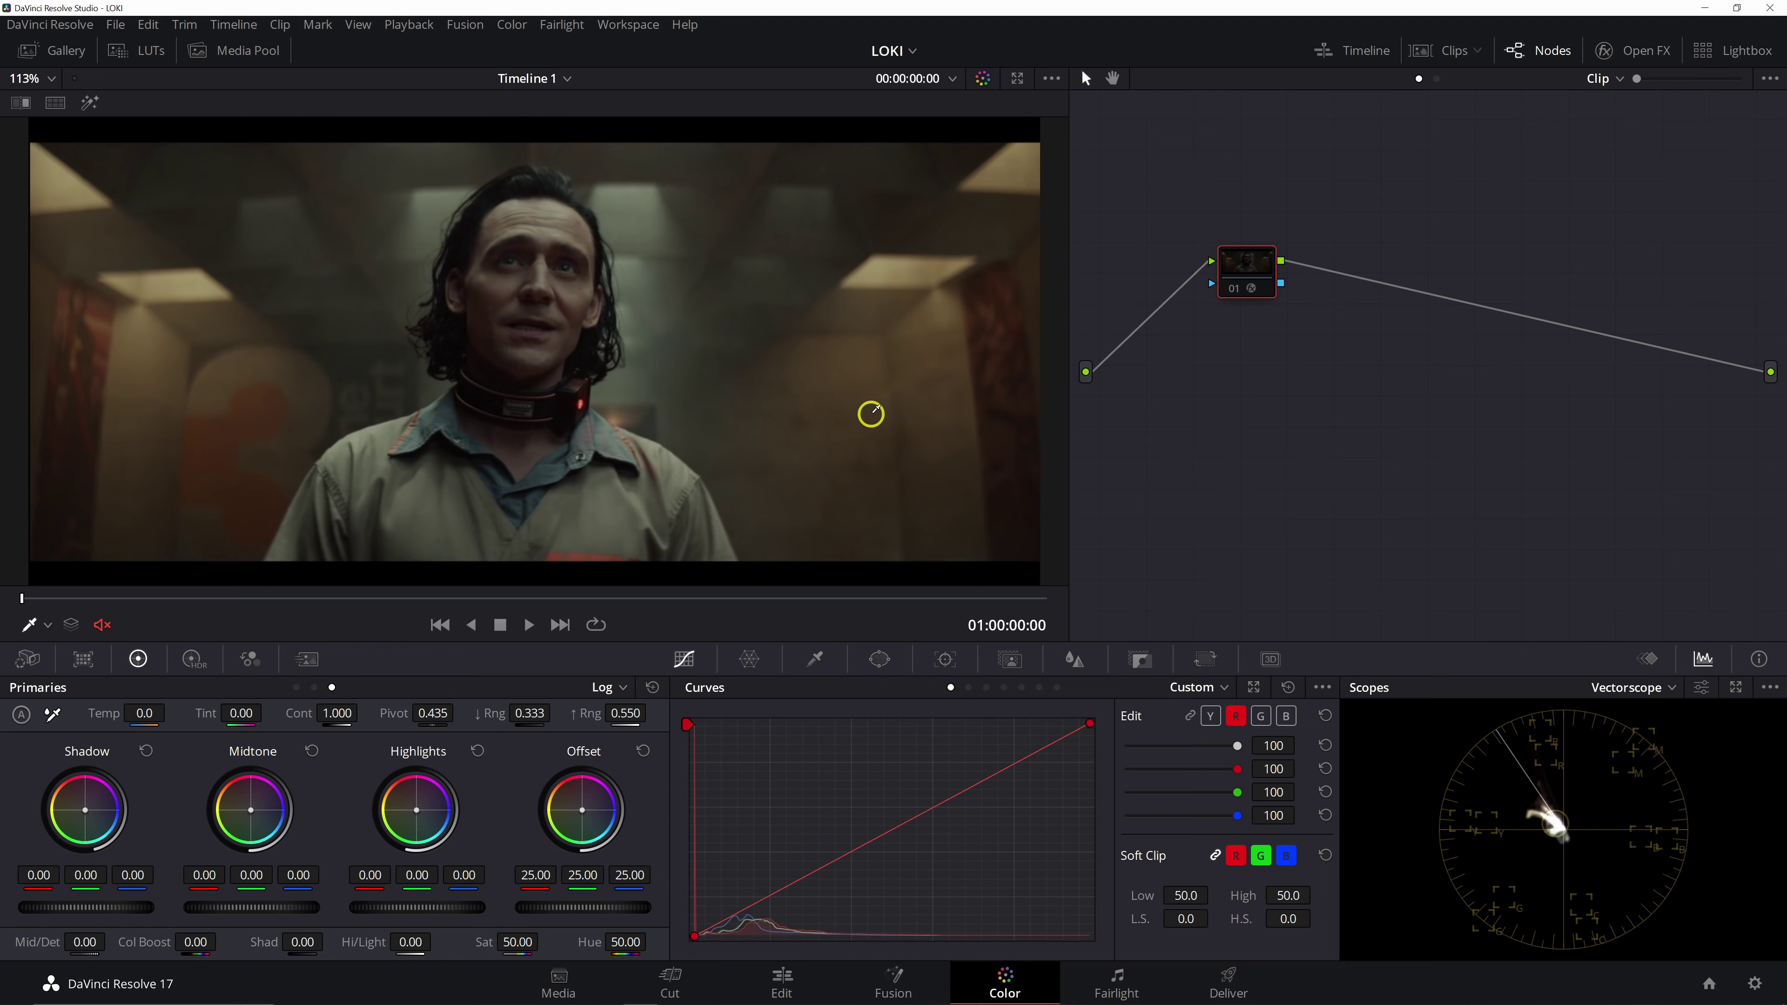
Switch the scope from the vectorscope to the Waveform display for the reference frame
{"action": "left_click_drag", "start_coordinate": [1225, 294], "coordinate": [1224, 298]}
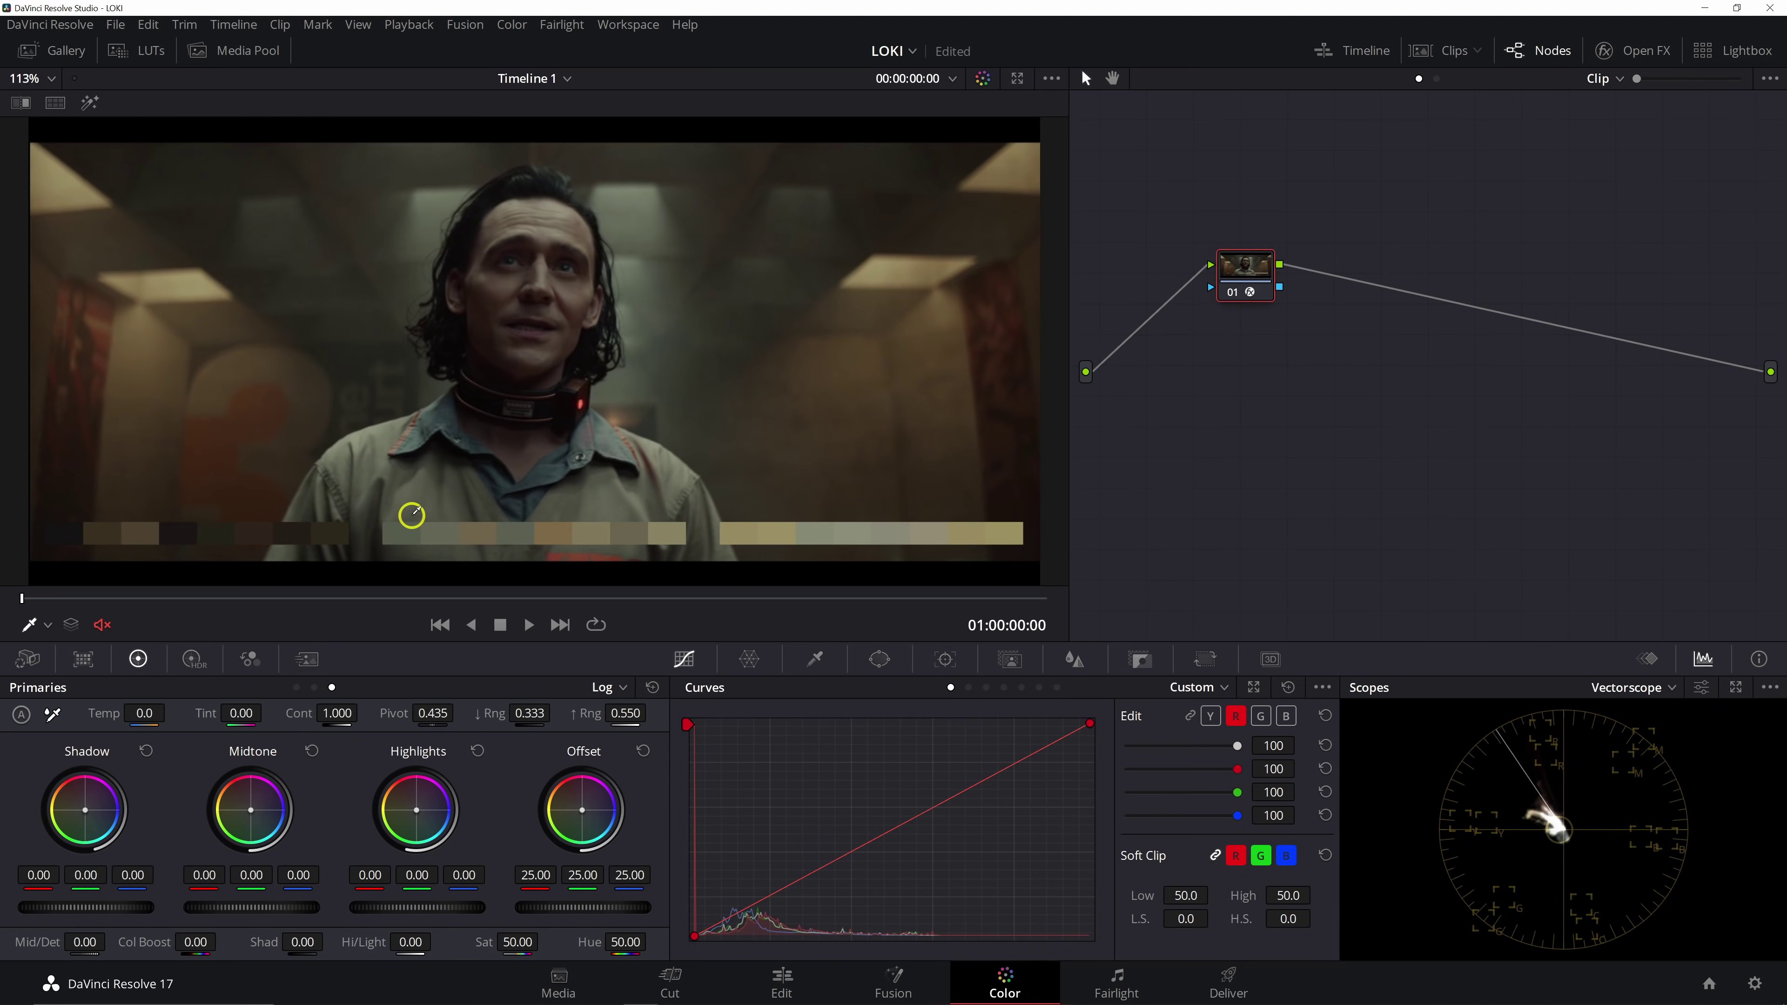
{"action": "left_click", "coordinate": [1651, 684]}
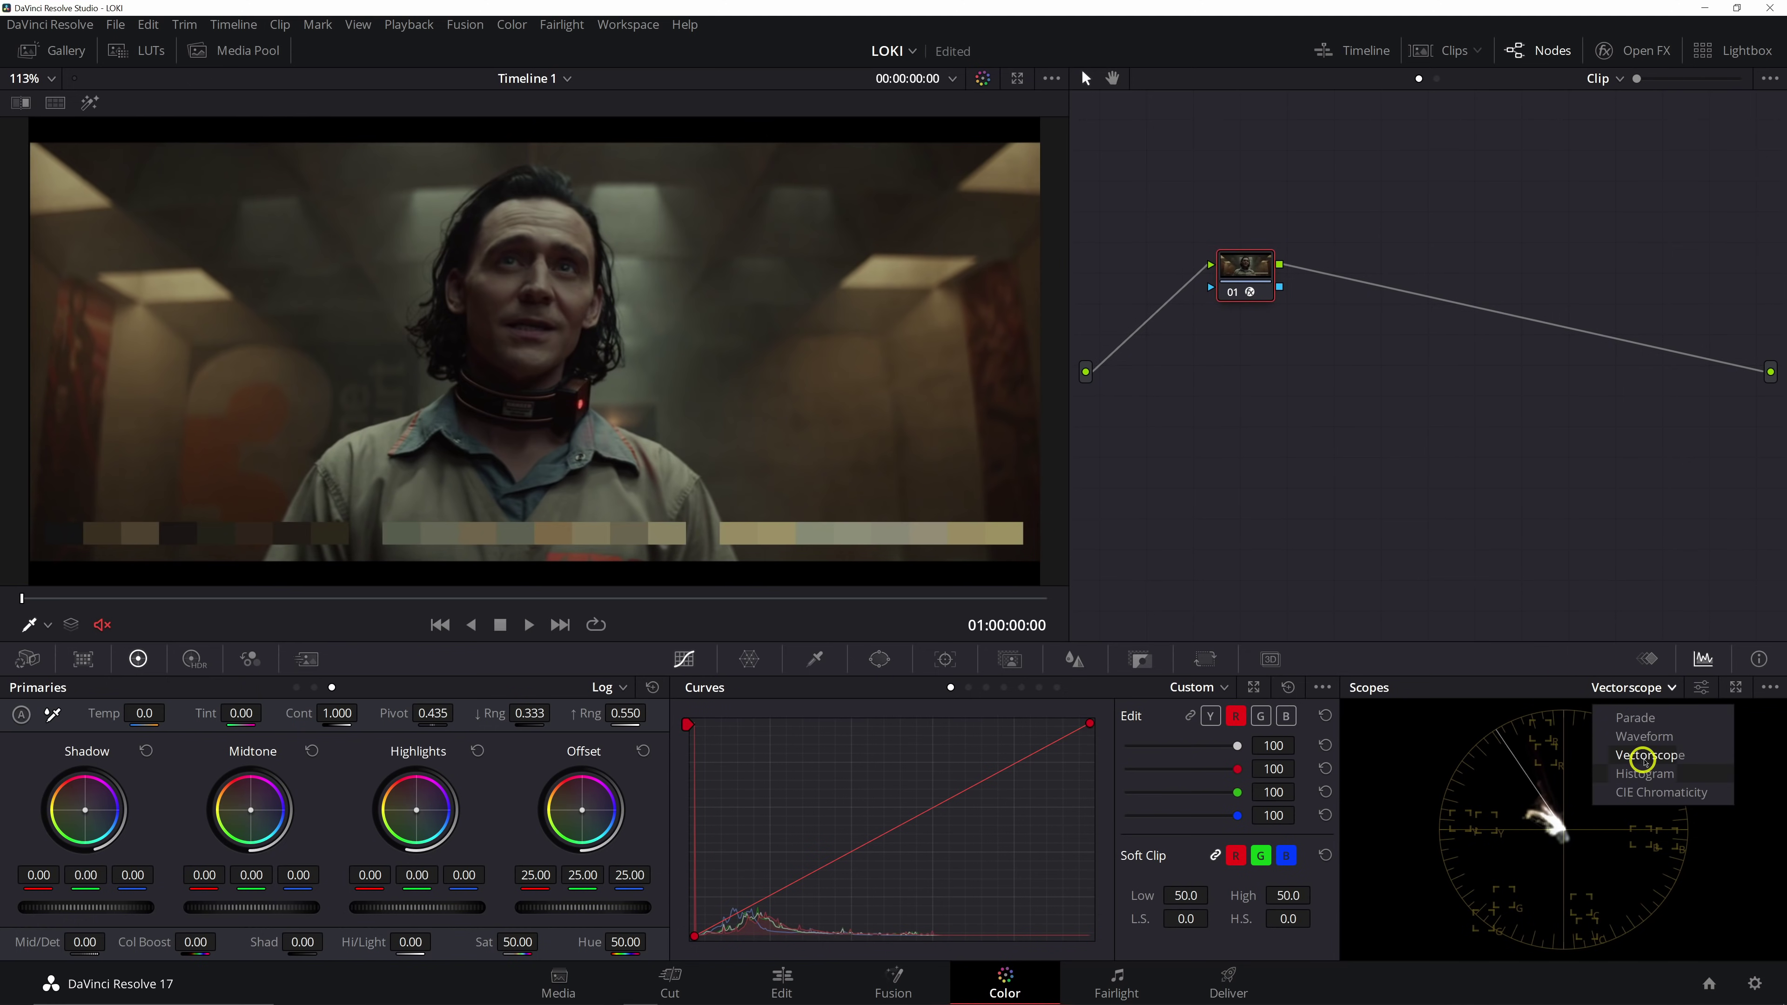
{"action": "left_click", "coordinate": [1646, 737]}
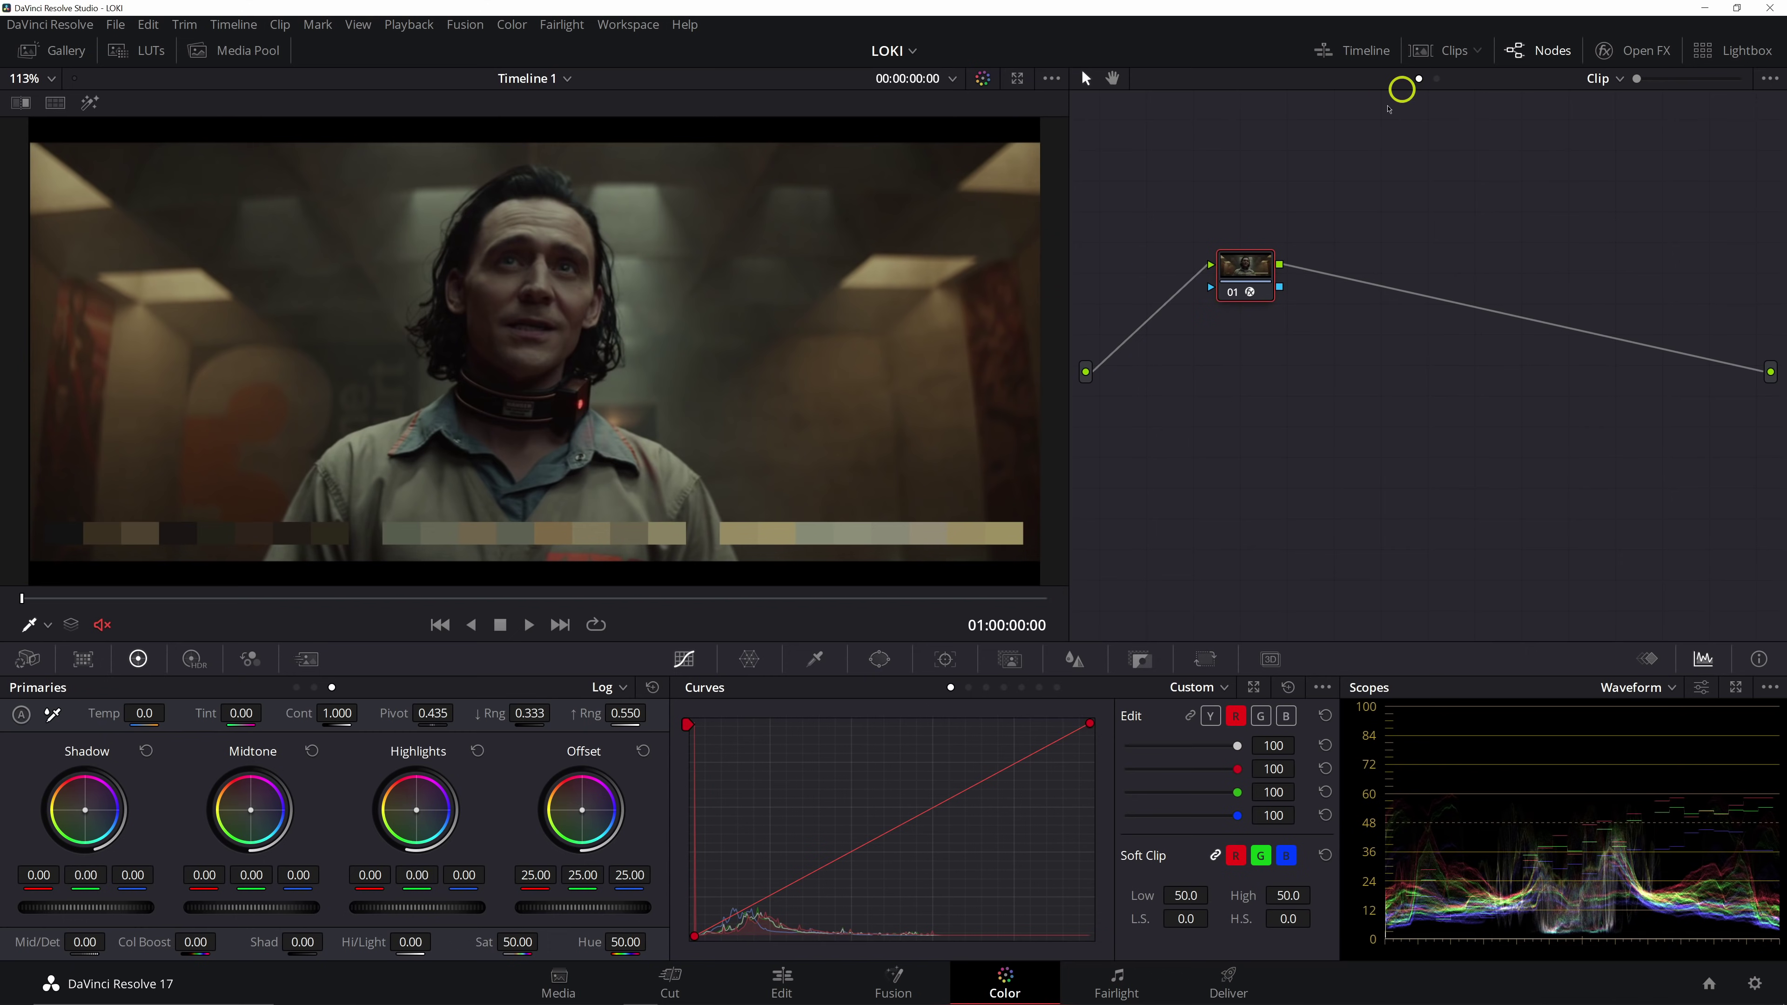
Play and scrub through the ungraded prison visit footage to review the shots, fitting the full frame in the viewer
{"action": "key", "text": "space"}
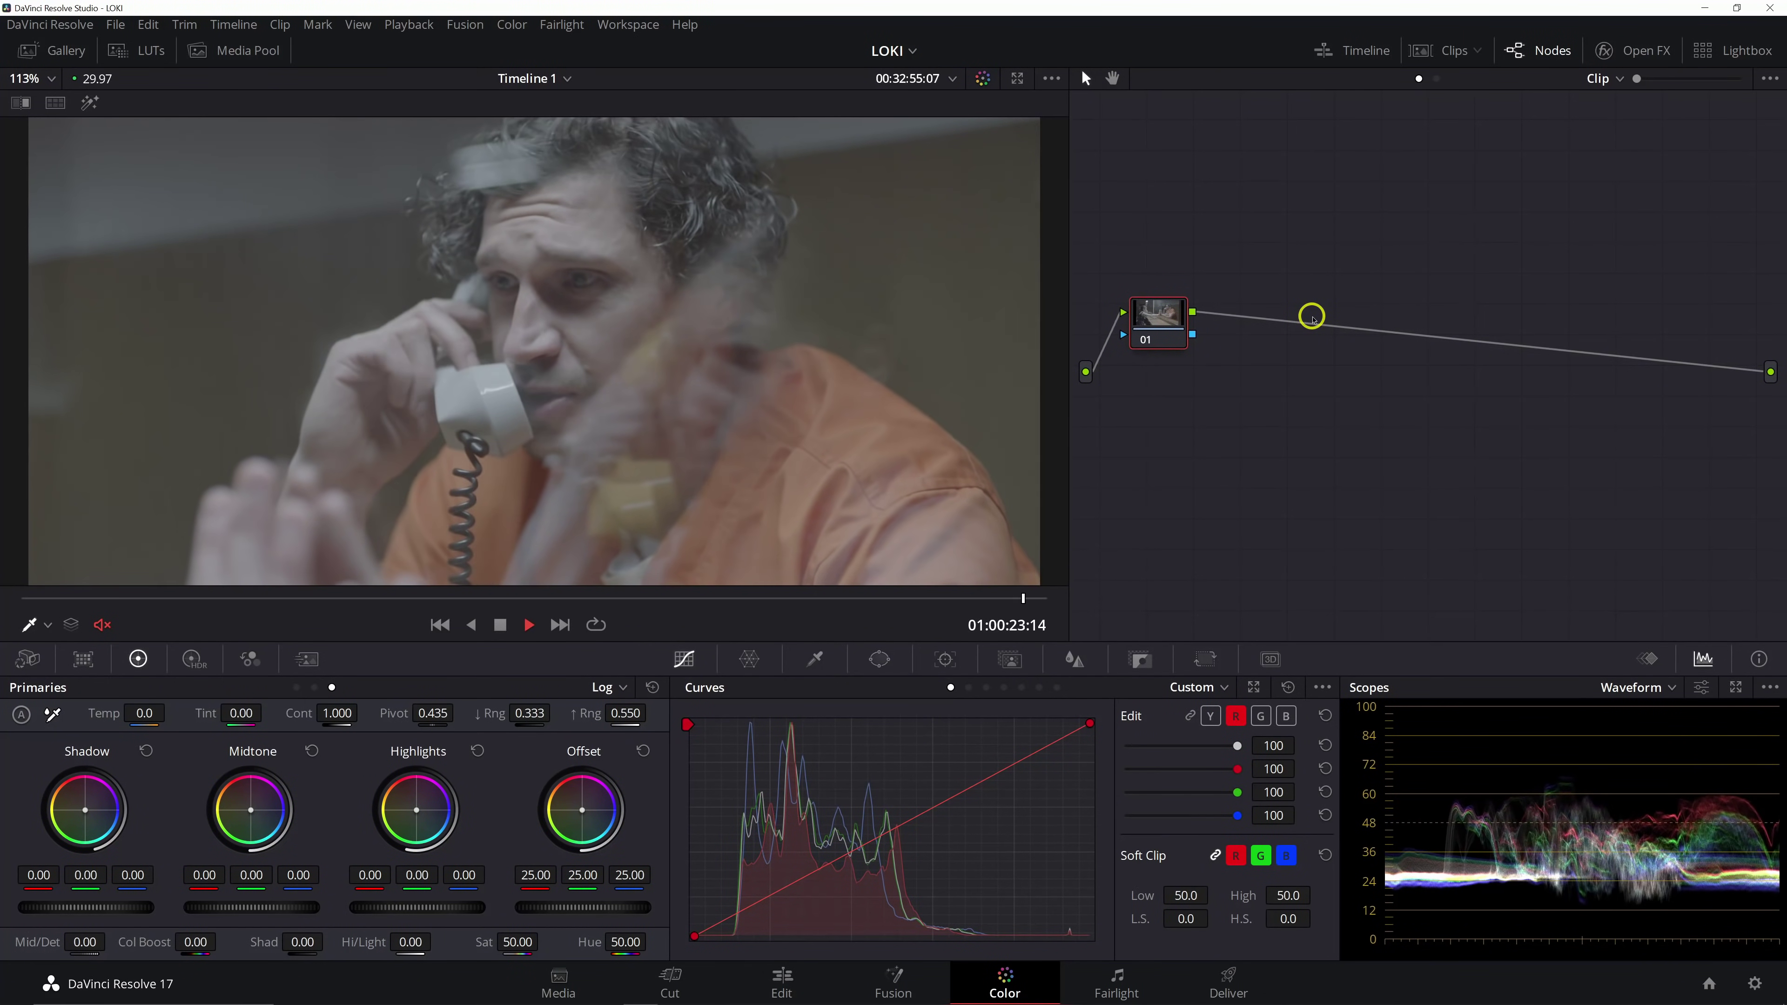
{"action": "left_click_drag", "start_coordinate": [128, 593], "coordinate": [354, 612]}
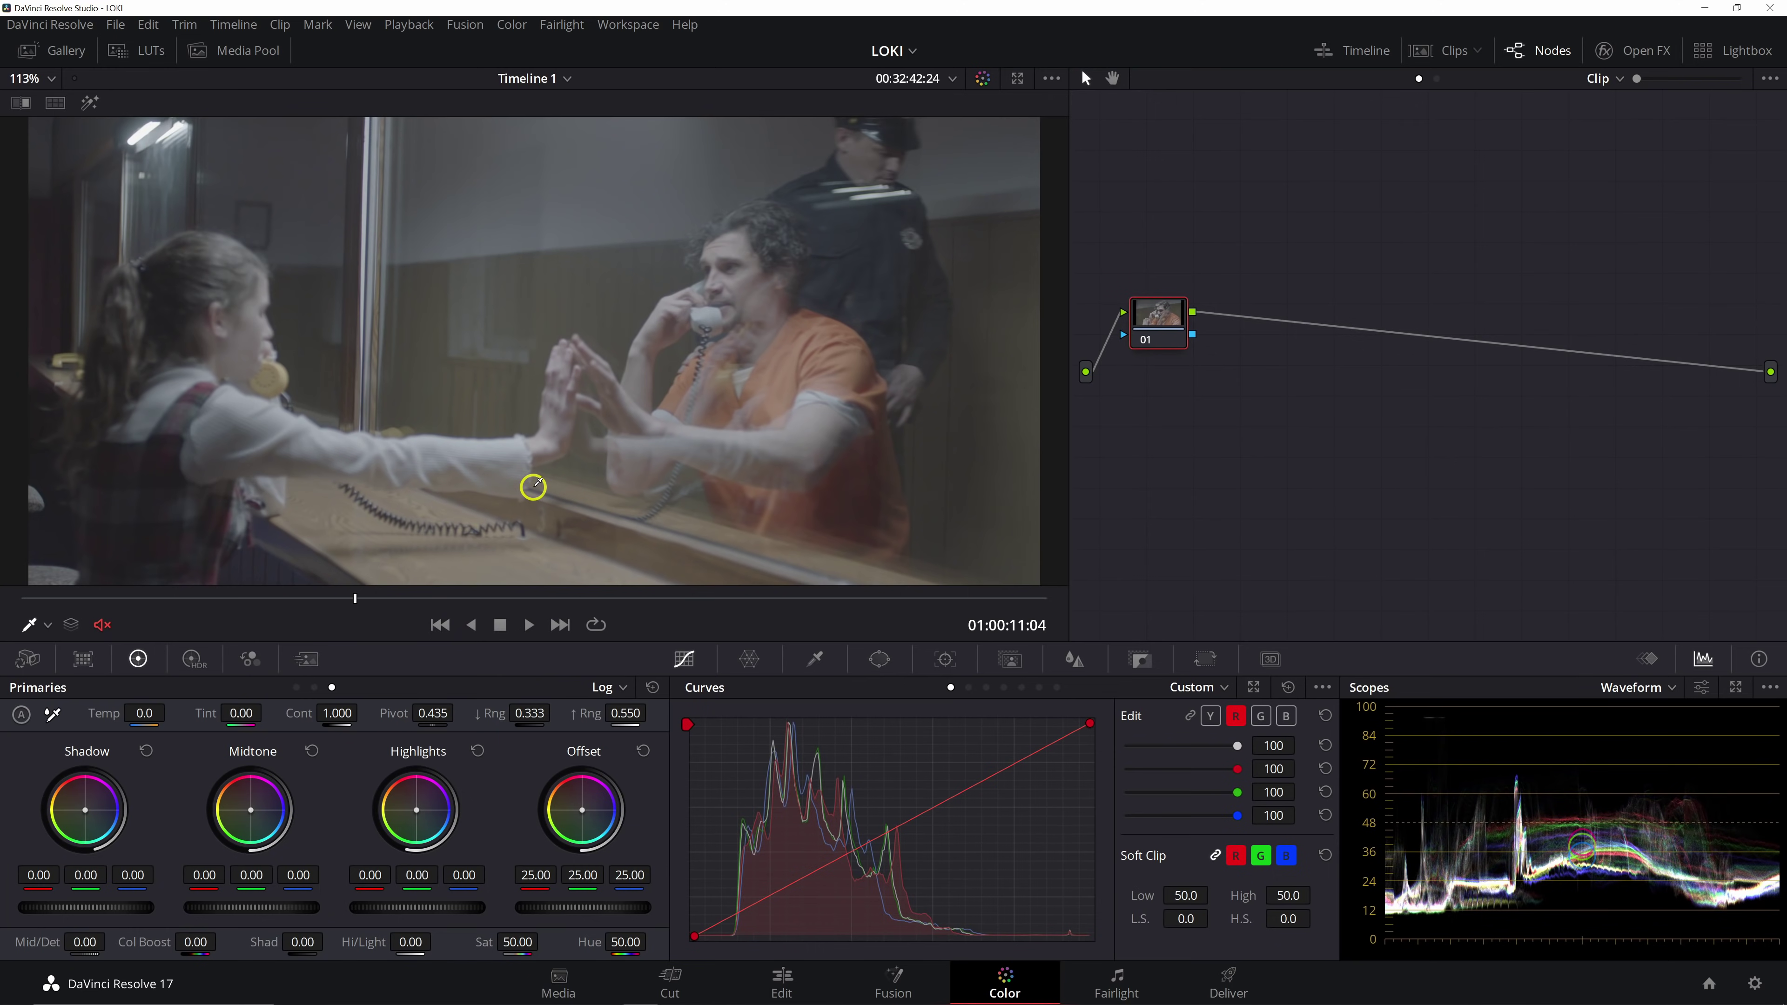
{"action": "left_click_drag", "start_coordinate": [328, 638], "coordinate": [40, 590]}
{"action": "scroll", "coordinate": [295, 433], "scroll_direction": "down", "scroll_amount": 2}
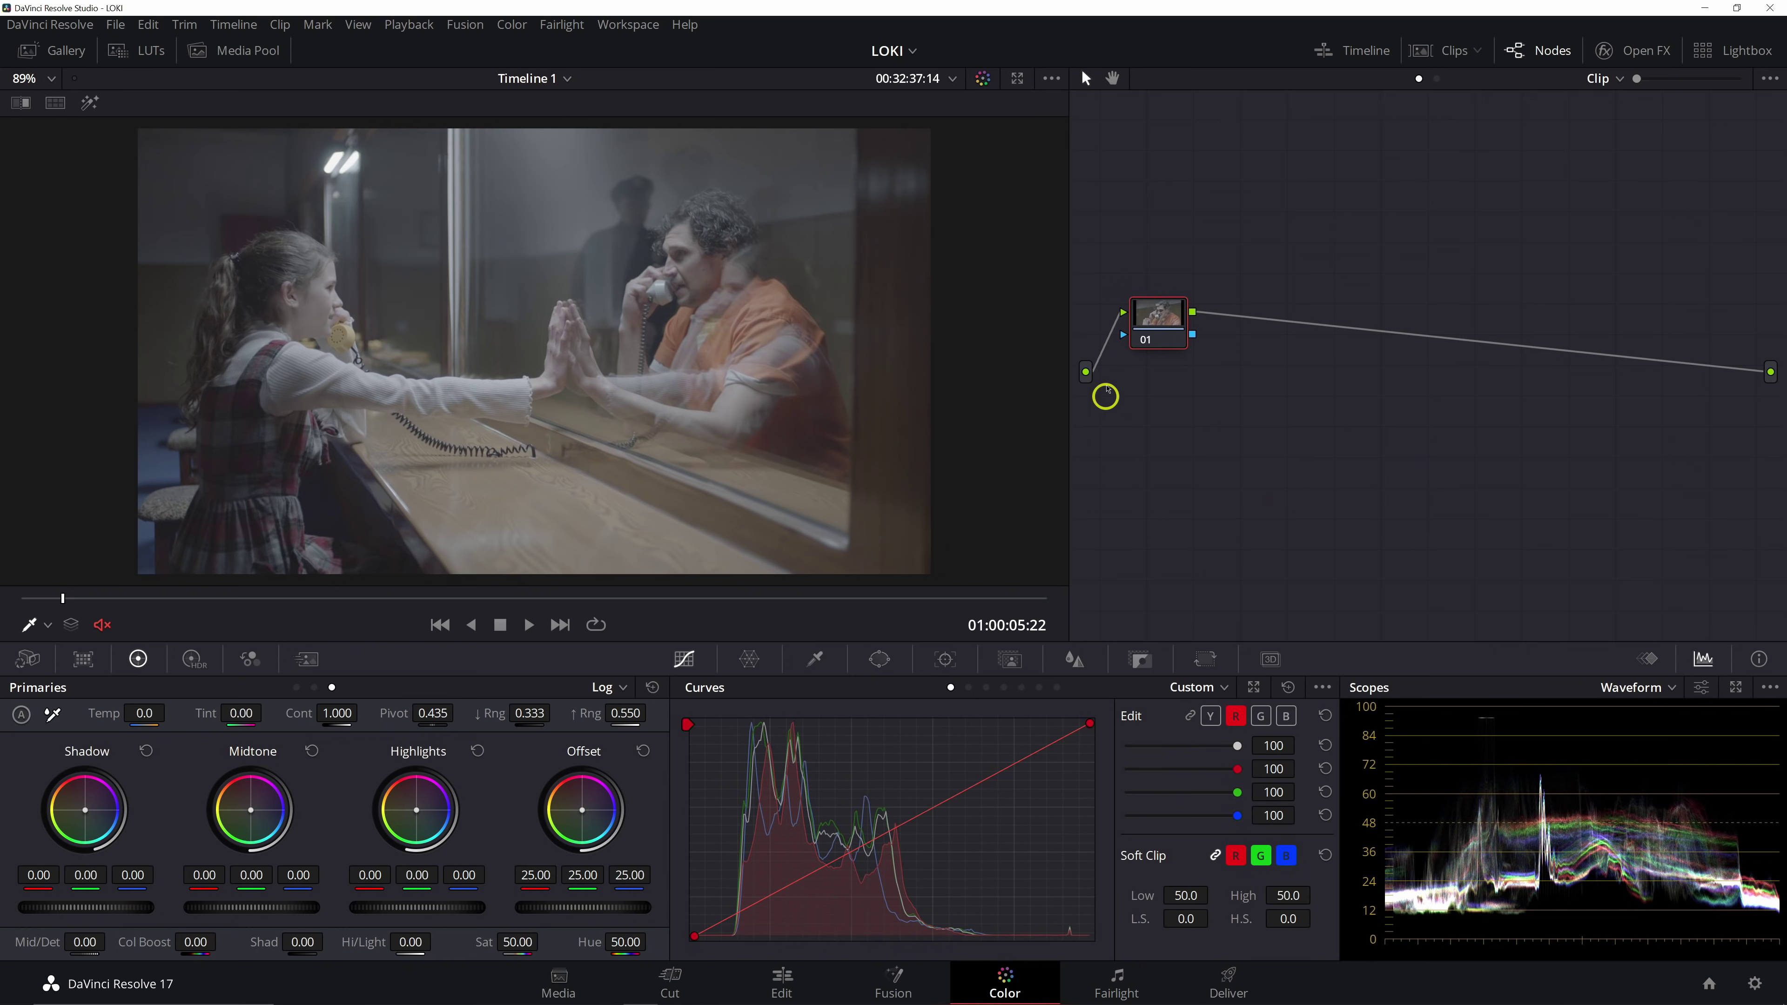
Toggle the Make broadcast safe option in the project's Color Management settings
{"action": "left_click", "coordinate": [1754, 983]}
{"action": "left_click_drag", "start_coordinate": [1520, 265], "coordinate": [568, 44]}
{"action": "left_click", "coordinate": [454, 156]}
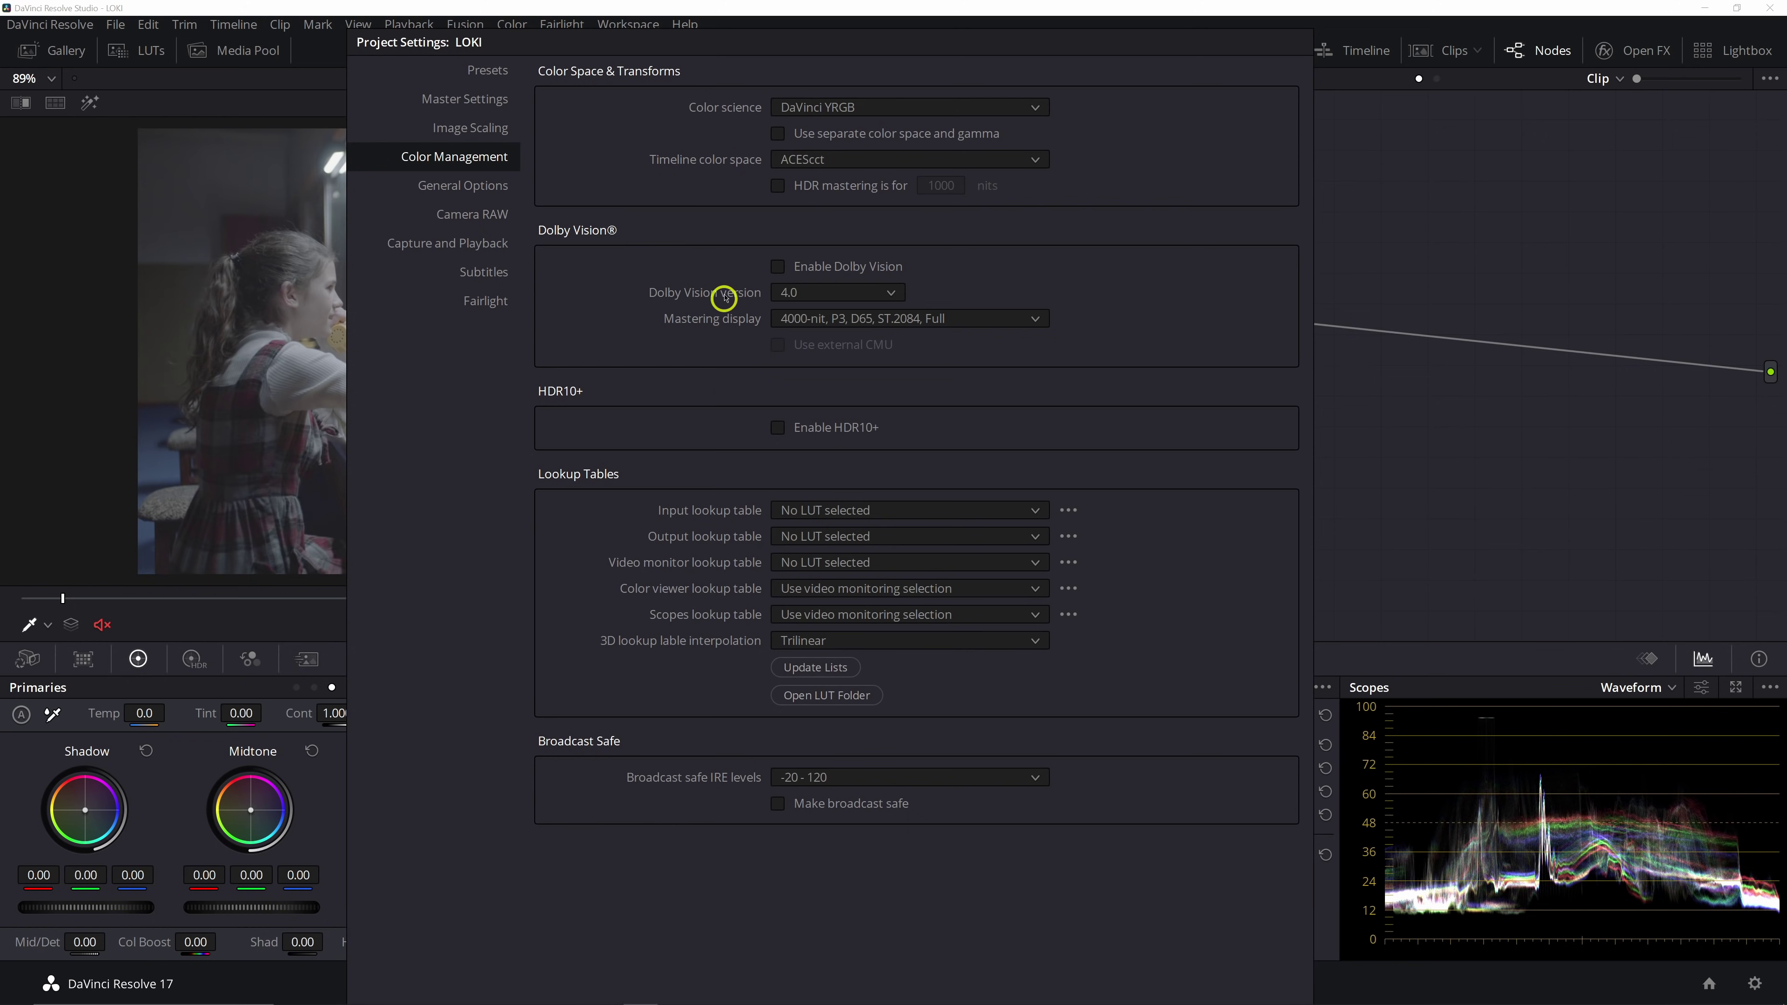
{"action": "left_click", "coordinate": [777, 804]}
{"action": "key", "text": "Return"}
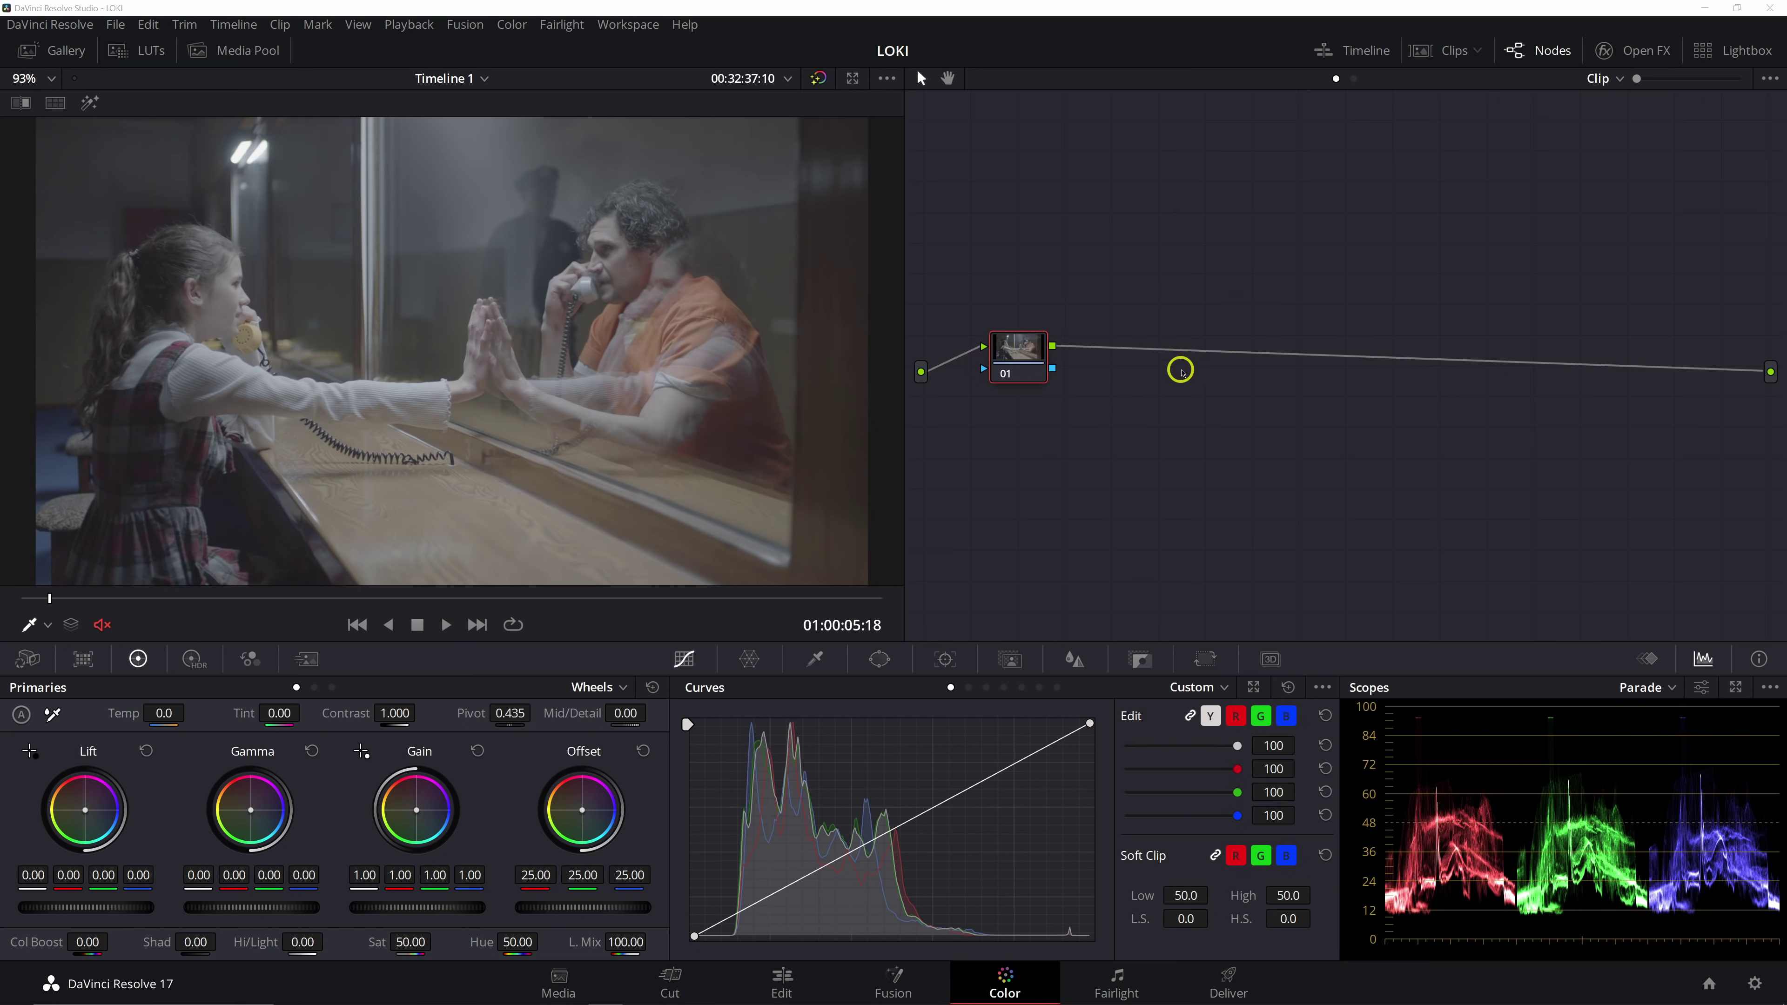
Label node 01 as HL COM. and place it near the start of the node graph
{"action": "left_click_drag", "start_coordinate": [1018, 346], "coordinate": [1051, 357]}
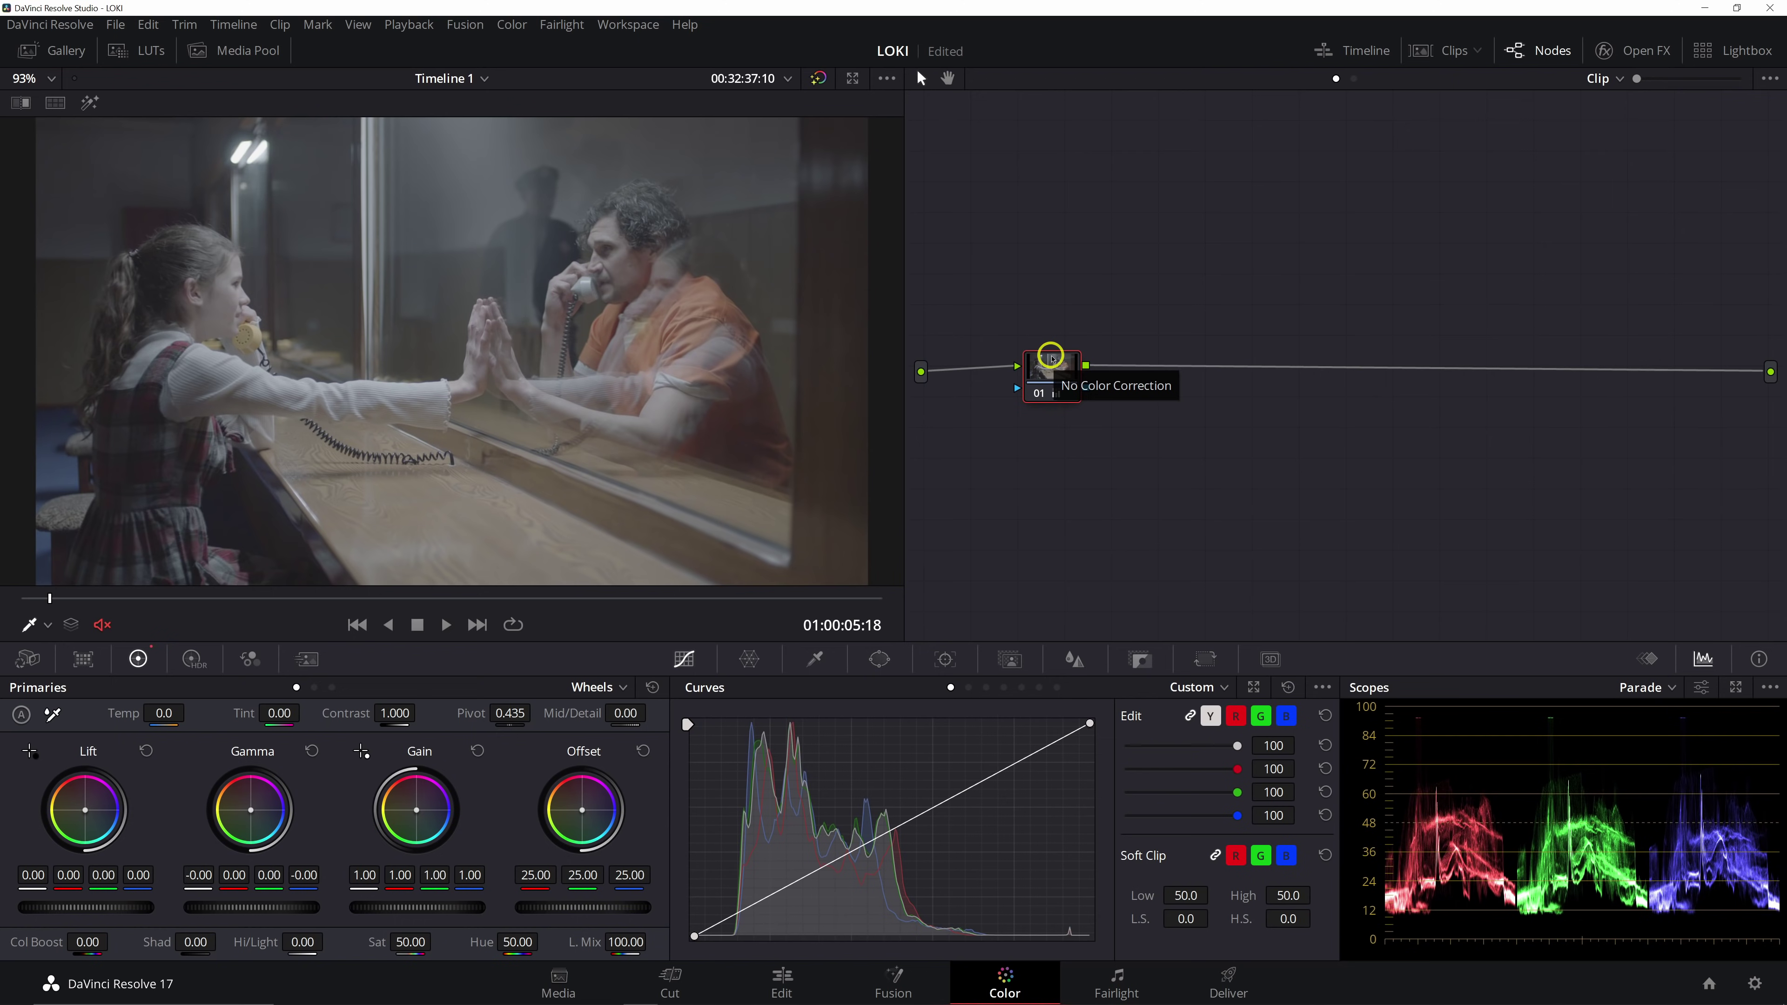
{"action": "right_click", "coordinate": [1038, 380]}
{"action": "left_click", "coordinate": [1056, 388]}
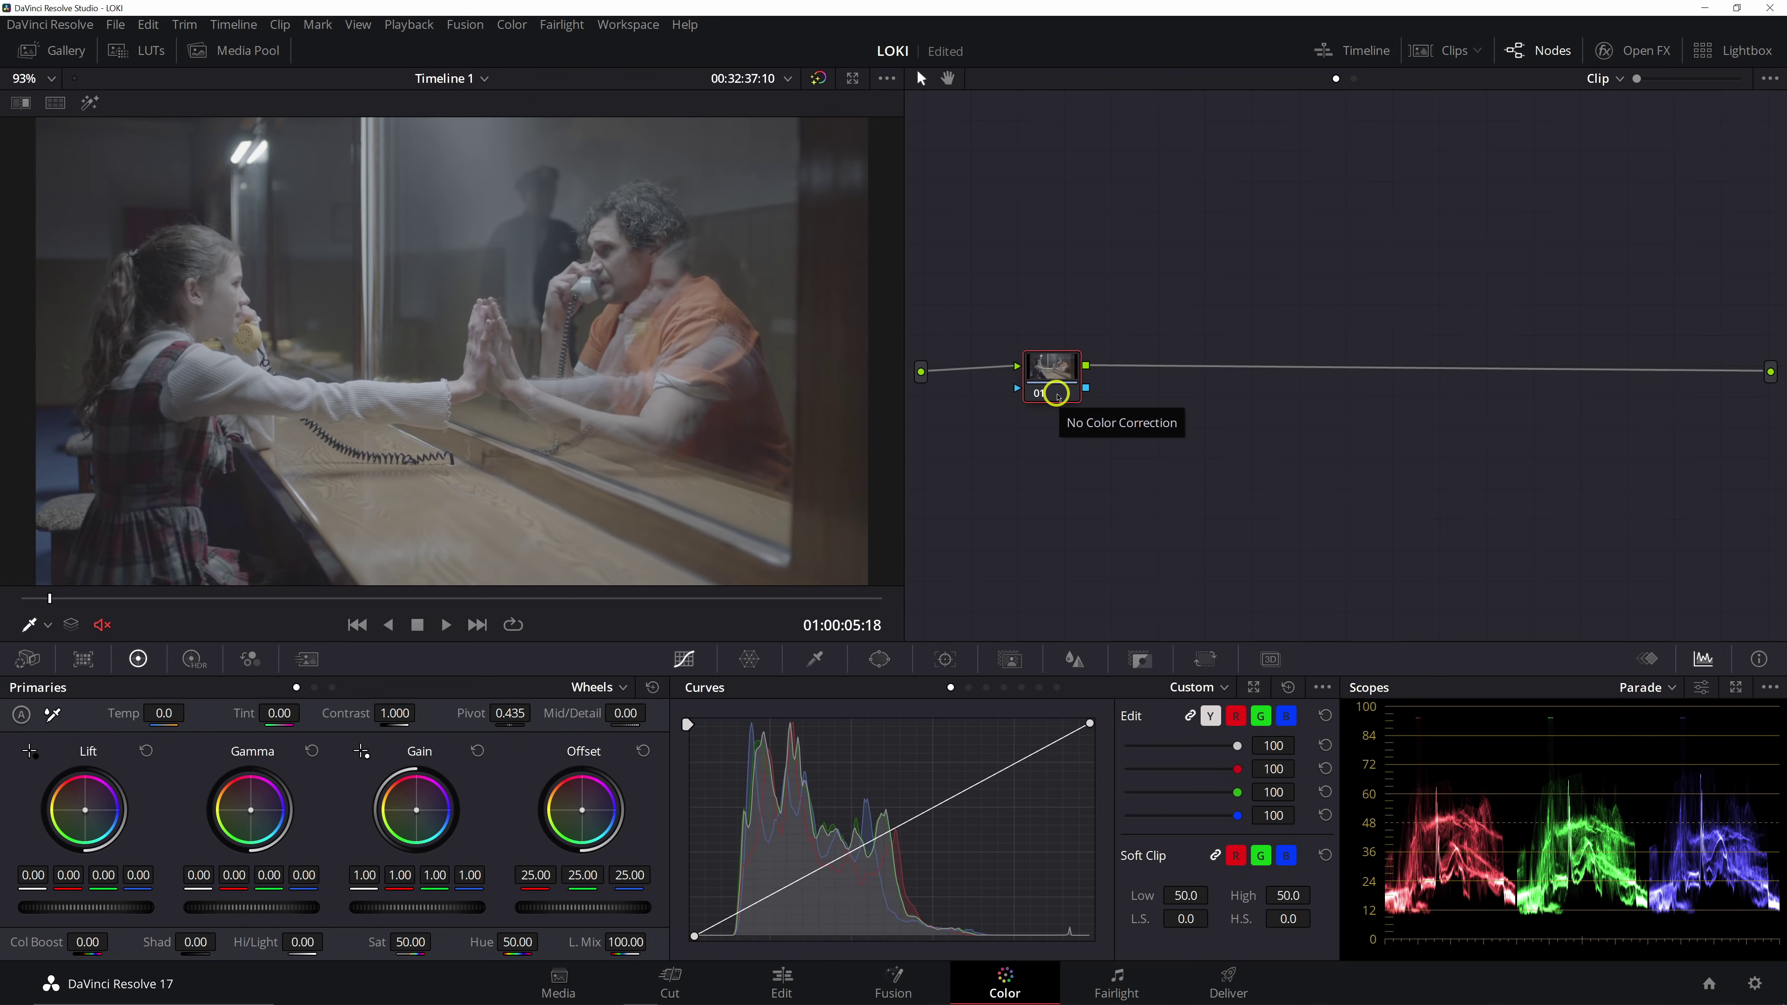
{"action": "left_click_drag", "start_coordinate": [1056, 392], "coordinate": [1031, 352]}
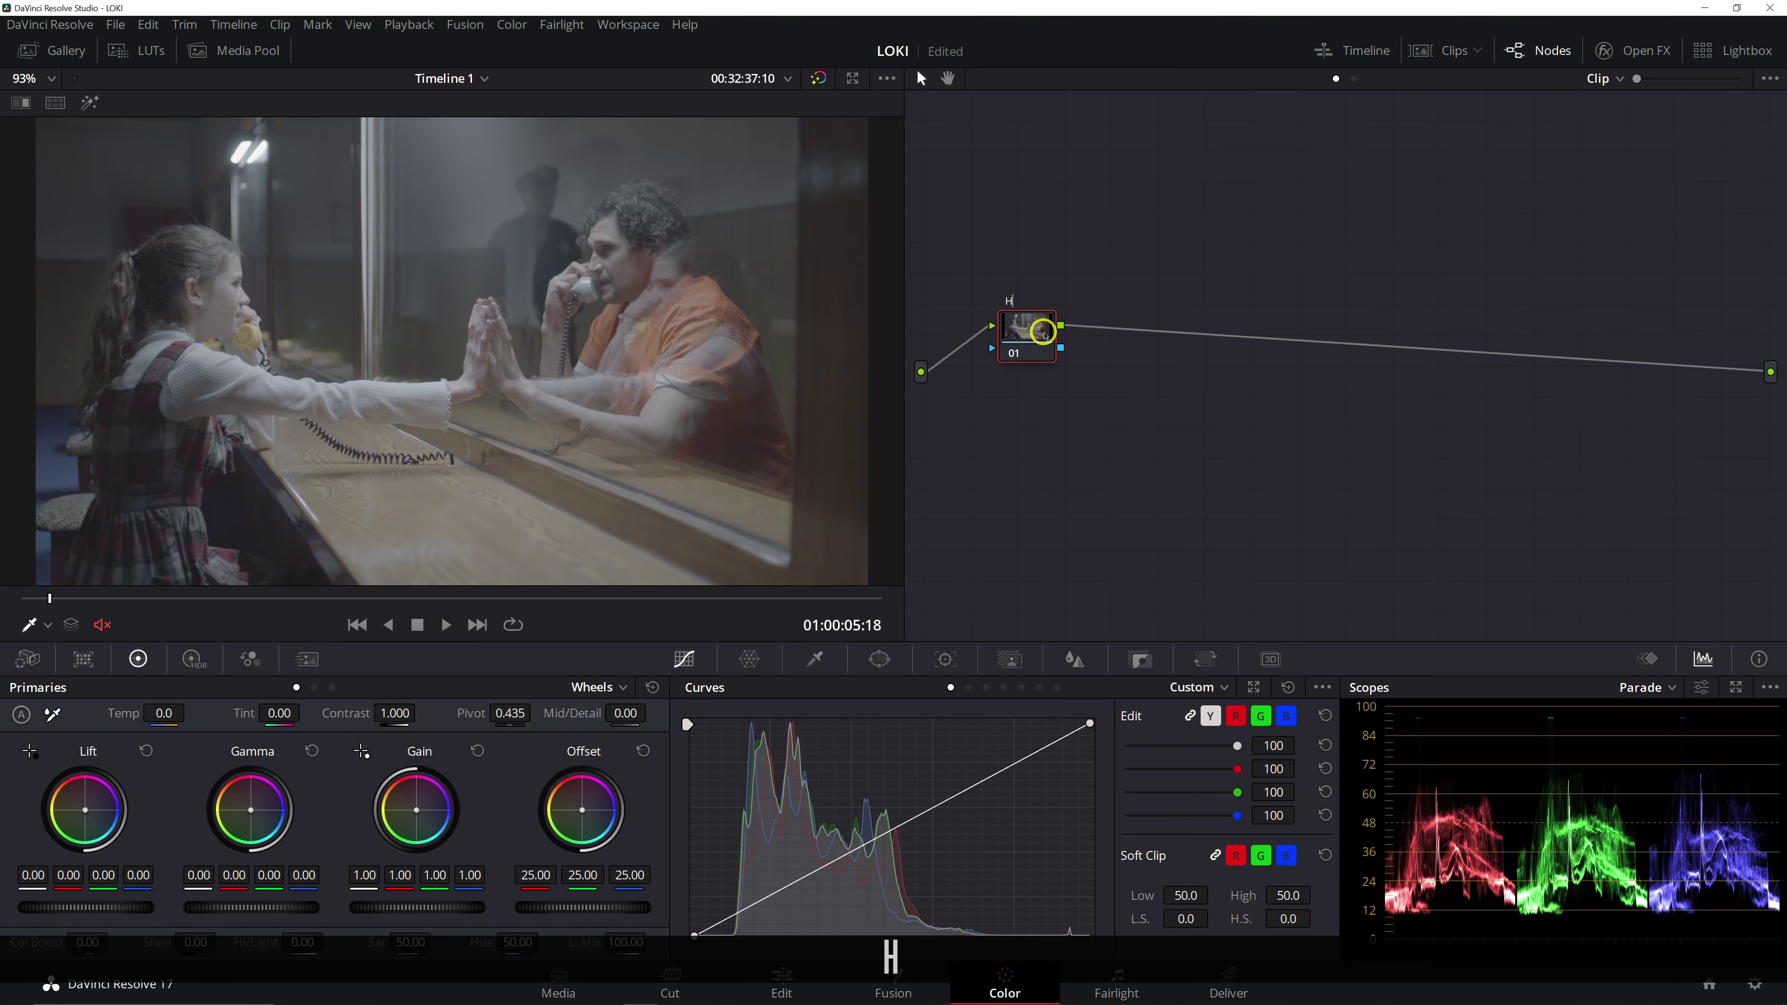
{"action": "type", "text": "L COM."}
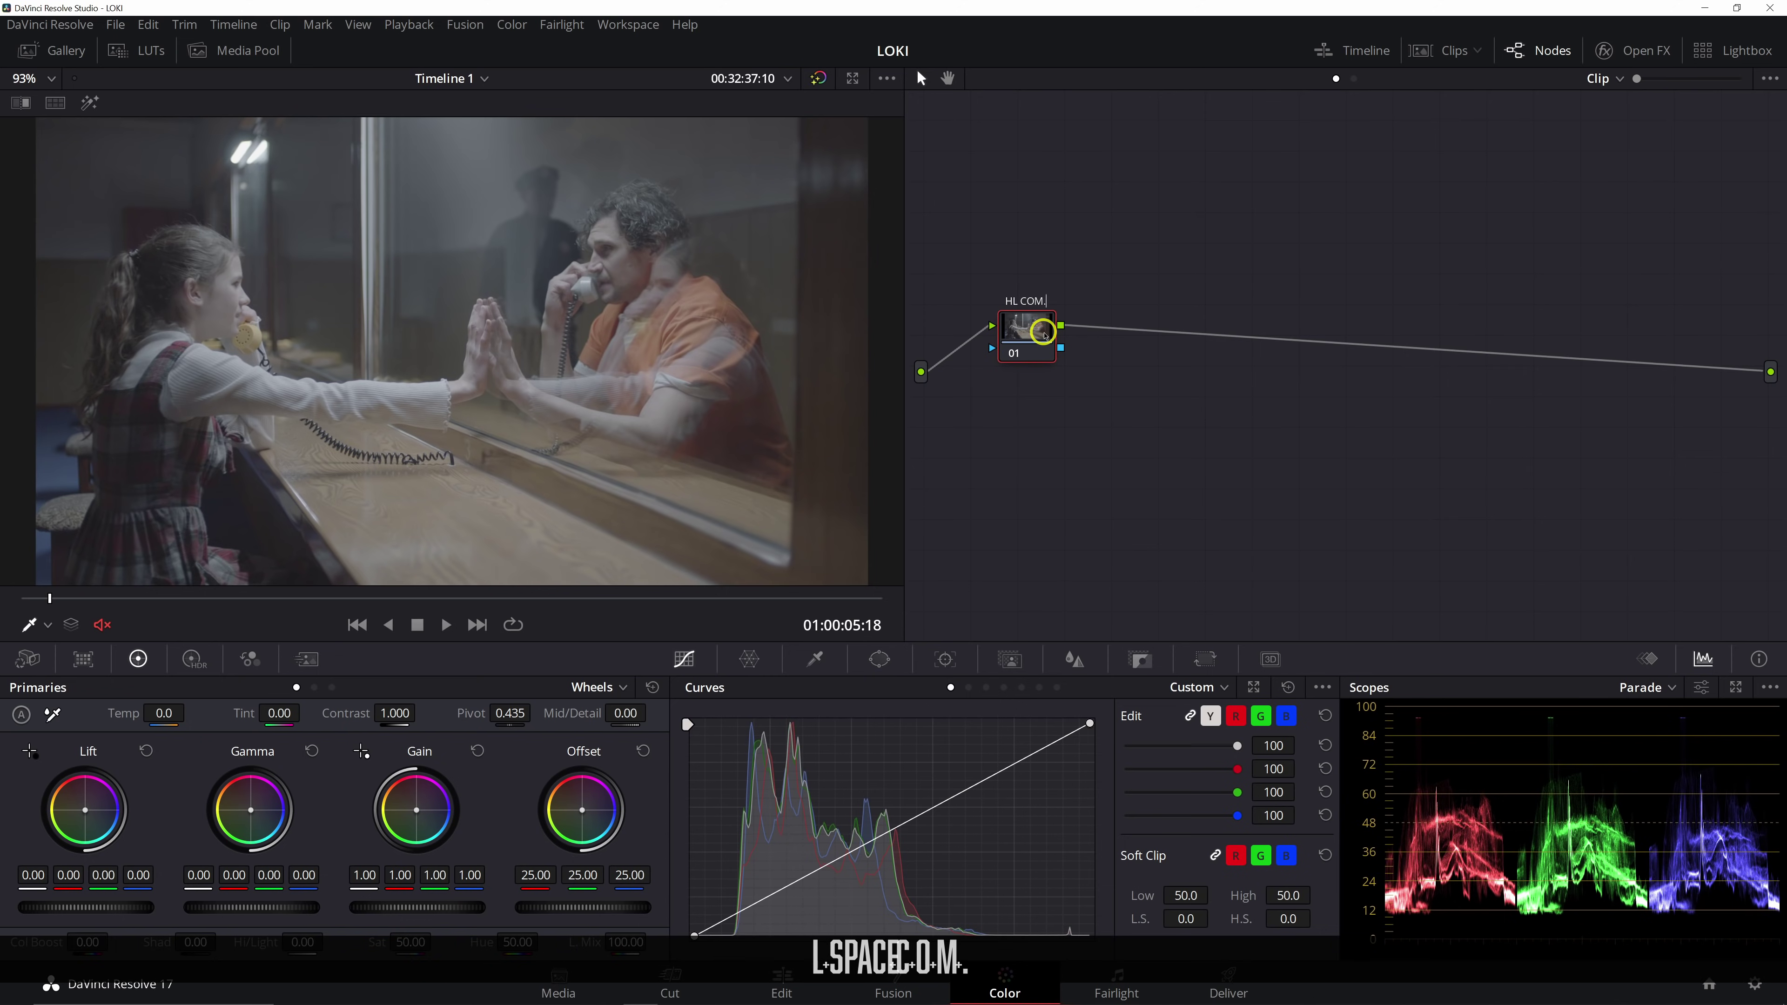
{"action": "key", "text": "Return"}
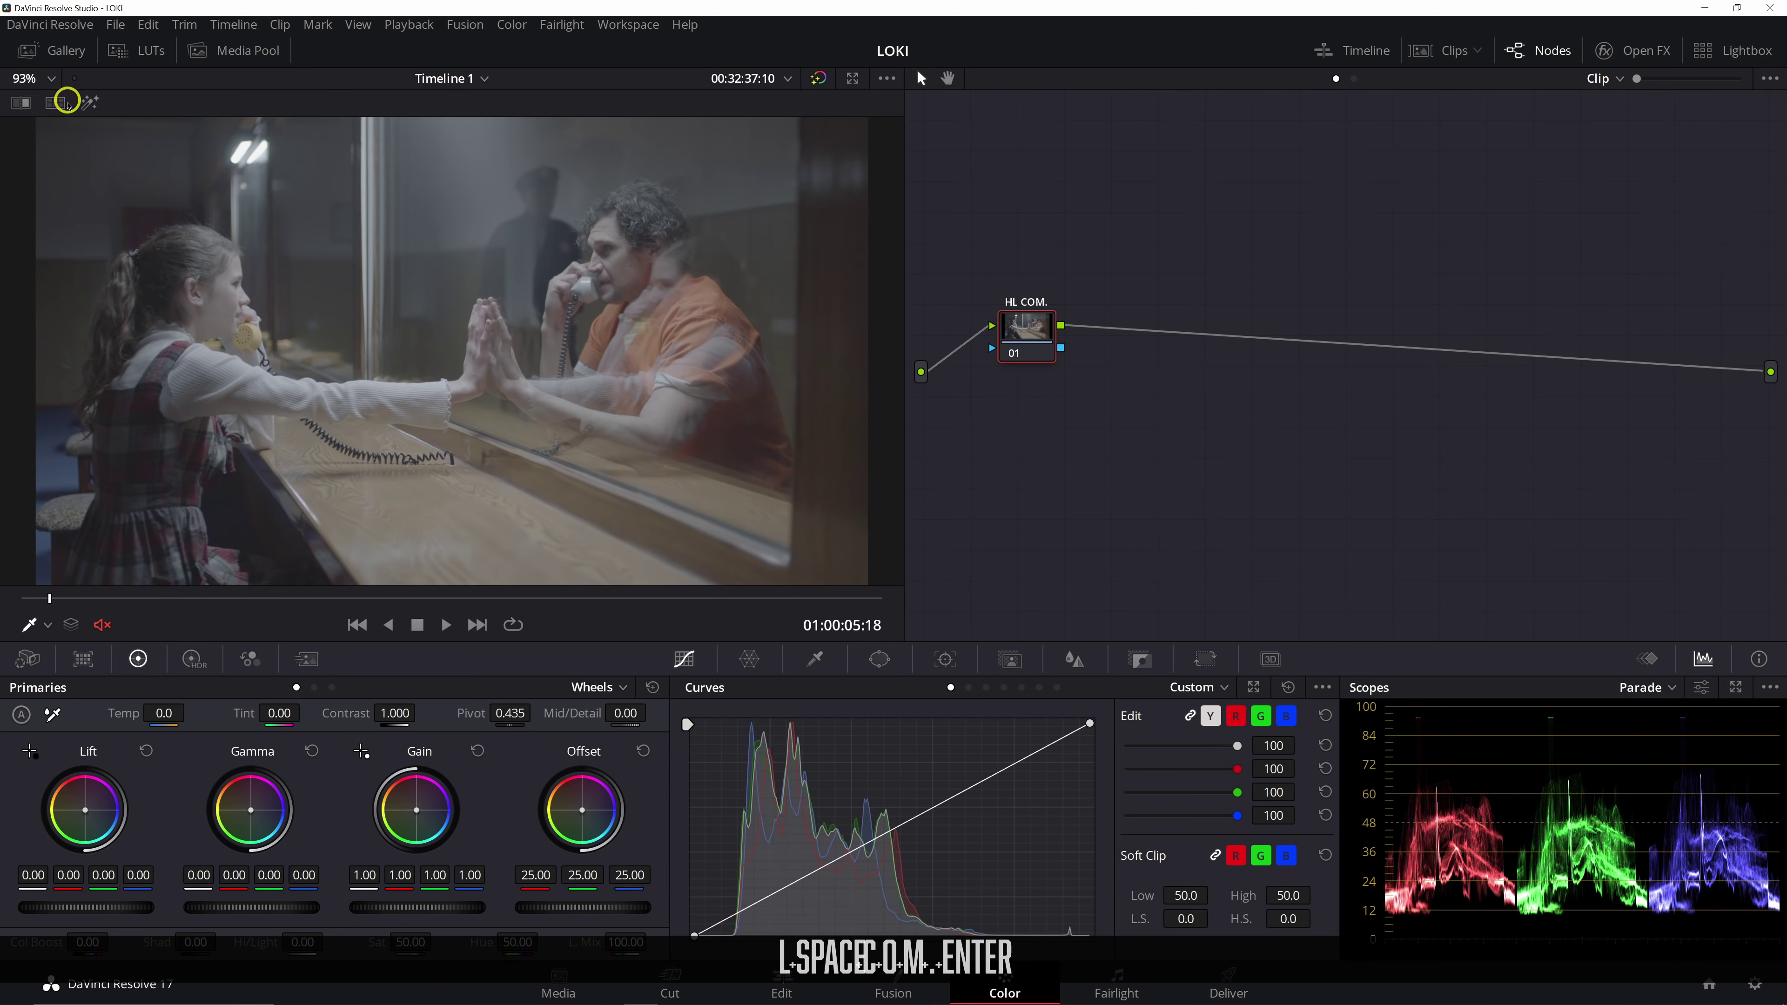
Examine the reference still with the image wipe and its parade scope, and return to the ungraded shot
{"action": "left_click", "coordinate": [58, 102]}
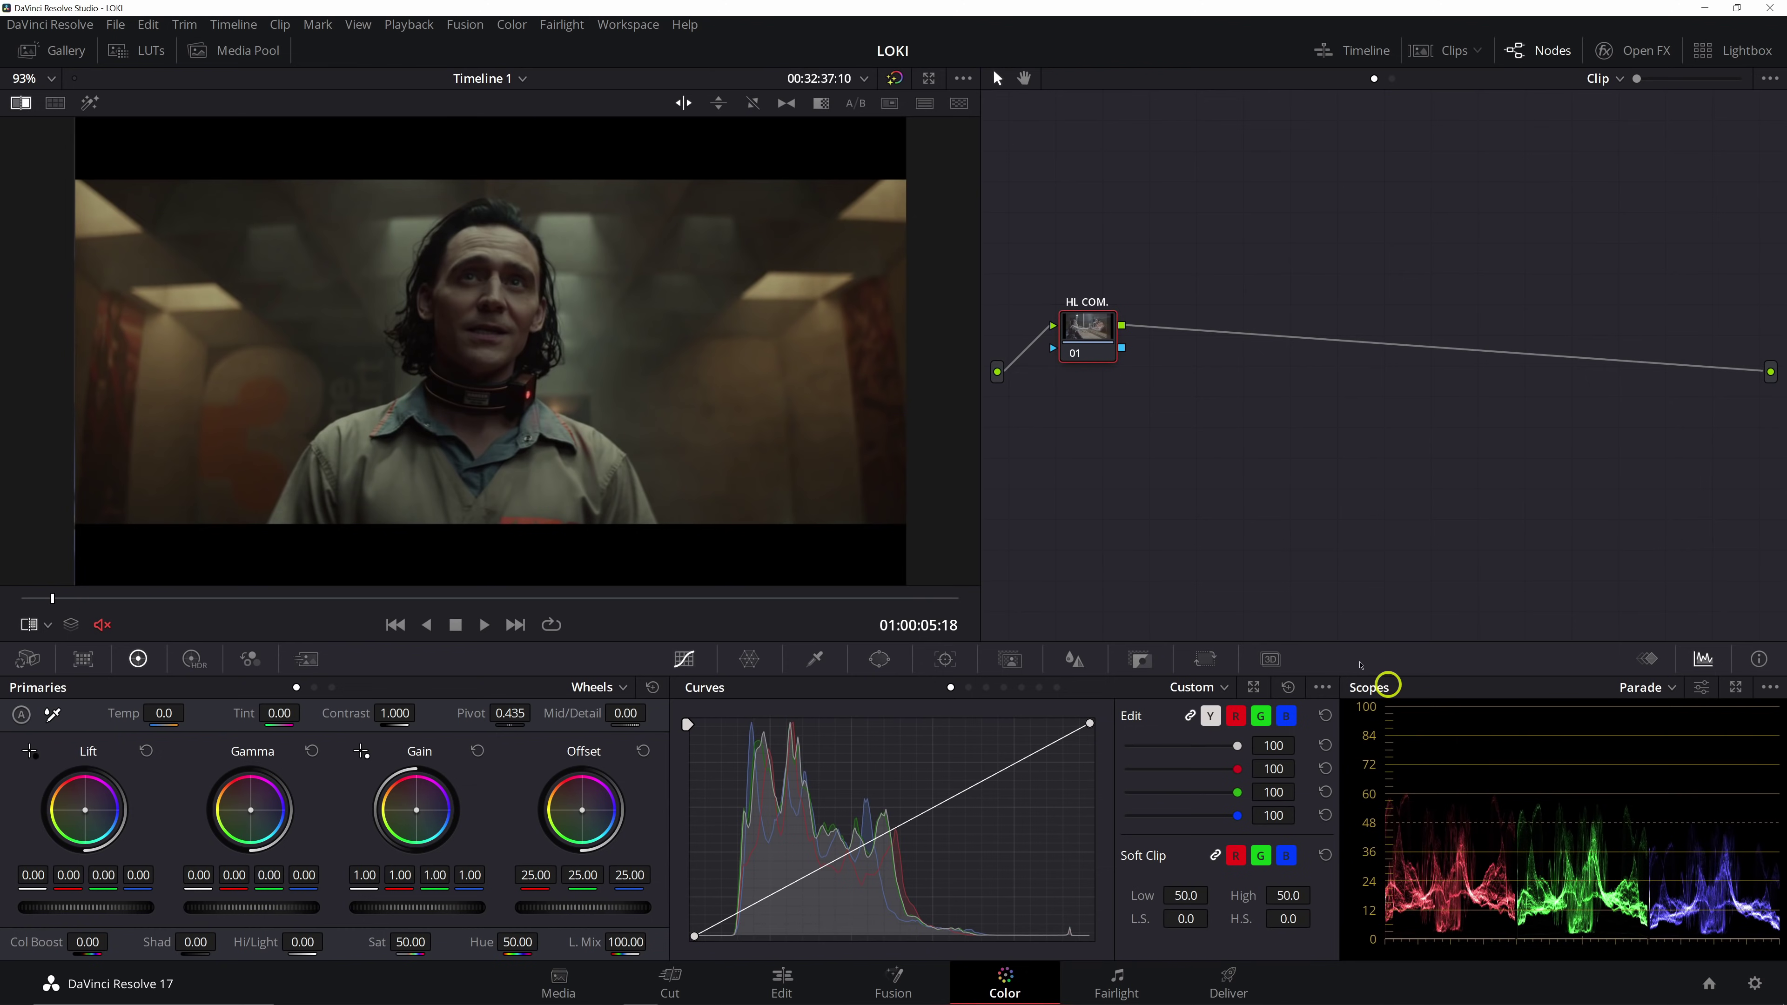
{"action": "left_click_drag", "start_coordinate": [1087, 339], "coordinate": [1081, 324]}
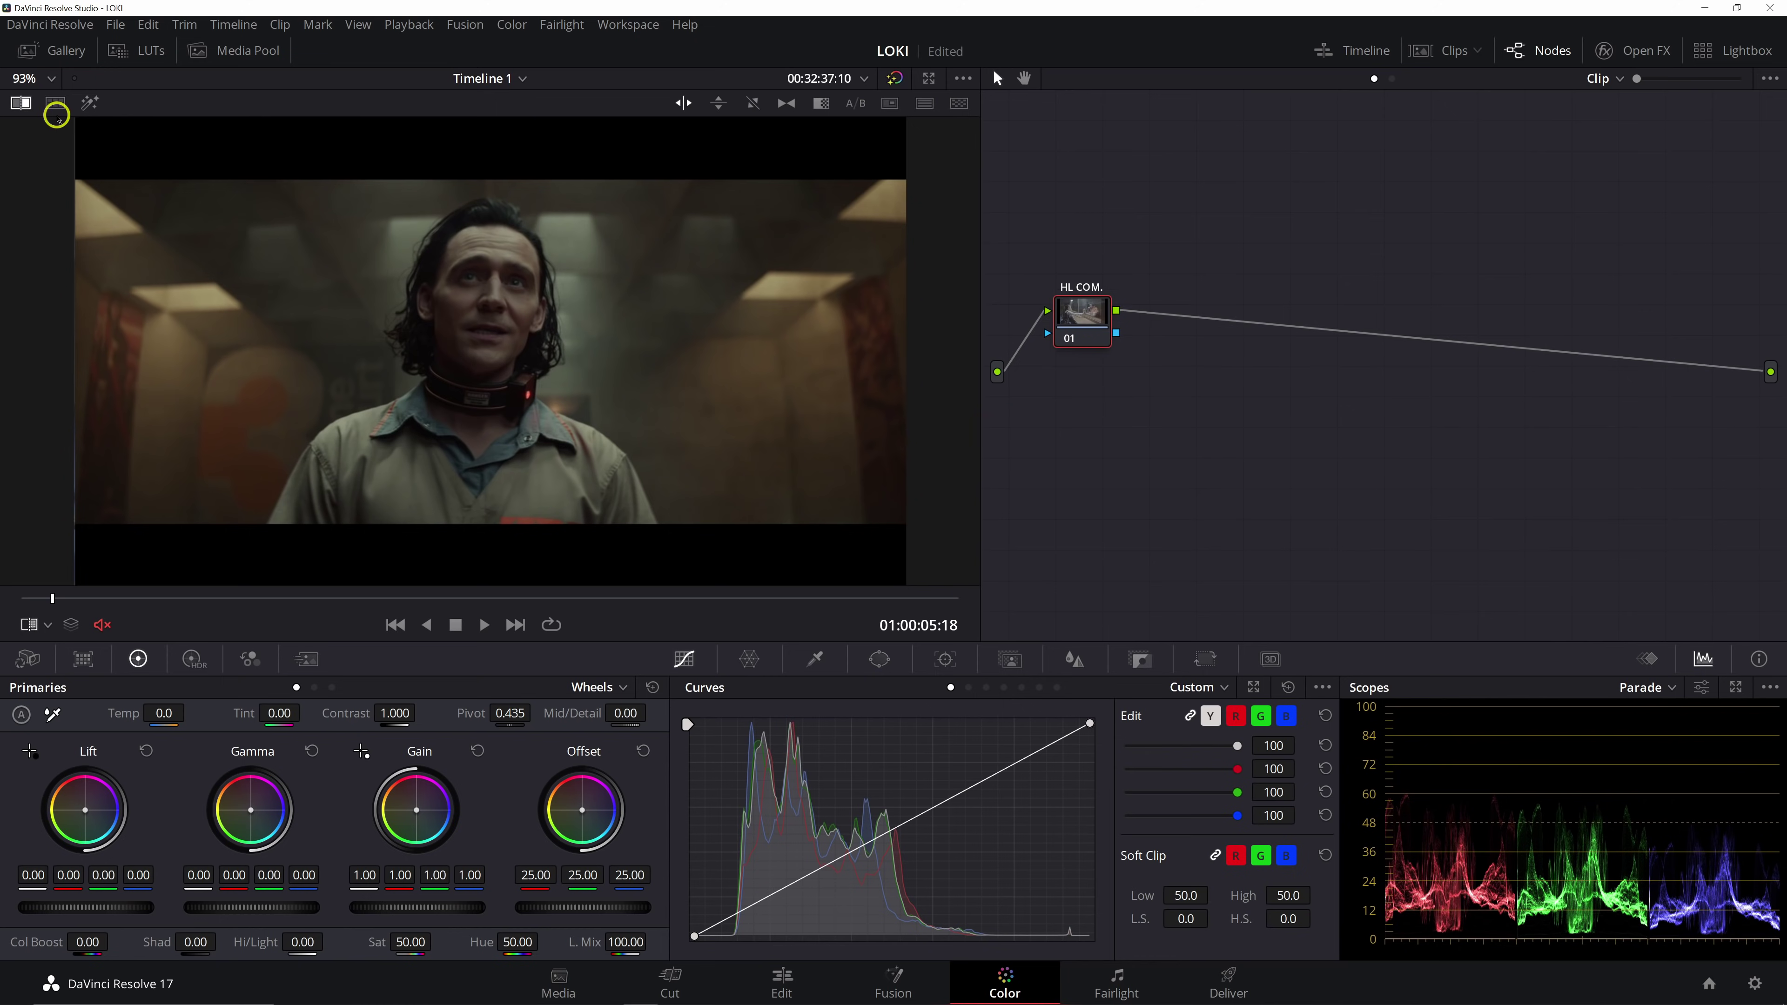
{"action": "left_click", "coordinate": [20, 106]}
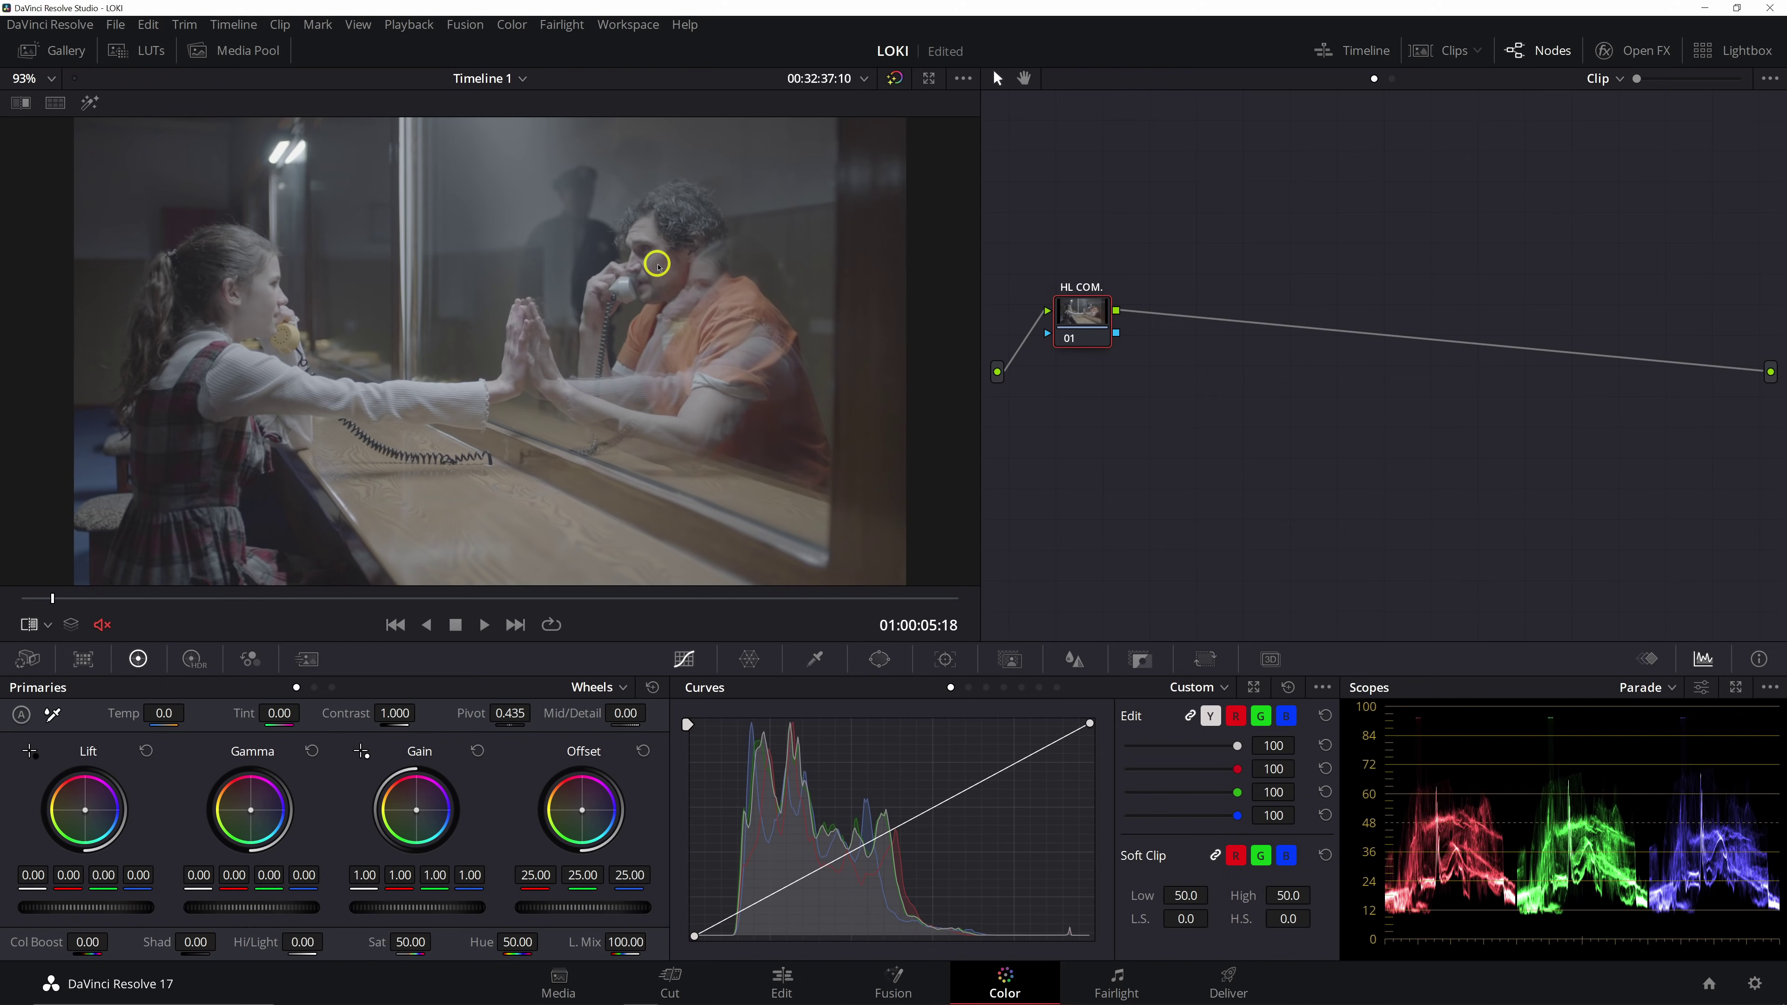
Add a serial node after HL COM., place it directly below, and label it ACES IN
{"action": "left_click_drag", "start_coordinate": [1076, 320], "coordinate": [1071, 318]}
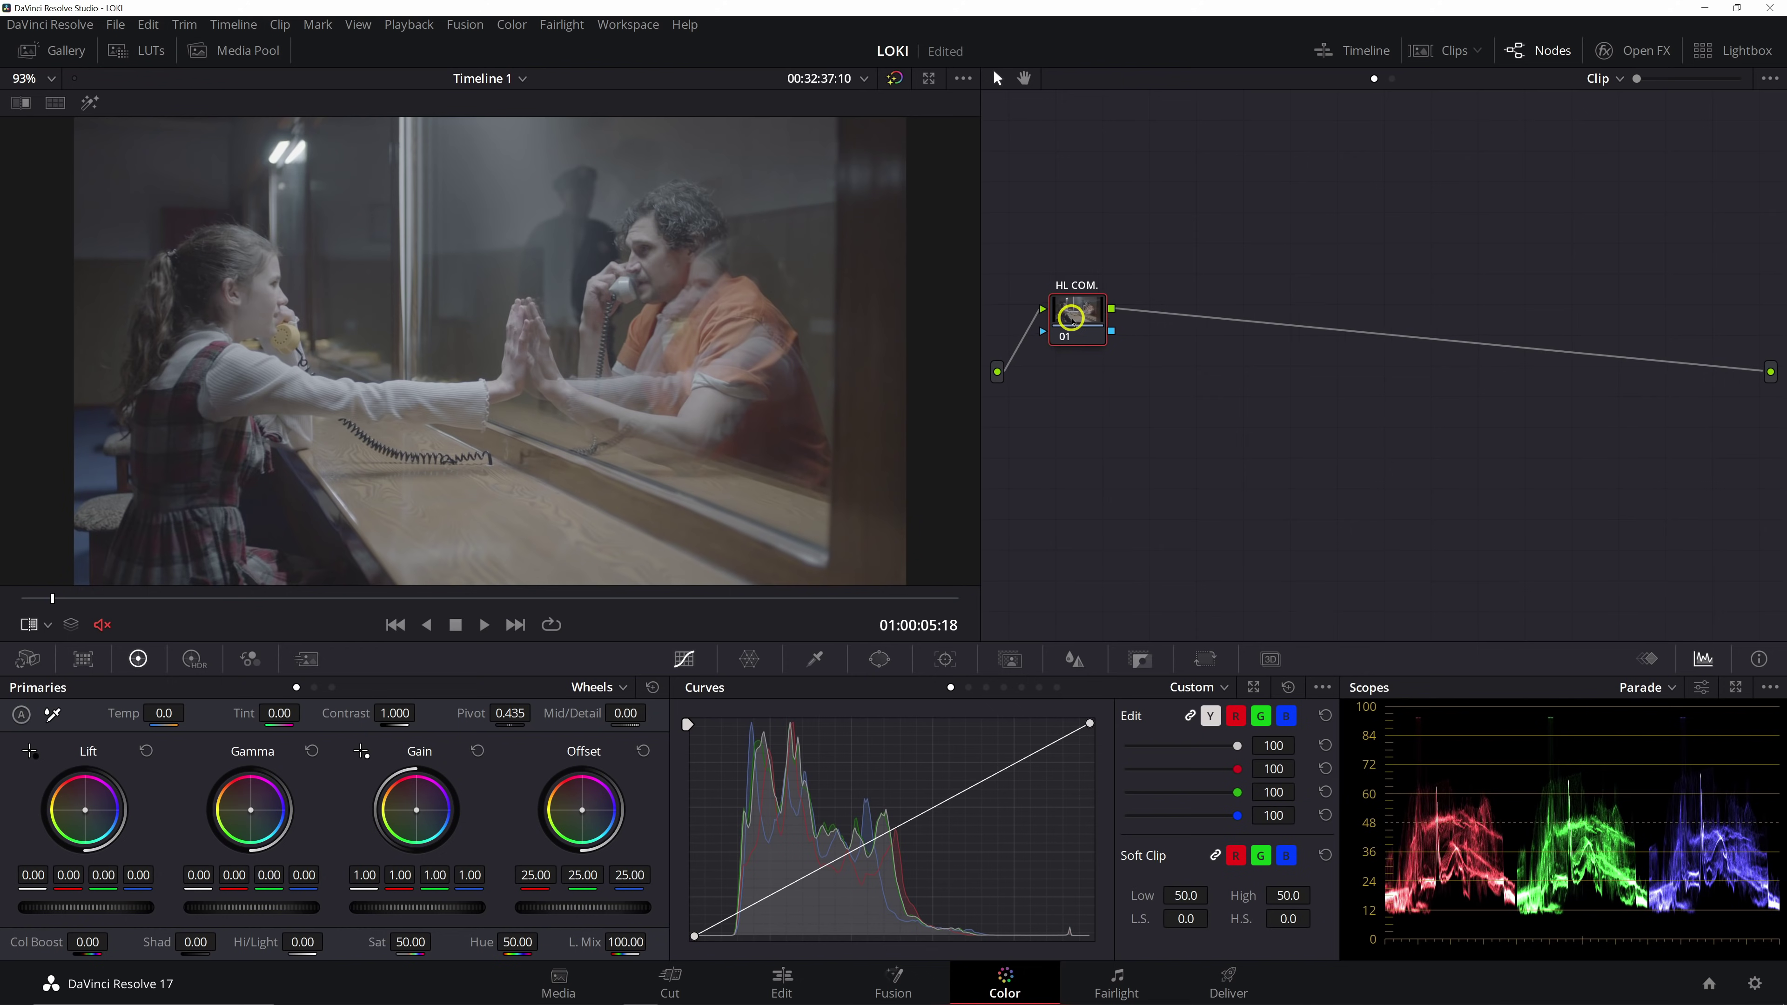
{"action": "key", "text": "alt+s"}
{"action": "left_click_drag", "start_coordinate": [1166, 308], "coordinate": [1080, 376]}
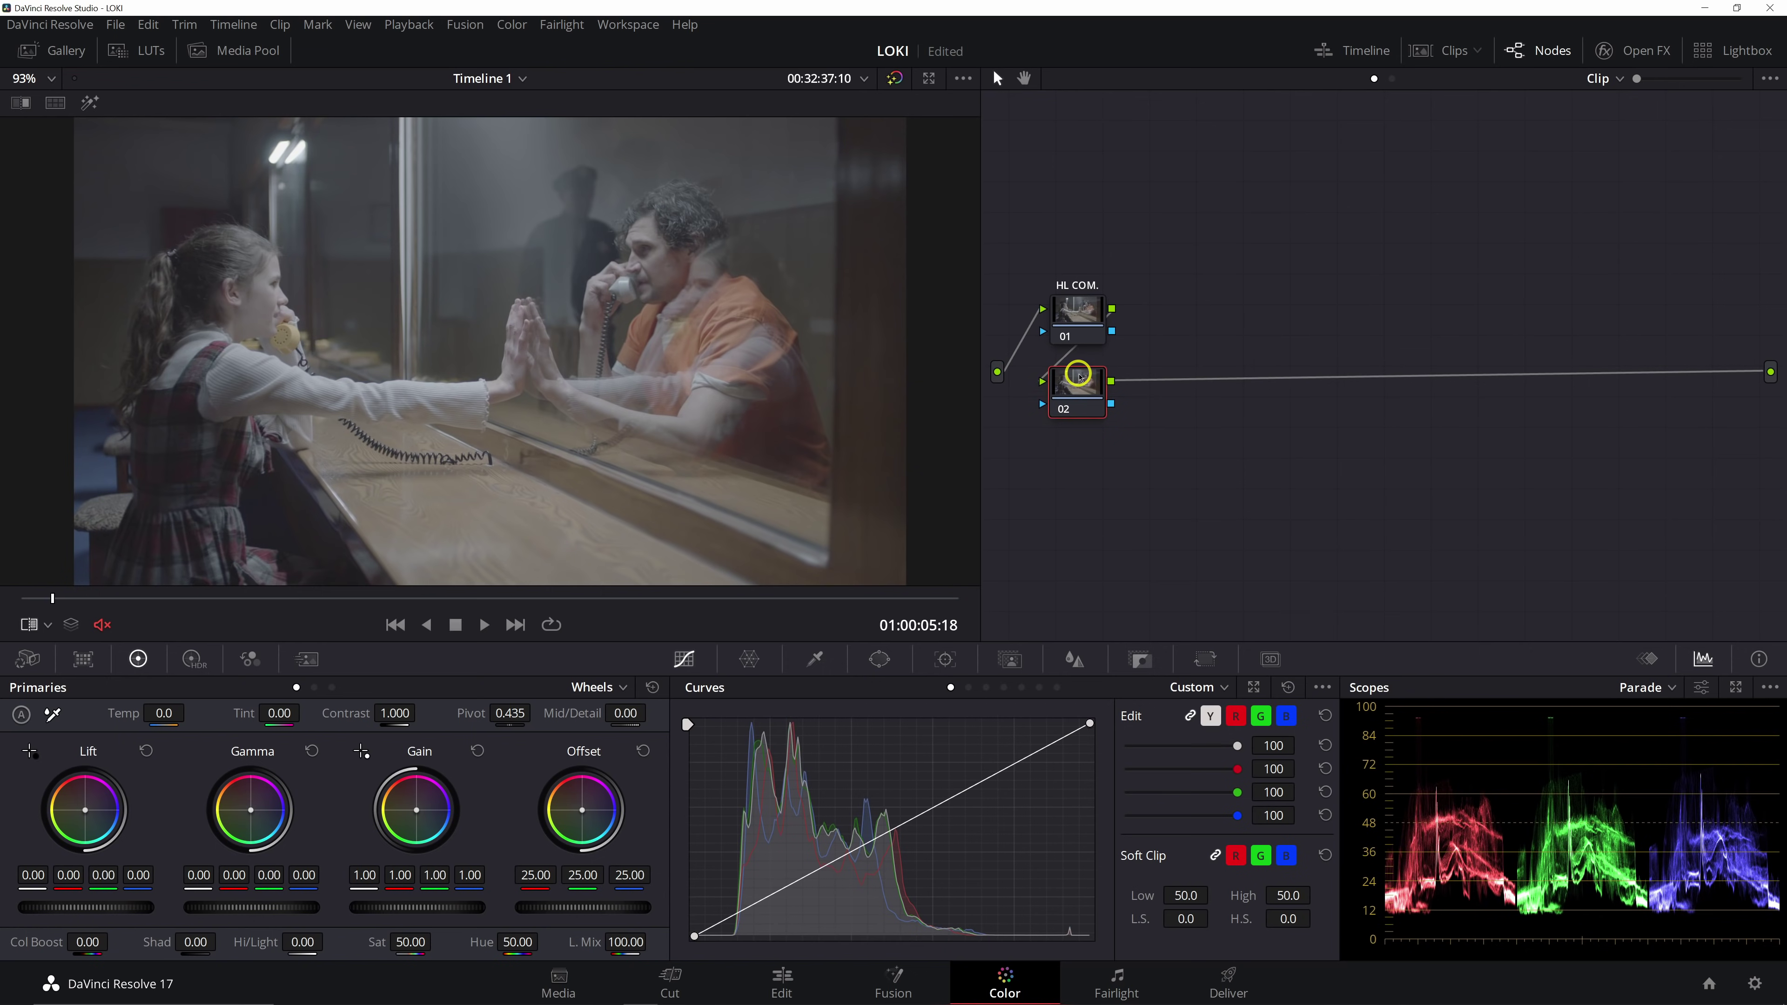
{"action": "type", "text": "ACES IN"}
{"action": "key", "text": "Return"}
Add a serial node after ACES IN, label it BALANCE, and relabel it PRIMARIES
{"action": "key", "text": "alt+s"}
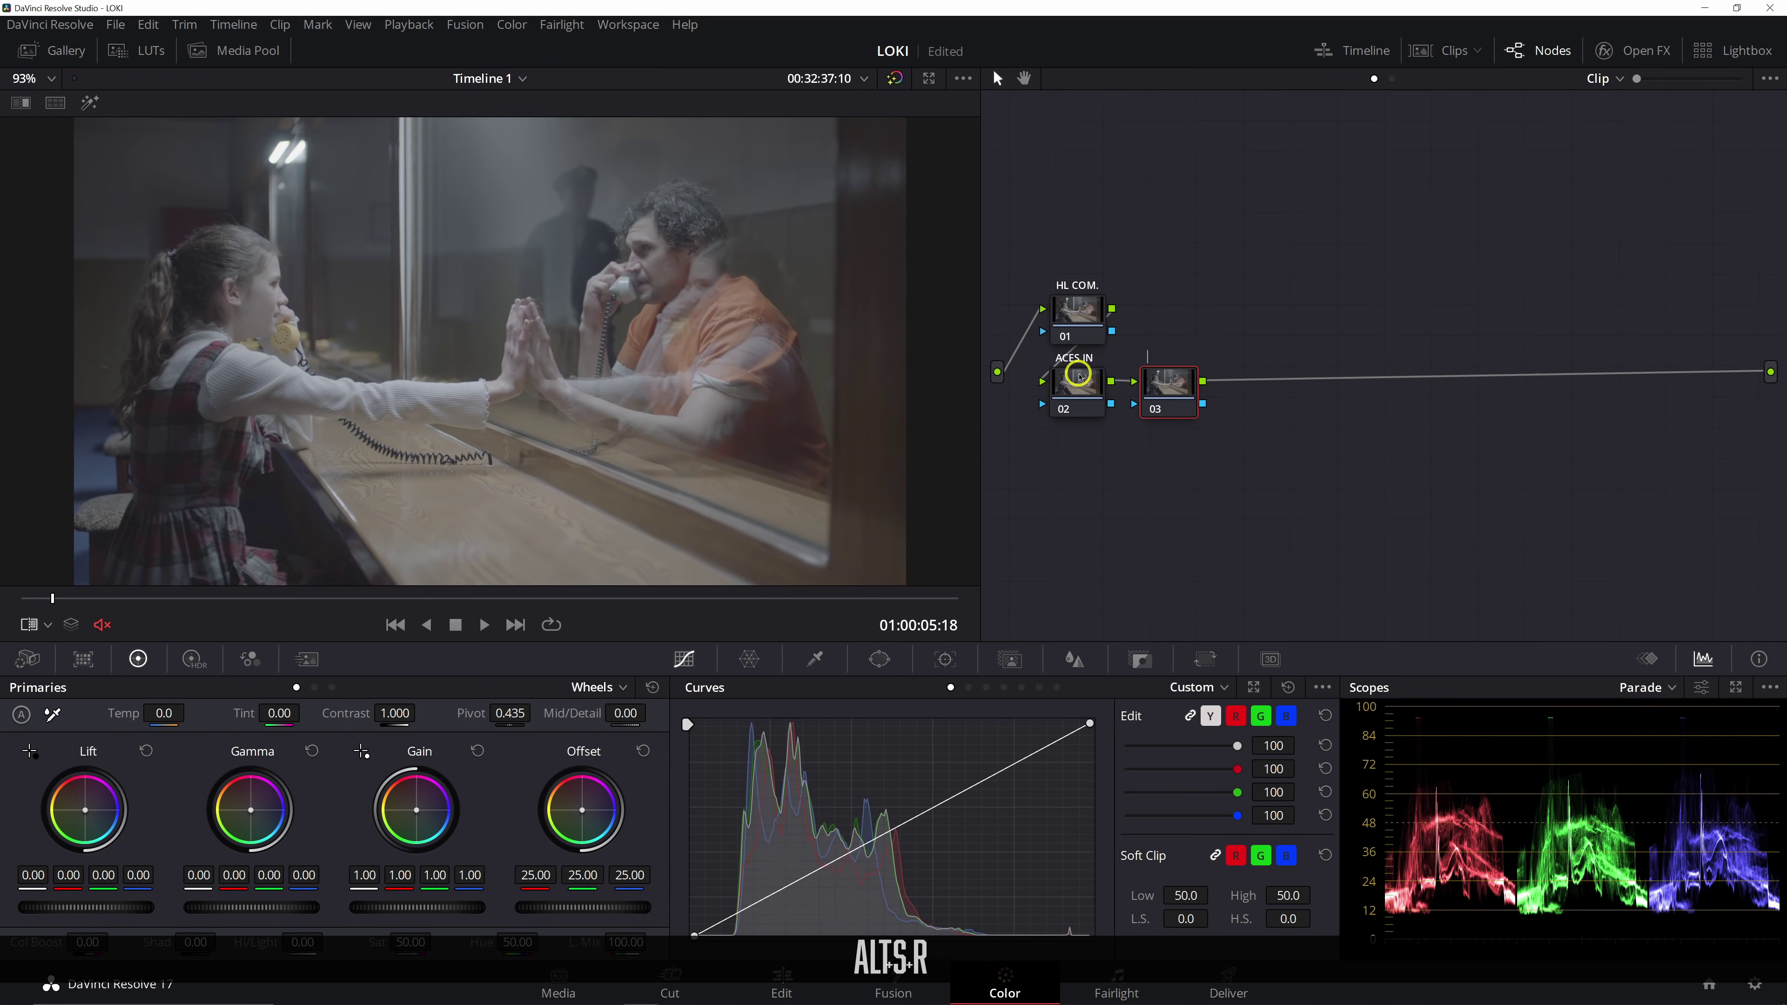
{"action": "type", "text": "BALANCE"}
{"action": "key", "text": "Return"}
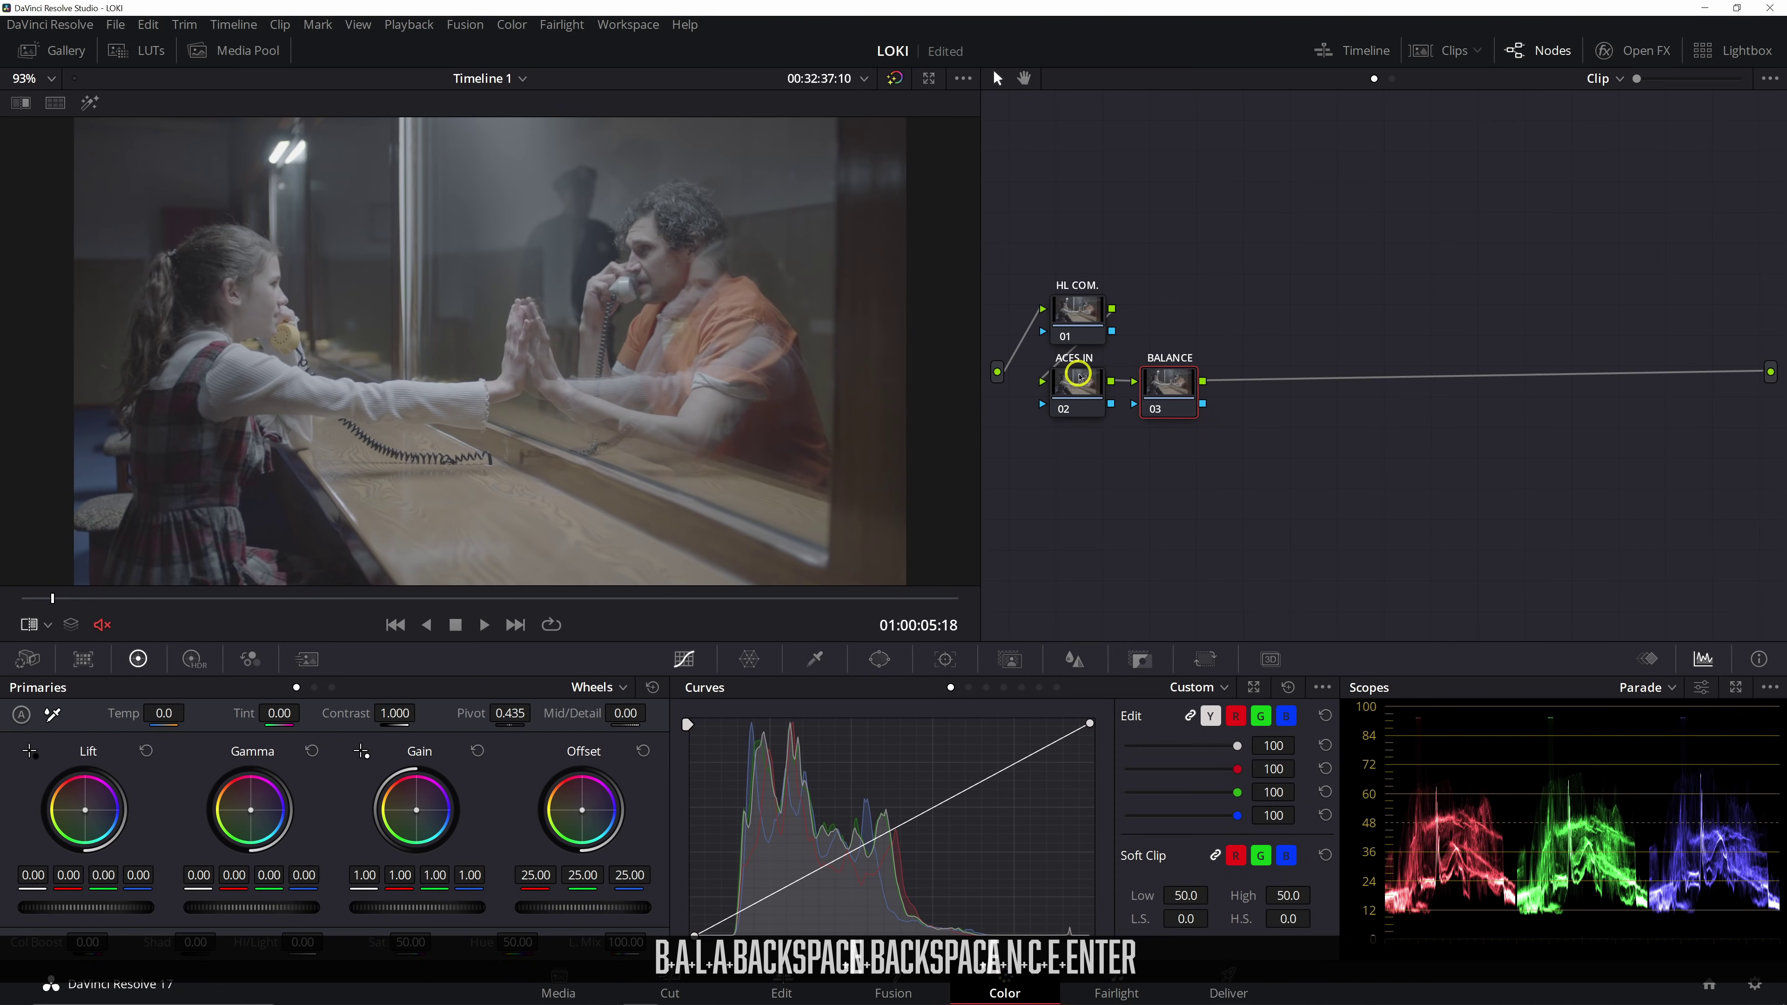
{"action": "left_click_drag", "start_coordinate": [1174, 383], "coordinate": [1171, 381]}
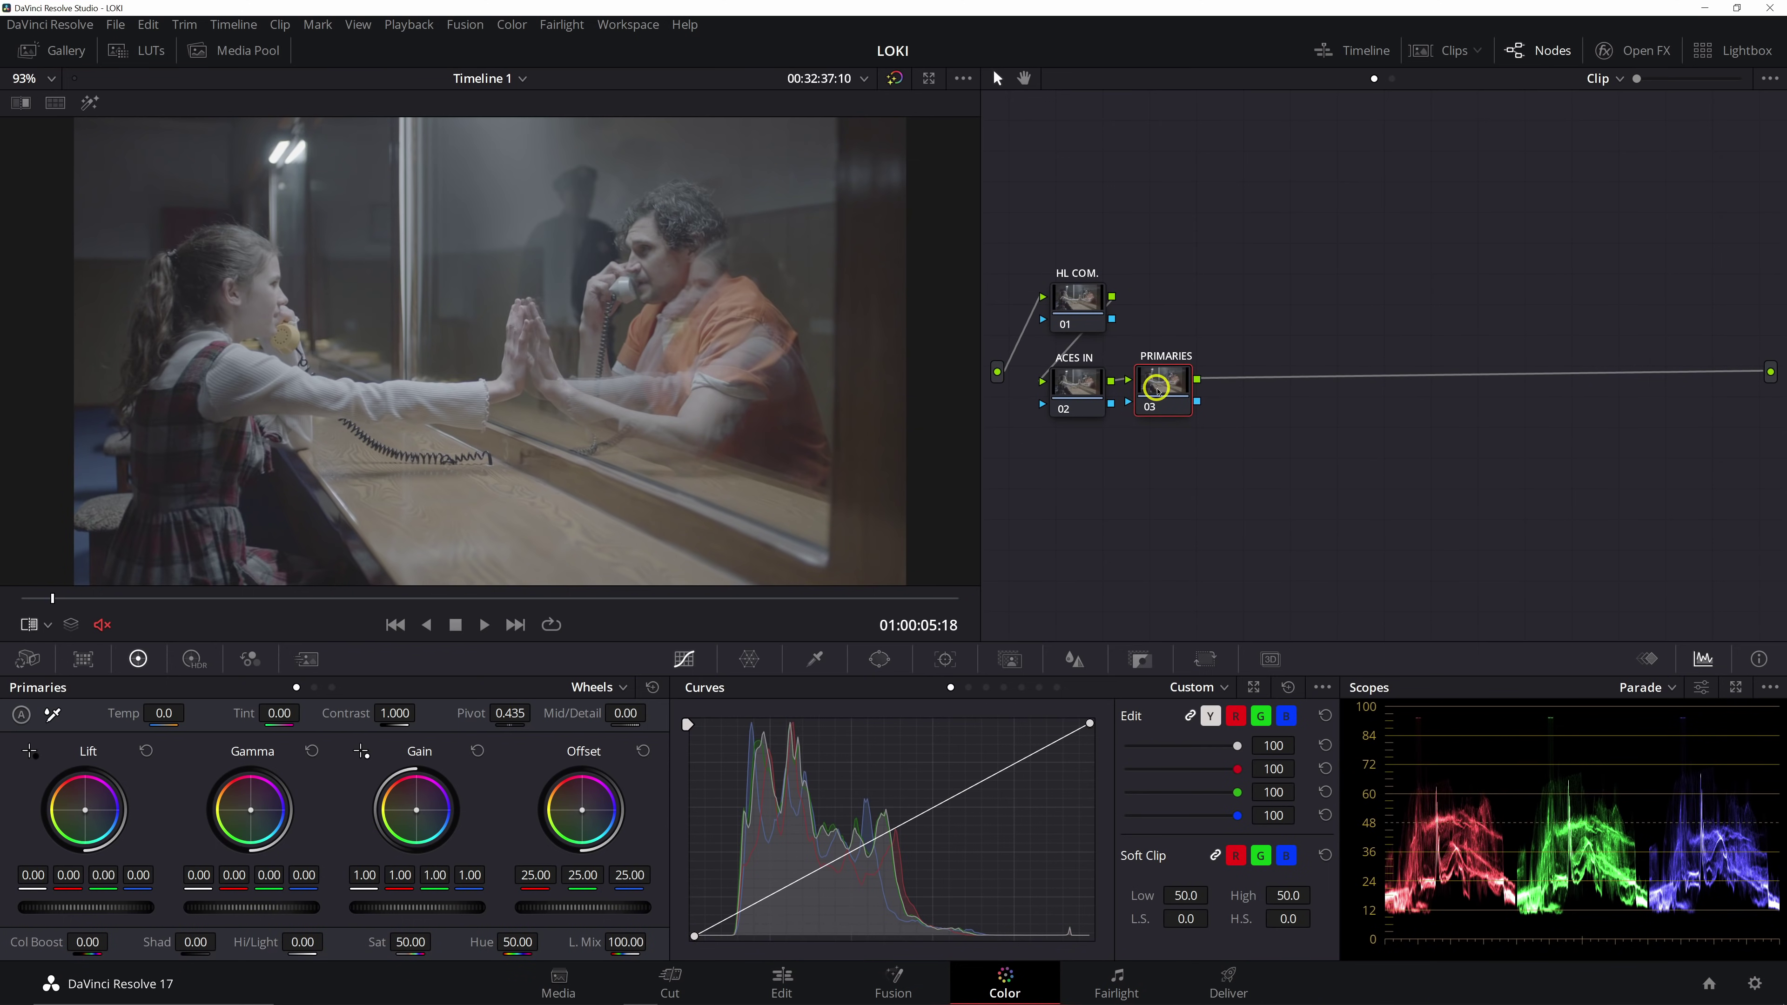
Add a serial node after PRIMARIES with three parallel nodes, and center the four-node stack vertically beside it
{"action": "left_click", "coordinate": [1157, 390]}
{"action": "key", "text": "alt+s"}
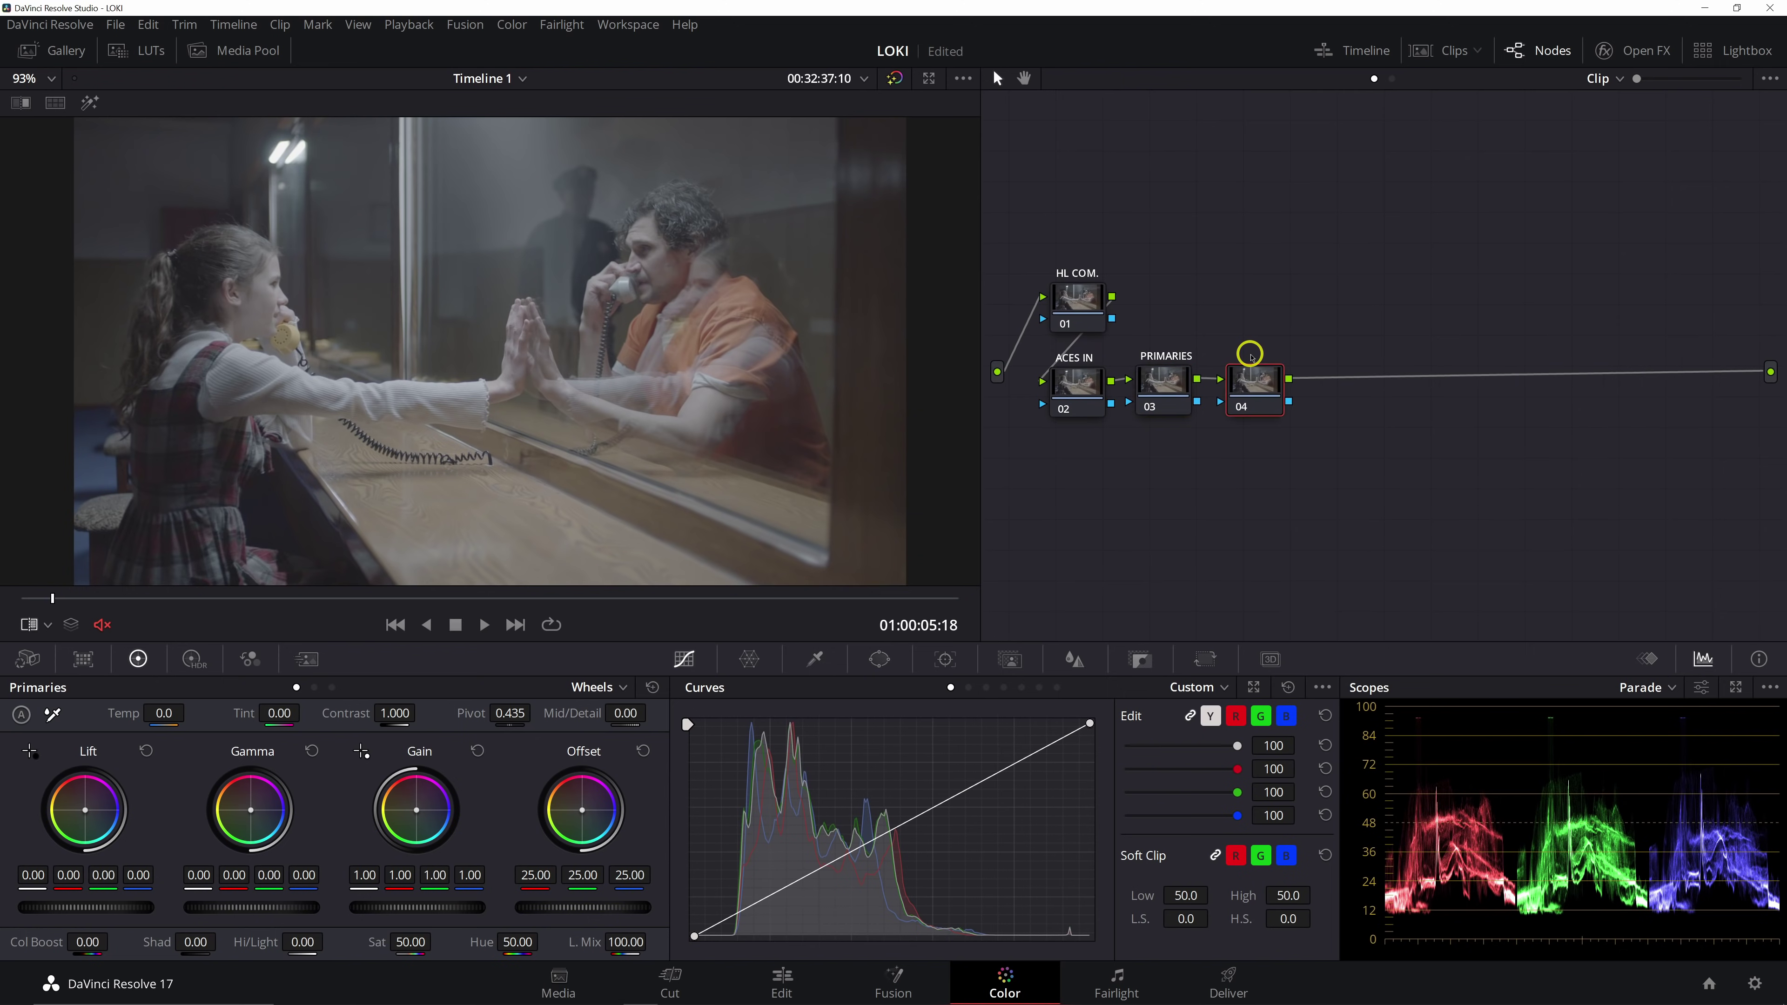
{"action": "key", "text": "alt+p"}
{"action": "key", "text": "alt+p"}
{"action": "key", "text": "alt+p"}
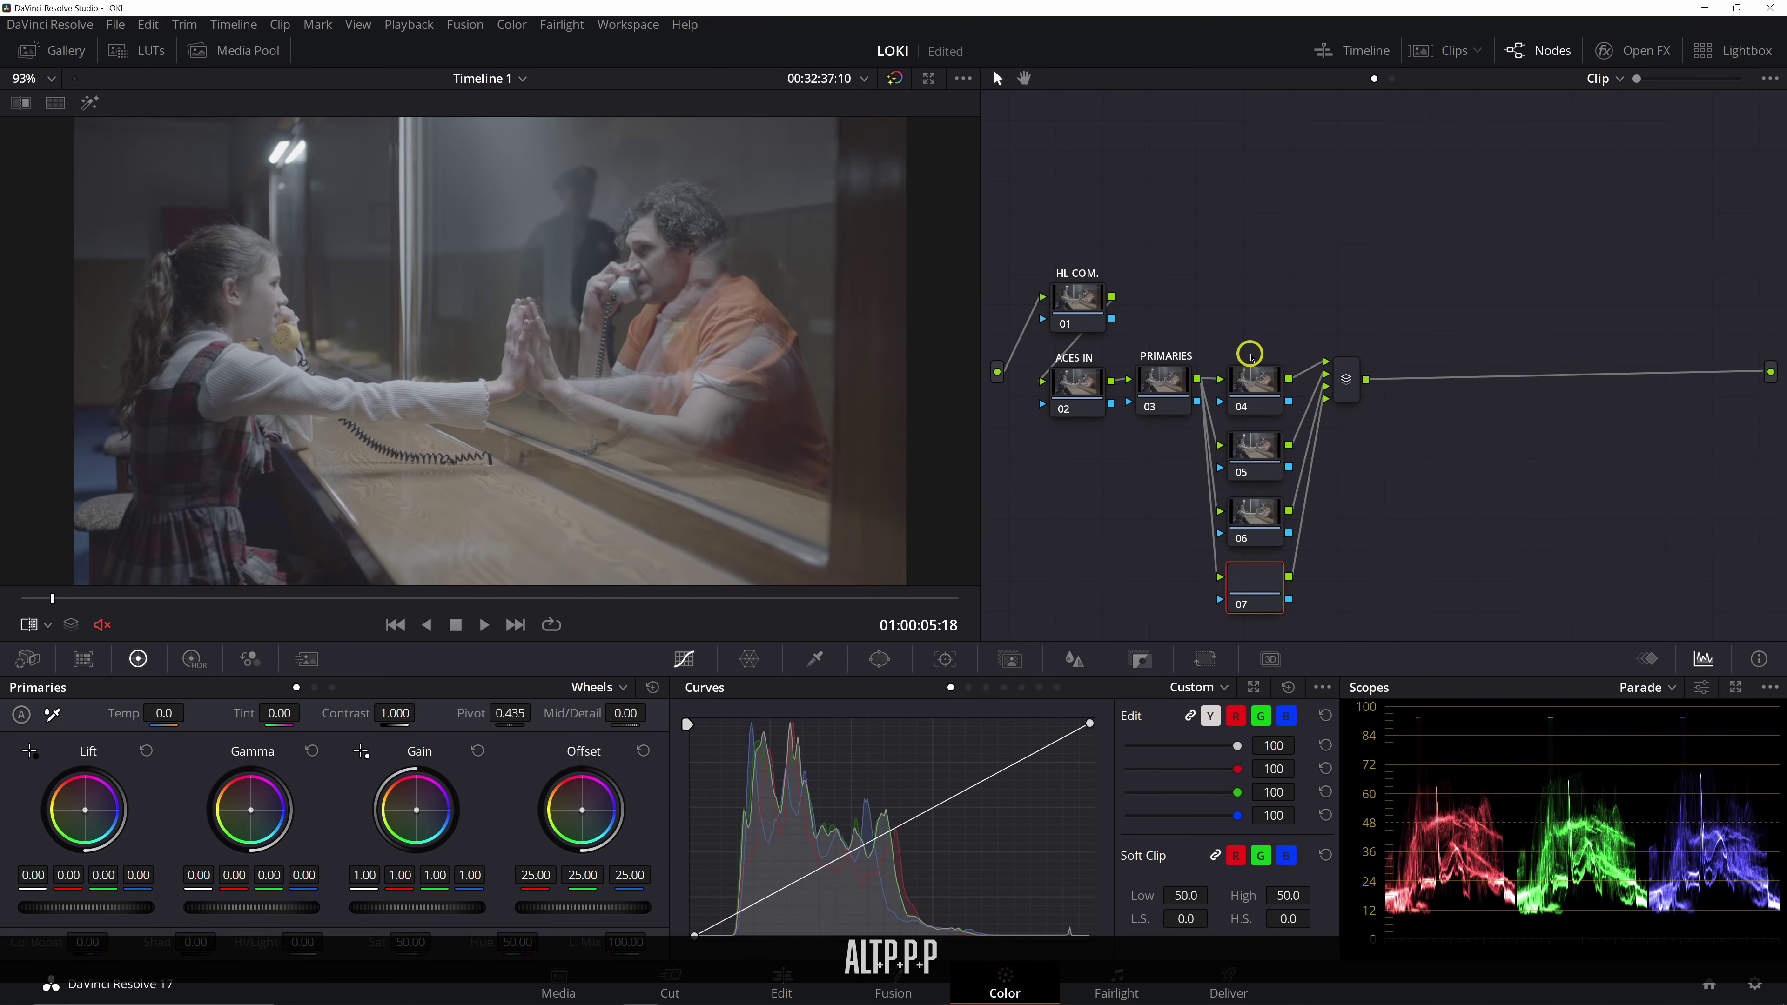
{"action": "left_click", "coordinate": [1260, 570]}
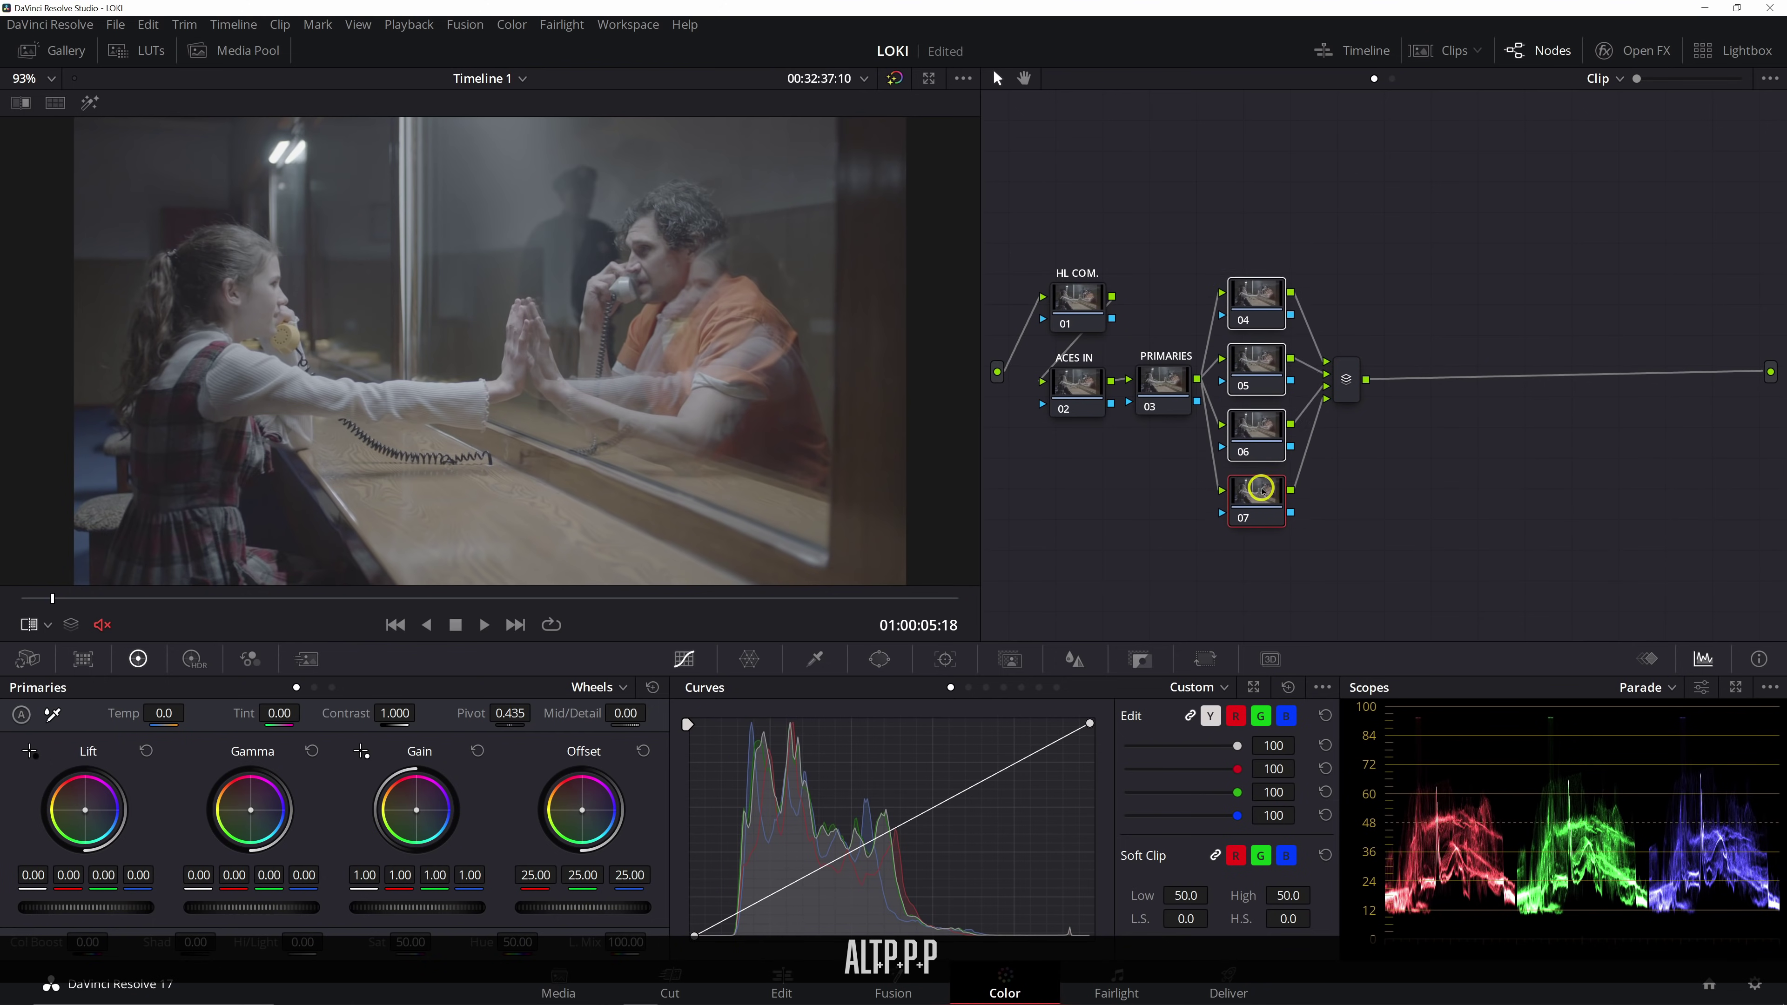
Label the uppermost parallel node, 04, as LOOK
{"action": "left_click", "coordinate": [1271, 296]}
{"action": "type", "text": "LOOK"}
{"action": "key", "text": "Return"}
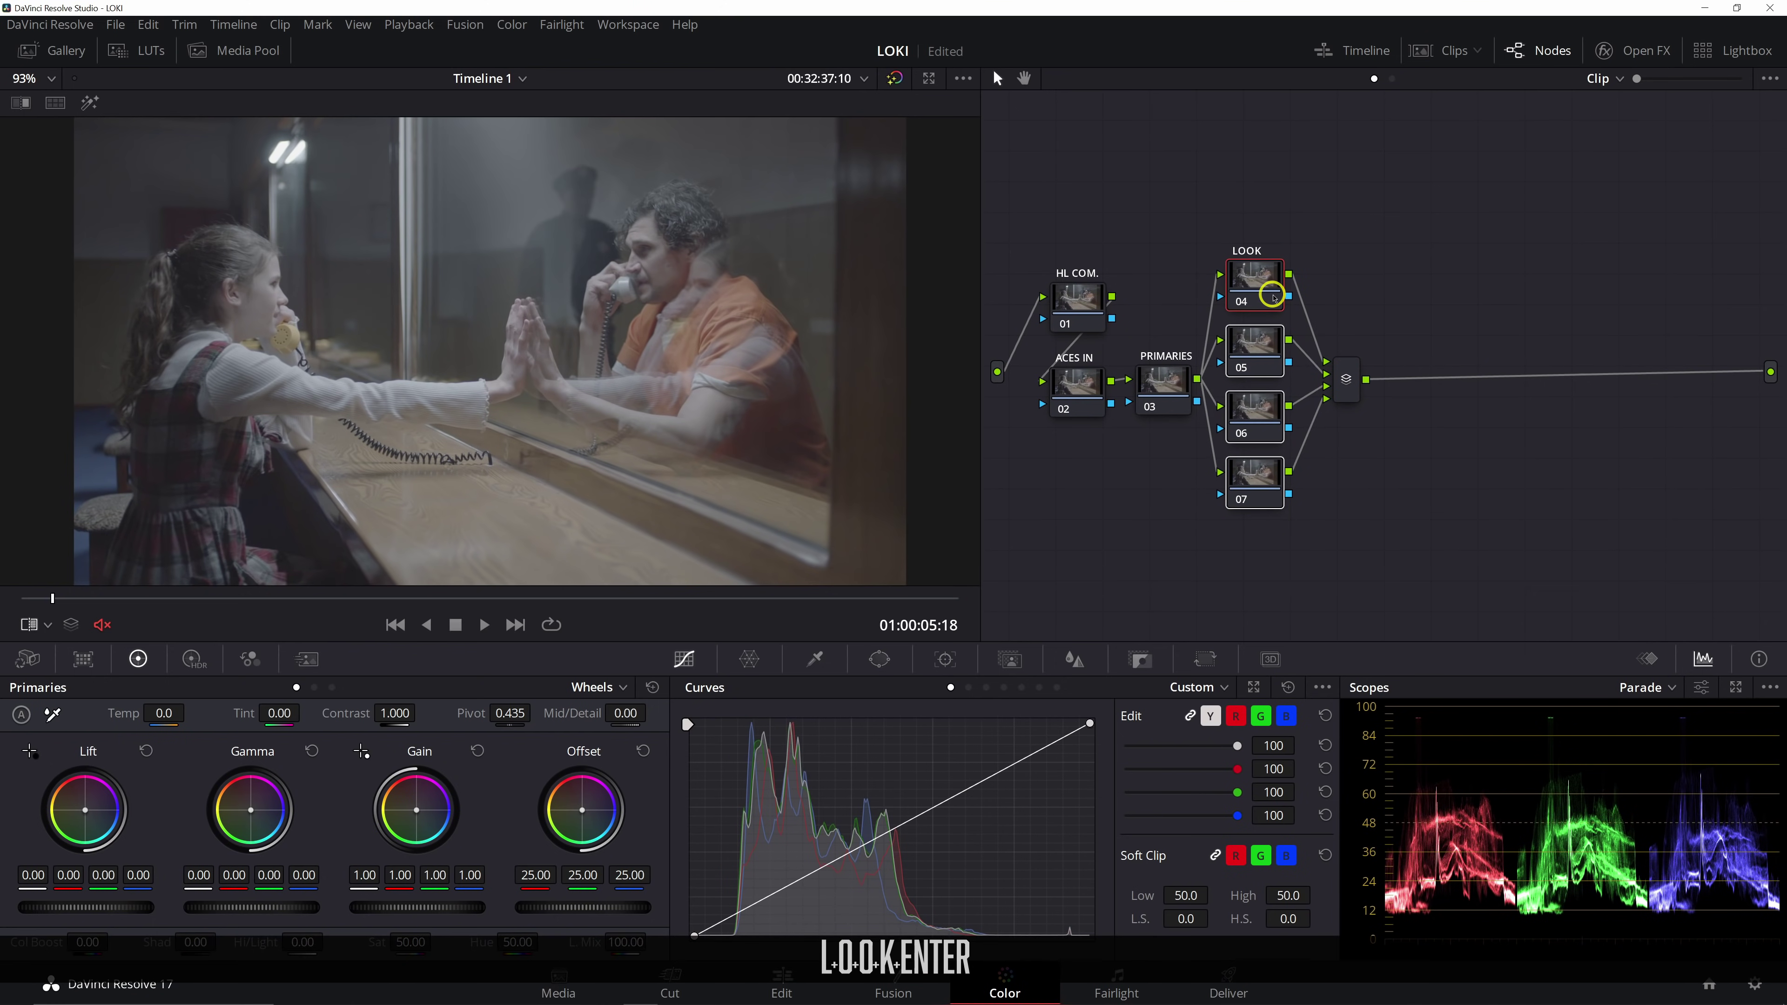
Label the second parallel node, 05, as ORANGES
{"action": "left_click", "coordinate": [1264, 342]}
{"action": "type", "text": "C"}
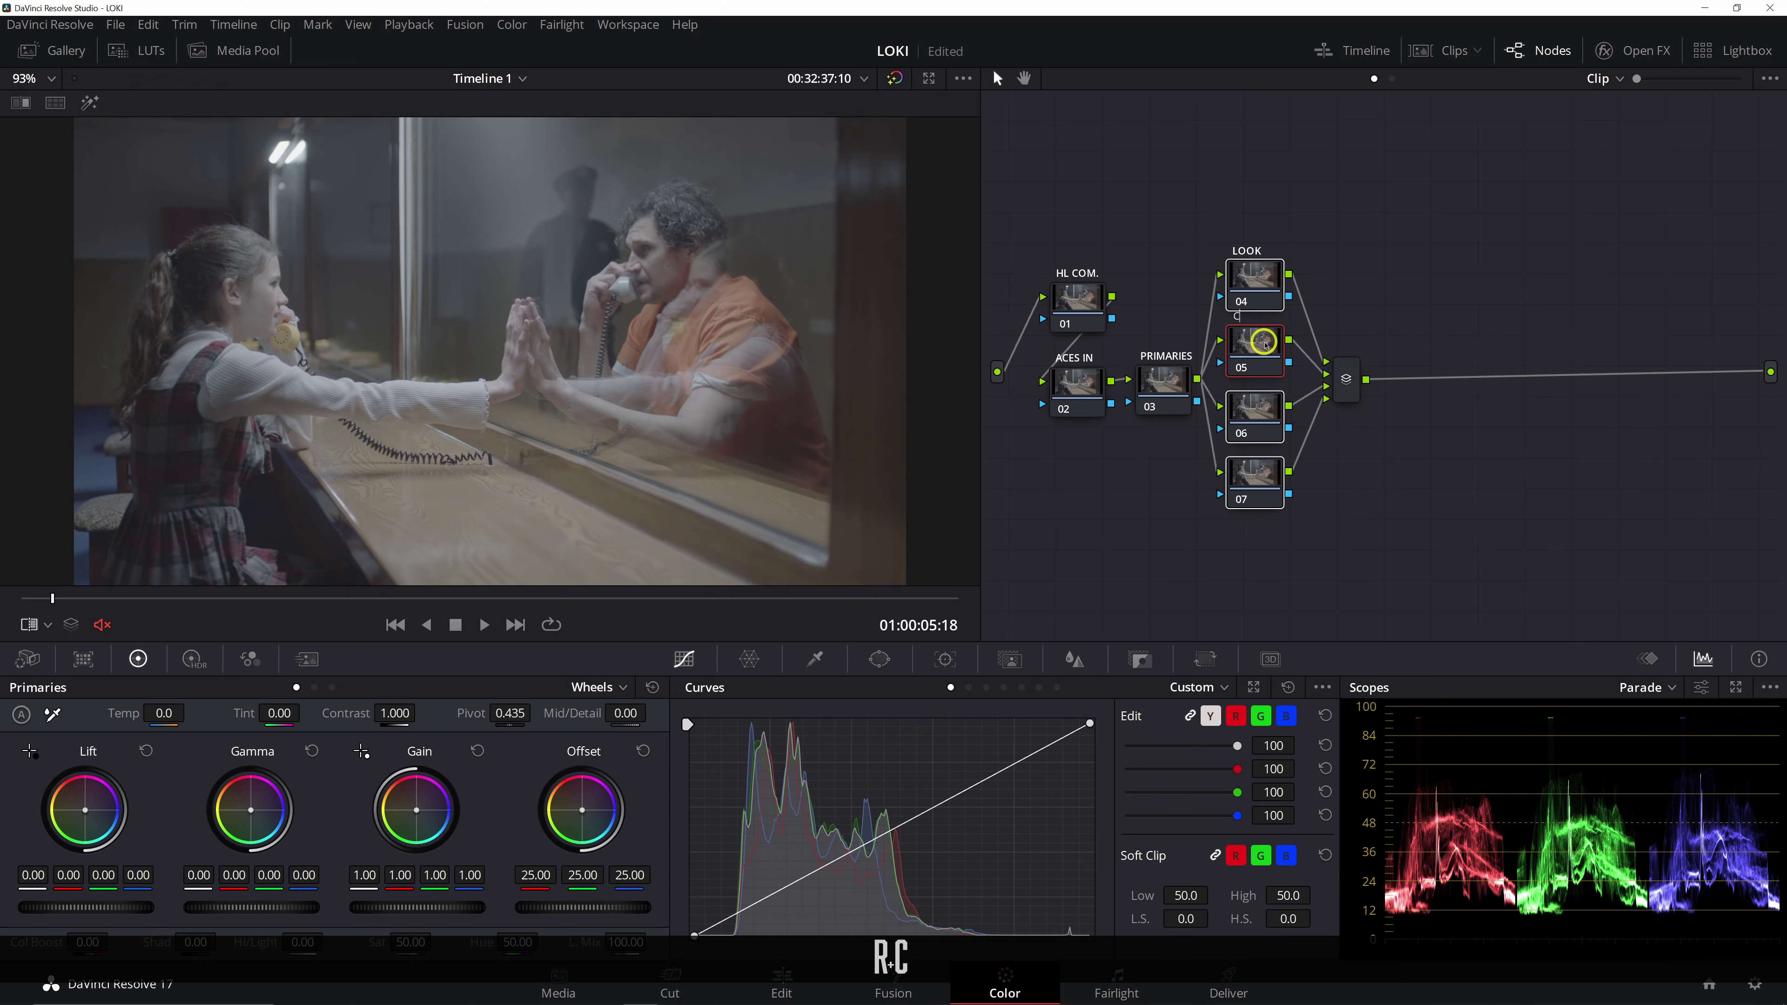
{"action": "type", "text": "URVS"}
{"action": "key", "text": "BackSpace"}
{"action": "key", "text": "BackSpace"}
{"action": "key", "text": "BackSpace"}
{"action": "key", "text": "BackSpace"}
{"action": "key", "text": "BackSpace"}
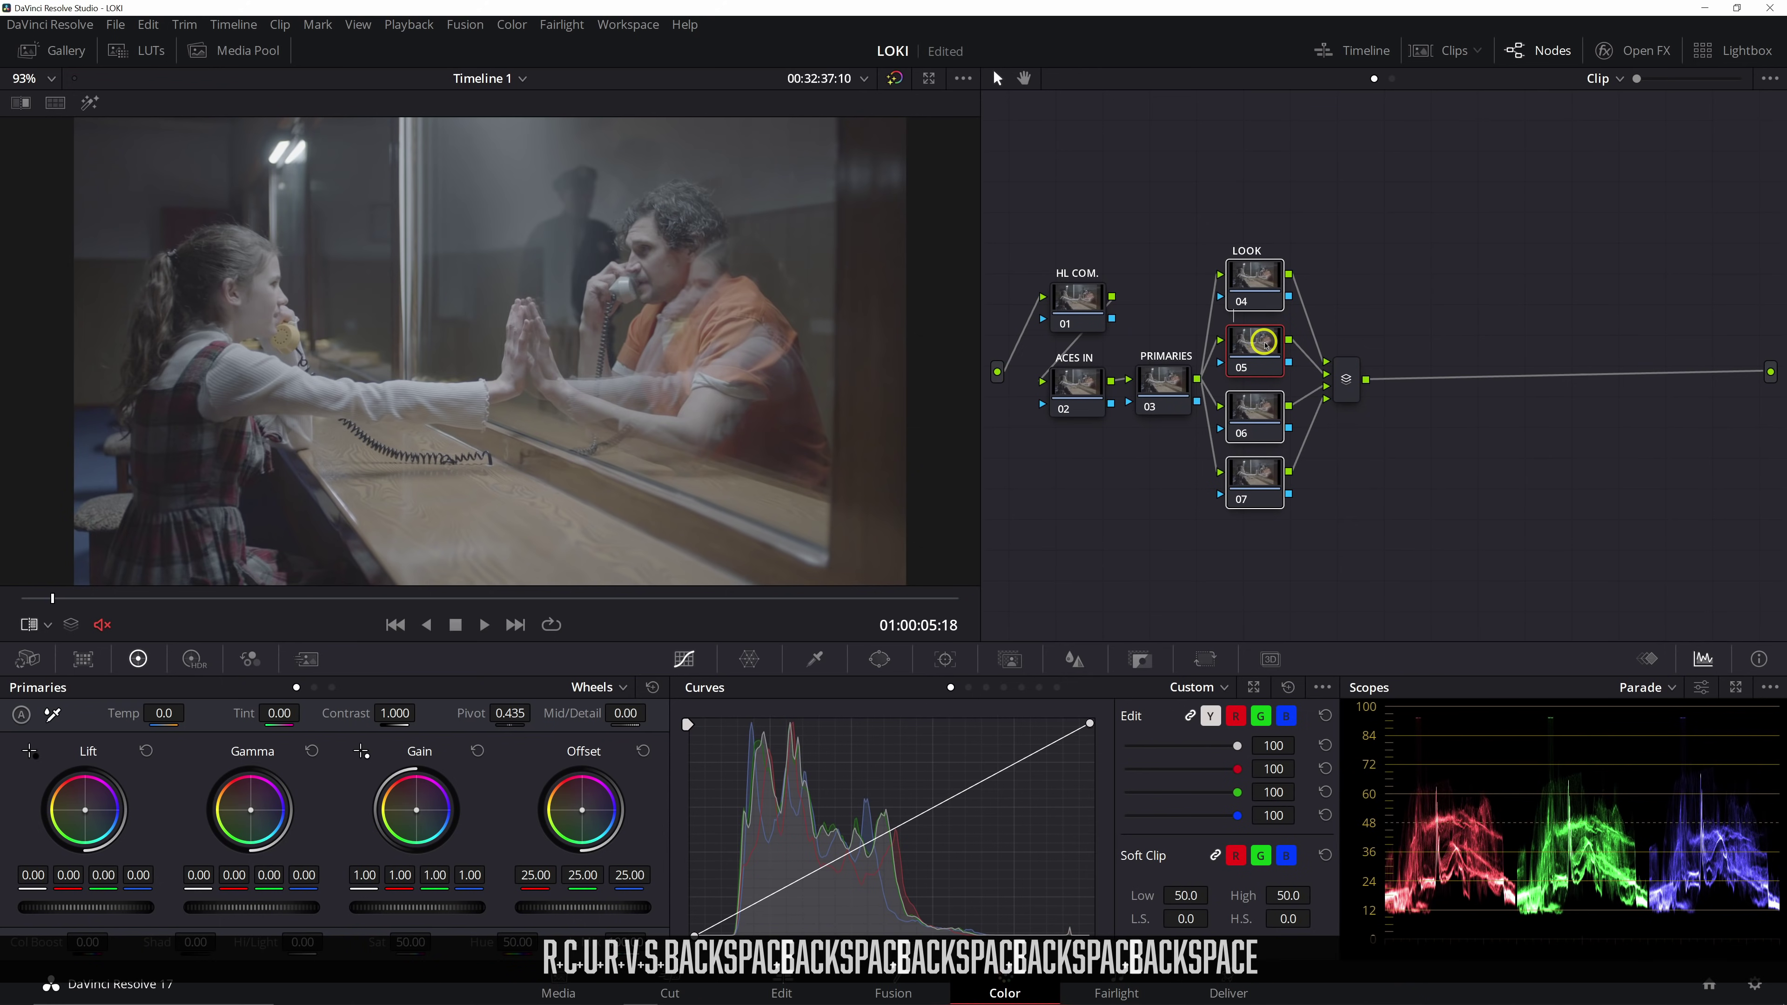
{"action": "type", "text": "ORANGES"}
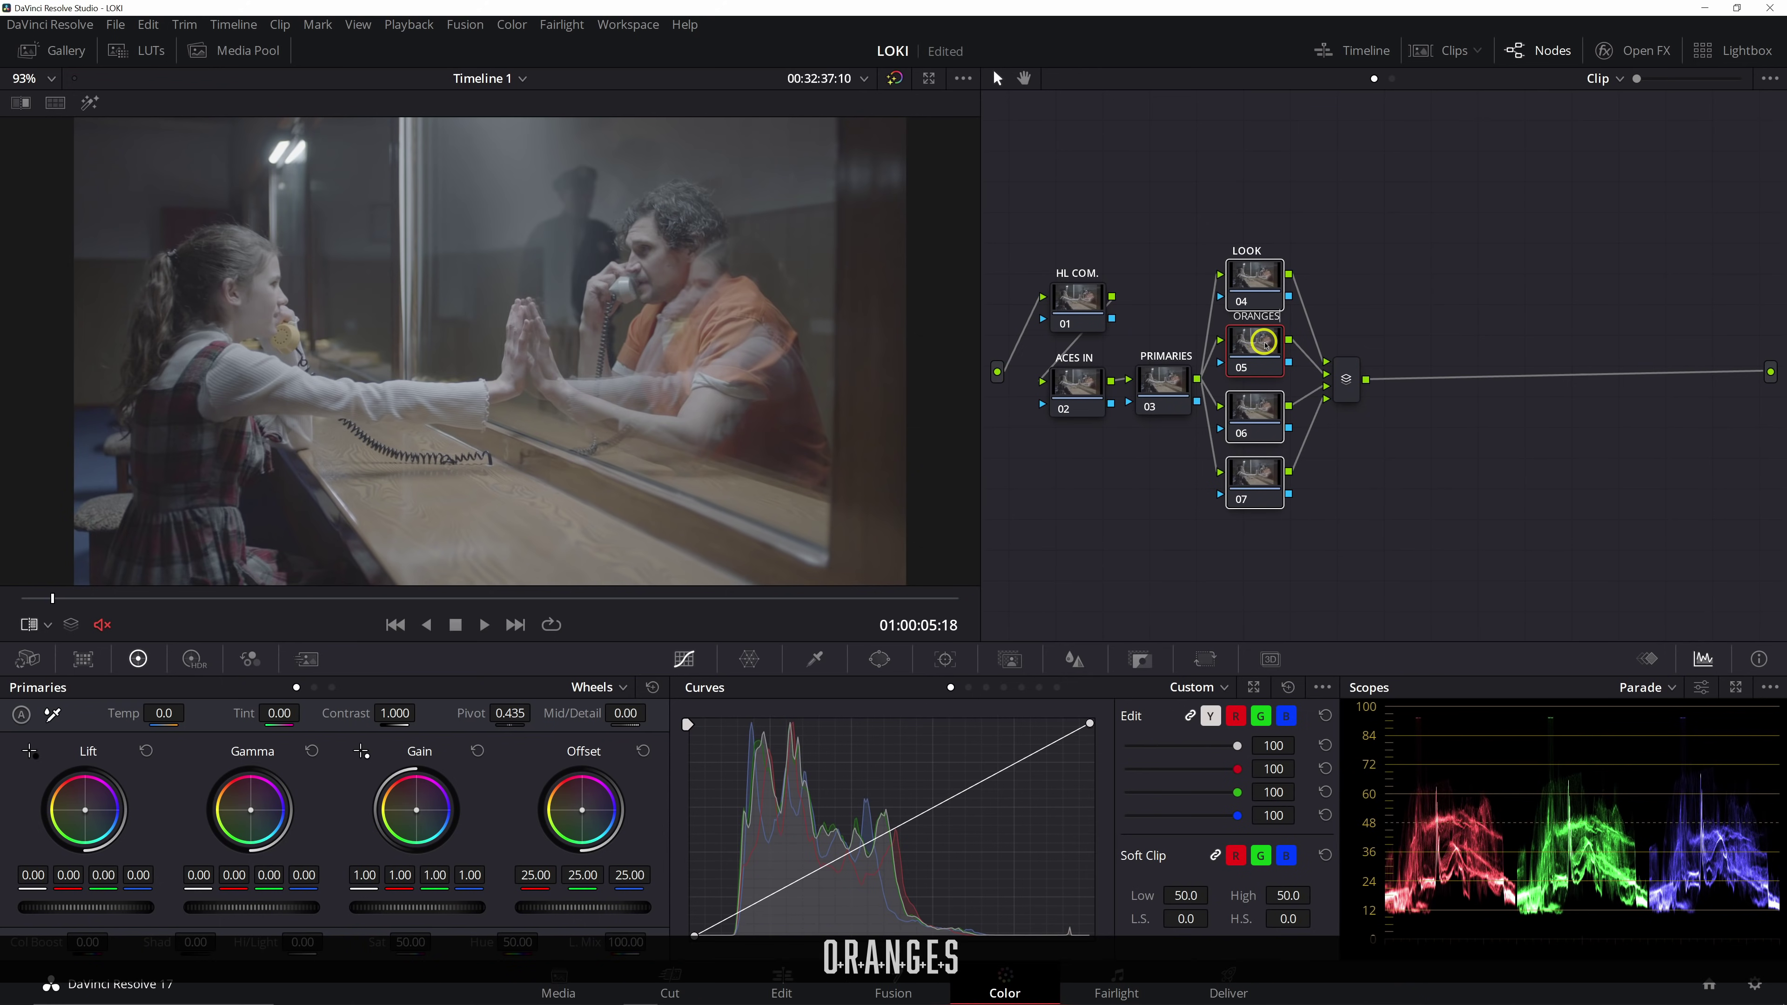
{"action": "key", "text": "Return"}
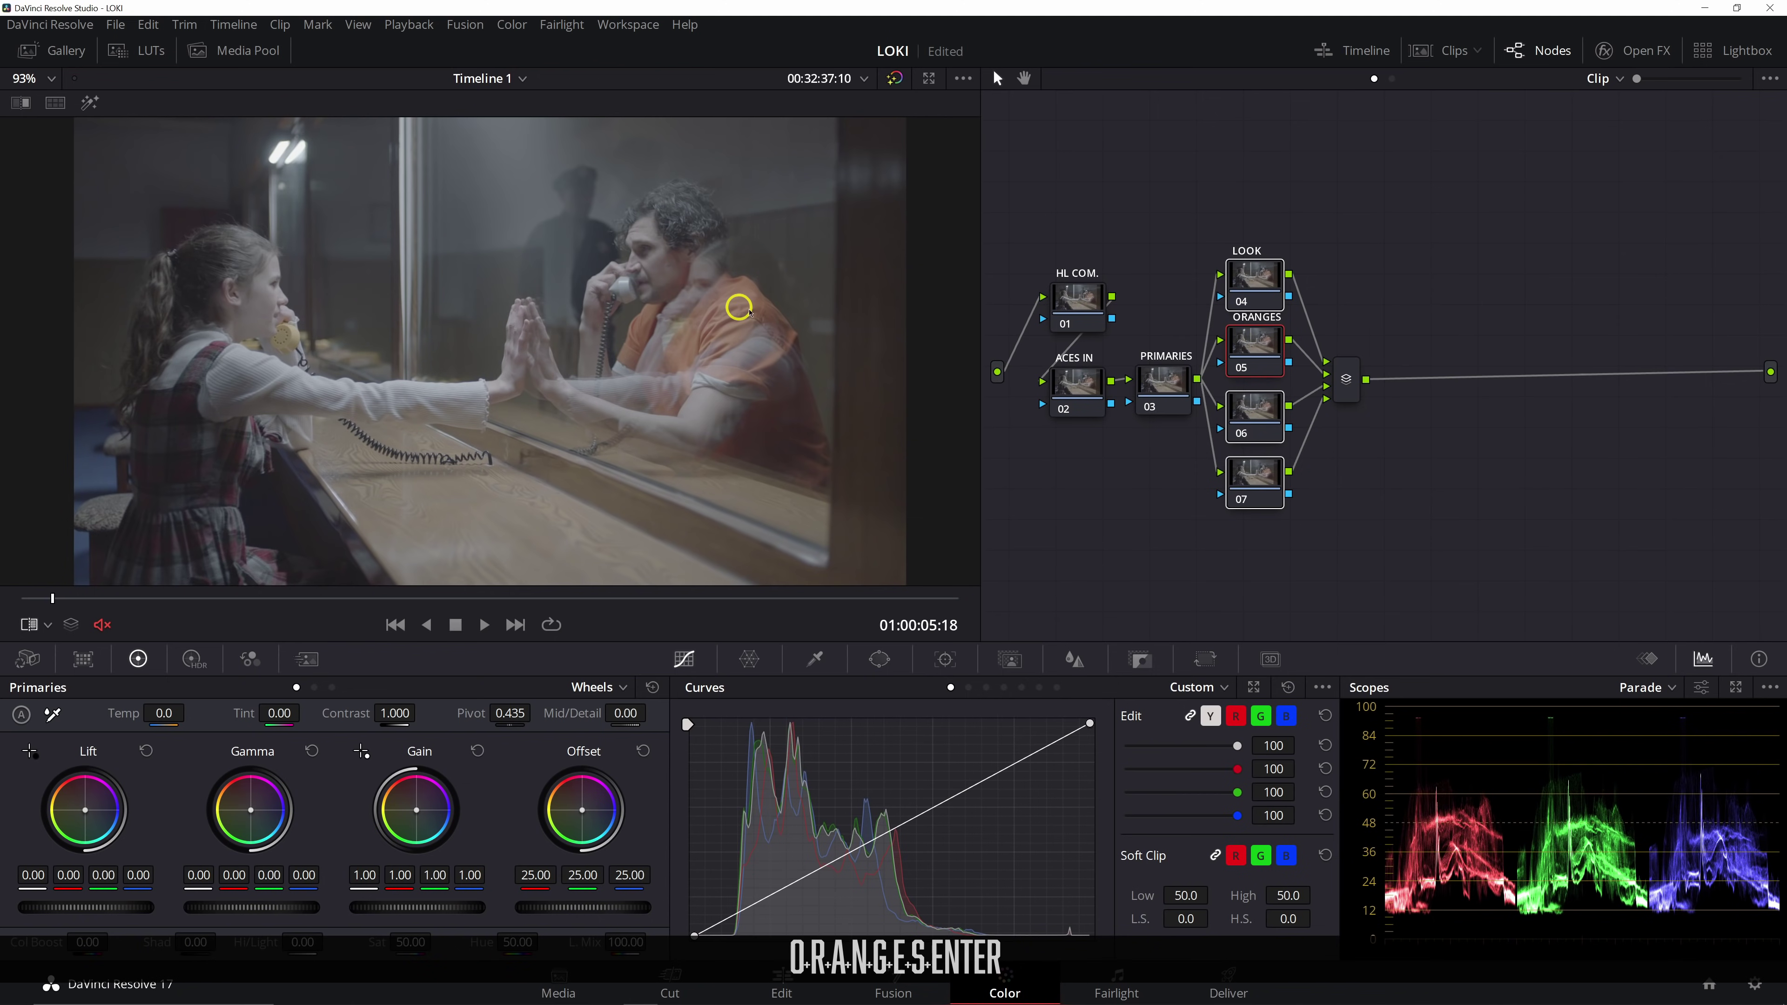
Label the two remaining parallel nodes, 06 and 07, both as WINDOW
{"action": "left_click", "coordinate": [1271, 407]}
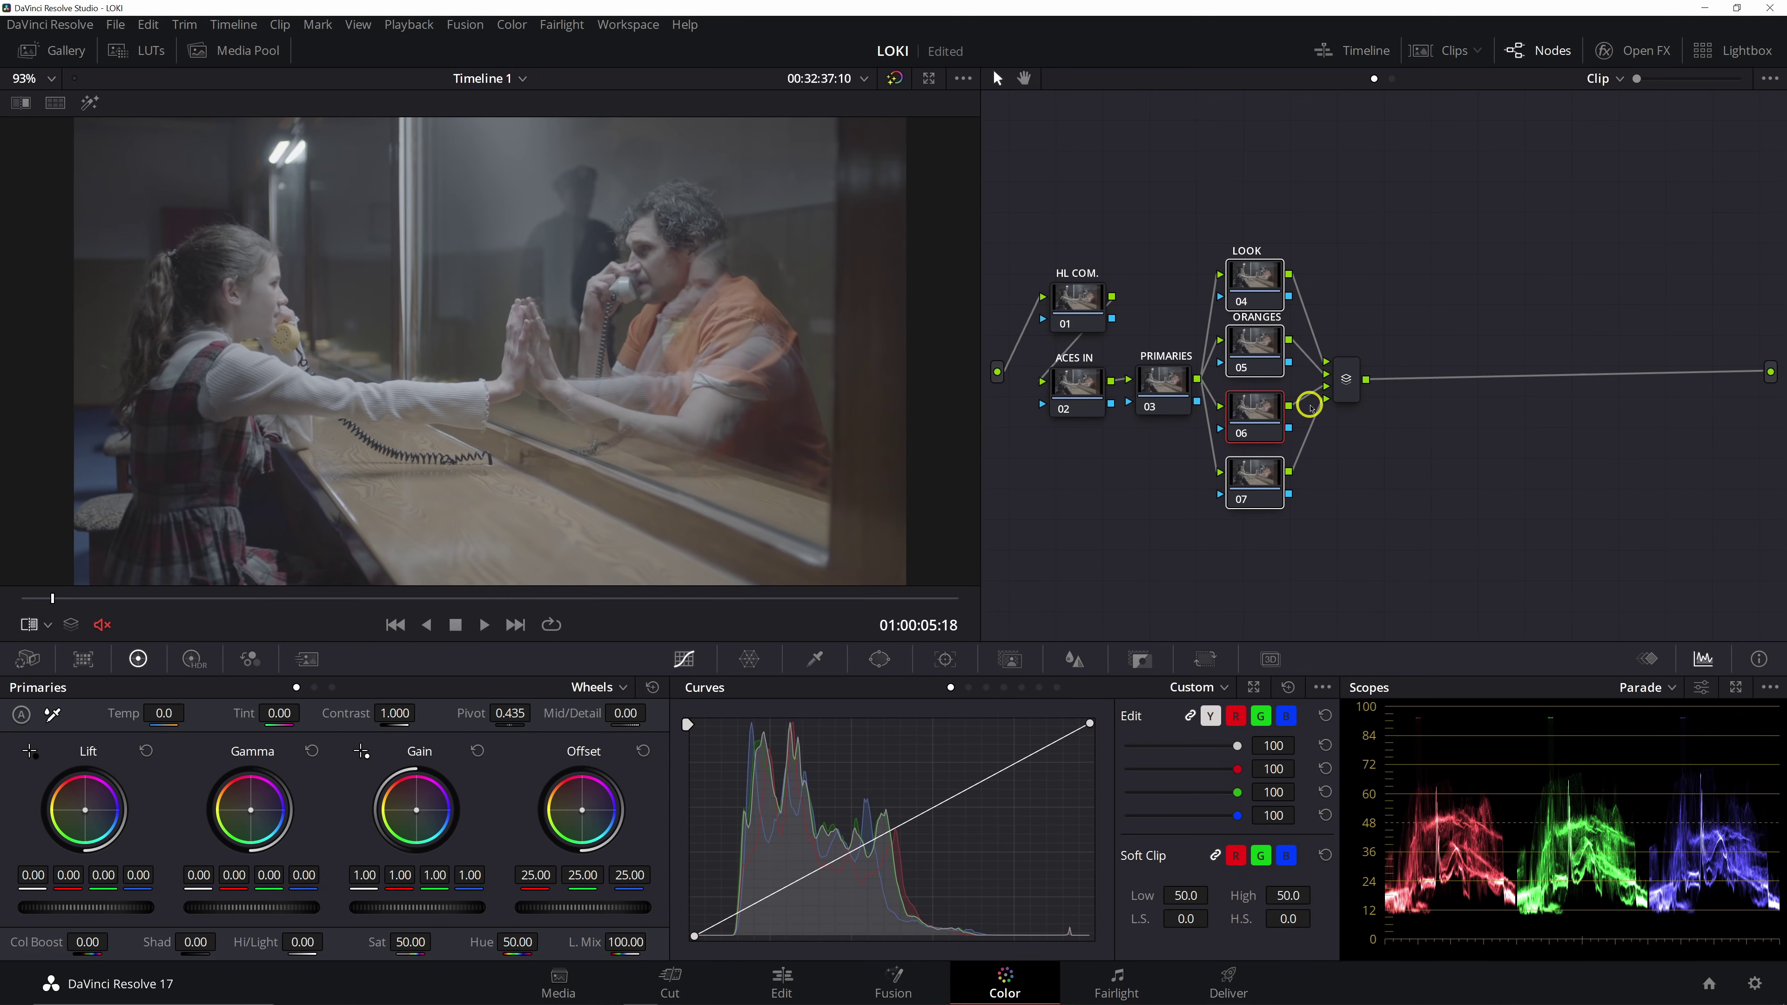
{"action": "type", "text": "rWINDOW"}
{"action": "key", "text": "Return"}
{"action": "left_click", "coordinate": [1253, 469]}
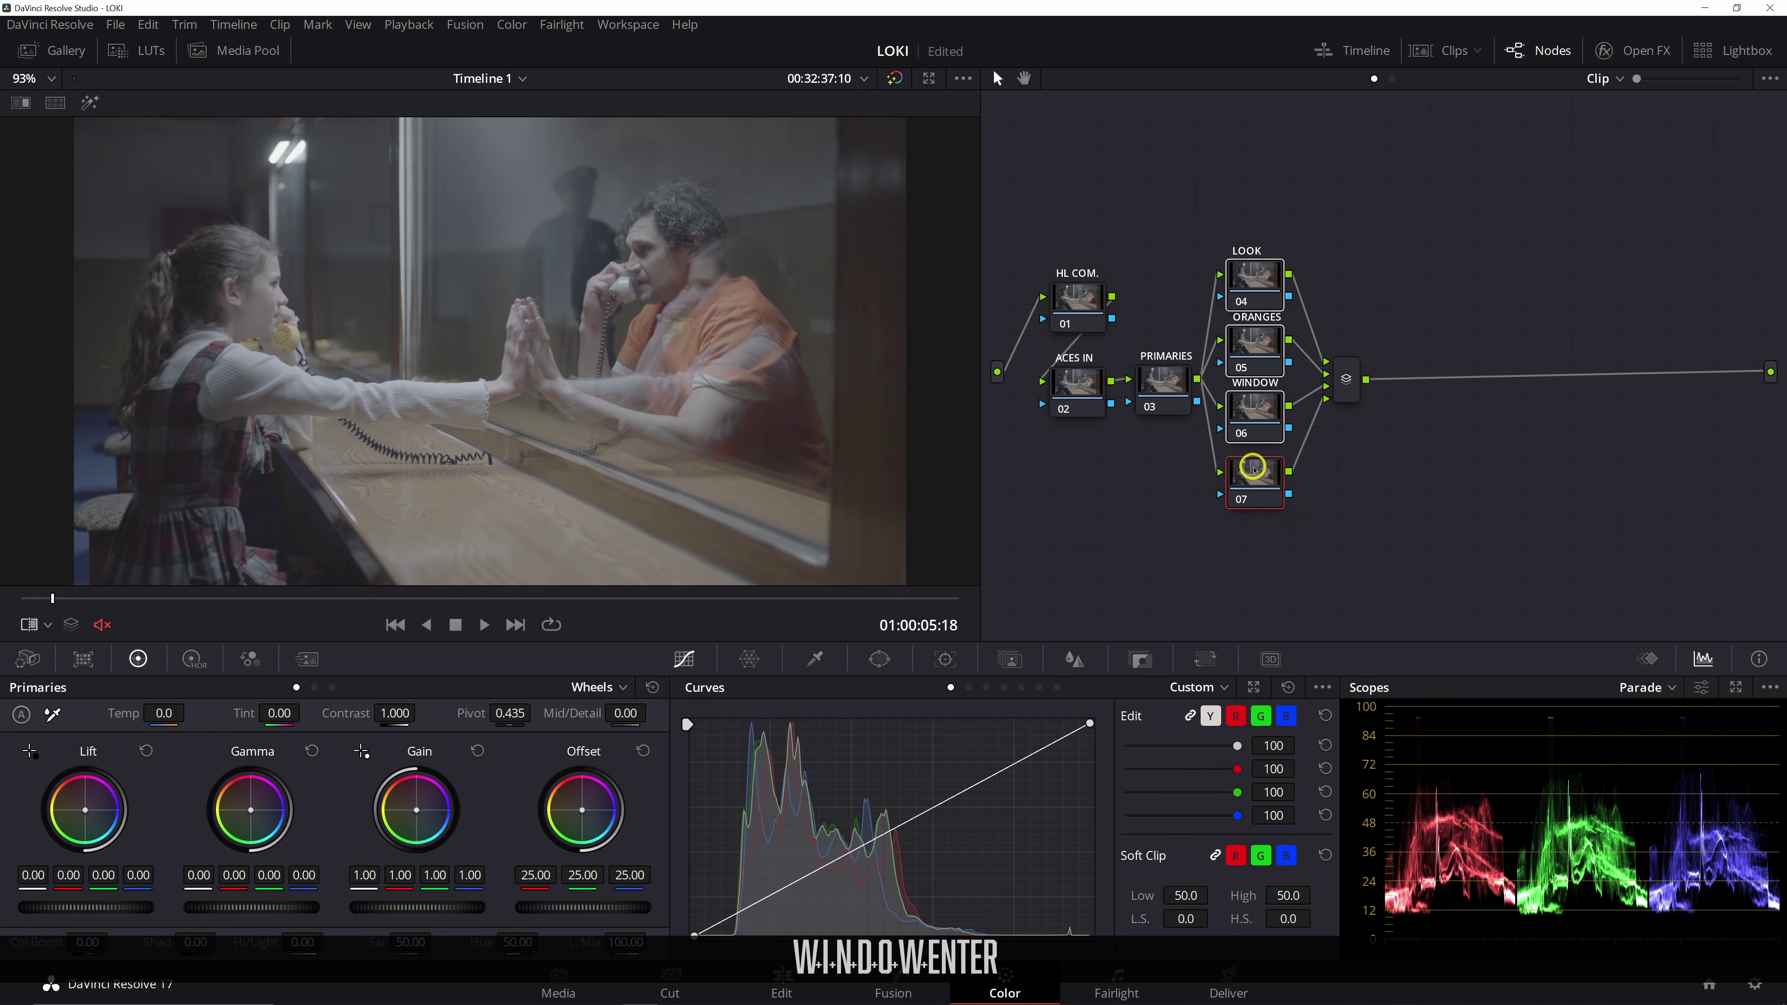
{"action": "type", "text": "rWINDOW"}
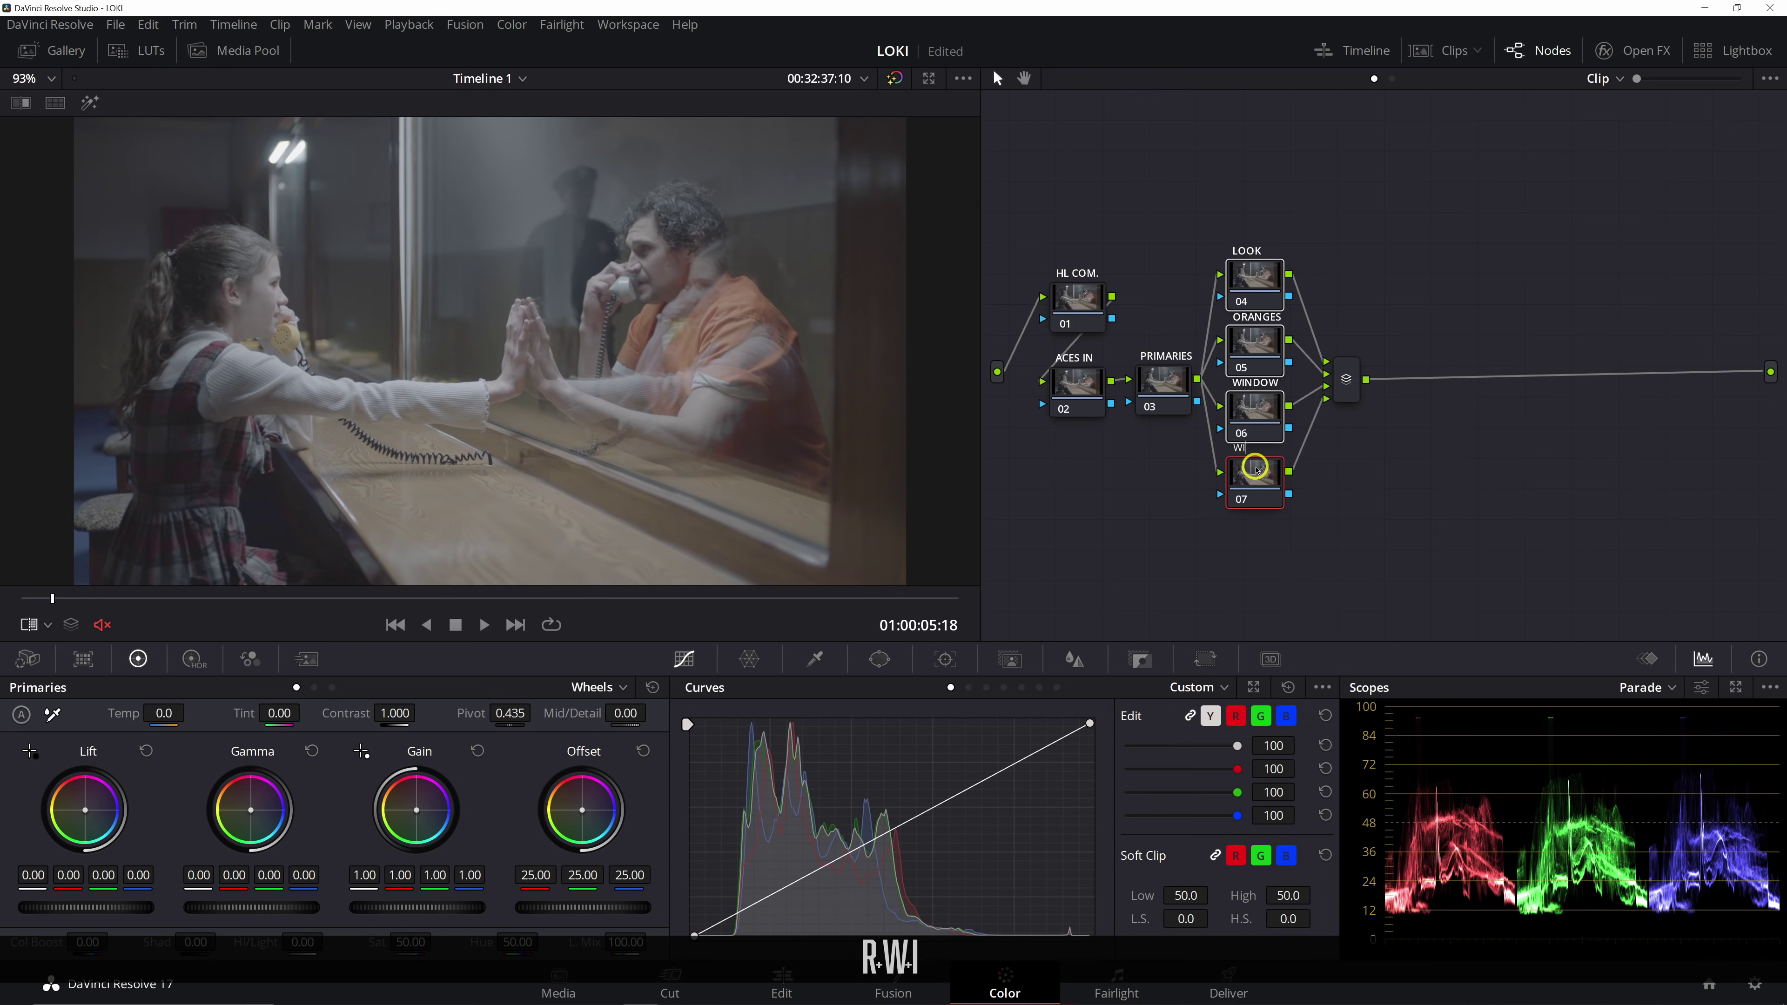
{"action": "key", "text": "Return"}
Add a serial node after the parallel mixer and position it close to the mixer's output
{"action": "left_click", "coordinate": [1349, 369]}
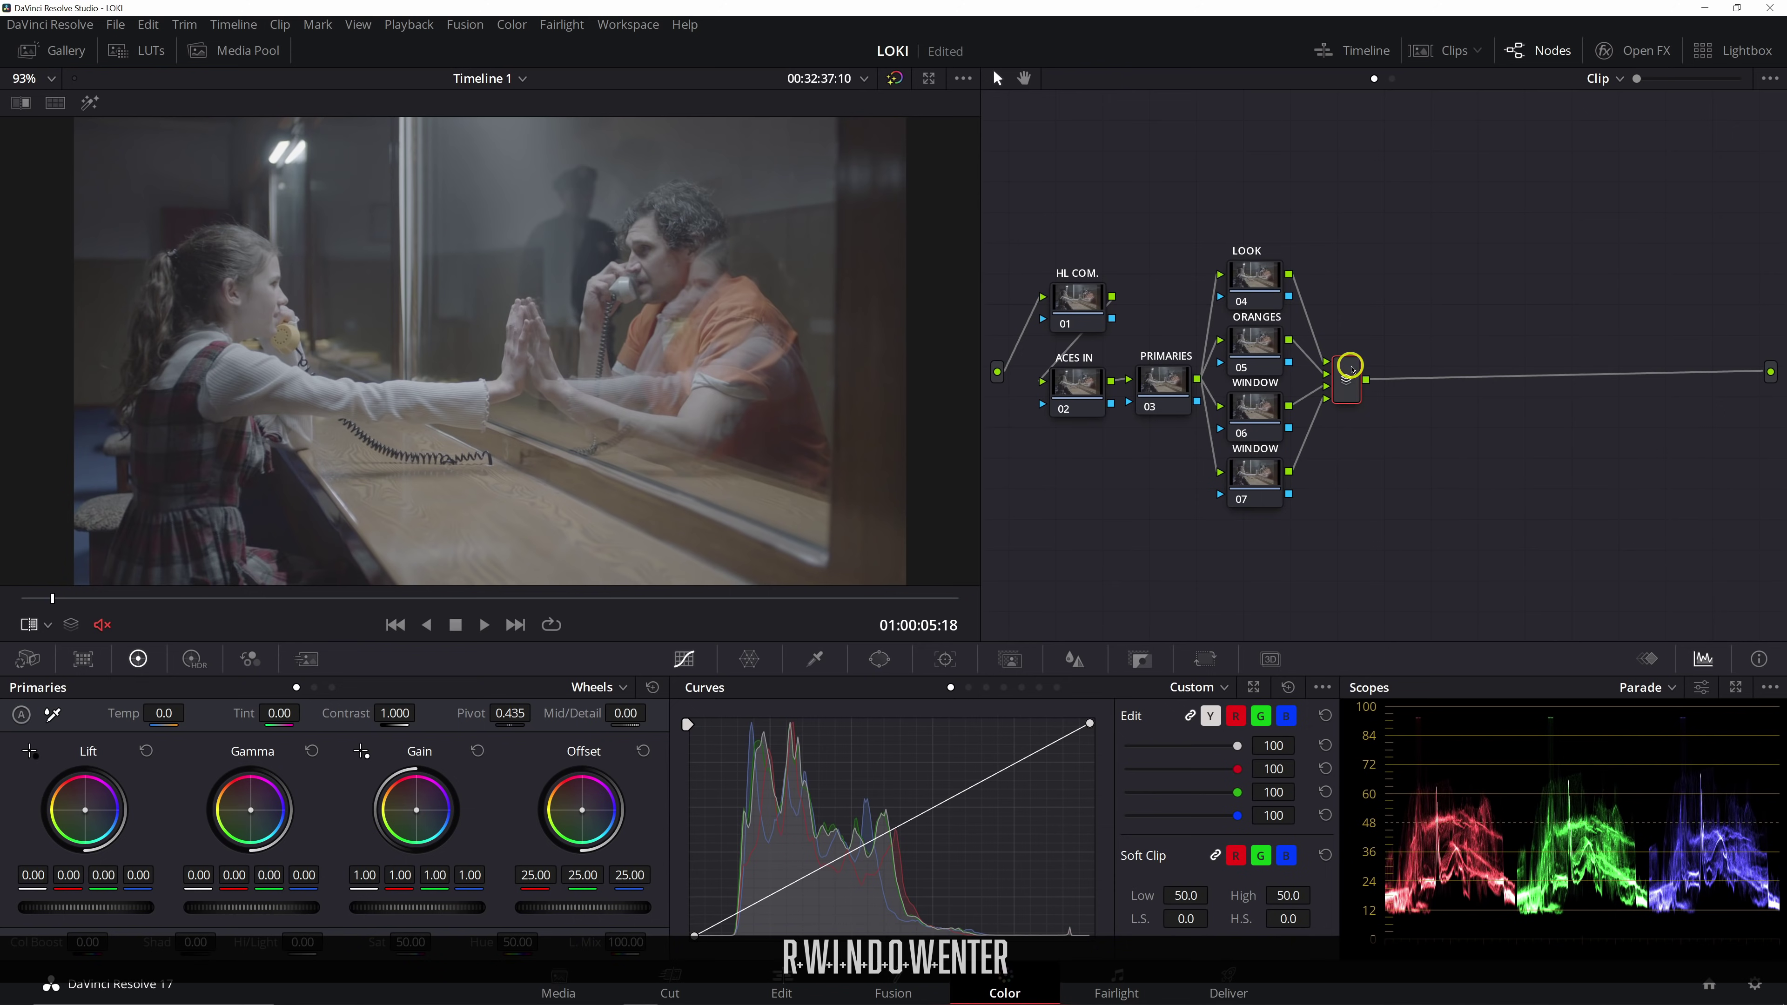
{"action": "key", "text": "alt+s"}
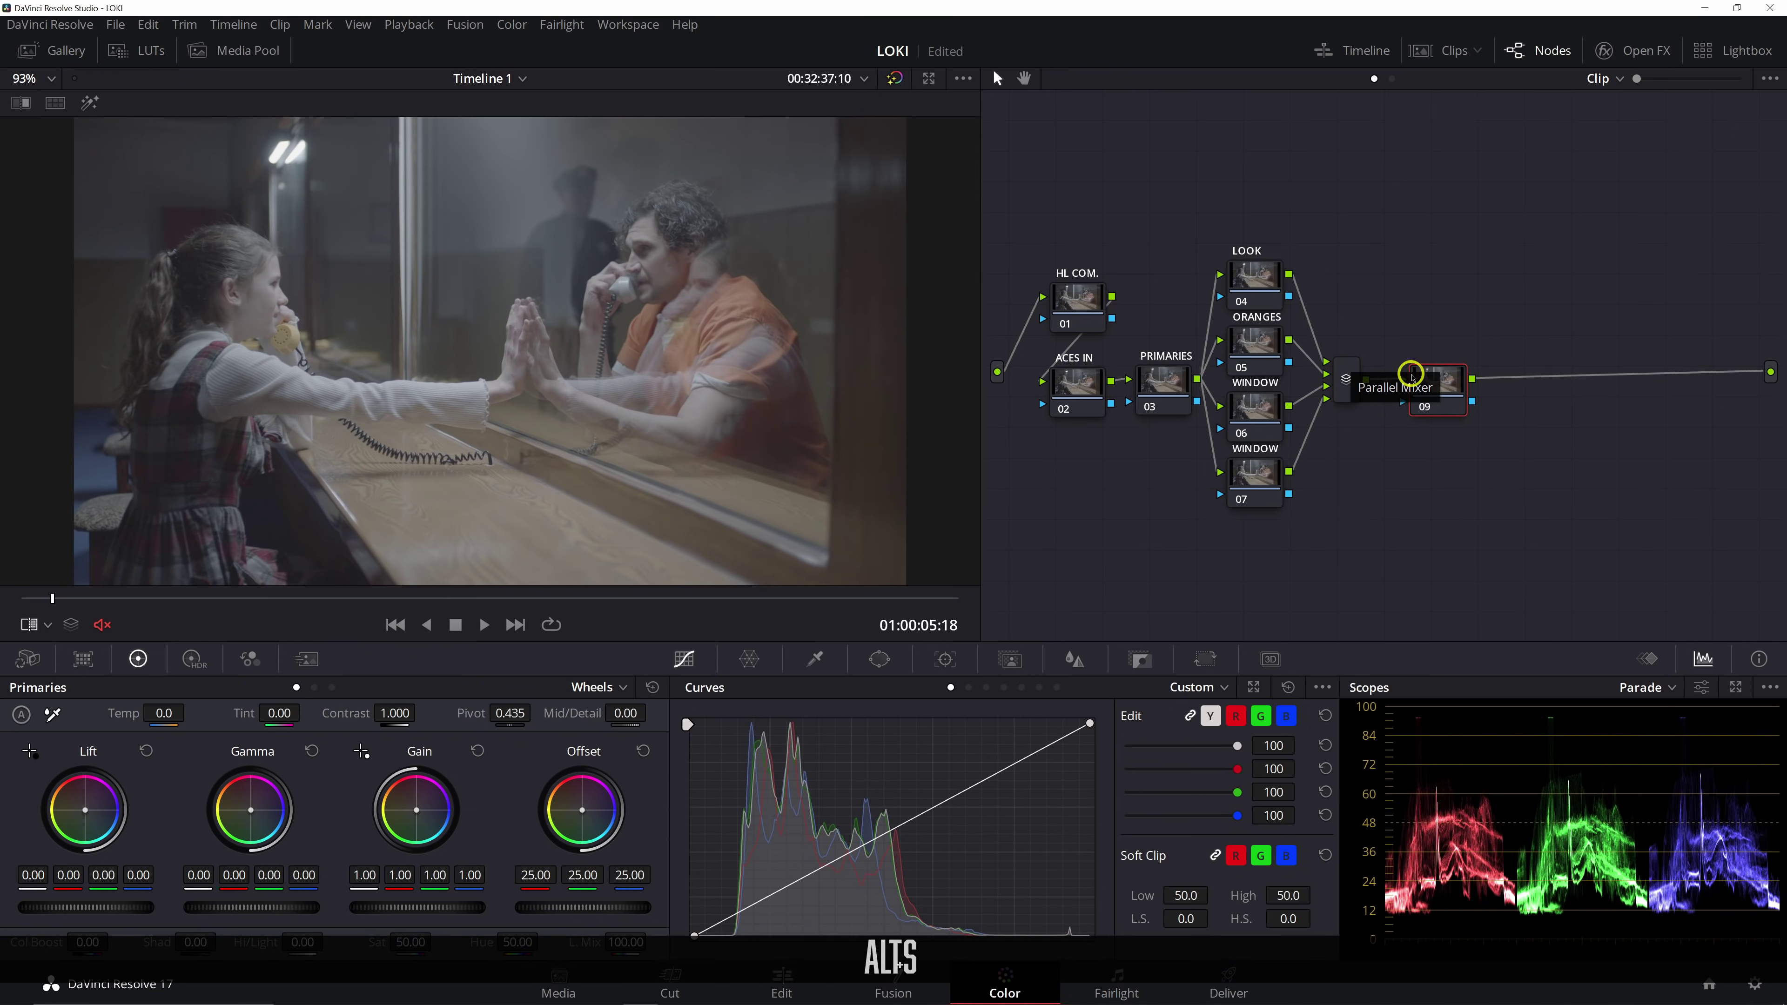
{"action": "left_click_drag", "start_coordinate": [1415, 375], "coordinate": [1420, 369]}
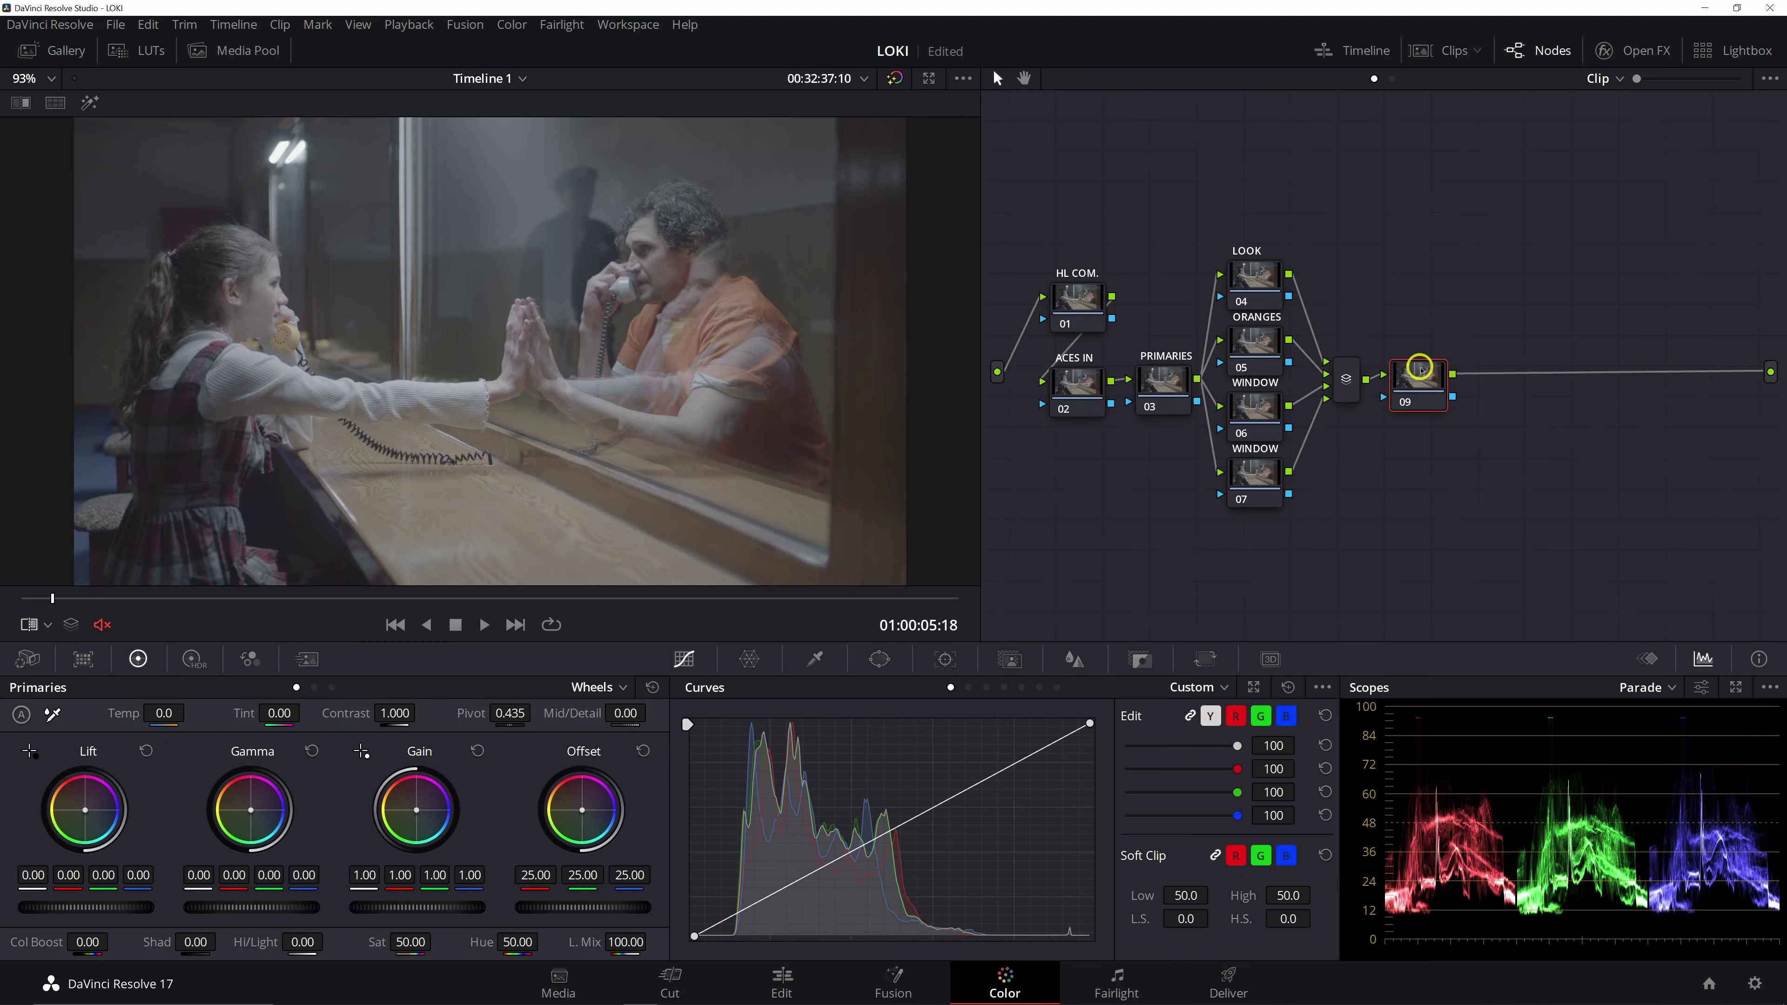
Label node 09 as LOOK ADJ. and add a serial node after it labelled ACES OUT
{"action": "type", "text": "LOOK ADJ."}
{"action": "key", "text": "Return"}
{"action": "key", "text": "alt+s"}
{"action": "type", "text": "rACES I"}
{"action": "key", "text": "BackSpace"}
{"action": "key", "text": "BackSpace"}
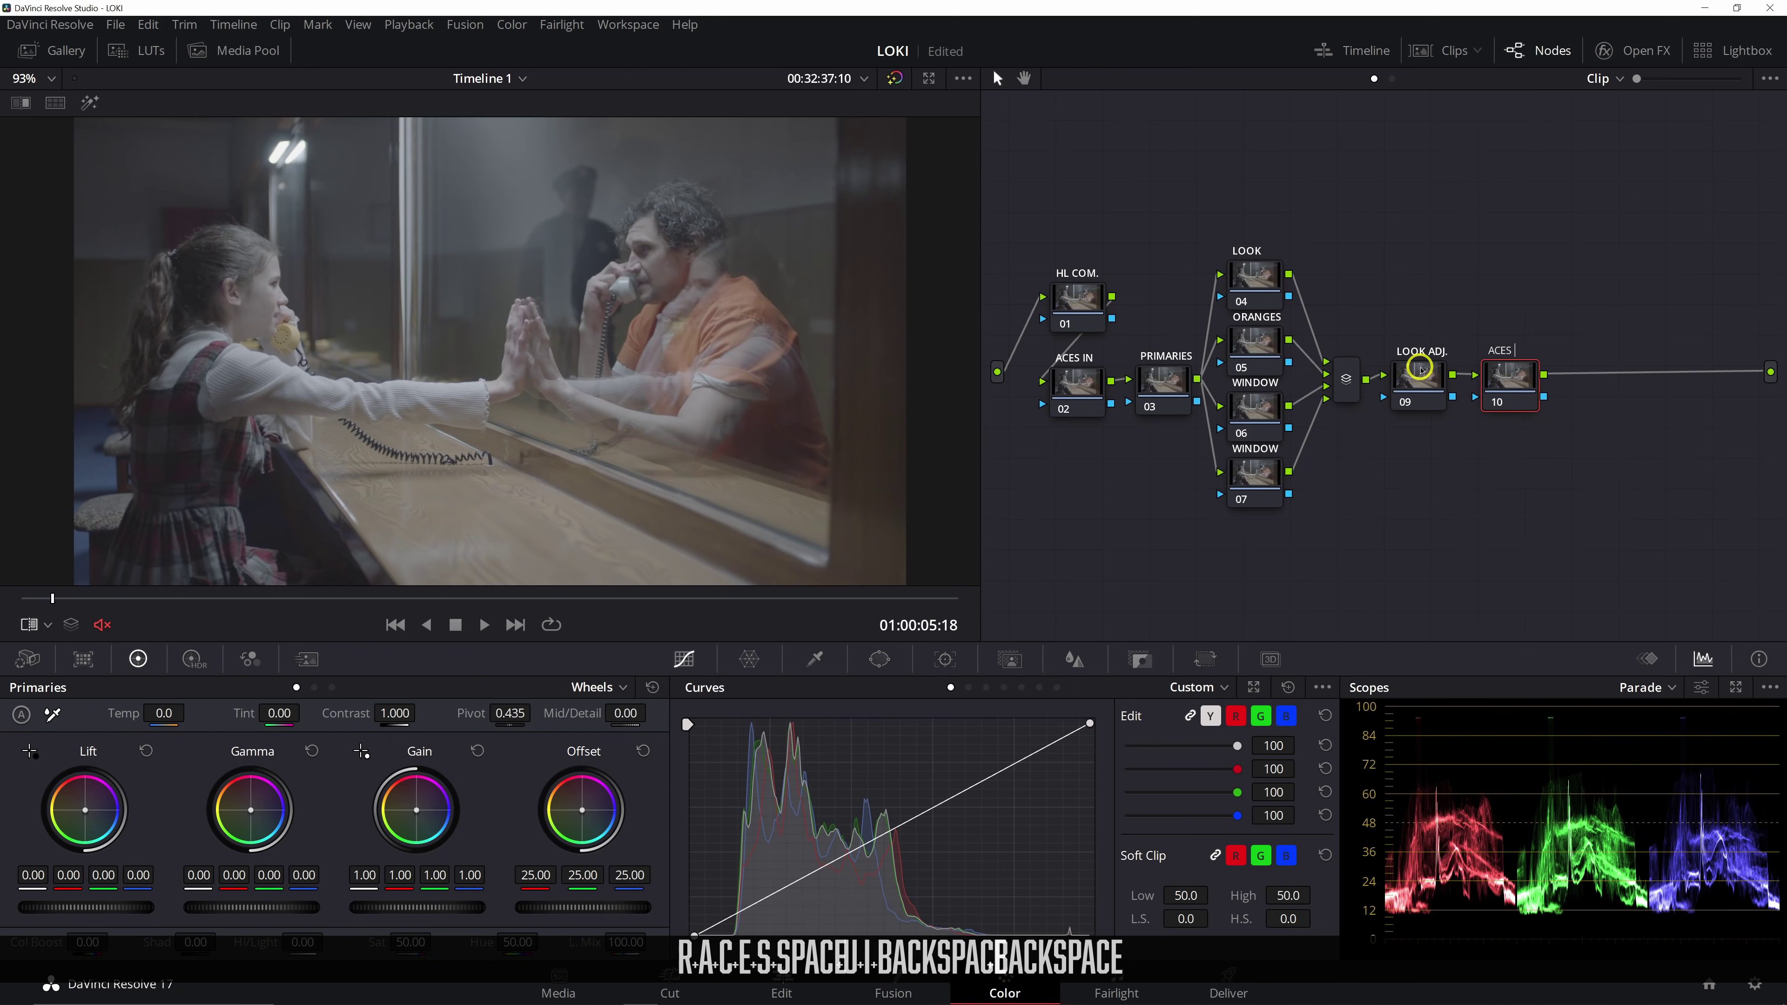
{"action": "type", "text": "OUT"}
{"action": "key", "text": "Return"}
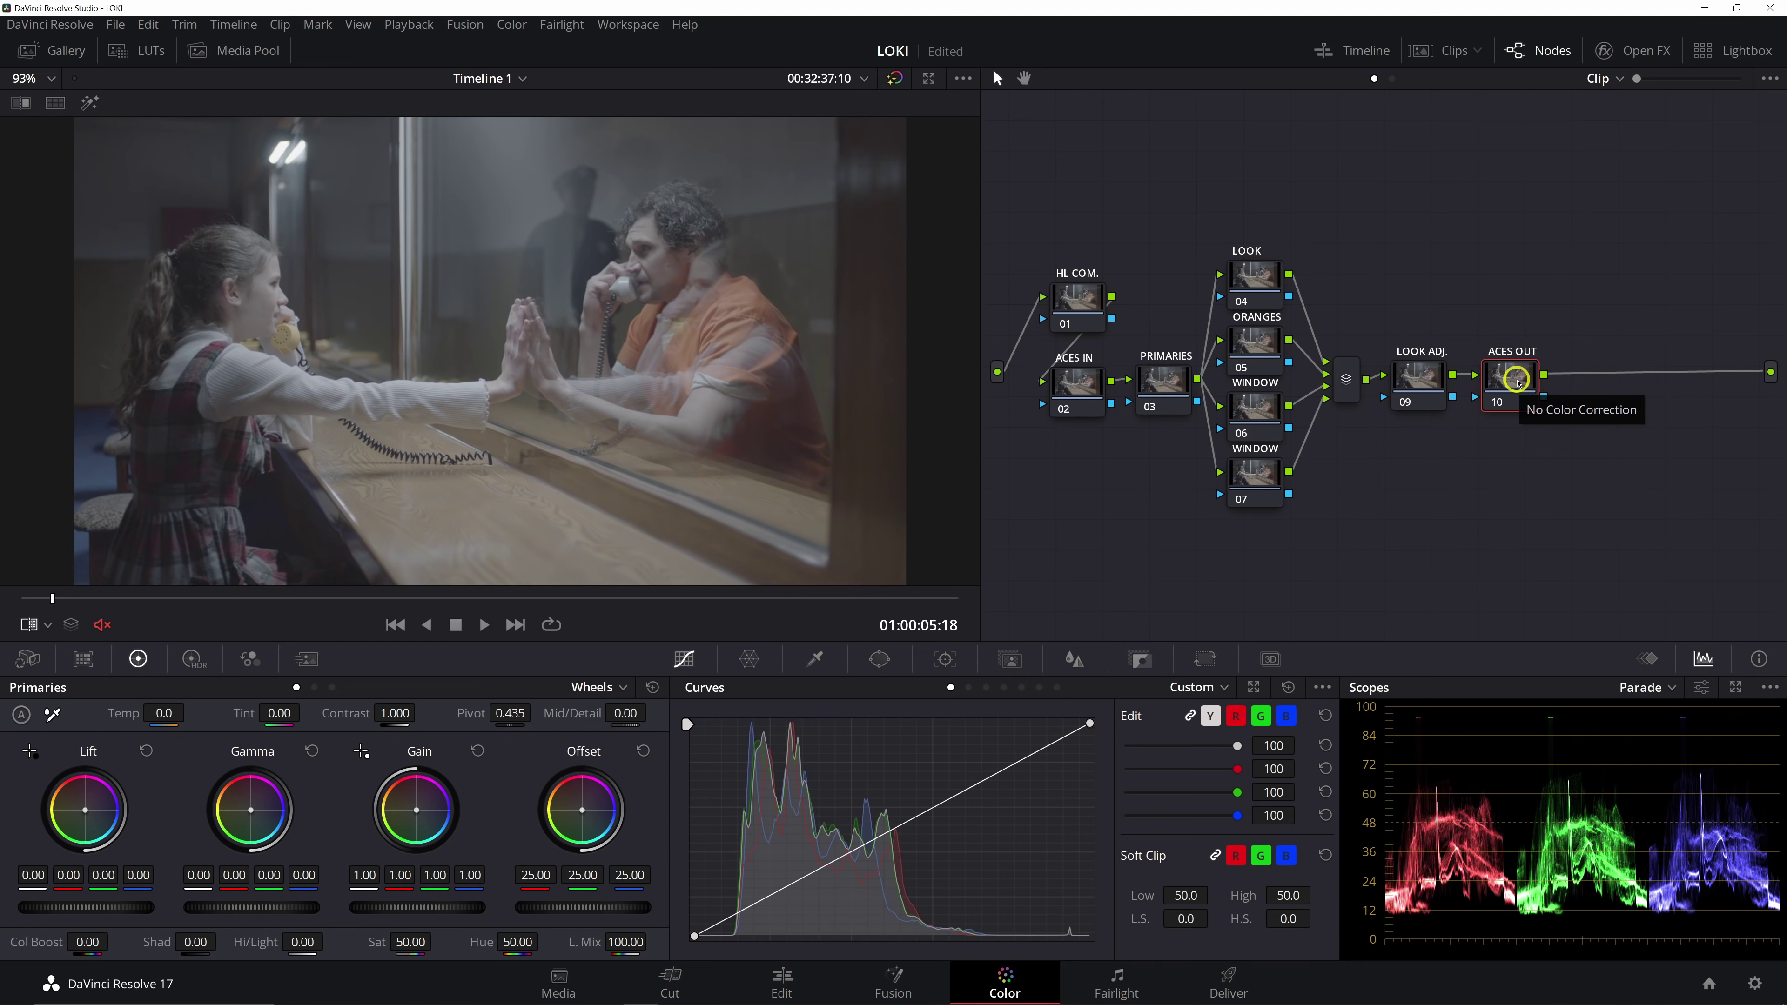
Add three serial nodes after ACES OUT and place the last one, 13, below the LOOK ADJ. node
{"action": "key", "text": "alt+s"}
{"action": "key", "text": "alt+s"}
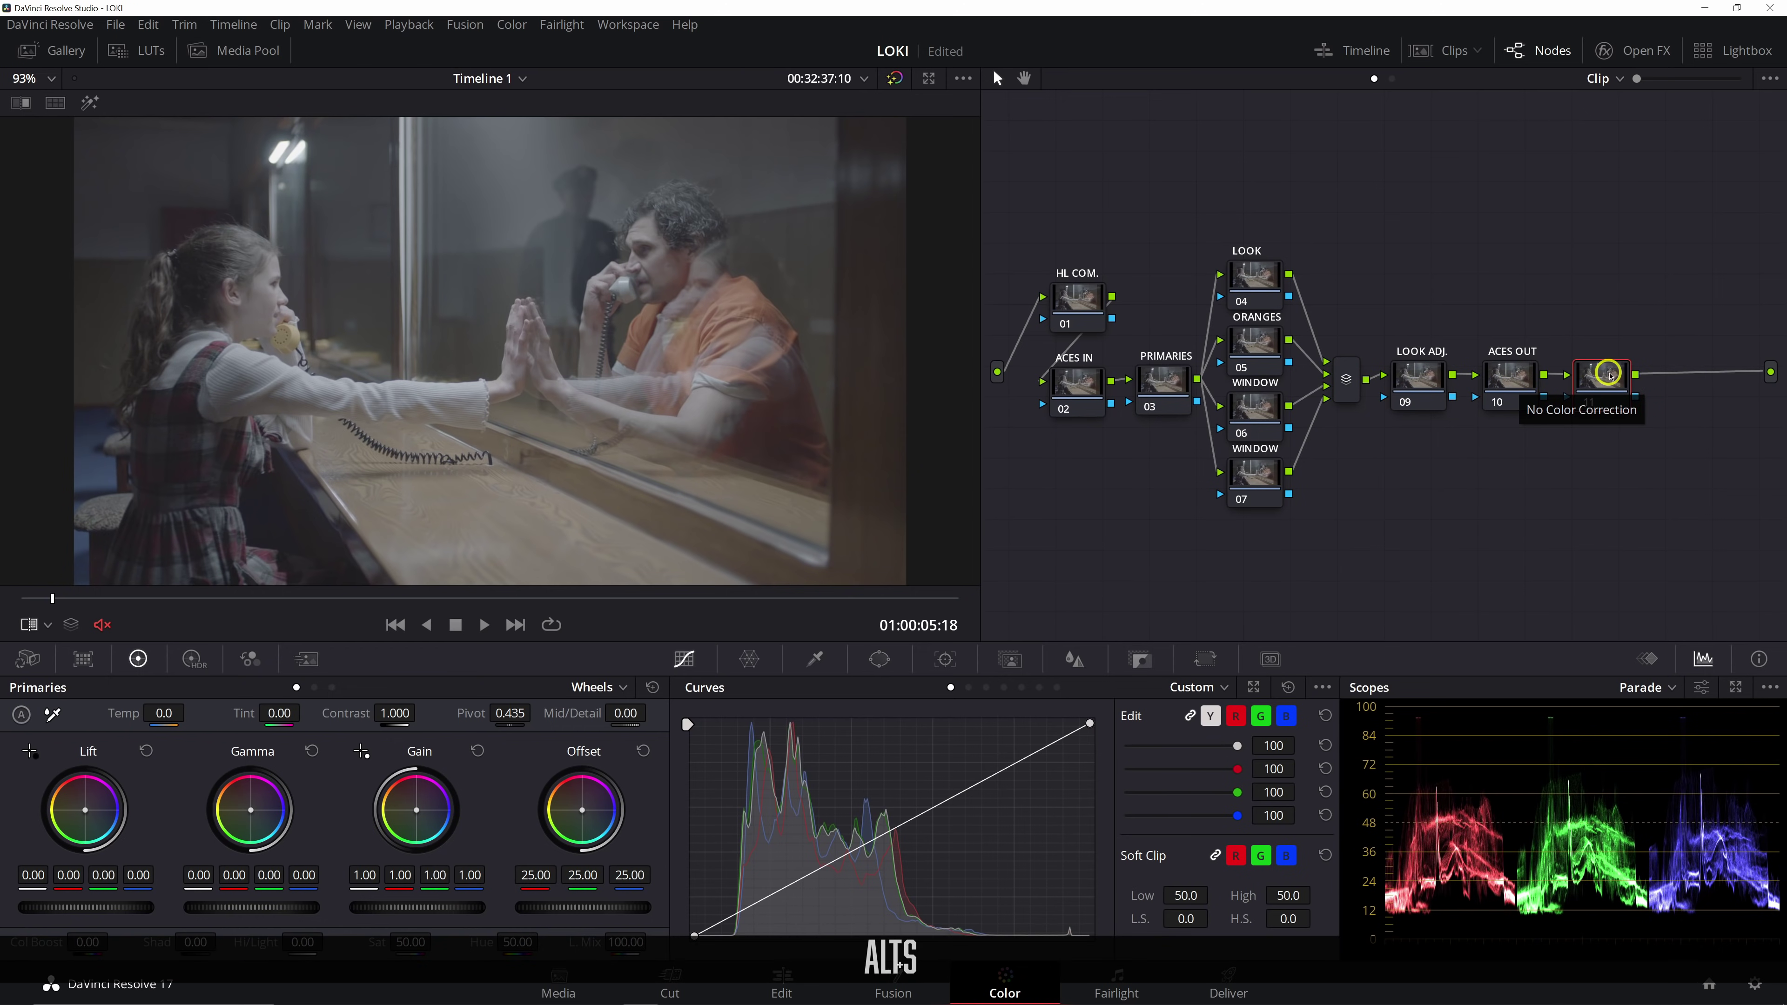
{"action": "key", "text": "alt+s"}
{"action": "left_click_drag", "start_coordinate": [1032, 439], "coordinate": [1418, 450]}
Label node 11 as GLOW and node 12 as GLOBAL
{"action": "left_click", "coordinate": [1591, 373]}
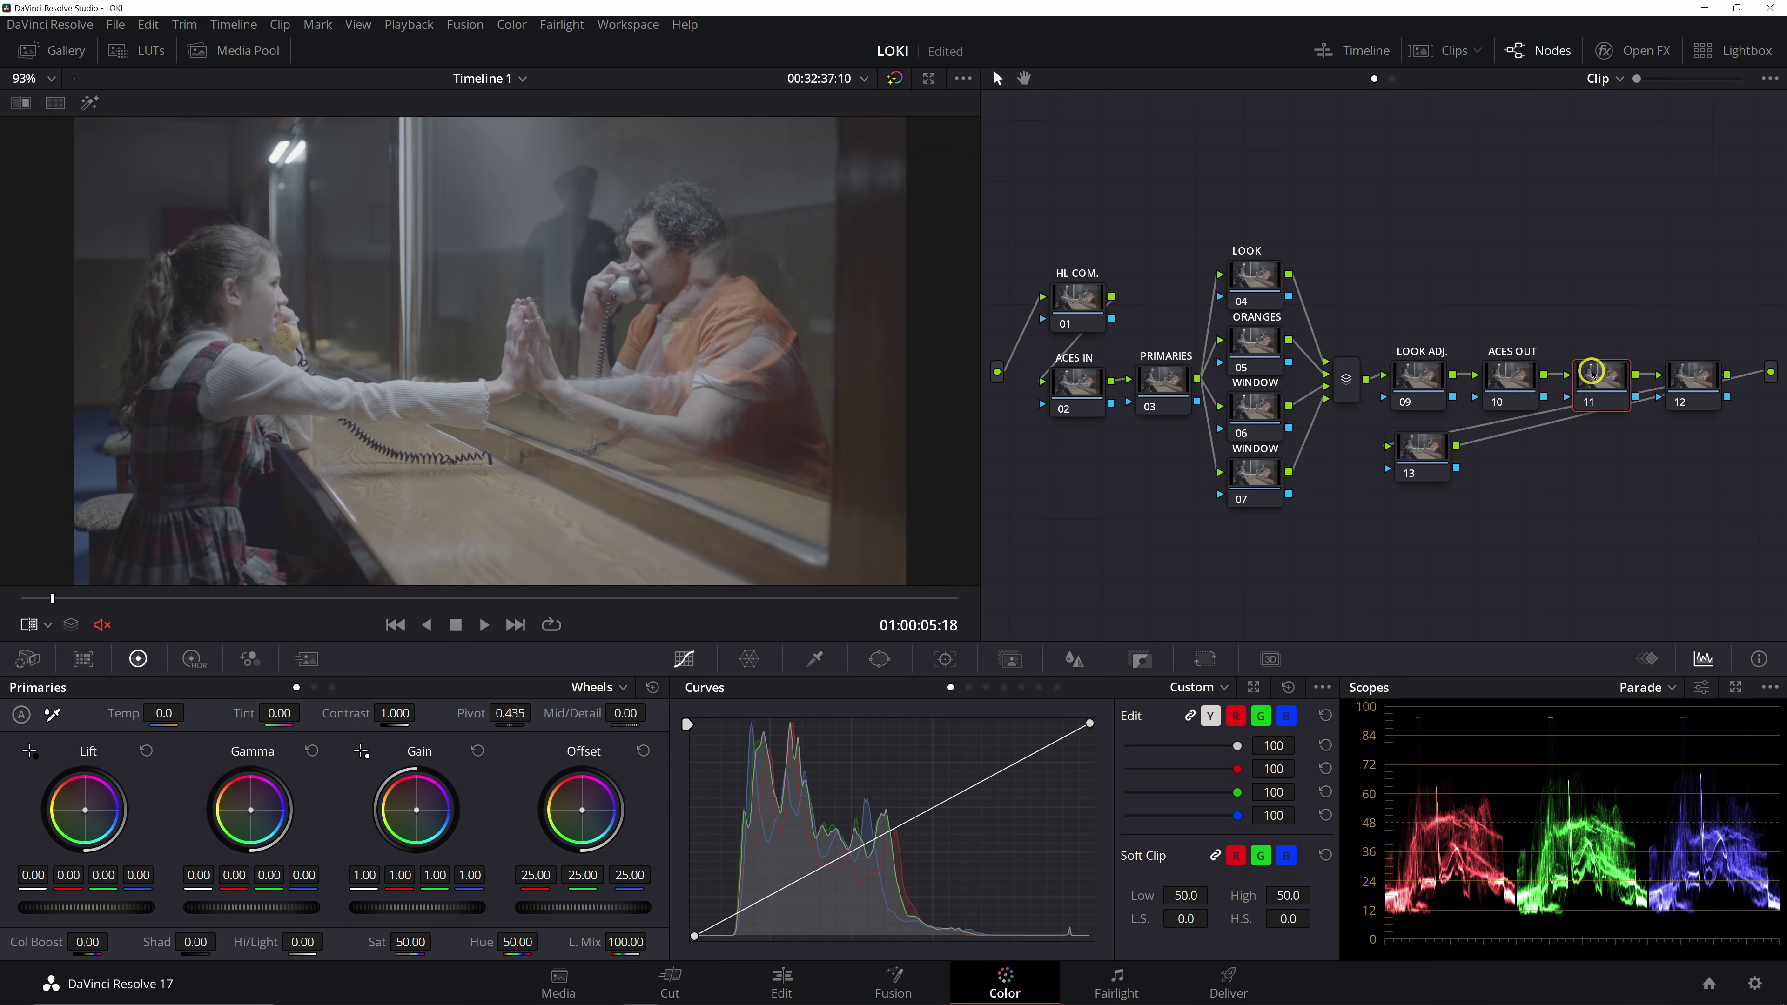
{"action": "type", "text": "GLOW"}
{"action": "key", "text": "Return"}
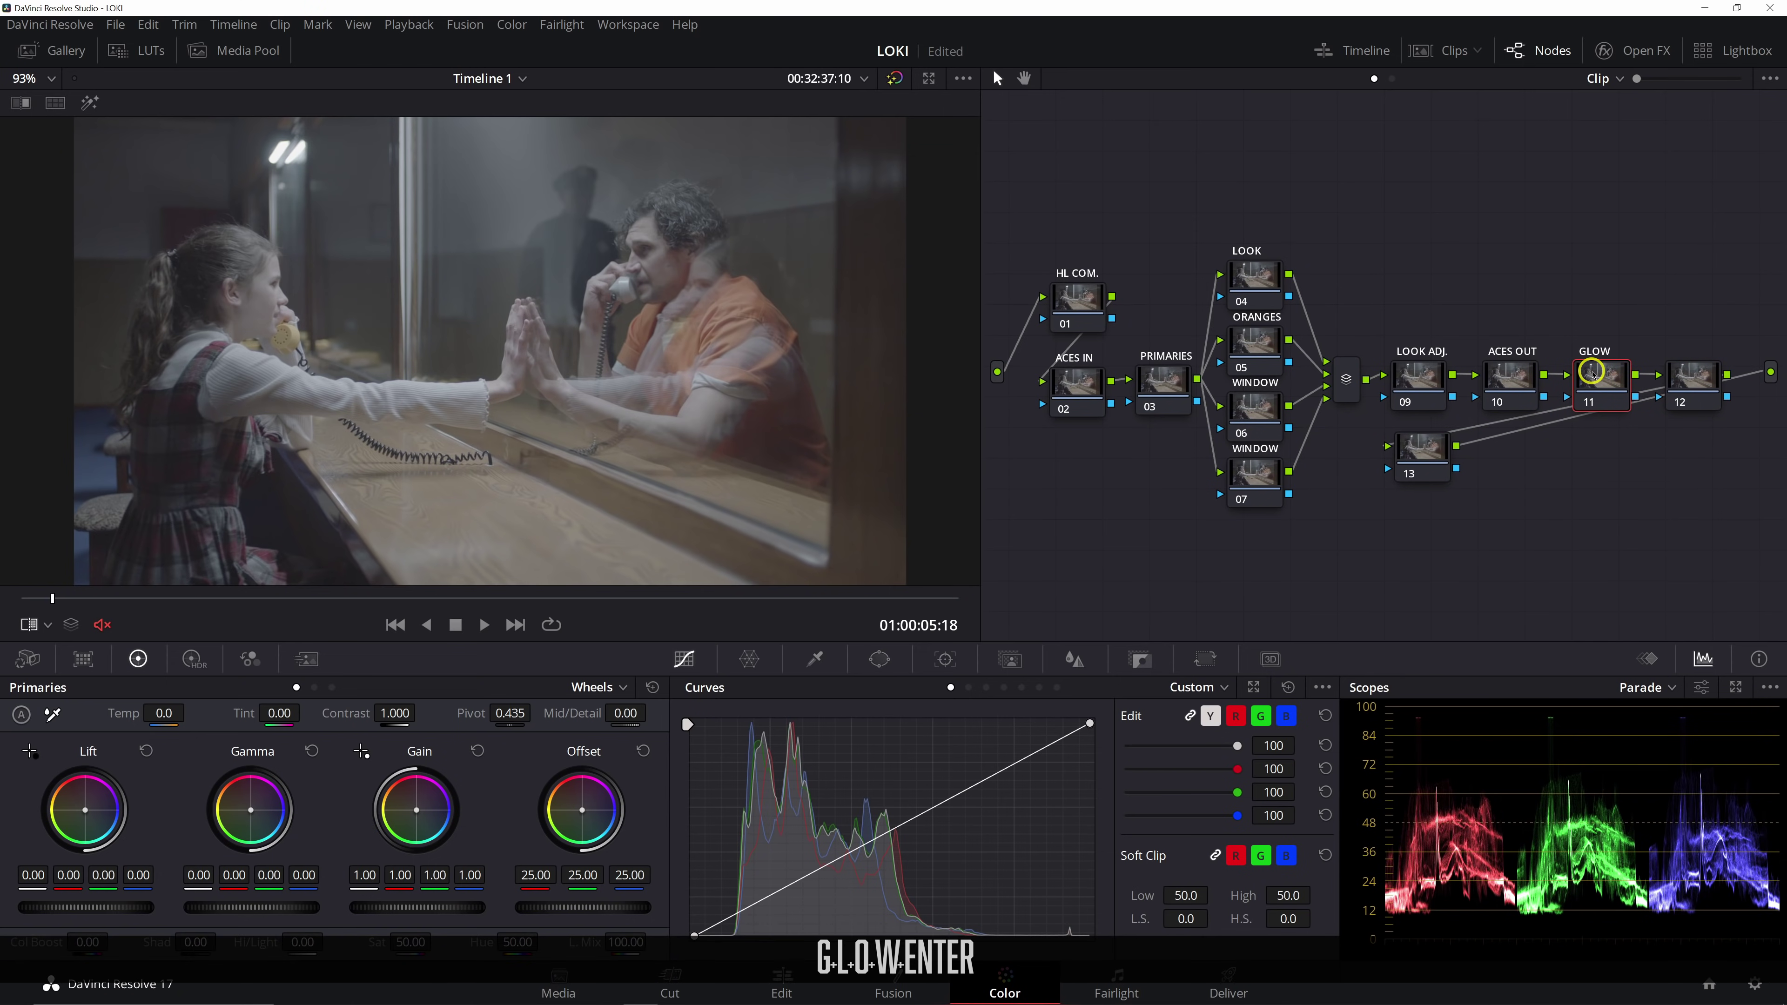
{"action": "left_click", "coordinate": [1701, 382]}
{"action": "type", "text": "R"}
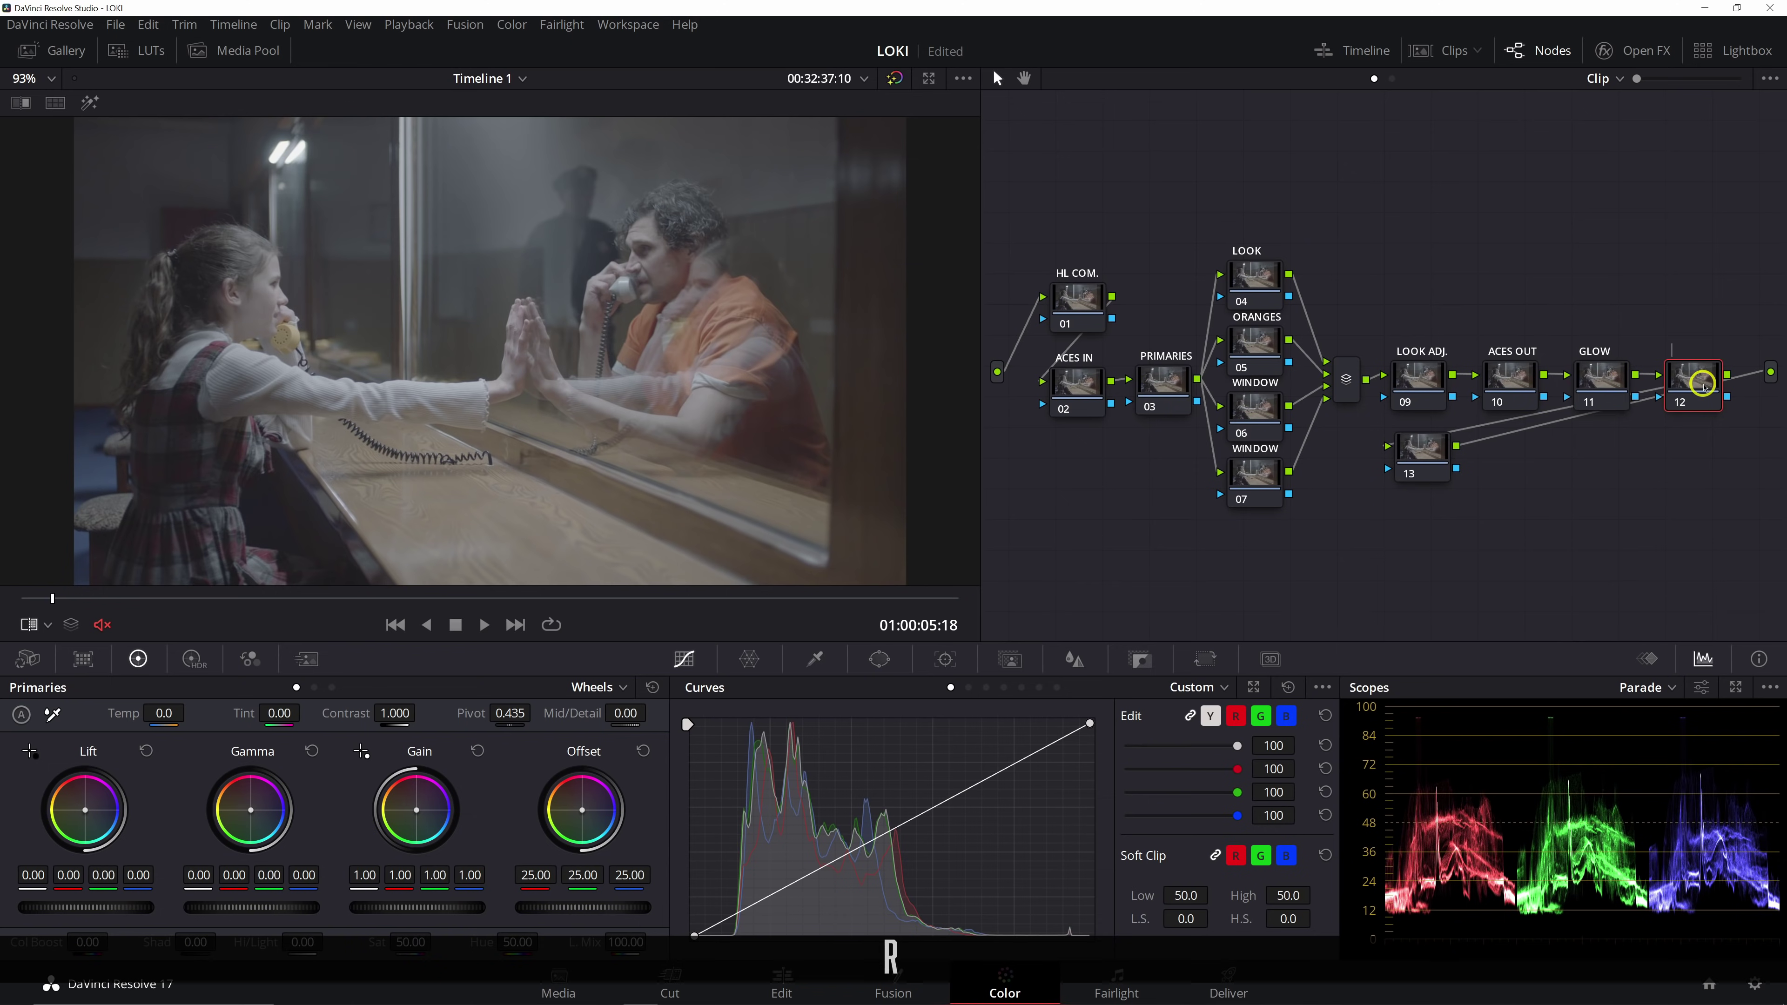
{"action": "type", "text": "LOBAL"}
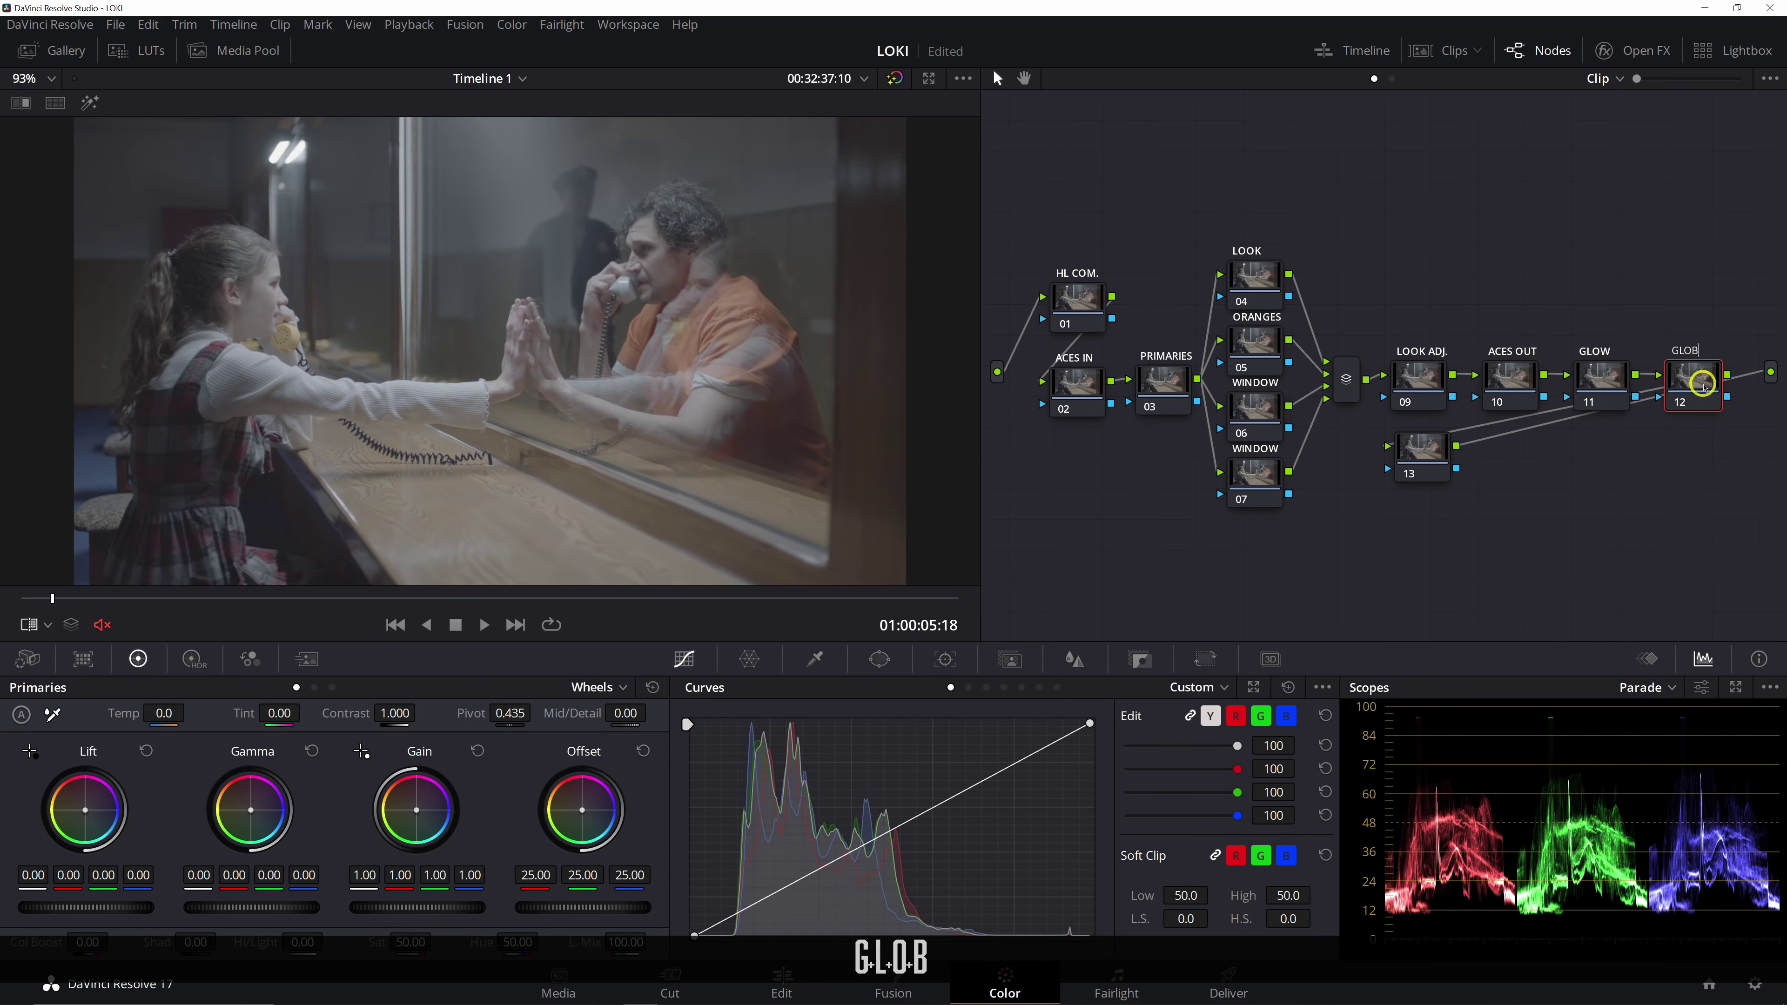
{"action": "key", "text": "Return"}
Label node 13 as GRAIN
{"action": "left_click", "coordinate": [1441, 456]}
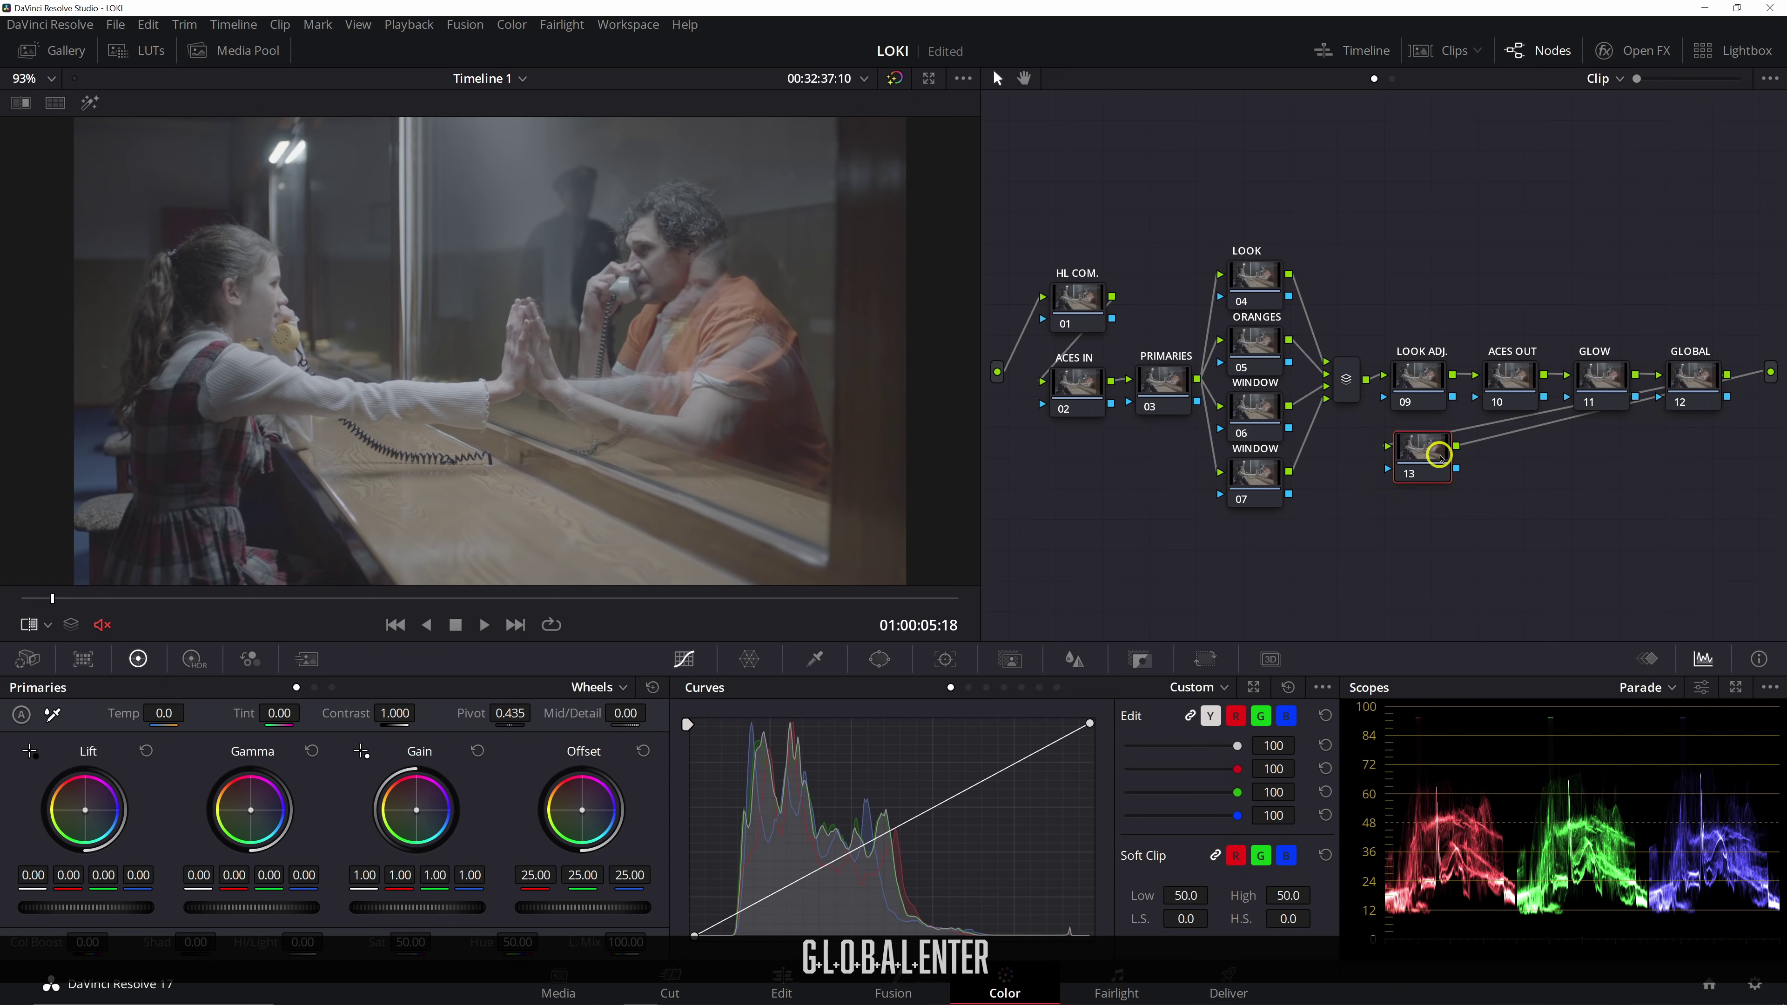
{"action": "type", "text": "F"}
{"action": "key", "text": "BackSpace"}
{"action": "type", "text": "GRAIN"}
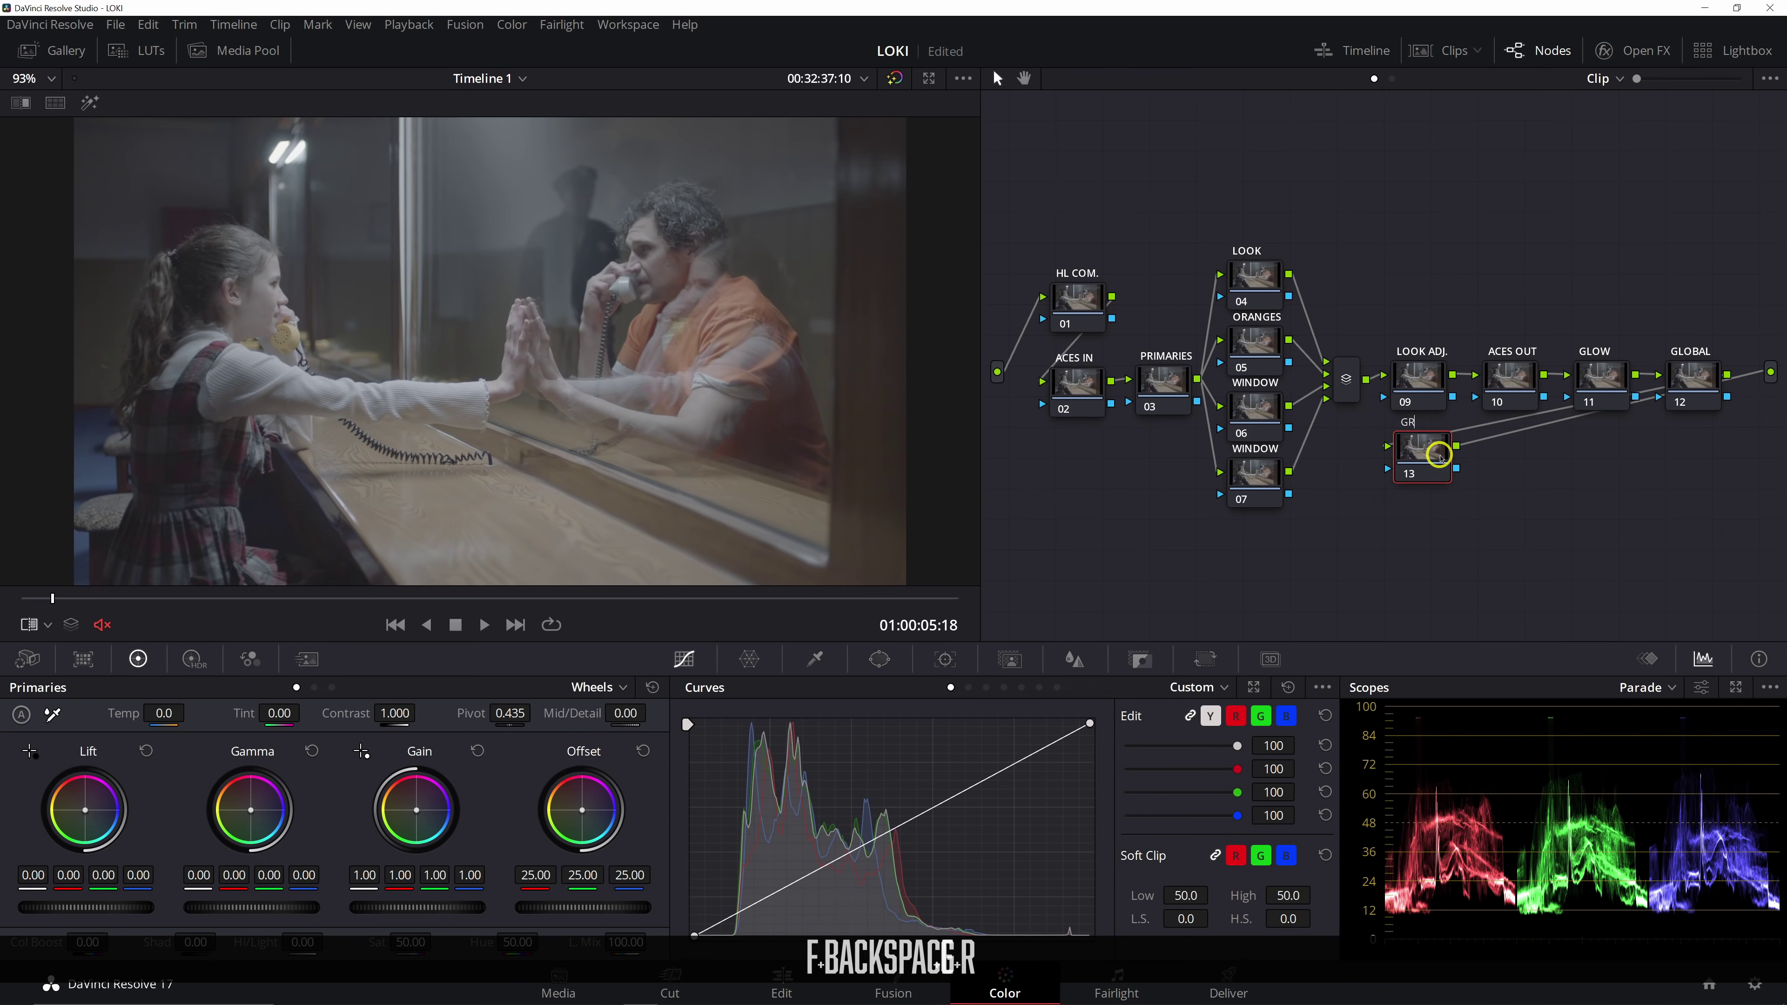
{"action": "key", "text": "Return"}
Move the whole node tree slightly up and place the GRAIN node beneath GLOW and GLOBAL
{"action": "left_click_drag", "start_coordinate": [1124, 255], "coordinate": [1706, 535]}
{"action": "left_click_drag", "start_coordinate": [1703, 399], "coordinate": [1704, 377]}
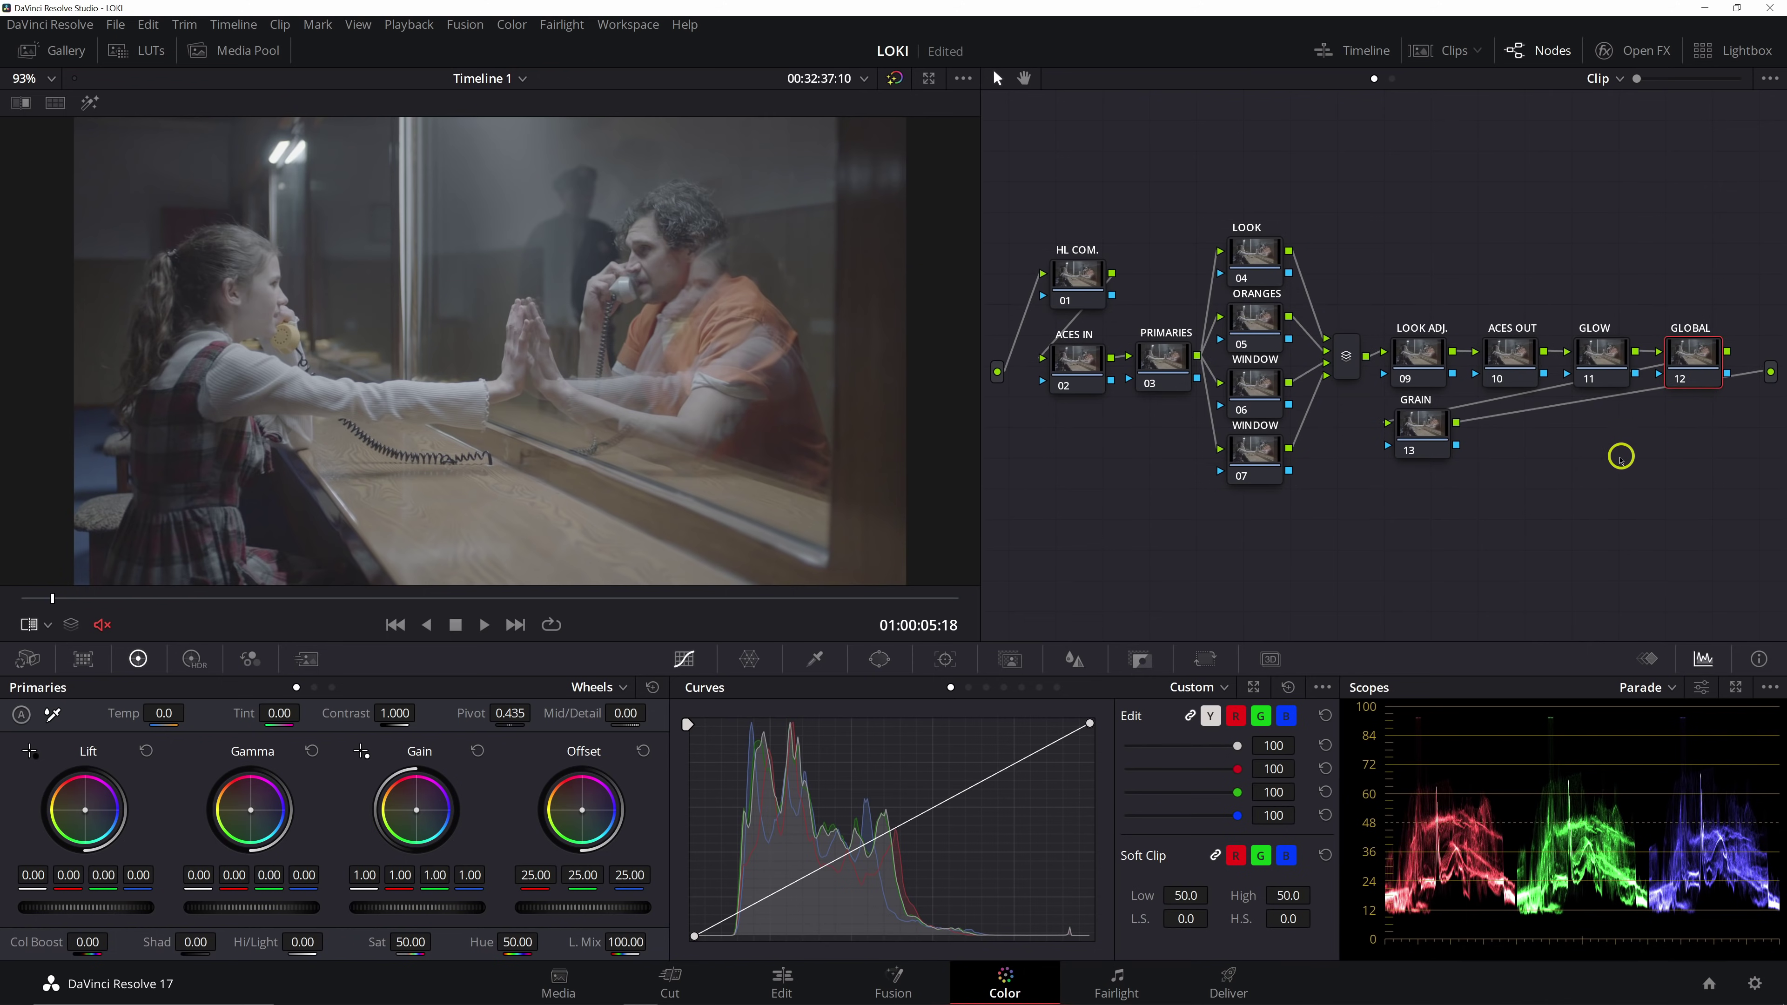
{"action": "left_click_drag", "start_coordinate": [1432, 430], "coordinate": [1632, 436]}
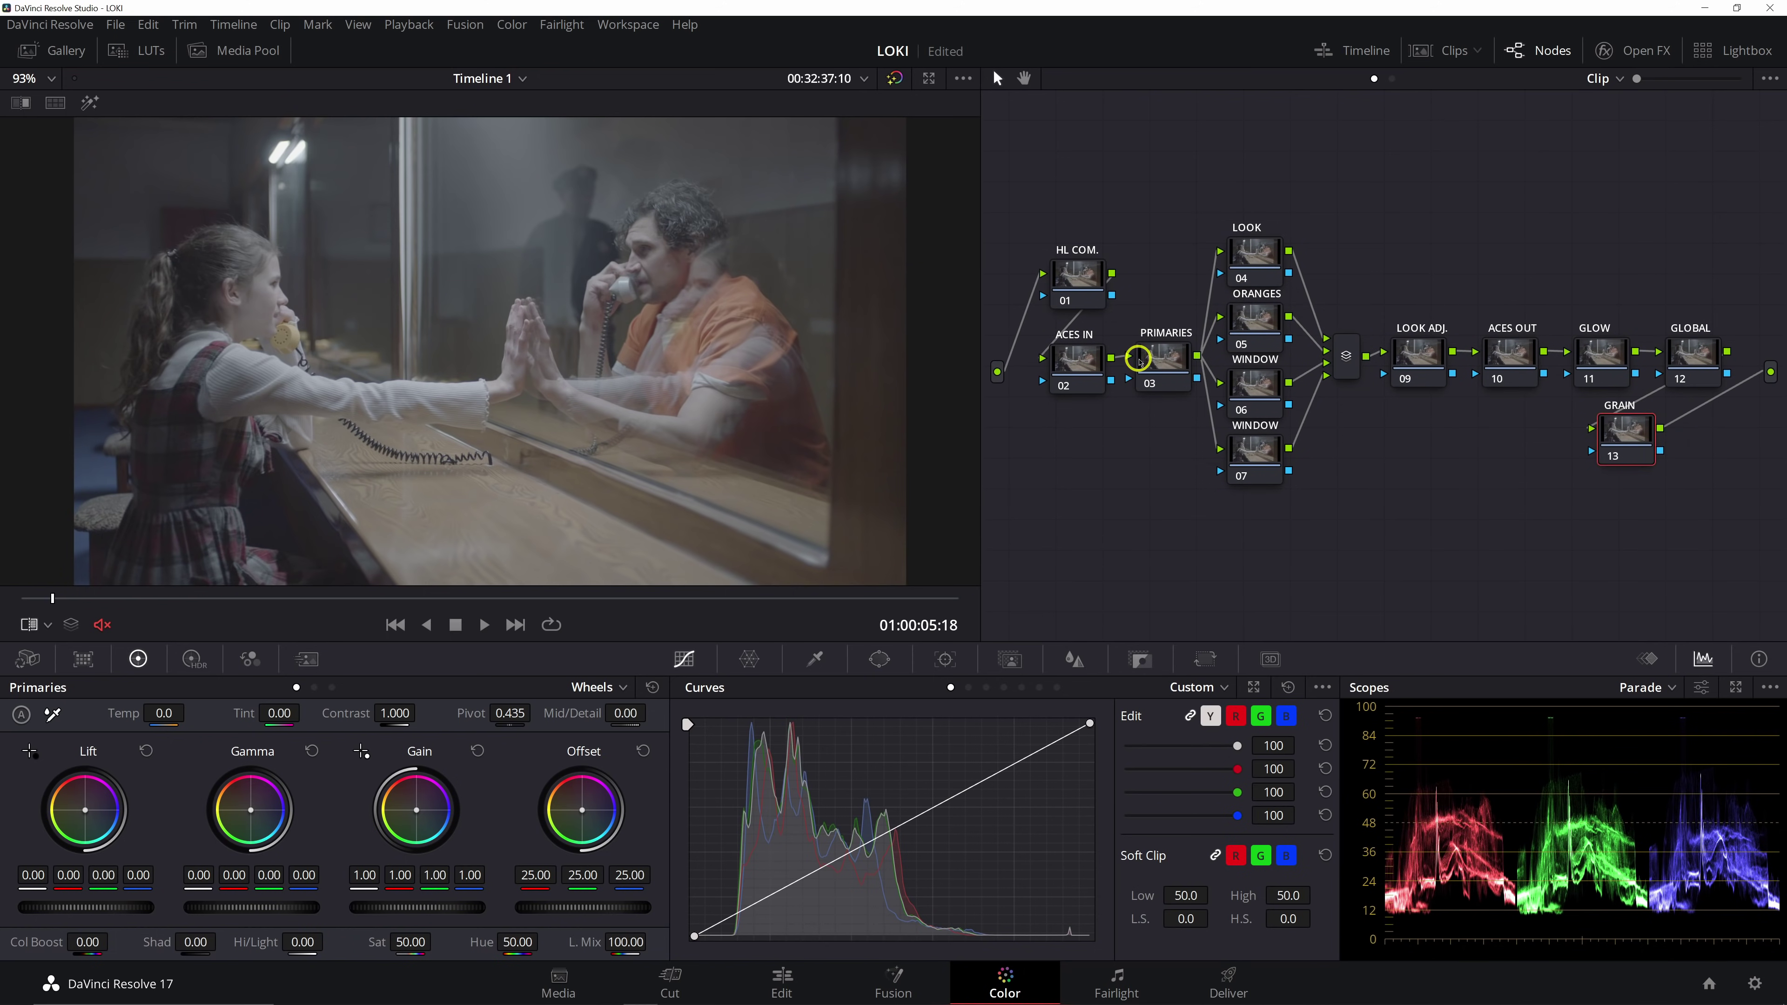
{"action": "left_click", "coordinate": [1251, 319]}
{"action": "left_click_drag", "start_coordinate": [1263, 321], "coordinate": [1265, 319]}
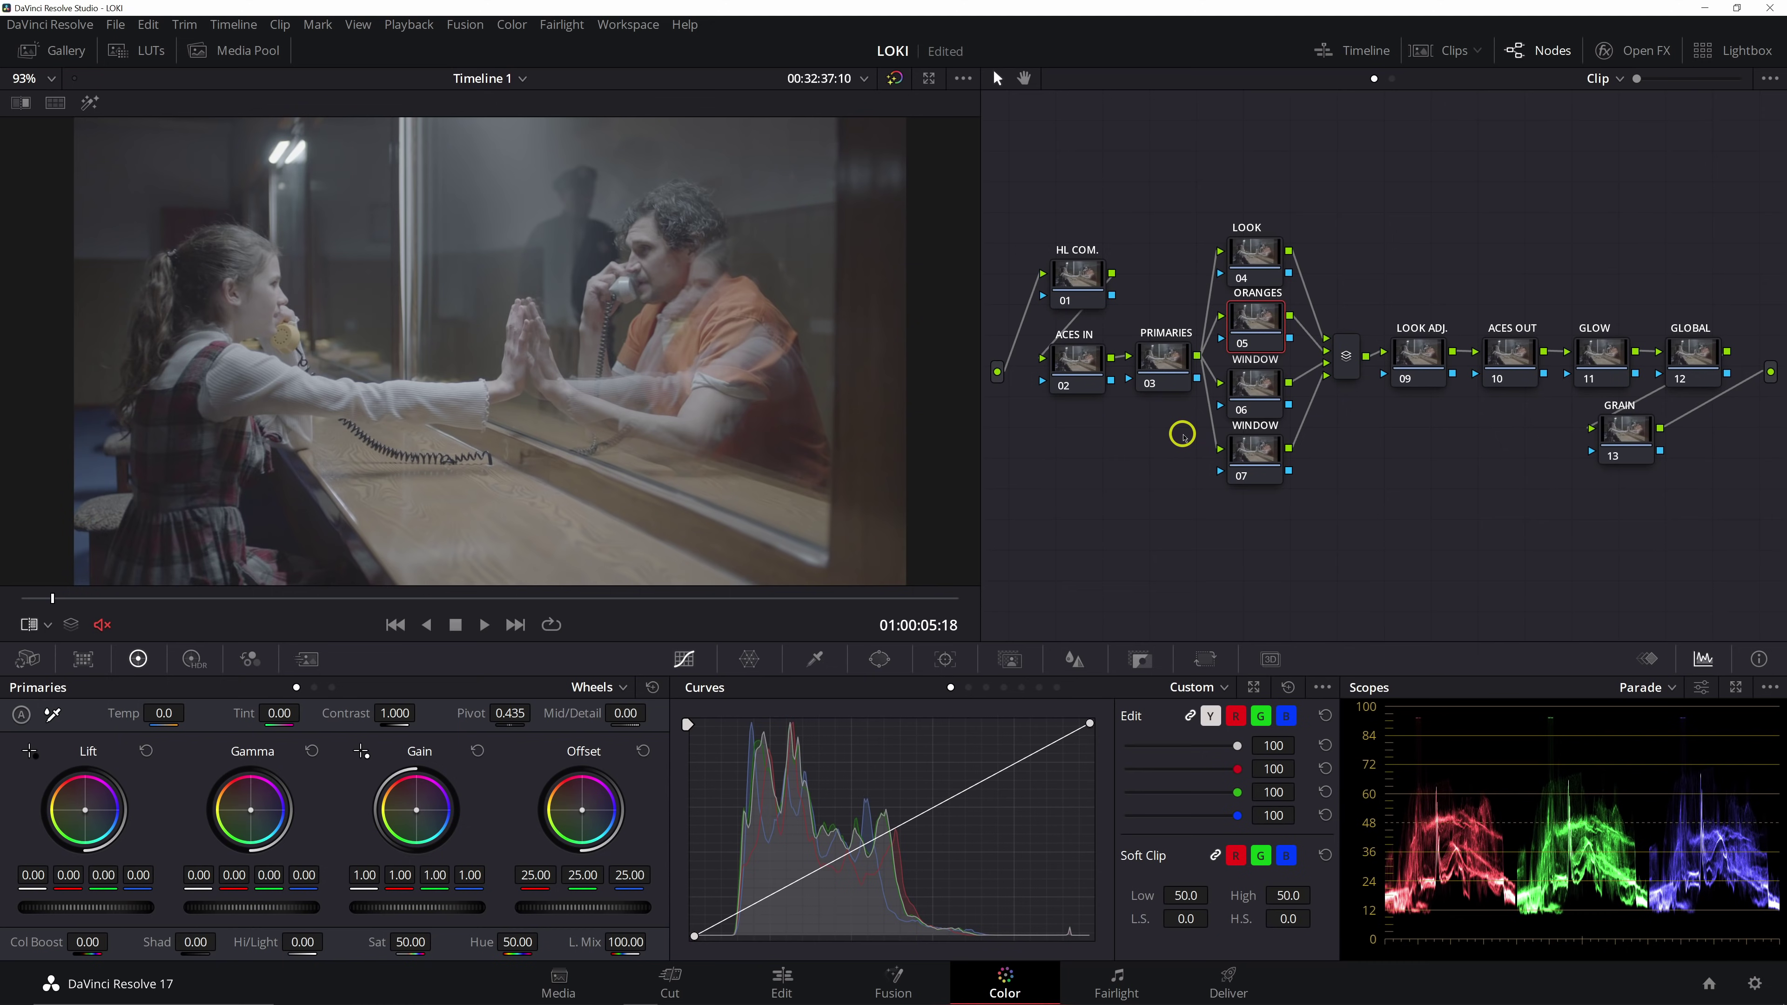
Apply the ACES Transform effect to the ACES IN node
{"action": "left_click", "coordinate": [1073, 358]}
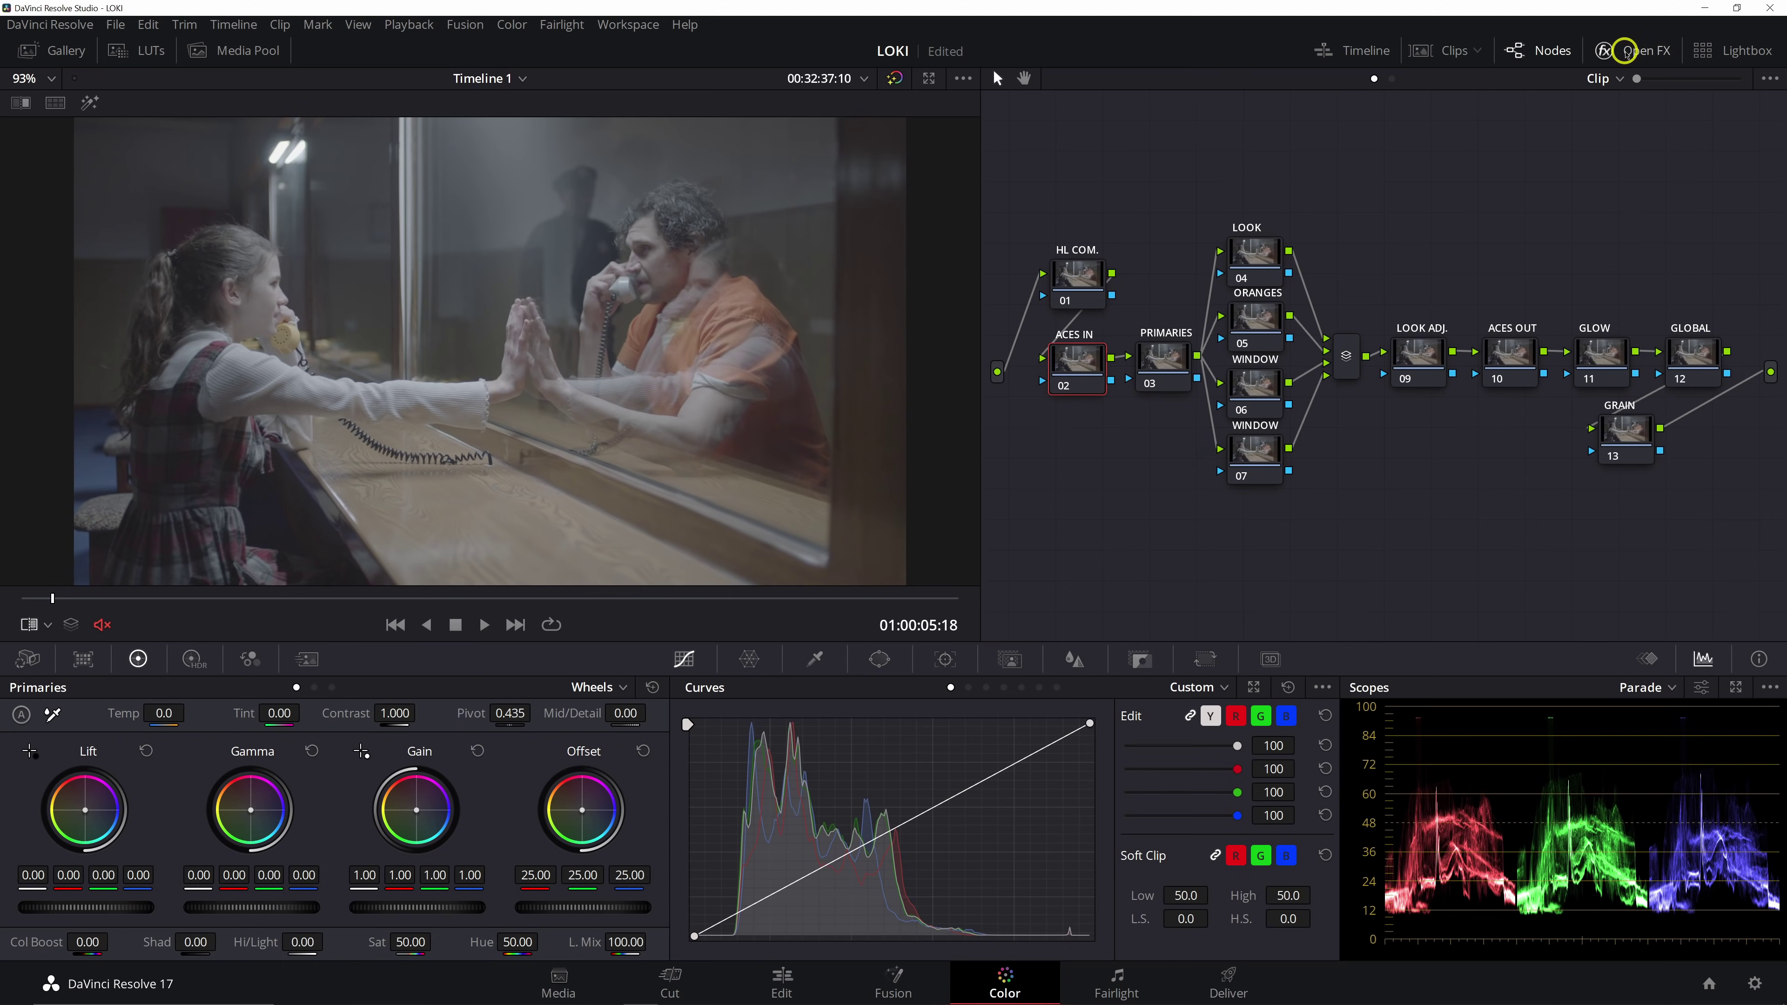
{"action": "left_click", "coordinate": [1626, 53]}
{"action": "left_click_drag", "start_coordinate": [1502, 432], "coordinate": [999, 365]}
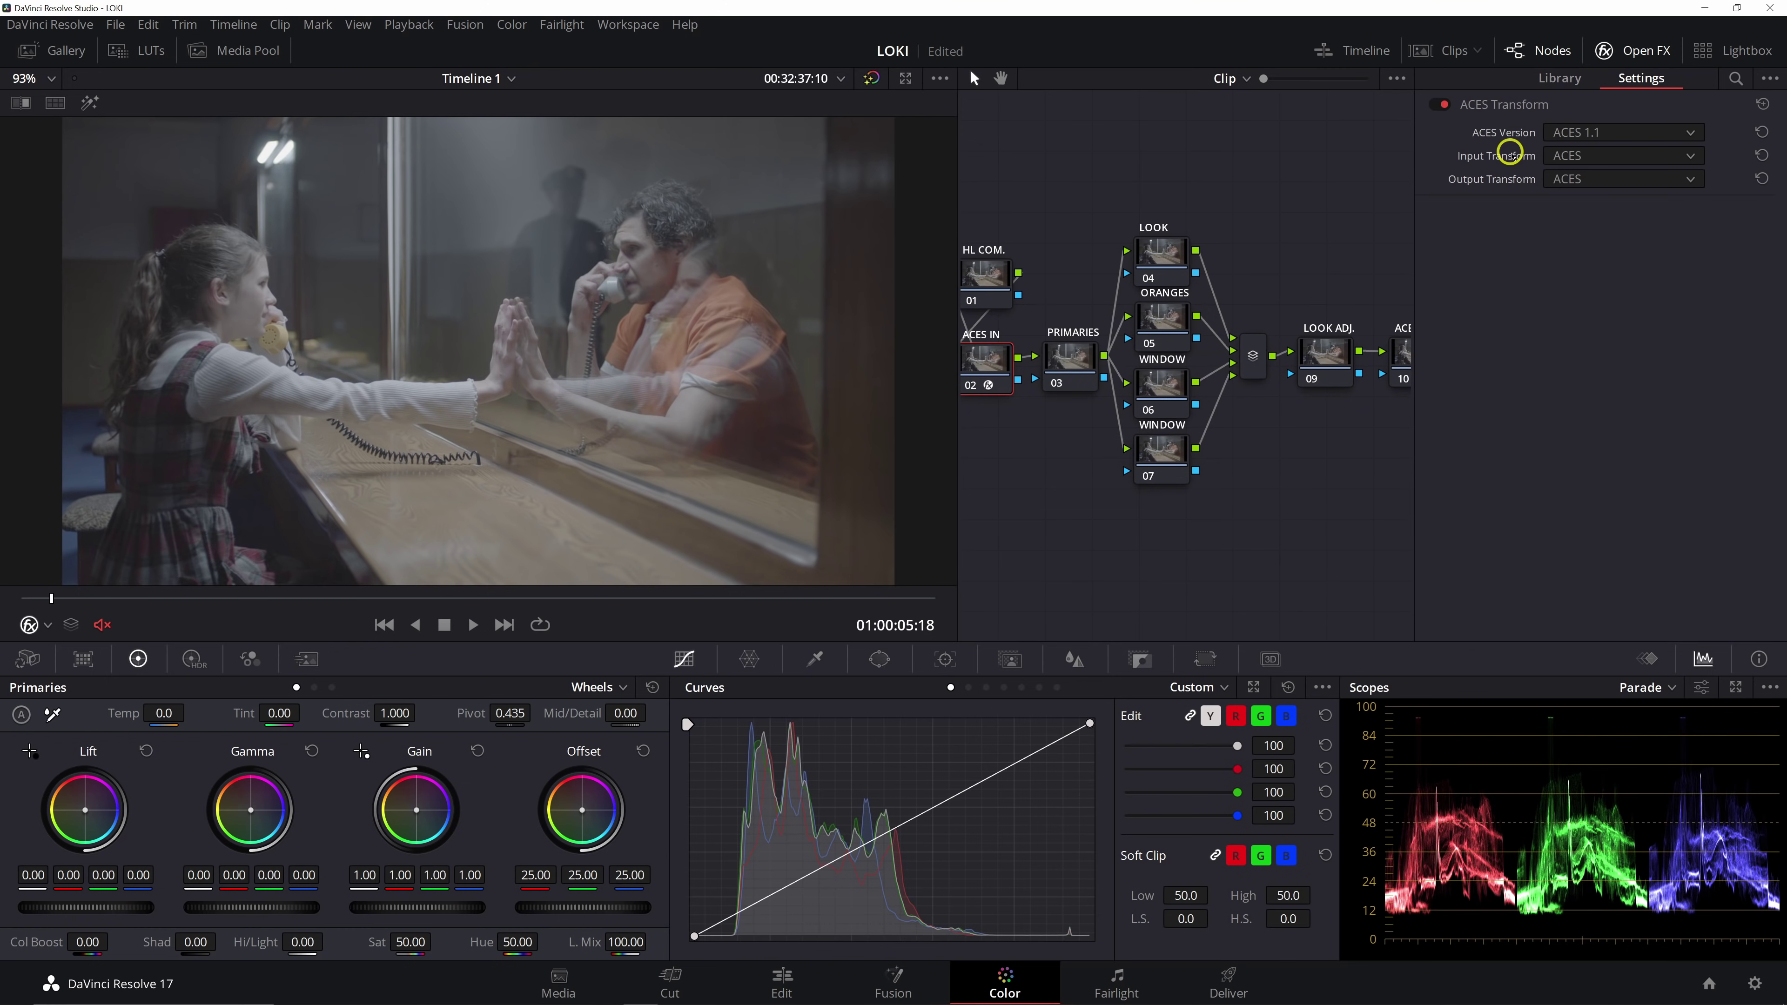
Set the ACES IN node's input transform to Alexa and its output transform to ACEScct
{"action": "left_click", "coordinate": [1616, 157]}
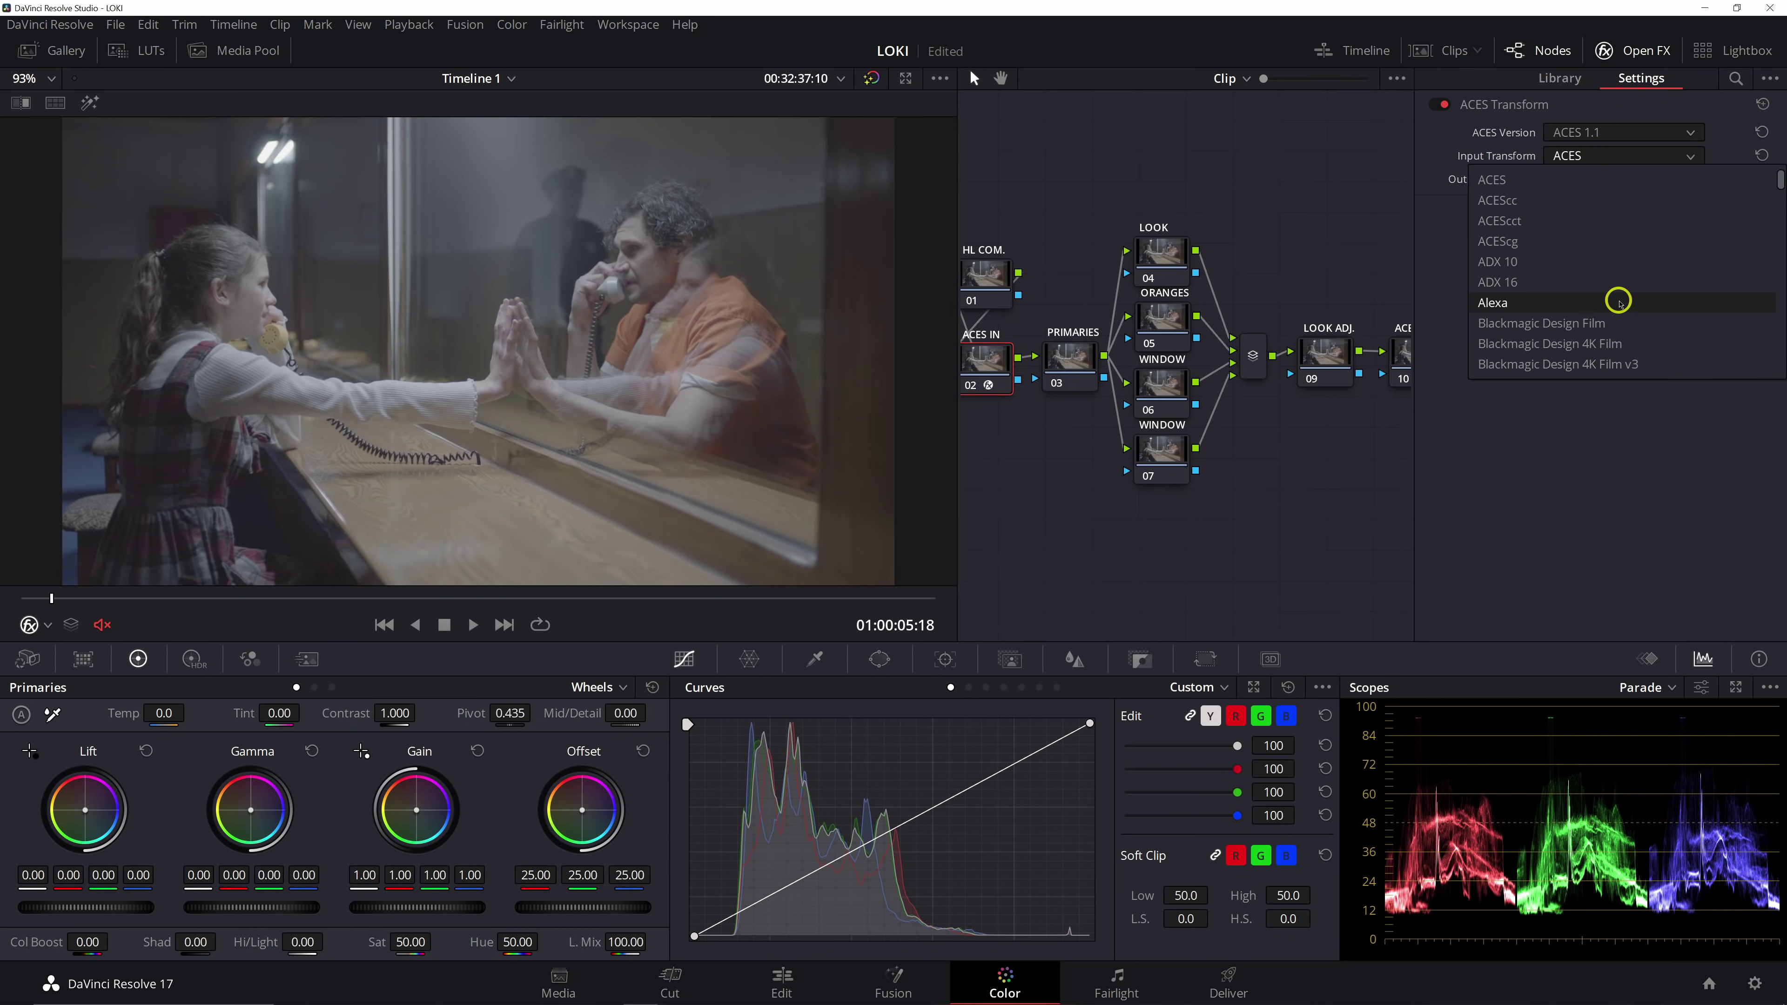
{"action": "left_click", "coordinate": [1604, 302]}
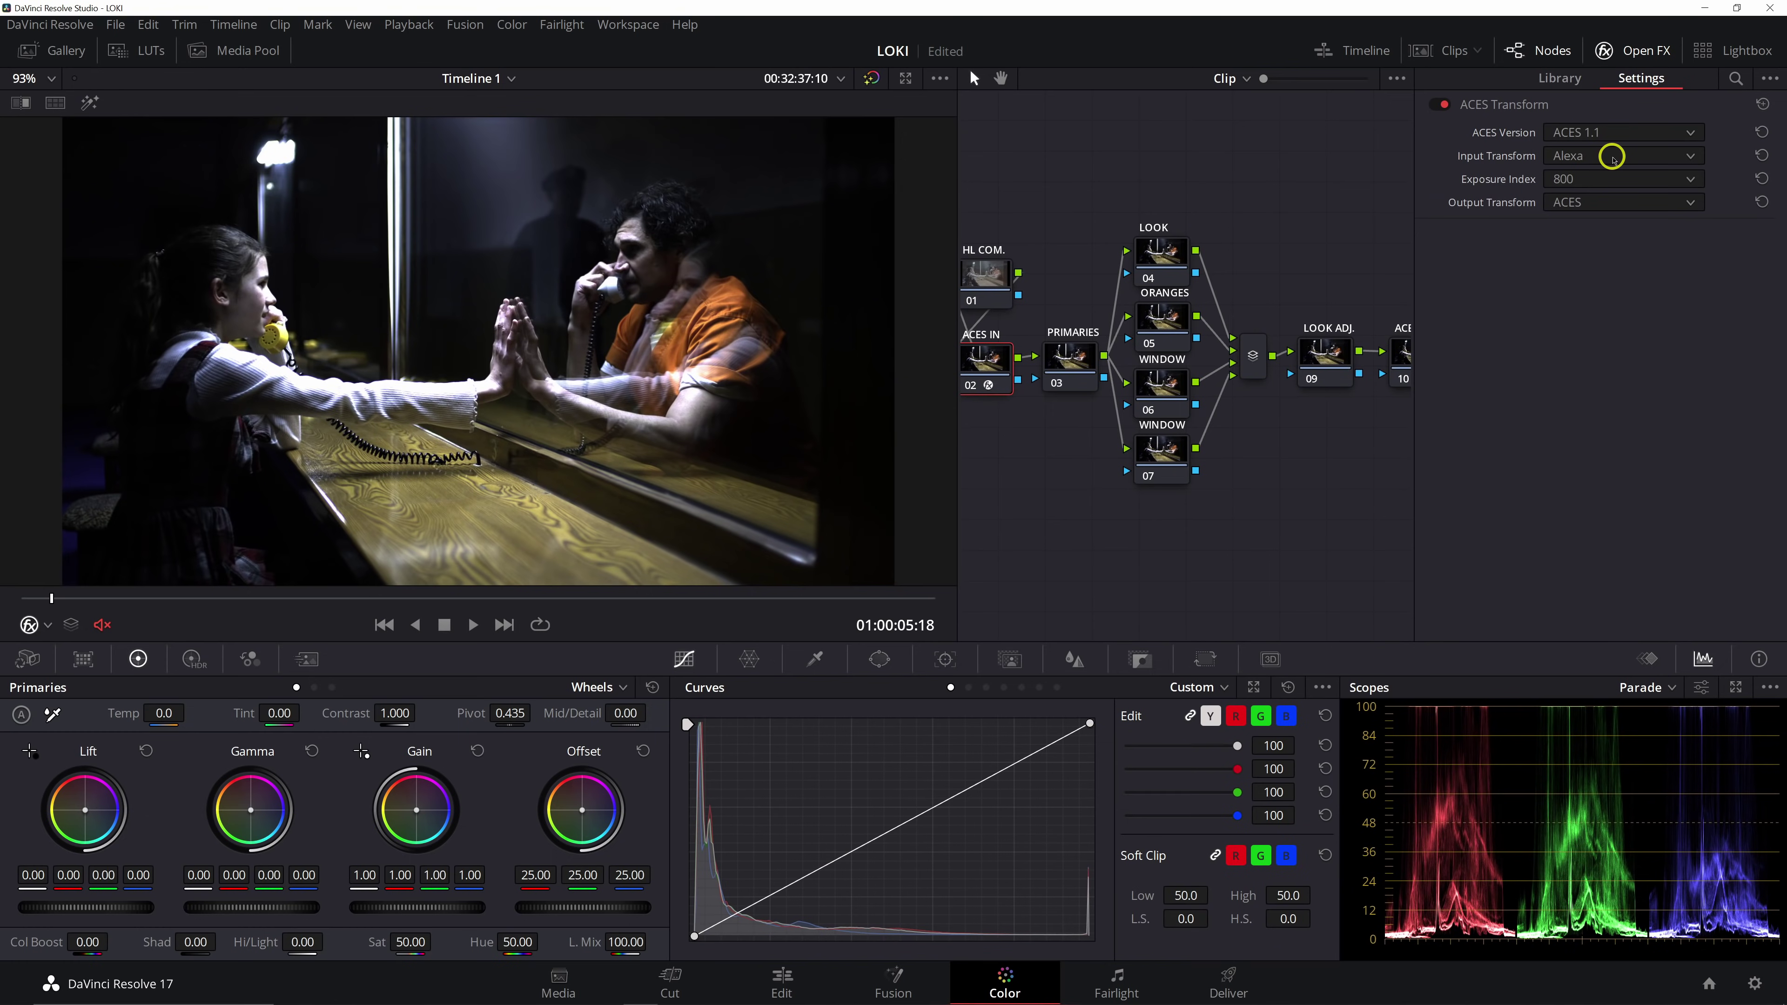
{"action": "left_click", "coordinate": [1575, 203]}
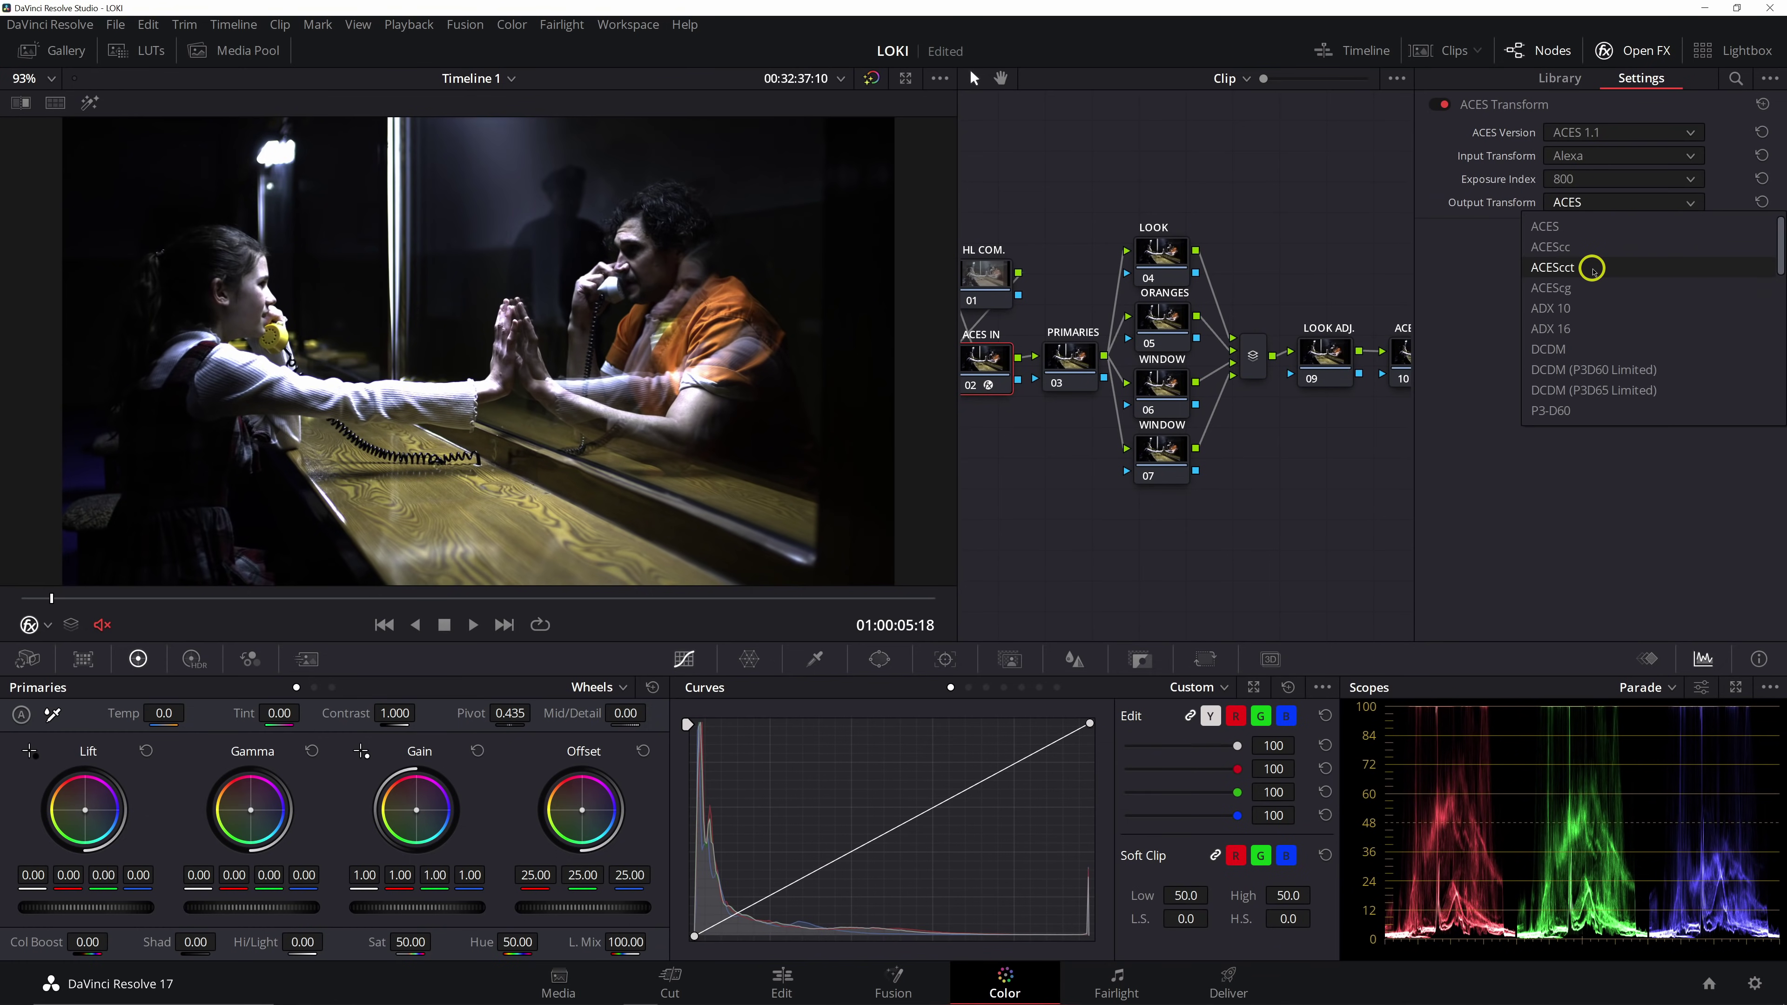
{"action": "left_click", "coordinate": [1591, 268]}
{"action": "left_click", "coordinate": [1613, 52]}
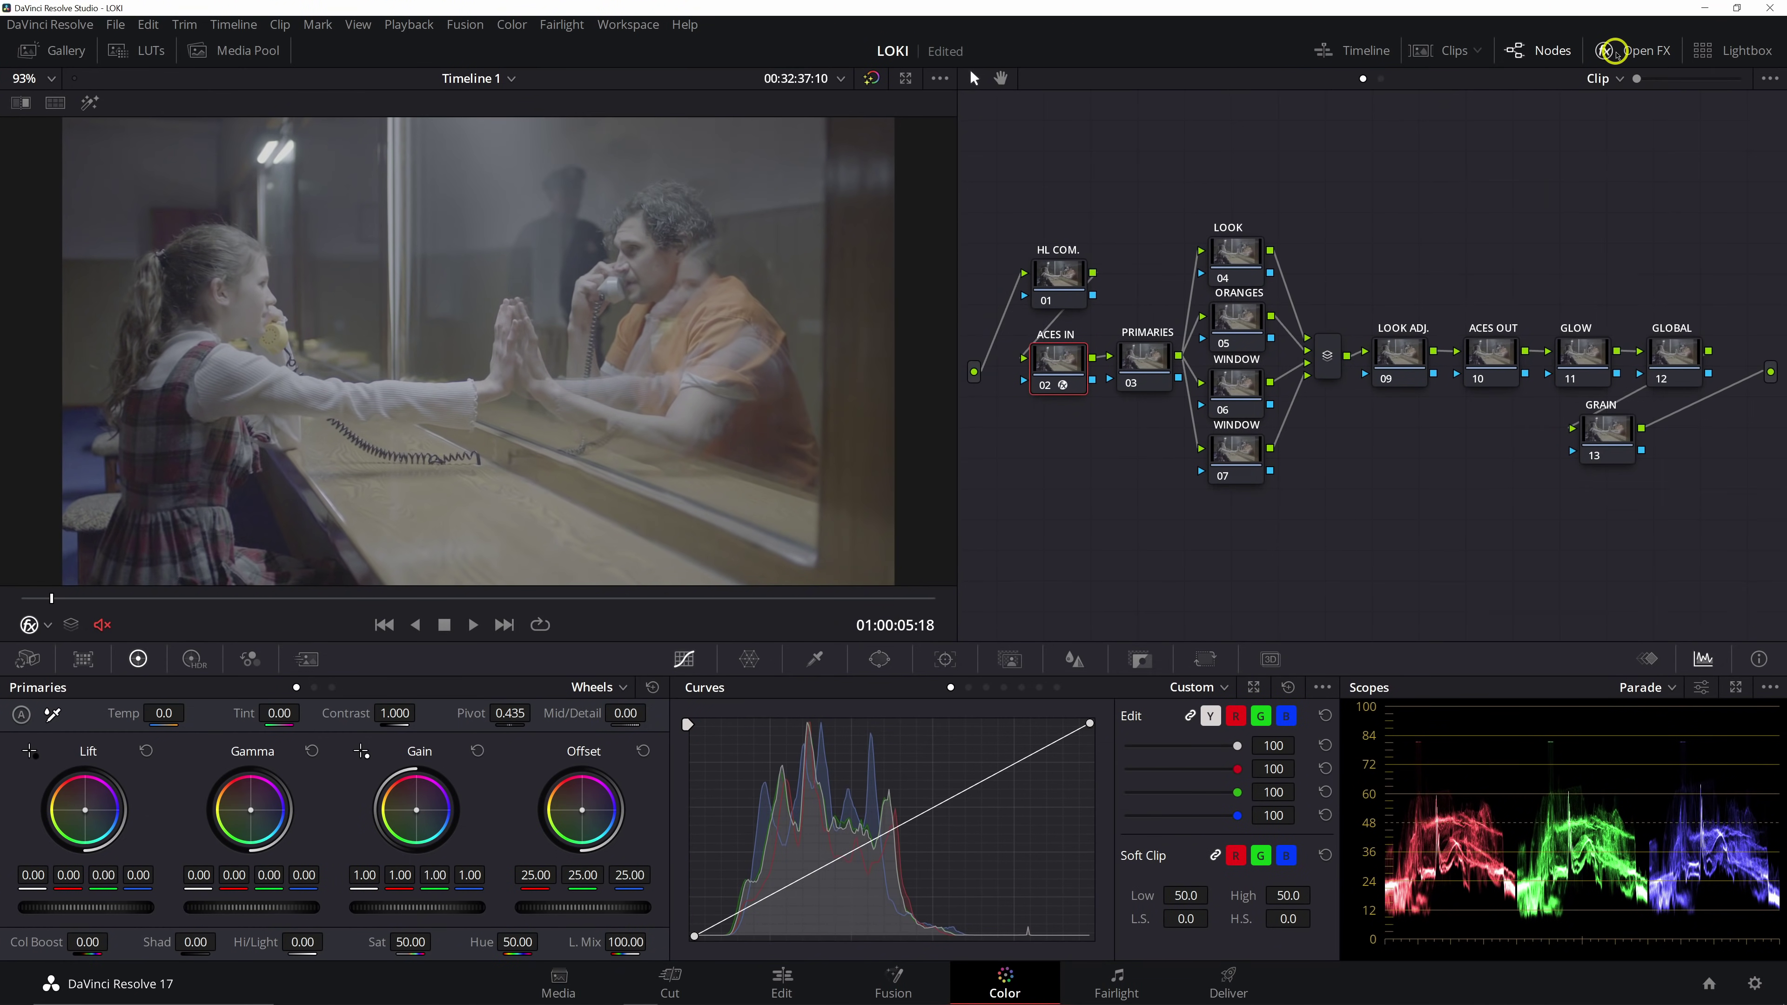
{"action": "left_click", "coordinate": [1613, 52]}
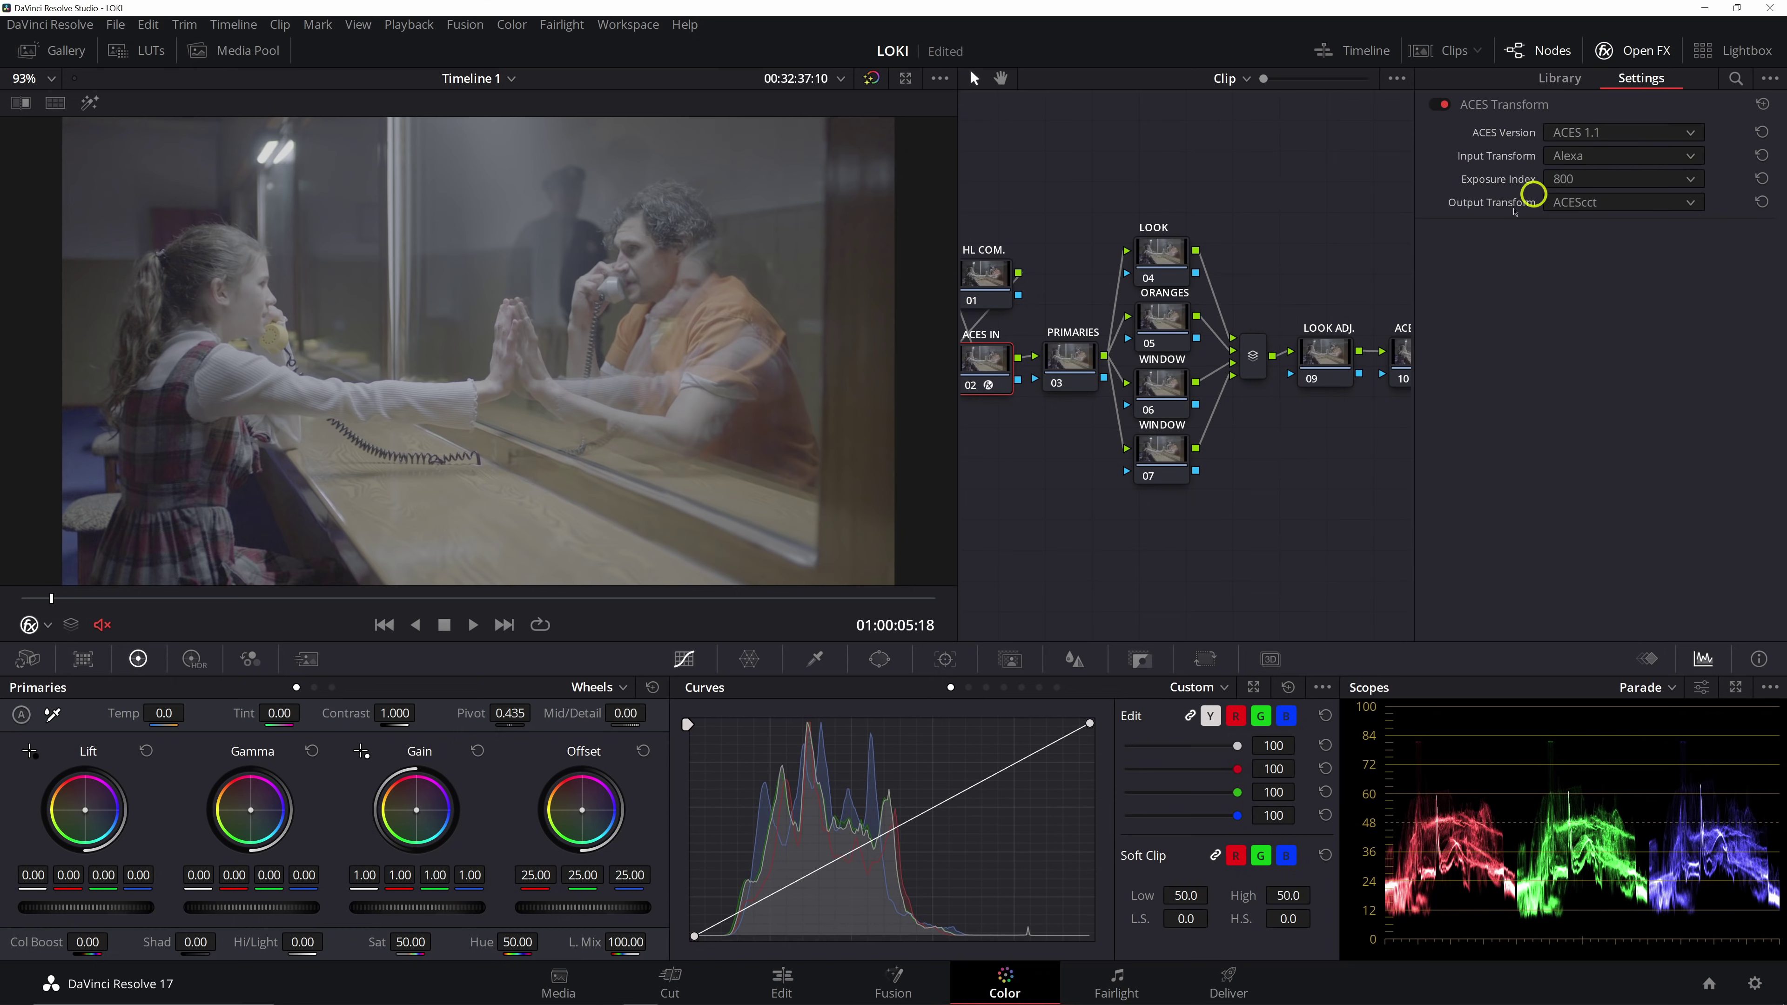
Apply the ACES Transform effect to the ACES OUT node
{"action": "left_click", "coordinate": [1396, 343]}
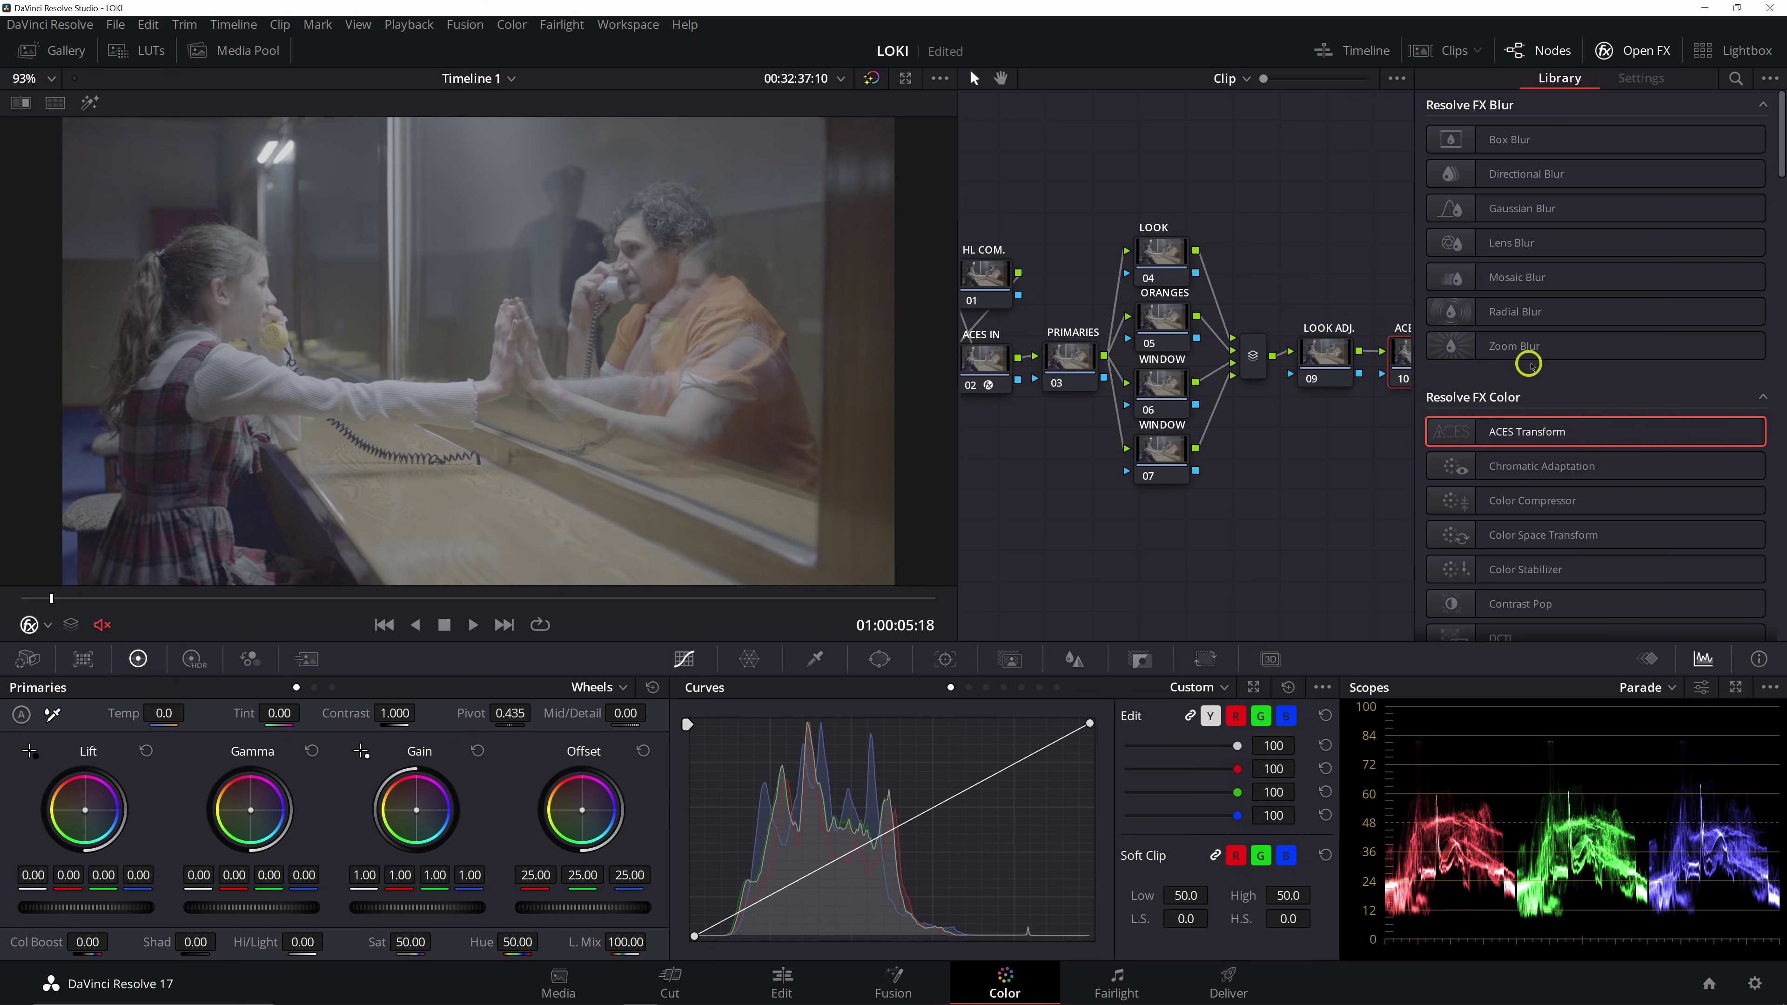
{"action": "key", "text": "ctrl+shift+f"}
{"action": "left_click", "coordinate": [1615, 49]}
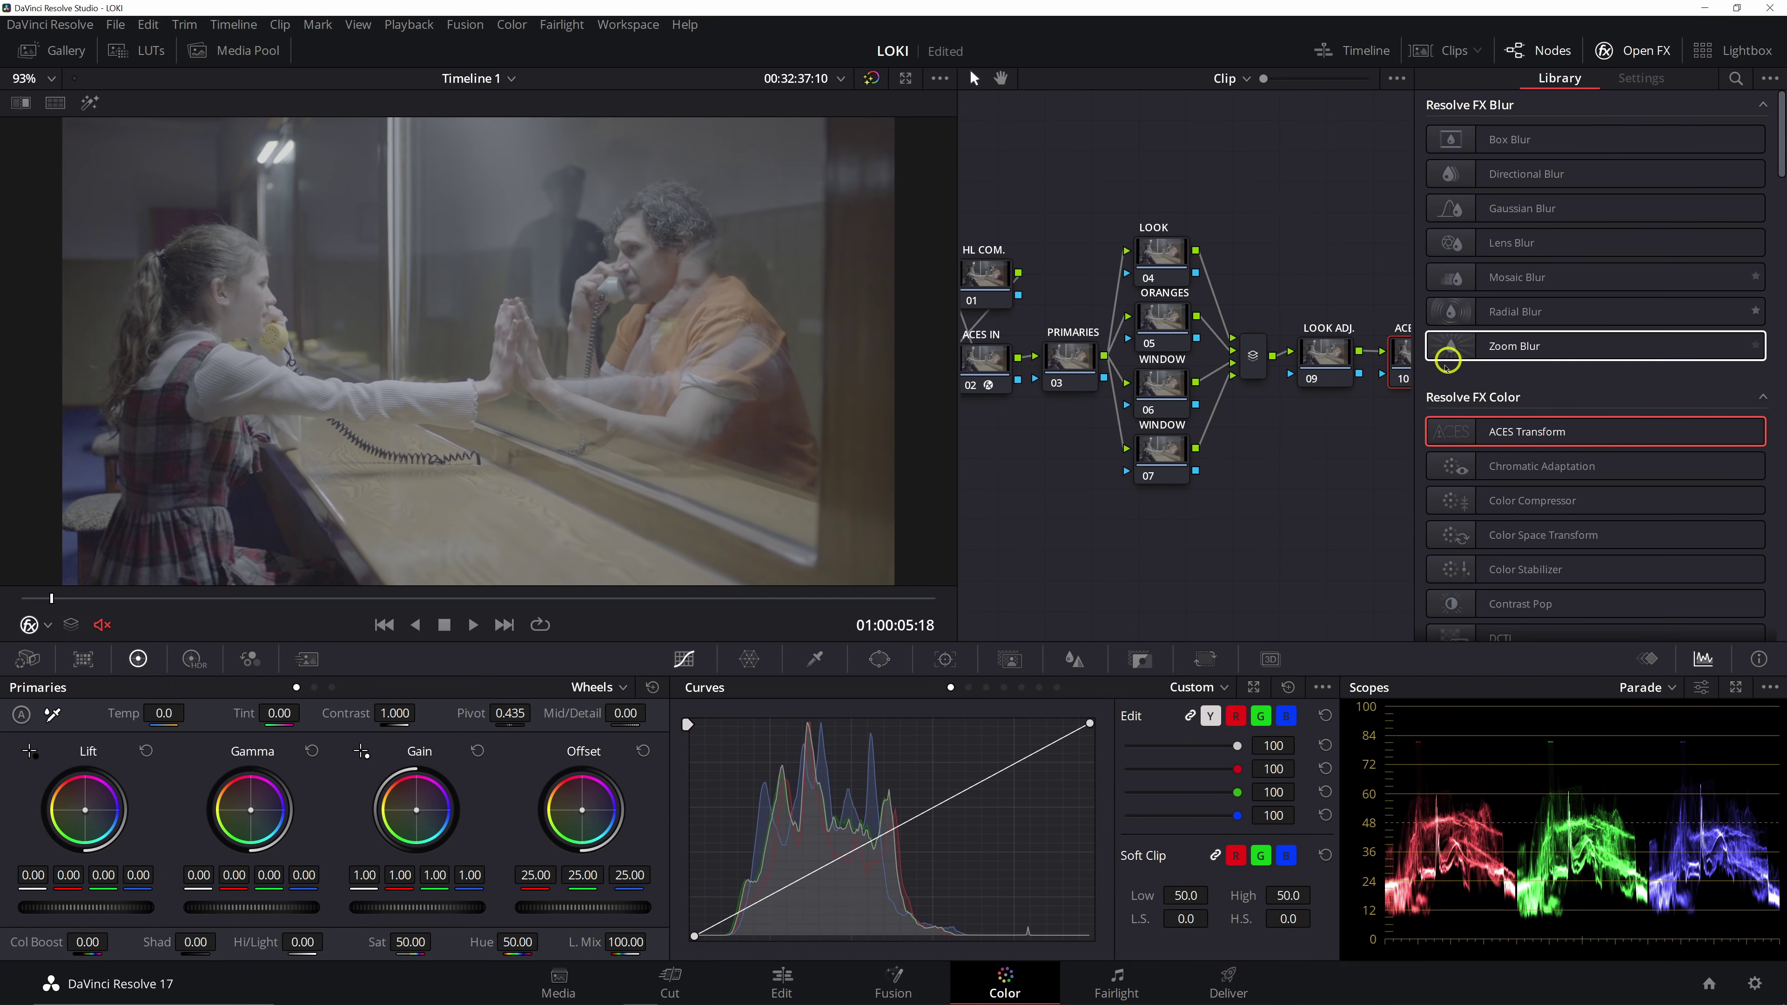
{"action": "left_click_drag", "start_coordinate": [1502, 432], "coordinate": [1363, 369]}
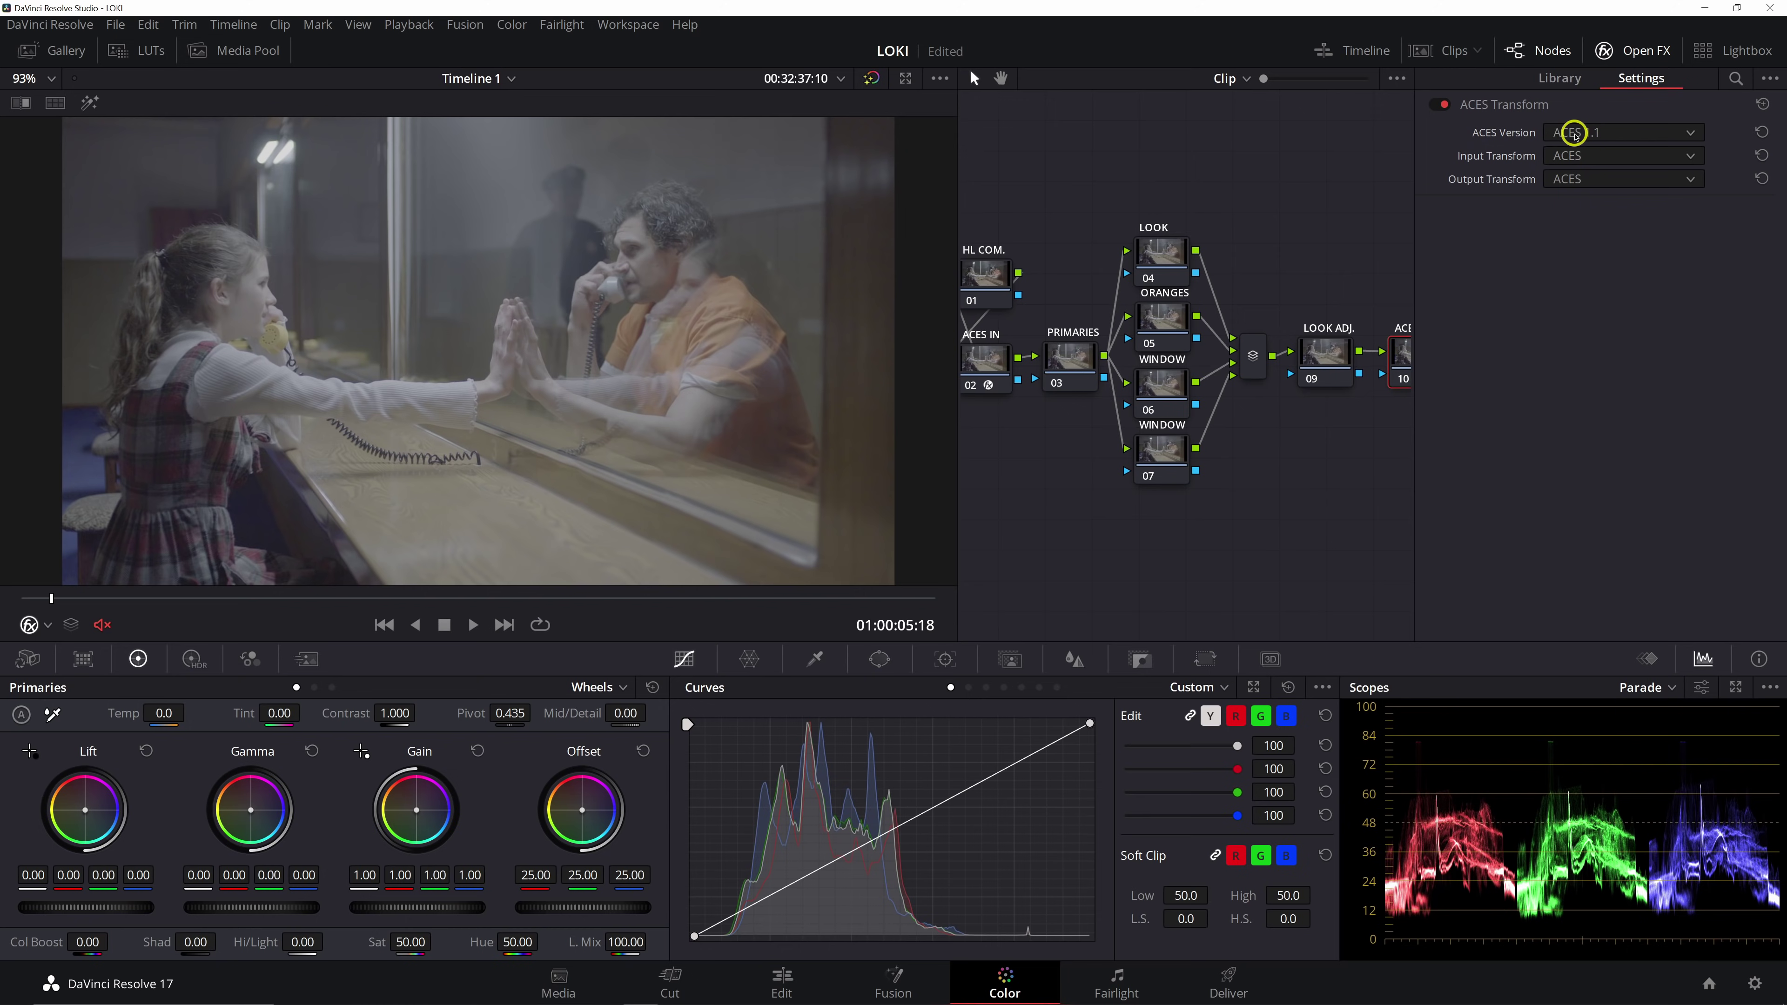
Set the ACES OUT node's input transform to ACEScct and its output transform to Rec.709, and close the effects library
{"action": "left_click", "coordinate": [1607, 157]}
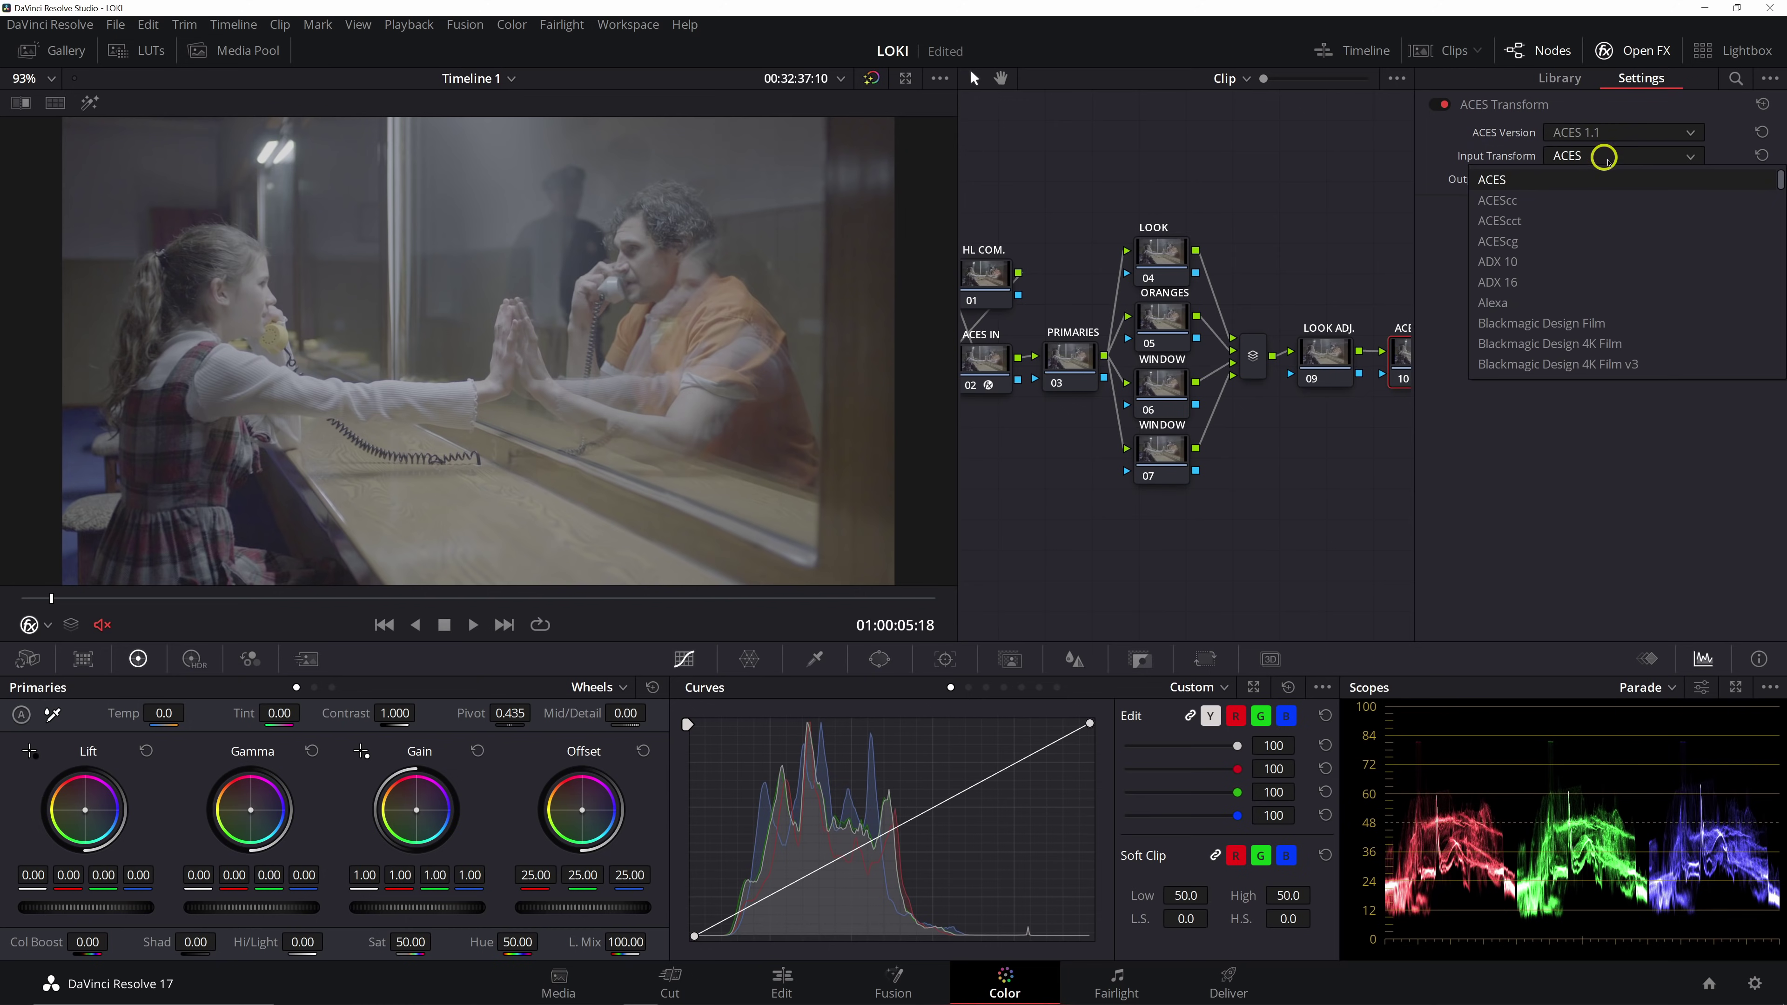
{"action": "left_click", "coordinate": [1560, 227]}
{"action": "left_click", "coordinate": [992, 357]}
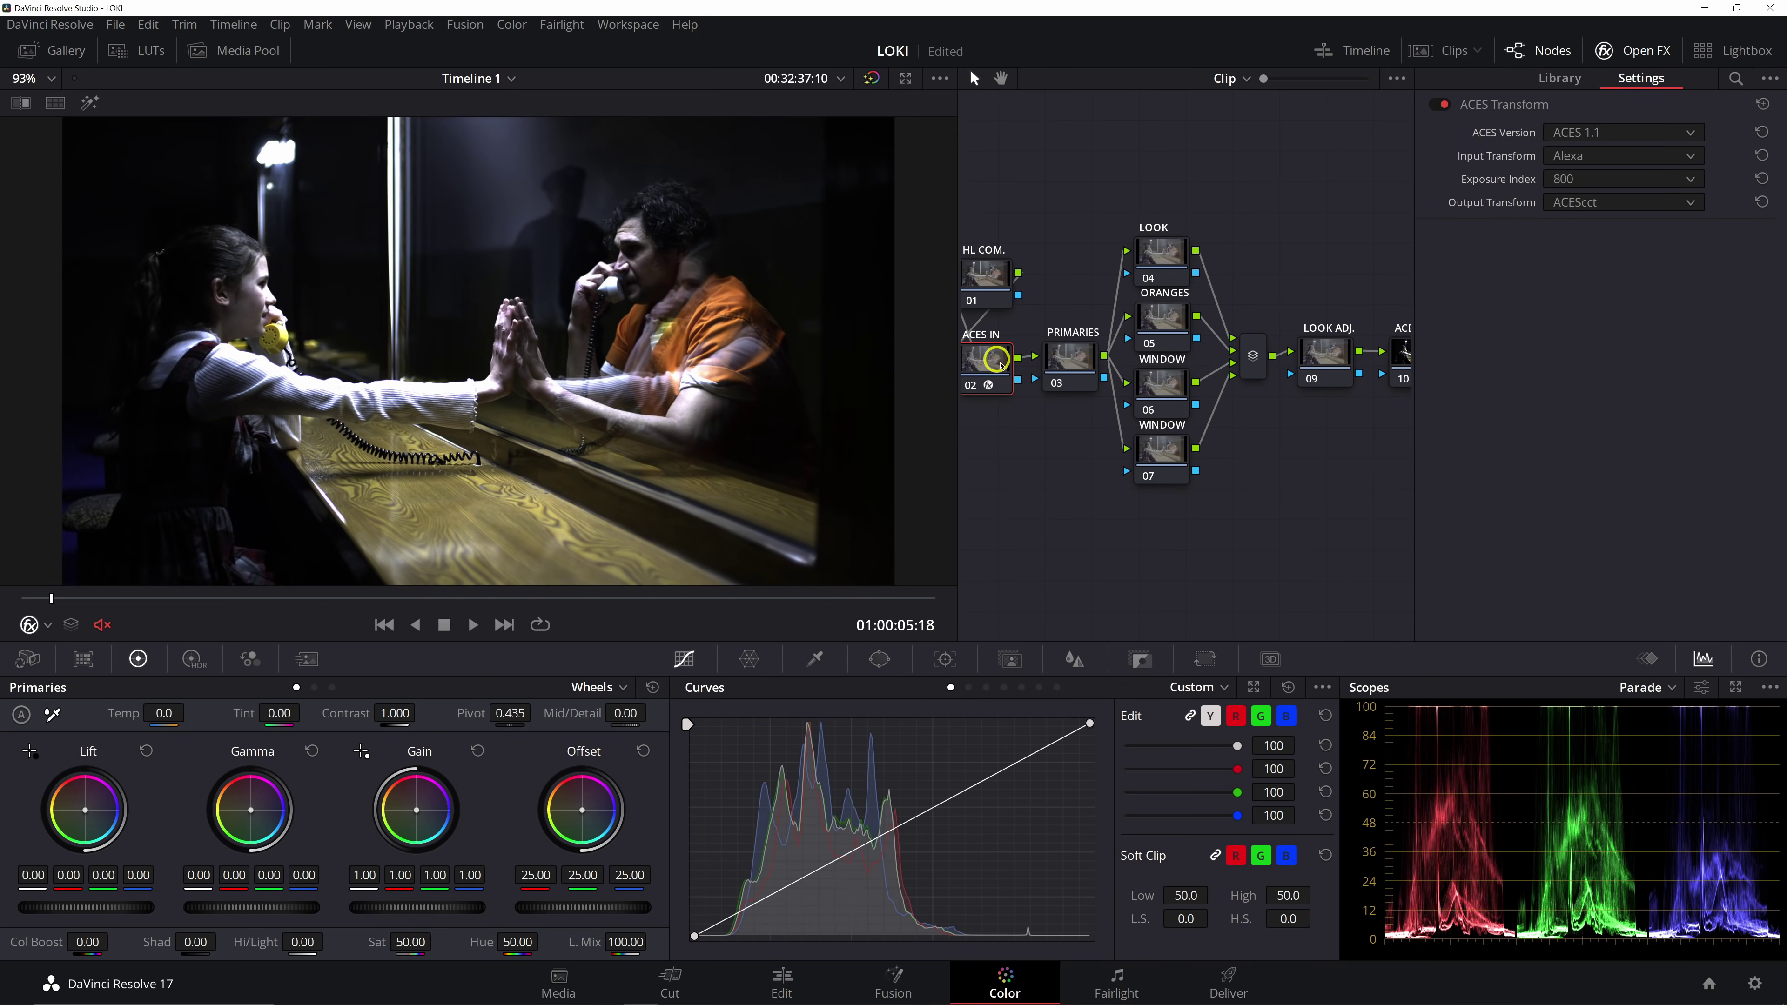
{"action": "left_click", "coordinate": [1402, 352]}
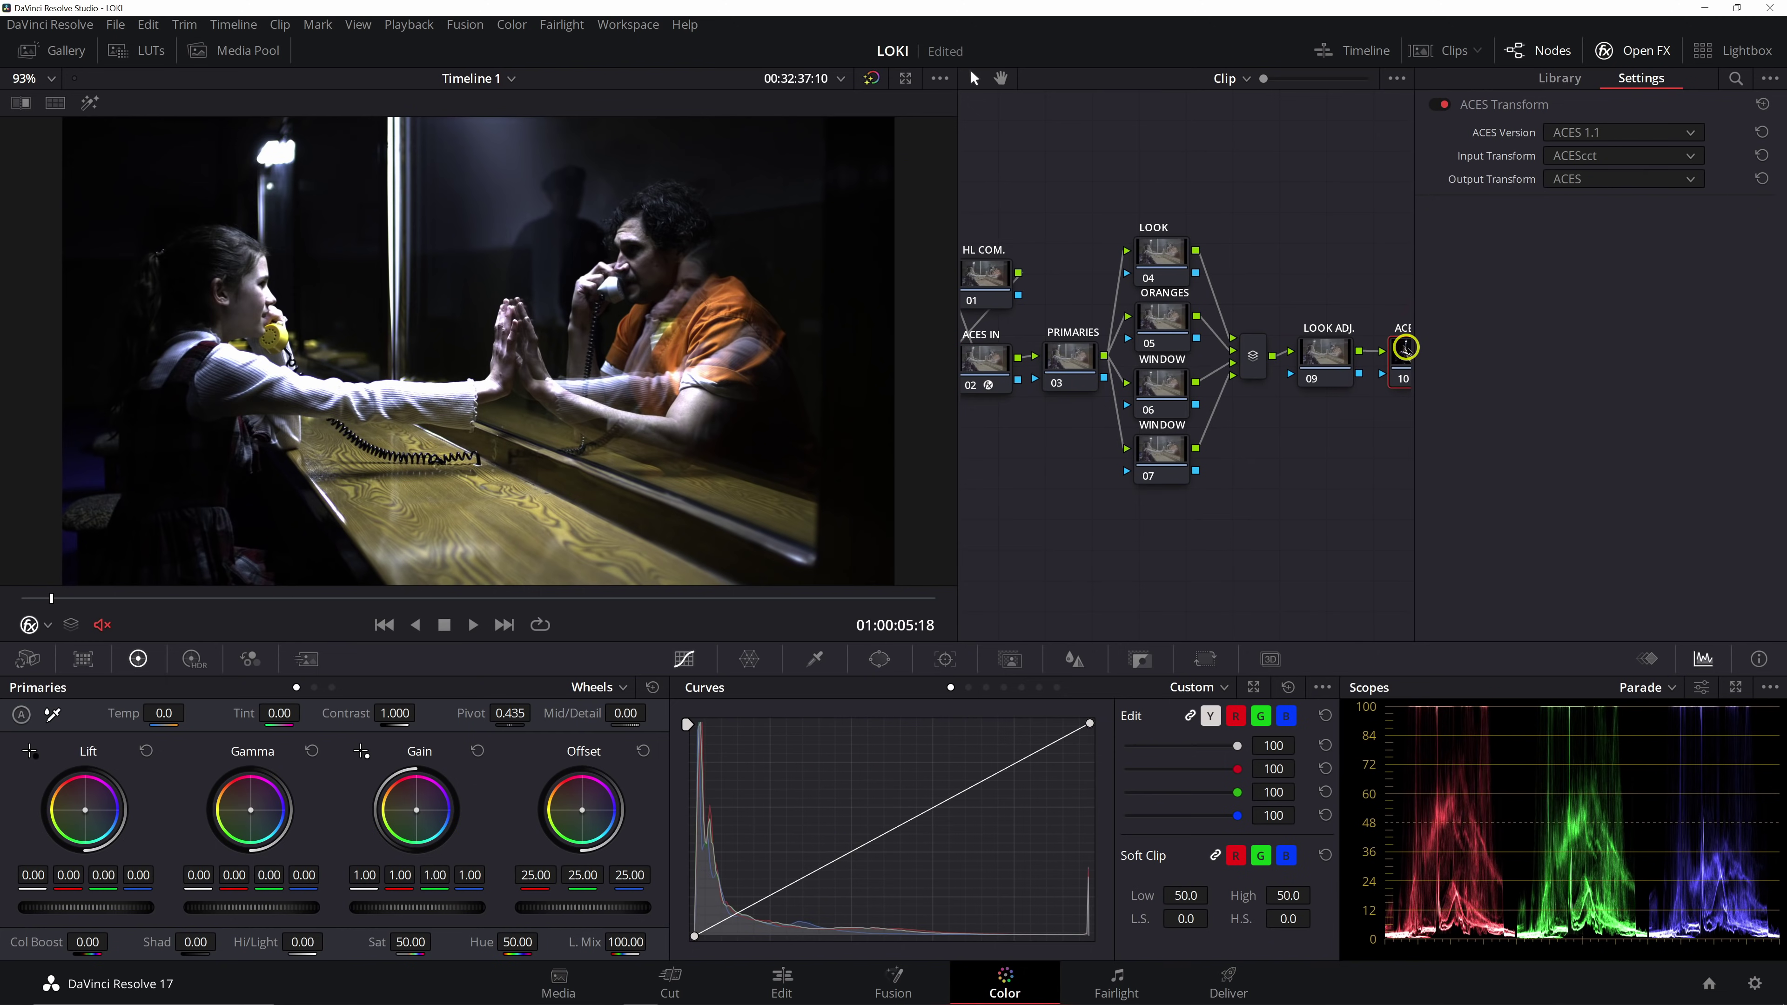
{"action": "left_click", "coordinate": [1563, 174]}
{"action": "scroll", "coordinate": [1586, 334], "scroll_direction": "down", "scroll_amount": 5}
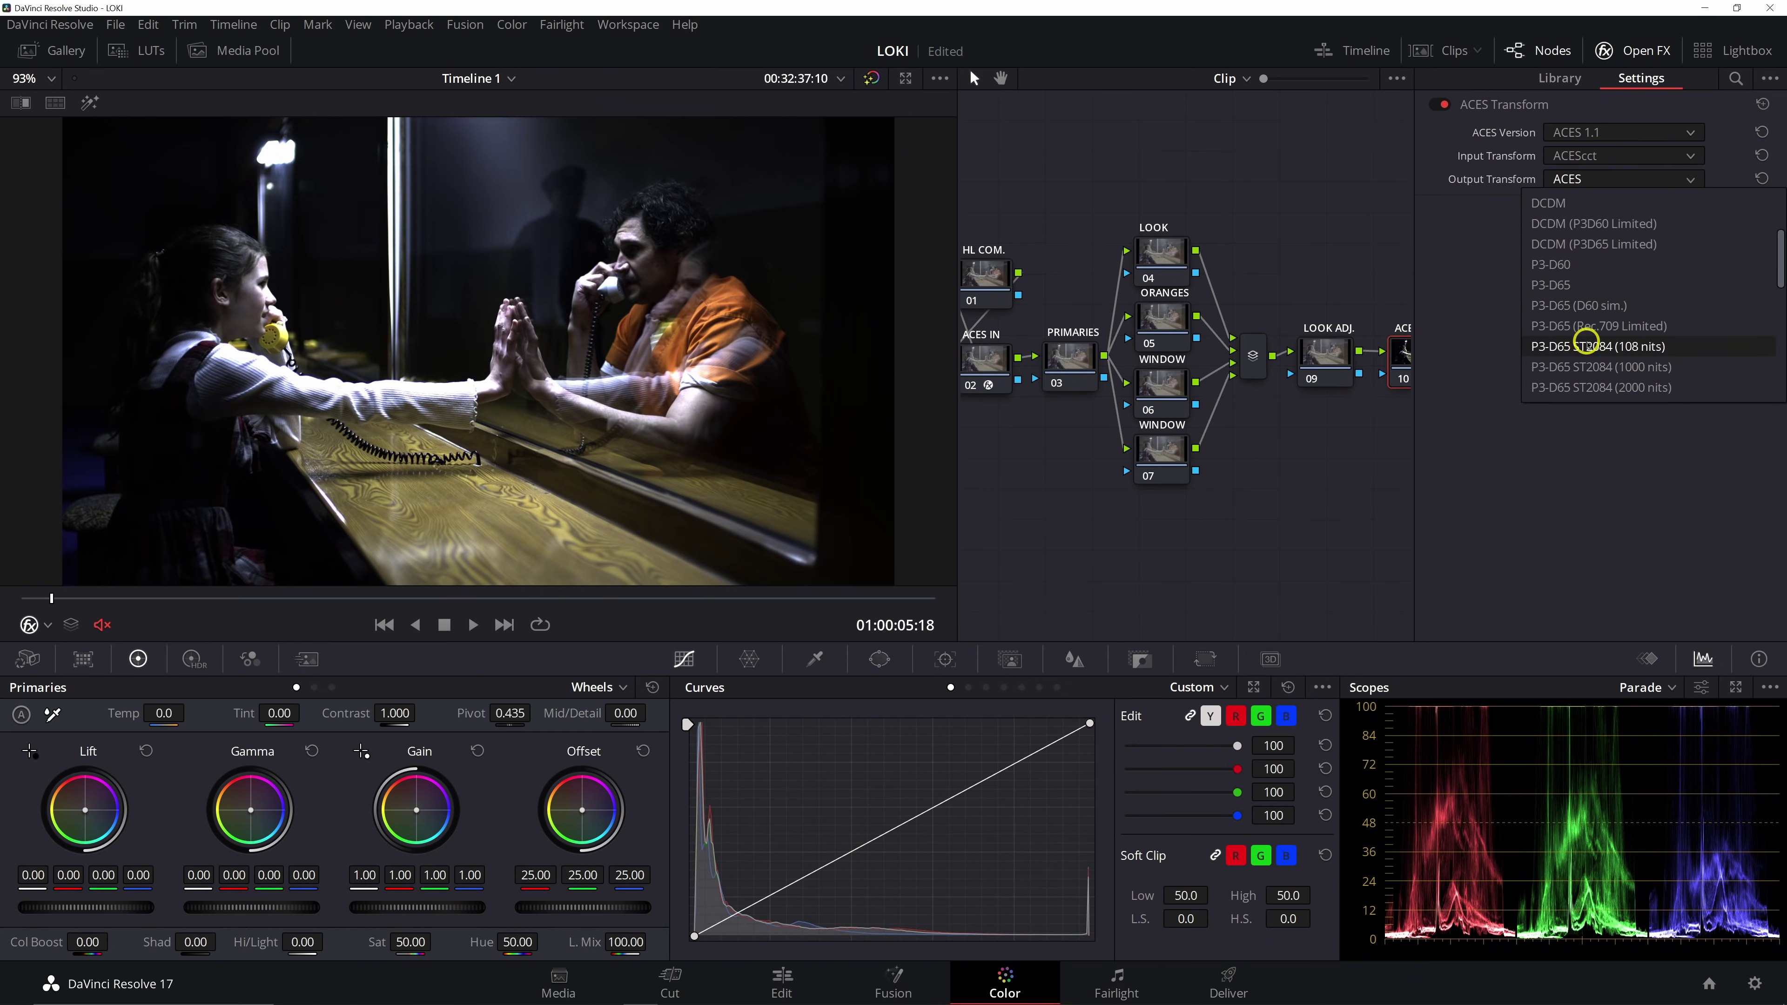
{"action": "scroll", "coordinate": [1591, 343], "scroll_direction": "down", "scroll_amount": 6}
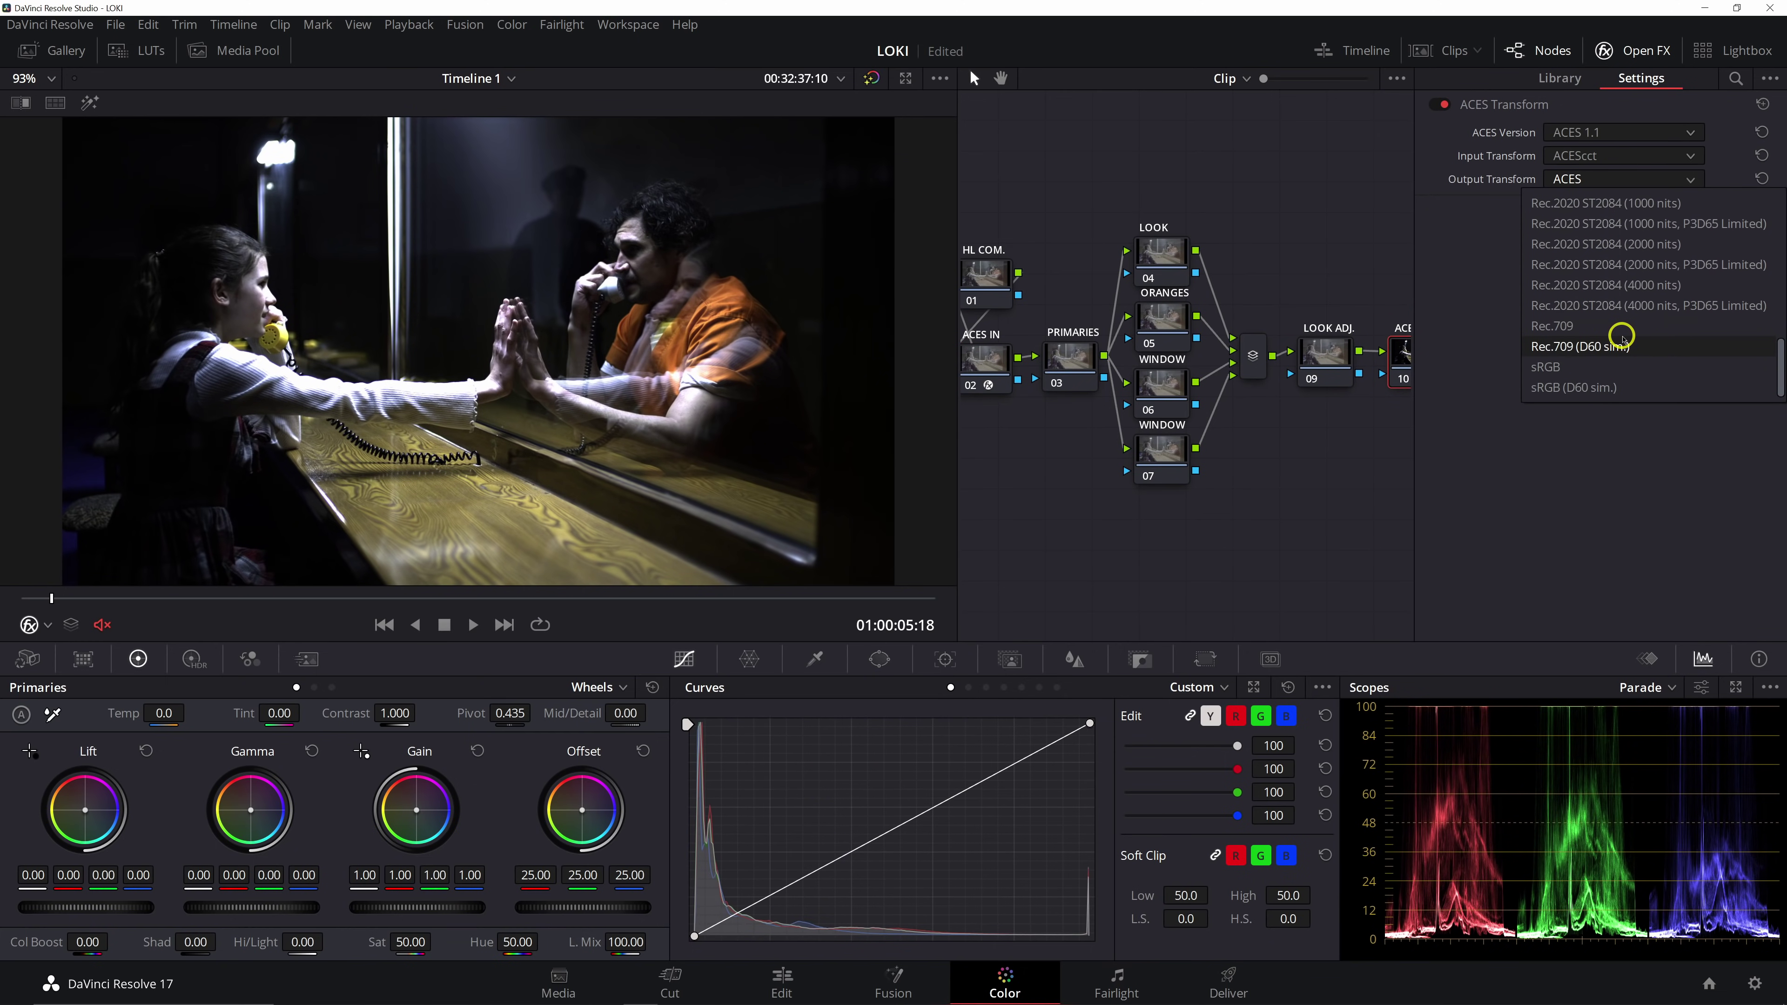
{"action": "left_click", "coordinate": [1621, 326]}
{"action": "left_click", "coordinate": [1630, 52]}
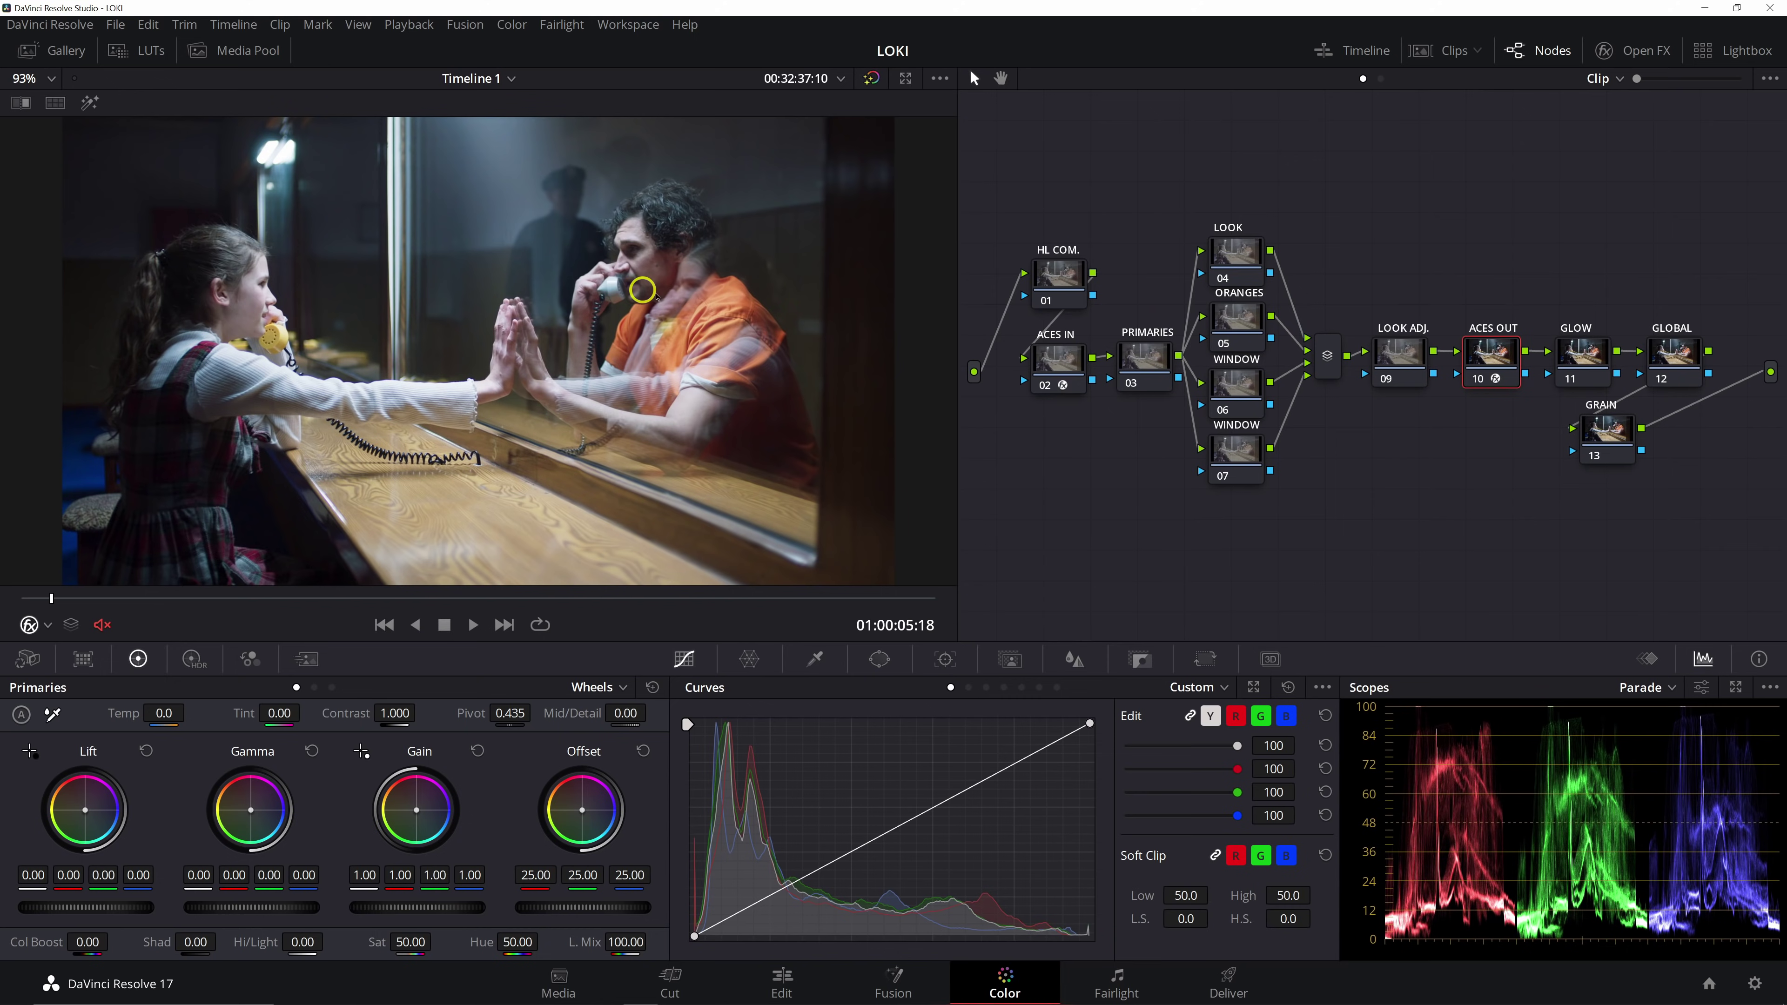
Check the frame against the Loki reference still and turn on editable splines for the HL COM. node's custom curve
{"action": "left_click", "coordinate": [20, 104]}
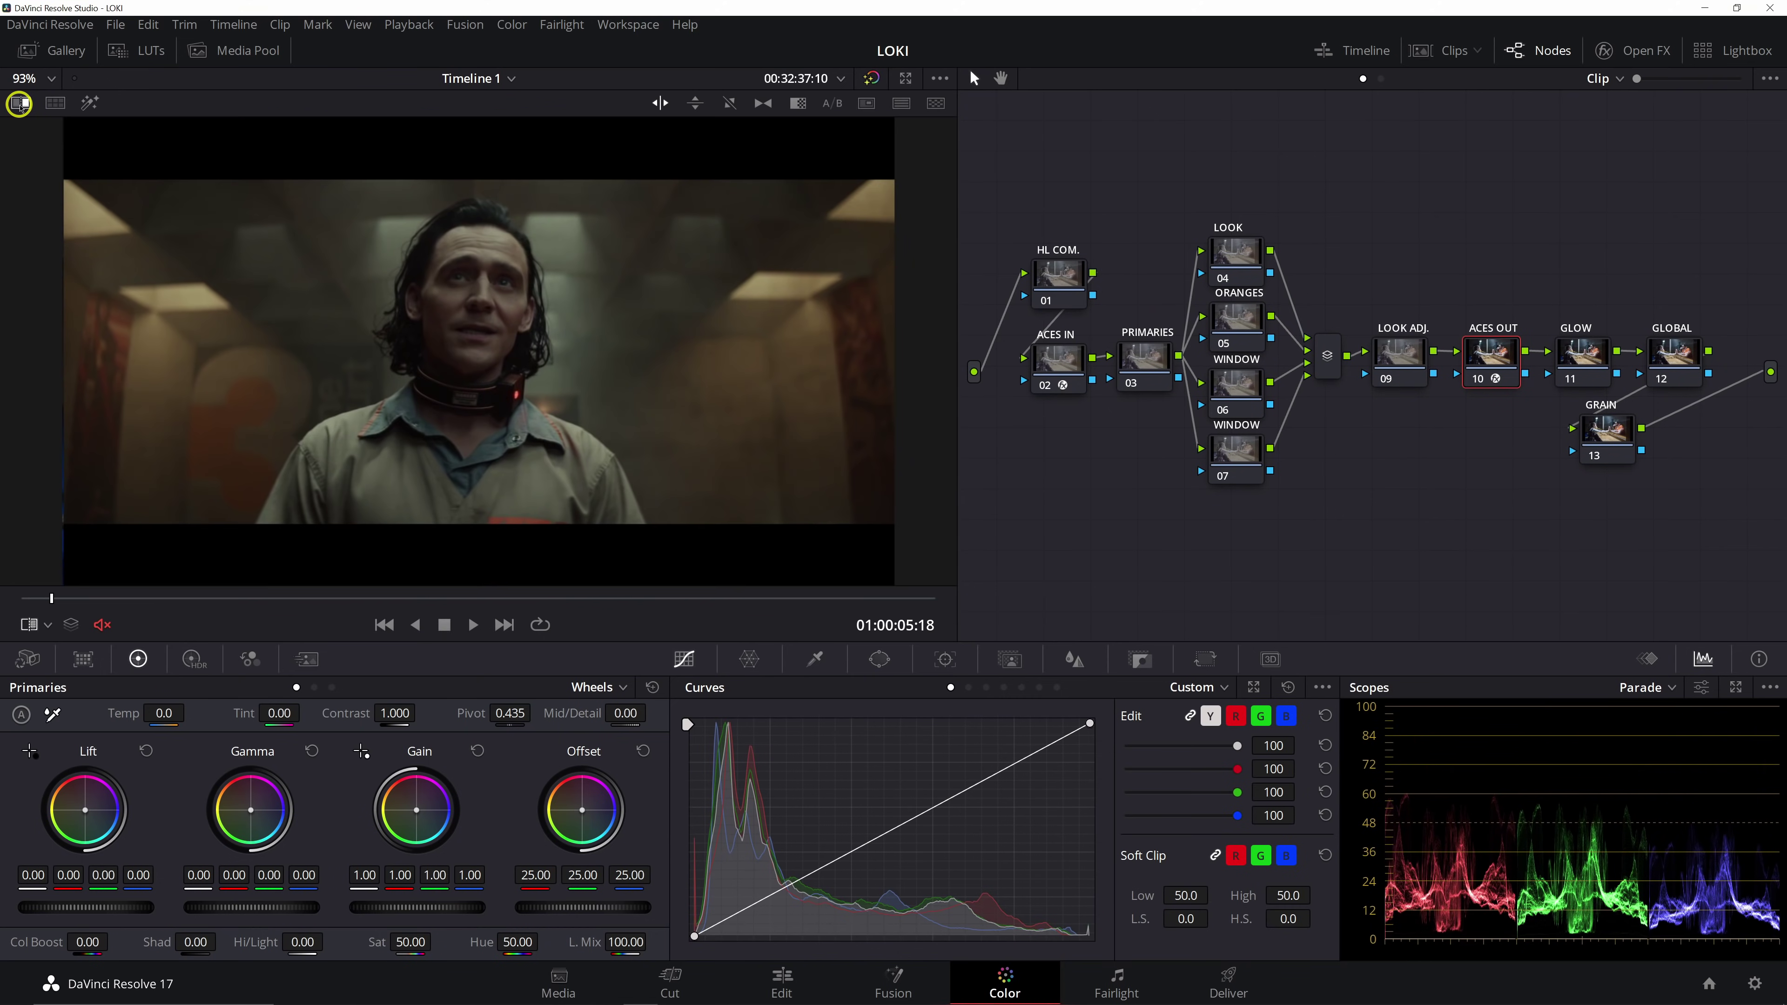
{"action": "left_click", "coordinate": [20, 103]}
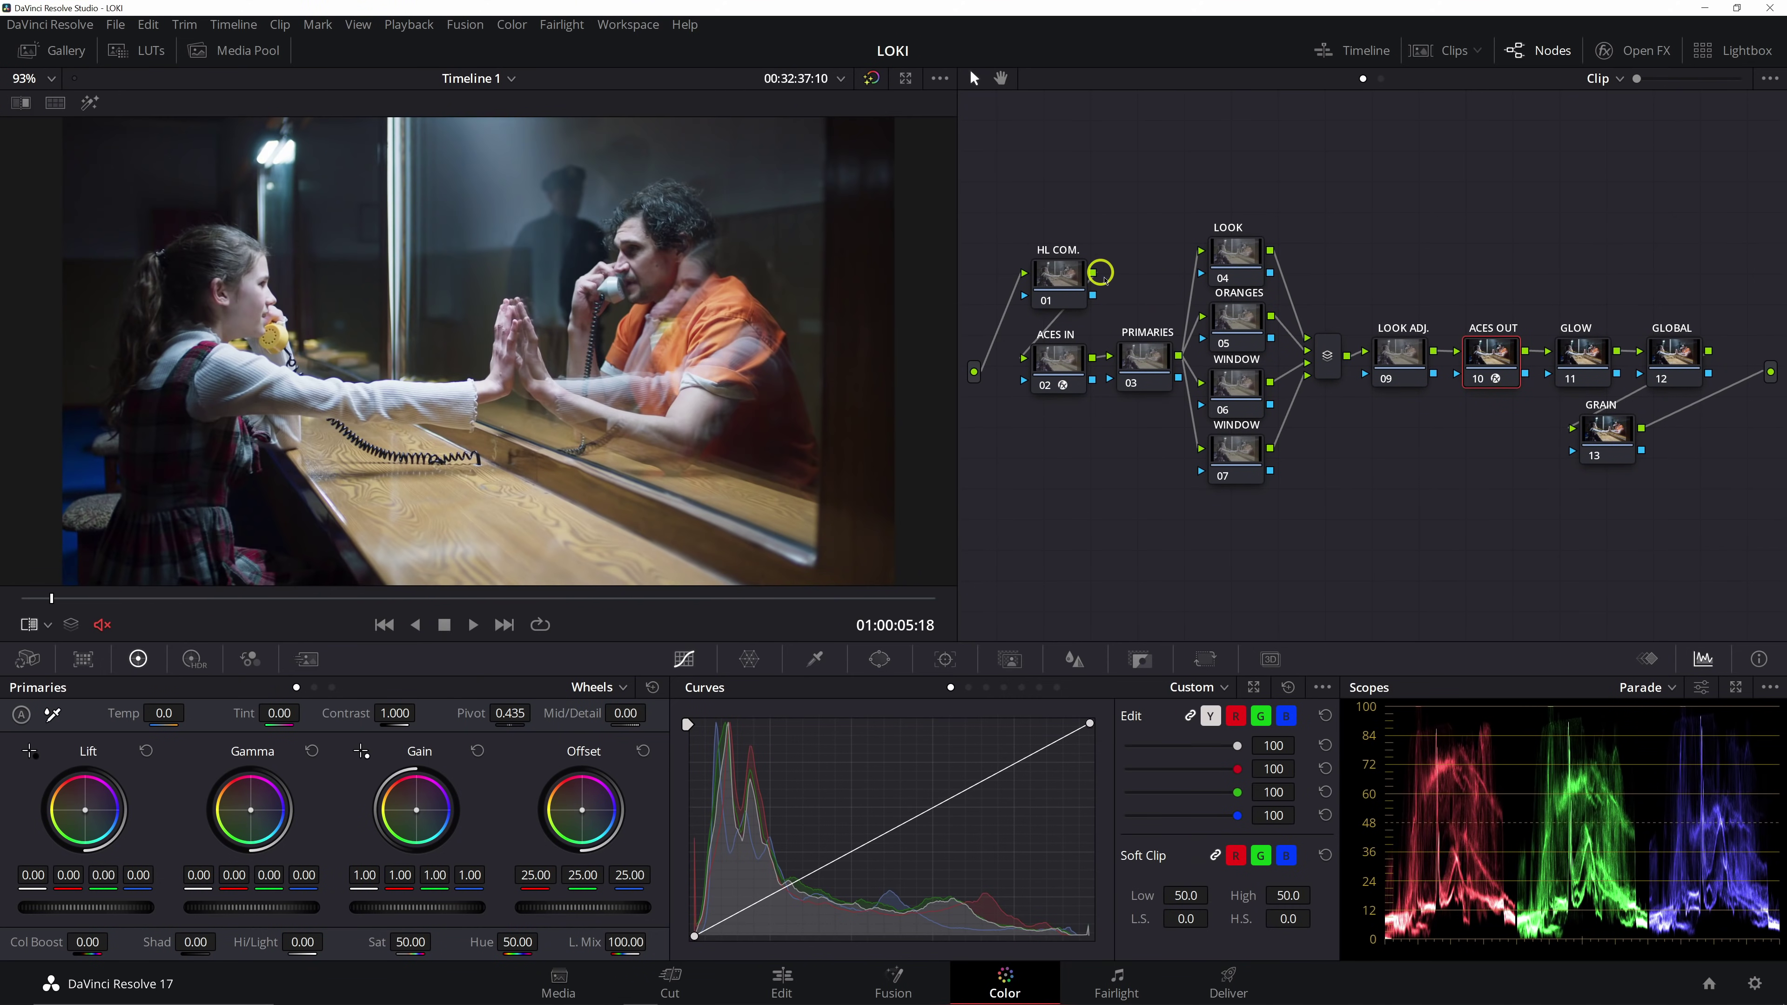
{"action": "left_click", "coordinate": [1043, 277]}
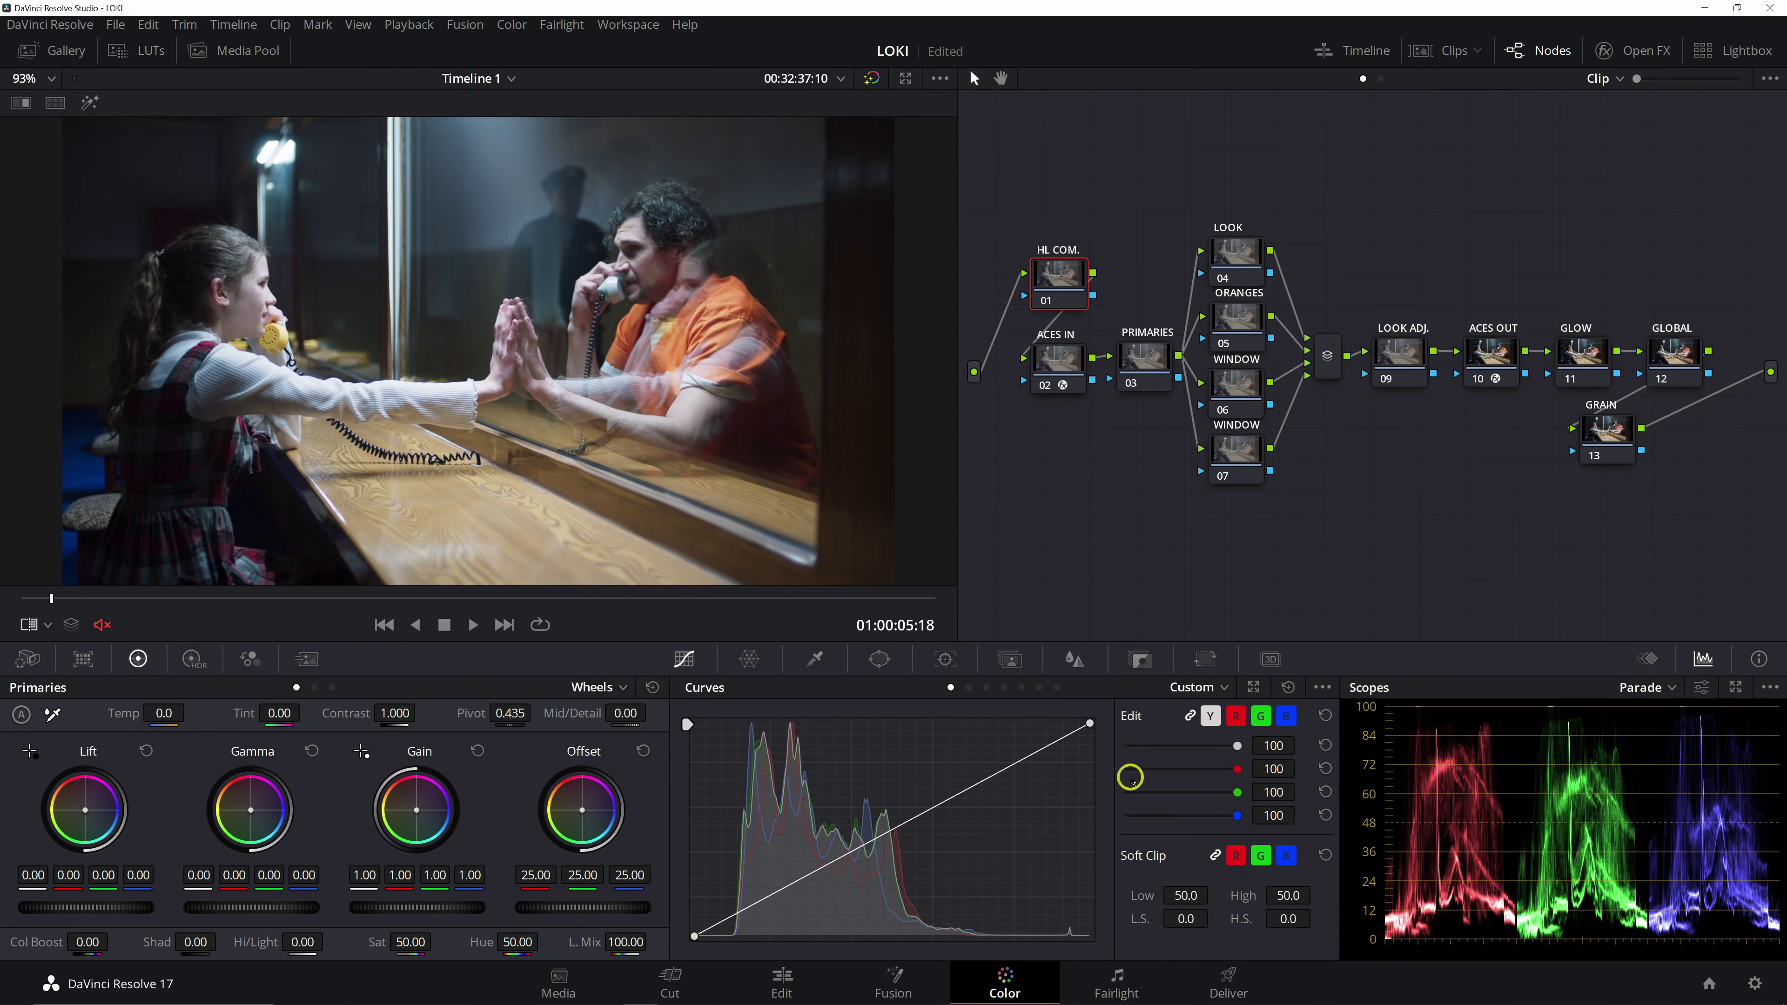
{"action": "left_click", "coordinate": [1321, 687]}
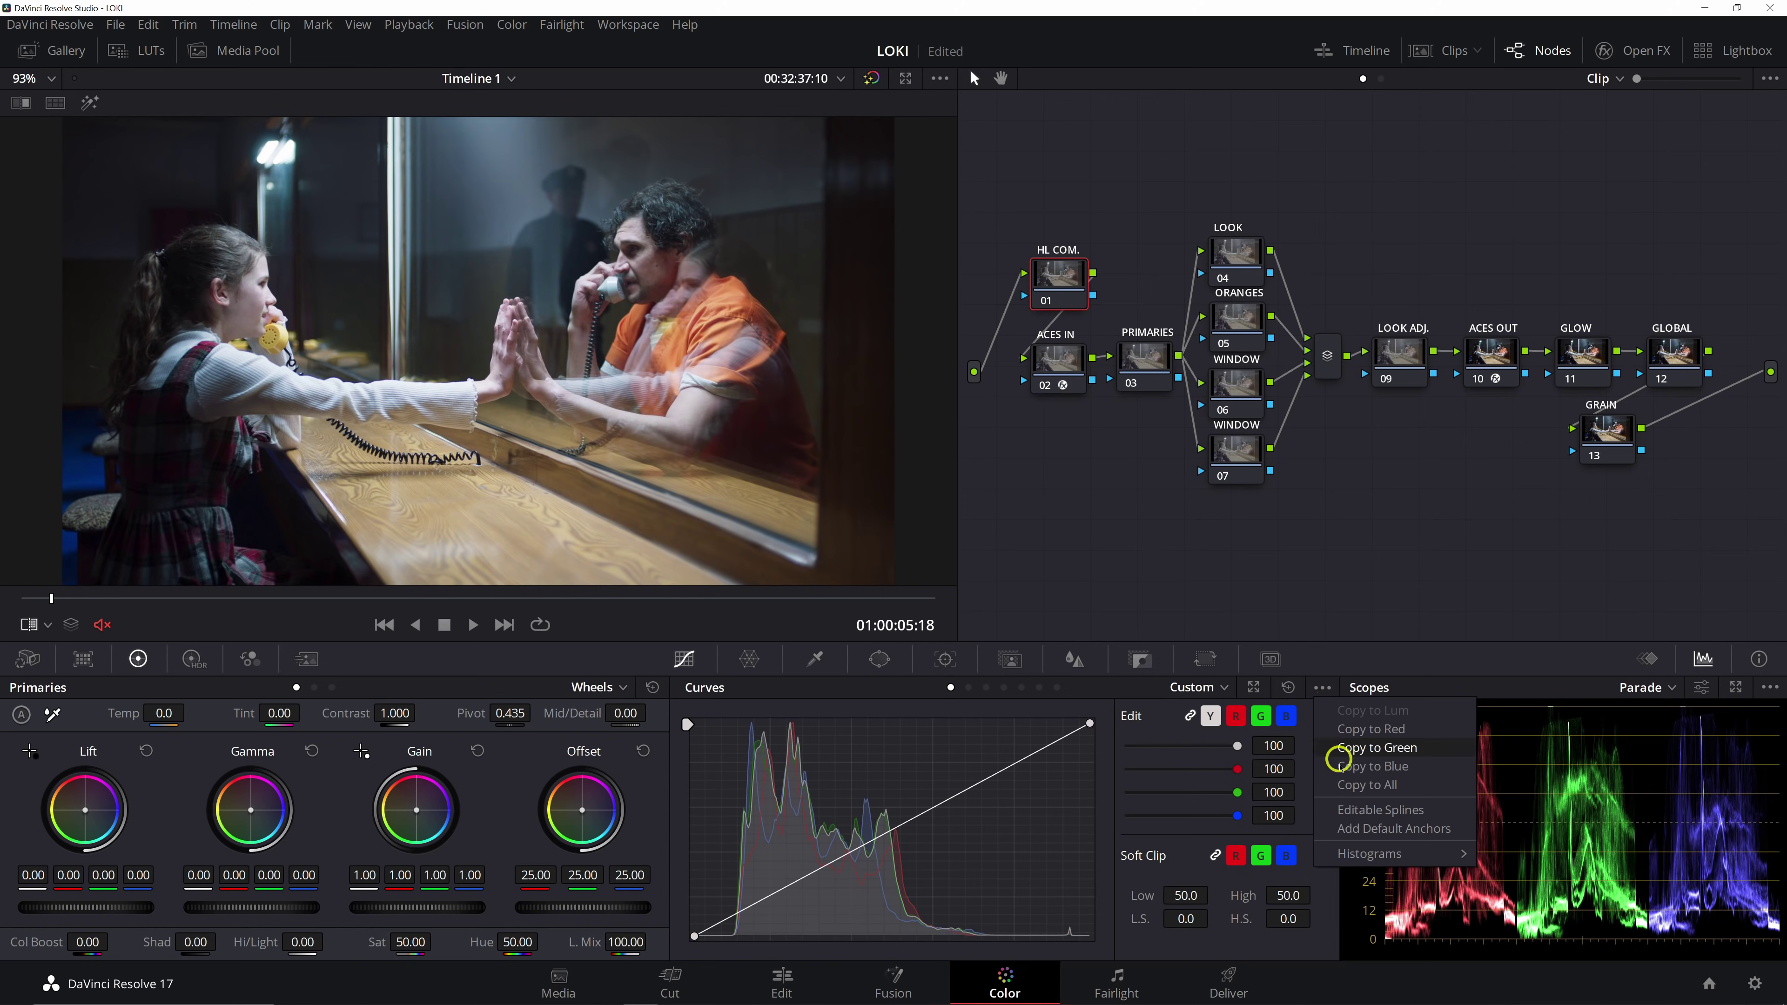
{"action": "left_click", "coordinate": [1431, 811]}
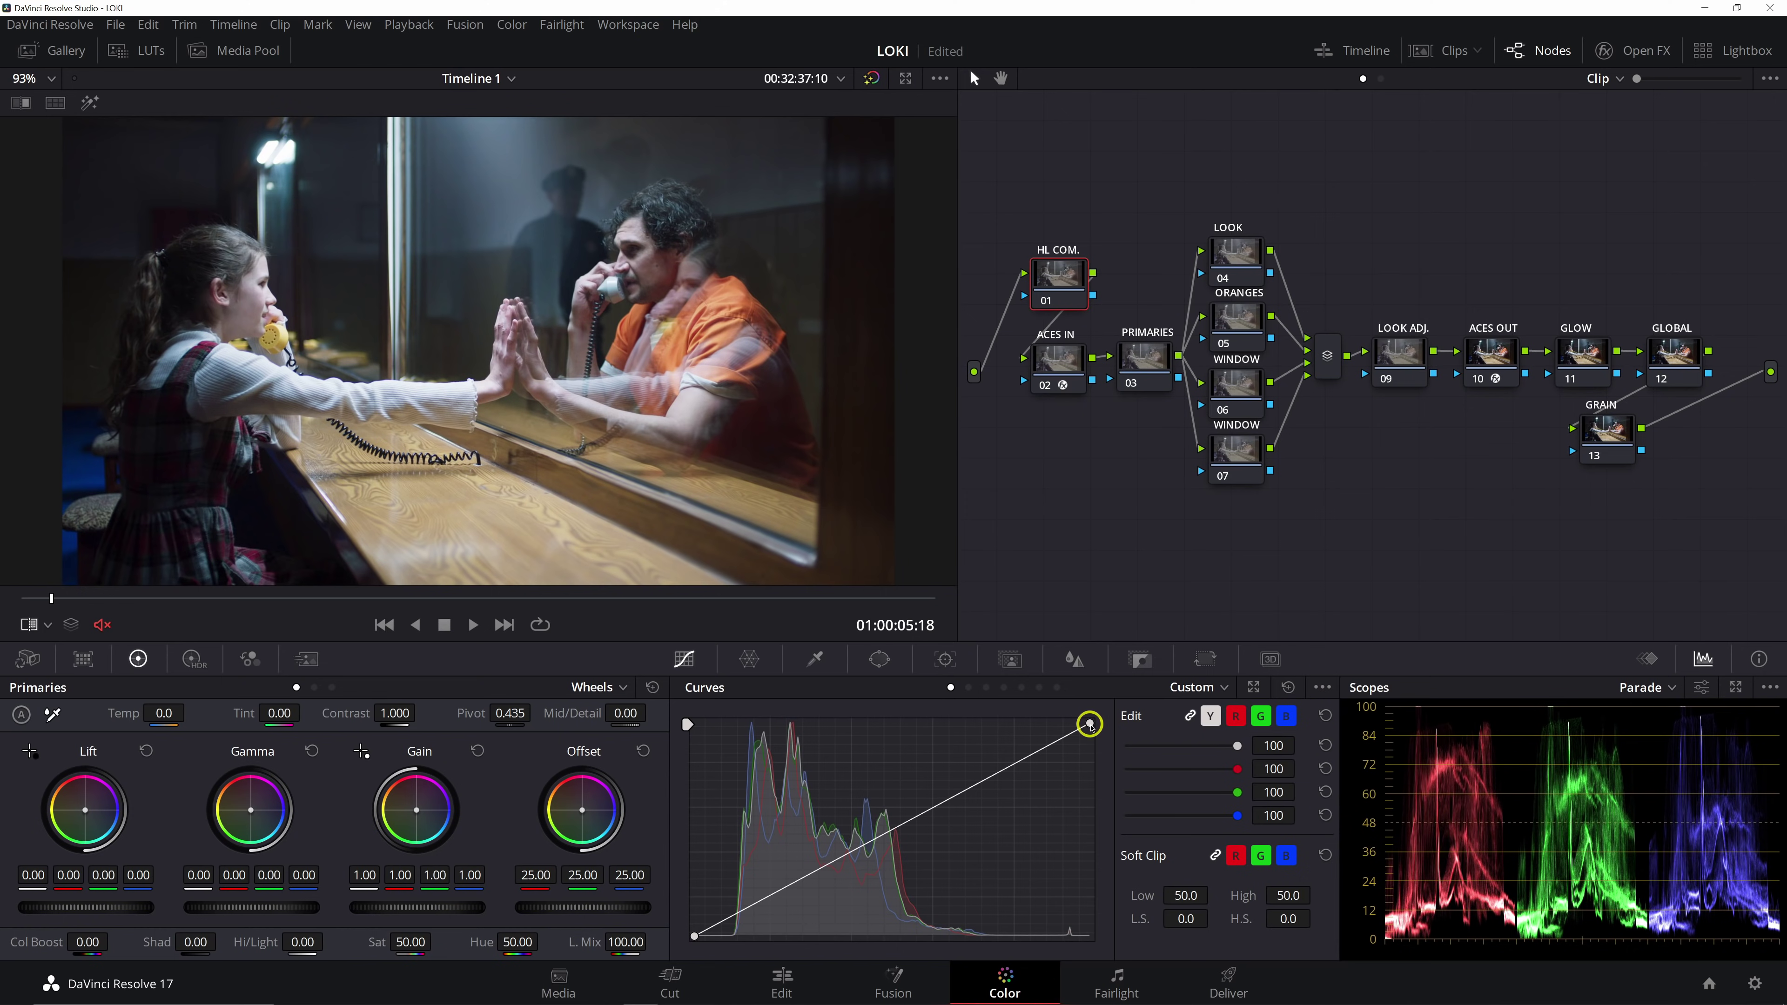
Lower the HL COM. curve's white point to about two-thirds height and pull its handle to create a soft highlight roll-off
{"action": "left_click_drag", "start_coordinate": [1089, 724], "coordinate": [1105, 778]}
{"action": "left_click_drag", "start_coordinate": [957, 848], "coordinate": [904, 814]}
{"action": "left_click_drag", "start_coordinate": [1086, 778], "coordinate": [1088, 794]}
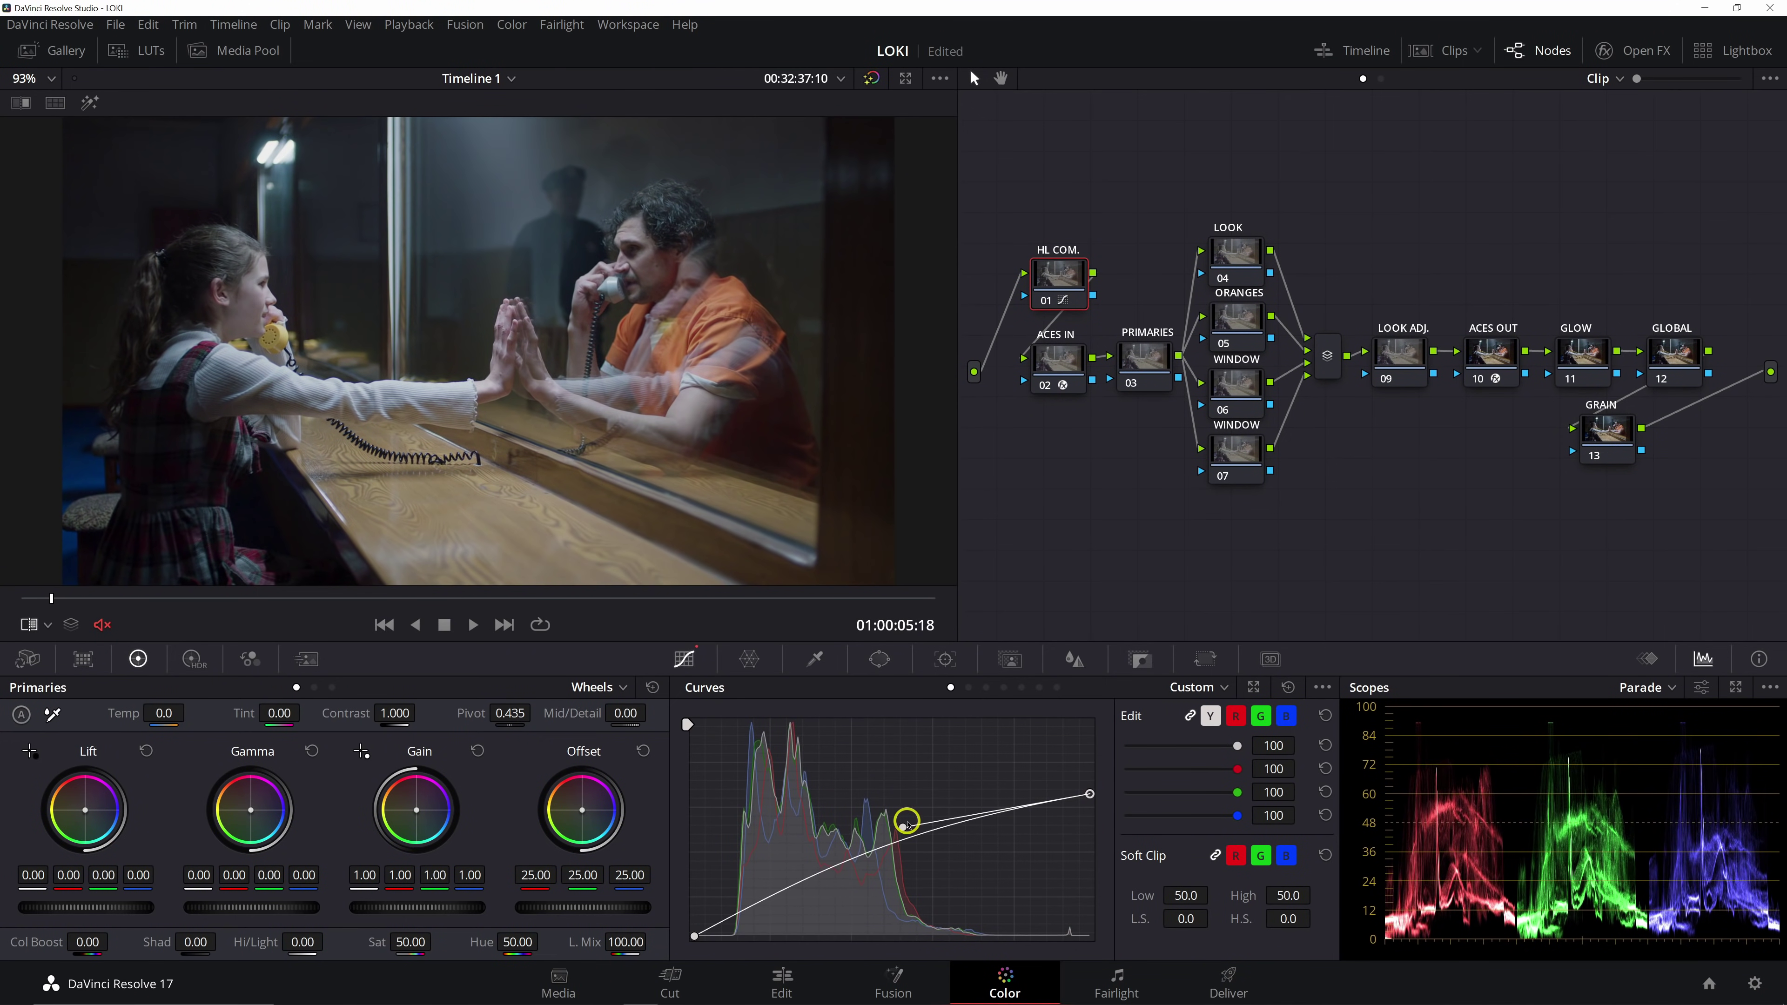
{"action": "left_click_drag", "start_coordinate": [905, 826], "coordinate": [900, 819]}
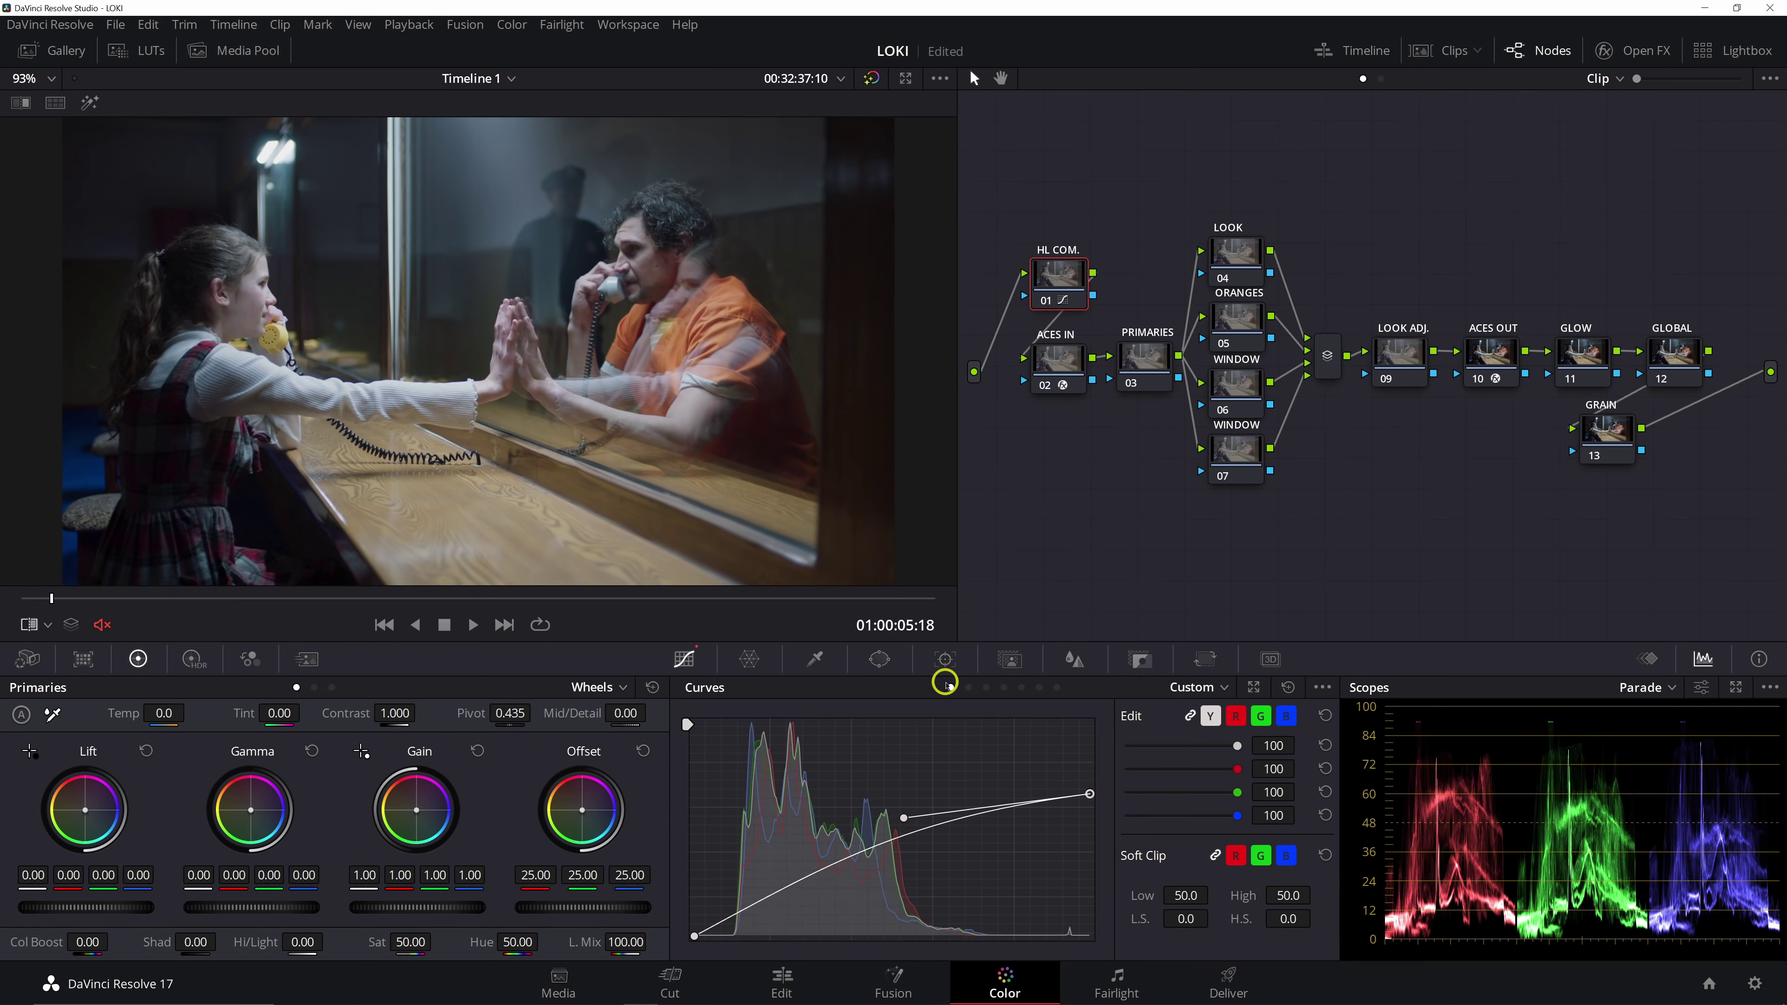
Toggle the HL COM. node off and on to compare the highlights with and without compression
{"action": "key", "text": "ctrl+d"}
{"action": "key", "text": "ctrl+d"}
{"action": "key", "text": "ctrl+d"}
{"action": "key", "text": "ctrl+d"}
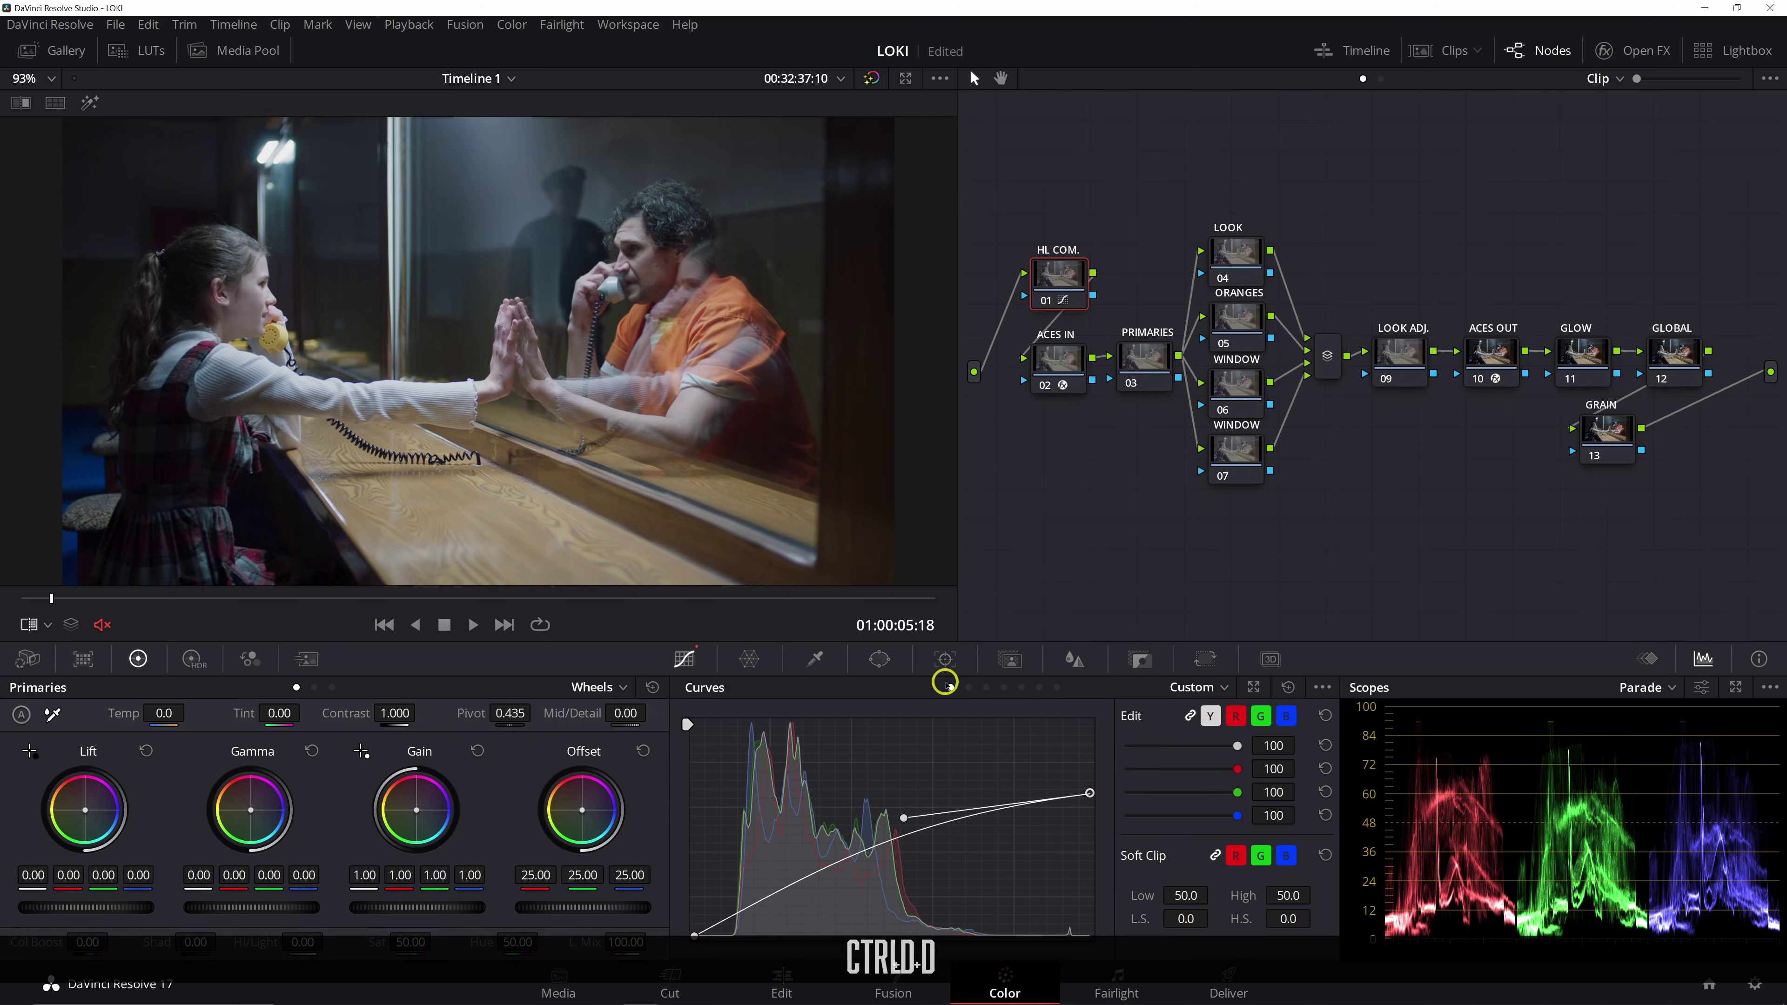
{"action": "key", "text": "ctrl+d"}
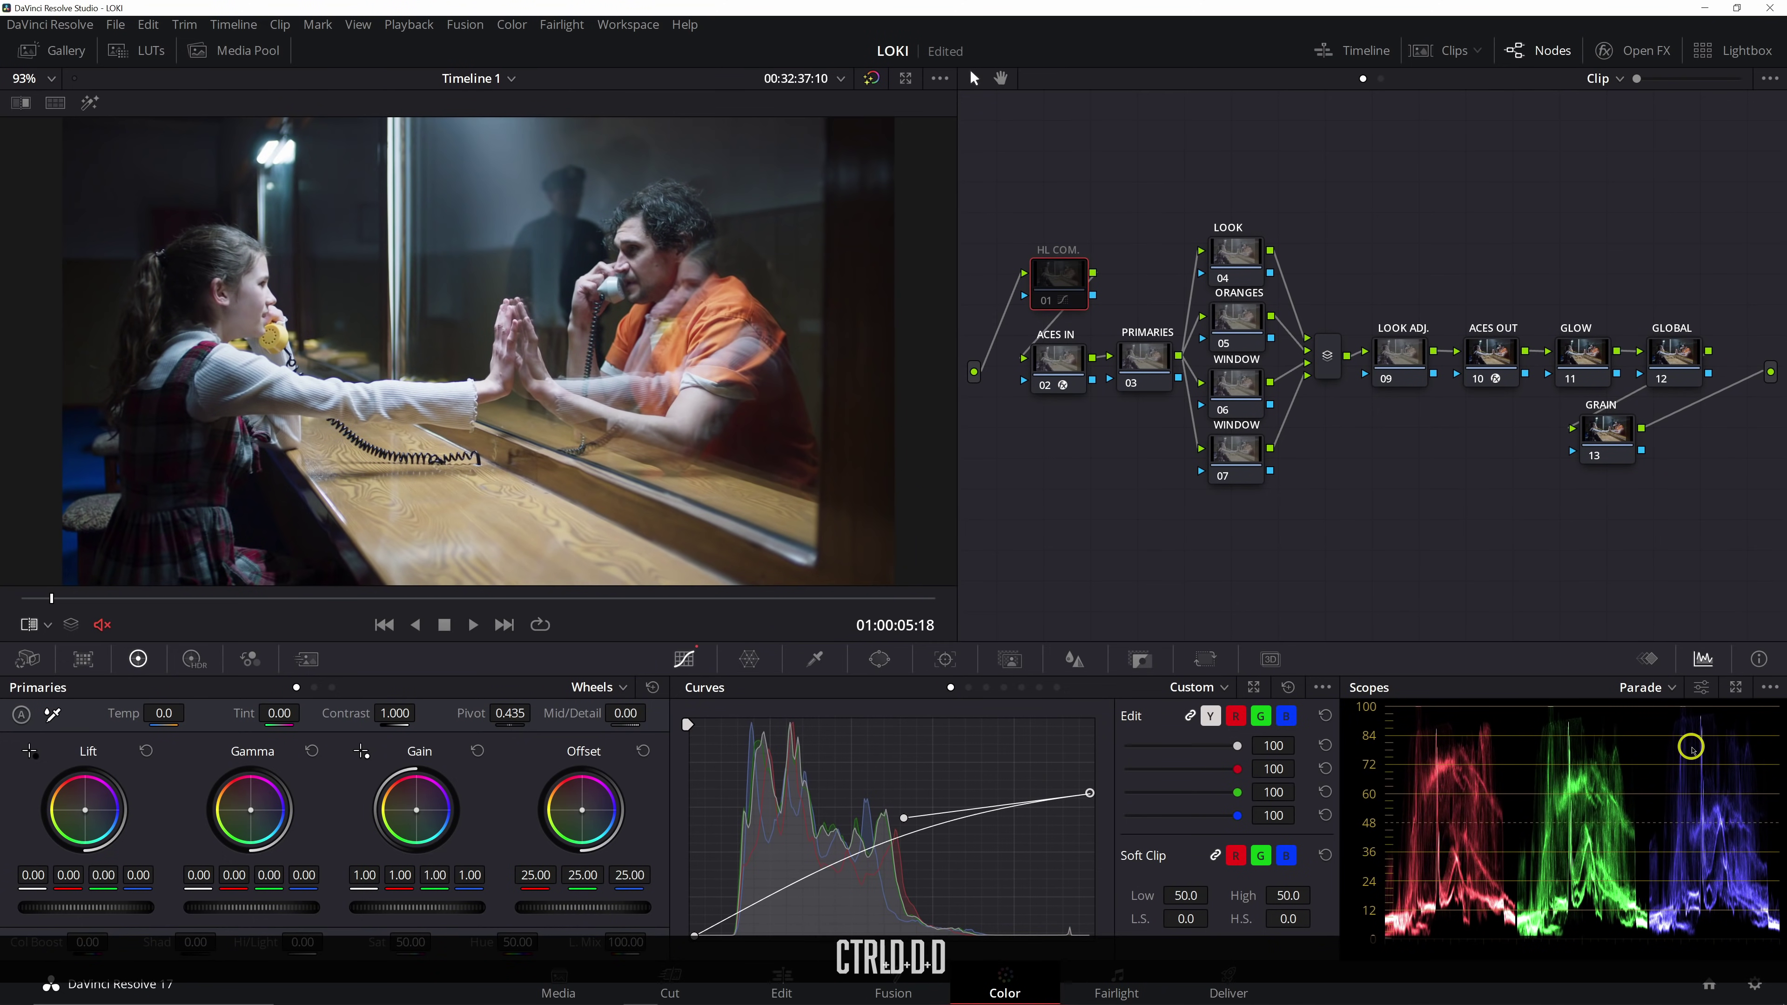
{"action": "key", "text": "ctrl+d"}
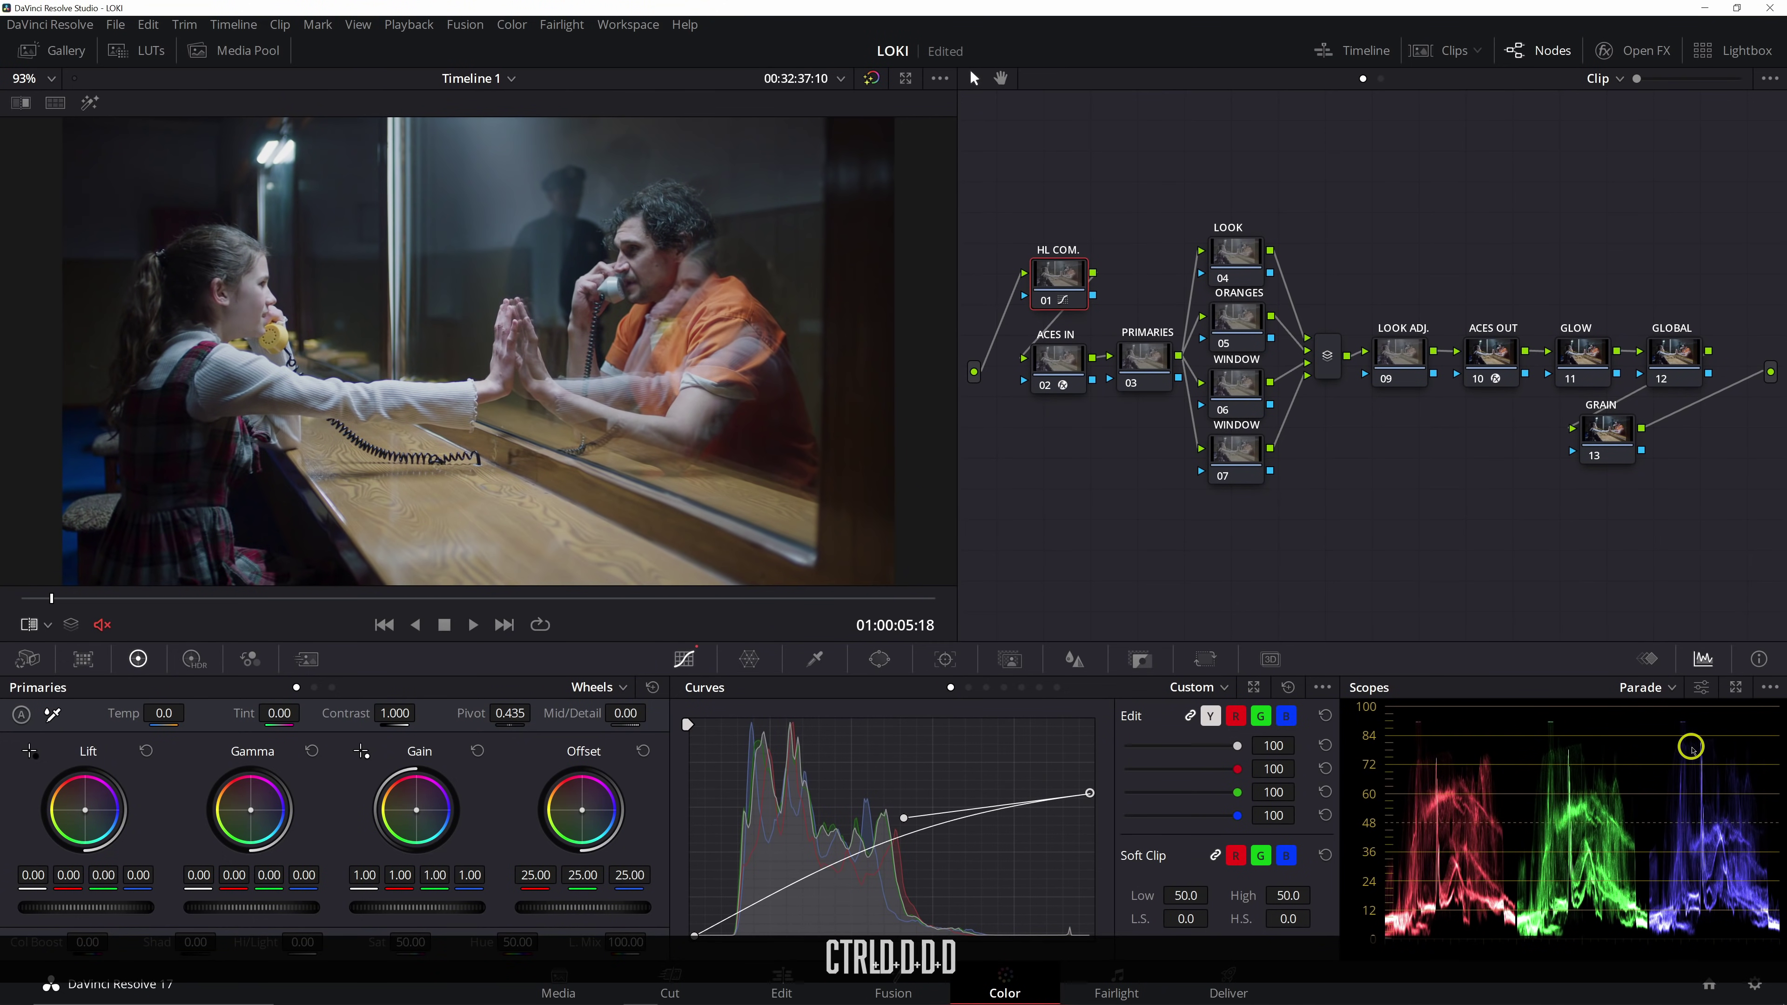
Select the PRIMARIES node and view its signal on the waveform and vectorscope, ending on the parade scope
{"action": "left_click", "coordinate": [1152, 353]}
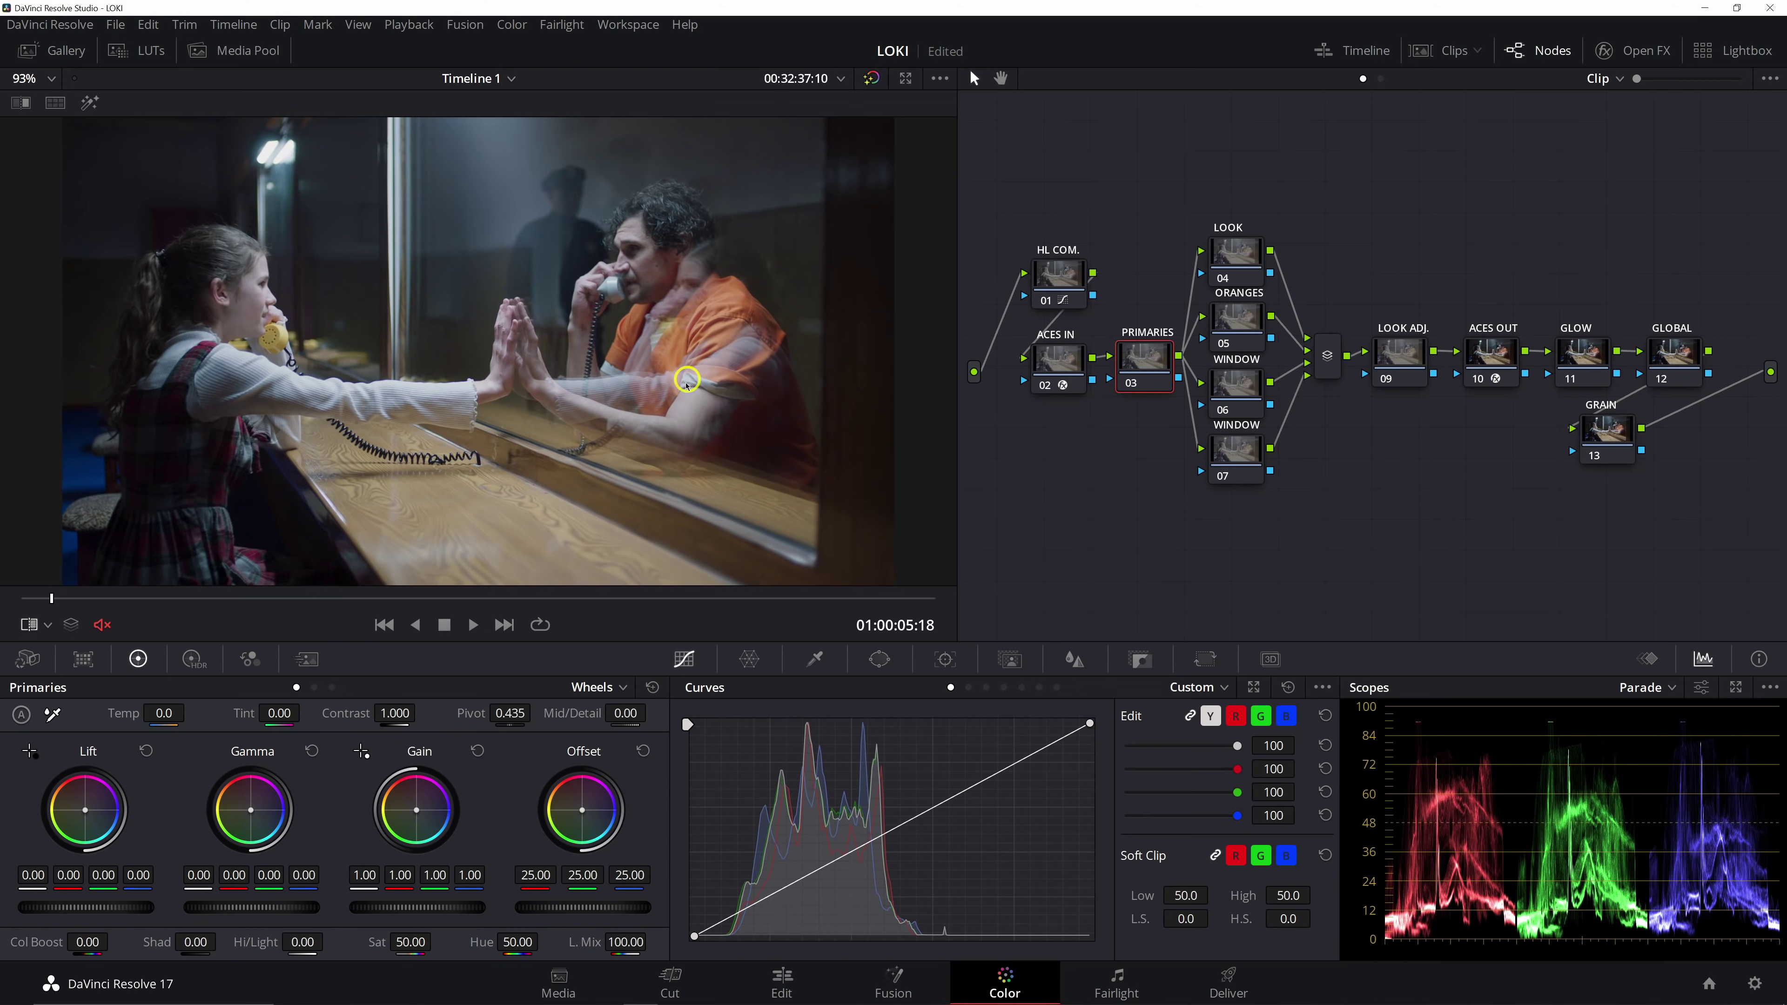
{"action": "left_click", "coordinate": [1653, 684]}
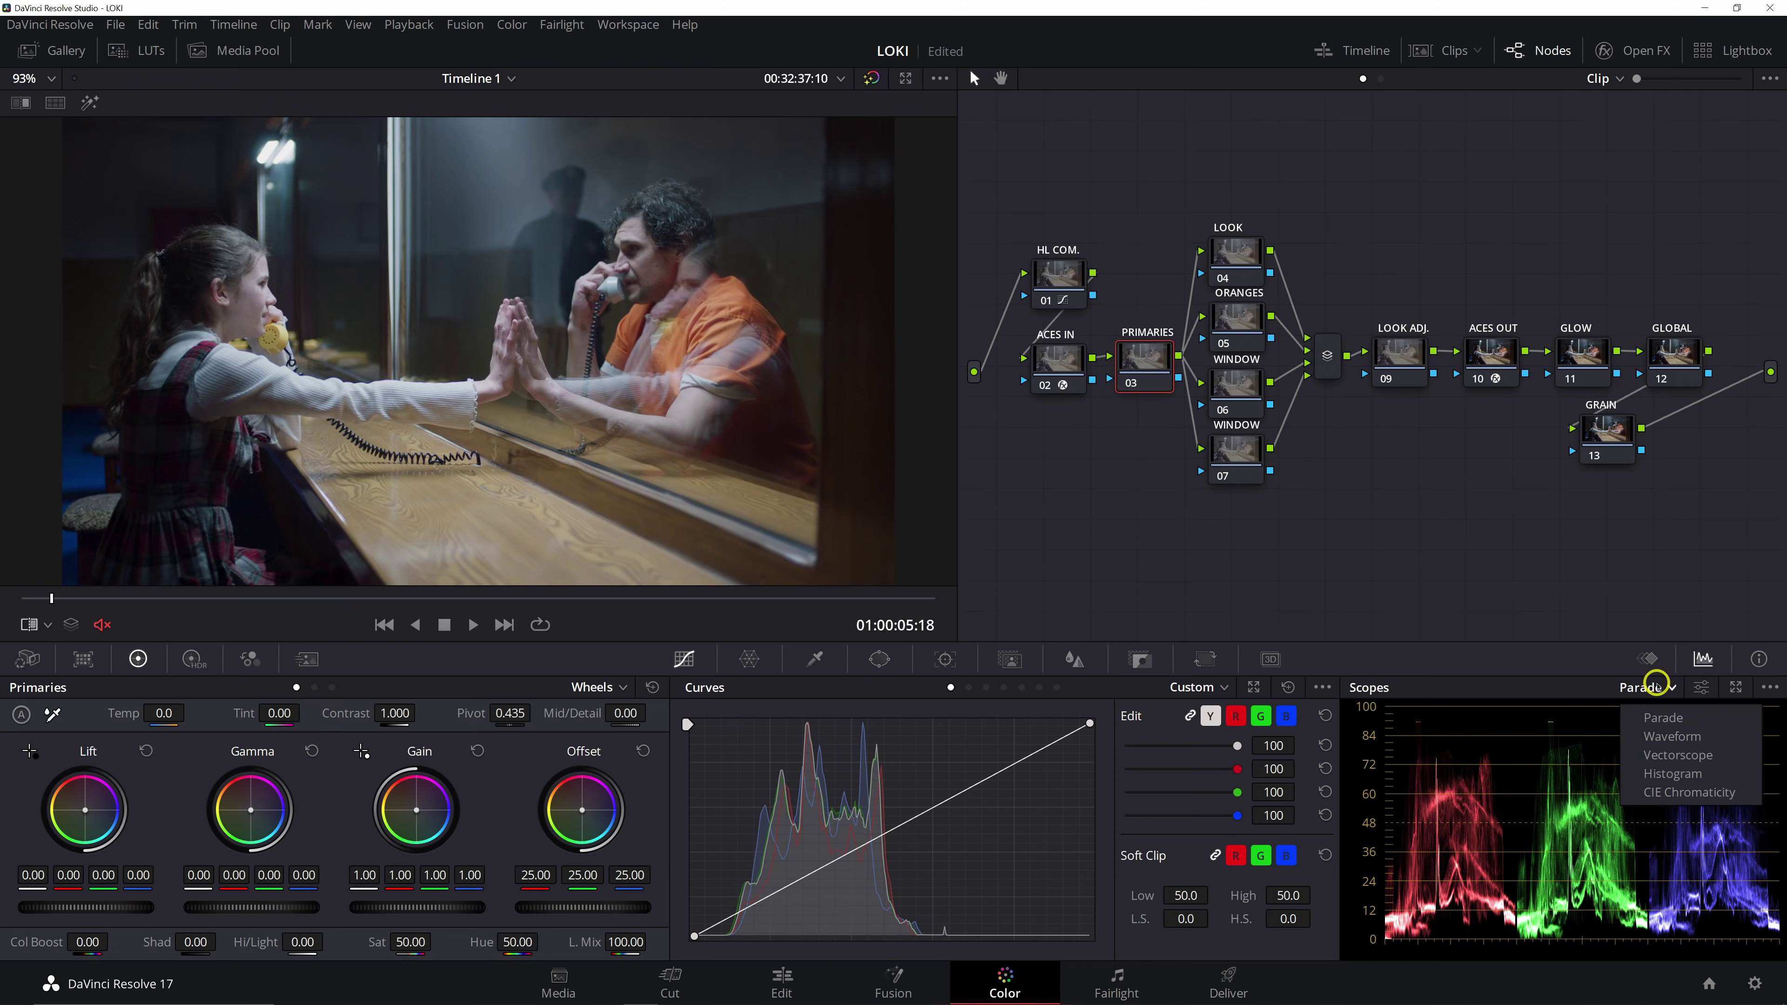
{"action": "left_click", "coordinate": [1668, 736]}
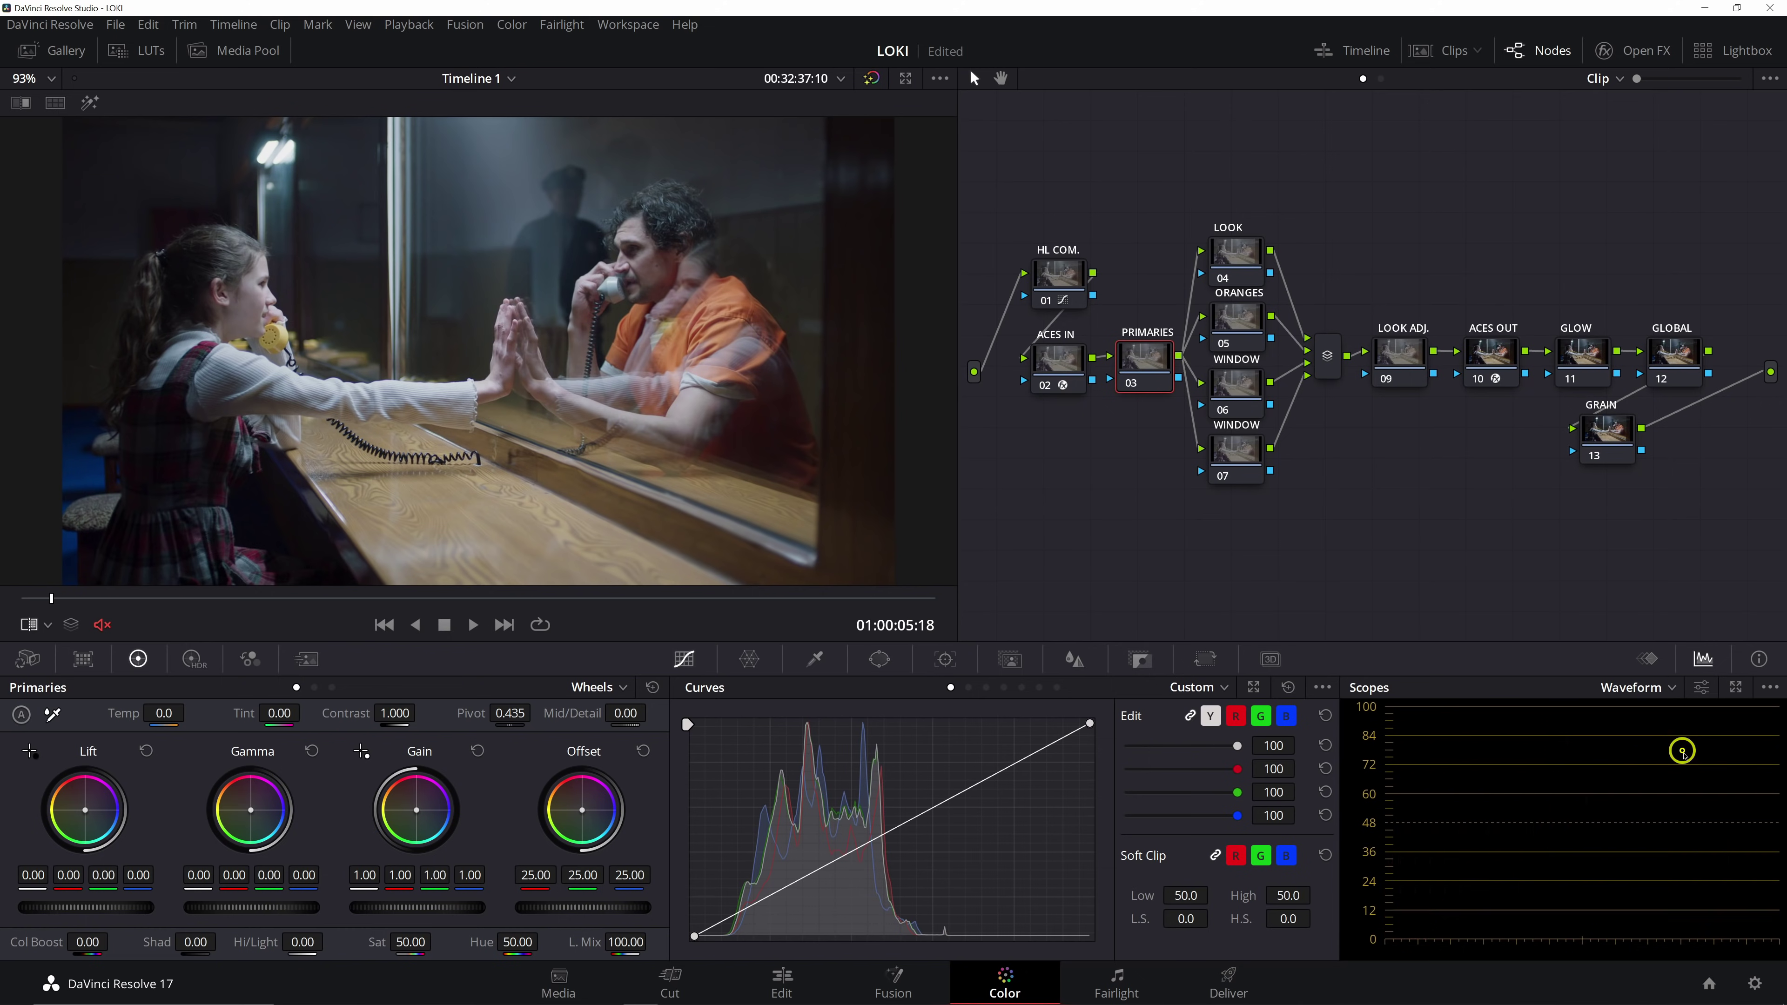
{"action": "left_click", "coordinate": [1648, 688]}
{"action": "left_click", "coordinate": [1659, 755]}
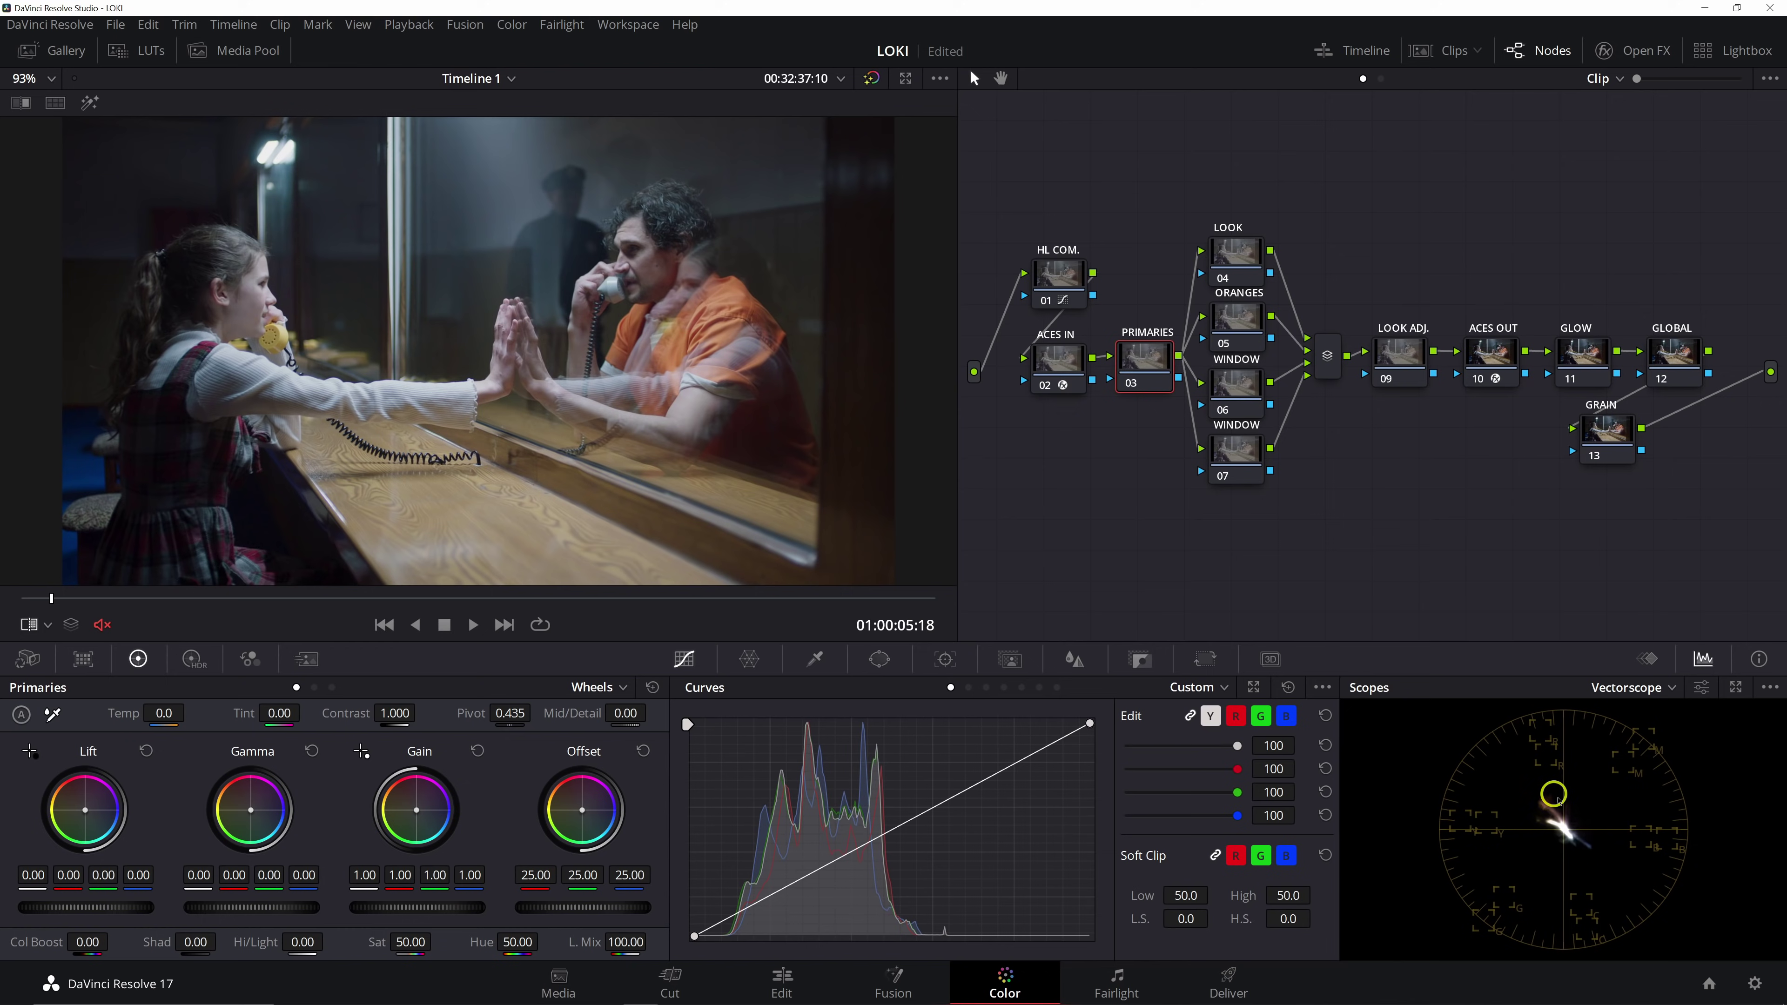
{"action": "left_click", "coordinate": [1643, 697]}
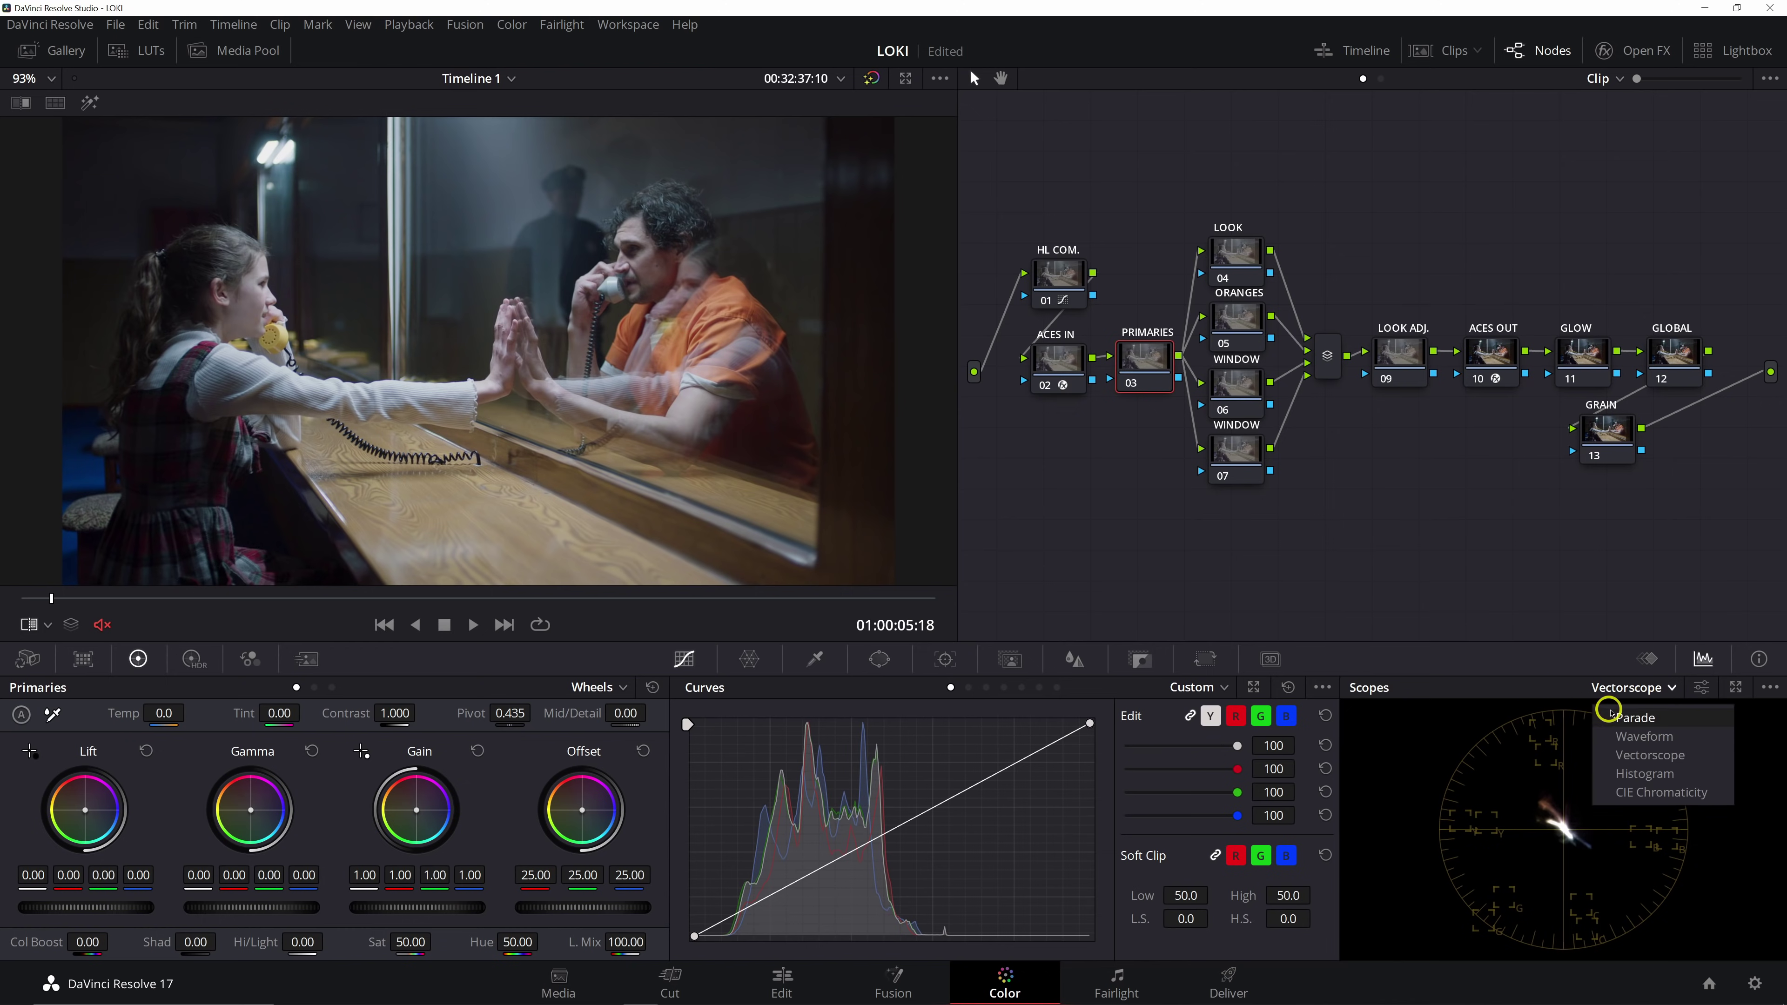
{"action": "left_click", "coordinate": [1633, 722]}
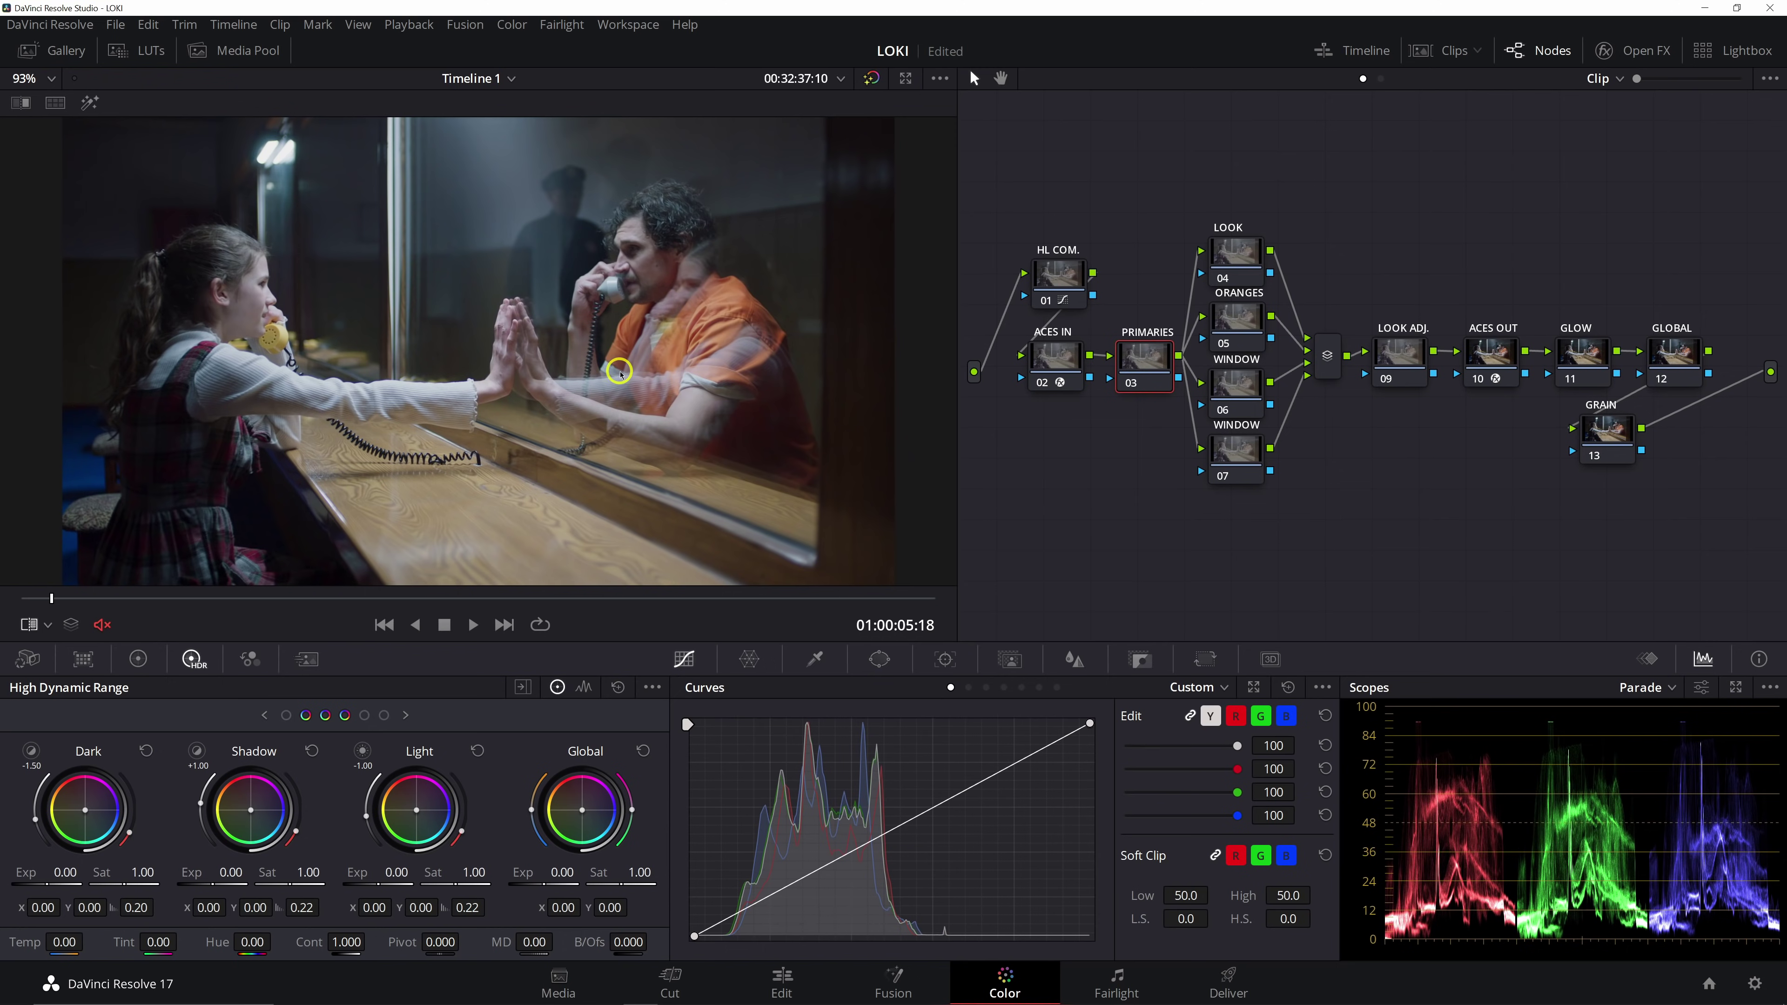
Inspect the High Dynamic Range palette's colour space and gamma options without changing them
{"action": "left_click", "coordinate": [652, 687]}
{"action": "mouse_move", "coordinate": [709, 854]}
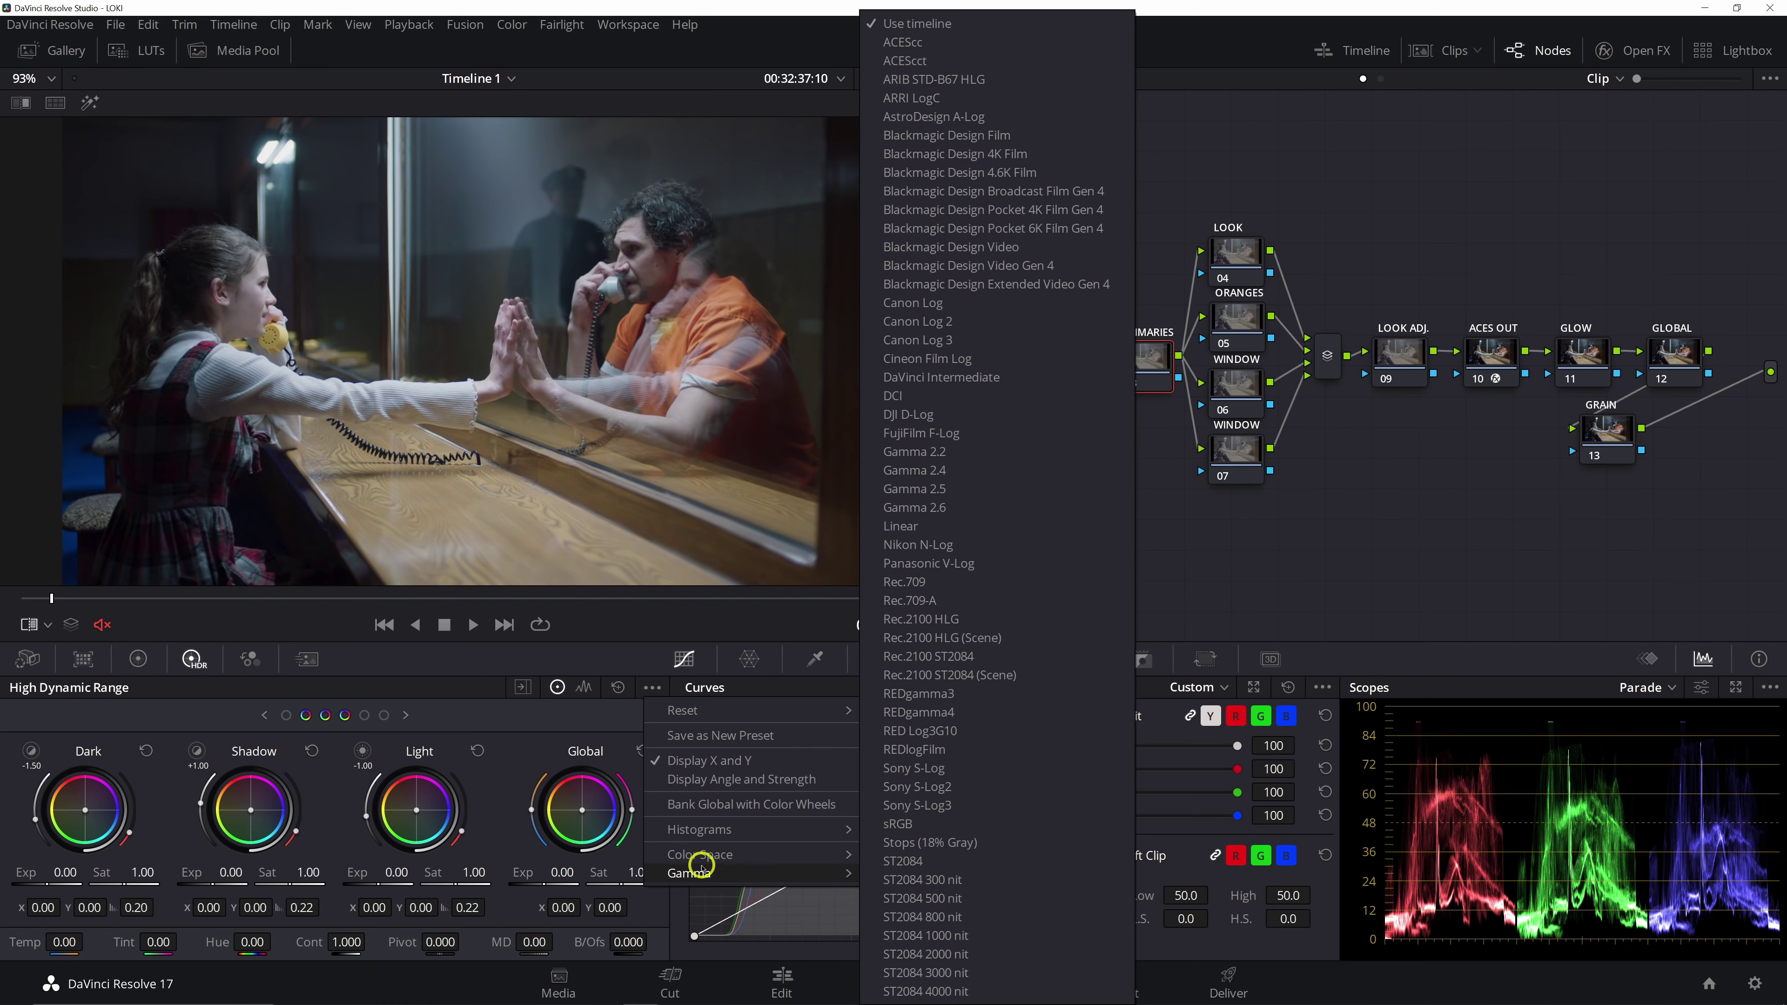
{"action": "left_click", "coordinate": [480, 725]}
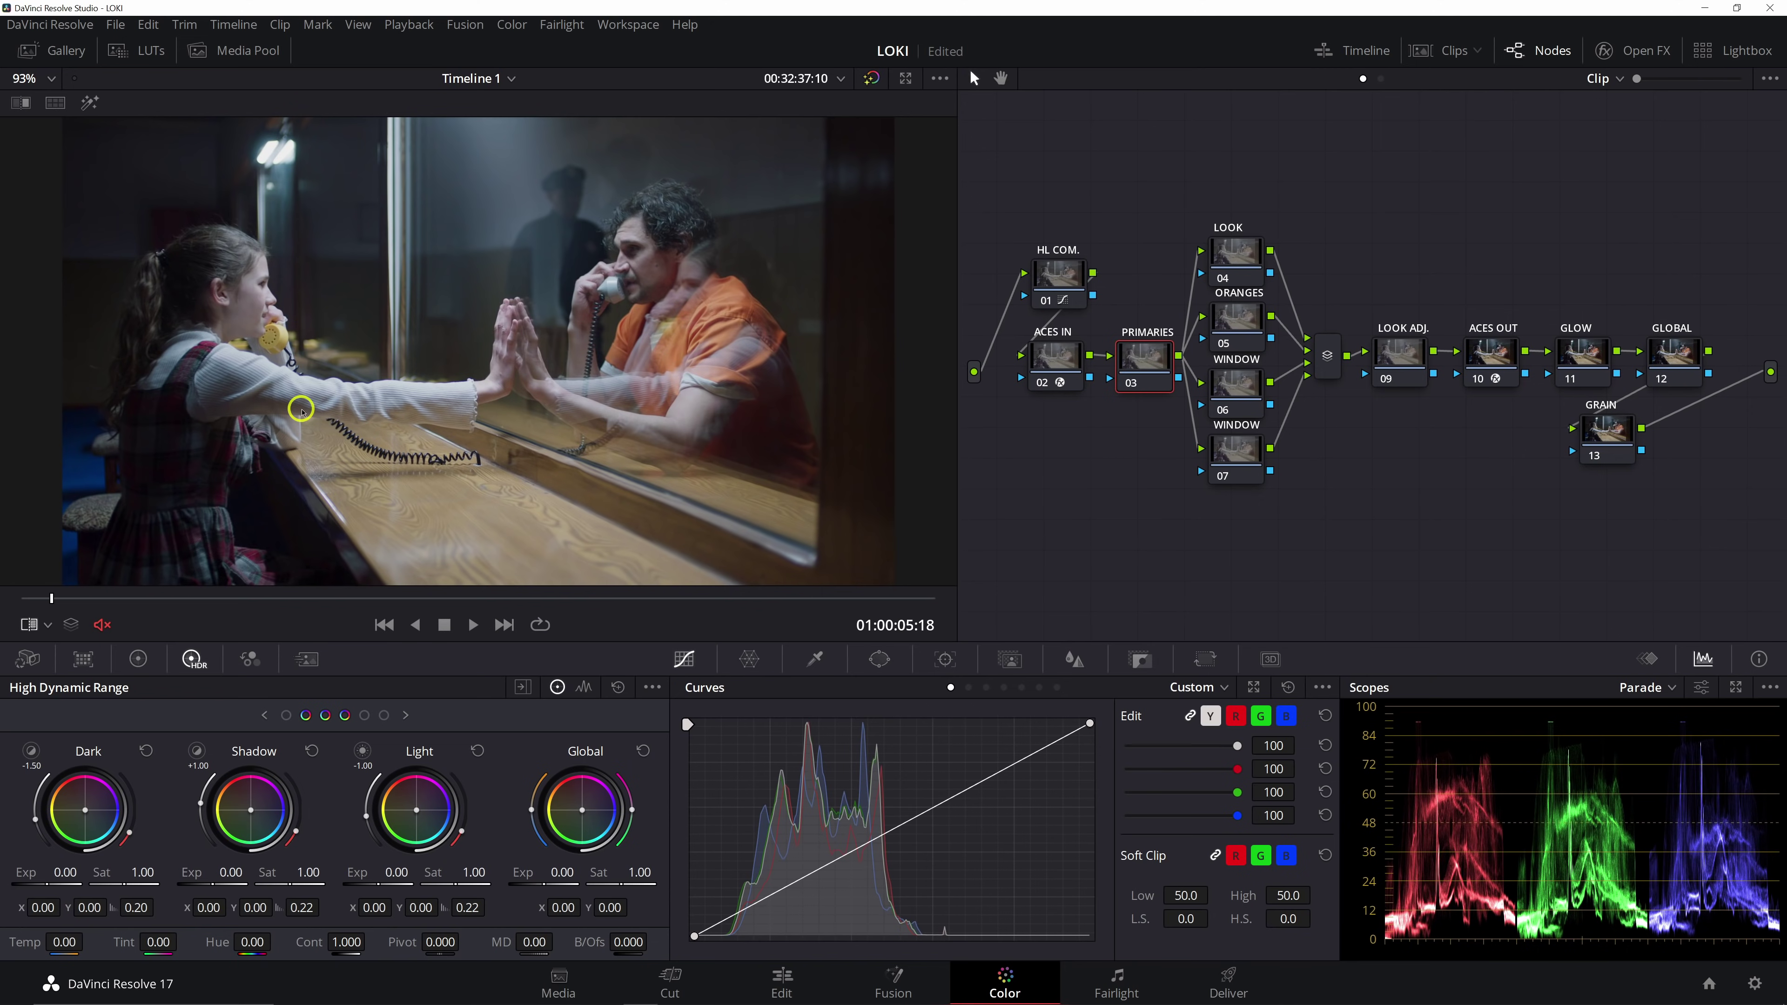
Show the shot side by side with the Loki reference still and enlarge the viewer to fit both images
{"action": "left_click", "coordinate": [47, 103]}
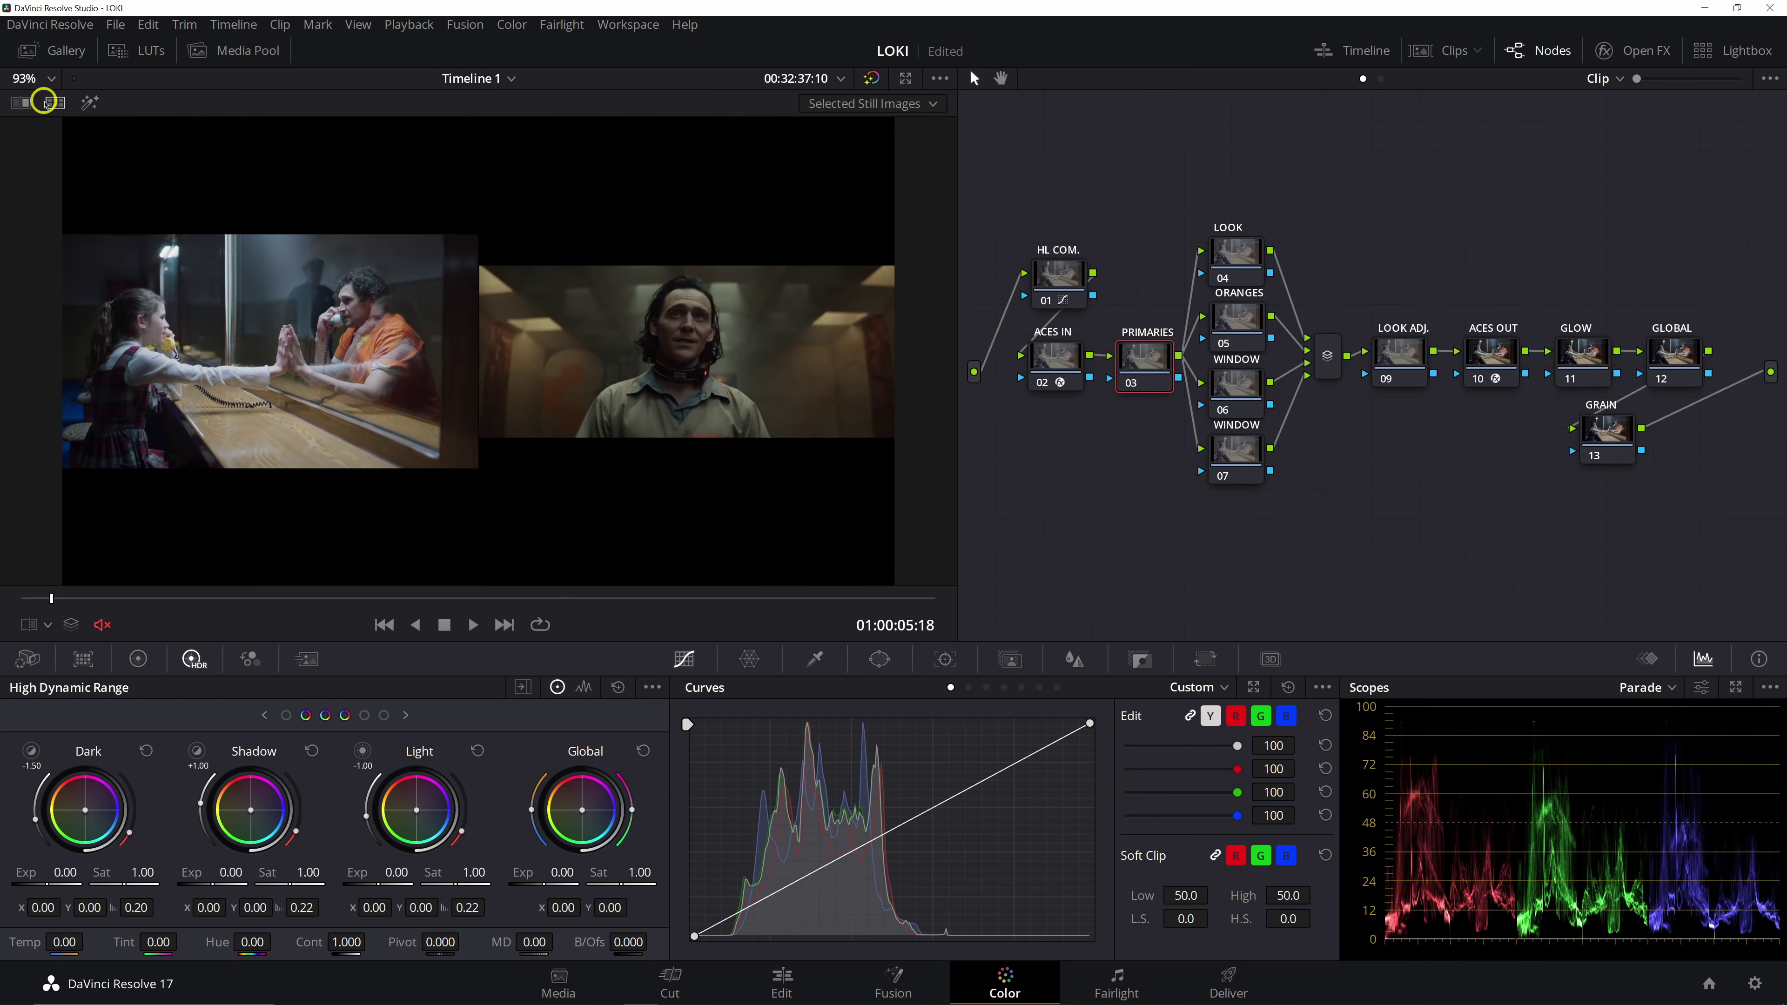
{"action": "scroll", "coordinate": [442, 302], "scroll_direction": "up", "scroll_amount": 2}
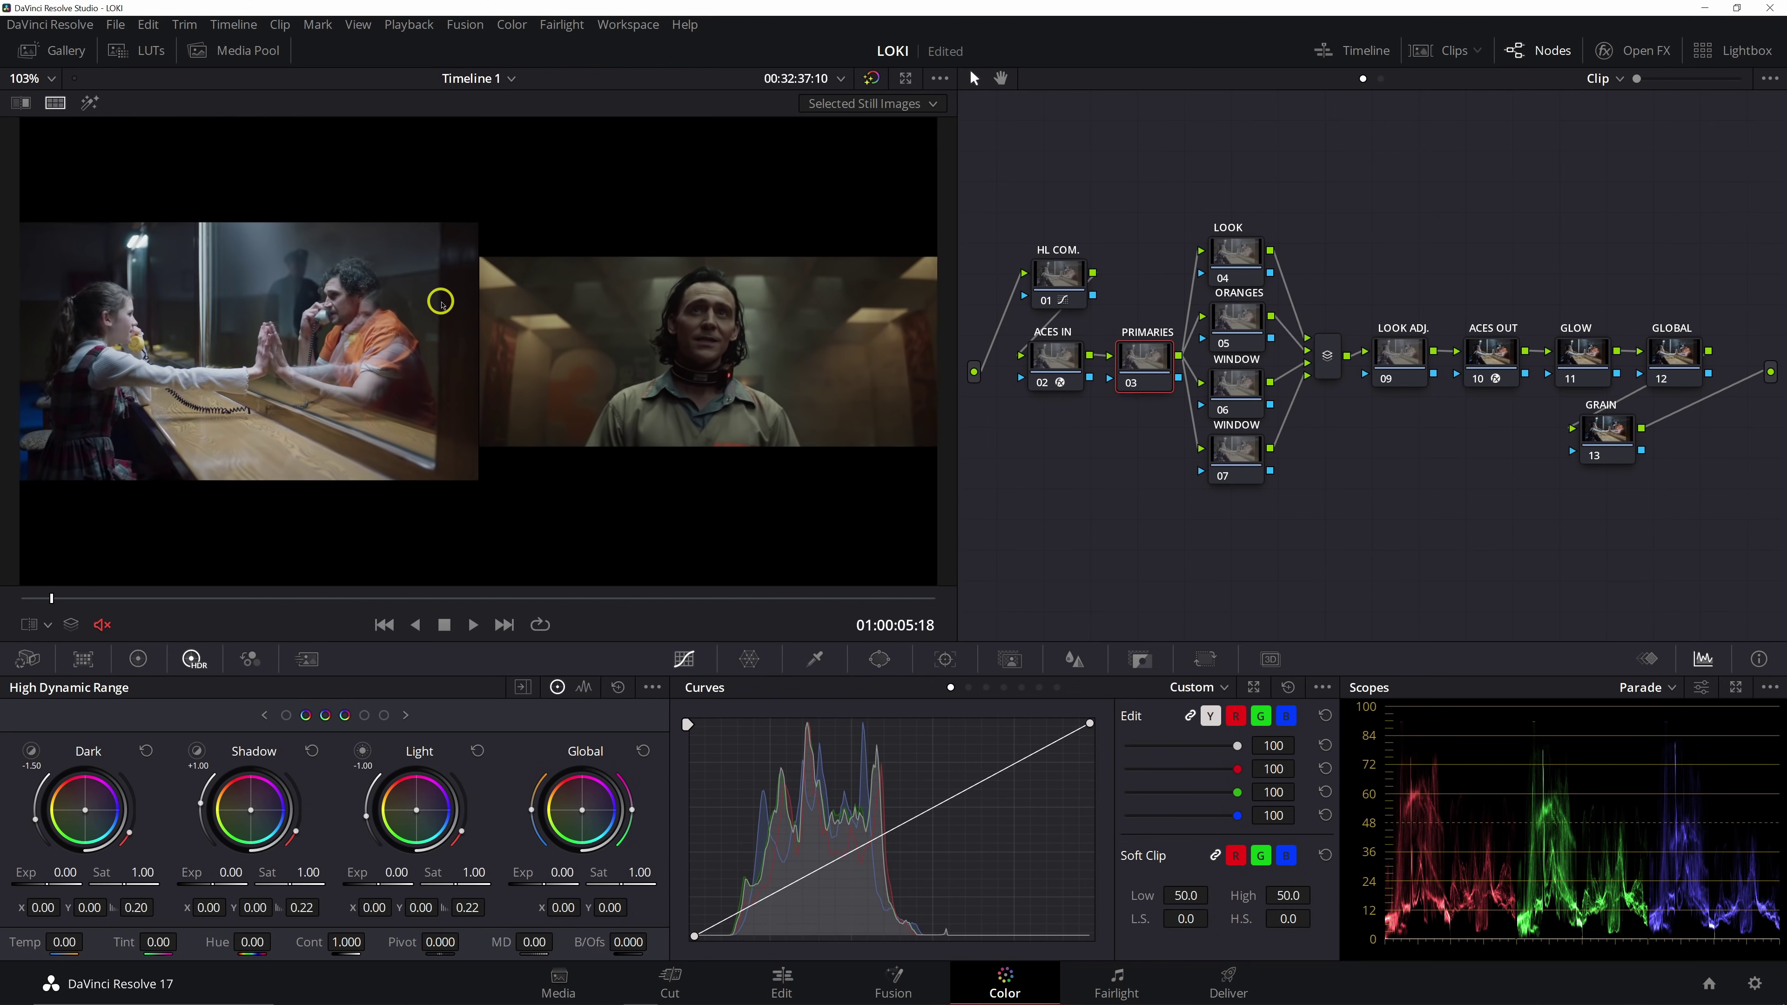
{"action": "left_click_drag", "start_coordinate": [956, 307], "coordinate": [1298, 316]}
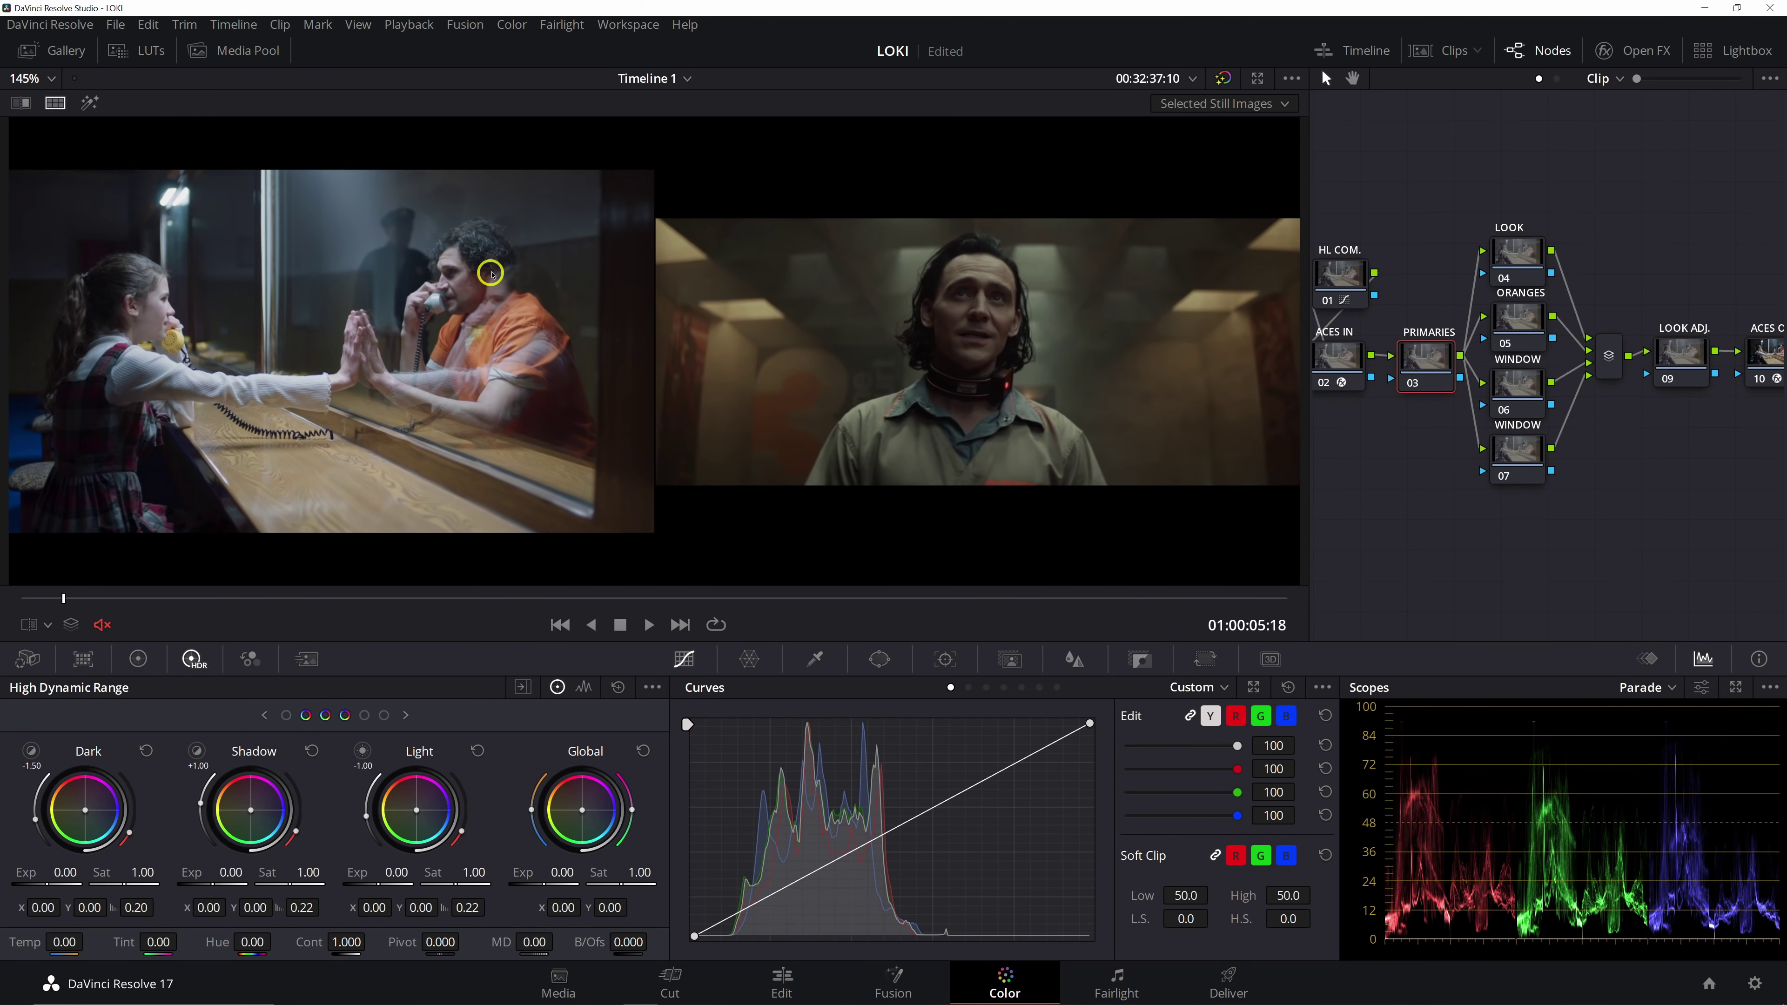
Warm the PRIMARIES node with an HDR temperature of 2158.4 and set its tint to -3.80
{"action": "left_click_drag", "start_coordinate": [46, 945], "coordinate": [103, 945]}
{"action": "left_click_drag", "start_coordinate": [268, 934], "coordinate": [1274, 874]}
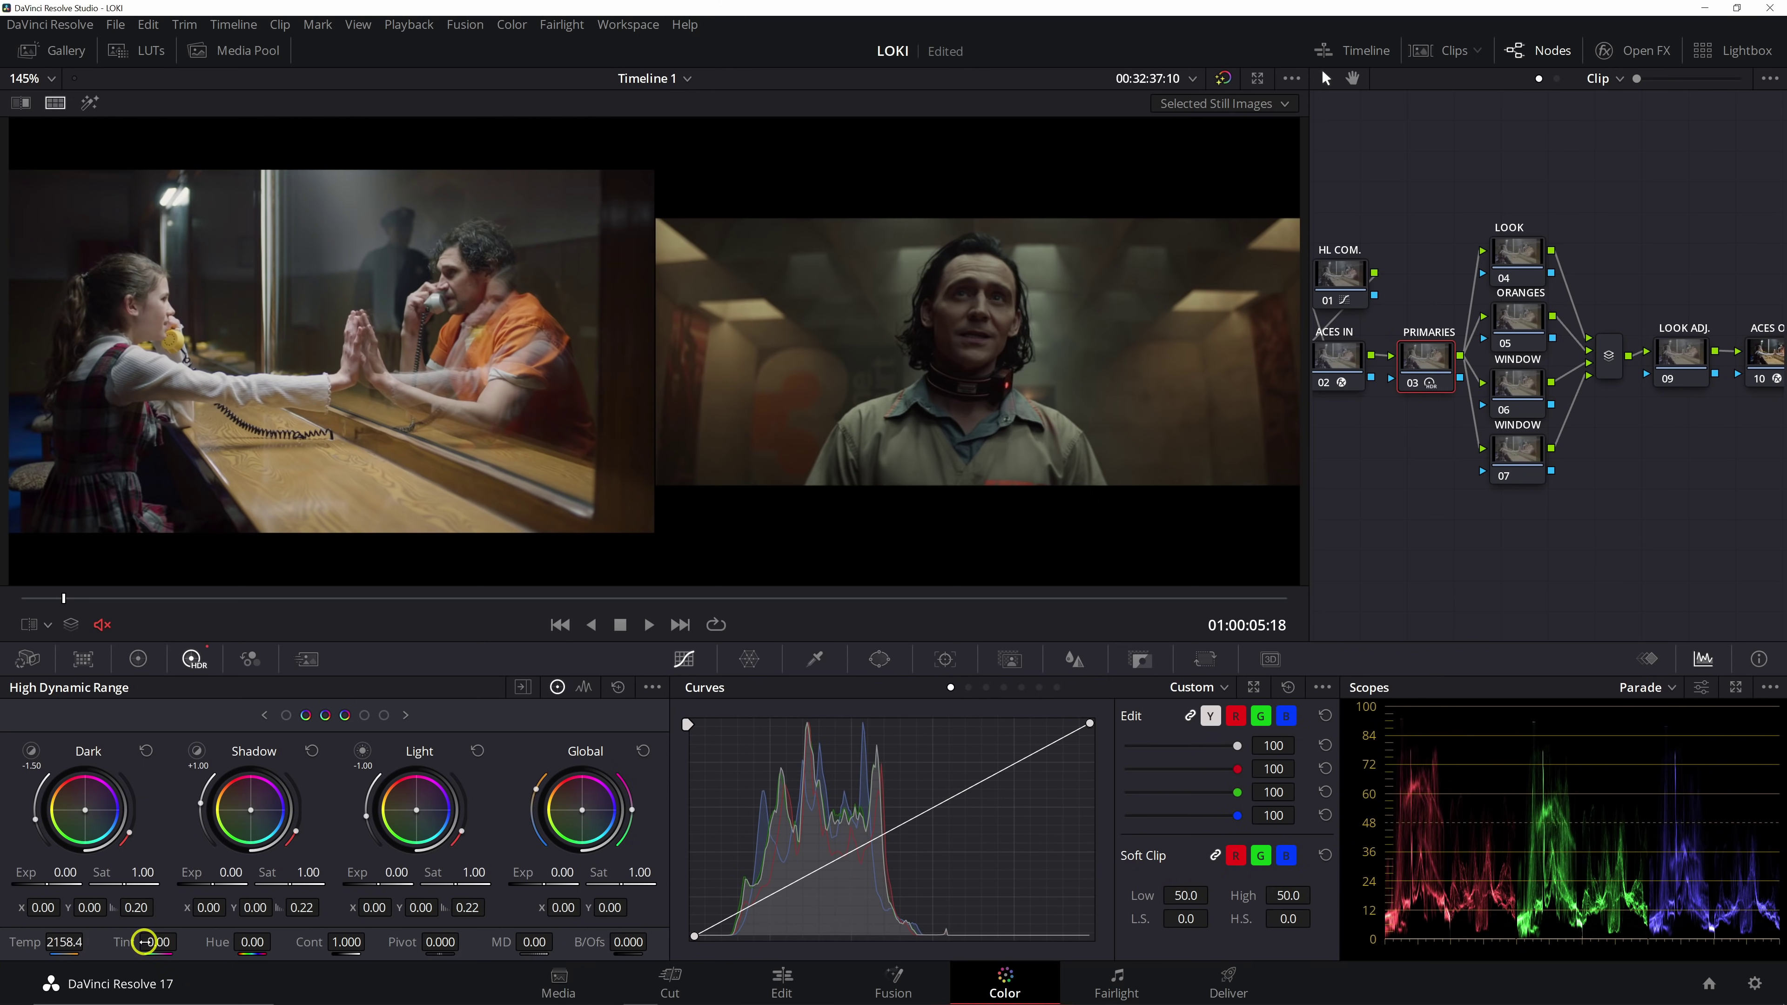
{"action": "left_click_drag", "start_coordinate": [147, 943], "coordinate": [58, 943]}
{"action": "left_click_drag", "start_coordinate": [870, 500], "coordinate": [933, 526]}
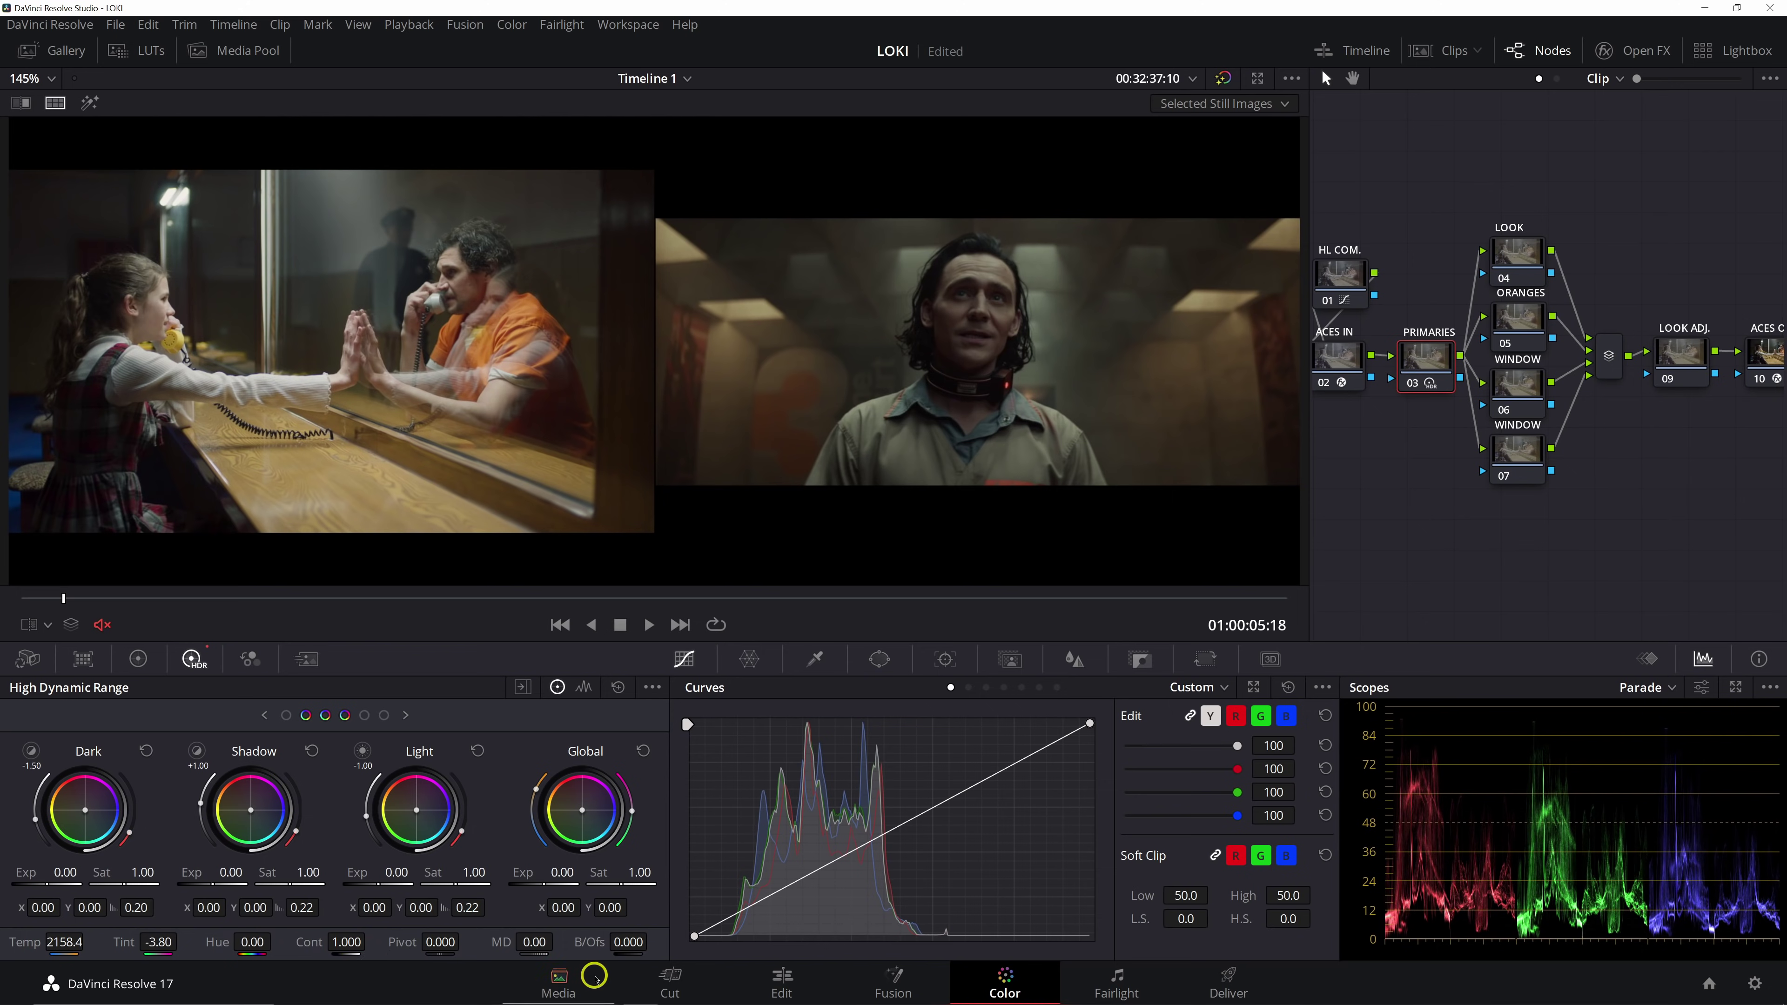
Toggle the PRIMARIES node off and on to compare the white balance correction against the Loki still
{"action": "key", "text": "ctrl+d"}
{"action": "key", "text": "ctrl+d"}
{"action": "key", "text": "ctrl+d"}
{"action": "key", "text": "ctrl+d"}
{"action": "key", "text": "ctrl+d"}
{"action": "key", "text": "ctrl+d"}
{"action": "key", "text": "ctrl+d"}
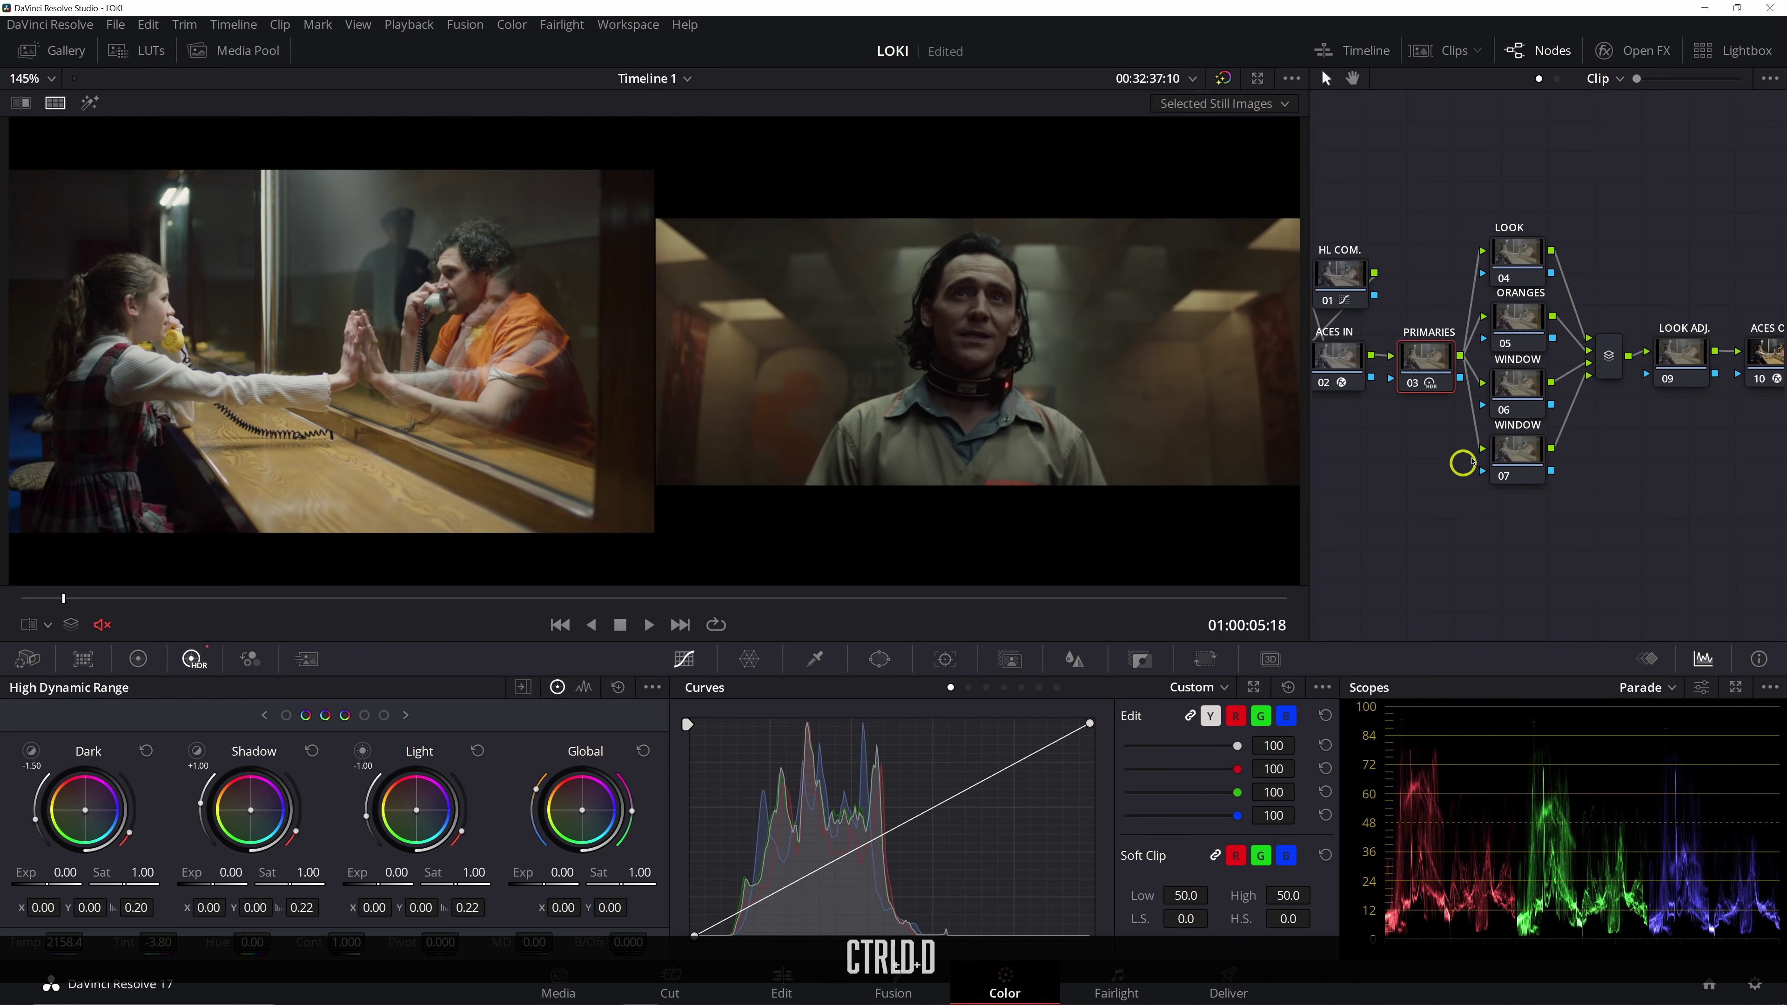
Rearrange the node tree more compactly, moving GLOW, GLOBAL and GRAIN beneath LOOK ADJ. and ACES OUT, and restore the wide viewer
{"action": "left_click", "coordinate": [1525, 252]}
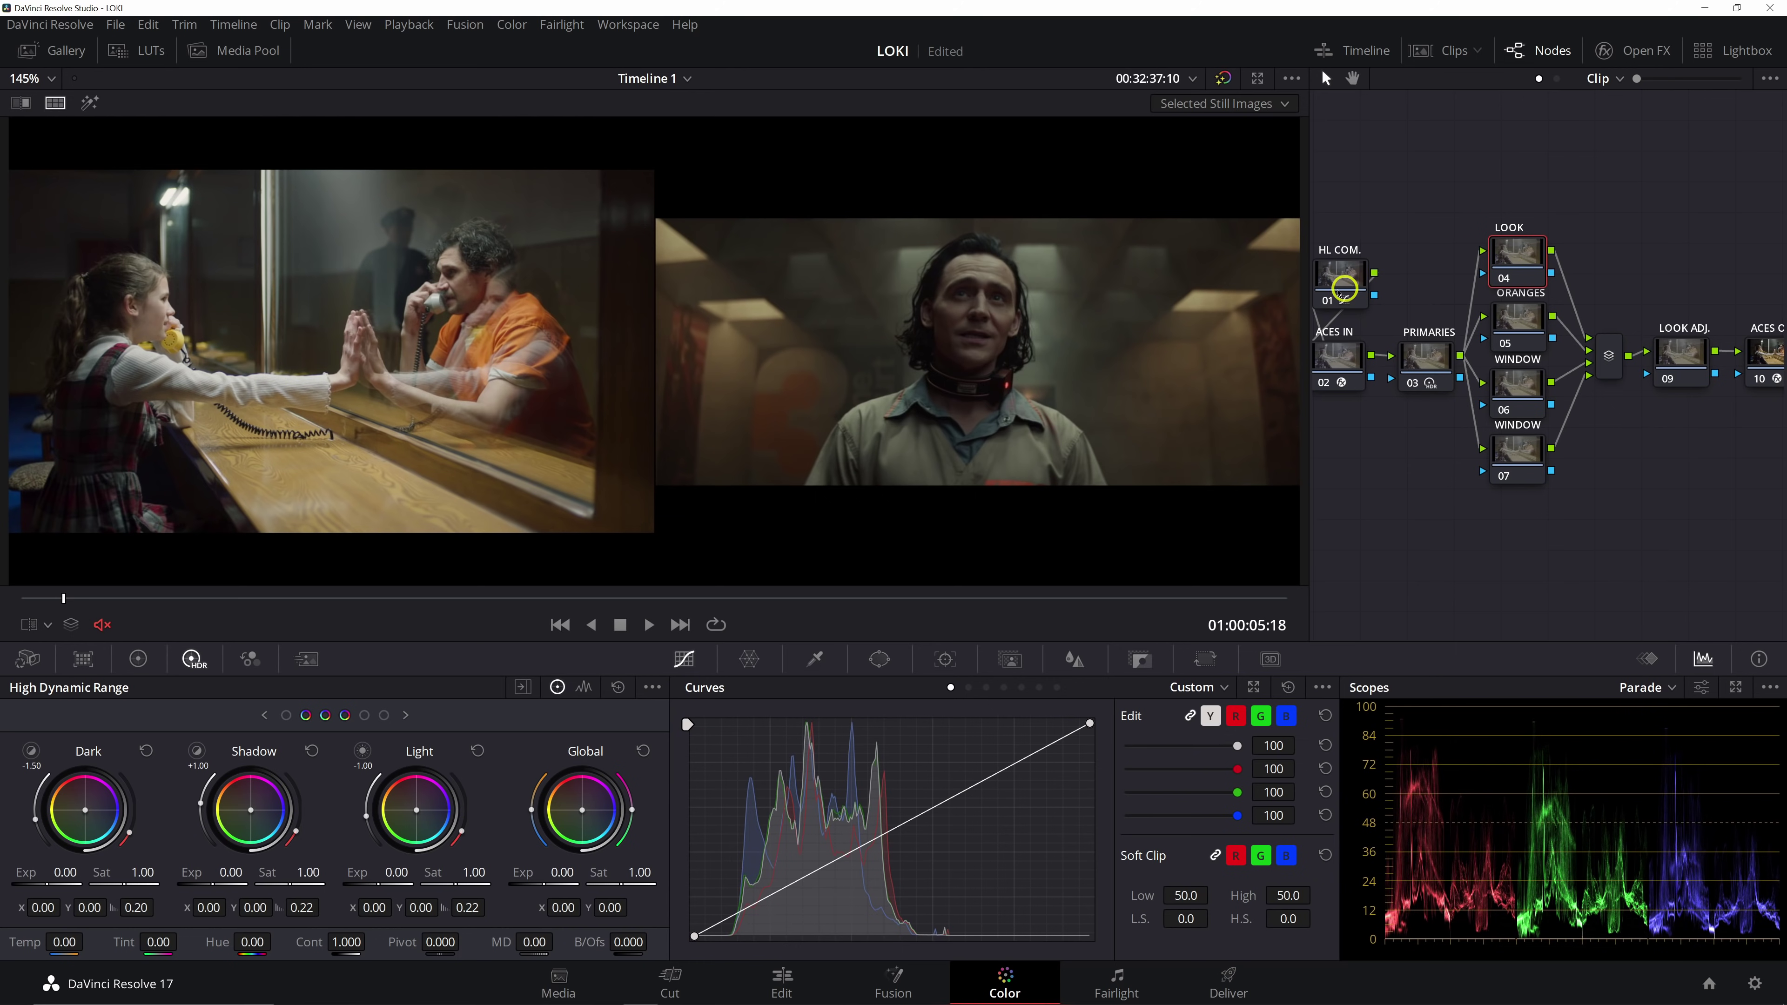
{"action": "left_click_drag", "start_coordinate": [1306, 302], "coordinate": [915, 320]}
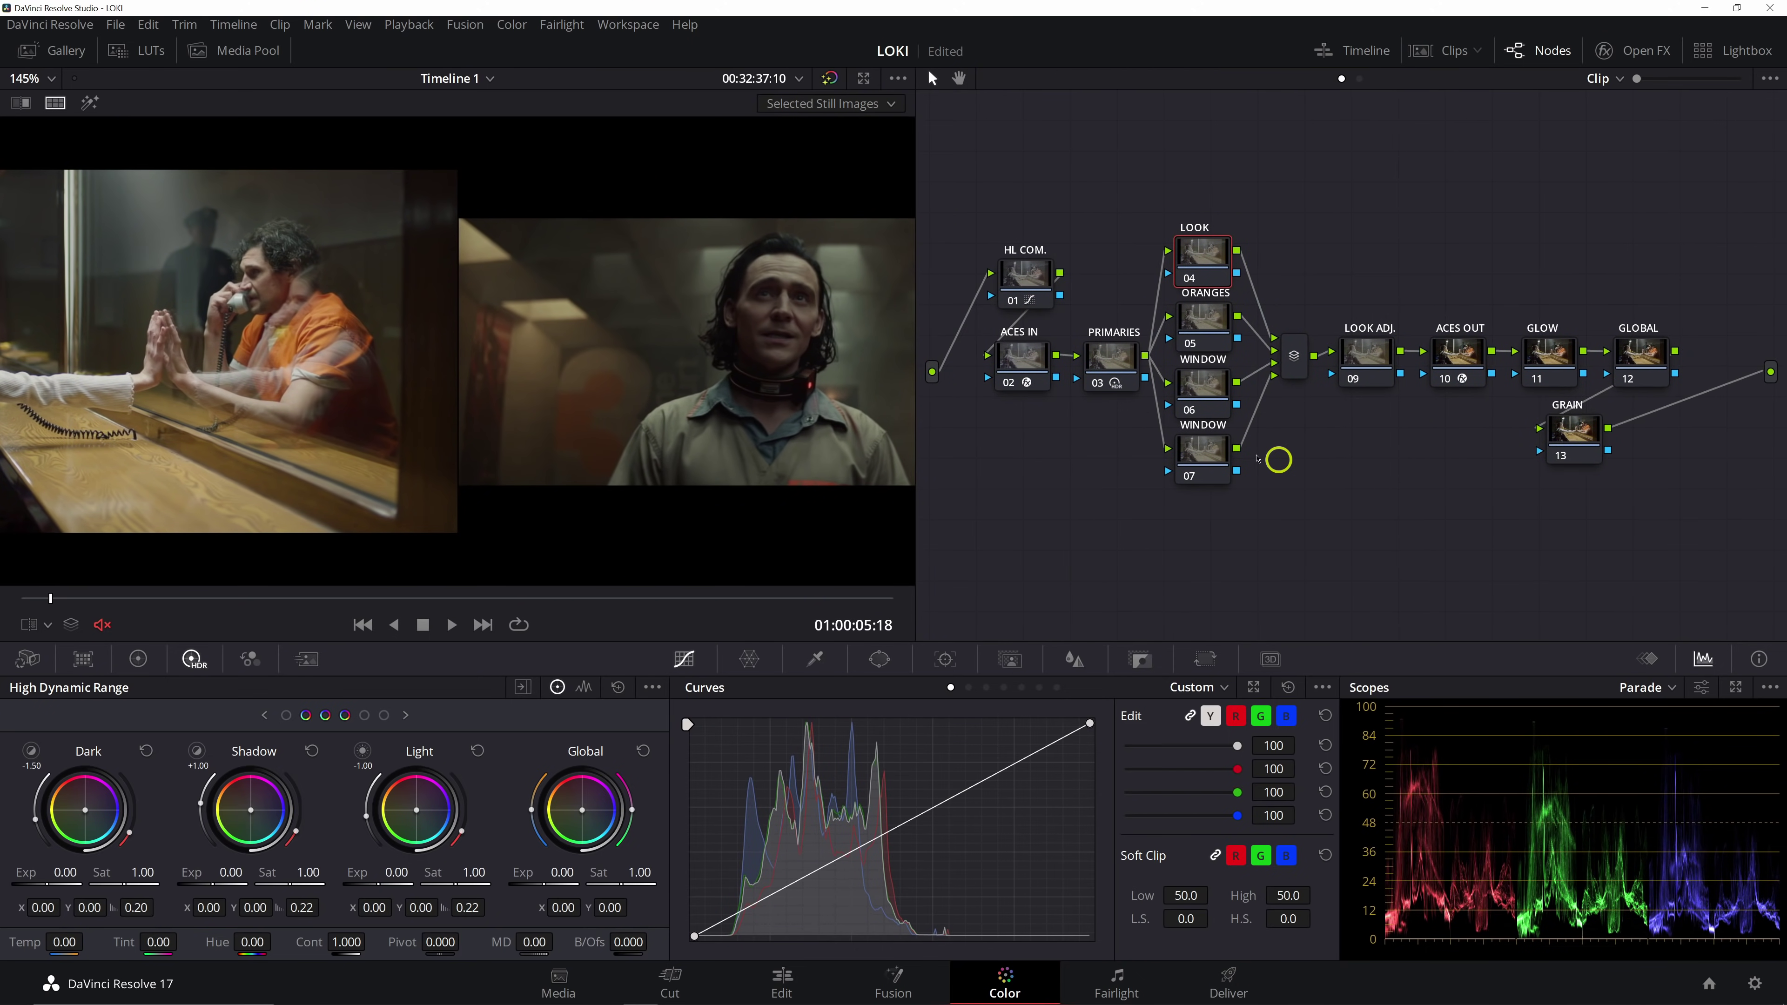
{"action": "left_click_drag", "start_coordinate": [1006, 213], "coordinate": [1033, 364]}
{"action": "left_click_drag", "start_coordinate": [1185, 191], "coordinate": [1300, 511]}
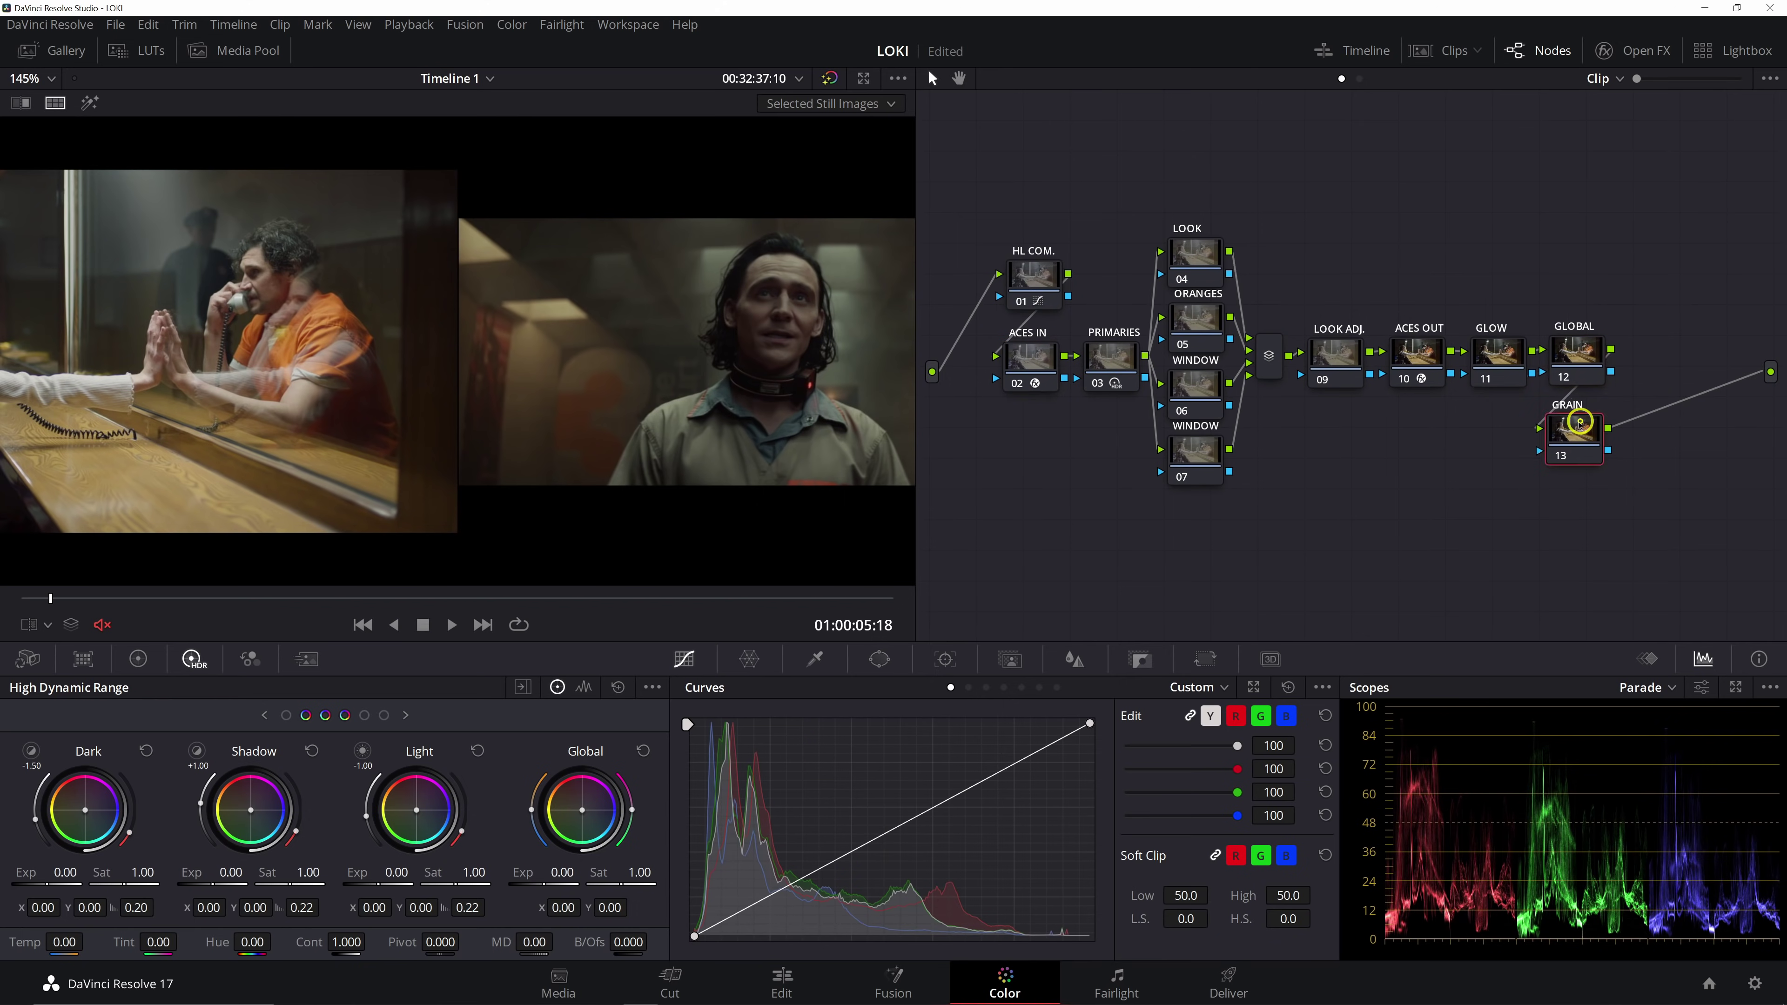
{"action": "left_click", "coordinate": [1405, 431]}
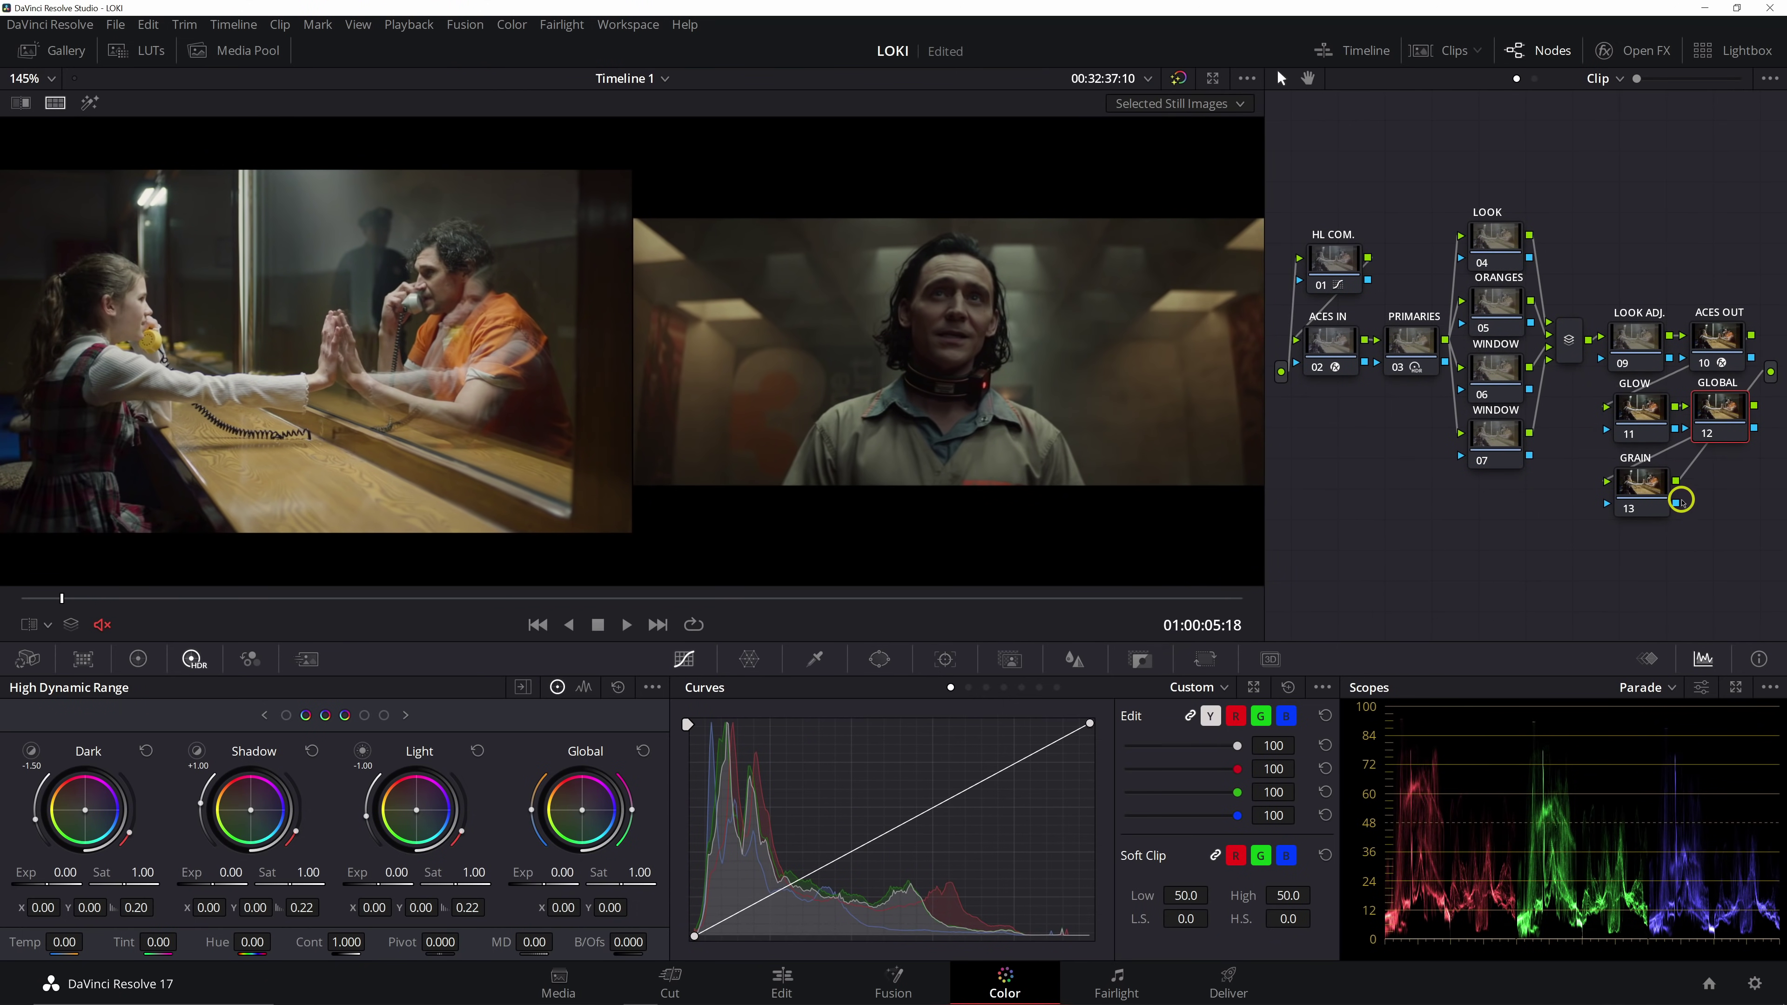
{"action": "left_click", "coordinate": [1622, 559]}
On the LOOK node, set the primary wheels to master gain 0.96, gamma -0.01 and lift 0.01
{"action": "left_click", "coordinate": [1486, 238]}
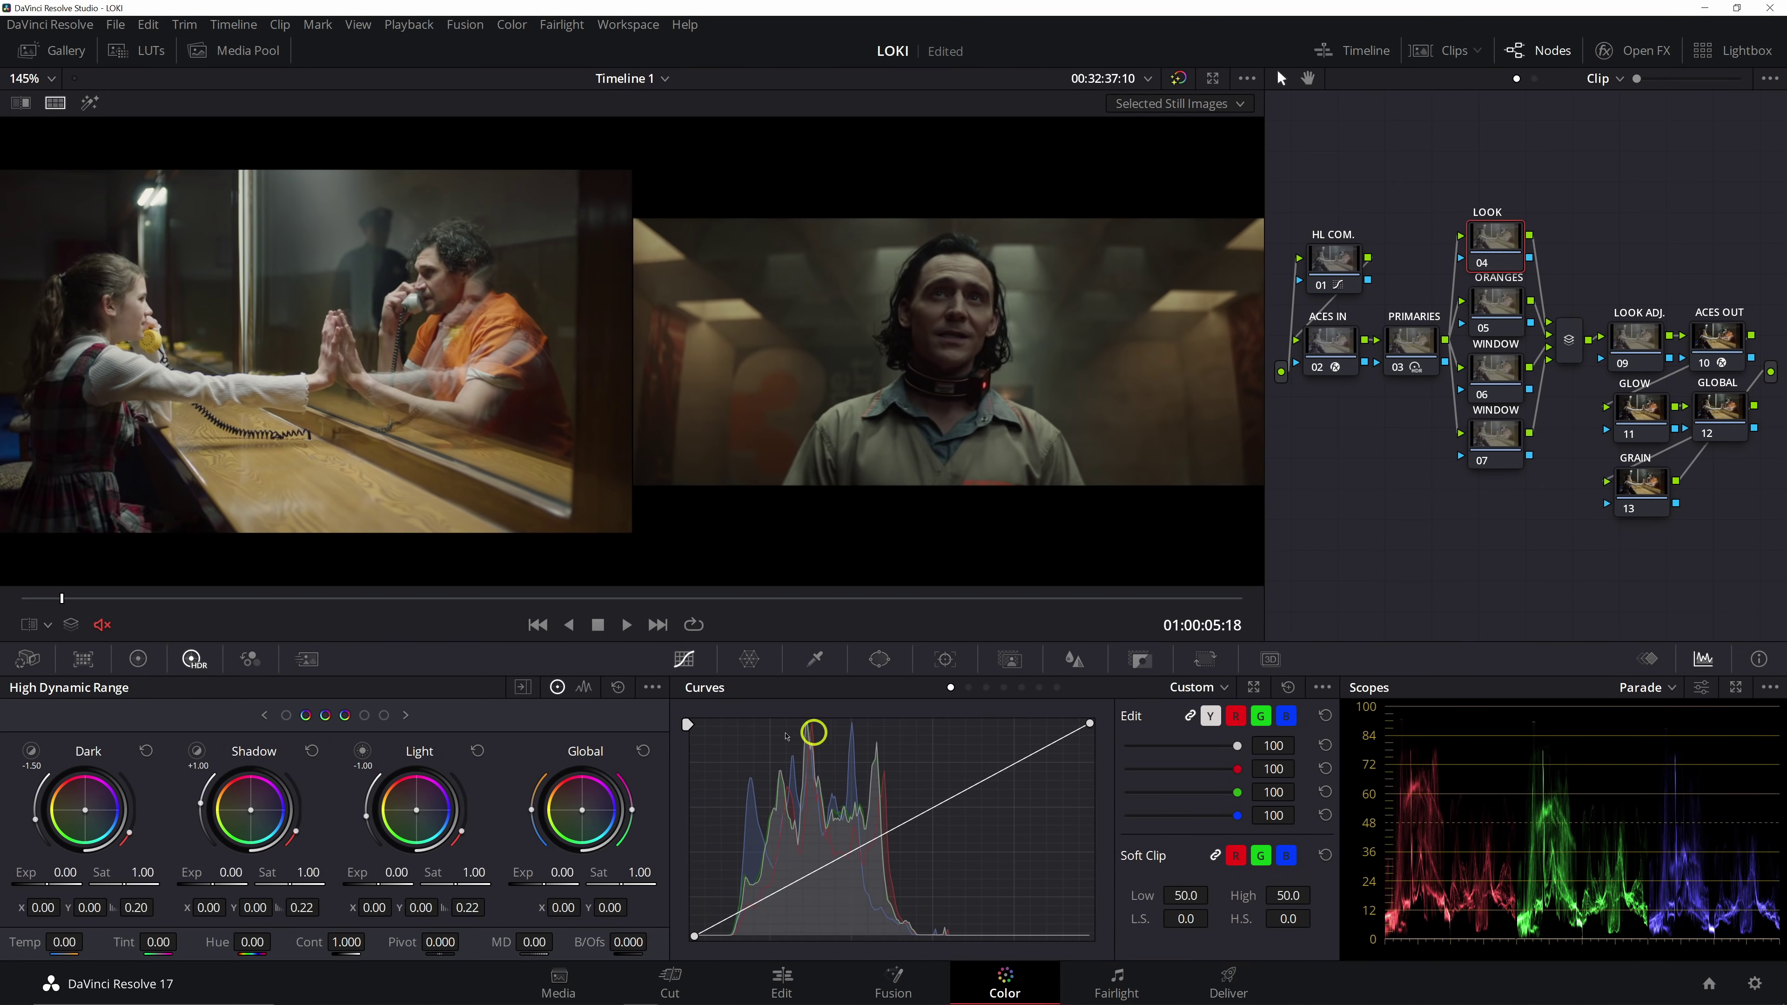
{"action": "left_click", "coordinate": [138, 659]}
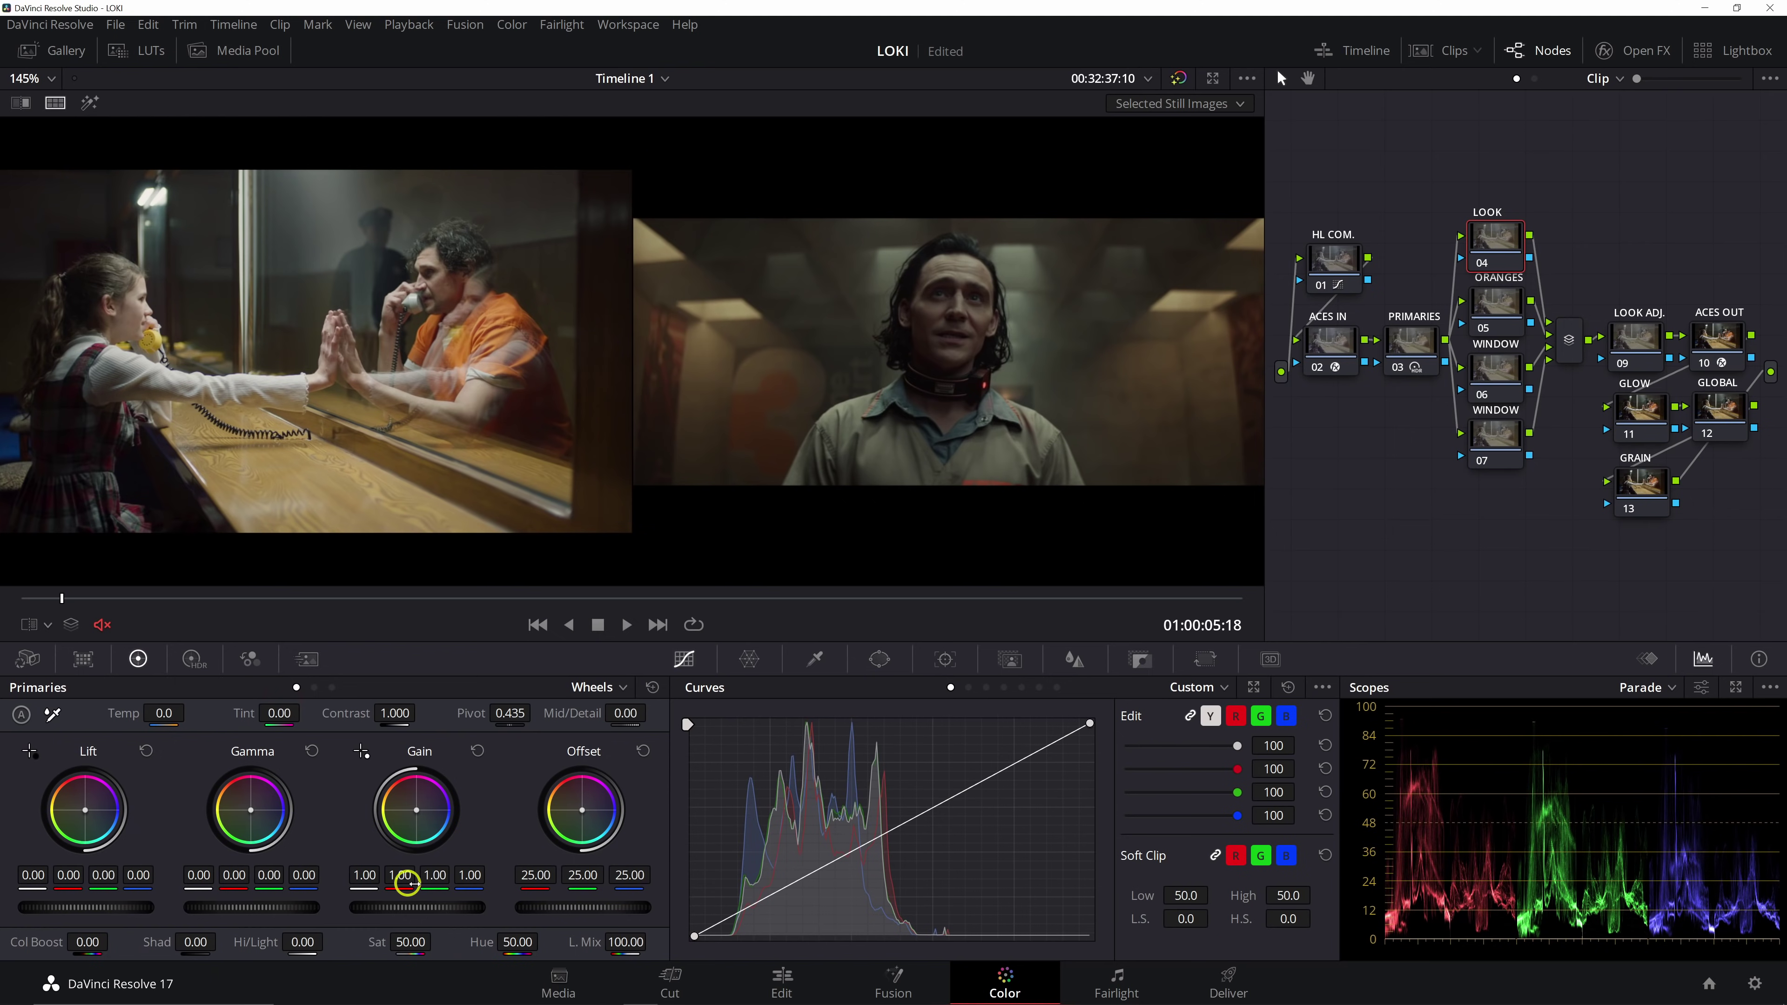
{"action": "left_click_drag", "start_coordinate": [467, 910], "coordinate": [414, 911]}
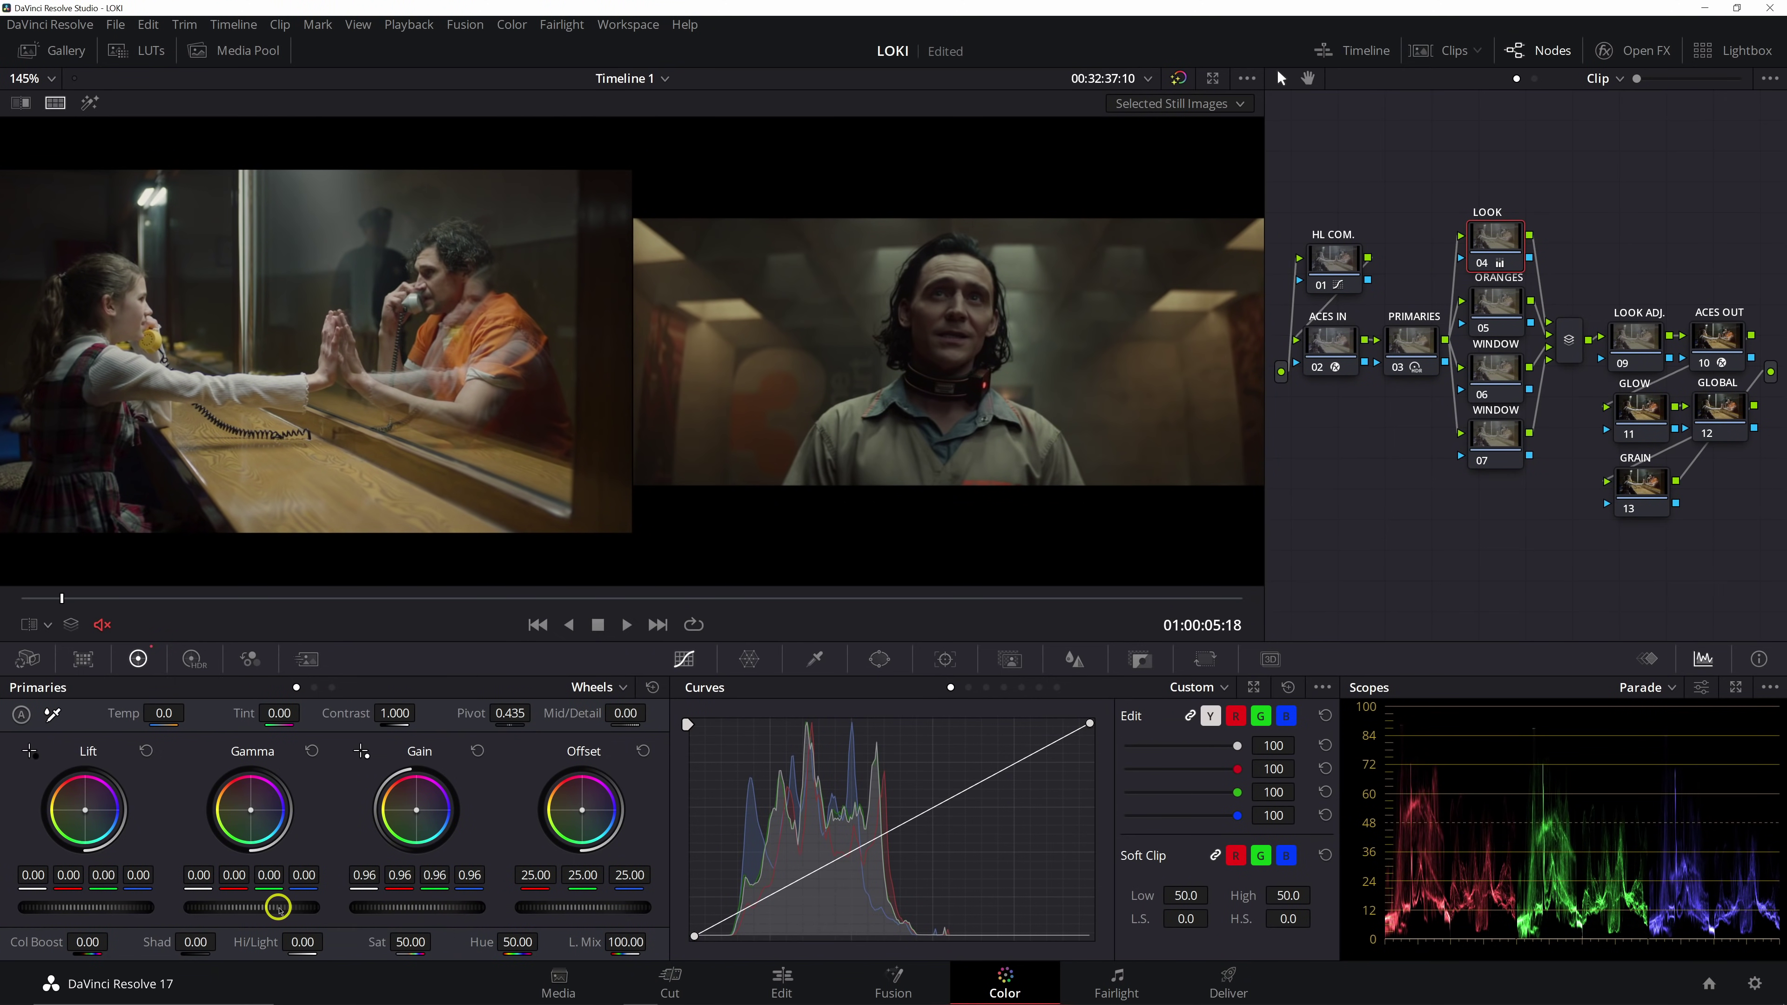
{"action": "left_click_drag", "start_coordinate": [281, 908], "coordinate": [216, 906]}
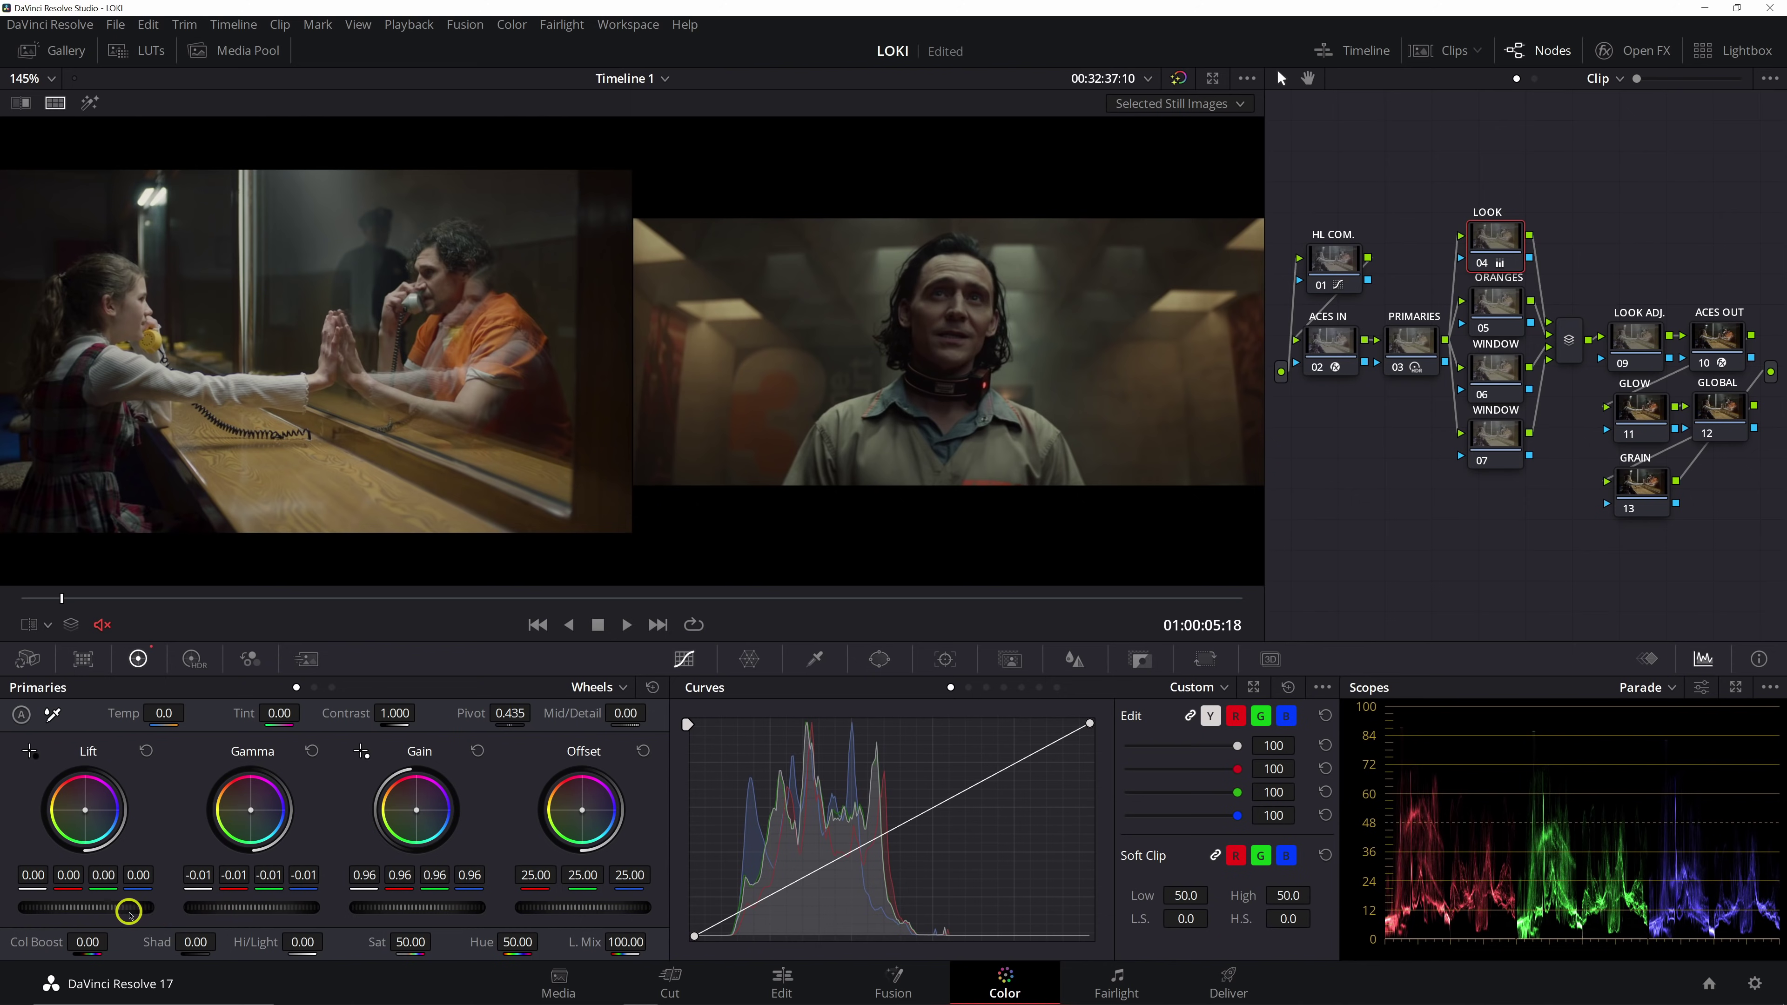
{"action": "left_click_drag", "start_coordinate": [129, 910], "coordinate": [82, 899]}
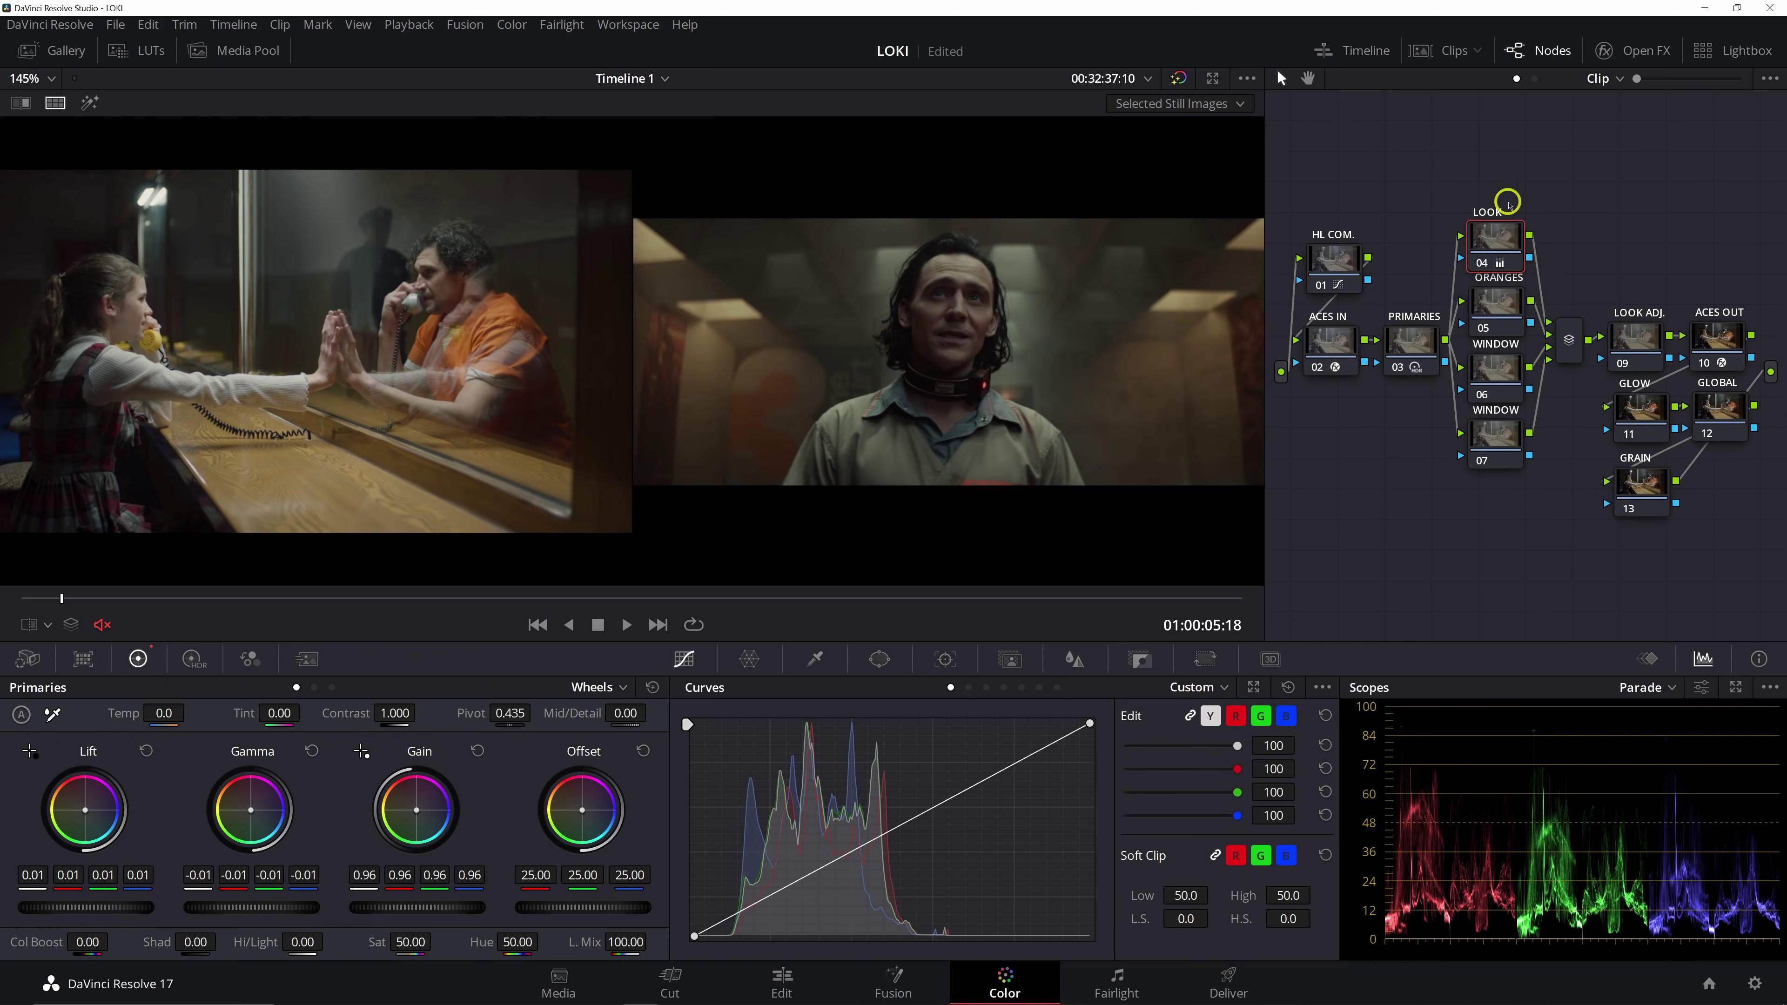
Toggle the LOOK node off and on to compare its contrast adjustment with the Loki still
{"action": "key", "text": "ctrl+d"}
{"action": "key", "text": "ctrl+d"}
{"action": "key", "text": "ctrl+d"}
{"action": "key", "text": "ctrl+d"}
{"action": "key", "text": "ctrl+d"}
{"action": "key", "text": "ctrl+d"}
{"action": "key", "text": "ctrl+d"}
{"action": "key", "text": "ctrl+d"}
{"action": "key", "text": "ctrl+d"}
{"action": "key", "text": "ctrl+d"}
{"action": "key", "text": "ctrl+d"}
{"action": "key", "text": "ctrl+d"}
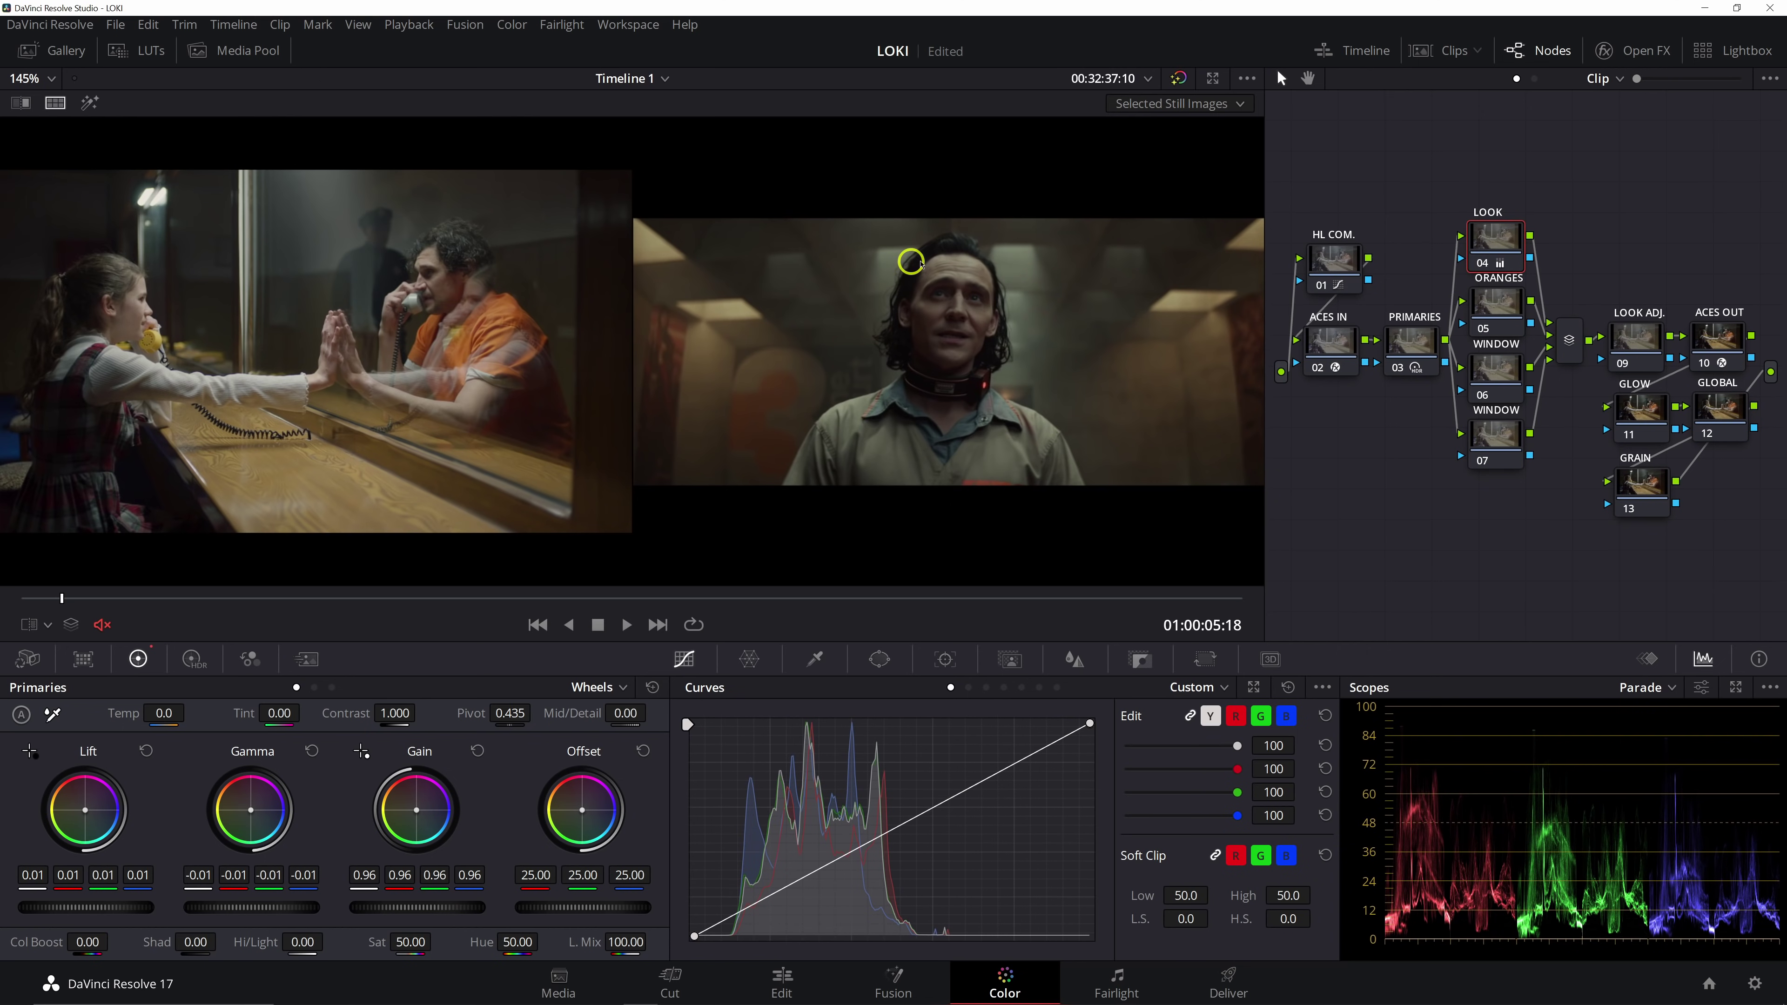
Tint the LOOK node's gain slightly green, with red at 0.99, green at 1.00 and blue at 0.98
{"action": "left_click", "coordinate": [419, 815]}
{"action": "left_click_drag", "start_coordinate": [413, 811], "coordinate": [408, 813]}
{"action": "left_click", "coordinate": [415, 811]}
Using the primaries bars, raise the LOOK node's red and green gamma to -0.00 and lower its red and green lift to 0.00
{"action": "left_click", "coordinate": [314, 687]}
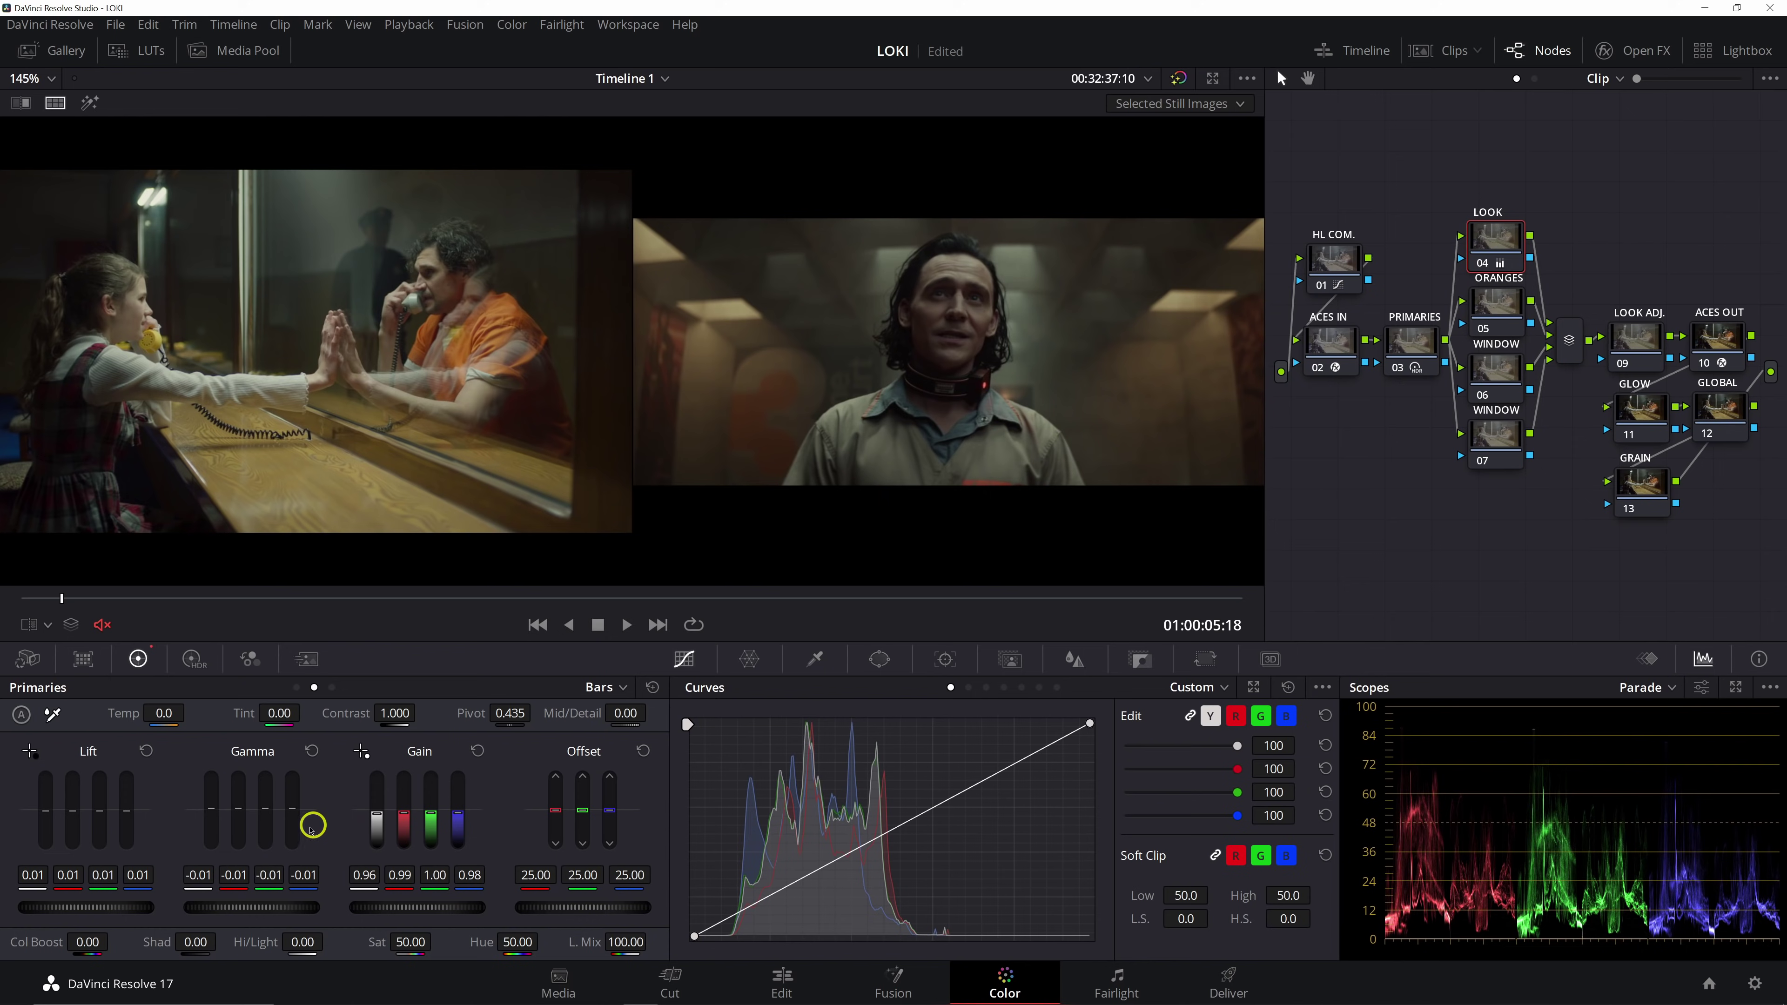
{"action": "left_click_drag", "start_coordinate": [238, 805], "coordinate": [236, 801]}
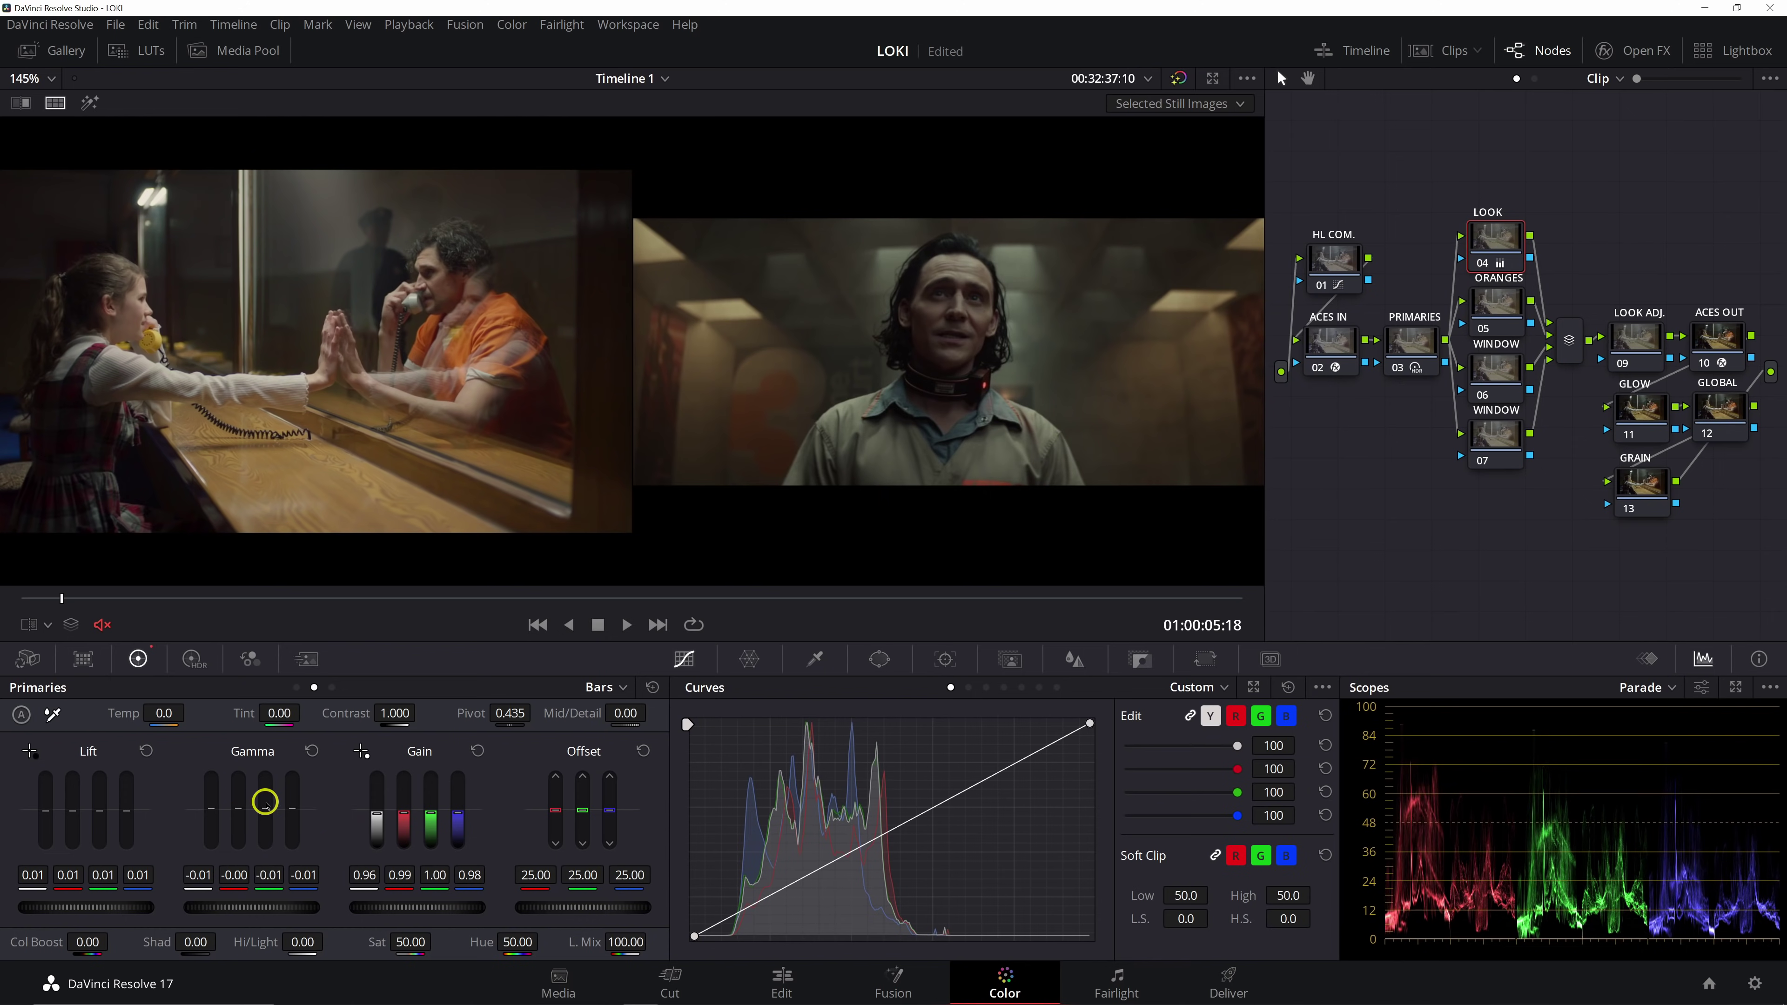
{"action": "left_click_drag", "start_coordinate": [262, 798], "coordinate": [269, 797]}
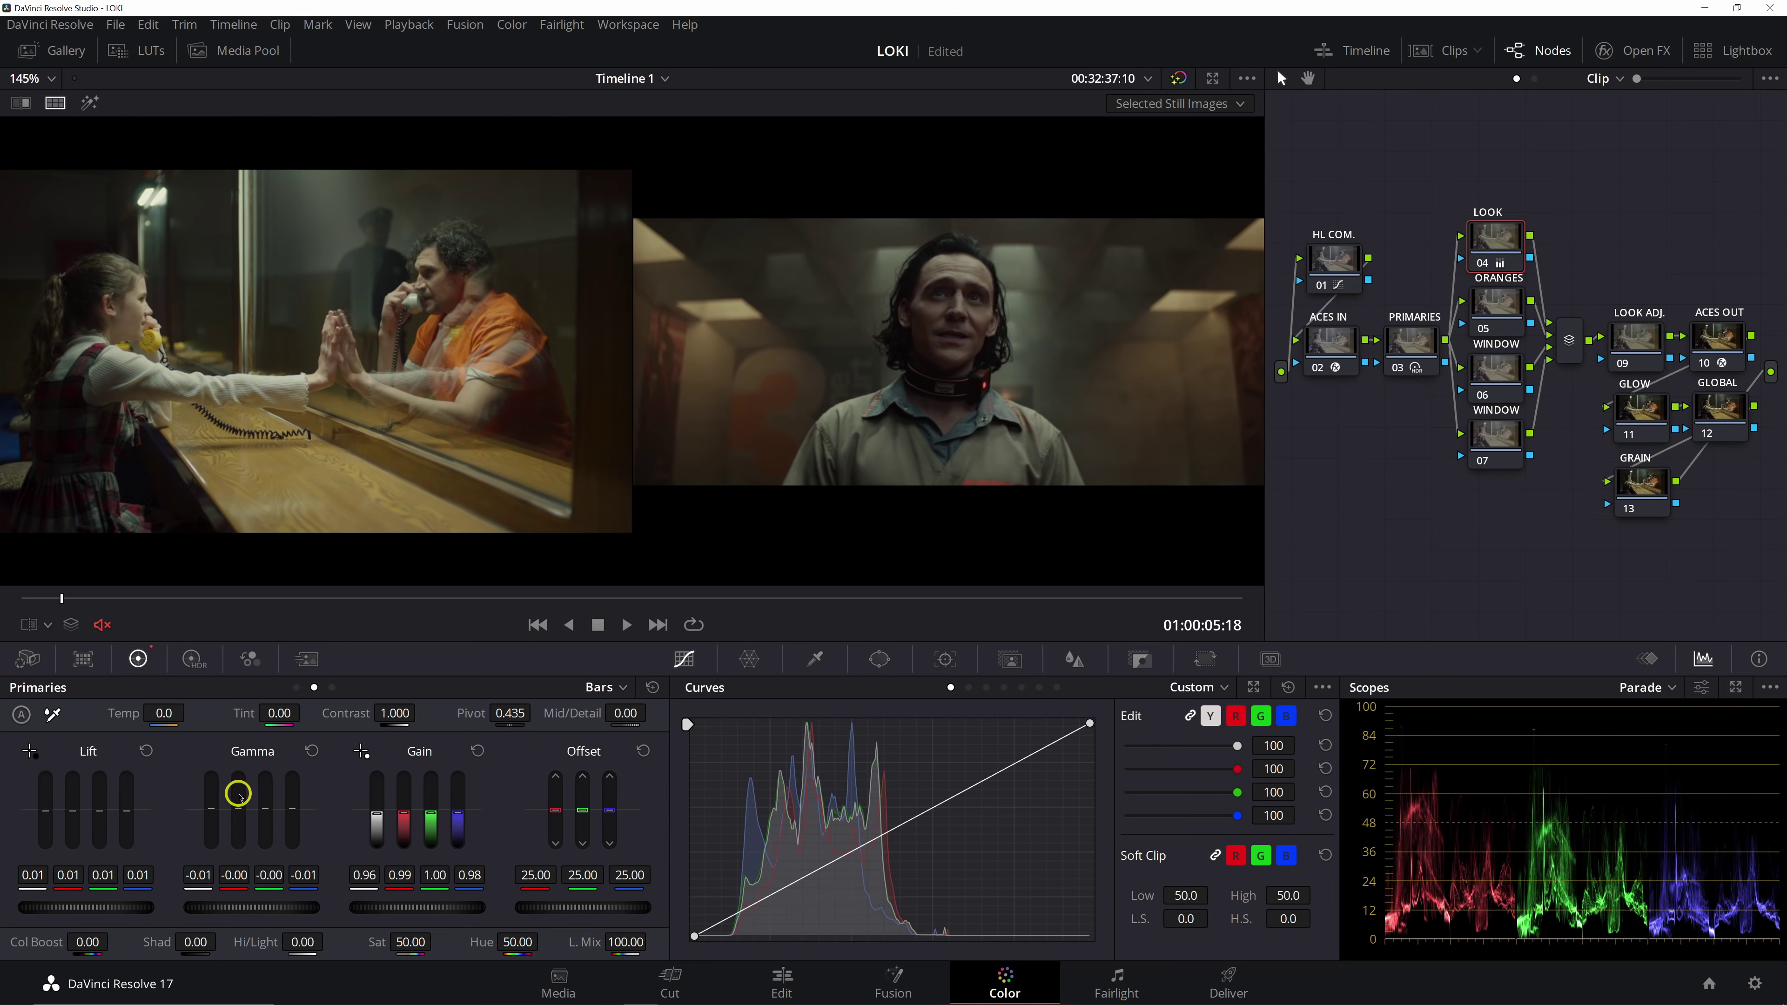
{"action": "left_click_drag", "start_coordinate": [74, 802], "coordinate": [74, 802]}
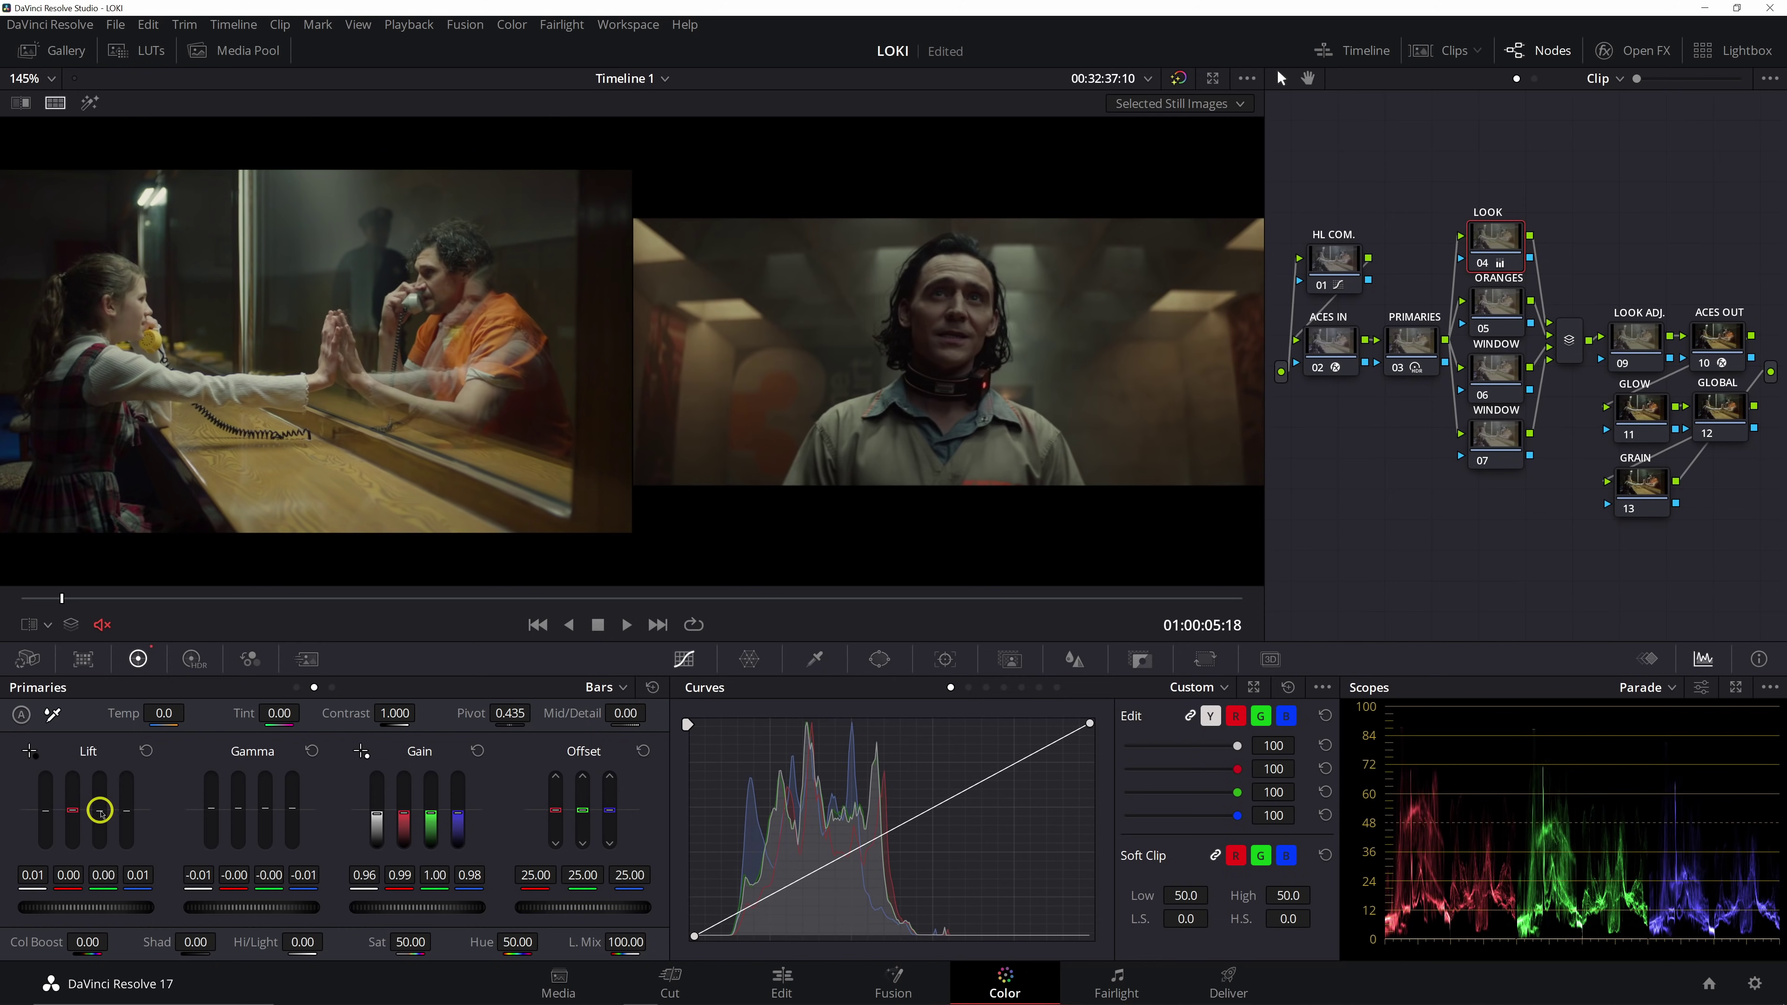
Toggle the LOOK node off and on to compare its colour balance with the Loki still
{"action": "key", "text": "ctrl+d"}
{"action": "key", "text": "ctrl+d"}
{"action": "key", "text": "ctrl+d"}
{"action": "key", "text": "ctrl+d"}
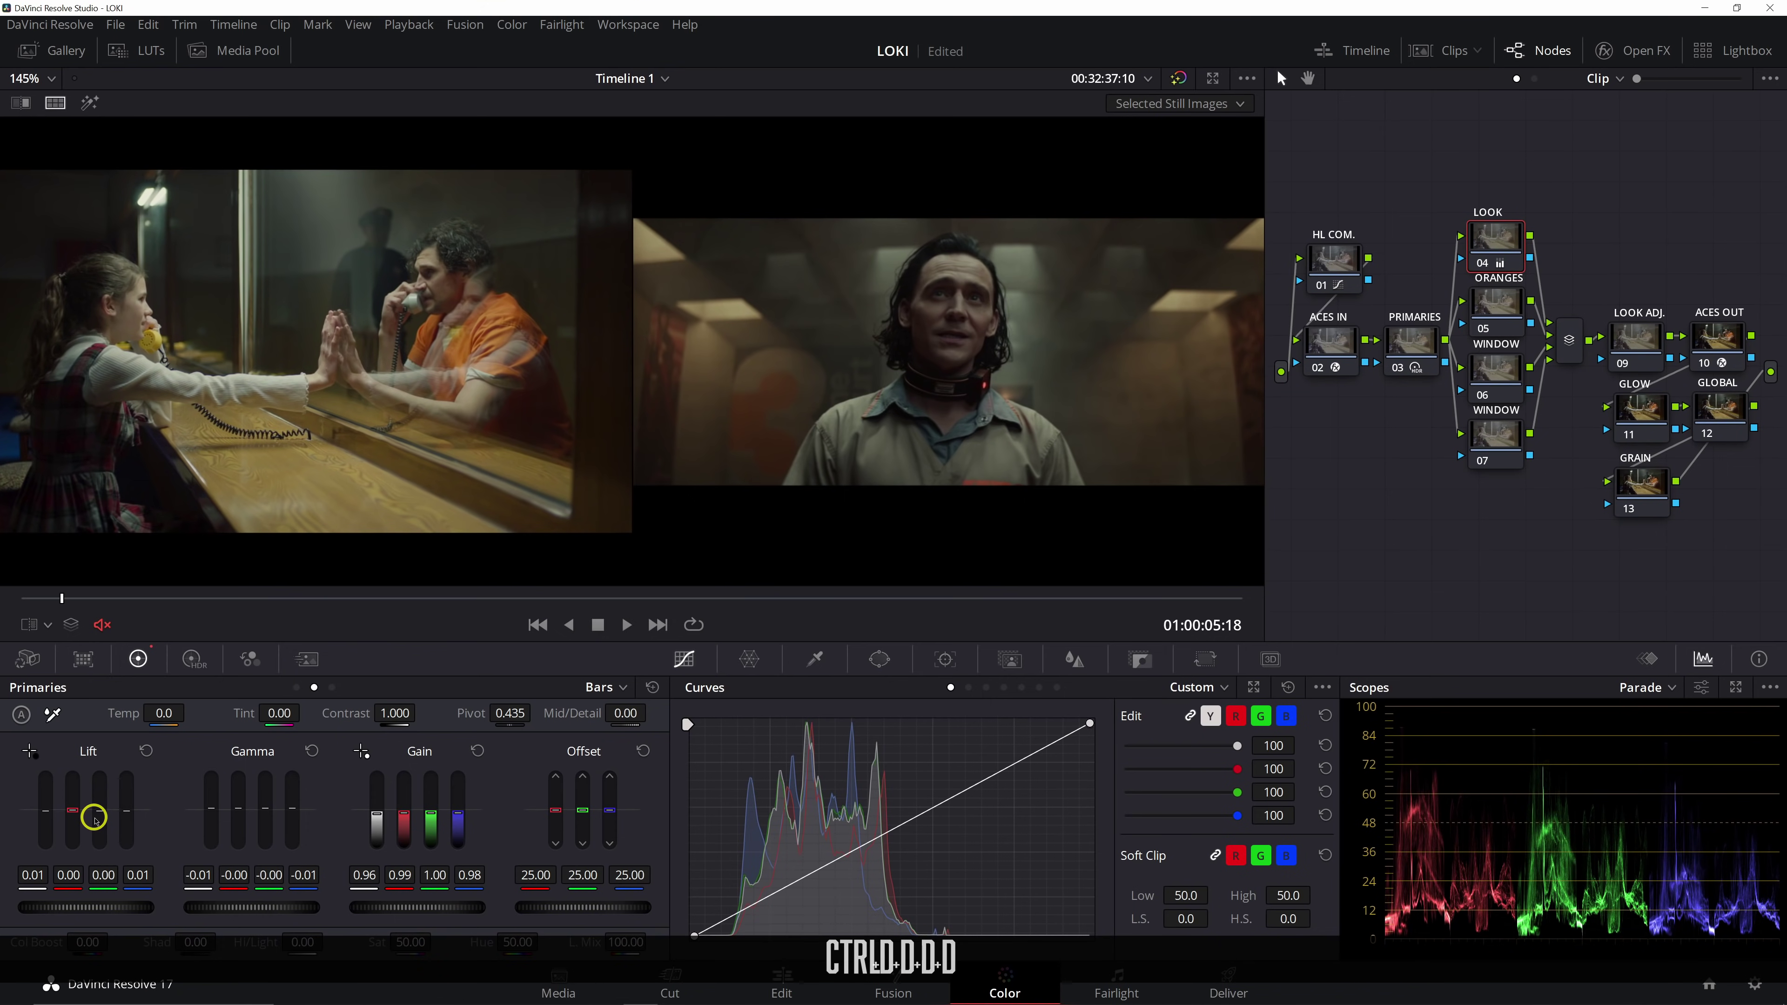
{"action": "key", "text": "ctrl+d"}
{"action": "key", "text": "ctrl+d"}
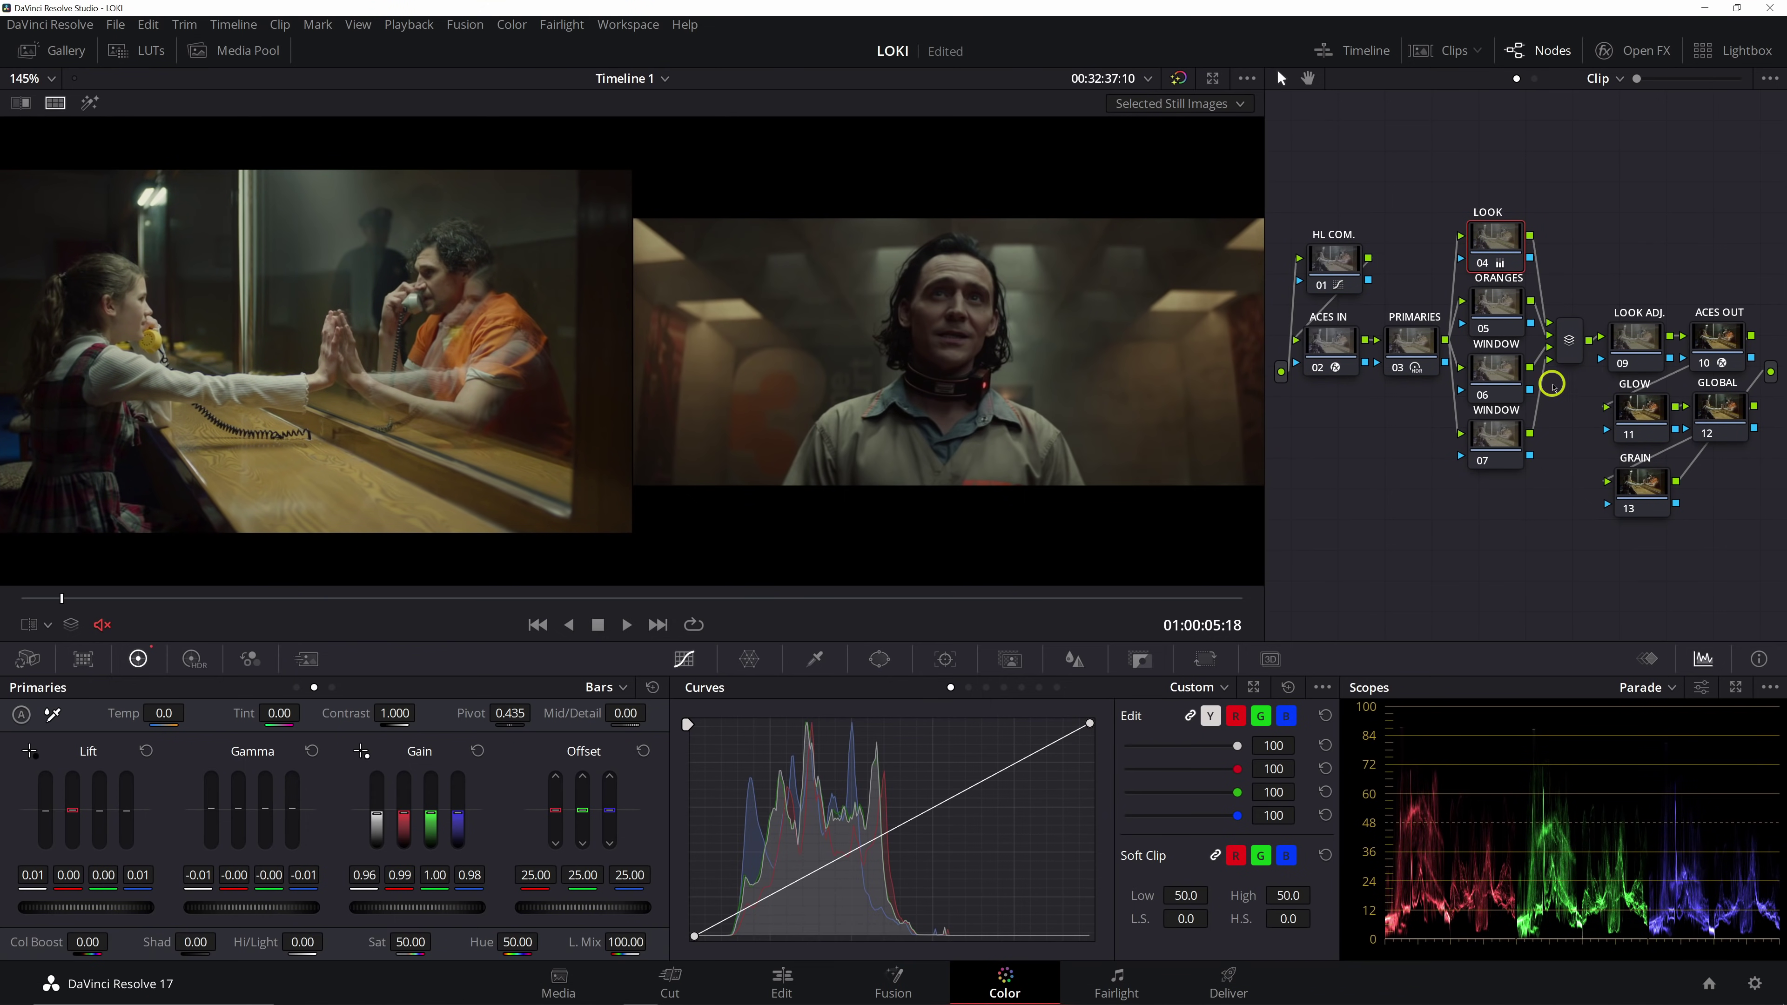
Add the Glow effect to the GLOW node and lower its shine threshold to 0.000
{"action": "left_click", "coordinate": [1635, 418]}
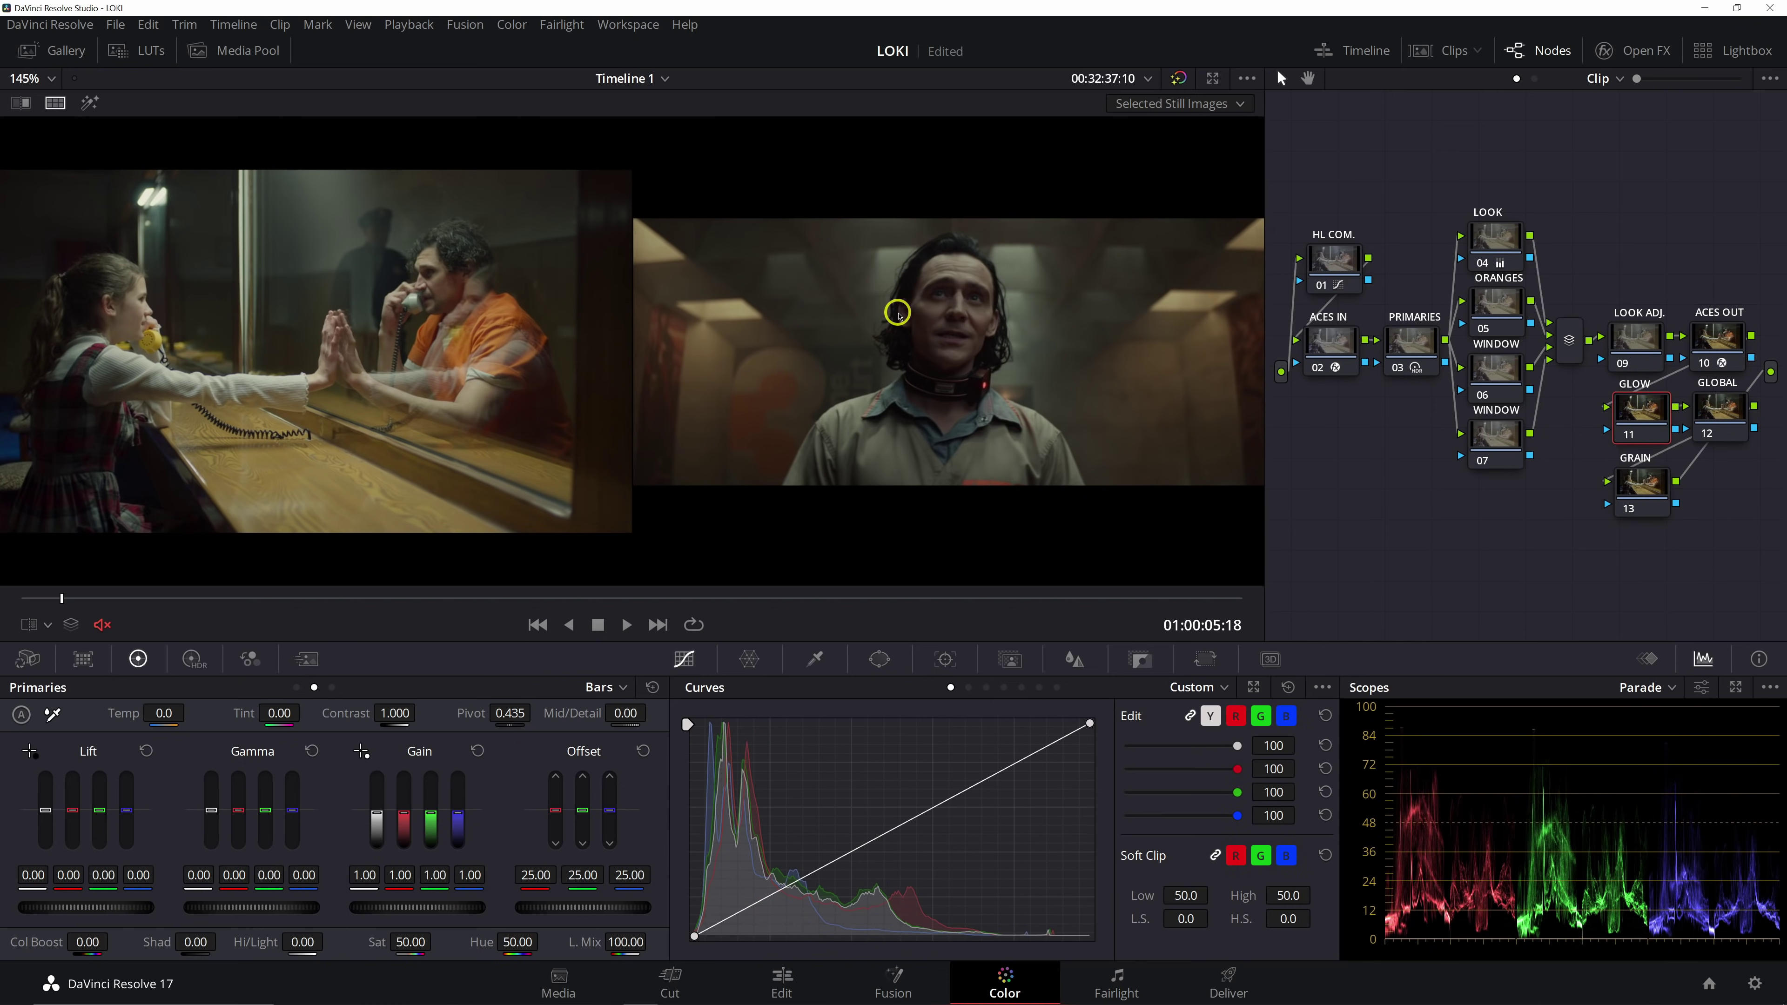
{"action": "left_click", "coordinate": [1605, 51]}
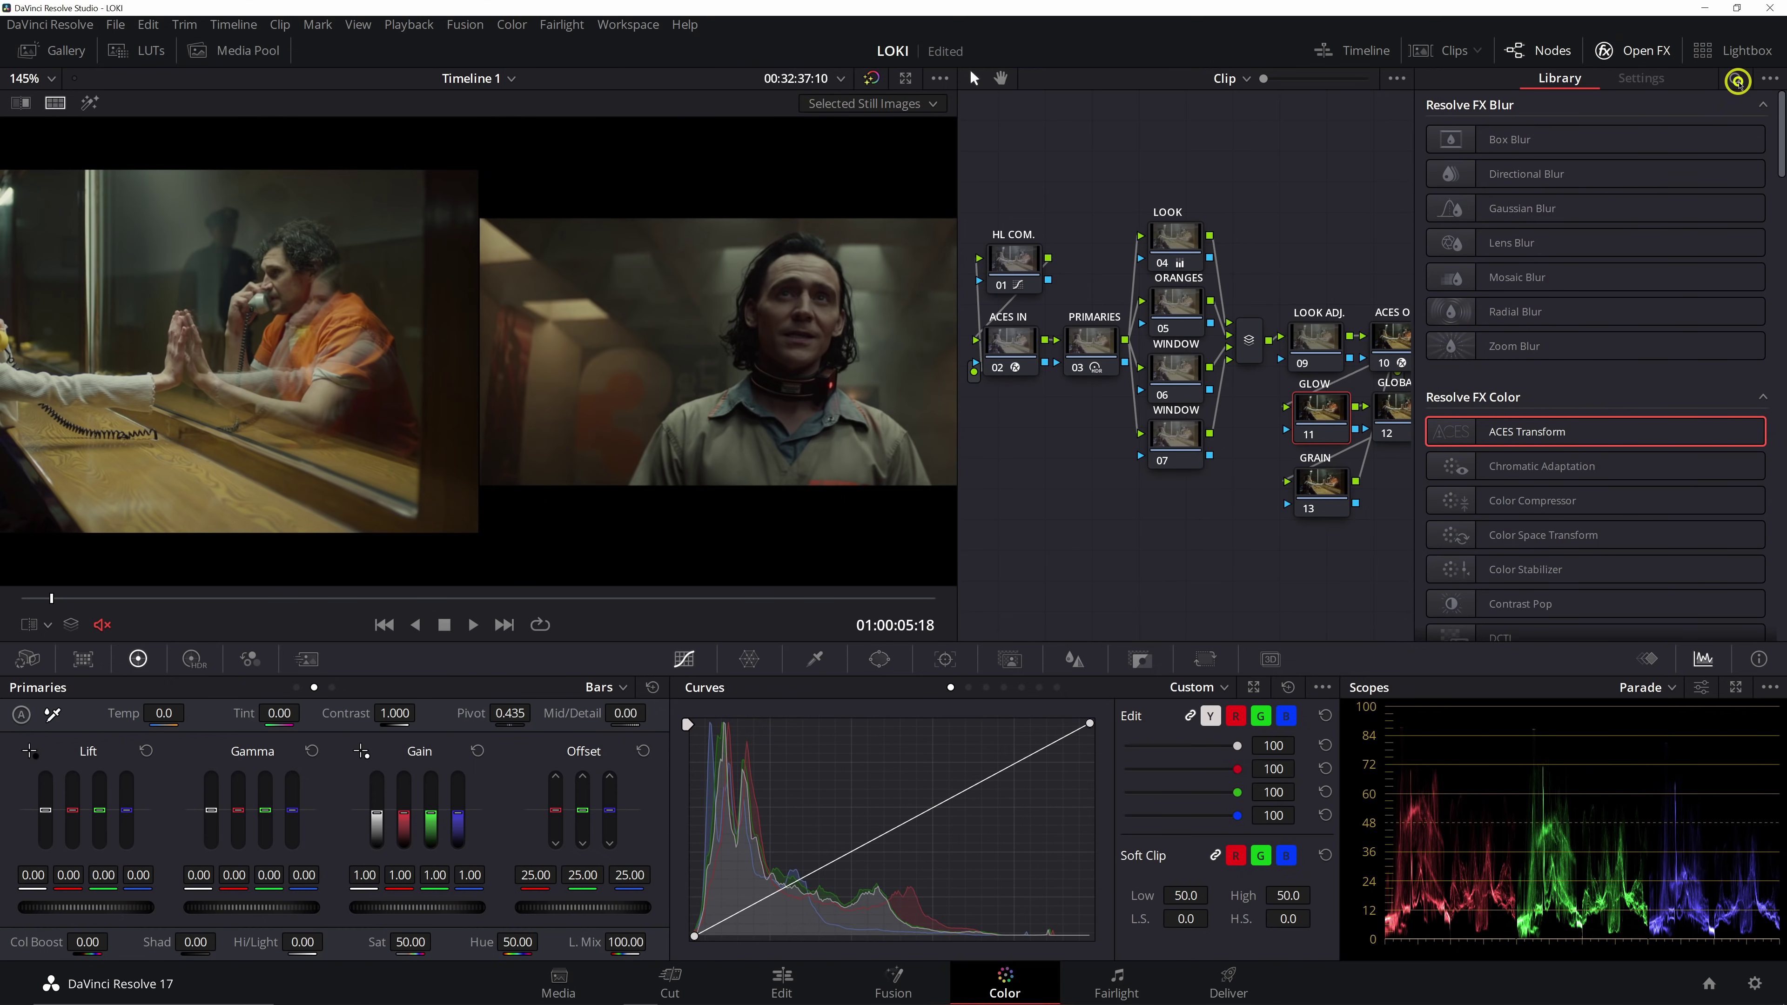
{"action": "left_click", "coordinate": [1737, 81]}
{"action": "type", "text": "GLOI"}
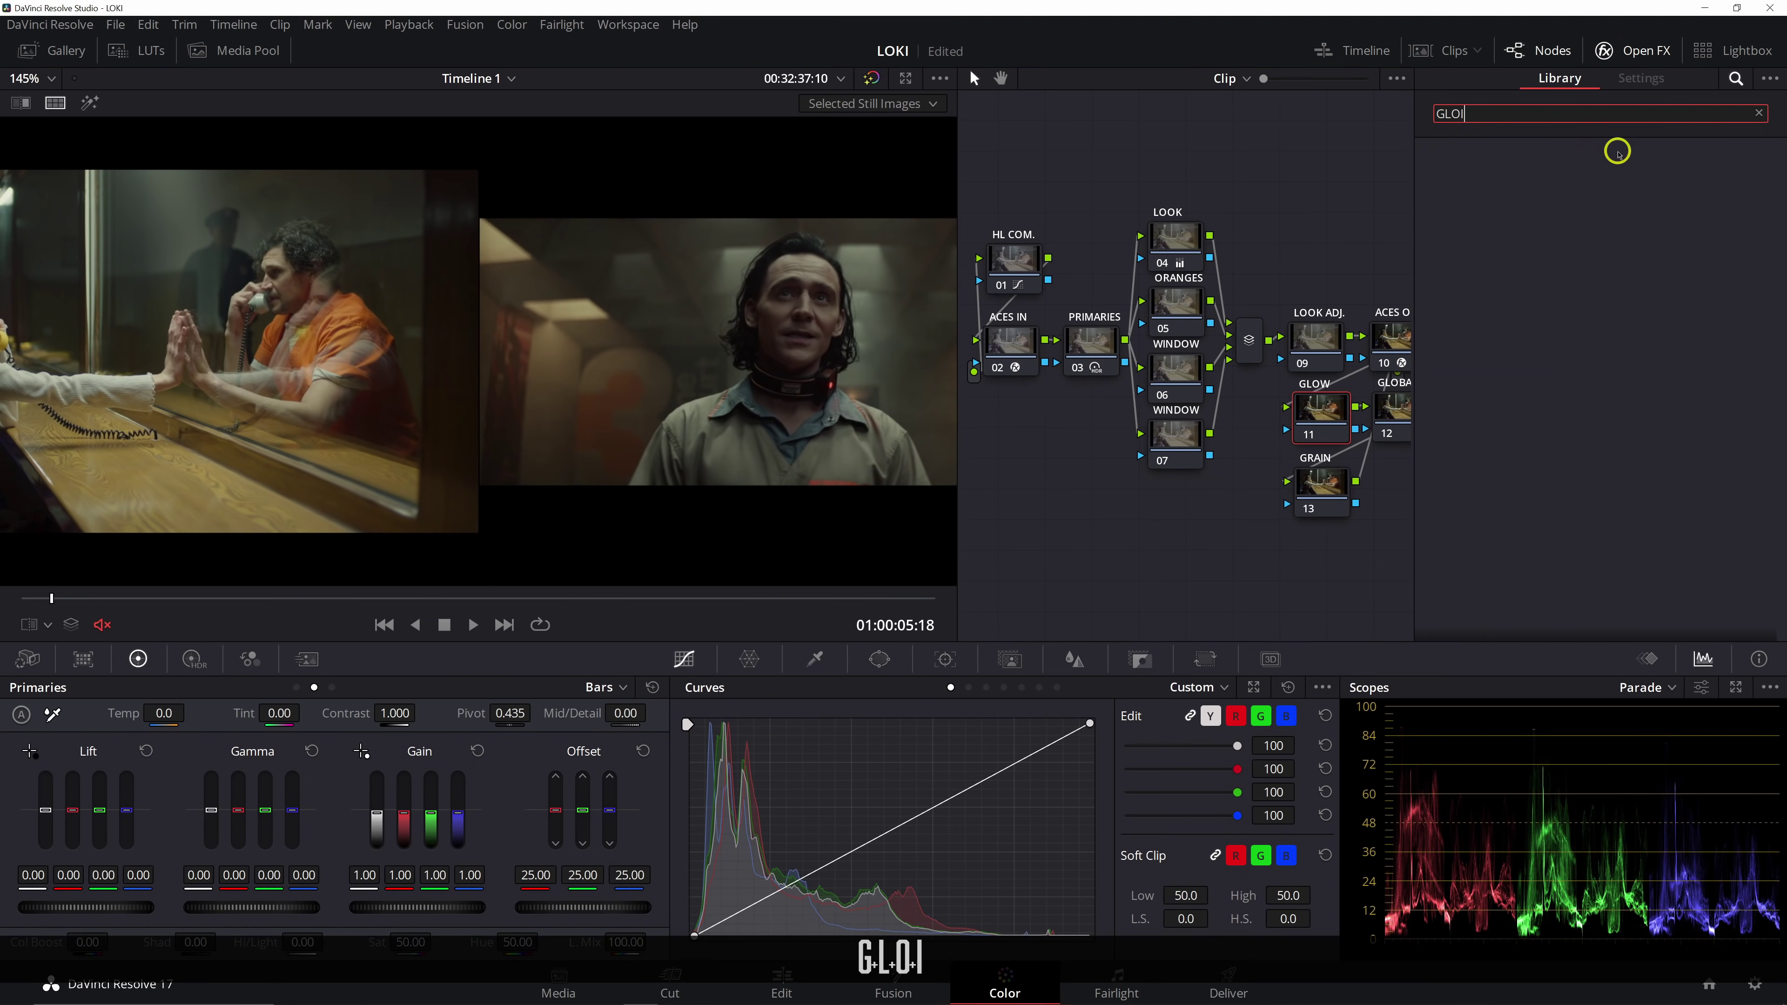
{"action": "key", "text": "BackSpace"}
{"action": "left_click_drag", "start_coordinate": [1520, 179], "coordinate": [1319, 416]}
{"action": "left_click_drag", "start_coordinate": [1619, 204], "coordinate": [1520, 203]}
Set the glow's composite type to Softlight and its global blend to 0.514
{"action": "left_click", "coordinate": [1565, 413]}
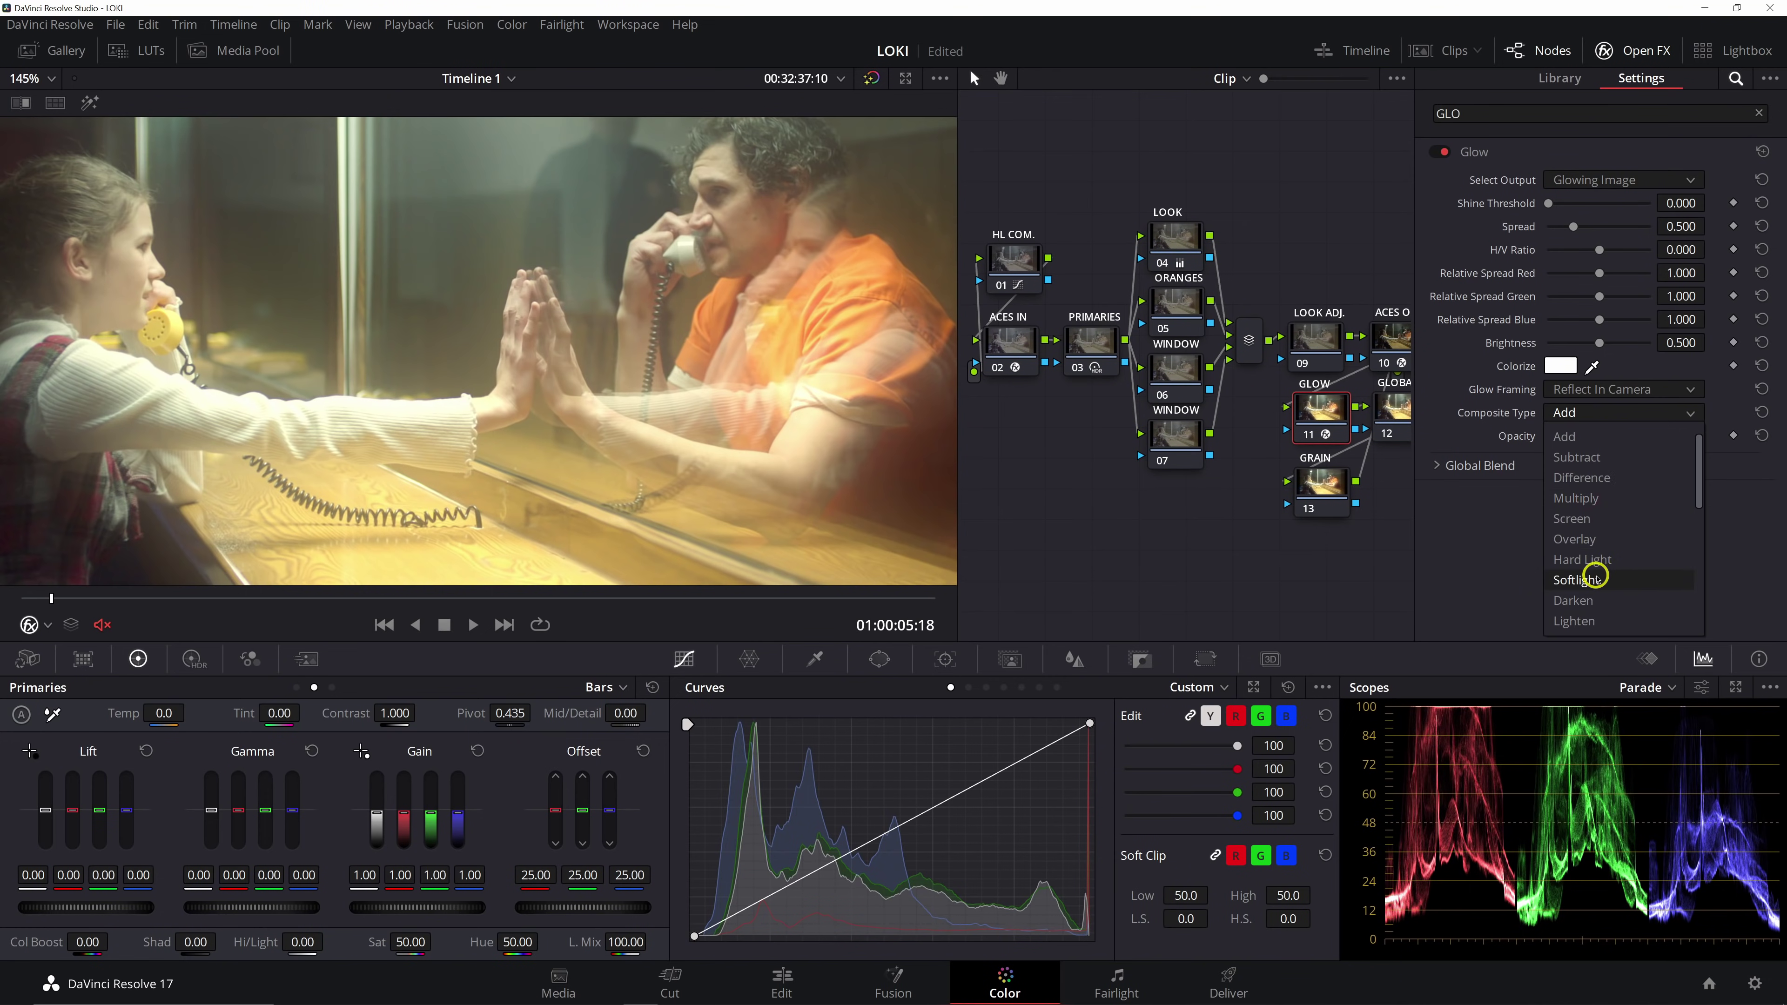
{"action": "left_click", "coordinate": [1595, 578]}
{"action": "left_click", "coordinate": [1589, 463]}
{"action": "left_click_drag", "start_coordinate": [1642, 490], "coordinate": [1600, 490]}
{"action": "scroll", "coordinate": [740, 423], "scroll_direction": "down", "scroll_amount": 3}
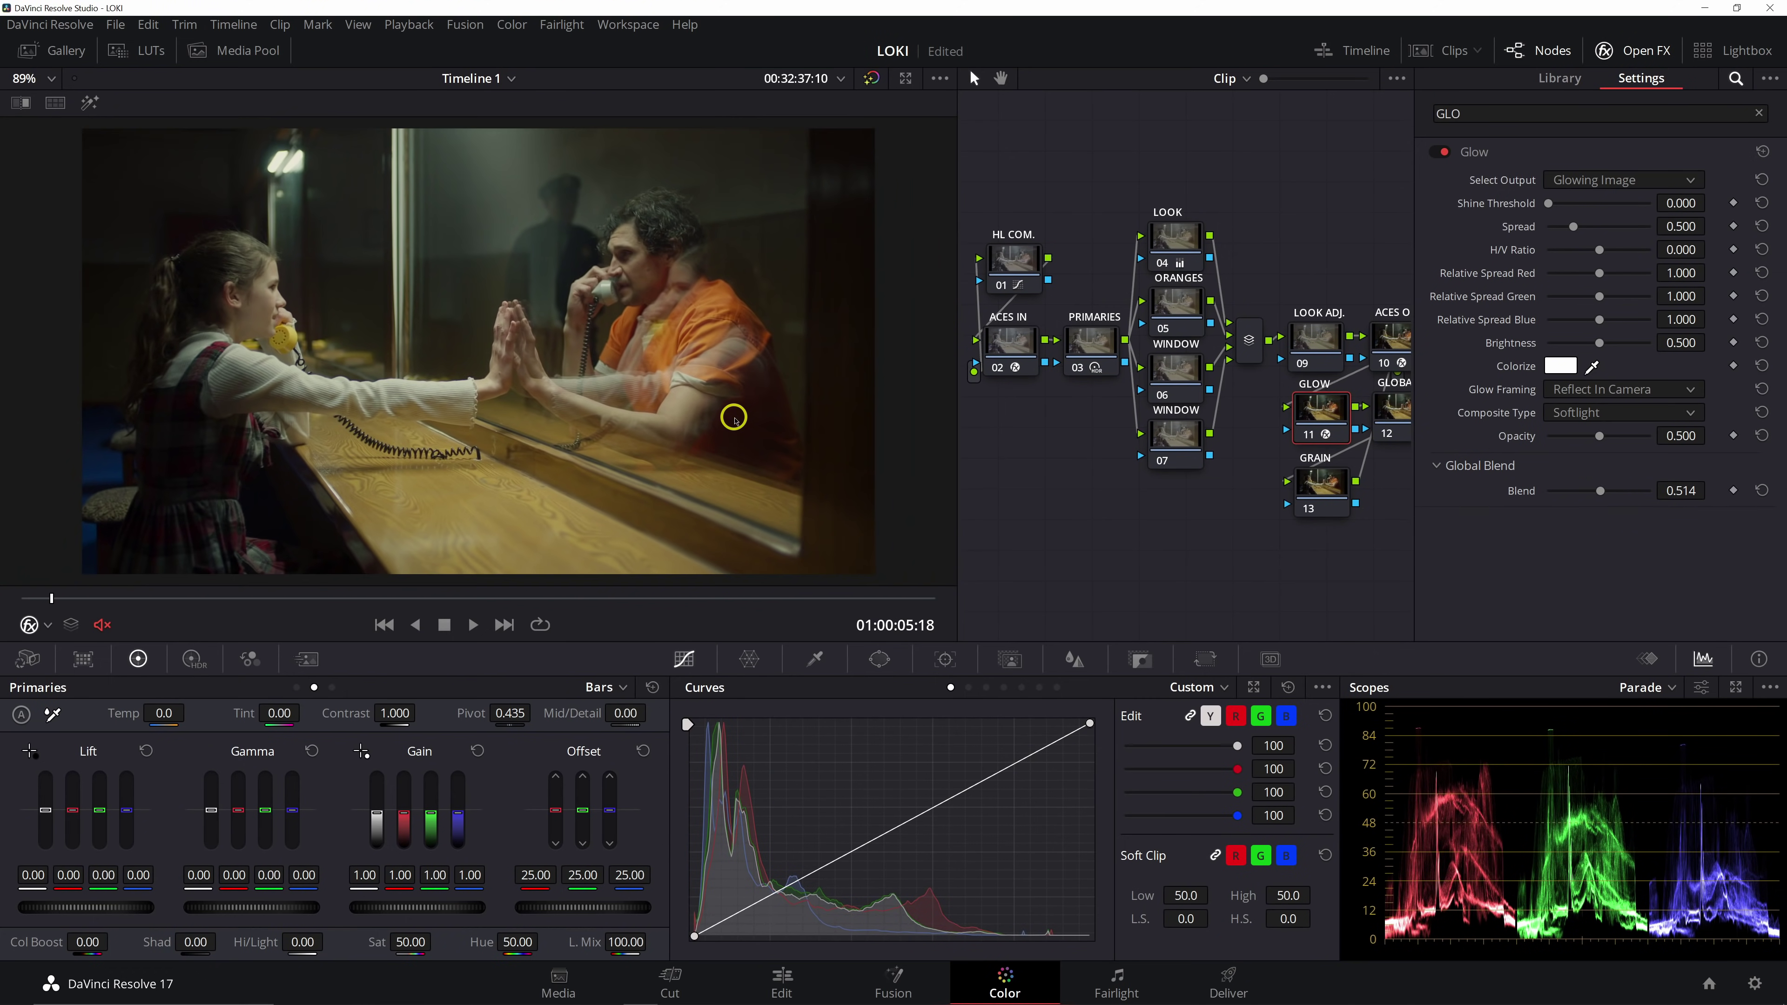
{"action": "scroll", "coordinate": [732, 415], "scroll_direction": "down", "scroll_amount": 1}
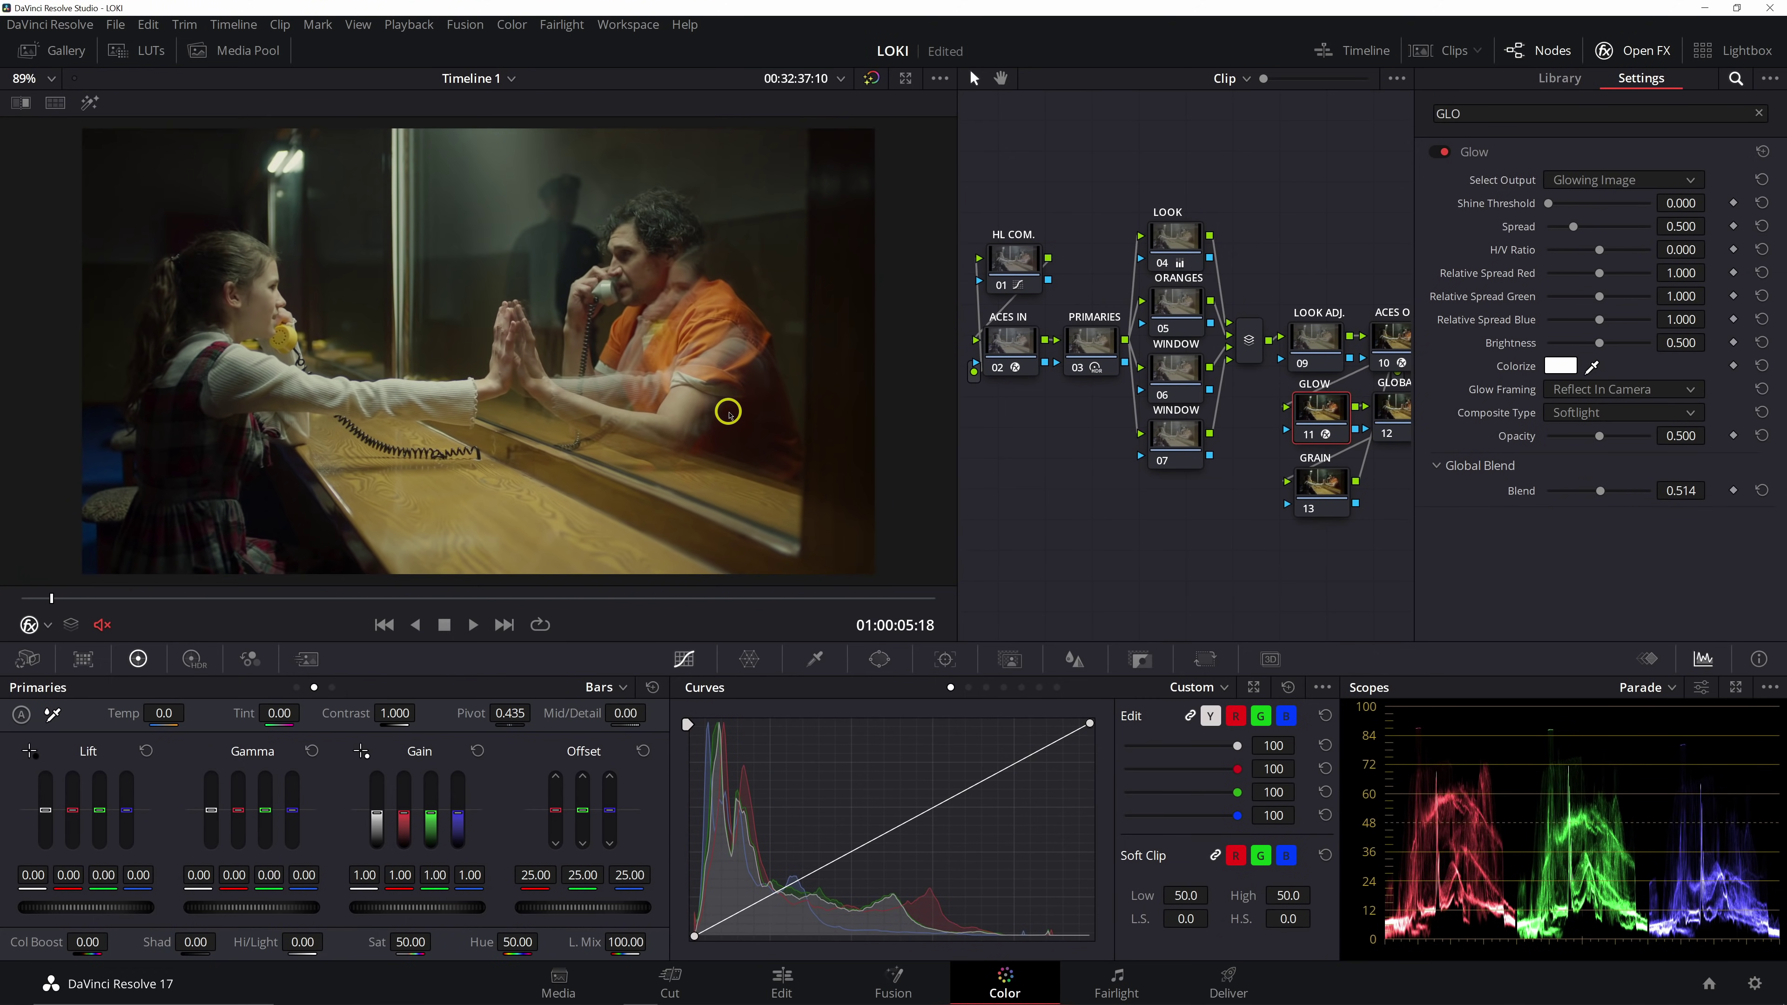
Colorize the glow with a pale blue
{"action": "left_click", "coordinate": [1559, 366]}
{"action": "mouse_move", "coordinate": [974, 492]}
{"action": "left_mouse_down"}
{"action": "mouse_move", "coordinate": [933, 468]}
{"action": "mouse_move", "coordinate": [947, 477]}
{"action": "left_mouse_up"}
{"action": "left_click", "coordinate": [1109, 662]}
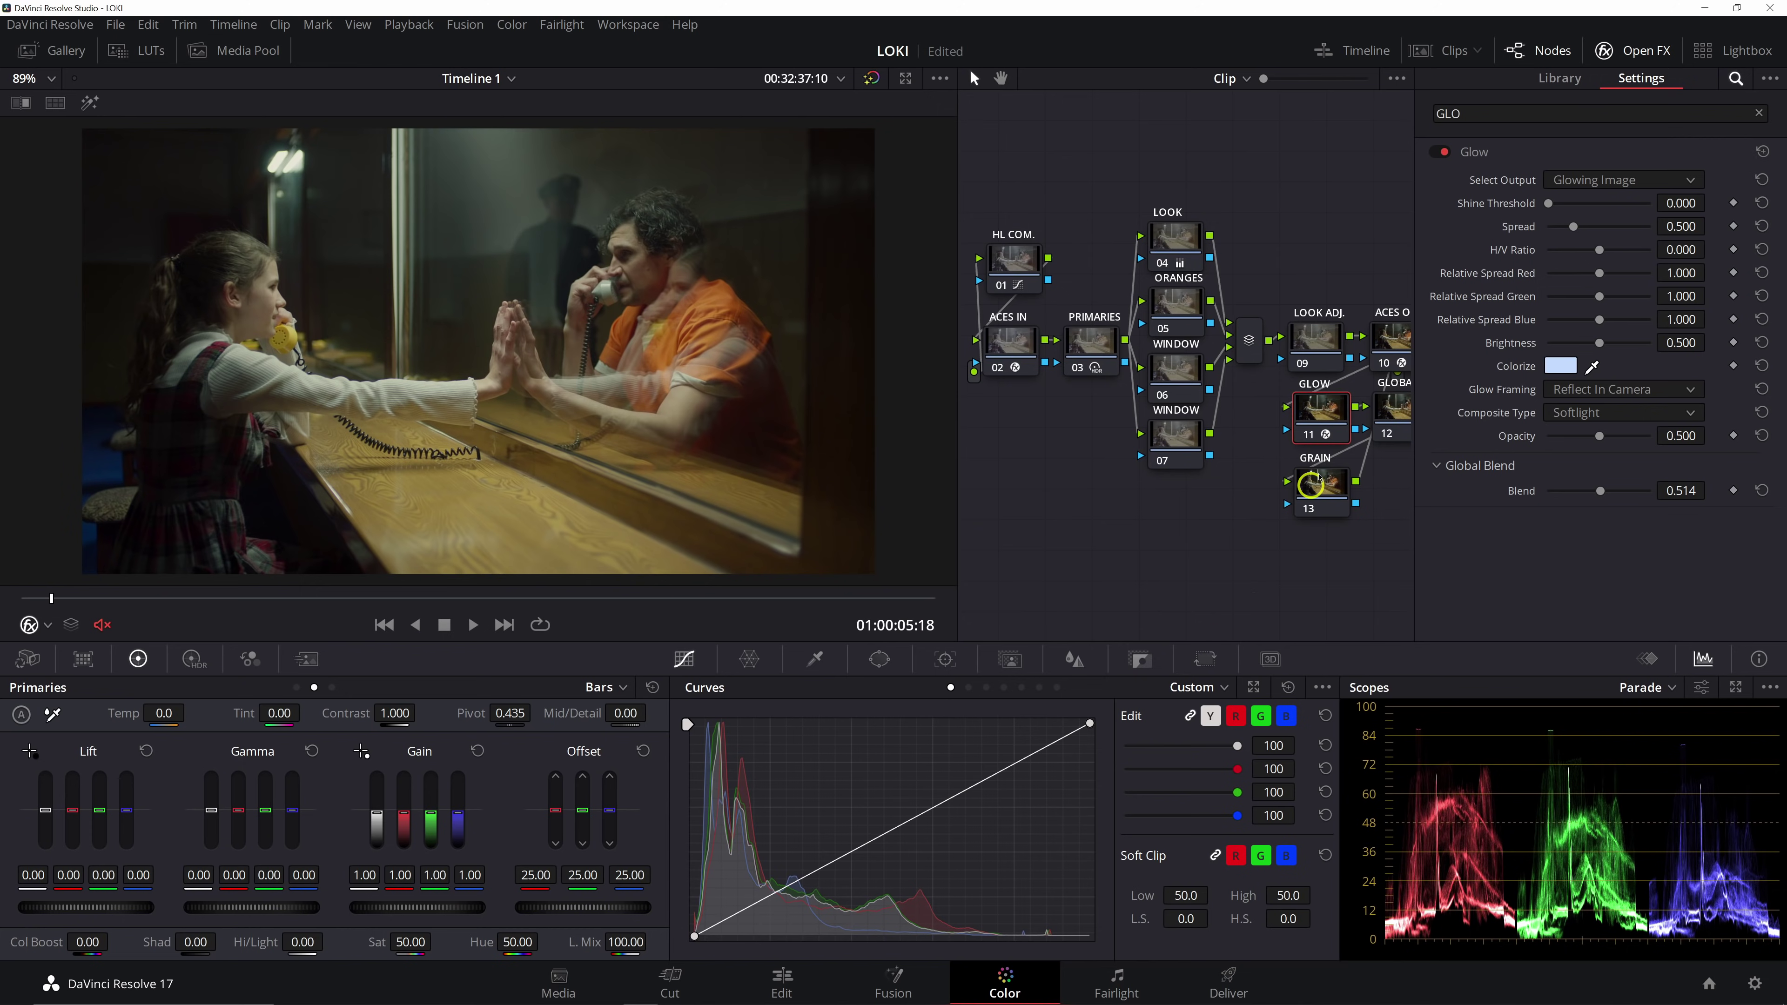
Toggle the GLOW node off and on to compare the frame with and without the pale blue glow
{"action": "key", "text": "ctrl+d"}
{"action": "key", "text": "ctrl+d"}
{"action": "key", "text": "ctrl+d"}
{"action": "key", "text": "ctrl+d"}
{"action": "key", "text": "ctrl+d"}
{"action": "key", "text": "ctrl+d"}
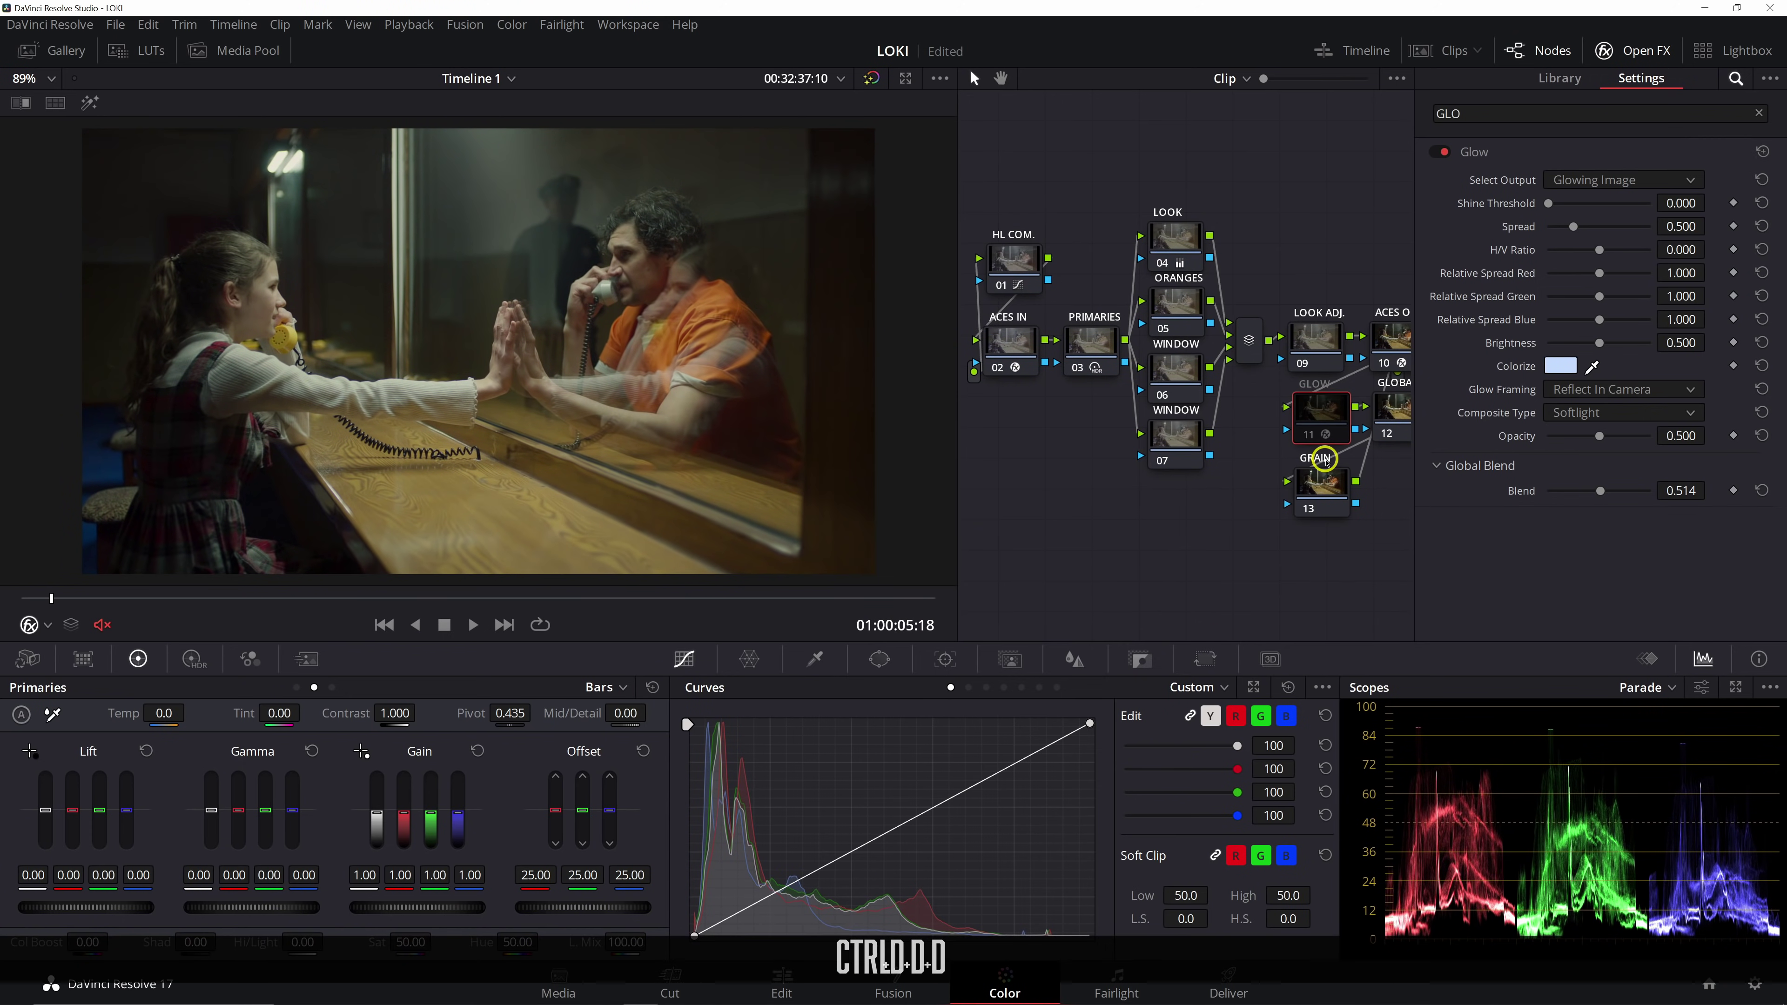
{"action": "left_click", "coordinate": [1633, 49]}
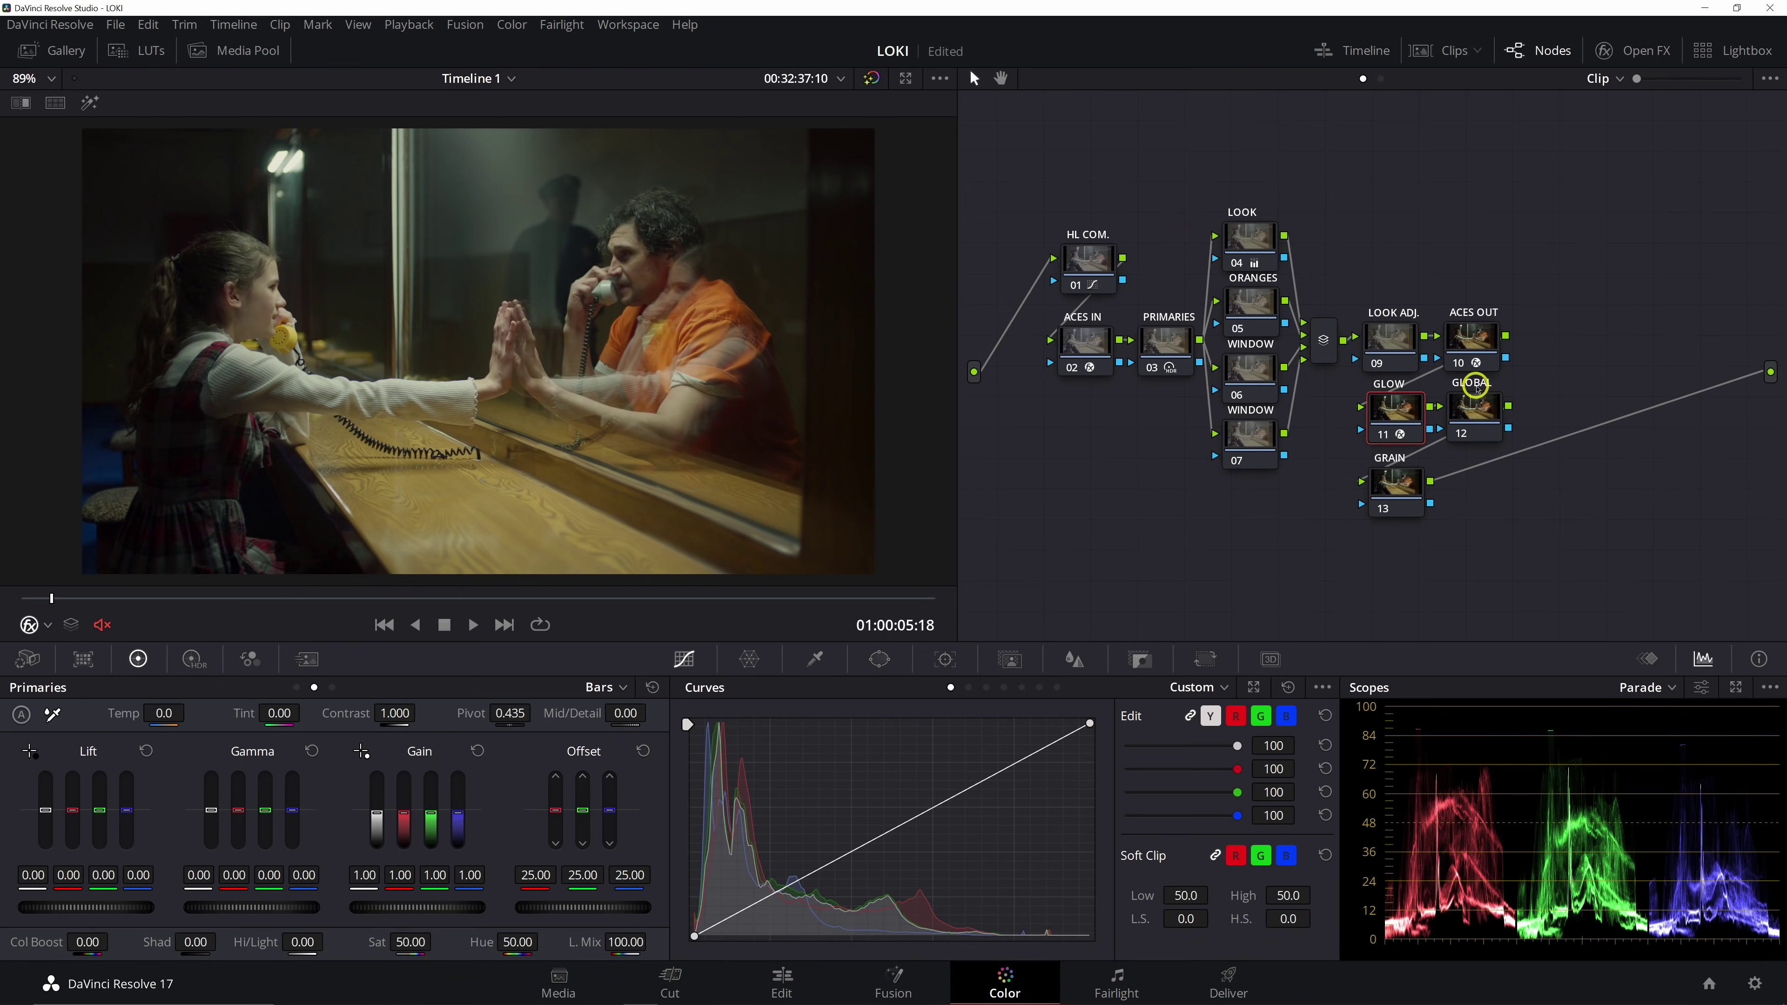
{"action": "key", "text": "ctrl+d"}
{"action": "key", "text": "ctrl+d"}
{"action": "key", "text": "ctrl+d"}
{"action": "key", "text": "ctrl+d"}
{"action": "key", "text": "ctrl+d"}
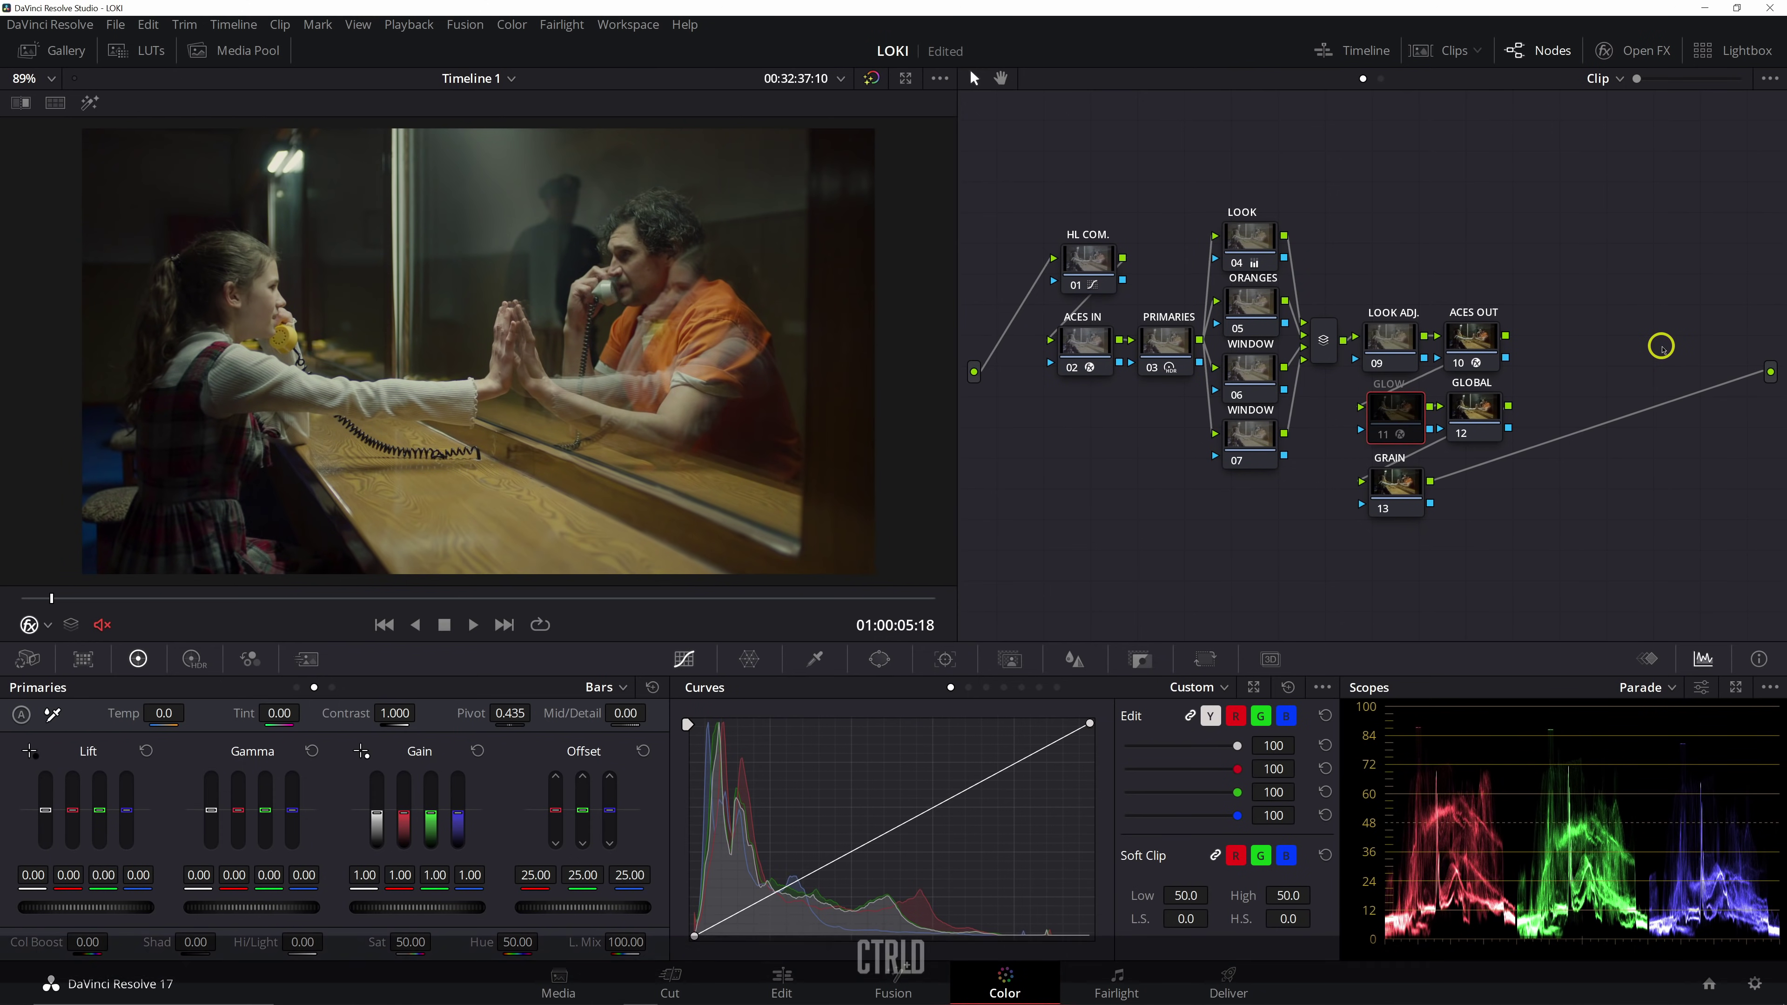
{"action": "key", "text": "ctrl+d"}
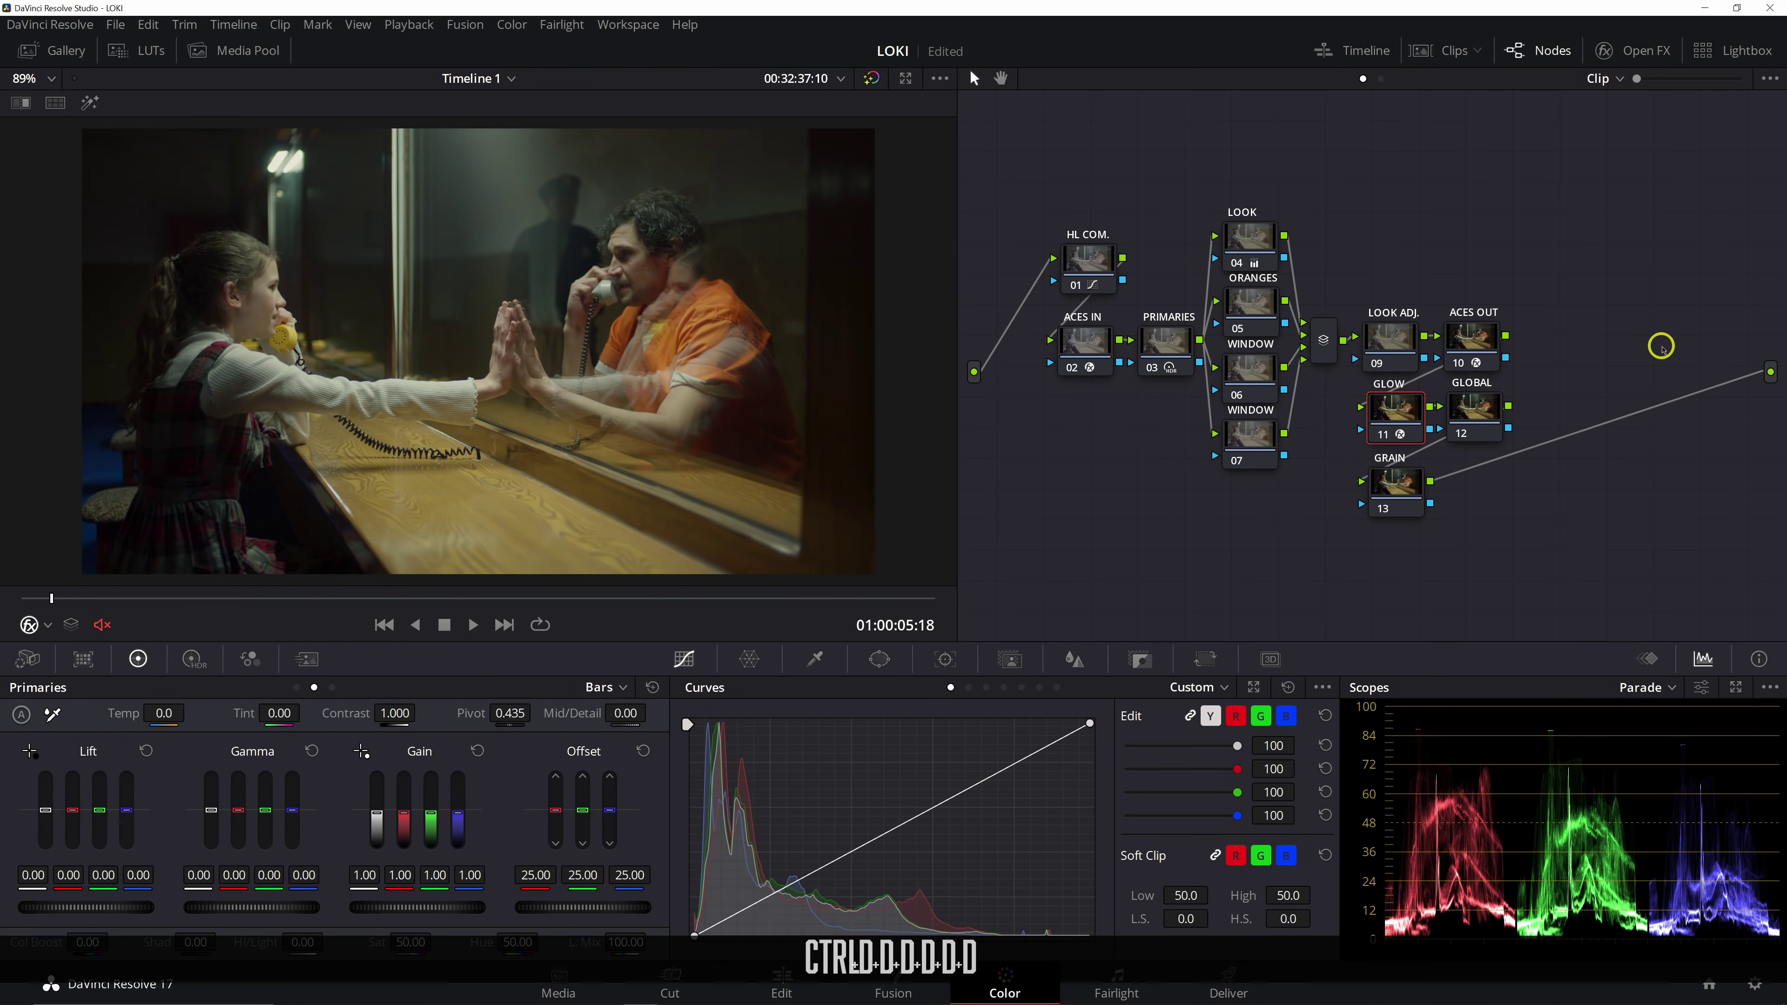
{"action": "key", "text": "ctrl+d"}
{"action": "key", "text": "ctrl+d"}
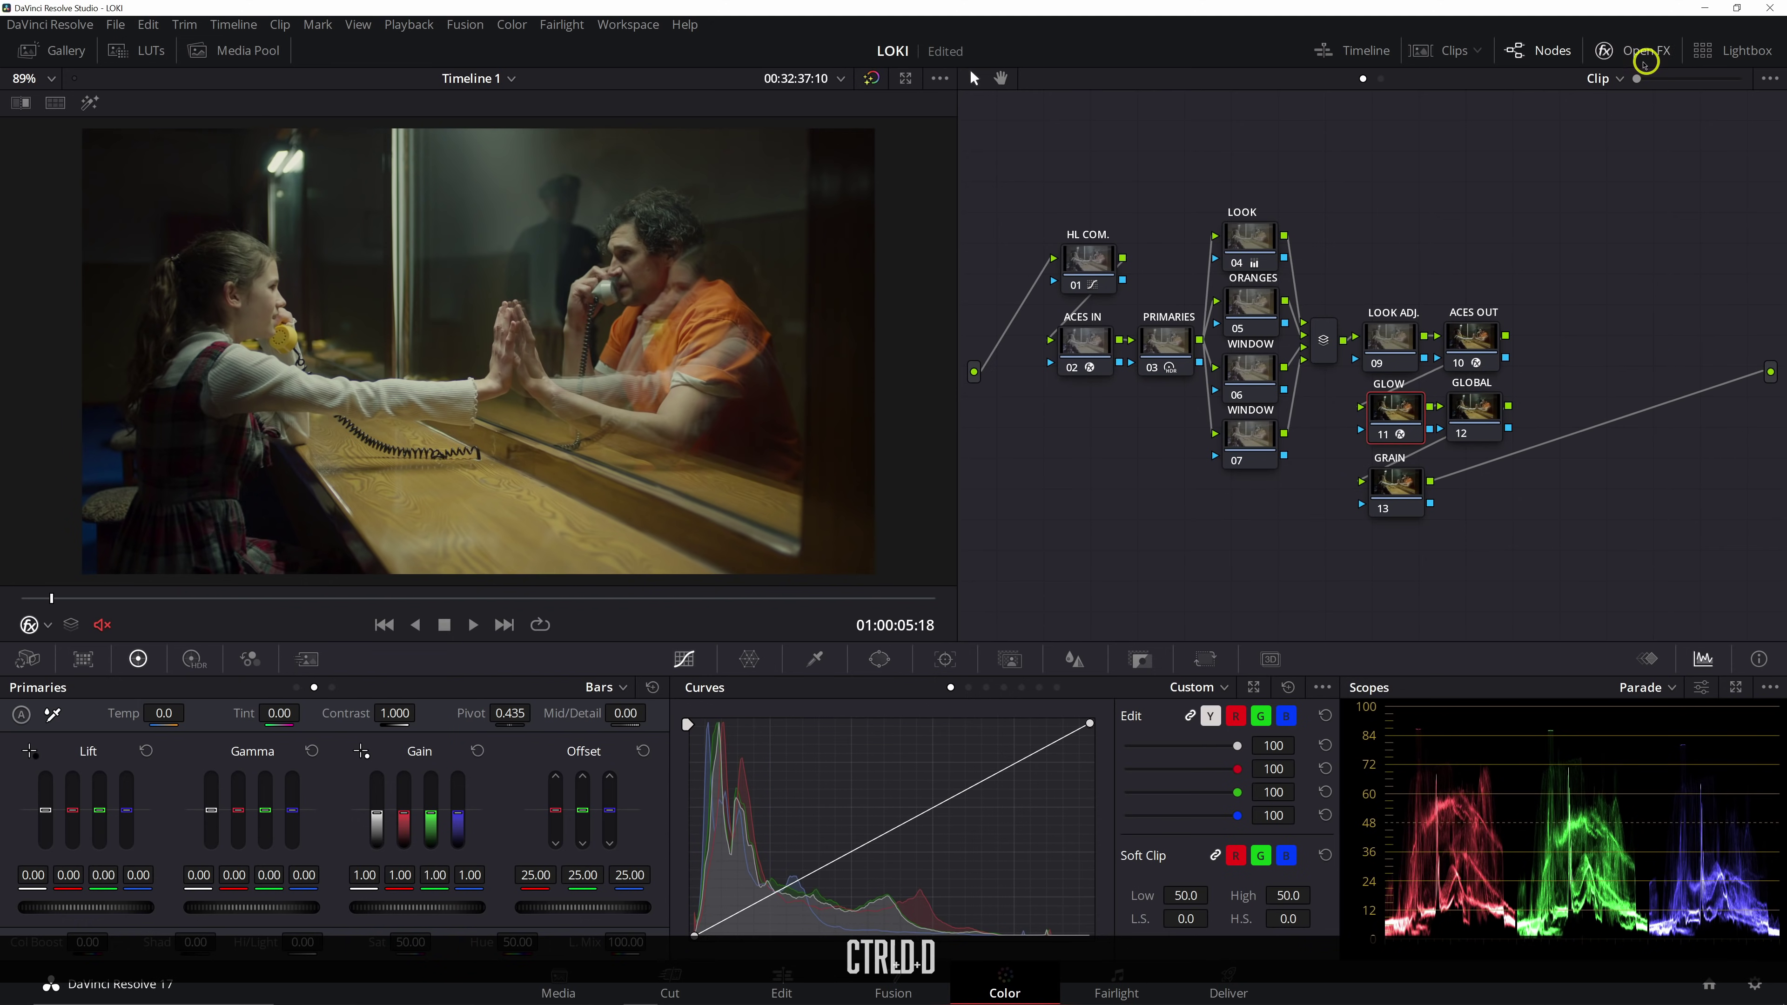
Show the shot beside the Loki still in split screen and enlarge the viewer
{"action": "left_click", "coordinate": [55, 103]}
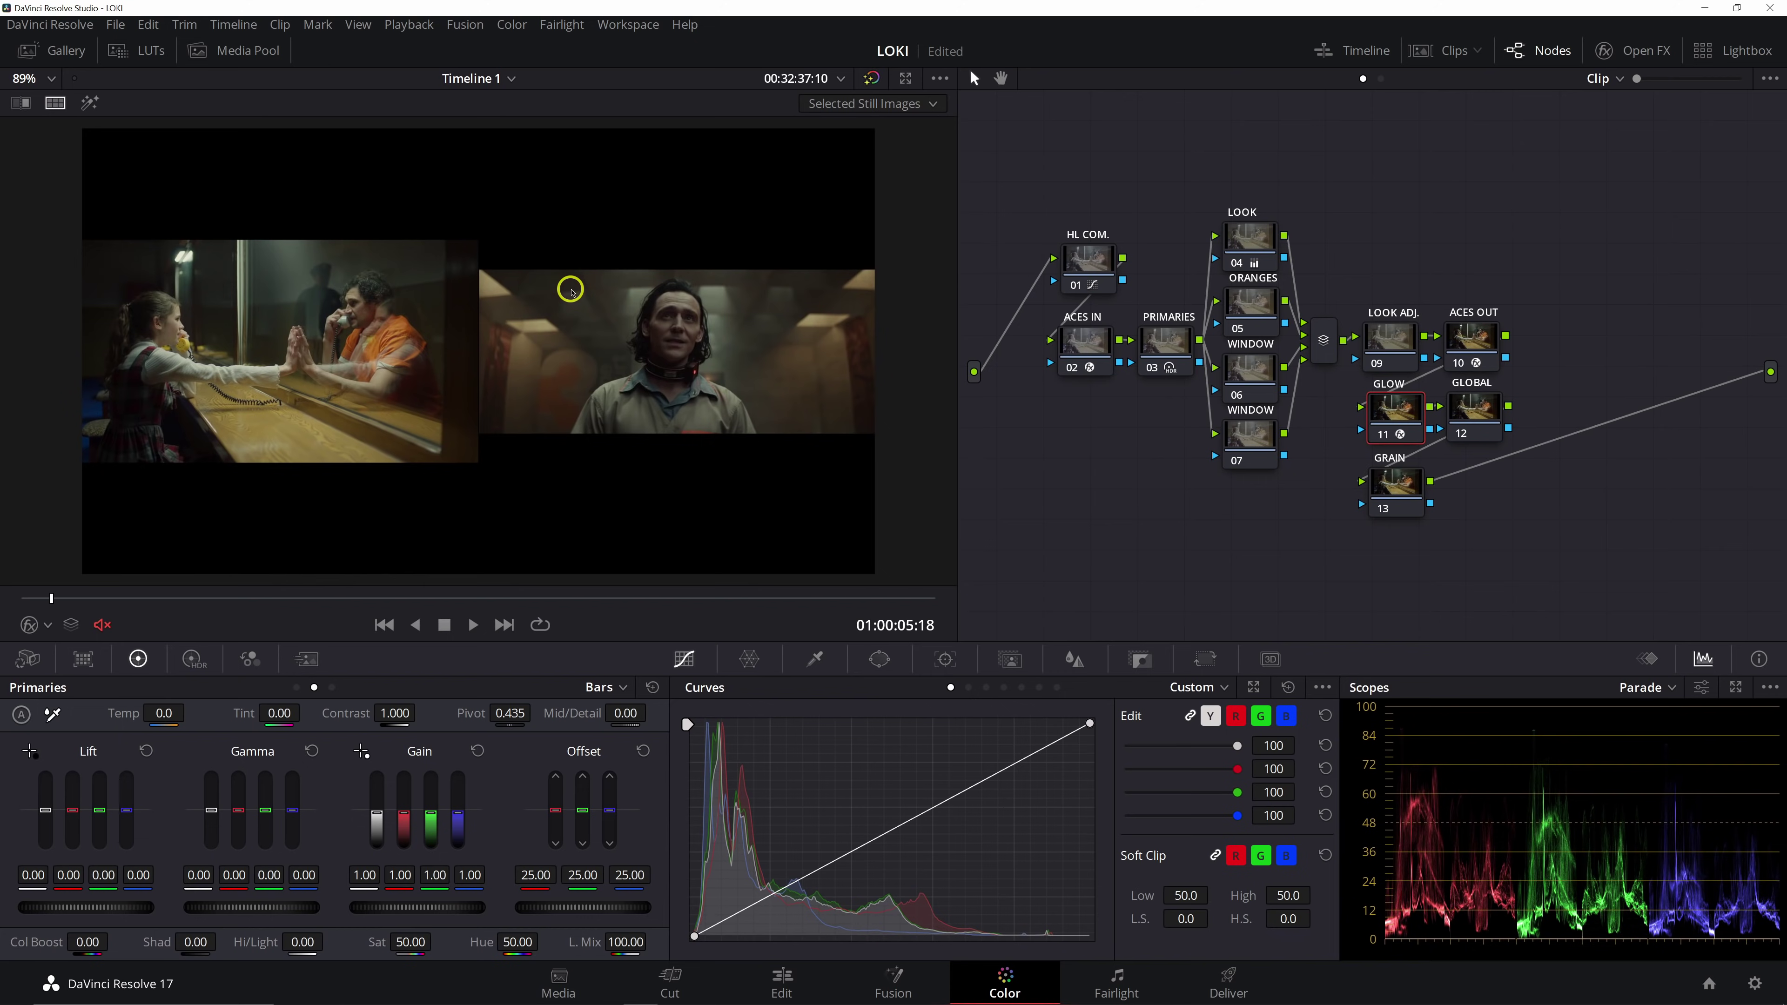
{"action": "left_click_drag", "start_coordinate": [957, 336], "coordinate": [1266, 345]}
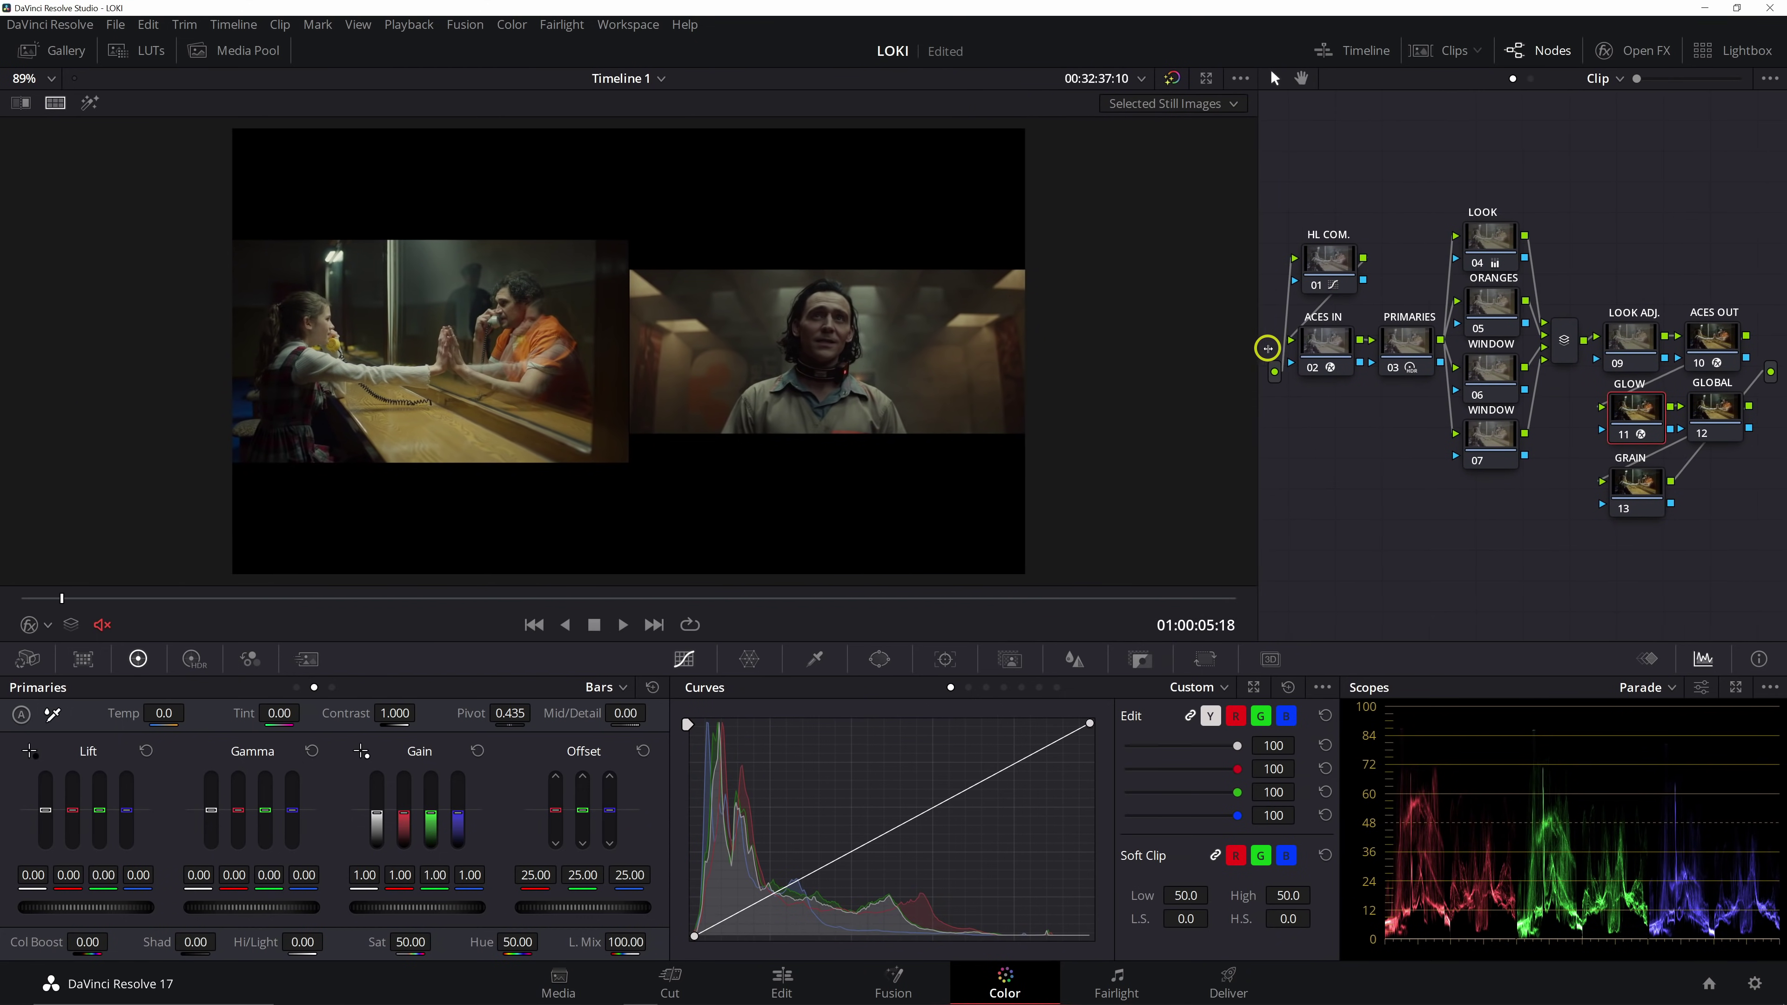
{"action": "scroll", "coordinate": [948, 344], "scroll_direction": "up", "scroll_amount": 6}
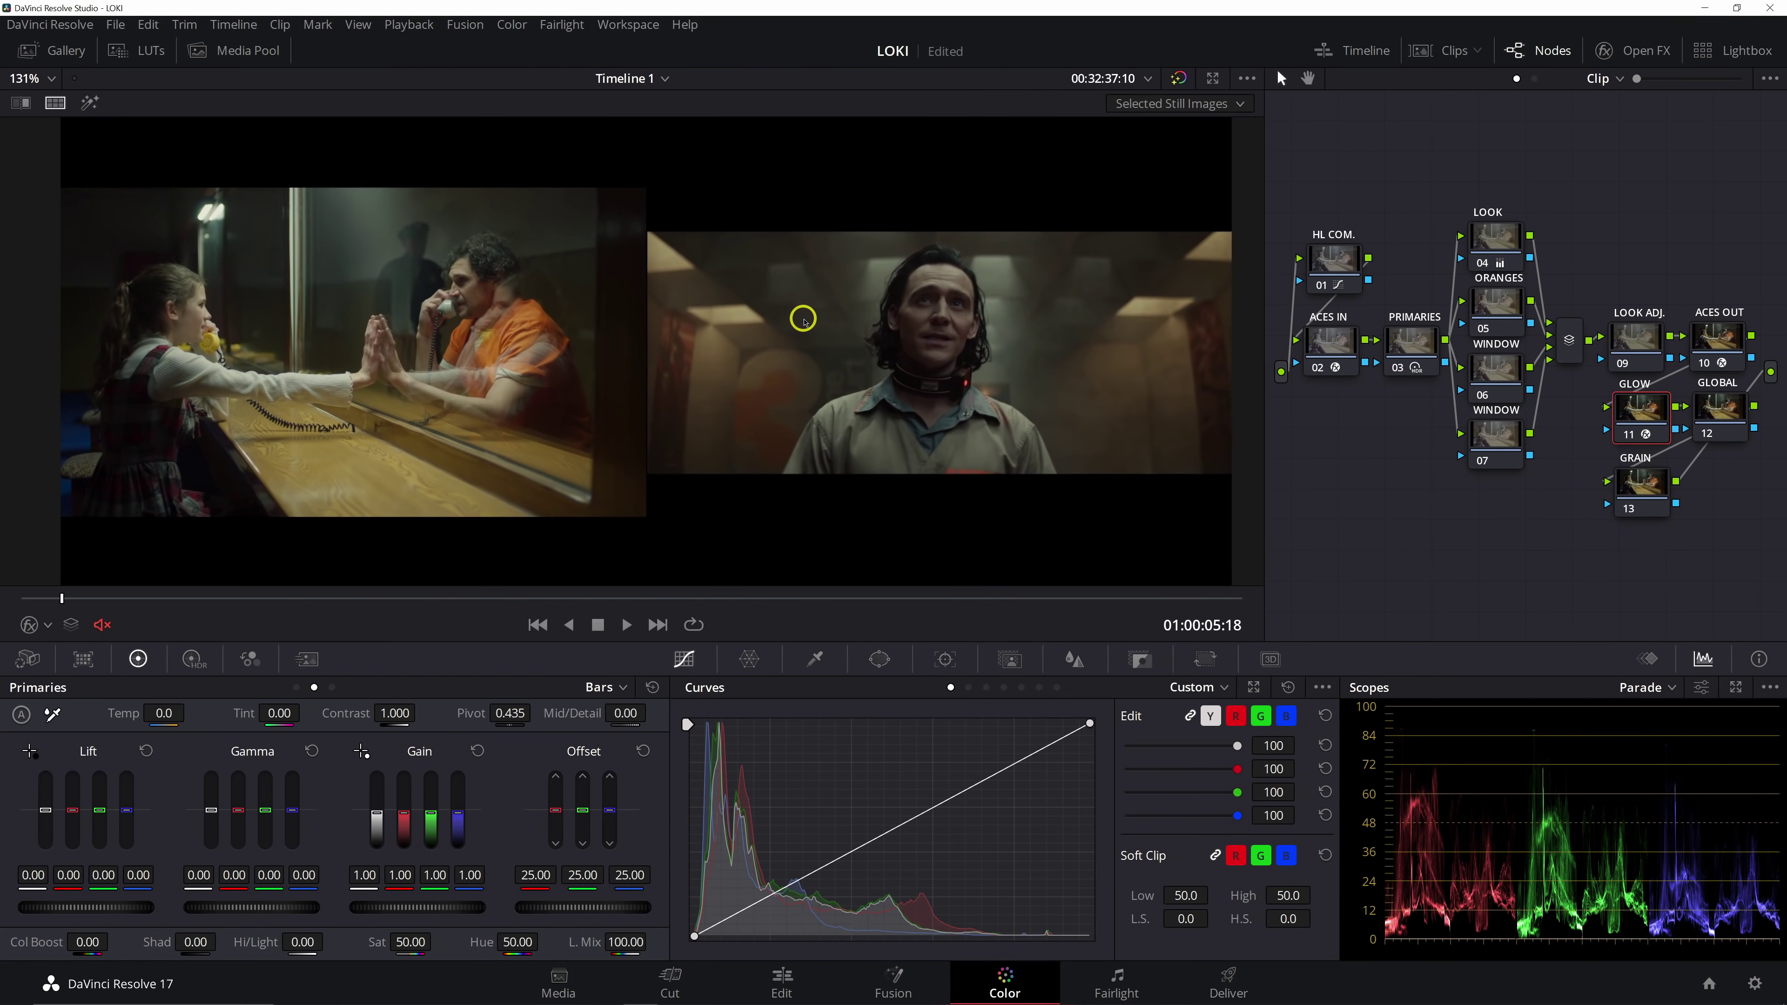
On the ORANGES node, shift the orange and yellow hues toward red with the red and yellow points of the Hue Vs Hue curve
{"action": "left_click", "coordinate": [1494, 310]}
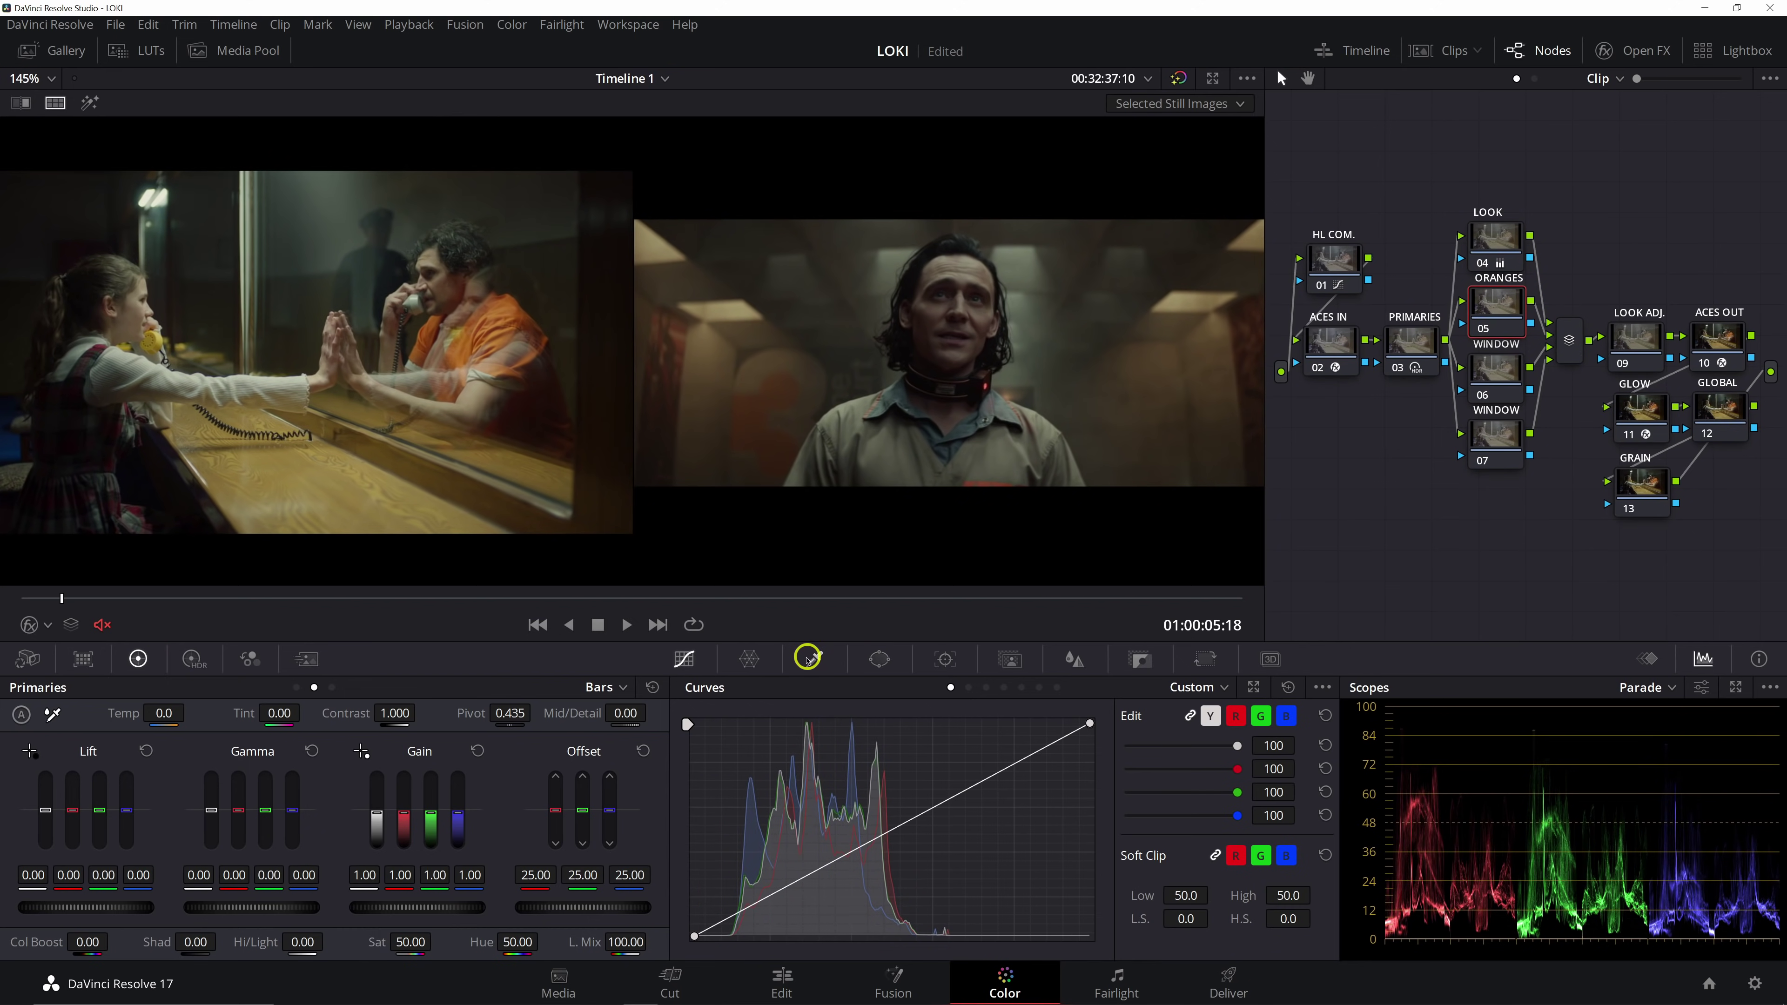
{"action": "left_click", "coordinate": [970, 687]}
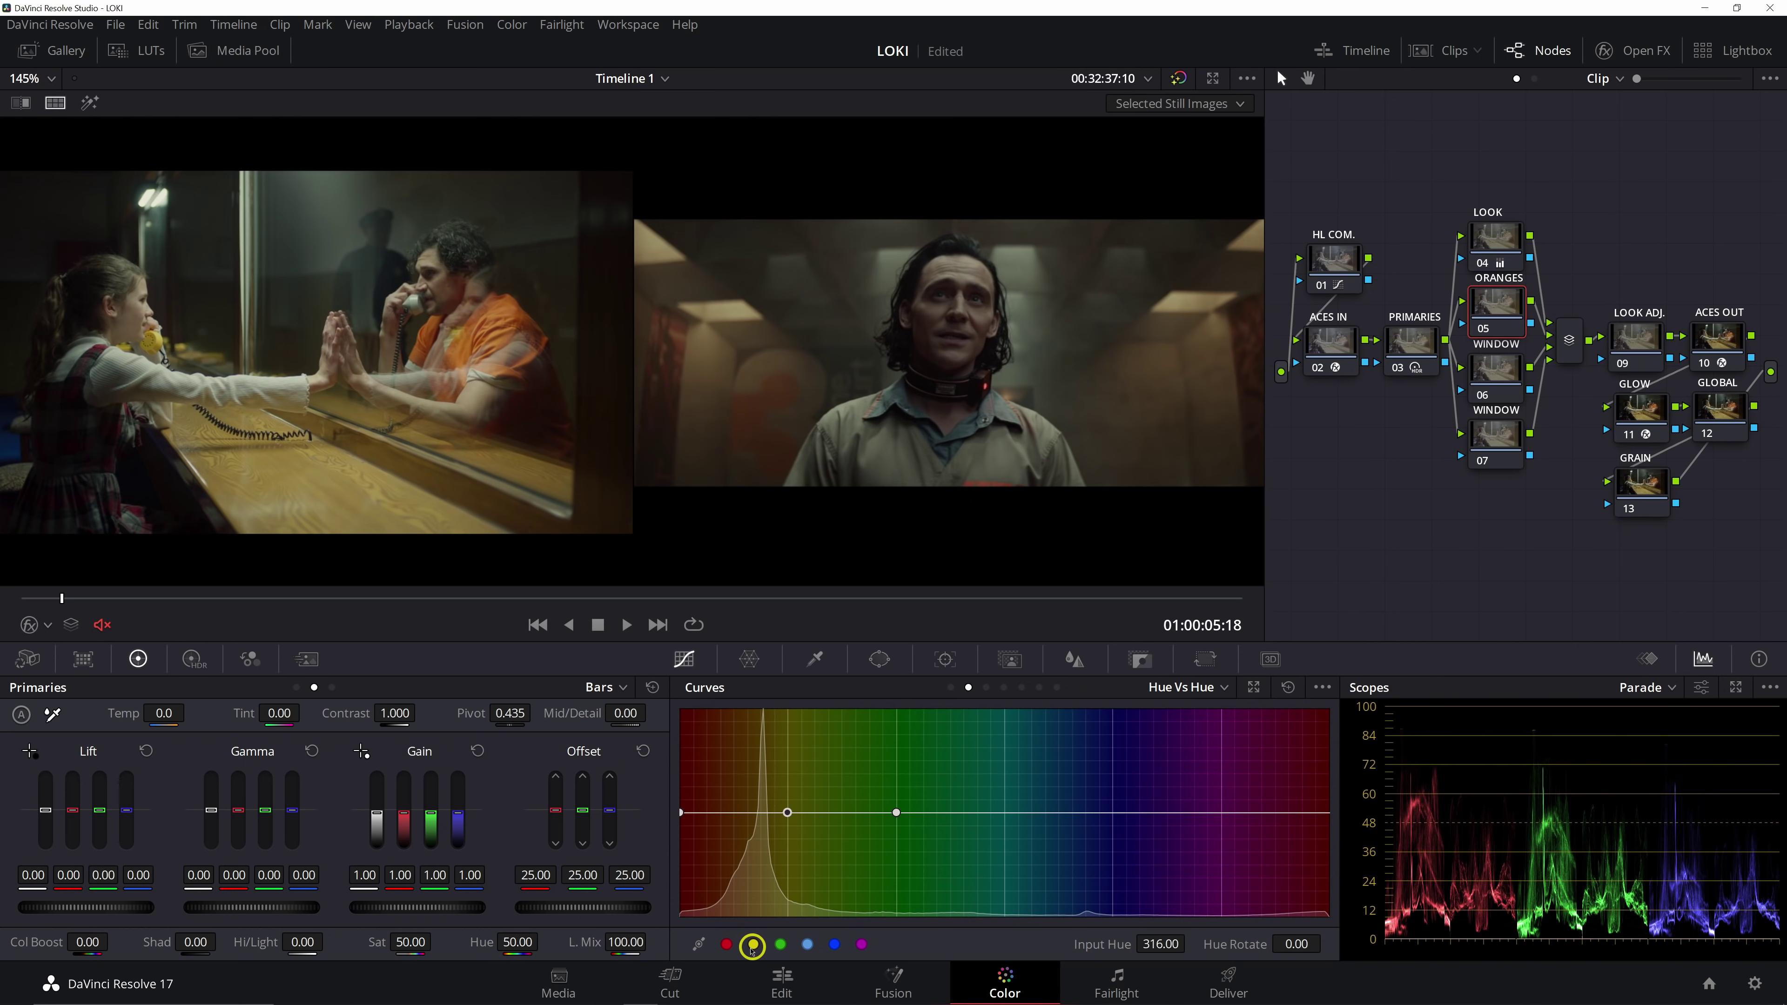
{"action": "left_click", "coordinate": [726, 943]}
{"action": "left_click", "coordinate": [783, 811]}
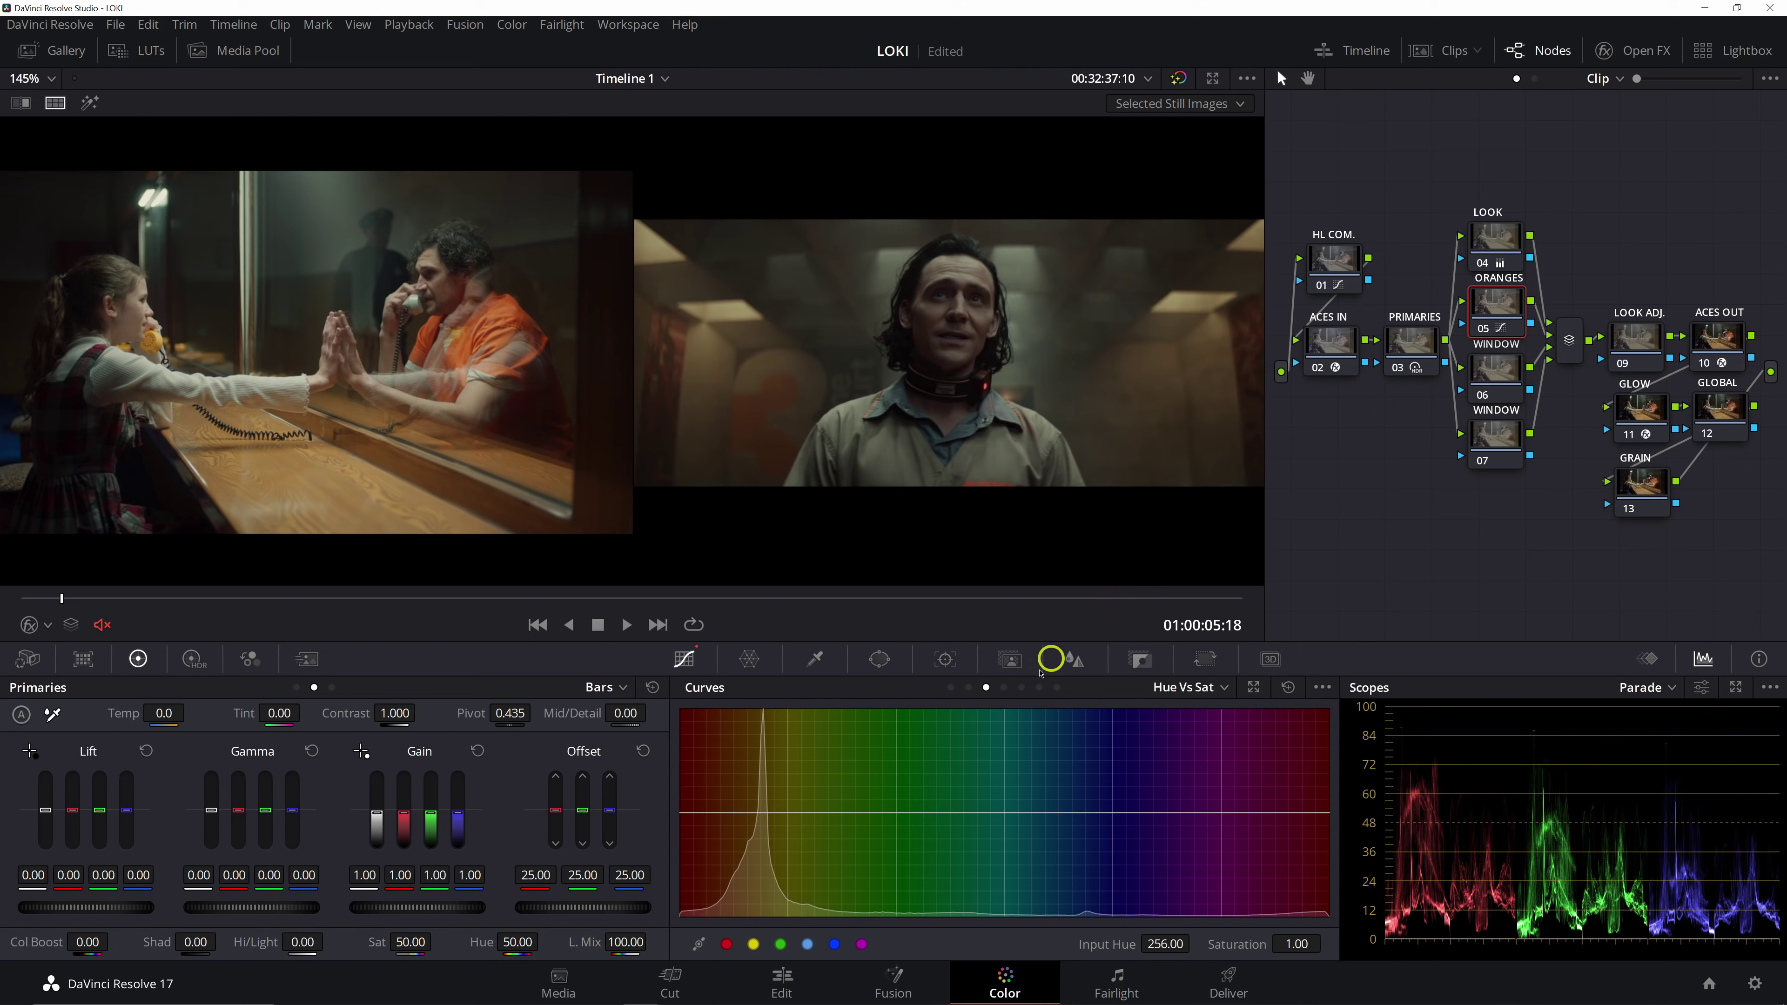
At hue 316.00 on the ORANGES node, lower the Hue Vs Sat saturation to 0.81 and the Hue Vs Lum gain to 0.73
{"action": "key", "text": "ctrl+z"}
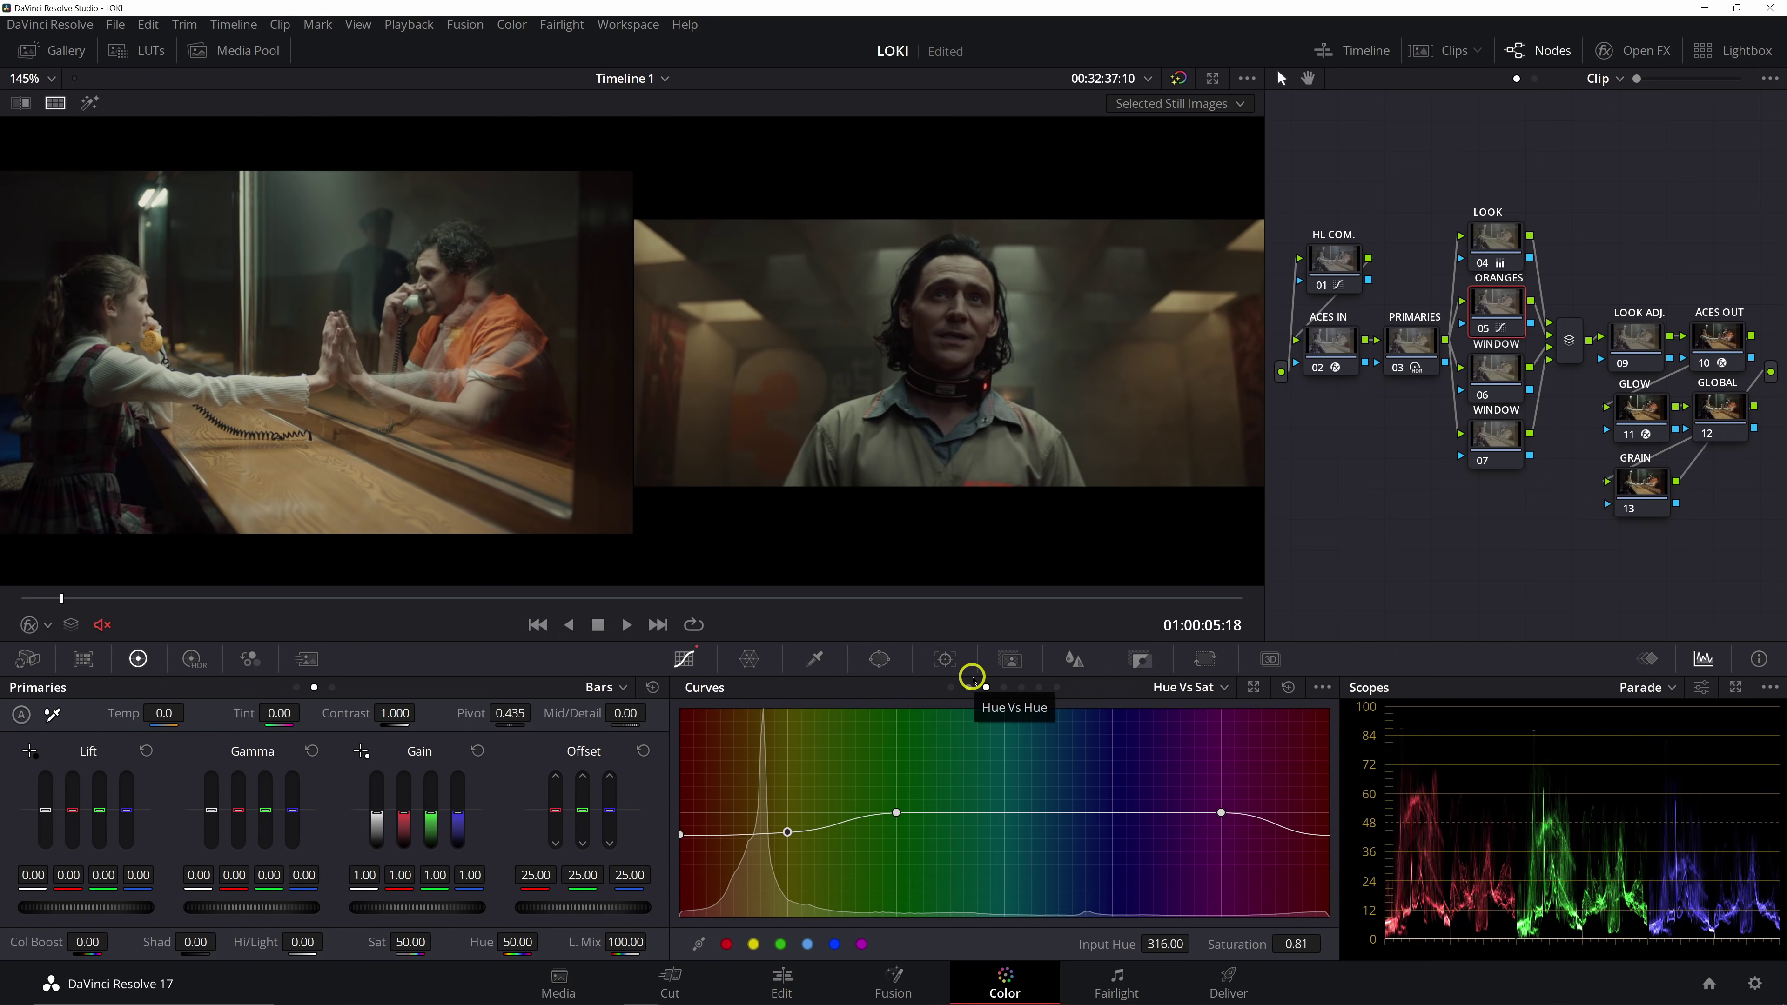
{"action": "left_click", "coordinate": [973, 679]}
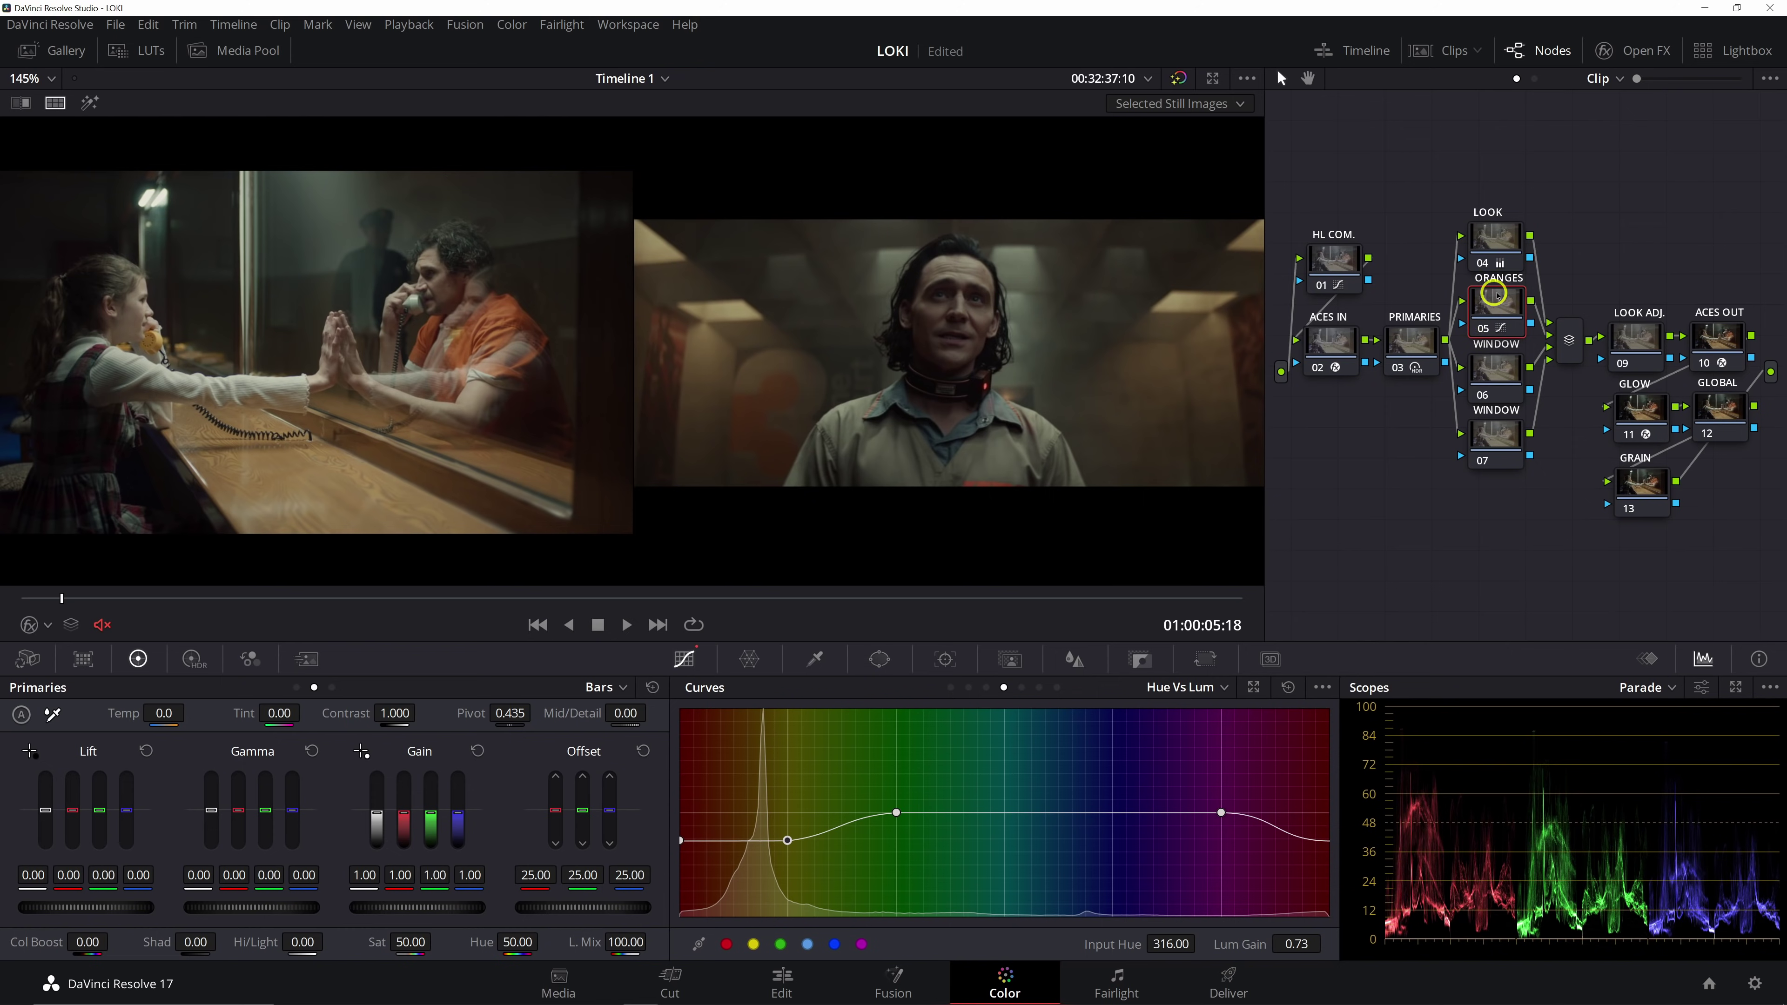
Toggle the ORANGES node off and on to compare its hue adjustments beside the Loki still
{"action": "key", "text": "ctrl+d"}
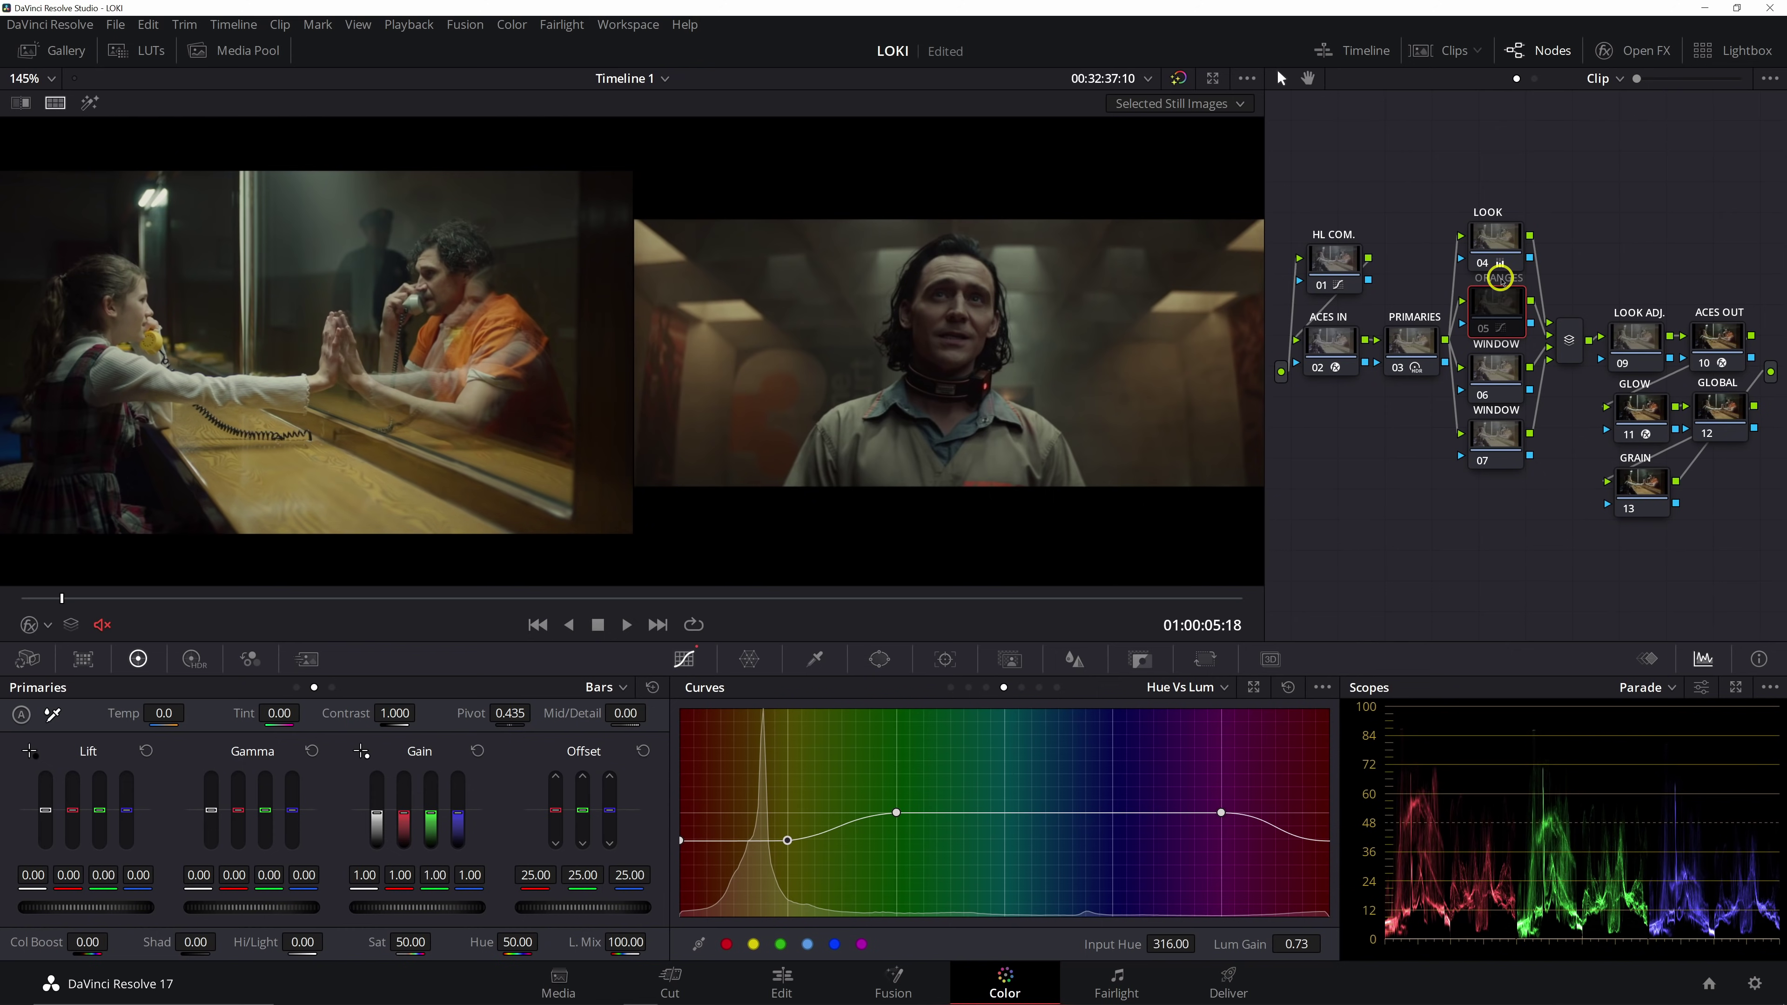
{"action": "key", "text": "ctrl+d"}
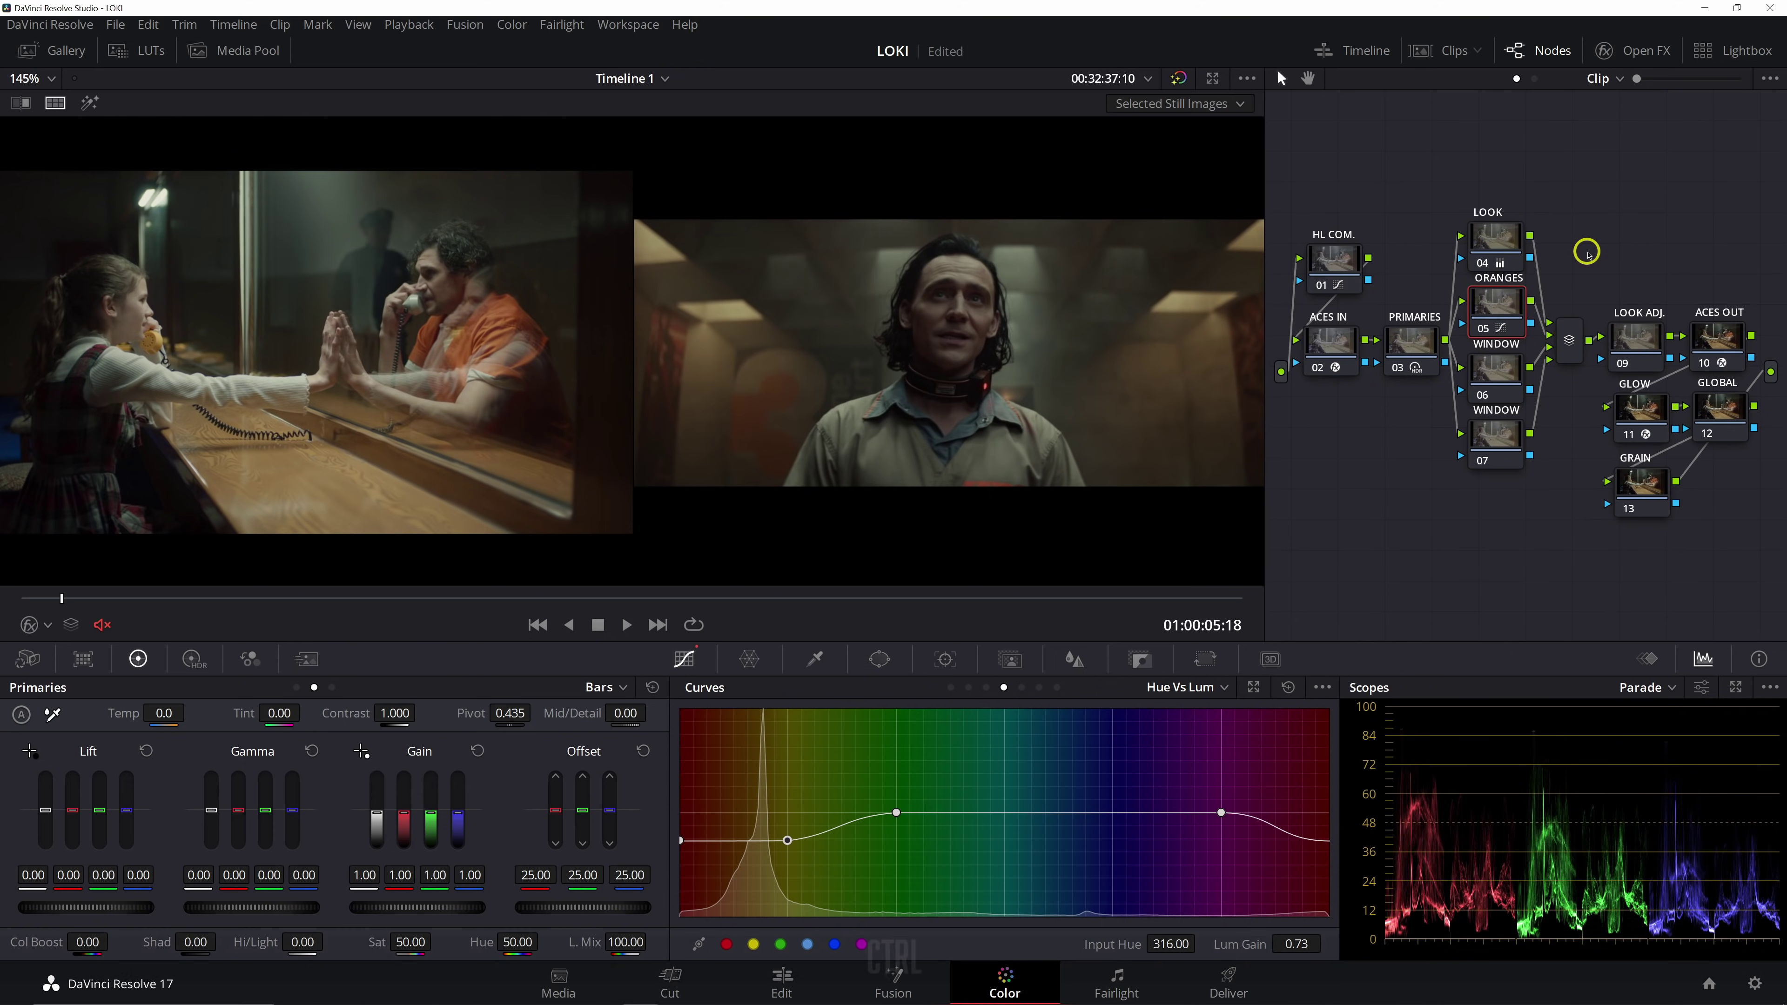
{"action": "key", "text": "ctrl+d"}
{"action": "key", "text": "ctrl+d"}
{"action": "key", "text": "ctrl+d"}
{"action": "key", "text": "ctrl+d"}
{"action": "key", "text": "ctrl+d"}
{"action": "key", "text": "ctrl+d"}
Examine the skin tones, orange uniform and phone close up while toggling the ORANGES node off and on
{"action": "scroll", "coordinate": [161, 350], "scroll_direction": "up", "scroll_amount": 5}
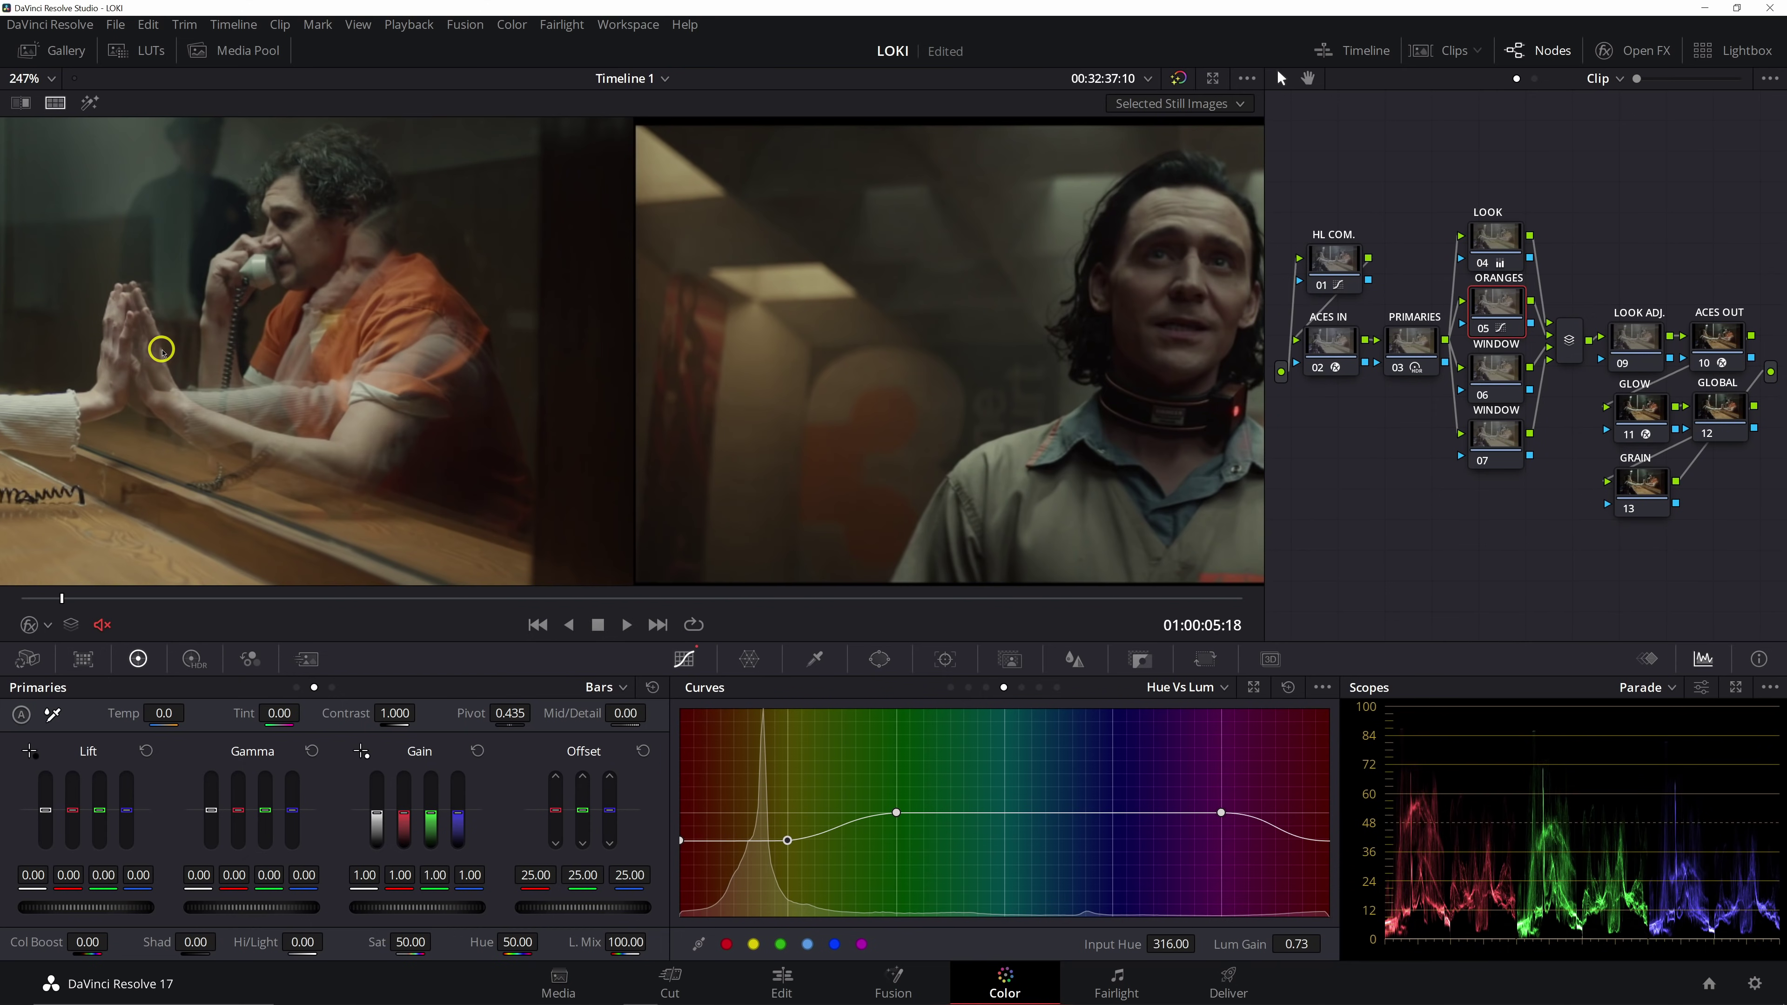
{"action": "key", "text": "ctrl+d"}
{"action": "key", "text": "ctrl+d"}
{"action": "key", "text": "ctrl+d"}
{"action": "key", "text": "ctrl+d"}
{"action": "key", "text": "ctrl+d"}
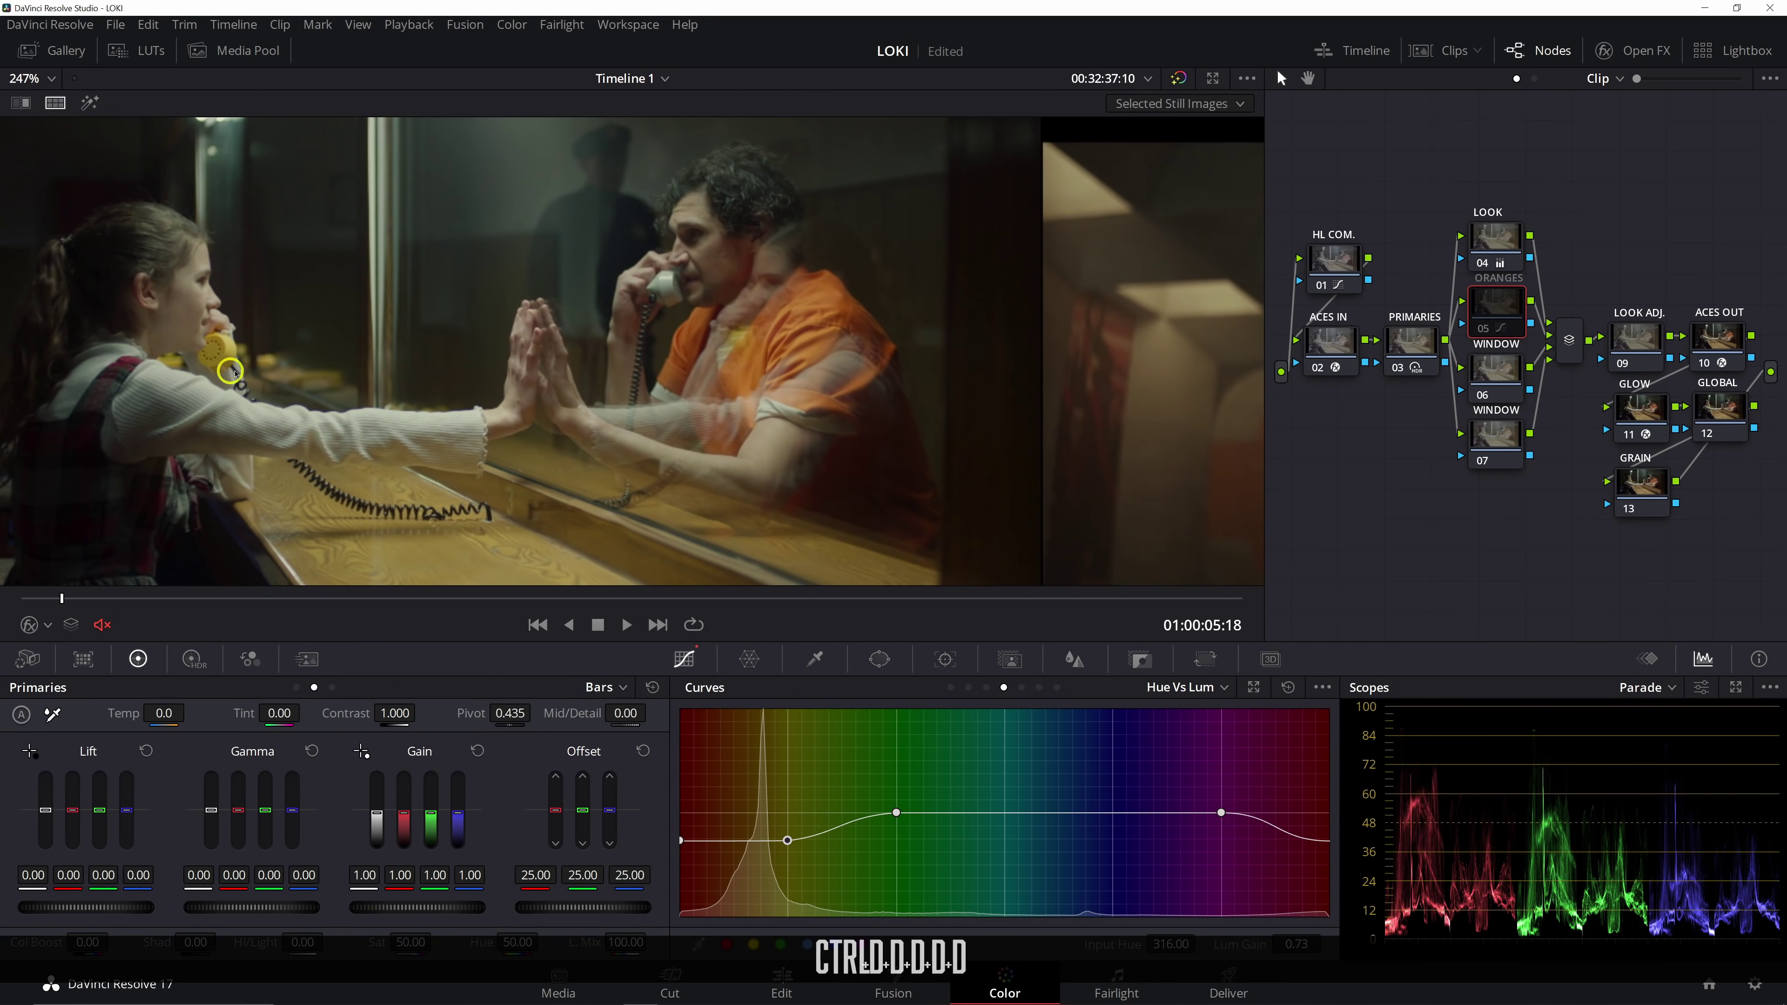
{"action": "key", "text": "ctrl+d"}
{"action": "key", "text": "ctrl+d"}
{"action": "key", "text": "ctrl+d"}
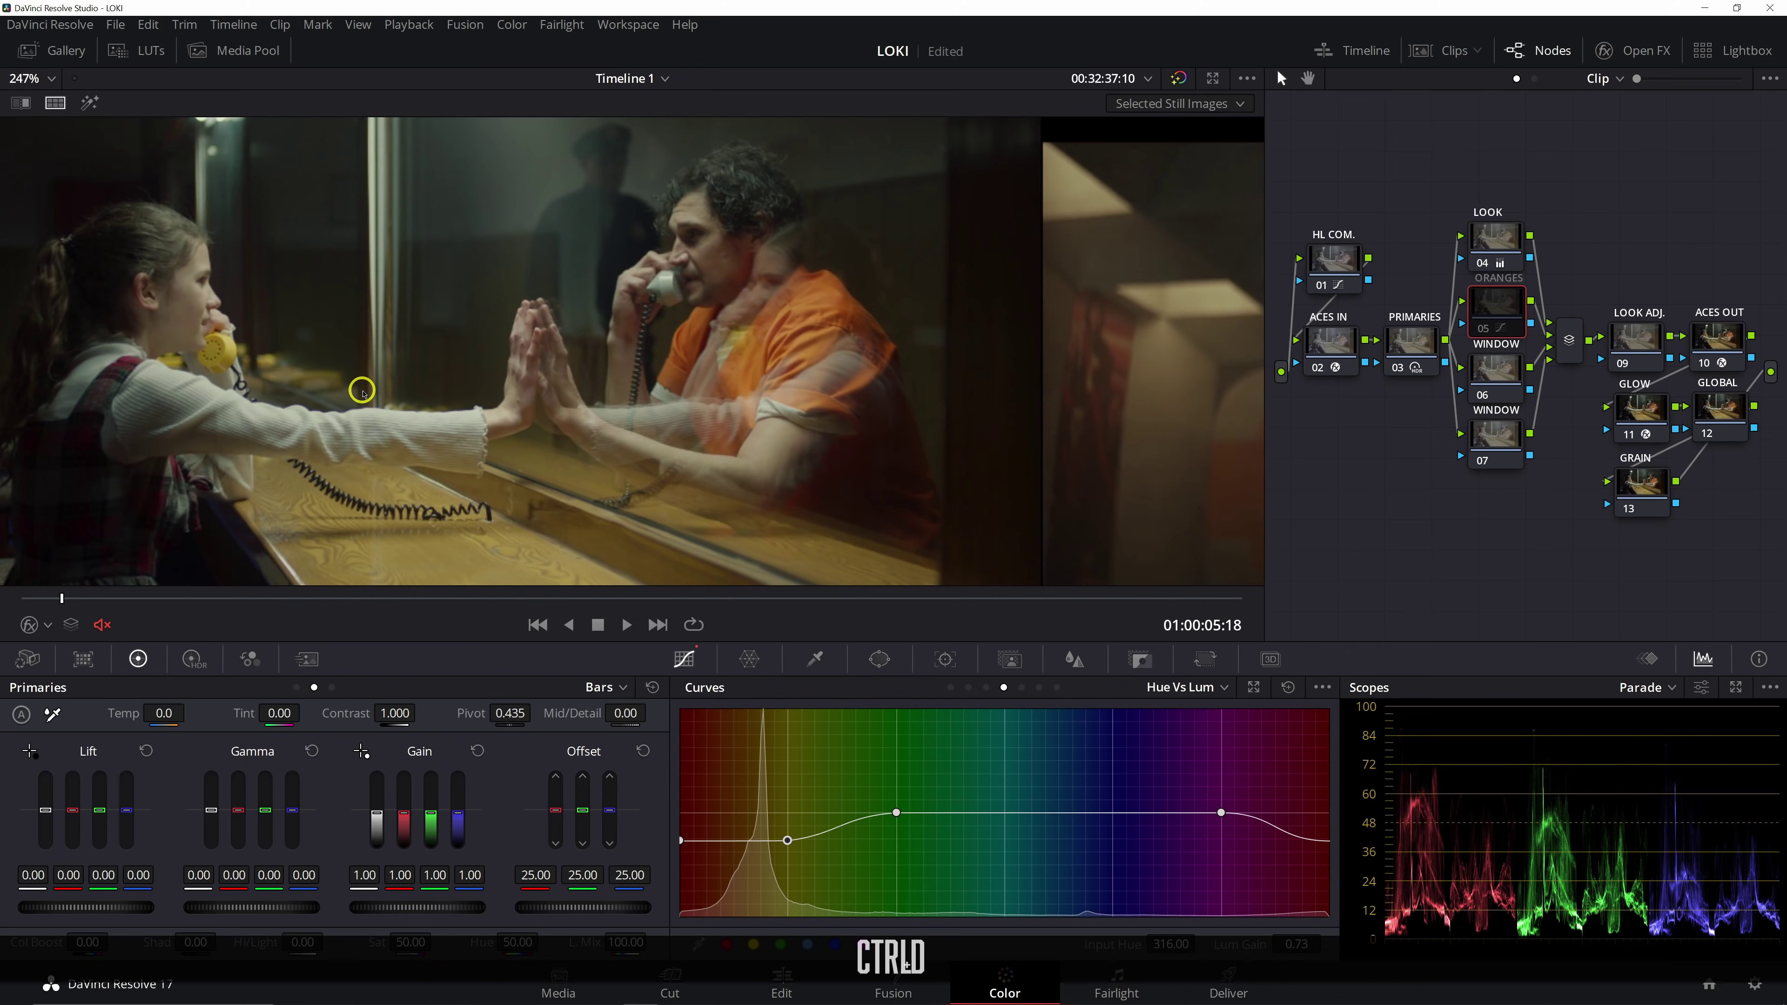
{"action": "key", "text": "ctrl+d"}
{"action": "key", "text": "ctrl+d"}
{"action": "key", "text": "ctrl+d"}
{"action": "key", "text": "ctrl+d"}
{"action": "scroll", "coordinate": [630, 299], "scroll_direction": "down", "scroll_amount": 5}
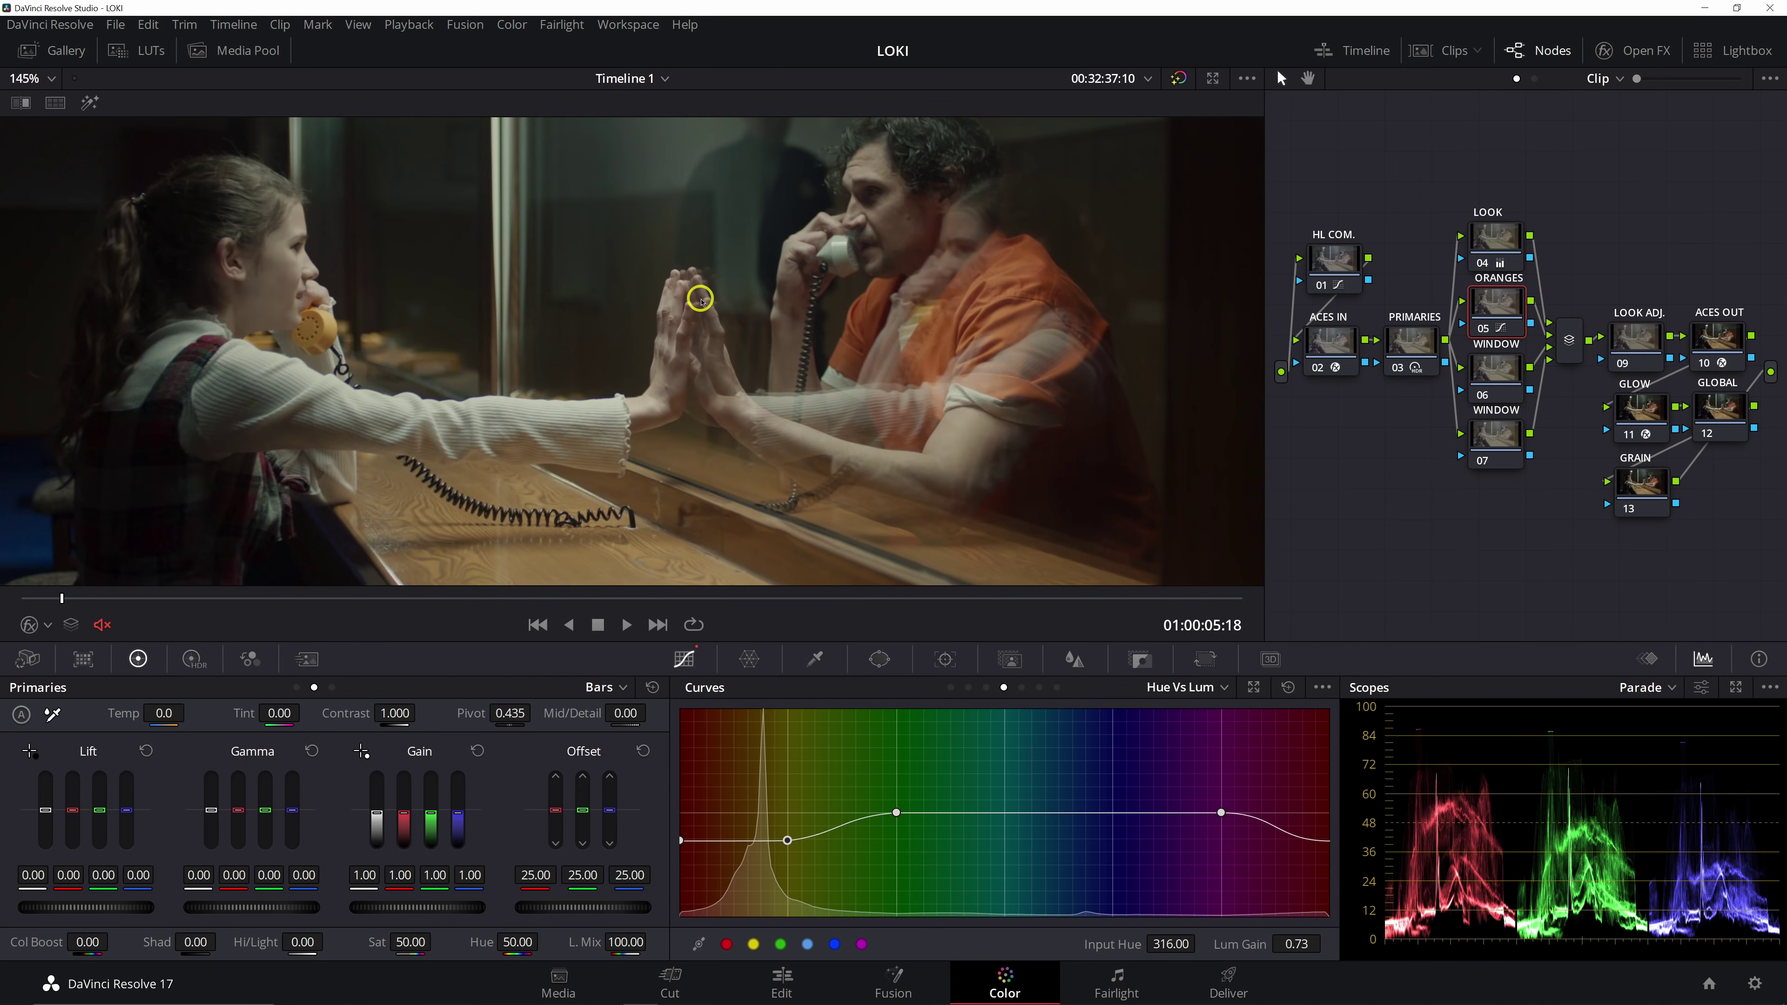
Toggle the ORANGES node off and on to examine its effect on the shot without the split screen
{"action": "key", "text": "ctrl+d"}
{"action": "key", "text": "ctrl+d"}
{"action": "key", "text": "ctrl+d"}
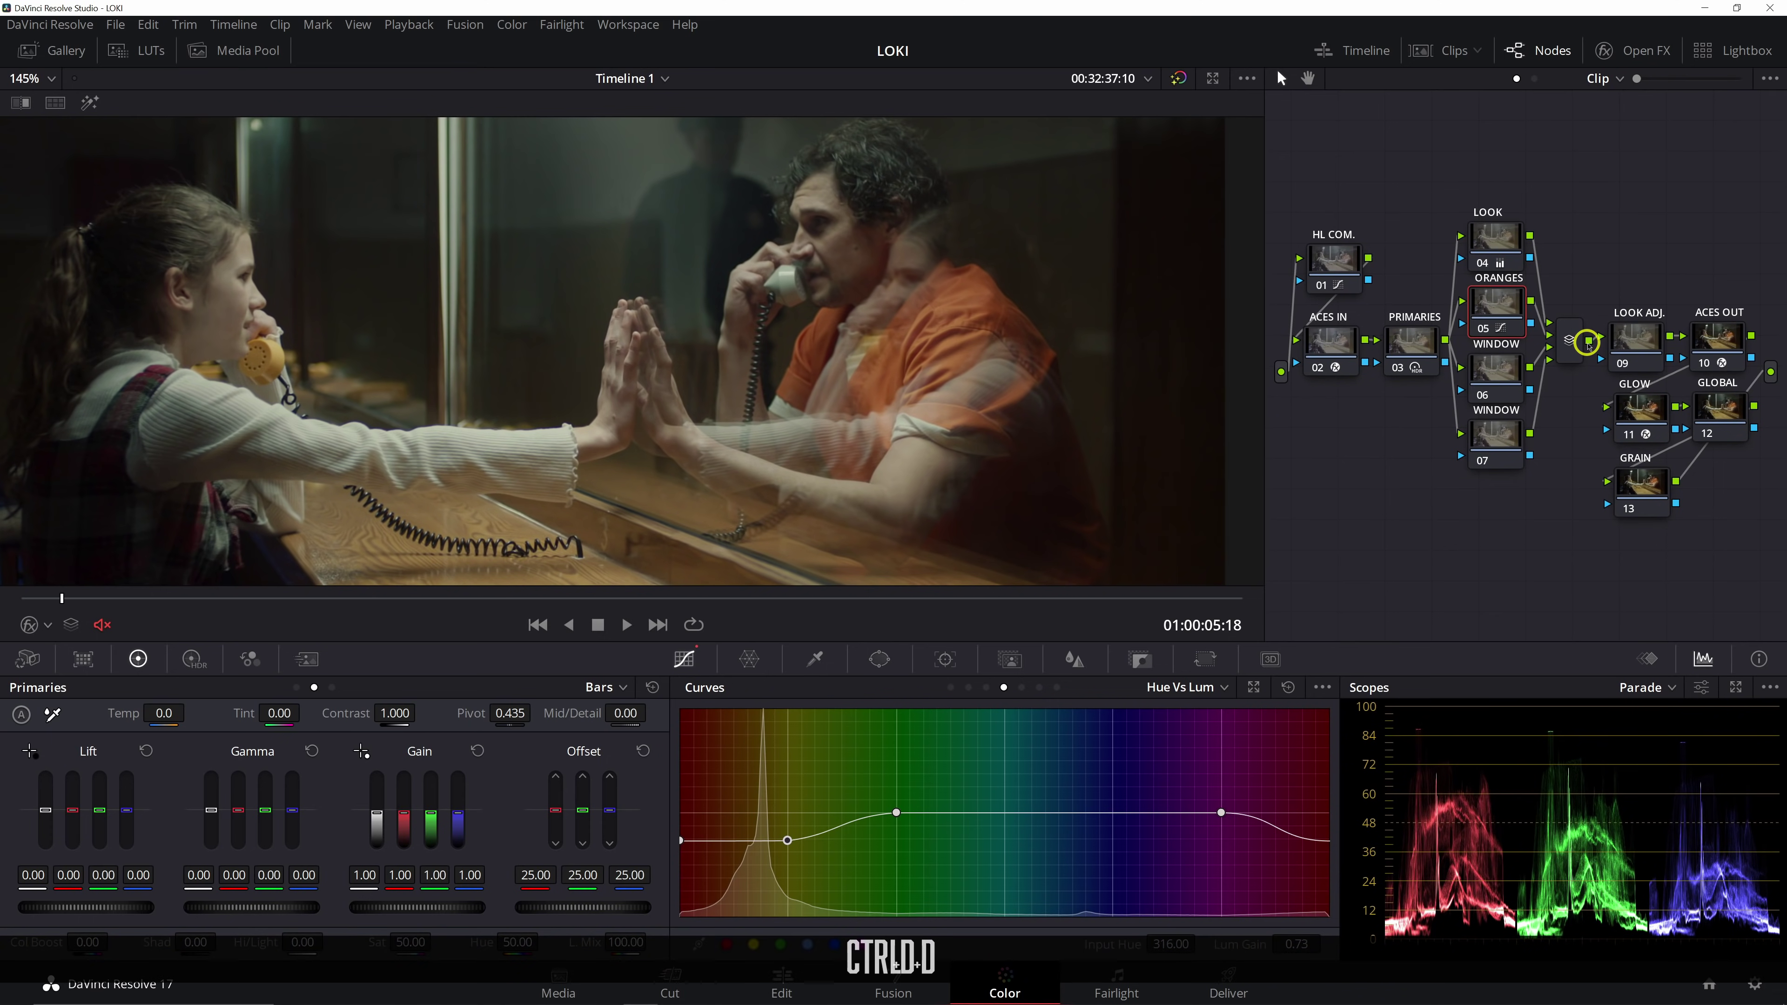
{"action": "key", "text": "ctrl+d"}
{"action": "key", "text": "ctrl+d"}
{"action": "key", "text": "ctrl+d"}
{"action": "key", "text": "ctrl+d"}
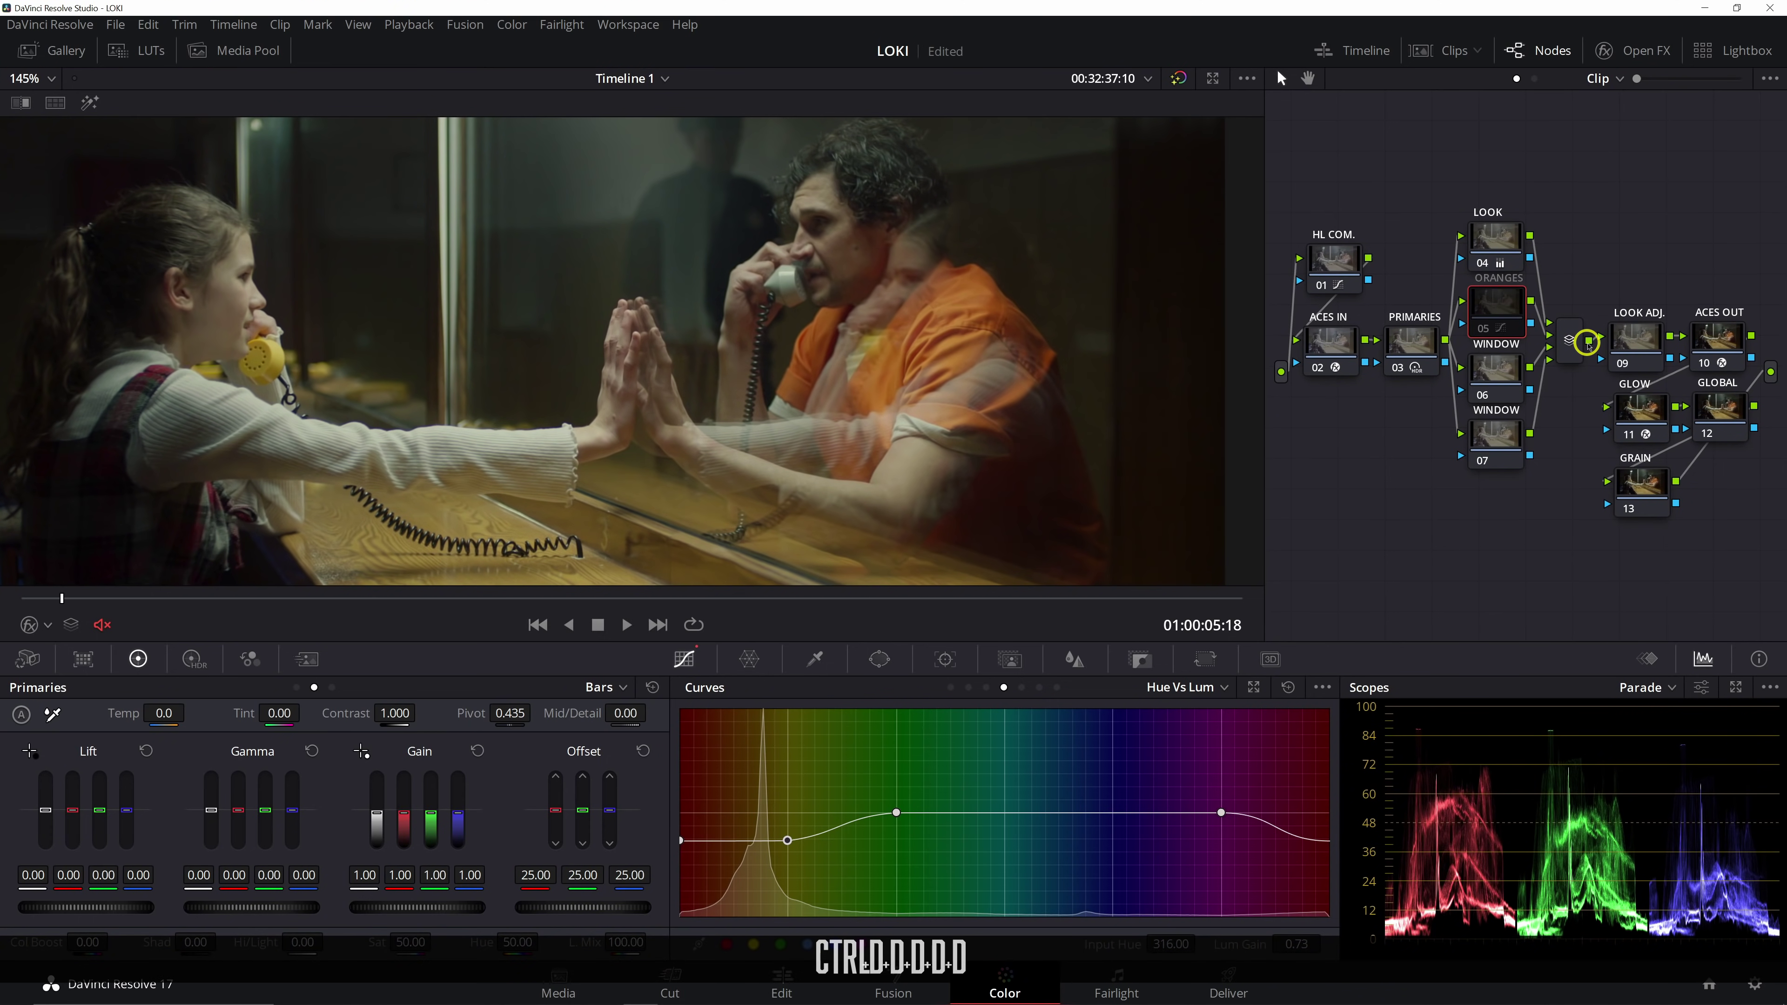
{"action": "key", "text": "ctrl+d"}
{"action": "key", "text": "ctrl+d"}
{"action": "key", "text": "ctrl+d"}
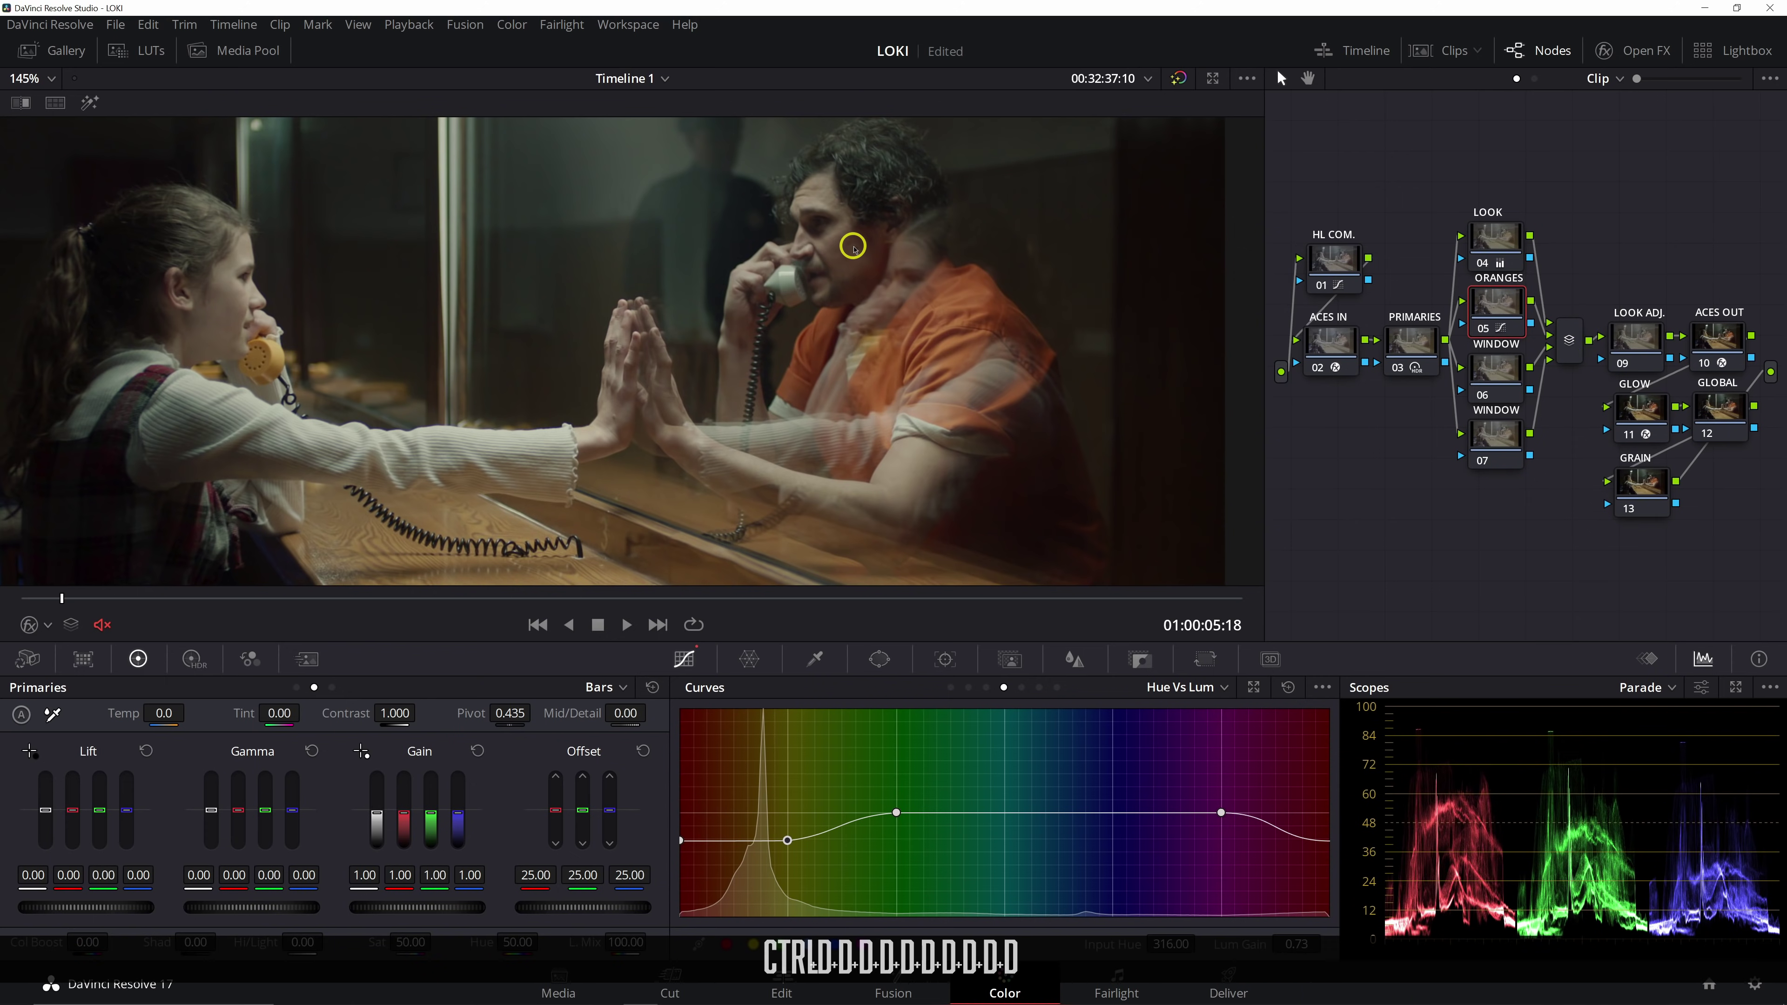
{"action": "key", "text": "ctrl+d"}
{"action": "key", "text": "ctrl+d"}
{"action": "key", "text": "ctrl+d"}
{"action": "key", "text": "ctrl+d"}
{"action": "key", "text": "ctrl+d"}
{"action": "key", "text": "ctrl+d"}
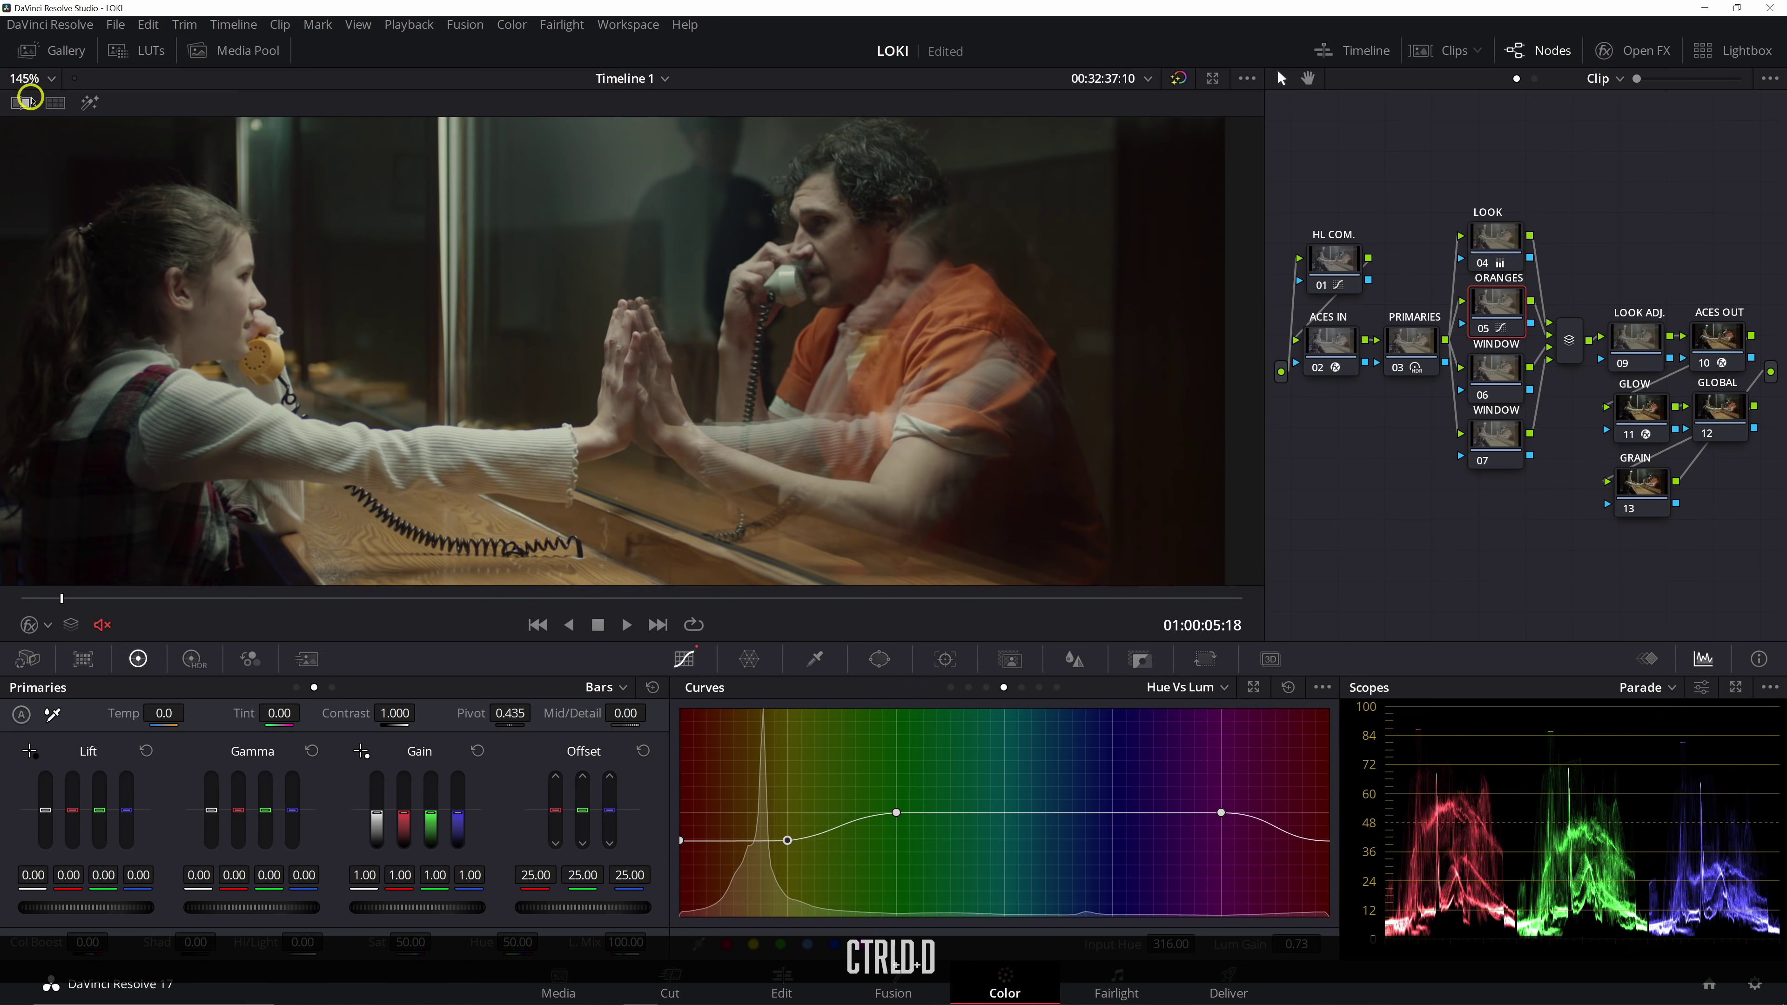
Wipe the Loki still across the shot and toggle the ORANGES node to compare their colours
{"action": "left_click", "coordinate": [28, 101]}
{"action": "key", "text": "ctrl+d"}
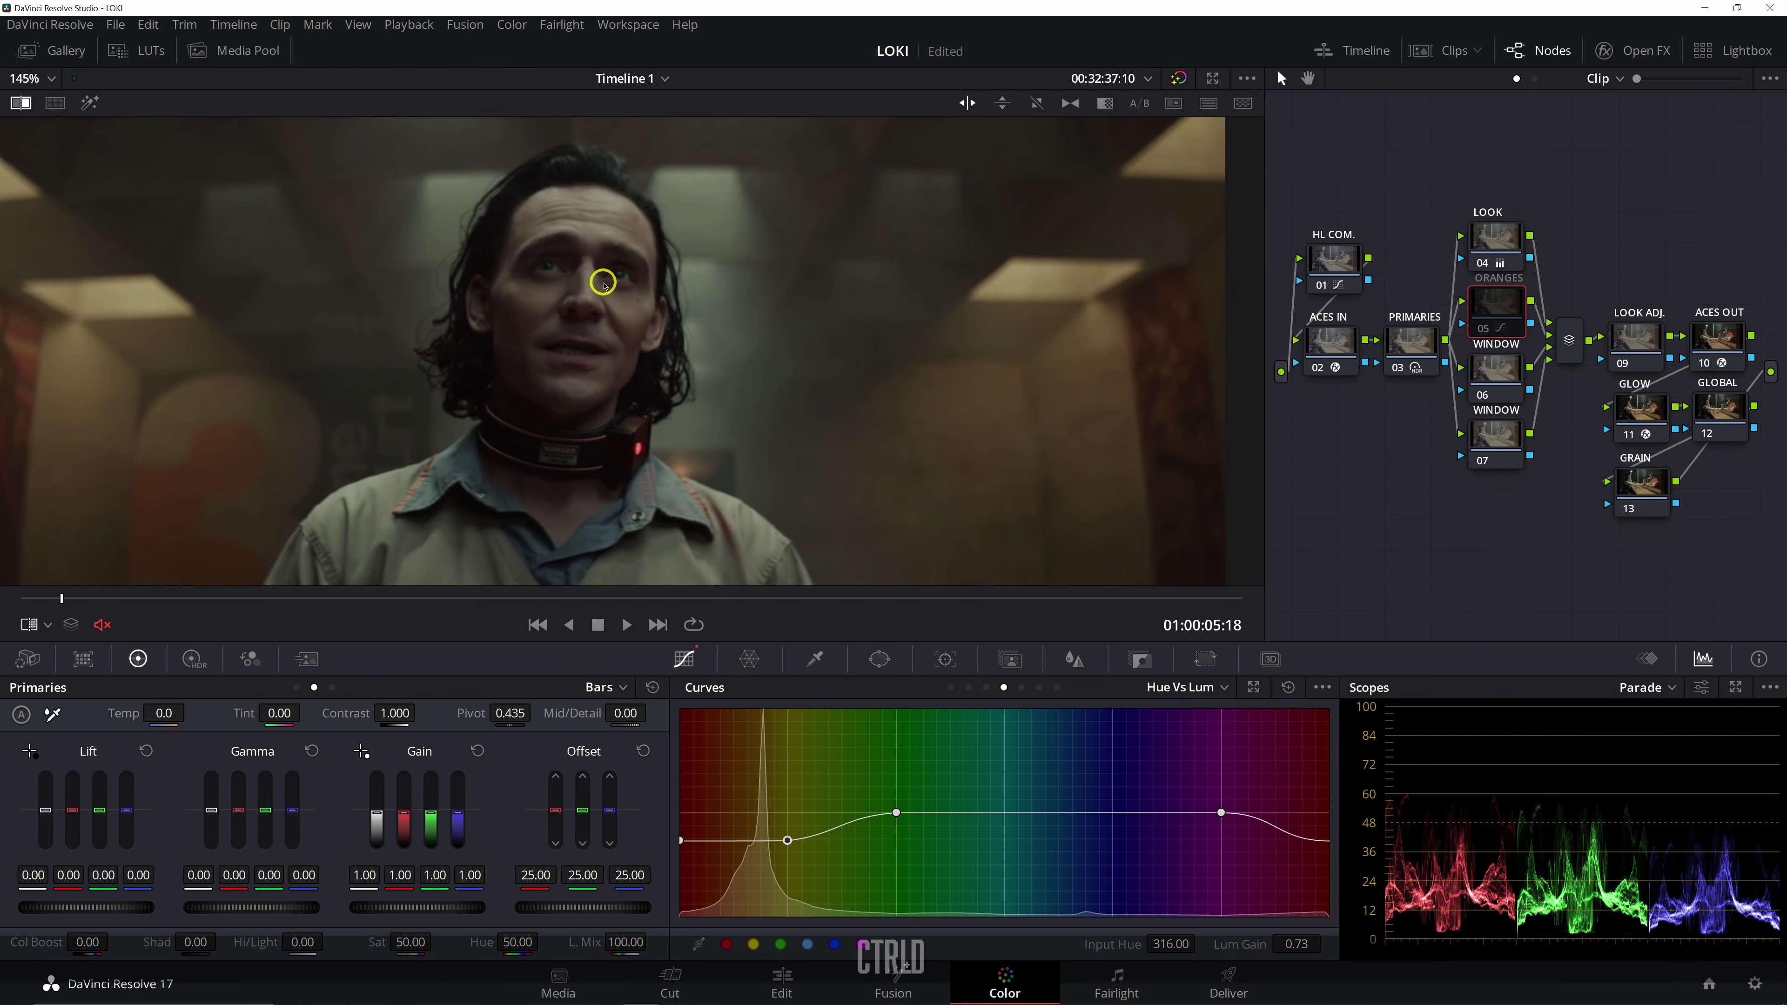
{"action": "key", "text": "ctrl+d"}
{"action": "left_click_drag", "start_coordinate": [568, 352], "coordinate": [1423, 358]}
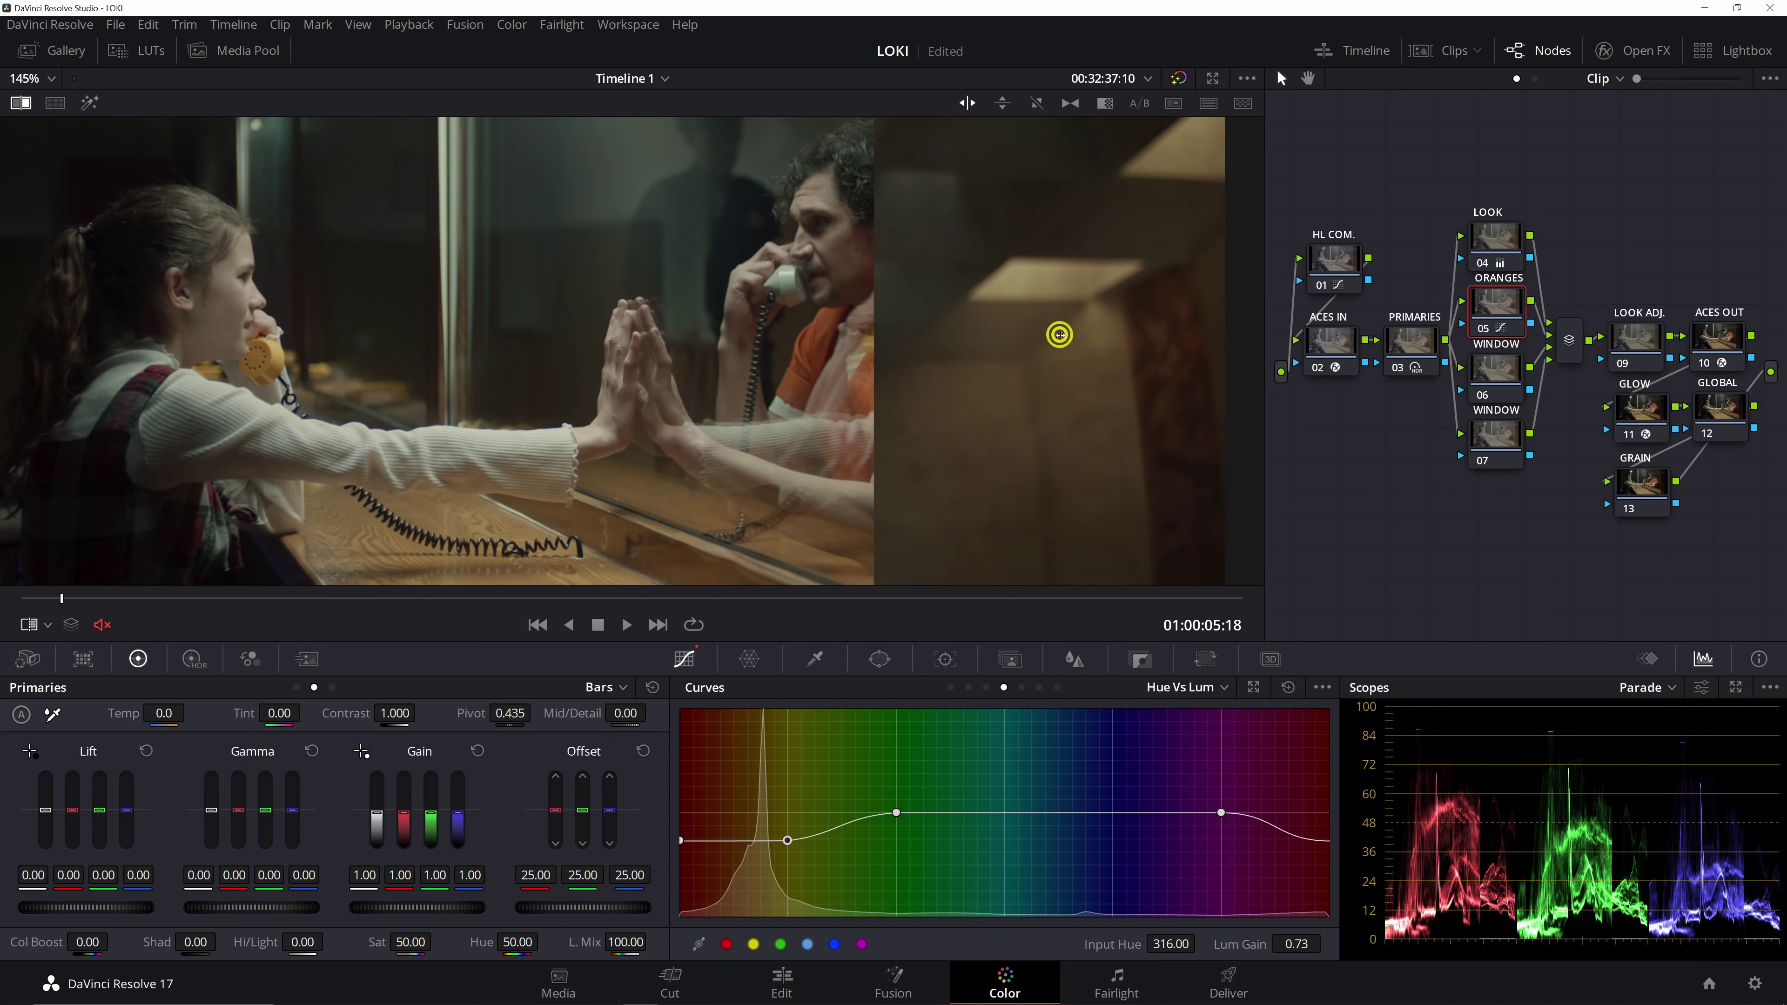
{"action": "left_click_drag", "start_coordinate": [1059, 335], "coordinate": [647, 358]}
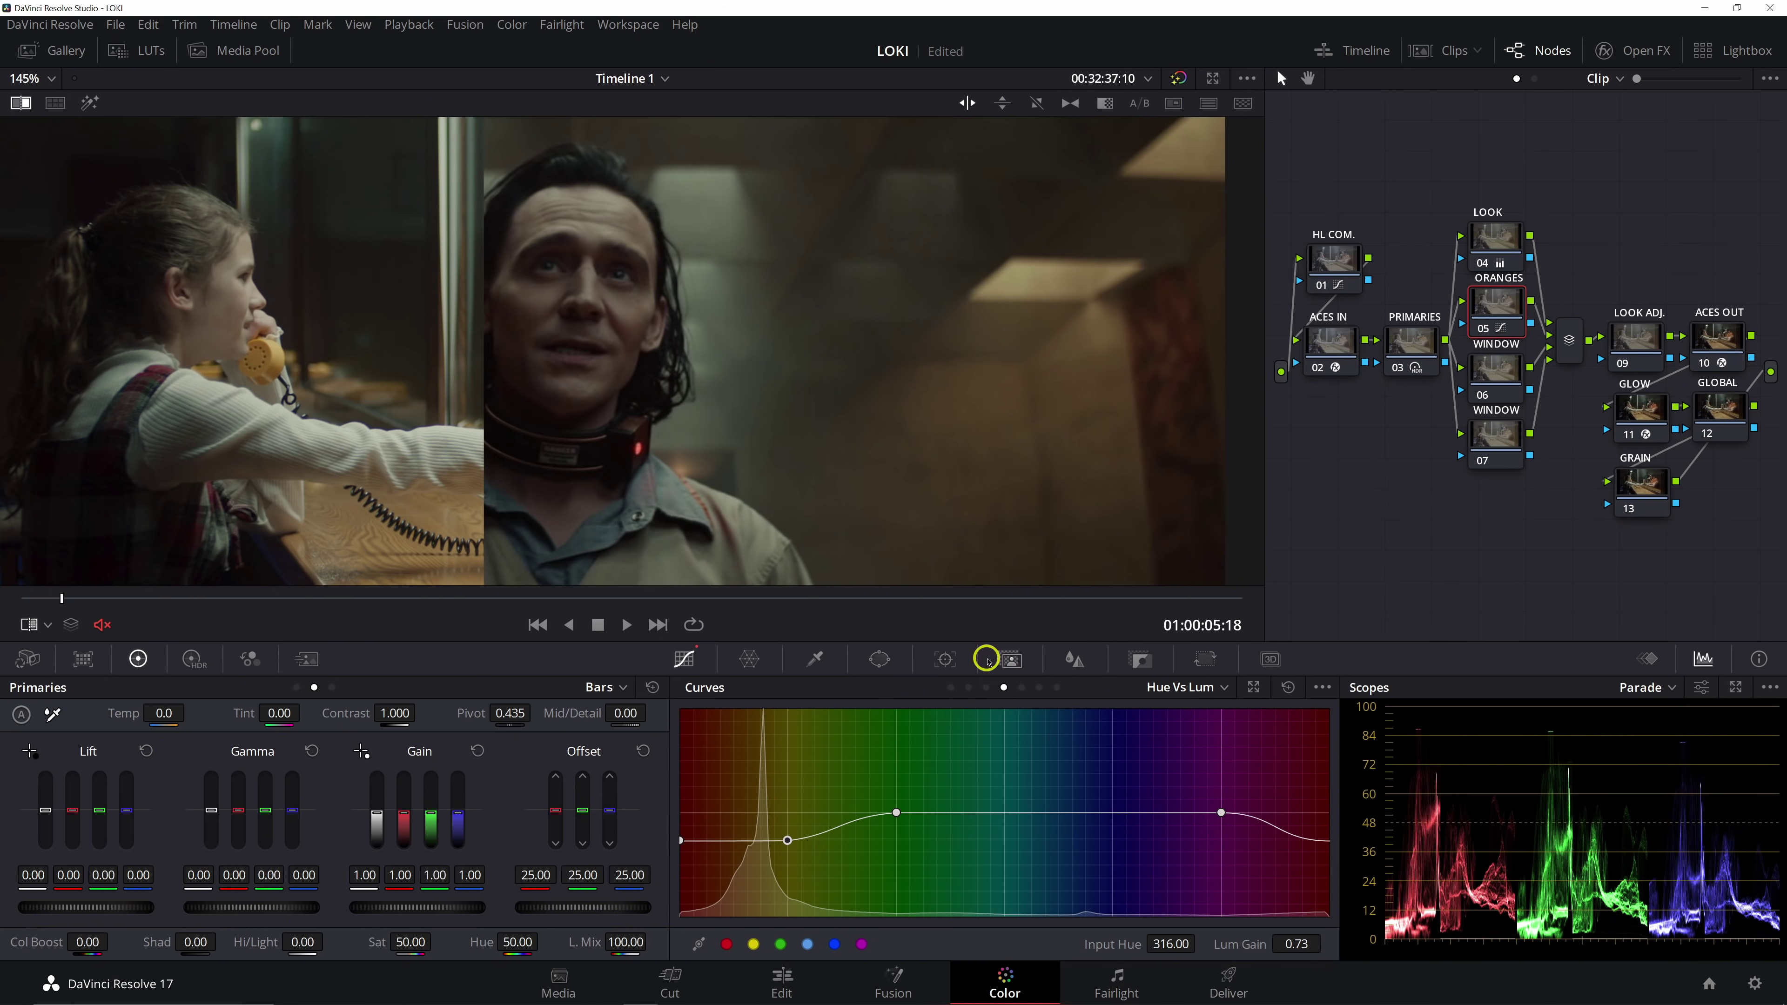
Pan the shot left with Input Sizing to bring the prisoner beside Loki, and reposition the wipe between them
{"action": "left_click", "coordinate": [1205, 658]}
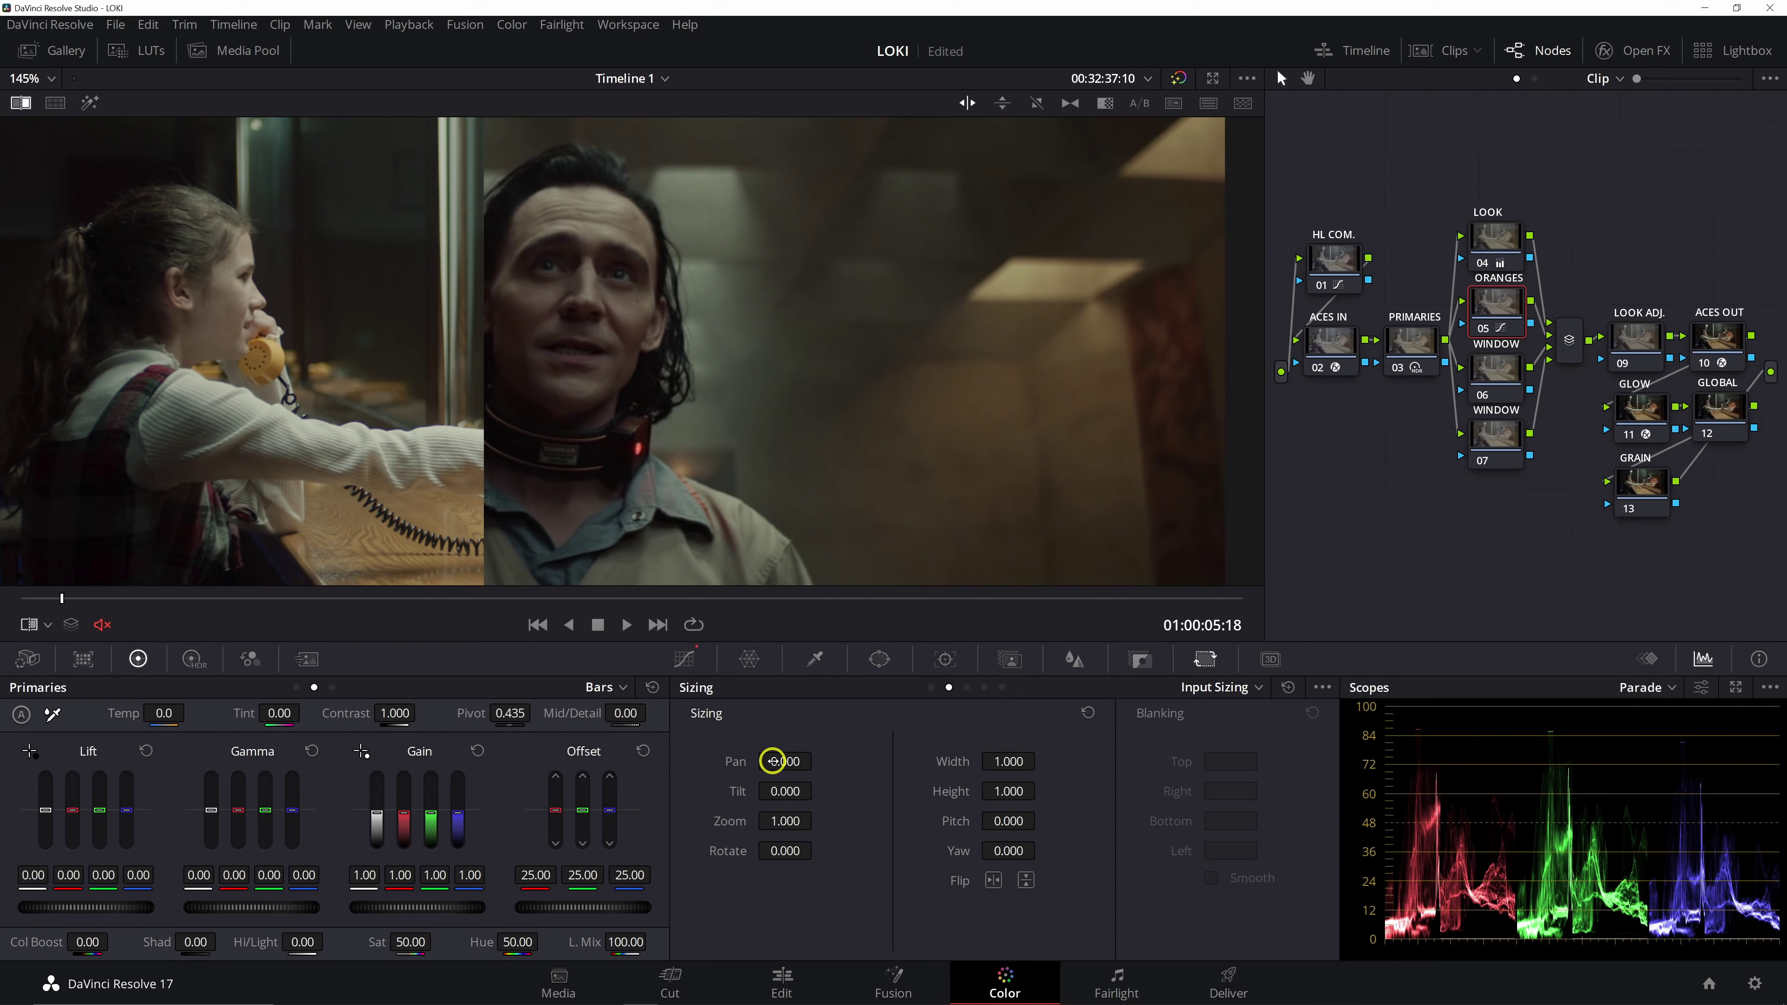
{"action": "left_click_drag", "start_coordinate": [781, 762], "coordinate": [2, 771]}
{"action": "left_click_drag", "start_coordinate": [823, 778], "coordinate": [291, 303]}
{"action": "left_click_drag", "start_coordinate": [711, 342], "coordinate": [797, 403]}
Switch to Reference Sizing and pan the Loki still to 477.500
{"action": "left_click", "coordinate": [1240, 687]}
{"action": "left_click", "coordinate": [1248, 790]}
{"action": "left_click_drag", "start_coordinate": [814, 758], "coordinate": [1685, 770]}
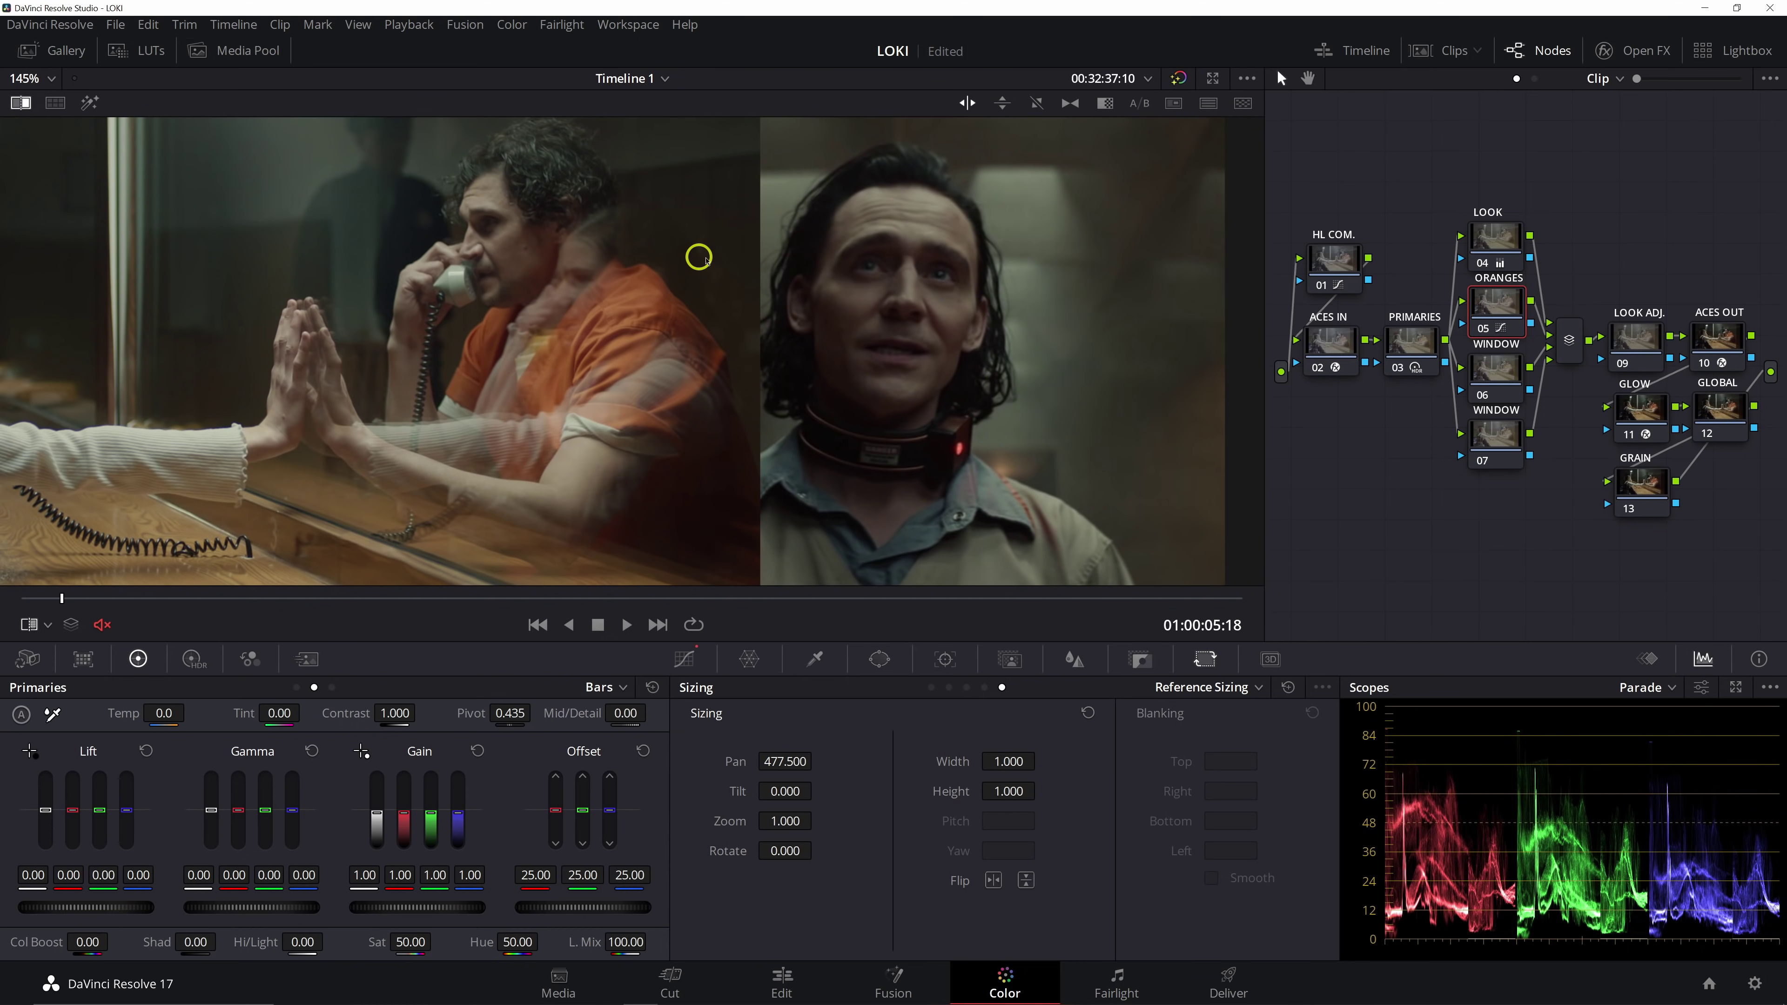
Add a parallel node below the lower WINDOW node in the mixer stack
{"action": "scroll", "coordinate": [554, 273], "scroll_direction": "down", "scroll_amount": 1}
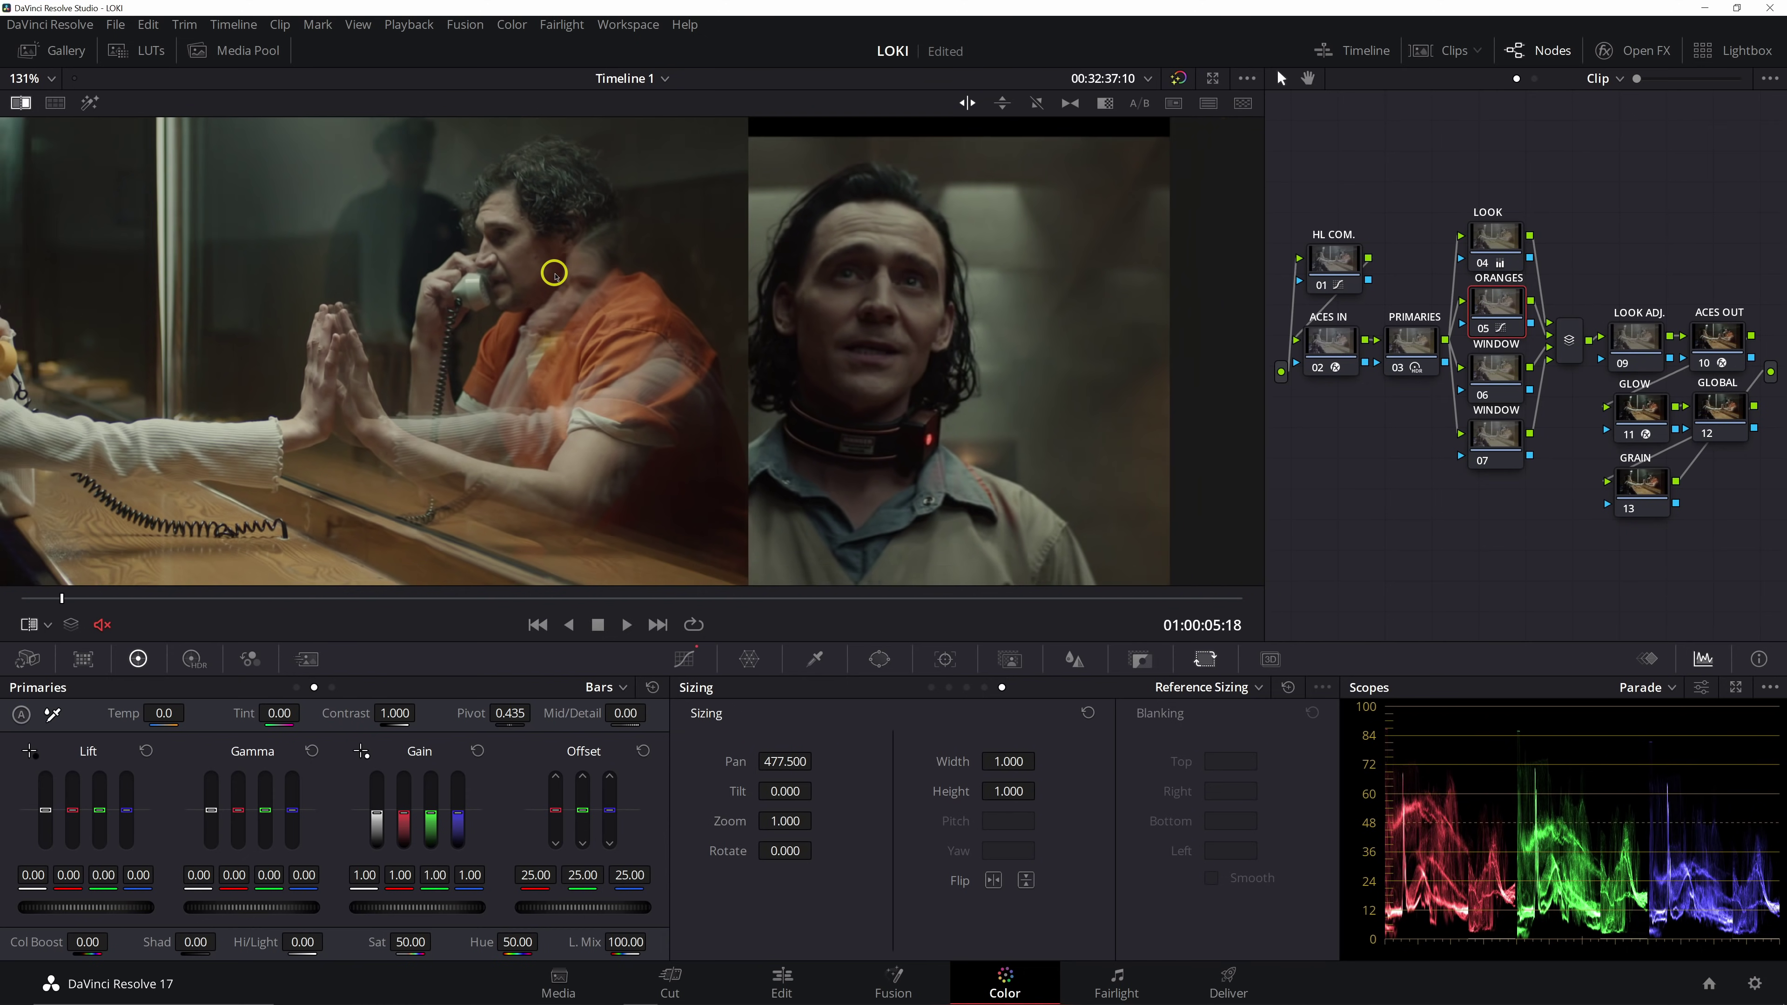
{"action": "scroll", "coordinate": [582, 285], "scroll_direction": "down", "scroll_amount": 1}
{"action": "left_click_drag", "start_coordinate": [1511, 498], "coordinate": [1496, 387]}
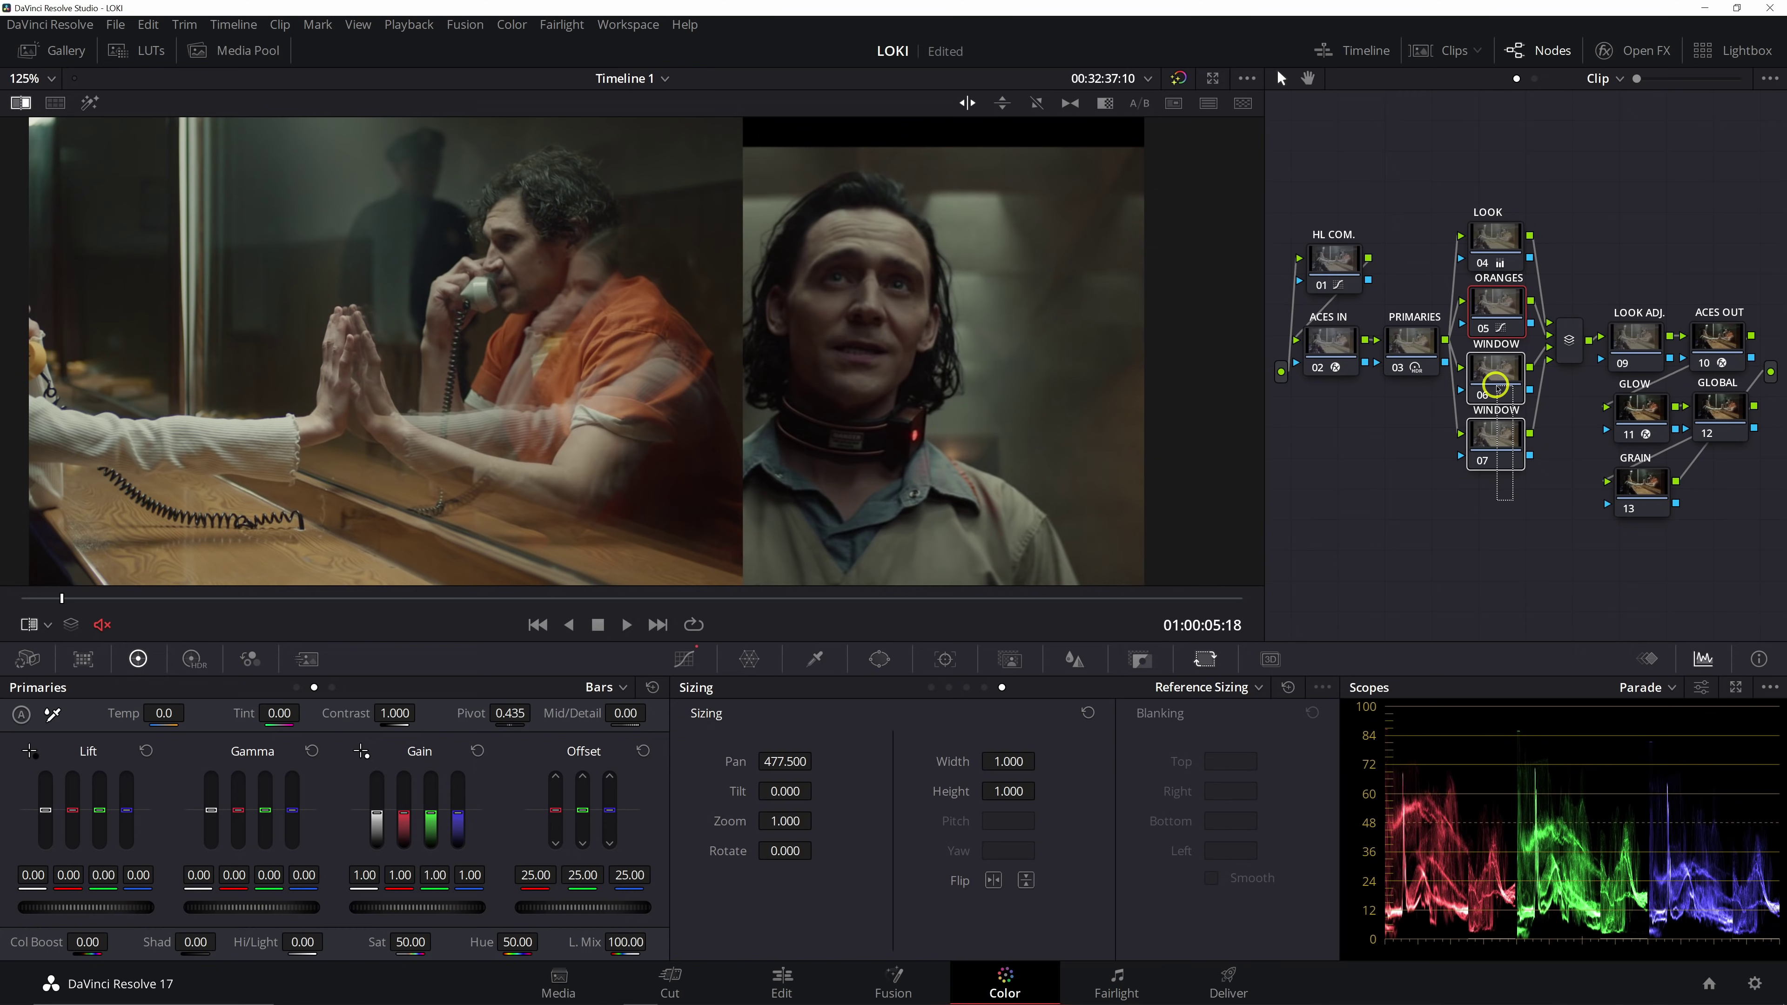
{"action": "left_click", "coordinate": [1570, 341]}
{"action": "left_click", "coordinate": [1486, 431]}
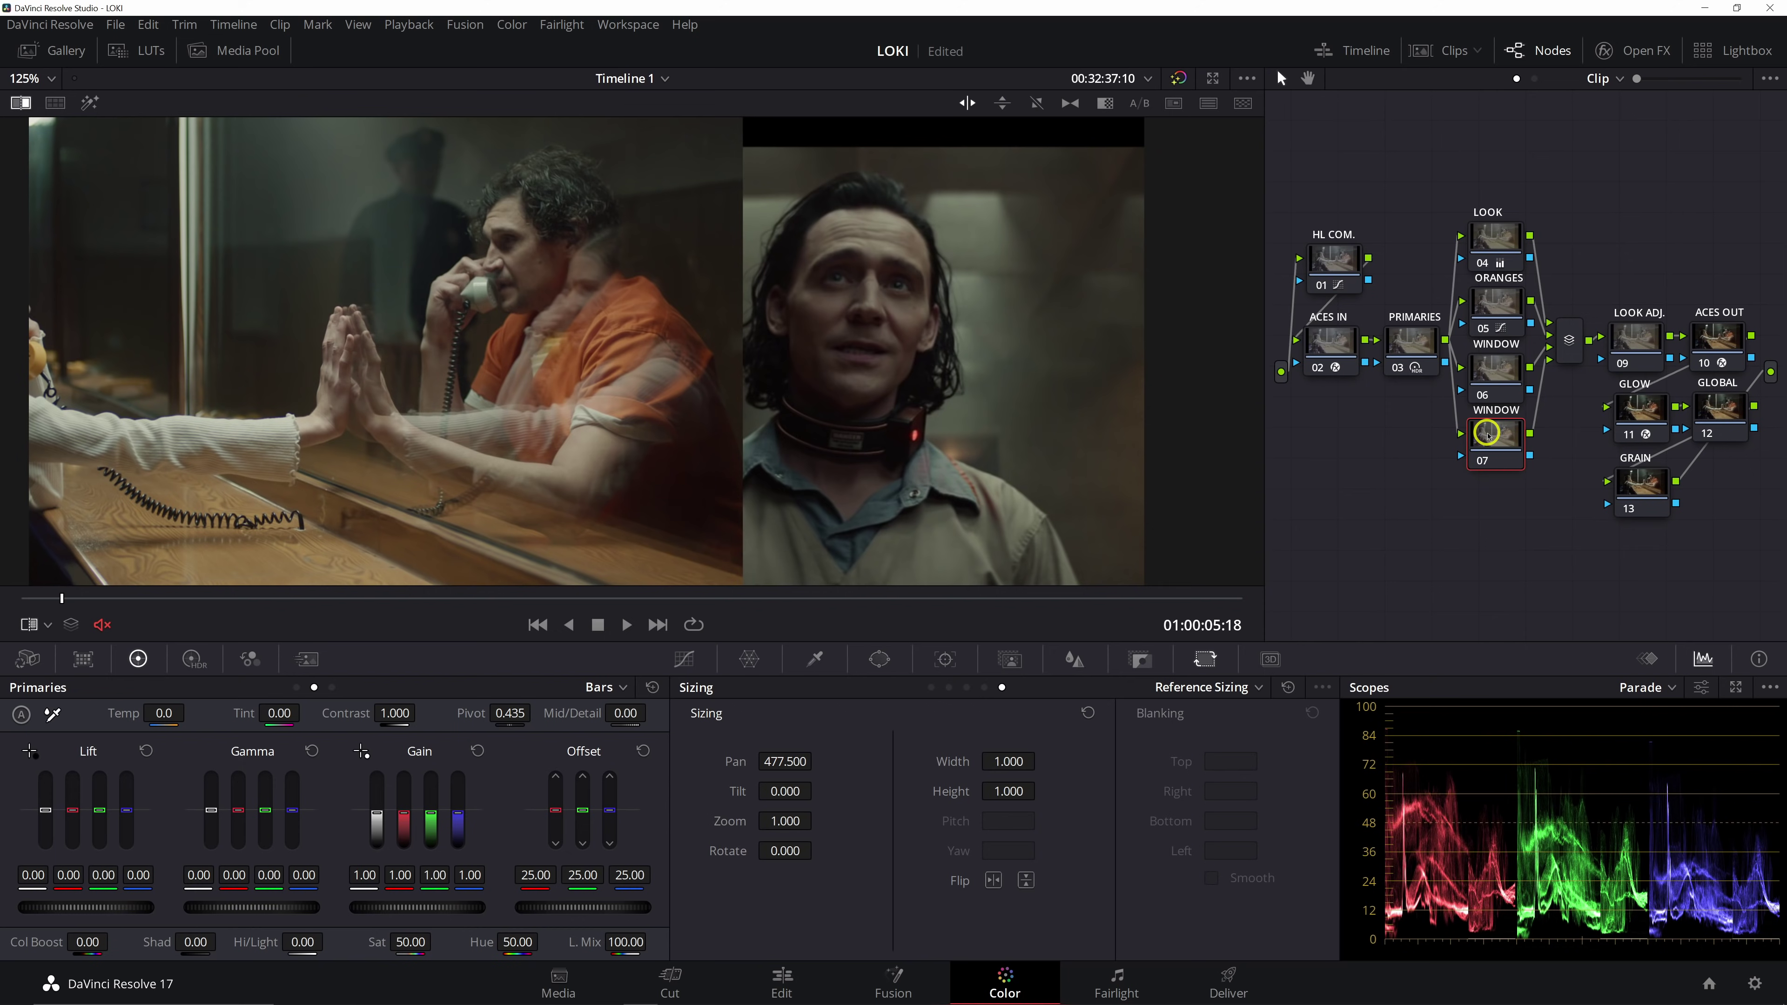
{"action": "key", "text": "alt+p"}
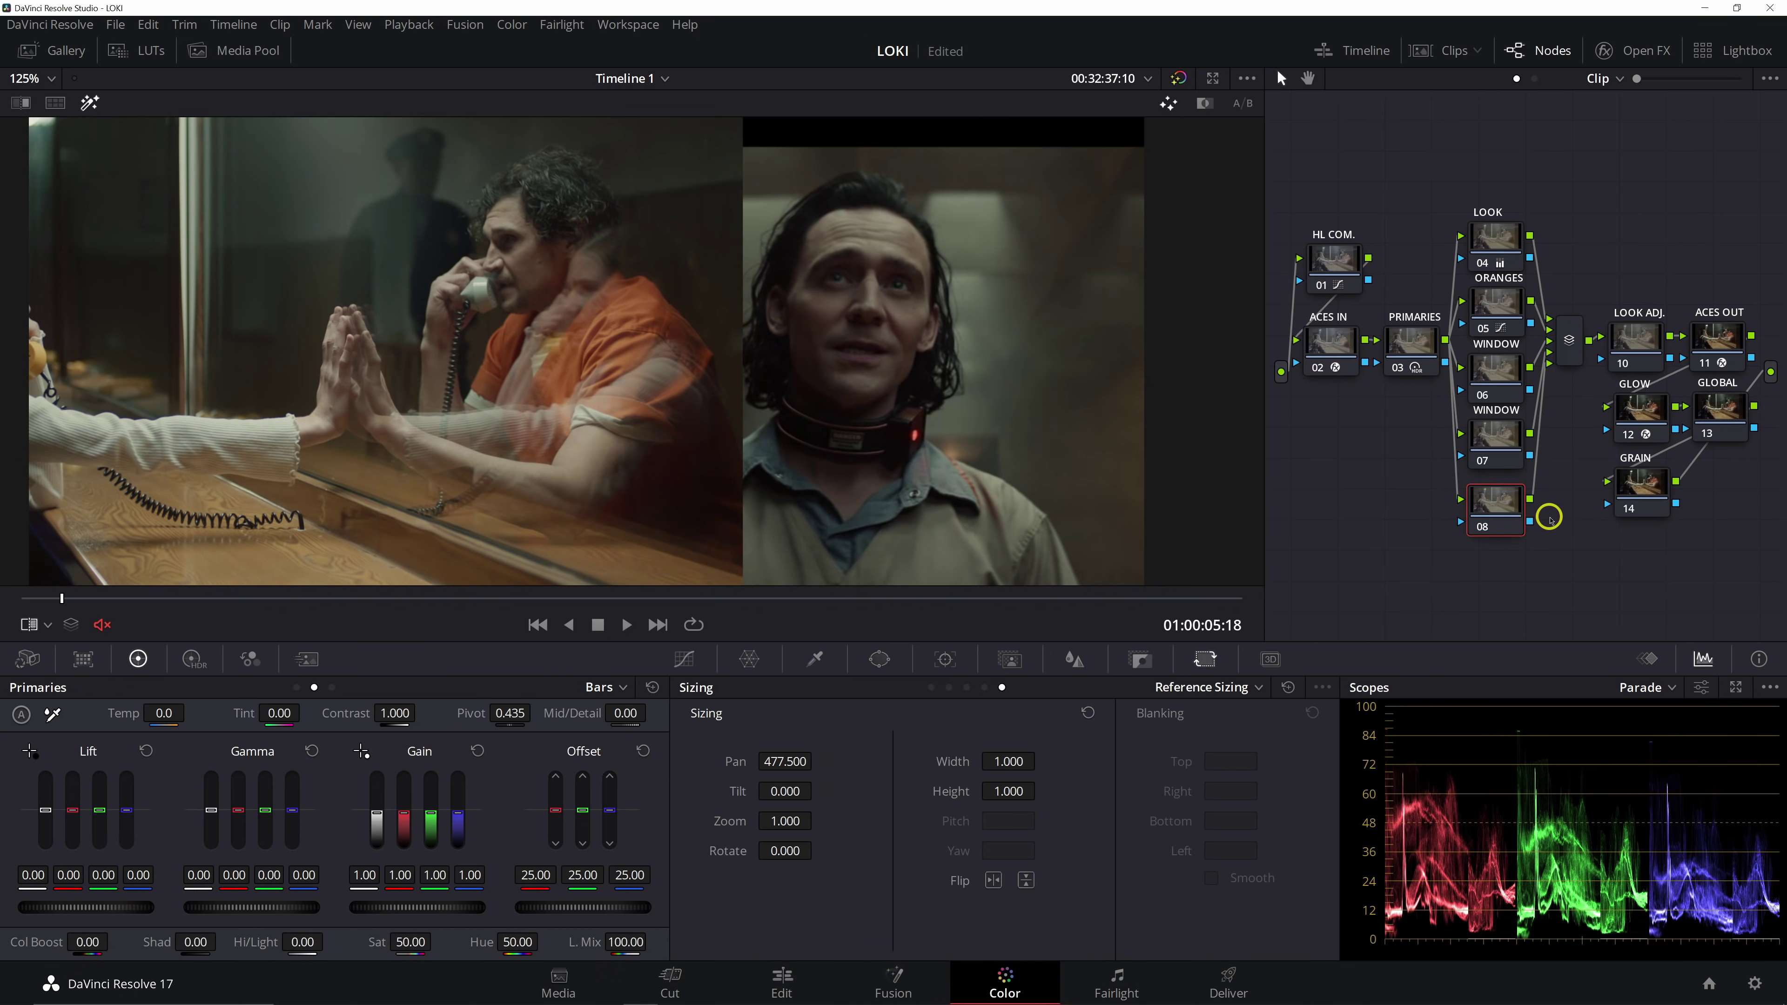
Turn off the Loki reference wipe and reset the shot's Input Sizing pan to 0.000
{"action": "left_click", "coordinate": [91, 103]}
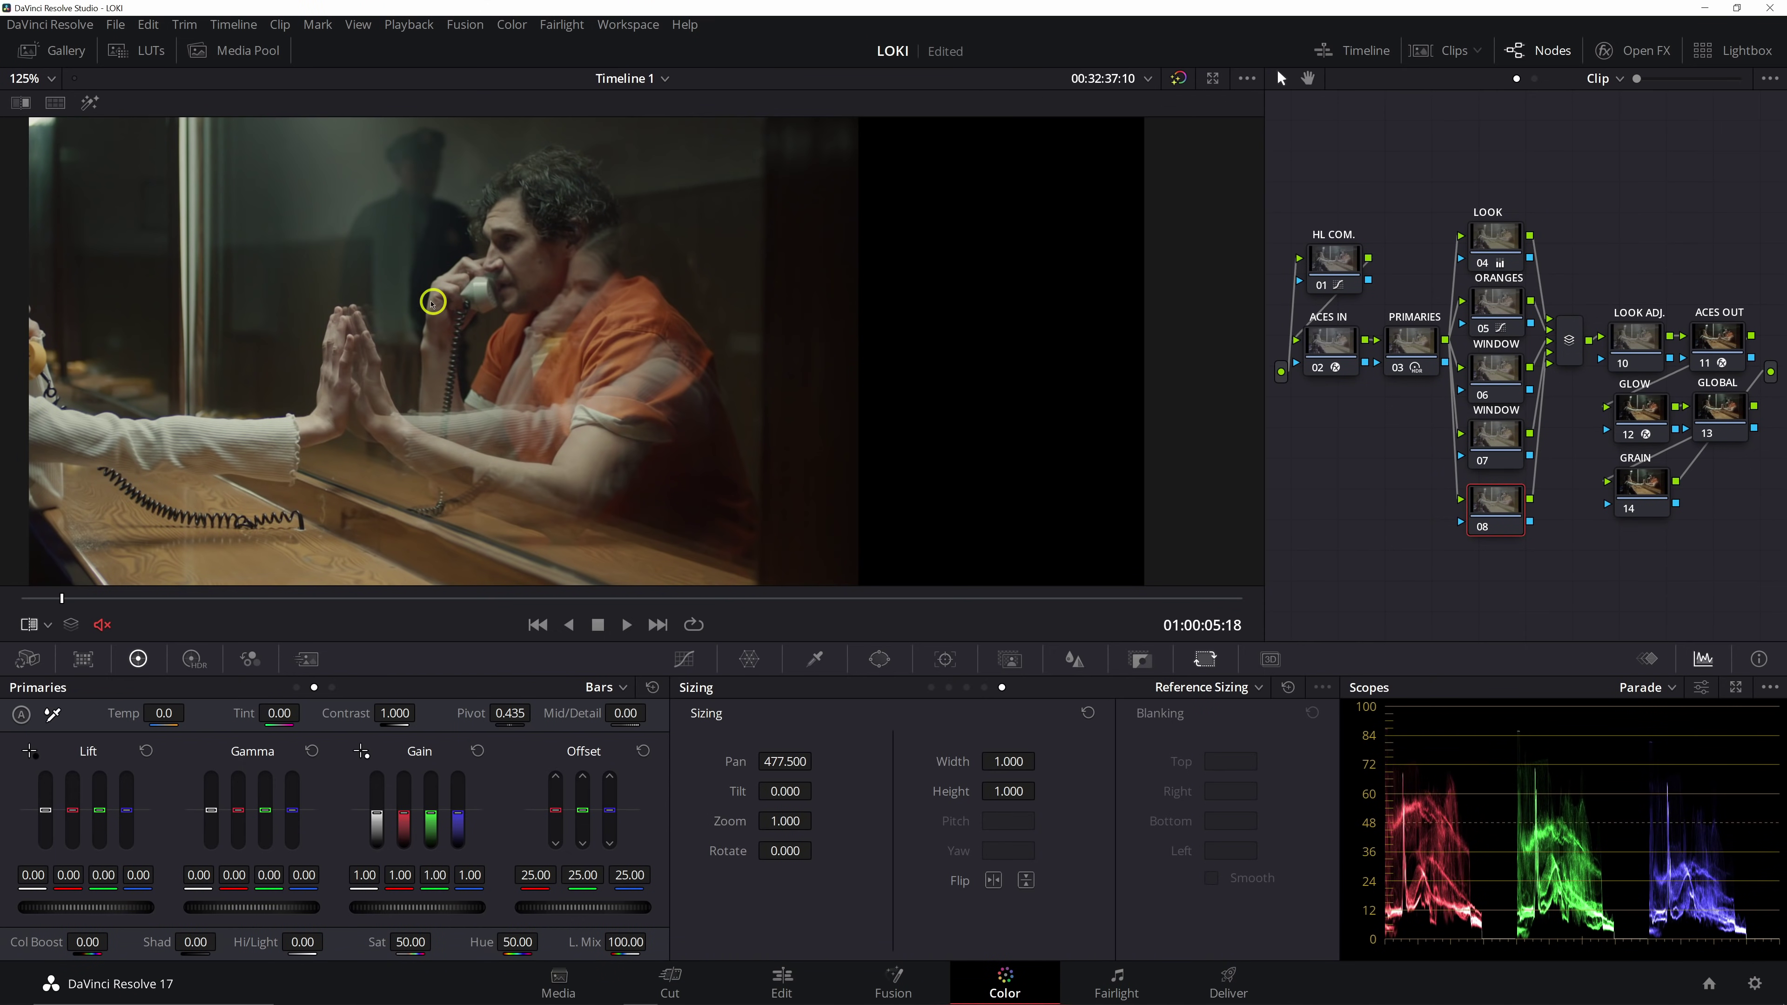
{"action": "left_click", "coordinate": [21, 103]}
{"action": "right_click", "coordinate": [760, 422]}
{"action": "left_click", "coordinate": [818, 628]}
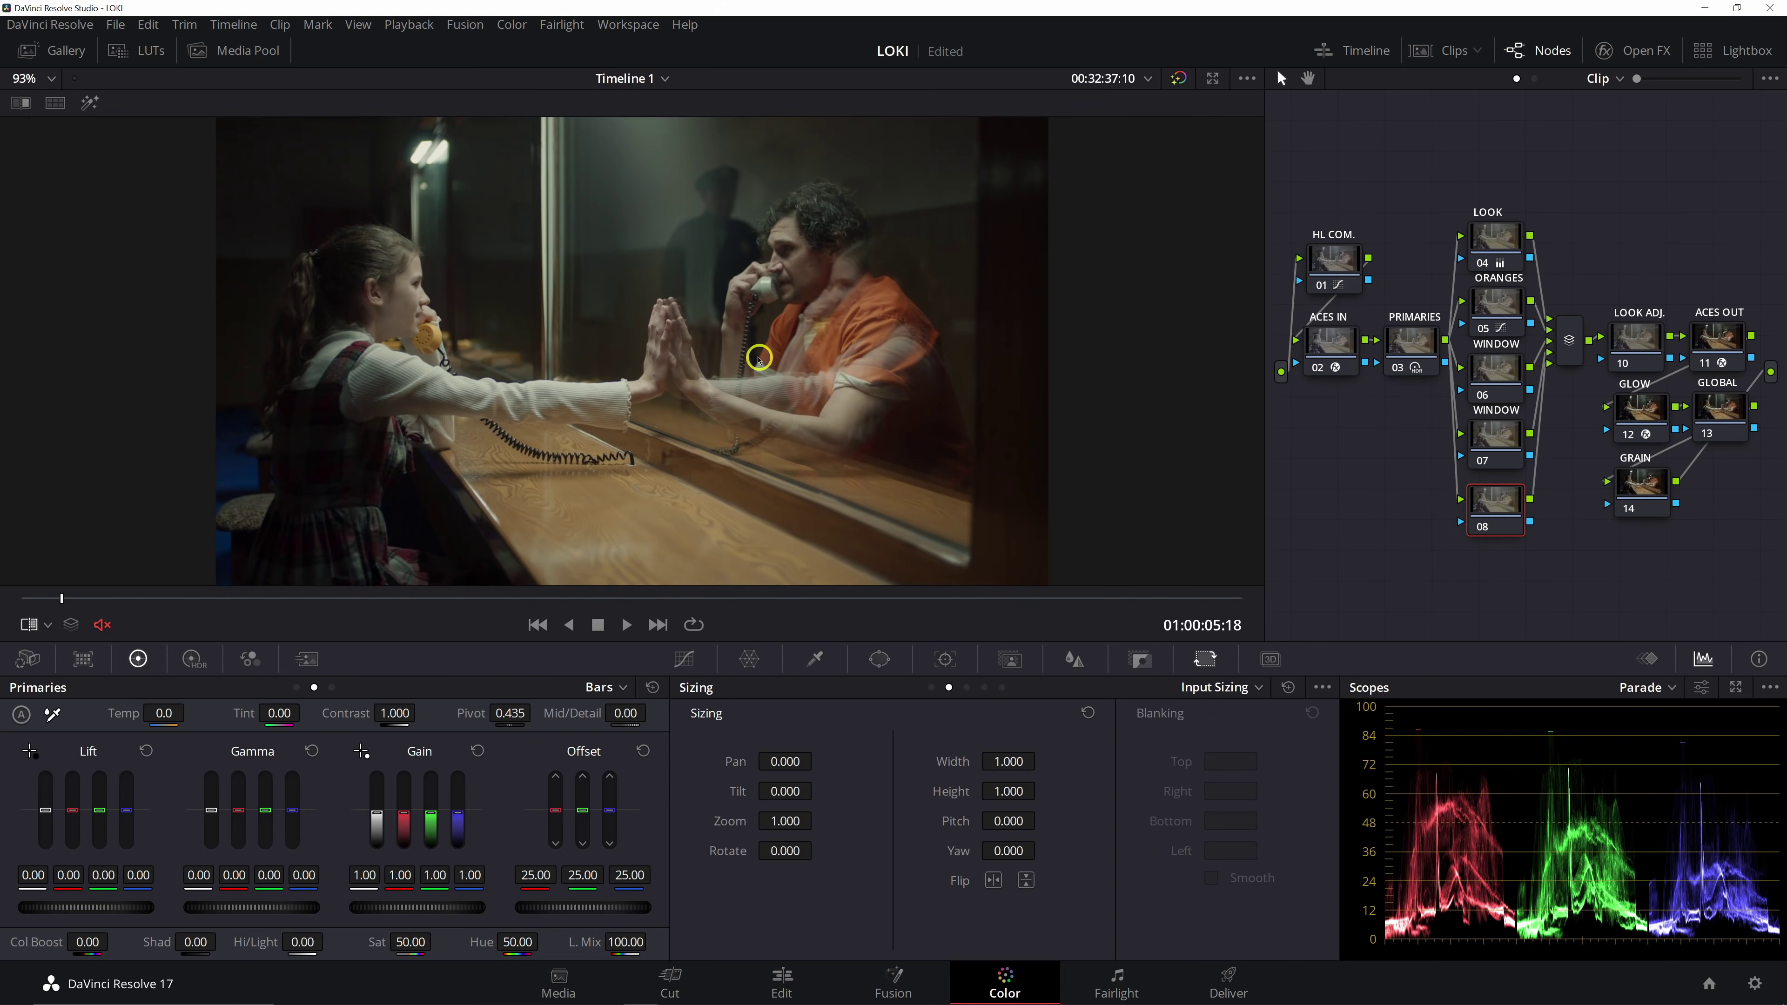
With Highlight on, widen the node graph area and add a second source input to the graph
{"action": "key", "text": "shift+h"}
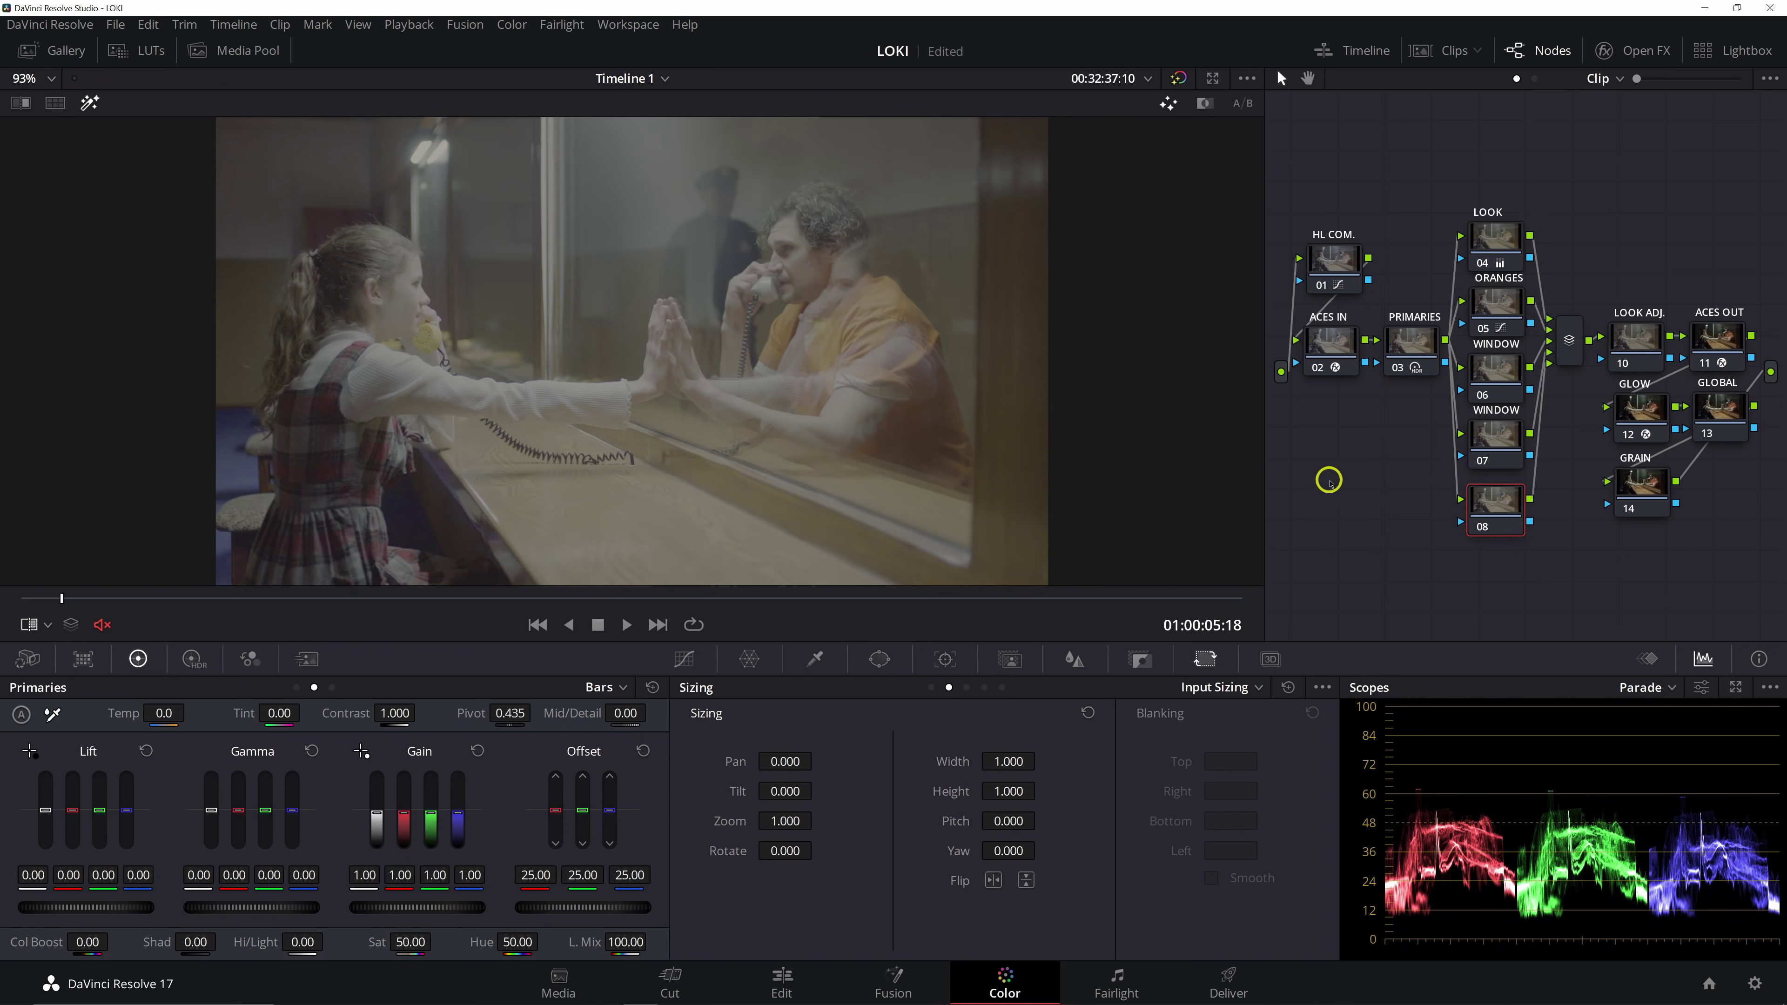
{"action": "right_click", "coordinate": [1329, 480]}
{"action": "left_click", "coordinate": [1329, 434]}
{"action": "key", "text": "alt+p"}
{"action": "right_click", "coordinate": [1327, 451]}
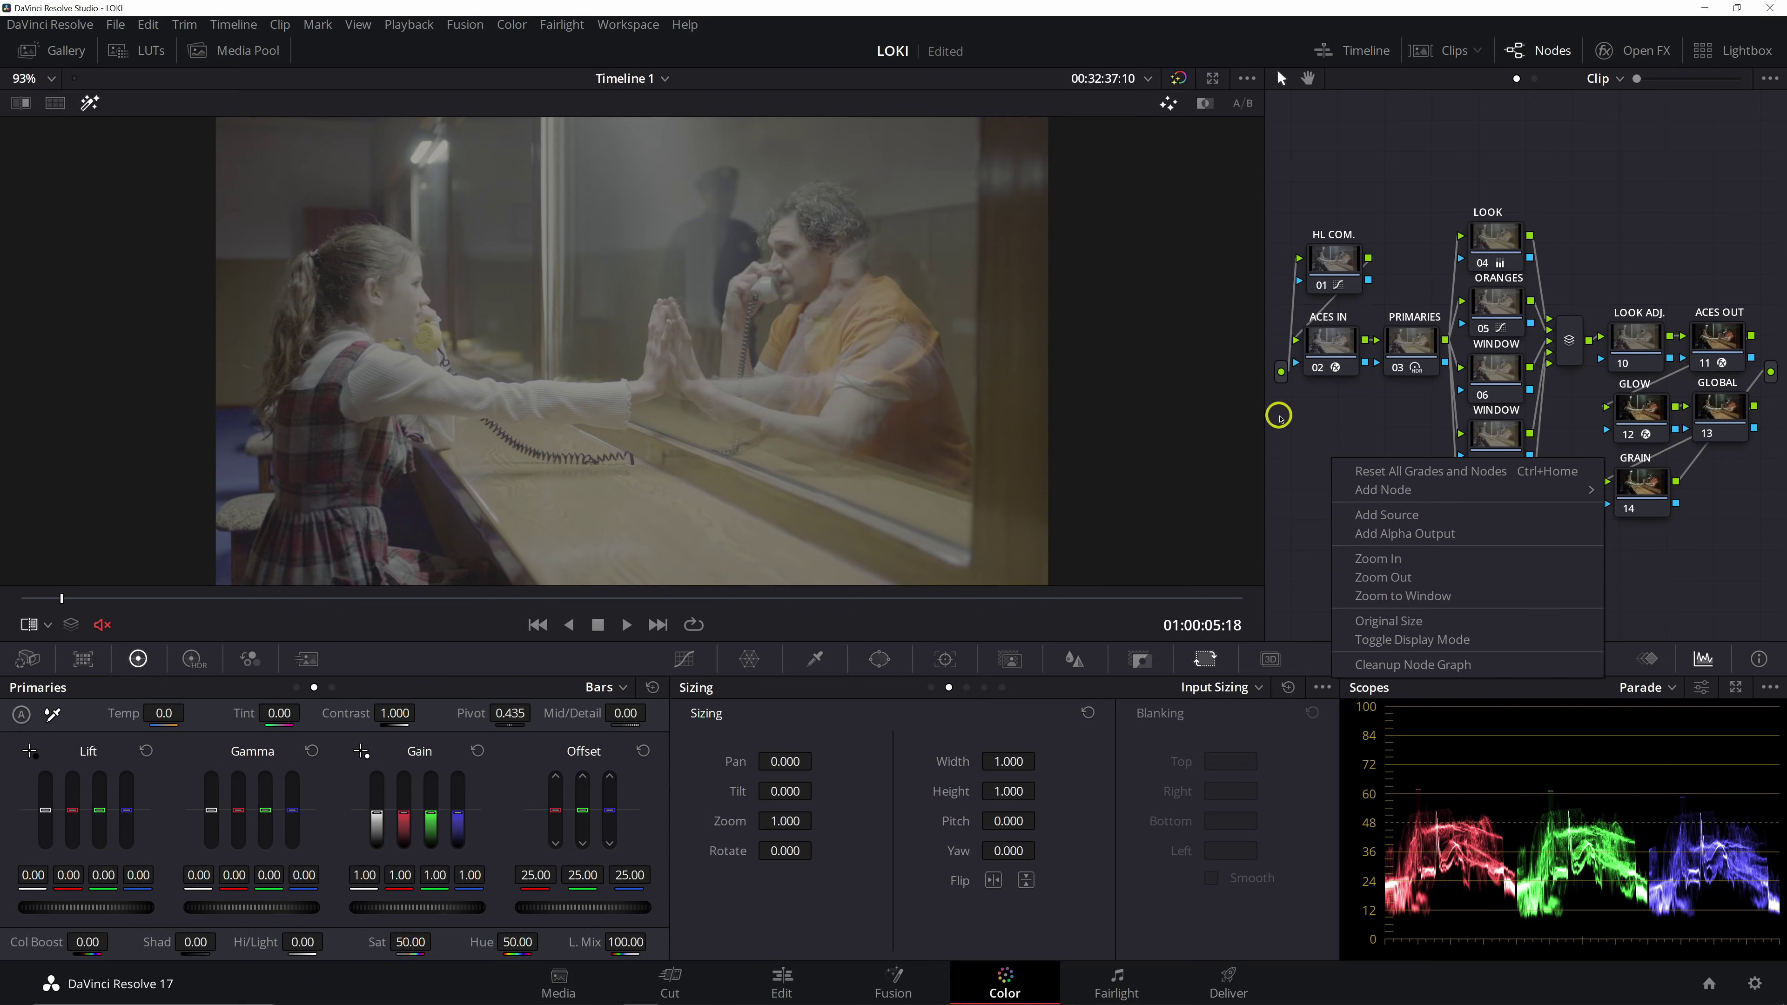
{"action": "left_click", "coordinate": [1270, 420]}
{"action": "left_click_drag", "start_coordinate": [1264, 415], "coordinate": [1041, 439]}
{"action": "right_click", "coordinate": [1098, 458]}
{"action": "left_click", "coordinate": [1148, 516]}
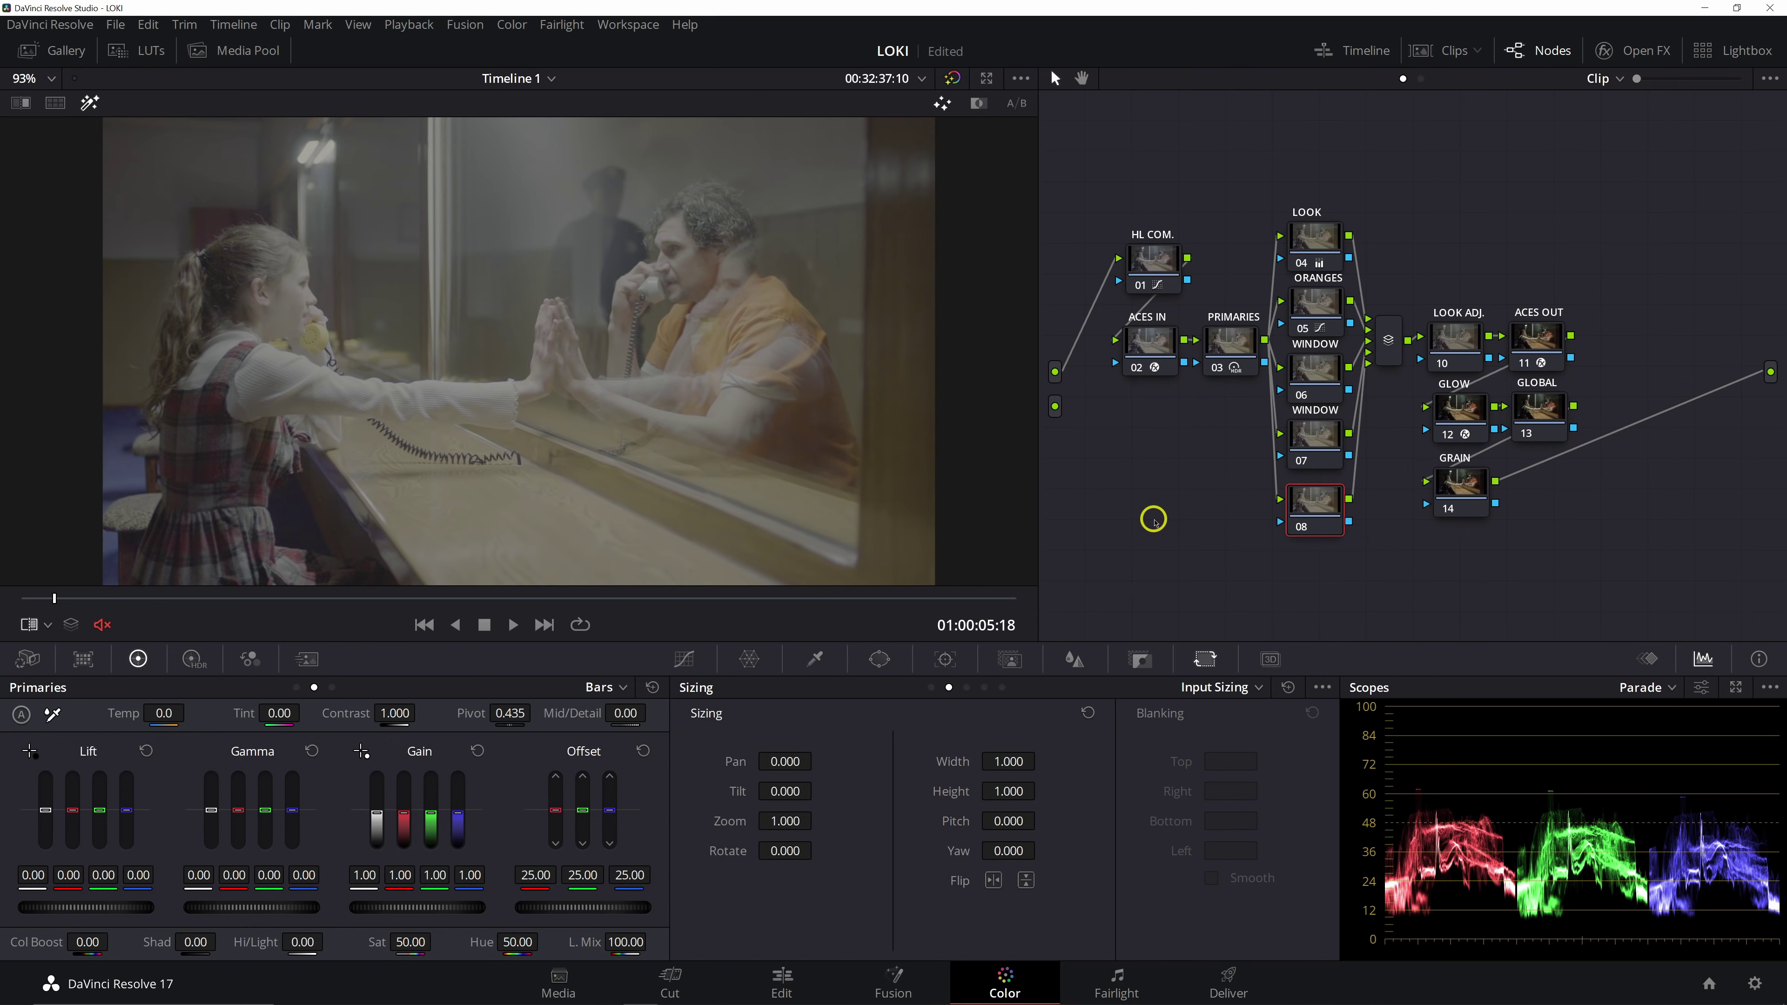
Add a corrector node and a serial node after it below ACES IN, feed them from the second source, and stack them neatly
{"action": "right_click", "coordinate": [1101, 447]}
{"action": "mouse_move", "coordinate": [1359, 467]}
{"action": "left_click", "coordinate": [1428, 473]}
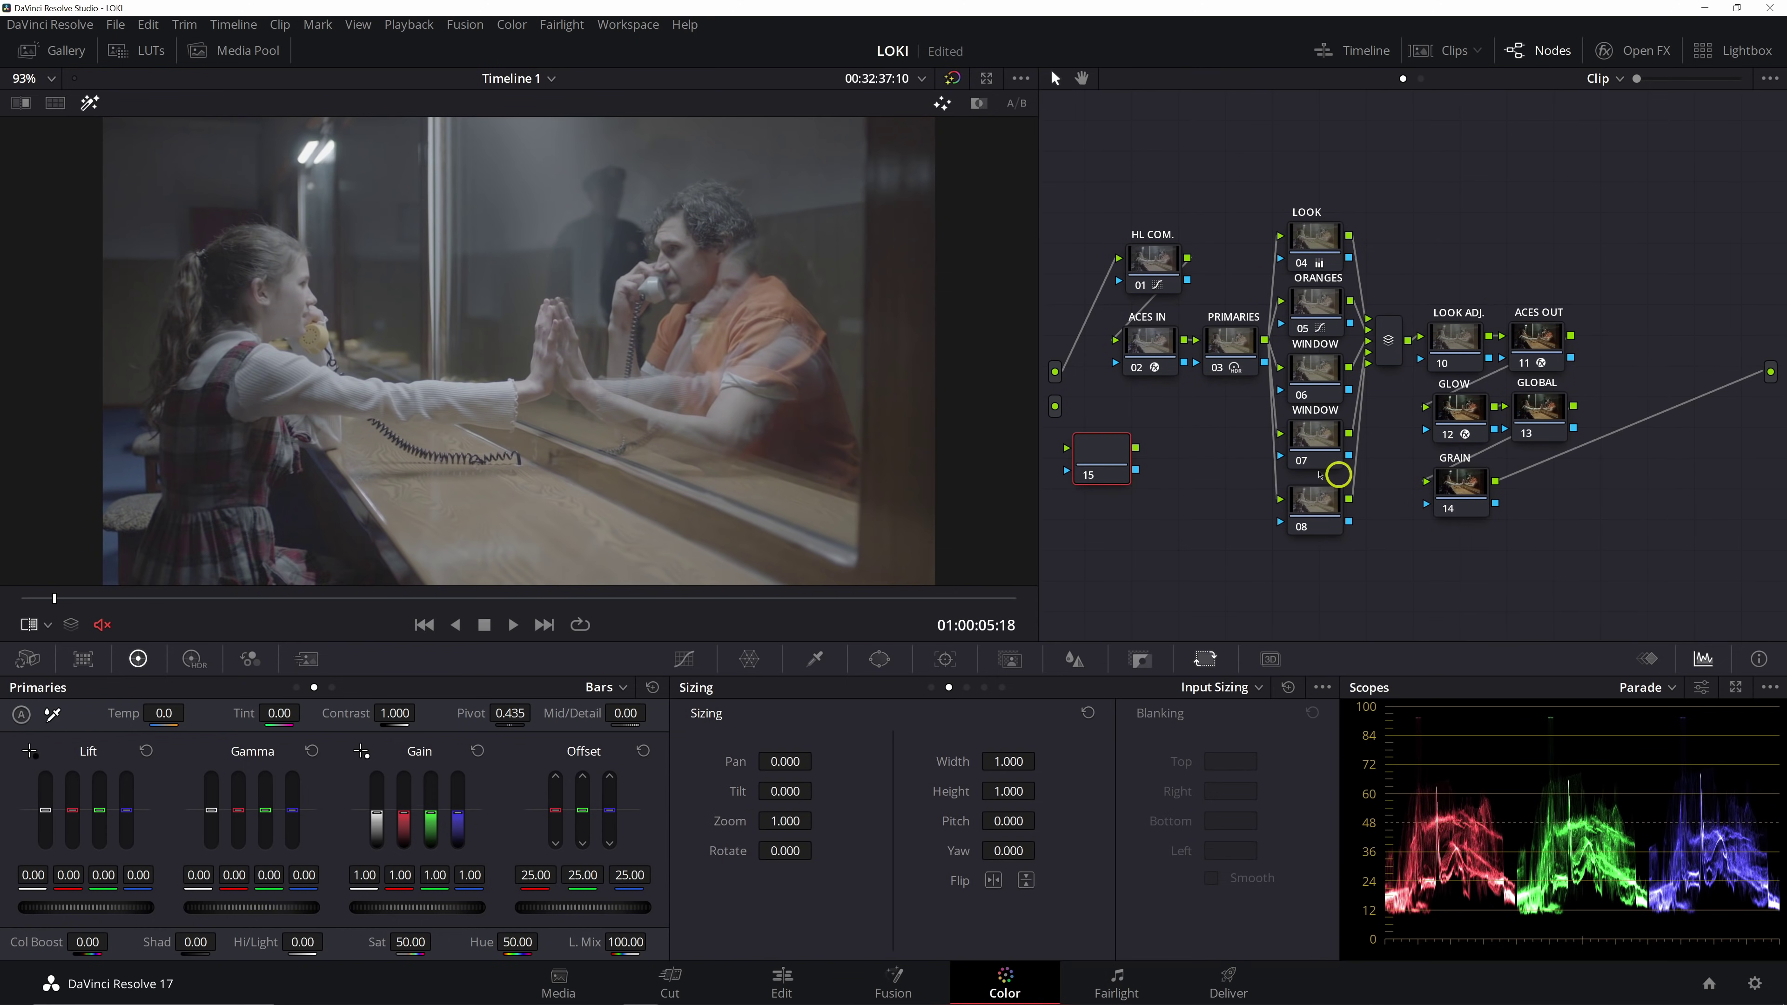
{"action": "left_click_drag", "start_coordinate": [1133, 456], "coordinate": [1145, 435]}
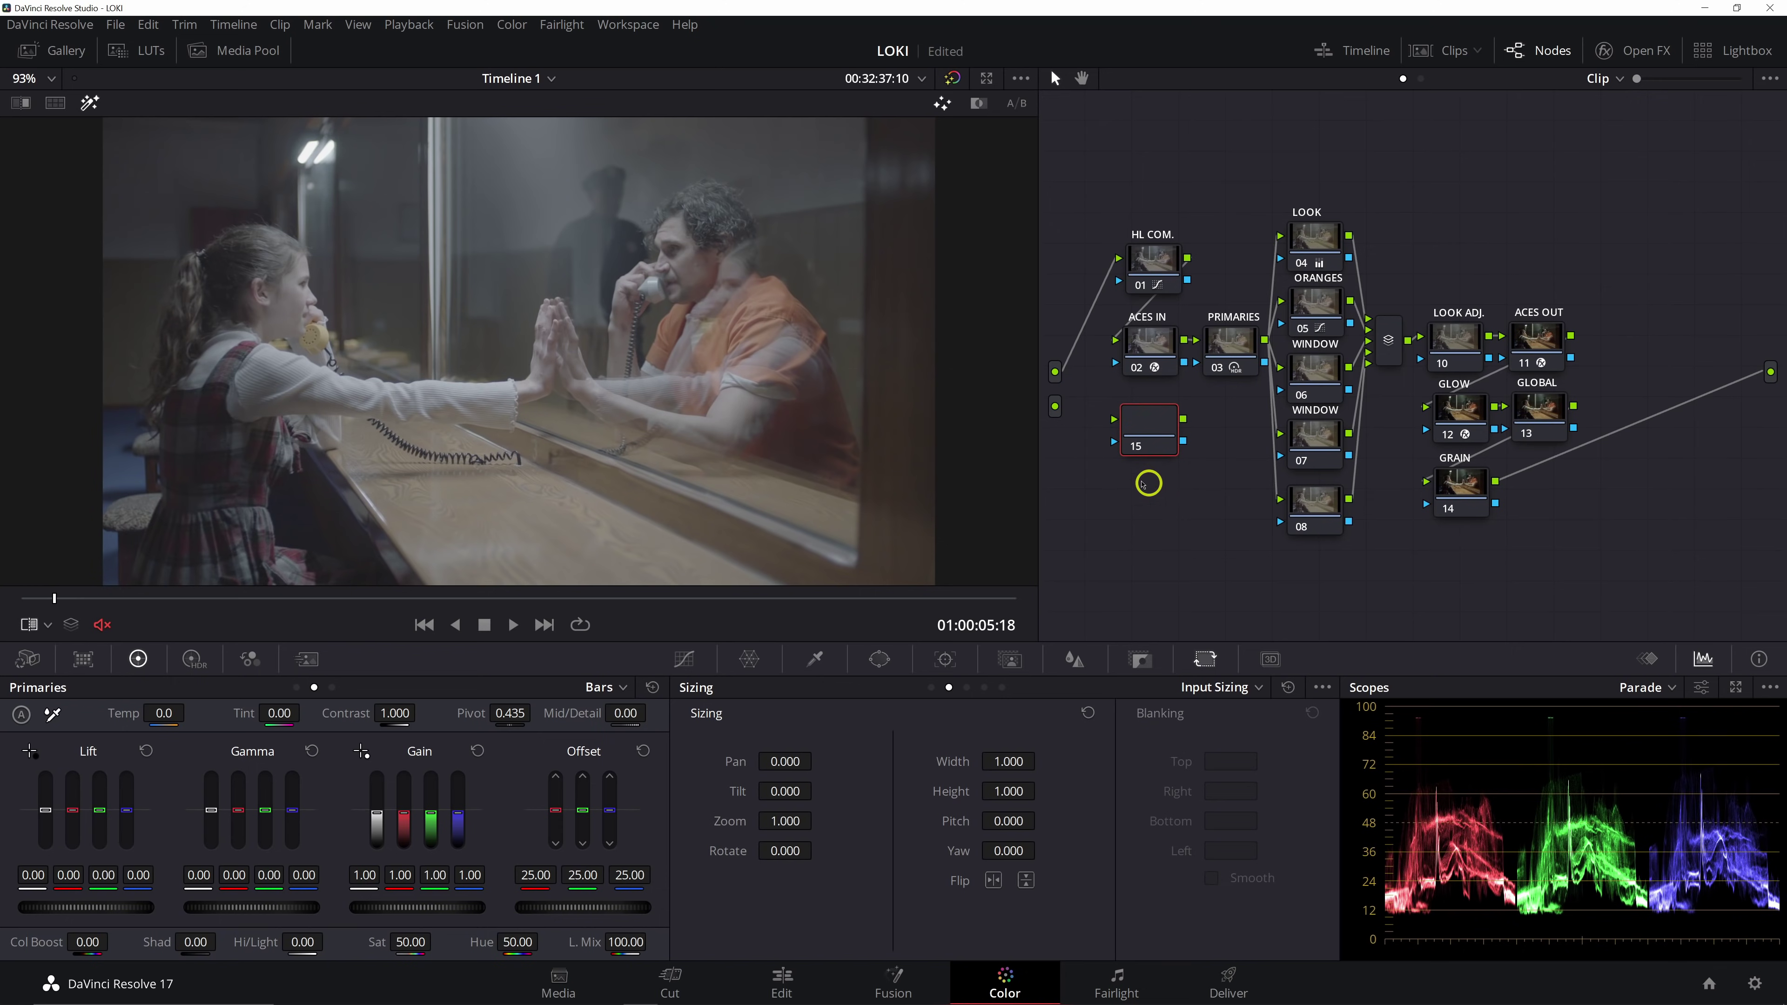
{"action": "key", "text": "ctrl+alt+s"}
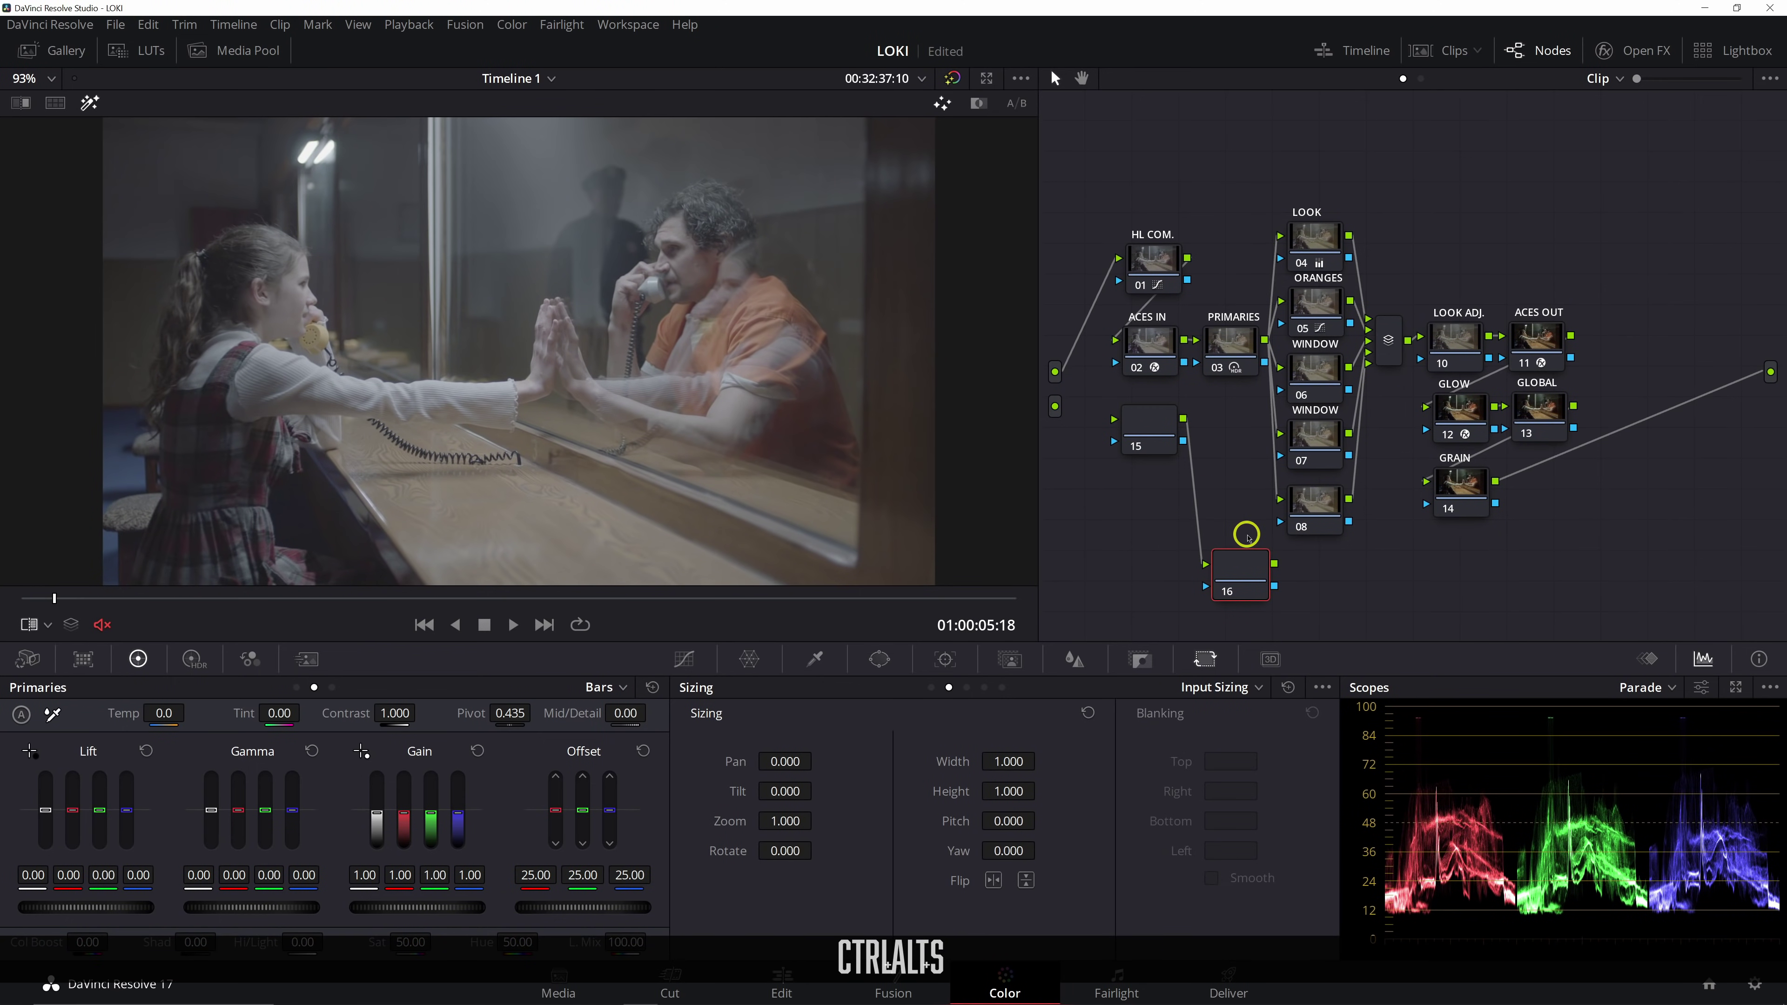
{"action": "left_click_drag", "start_coordinate": [1064, 406], "coordinate": [1144, 452]}
{"action": "left_click_drag", "start_coordinate": [1237, 551], "coordinate": [1128, 490]}
{"action": "left_click", "coordinate": [1128, 442]}
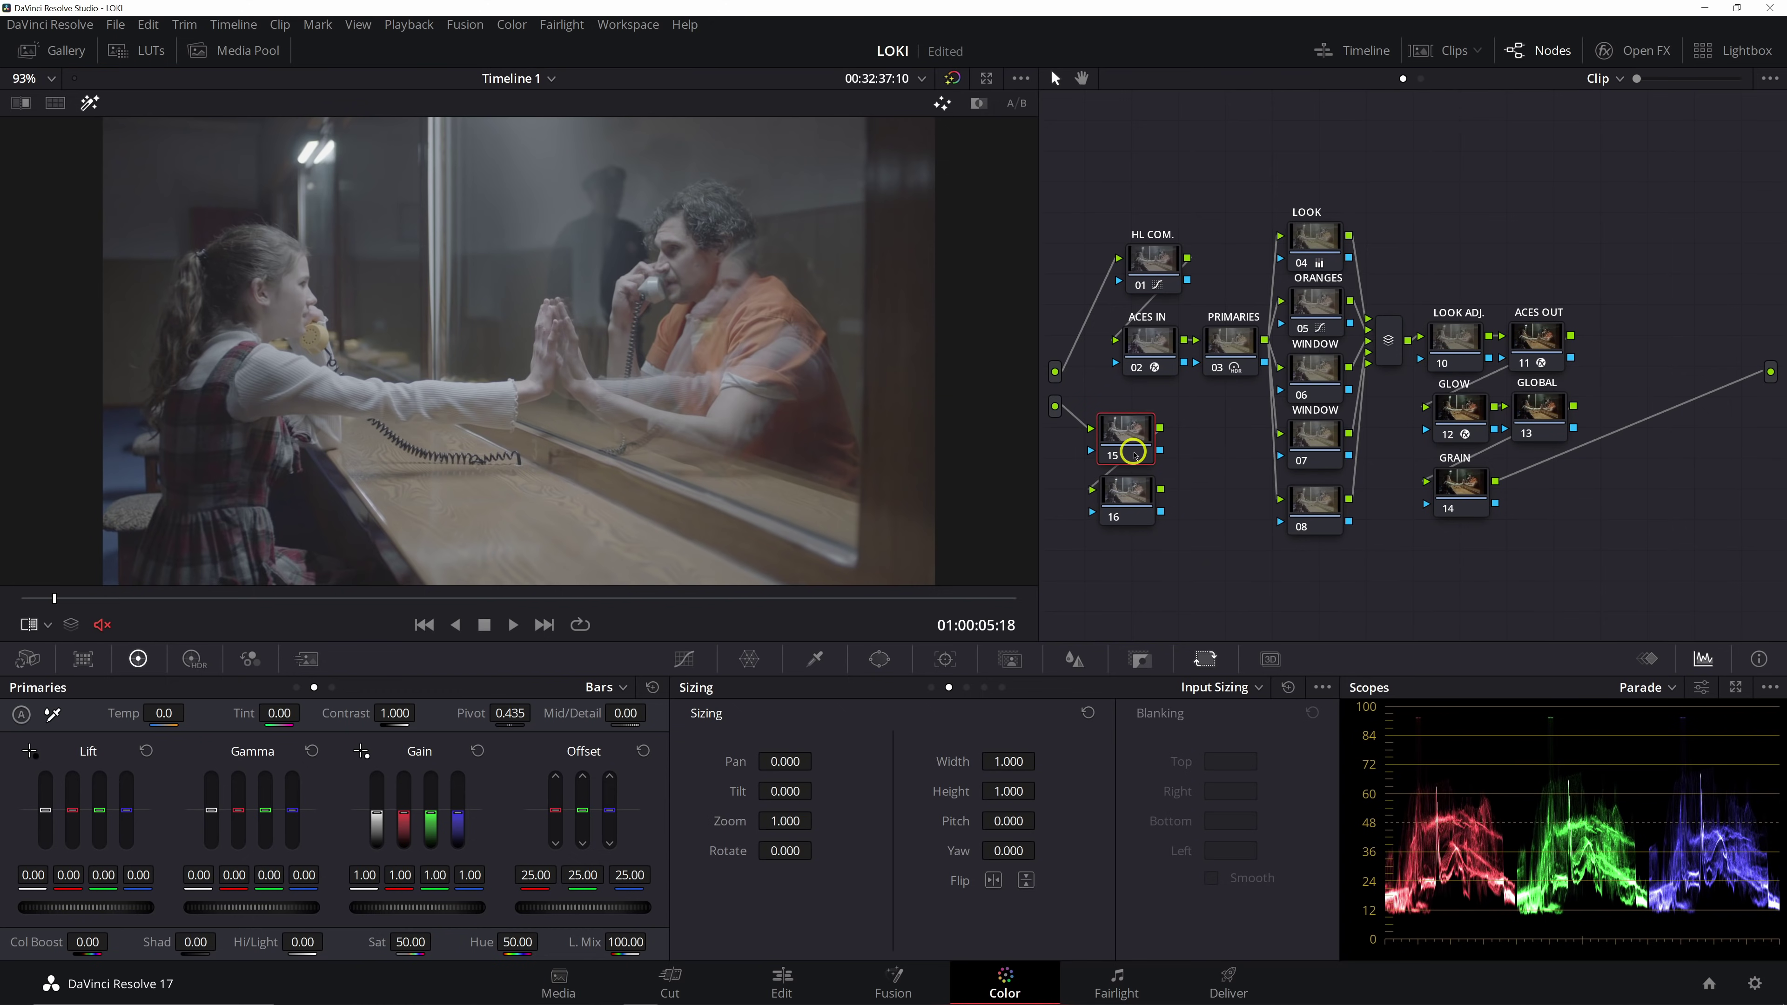
Apply the Color Space Transform effect to the first node fed by the second source
{"action": "left_click", "coordinate": [1633, 52]}
{"action": "left_click", "coordinate": [1755, 111]}
{"action": "left_click", "coordinate": [1759, 112]}
{"action": "left_click_drag", "start_coordinate": [1523, 583], "coordinate": [995, 438]}
{"action": "left_click_drag", "start_coordinate": [1020, 551], "coordinate": [1056, 416]}
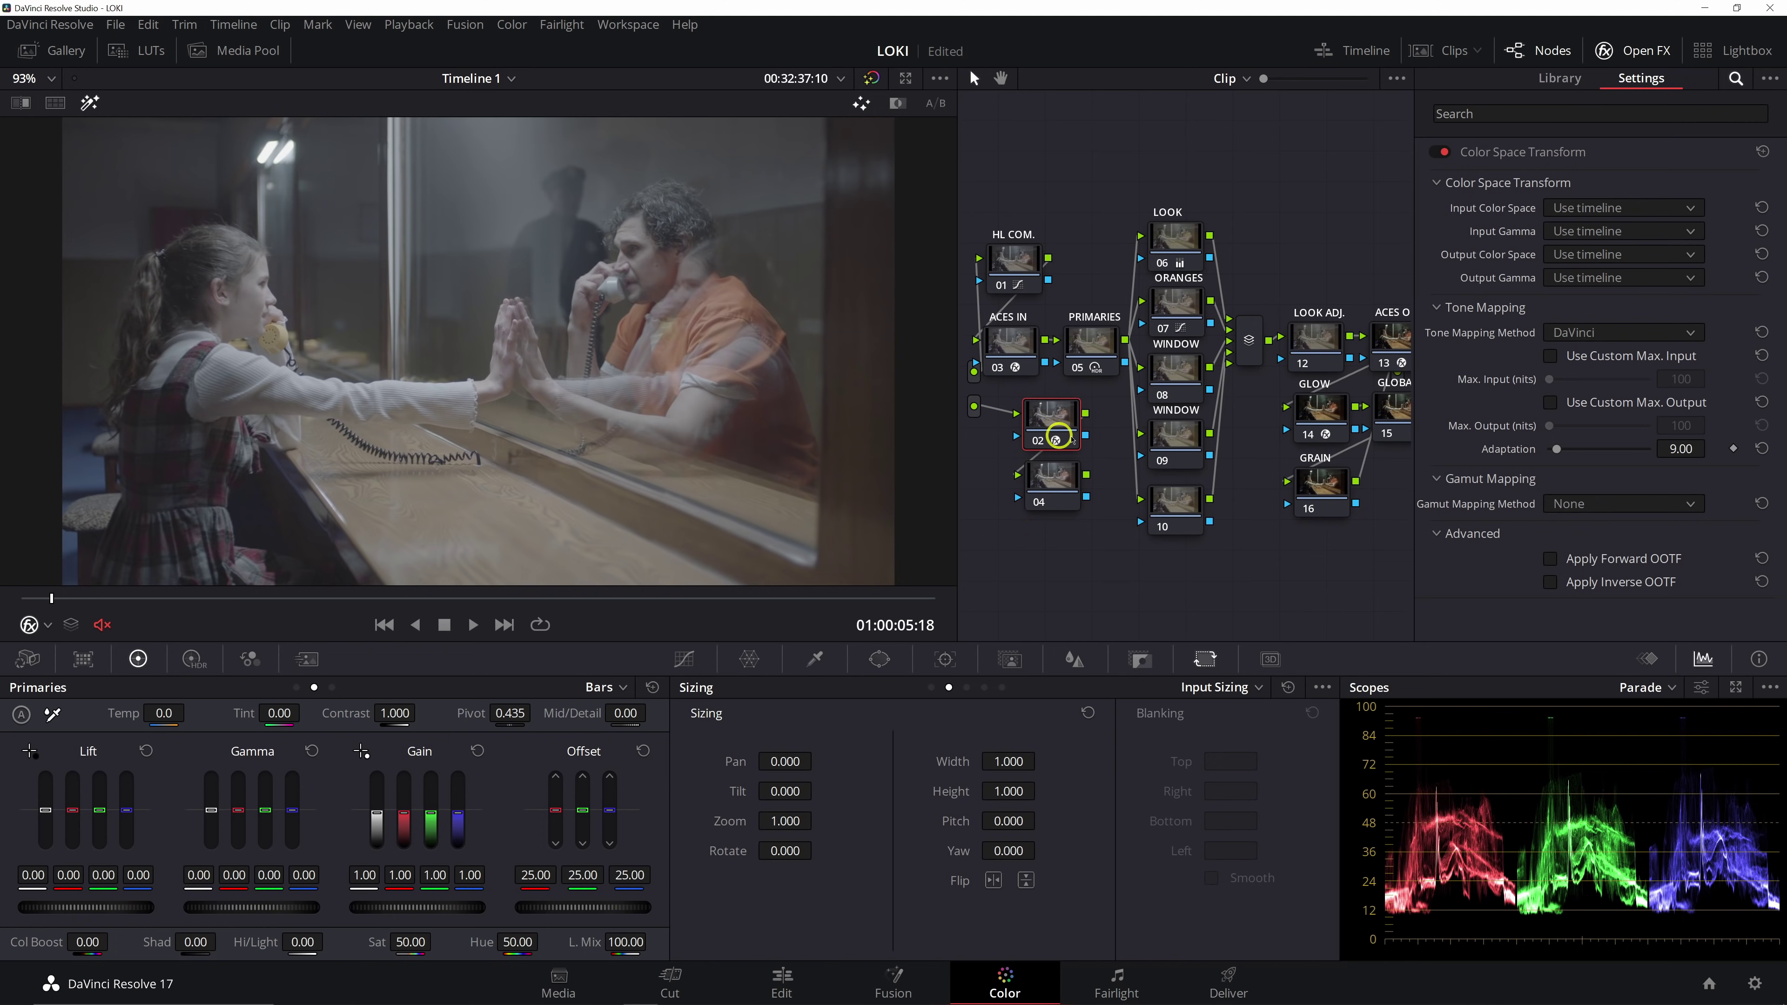
Set the Color Space Transform input to ARRI Alexa with ARRI LogC gamma, and both output color space and gamma to Rec.709
{"action": "left_click", "coordinate": [1596, 207]}
{"action": "left_click", "coordinate": [1596, 287]}
{"action": "left_click", "coordinate": [1575, 231]}
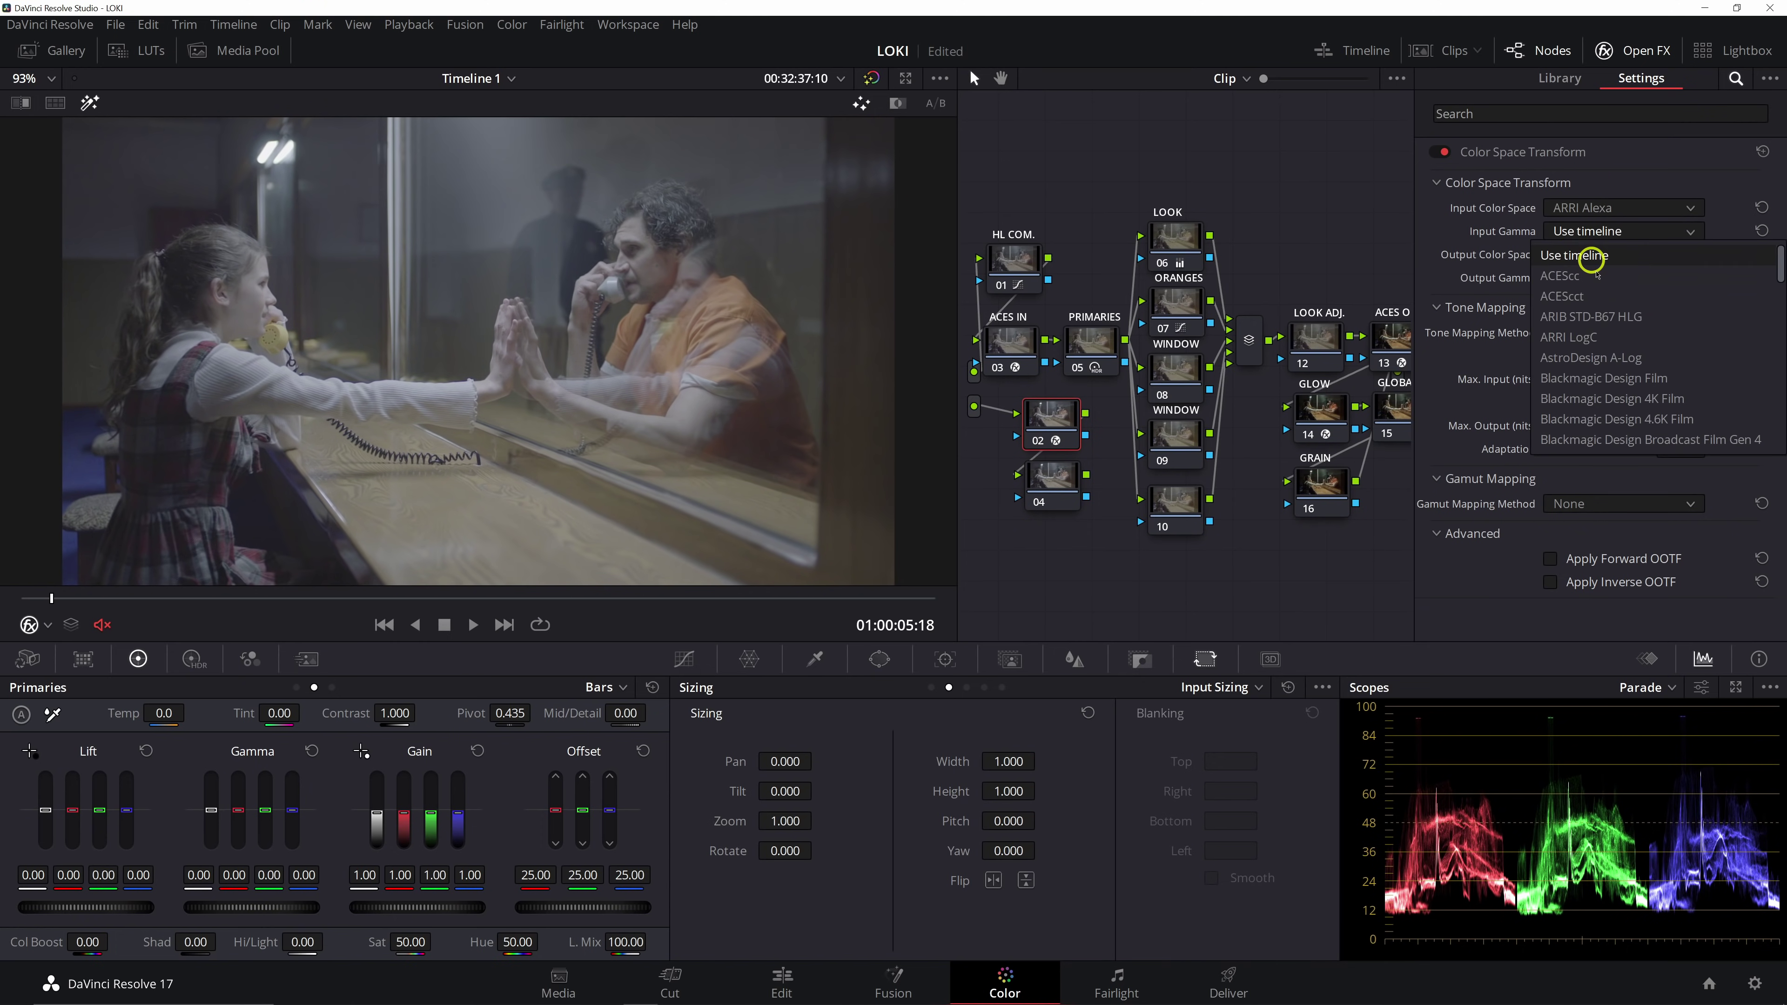
{"action": "left_click", "coordinate": [1587, 334]}
{"action": "left_click", "coordinate": [1584, 255]}
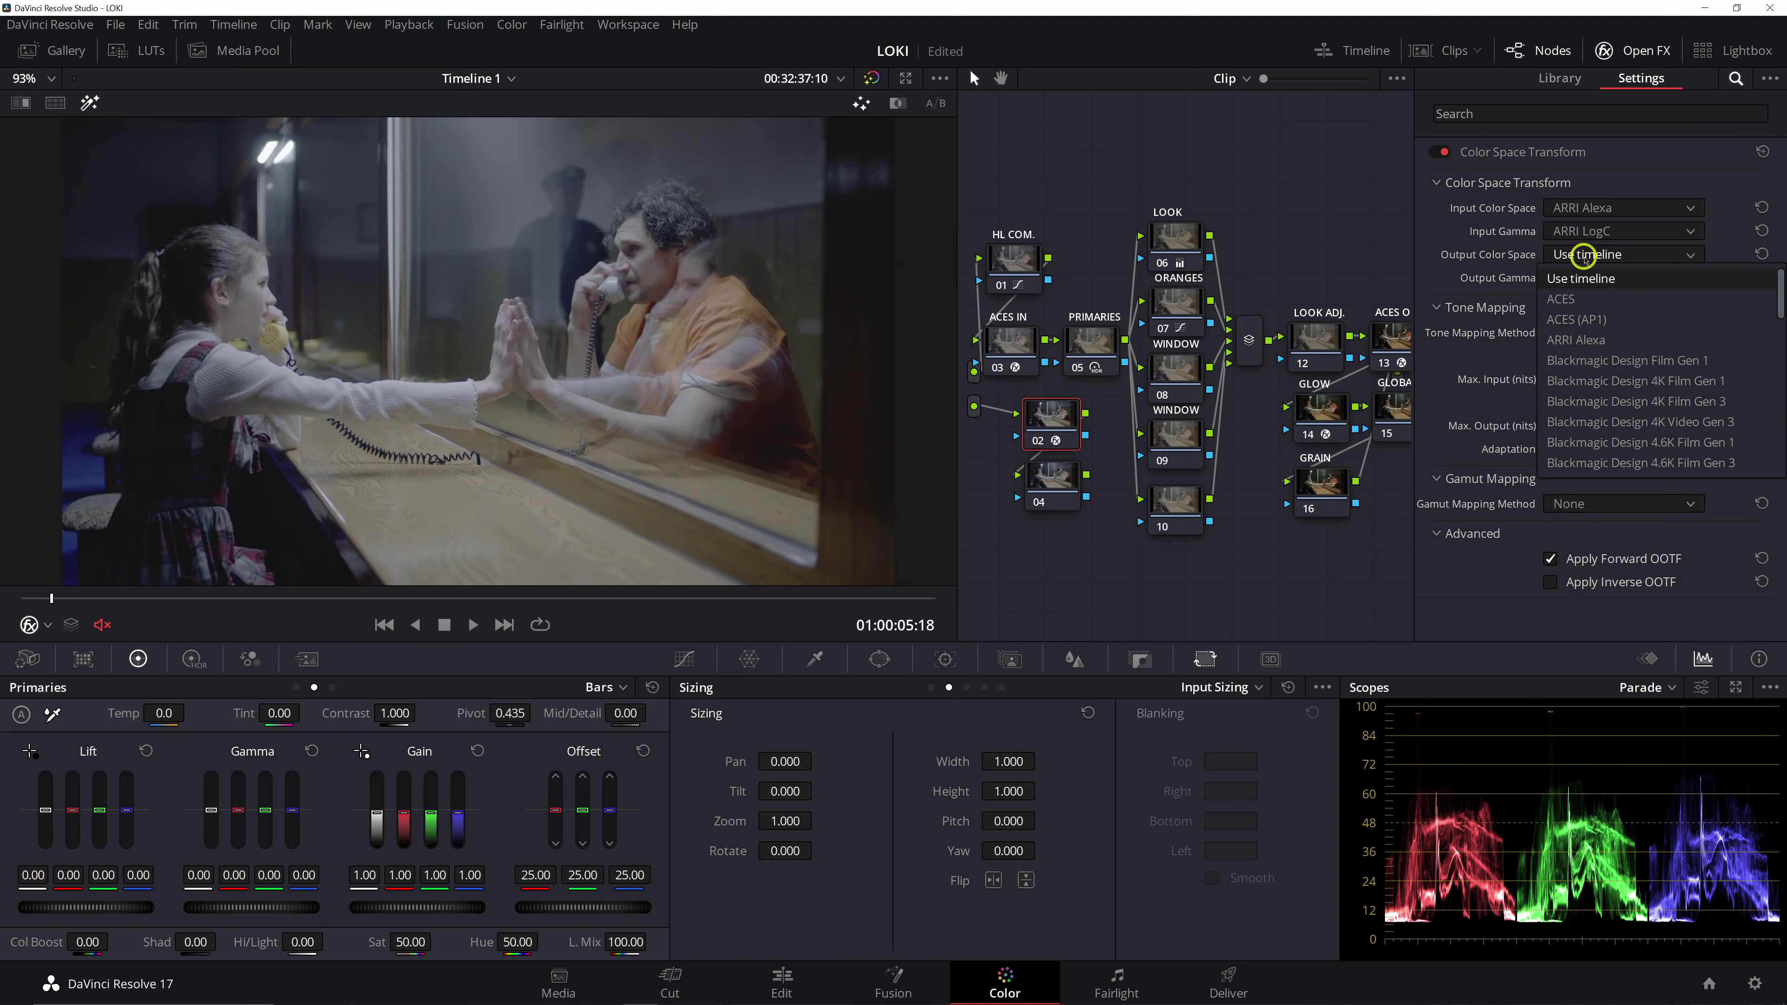
{"action": "scroll", "coordinate": [1620, 288], "scroll_direction": "down", "scroll_amount": 5}
{"action": "key", "text": "Return"}
{"action": "left_click", "coordinate": [1618, 280]}
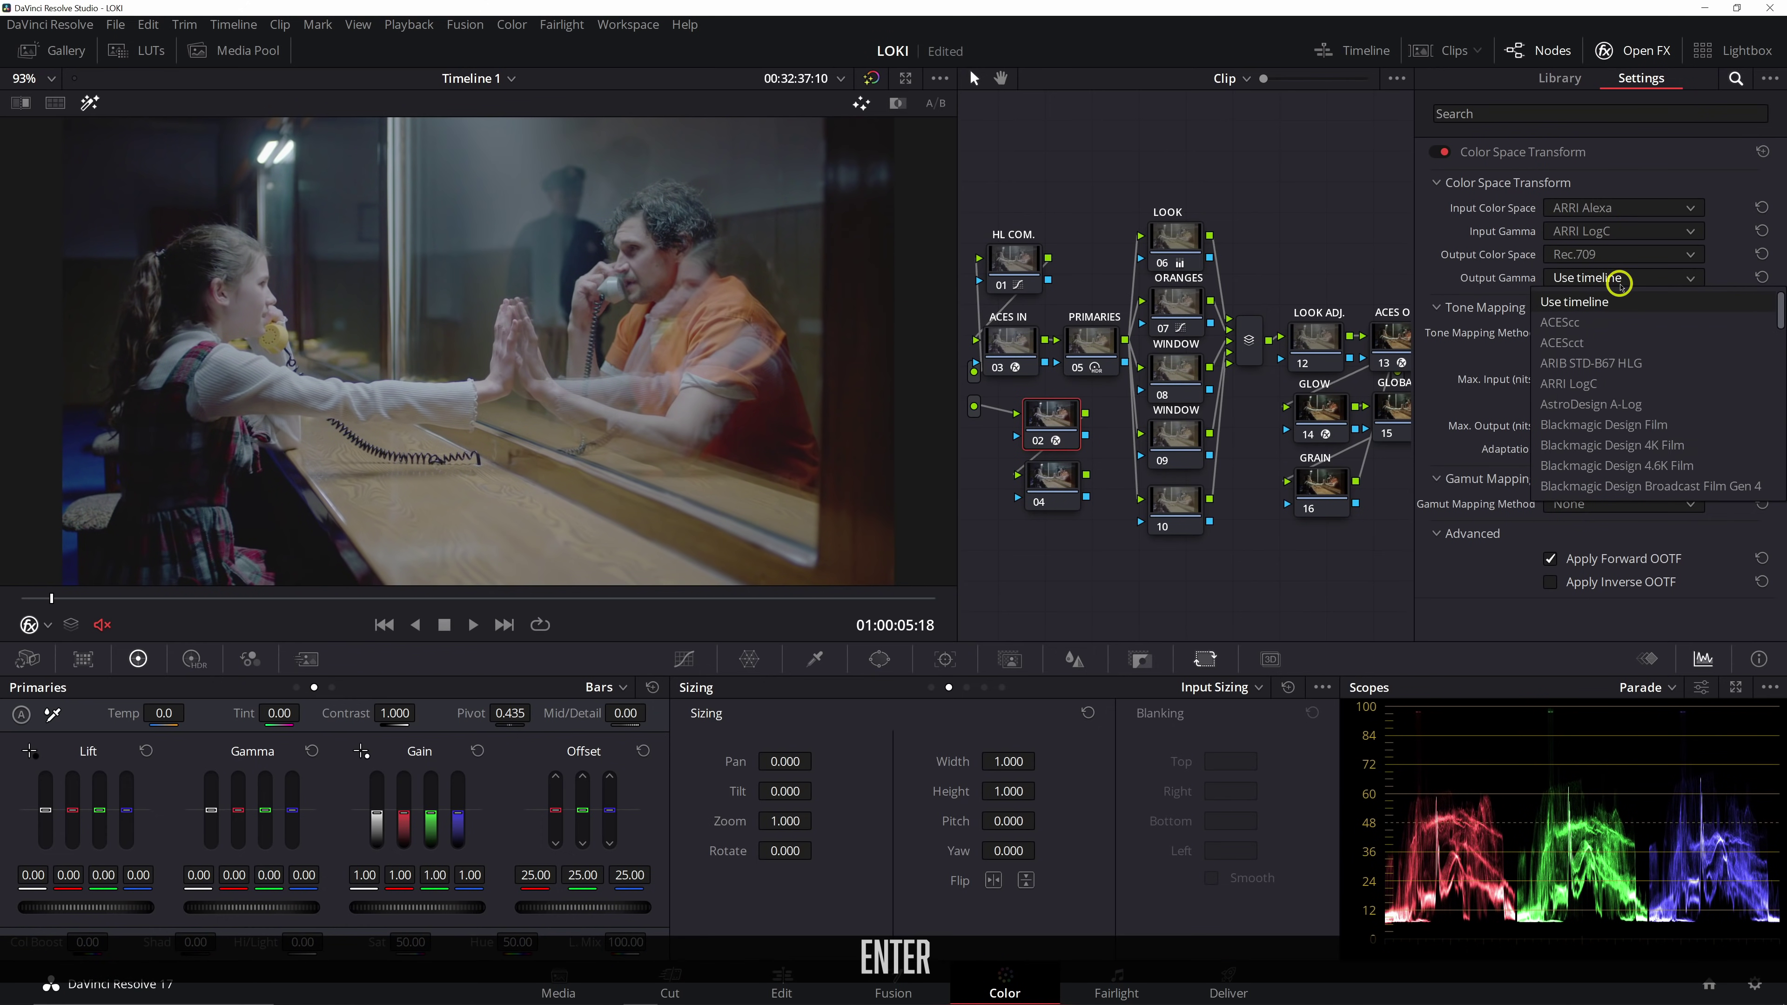
{"action": "key", "text": "r"}
{"action": "key", "text": "shift+Return"}
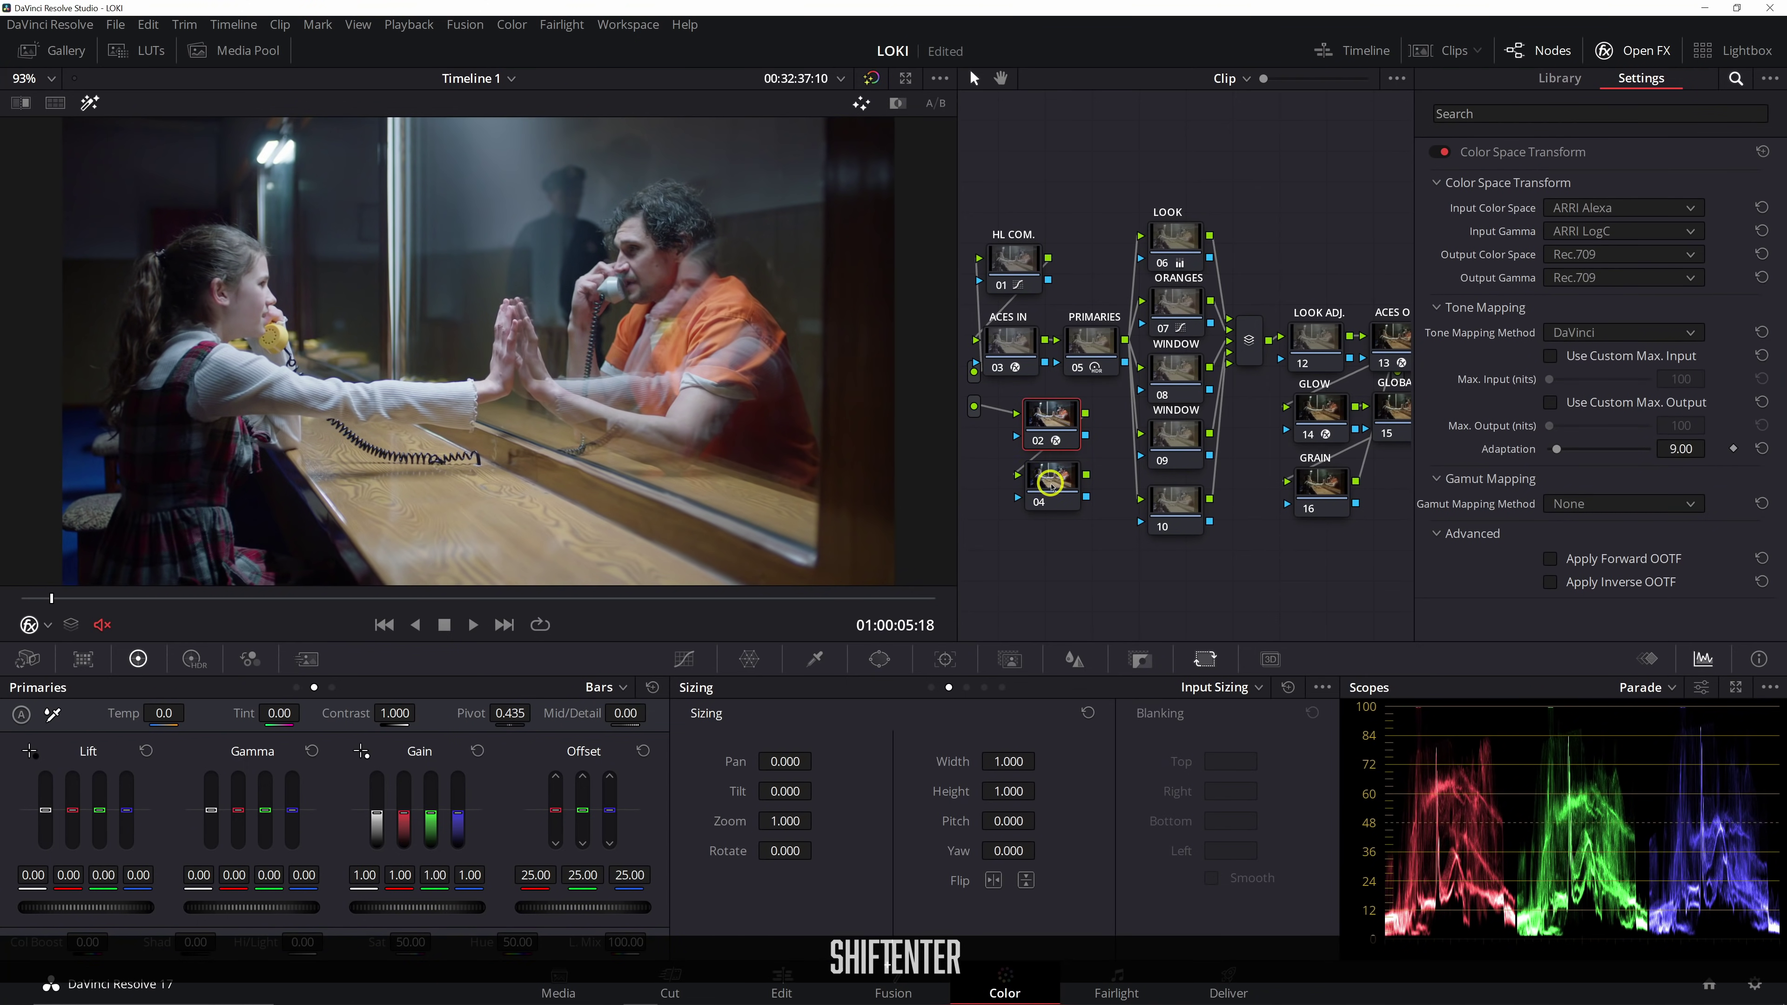
Warm the transform node with the Offset color wheel to 25.16, 24.67 and 21.97
{"action": "left_click", "coordinate": [296, 687]}
{"action": "mouse_move", "coordinate": [581, 809]}
{"action": "left_mouse_down"}
{"action": "mouse_move", "coordinate": [558, 790]}
{"action": "mouse_move", "coordinate": [566, 805]}
{"action": "left_mouse_up"}
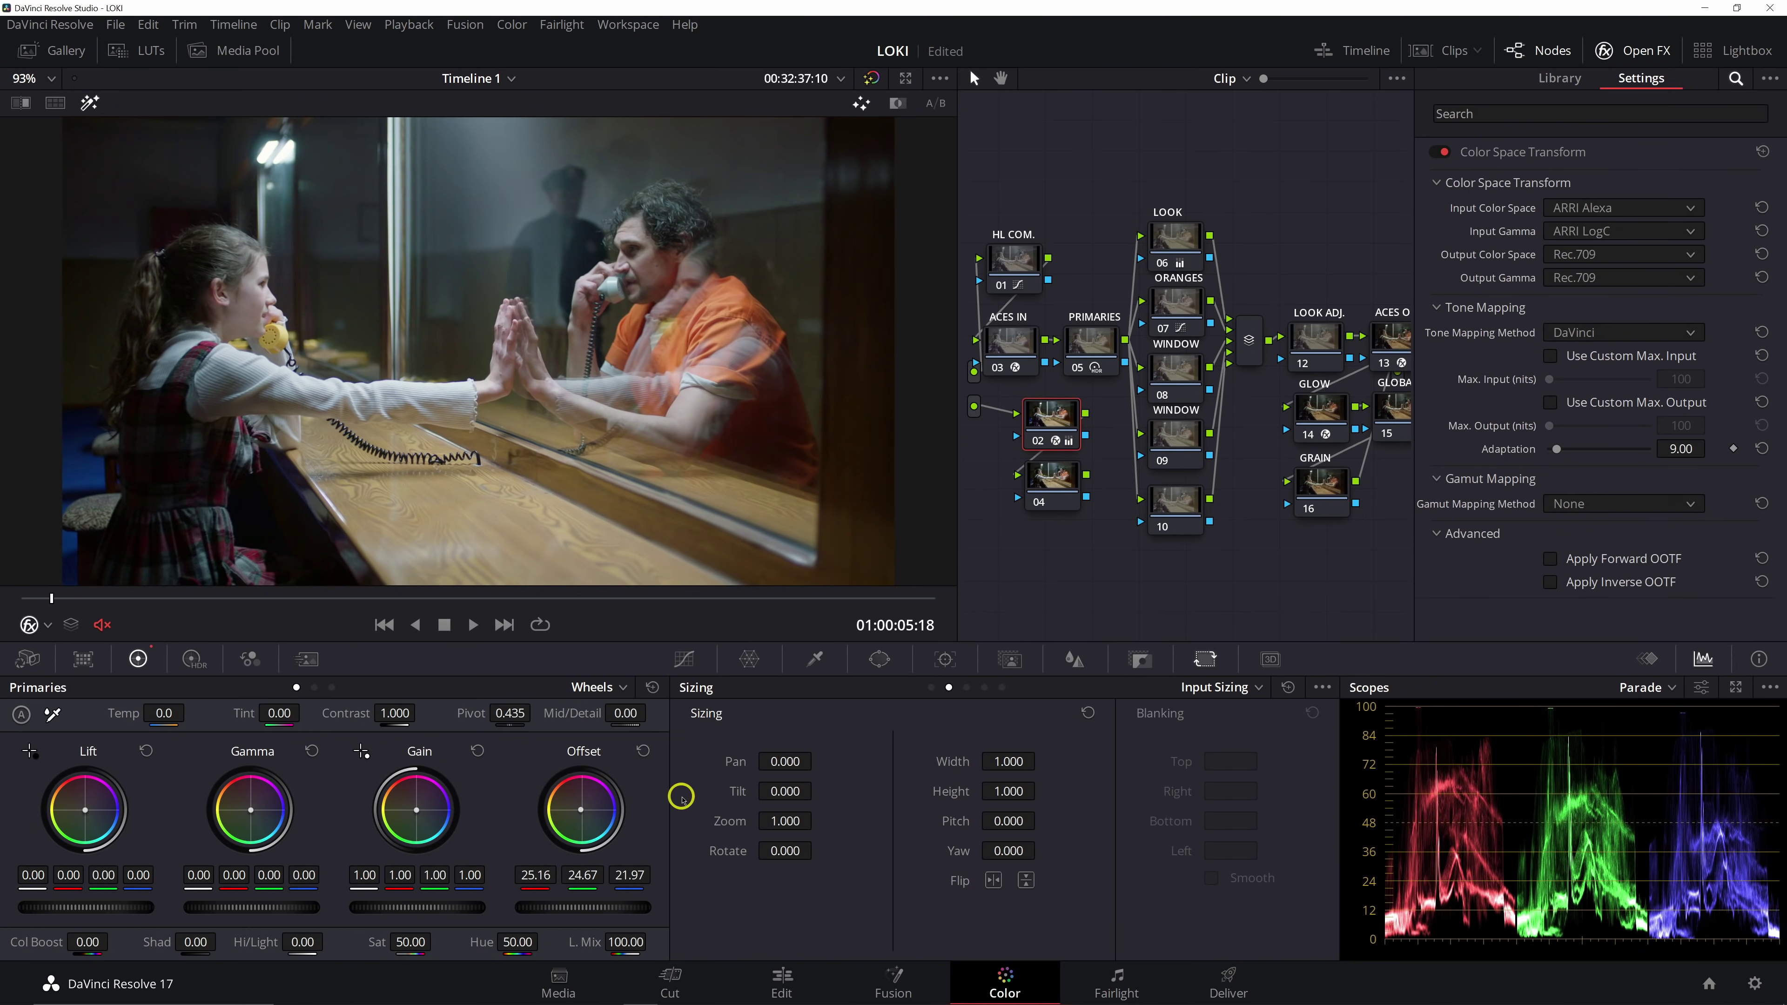
Qualify the prisoner's skin tone on the node after the transform, and set Denoise to 8.4 and Blur Radius to 9.5
{"action": "left_click", "coordinate": [1057, 484]}
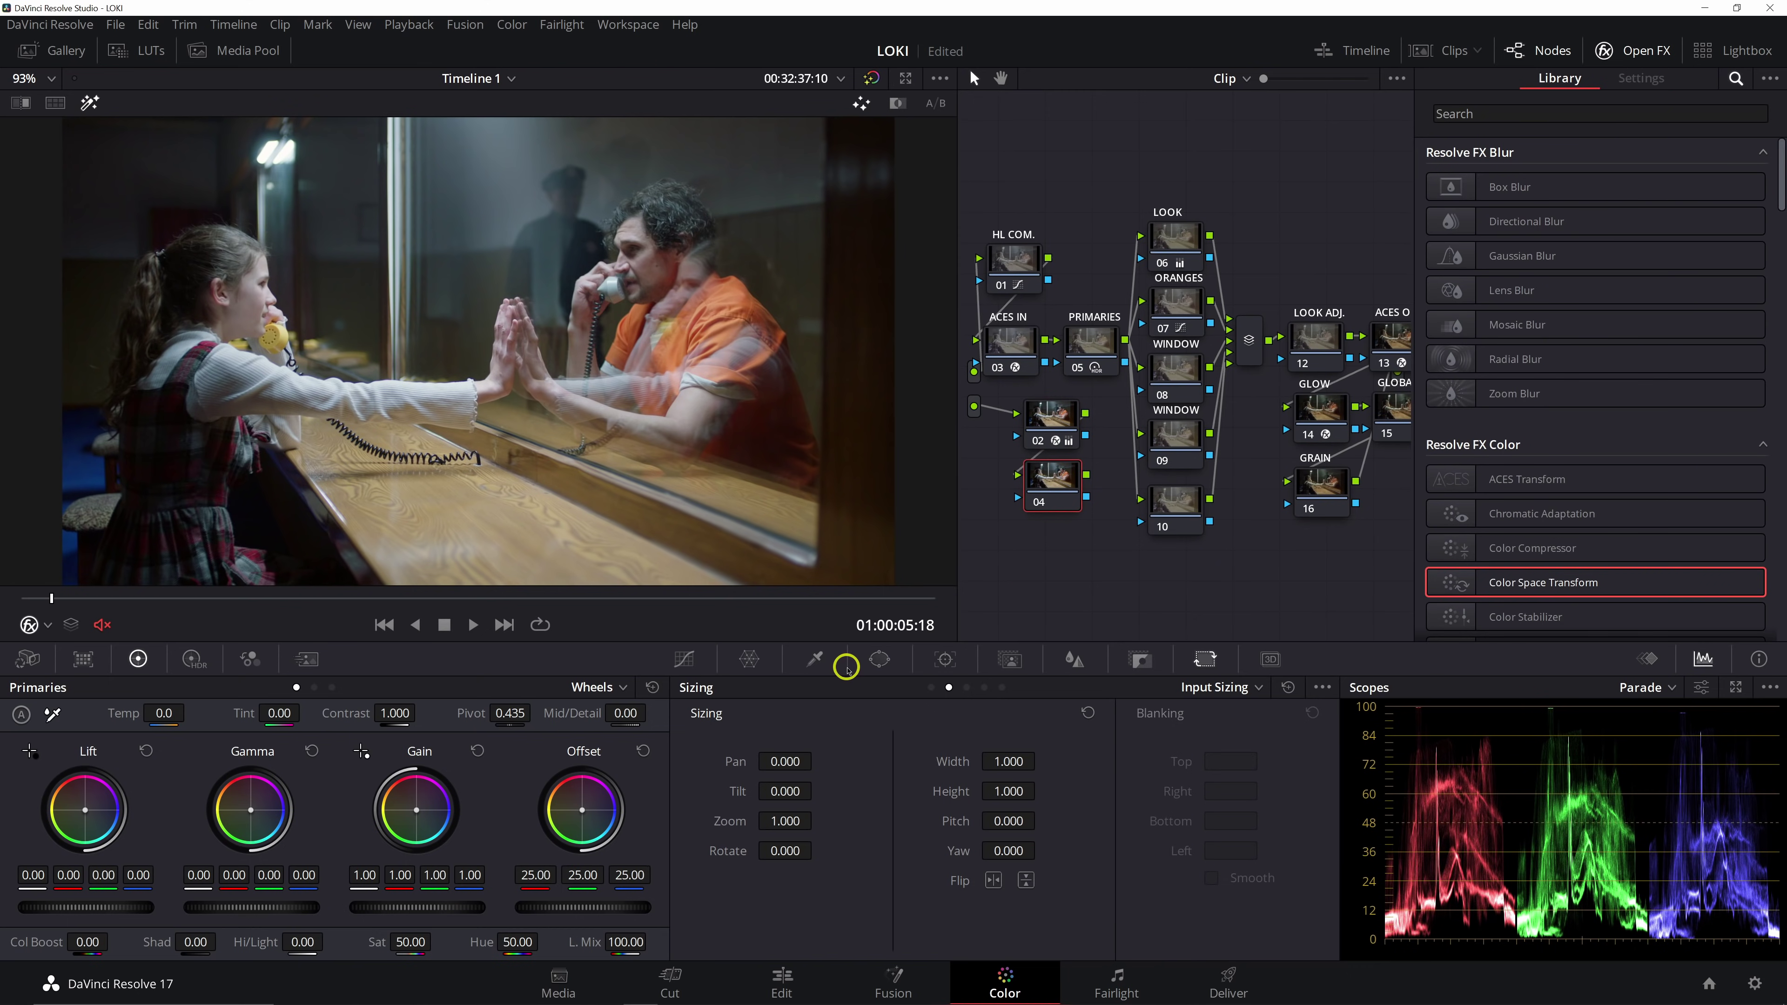
{"action": "left_click", "coordinate": [816, 659]}
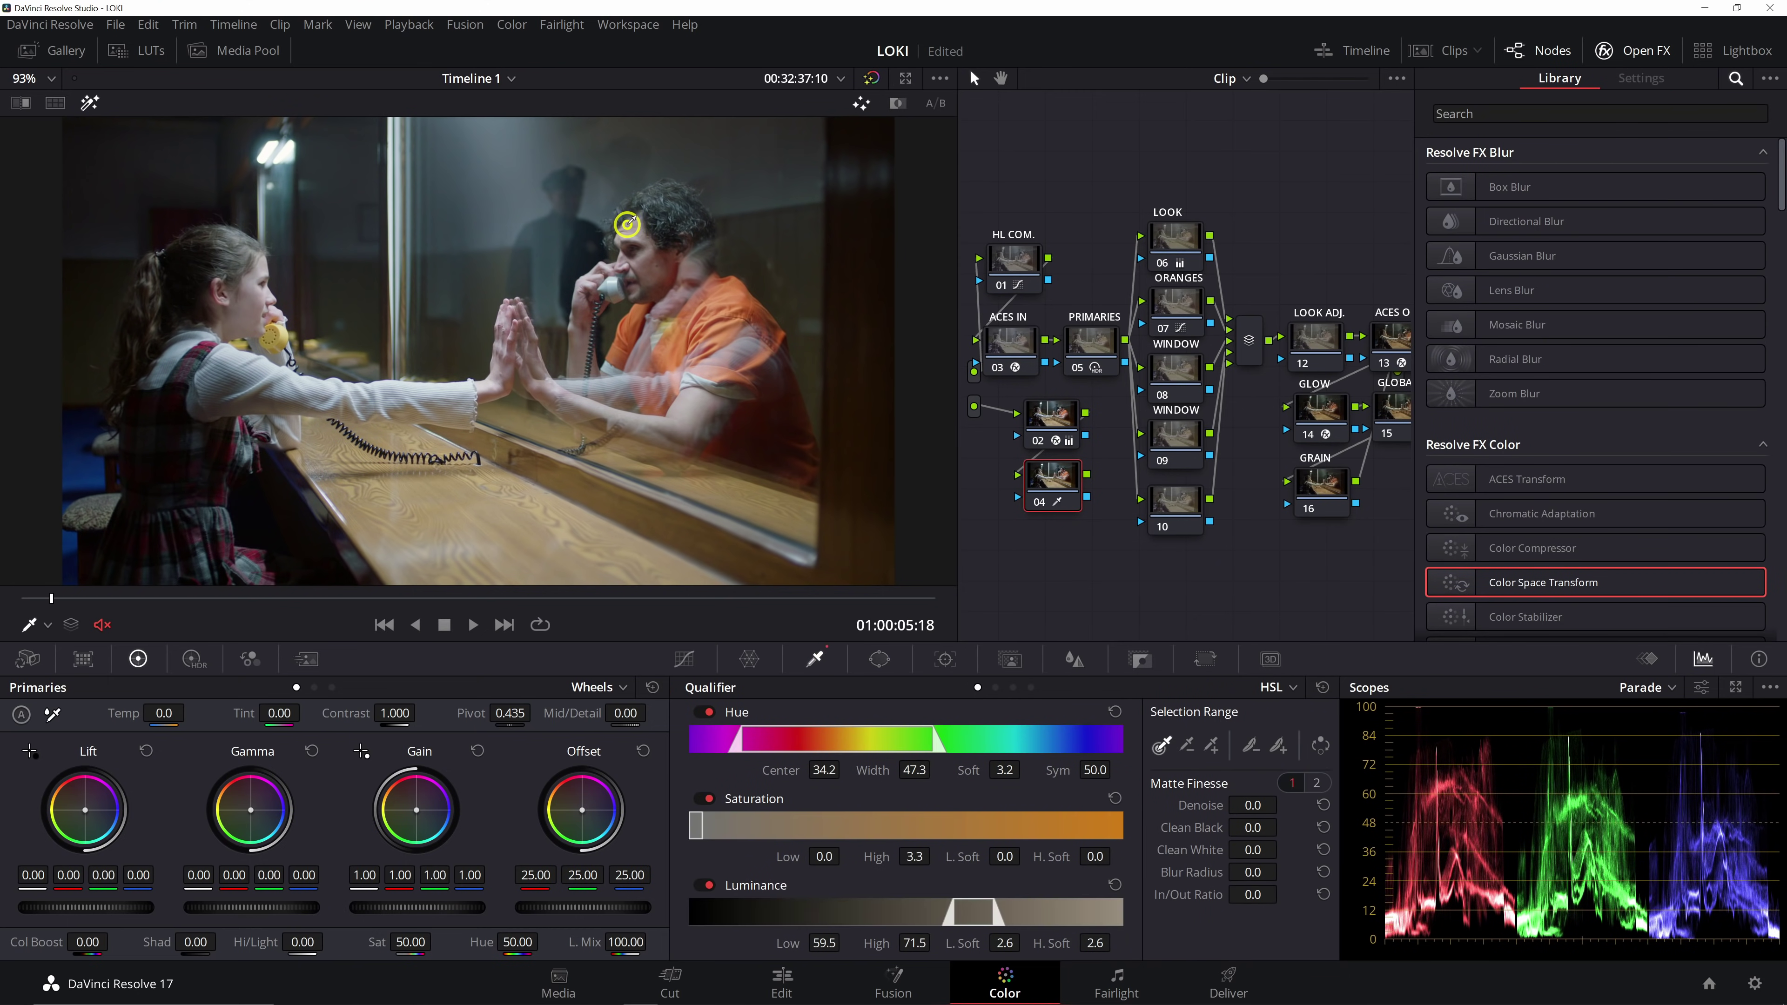
{"action": "left_click", "coordinate": [627, 224]}
{"action": "left_click_drag", "start_coordinate": [637, 230], "coordinate": [639, 235]}
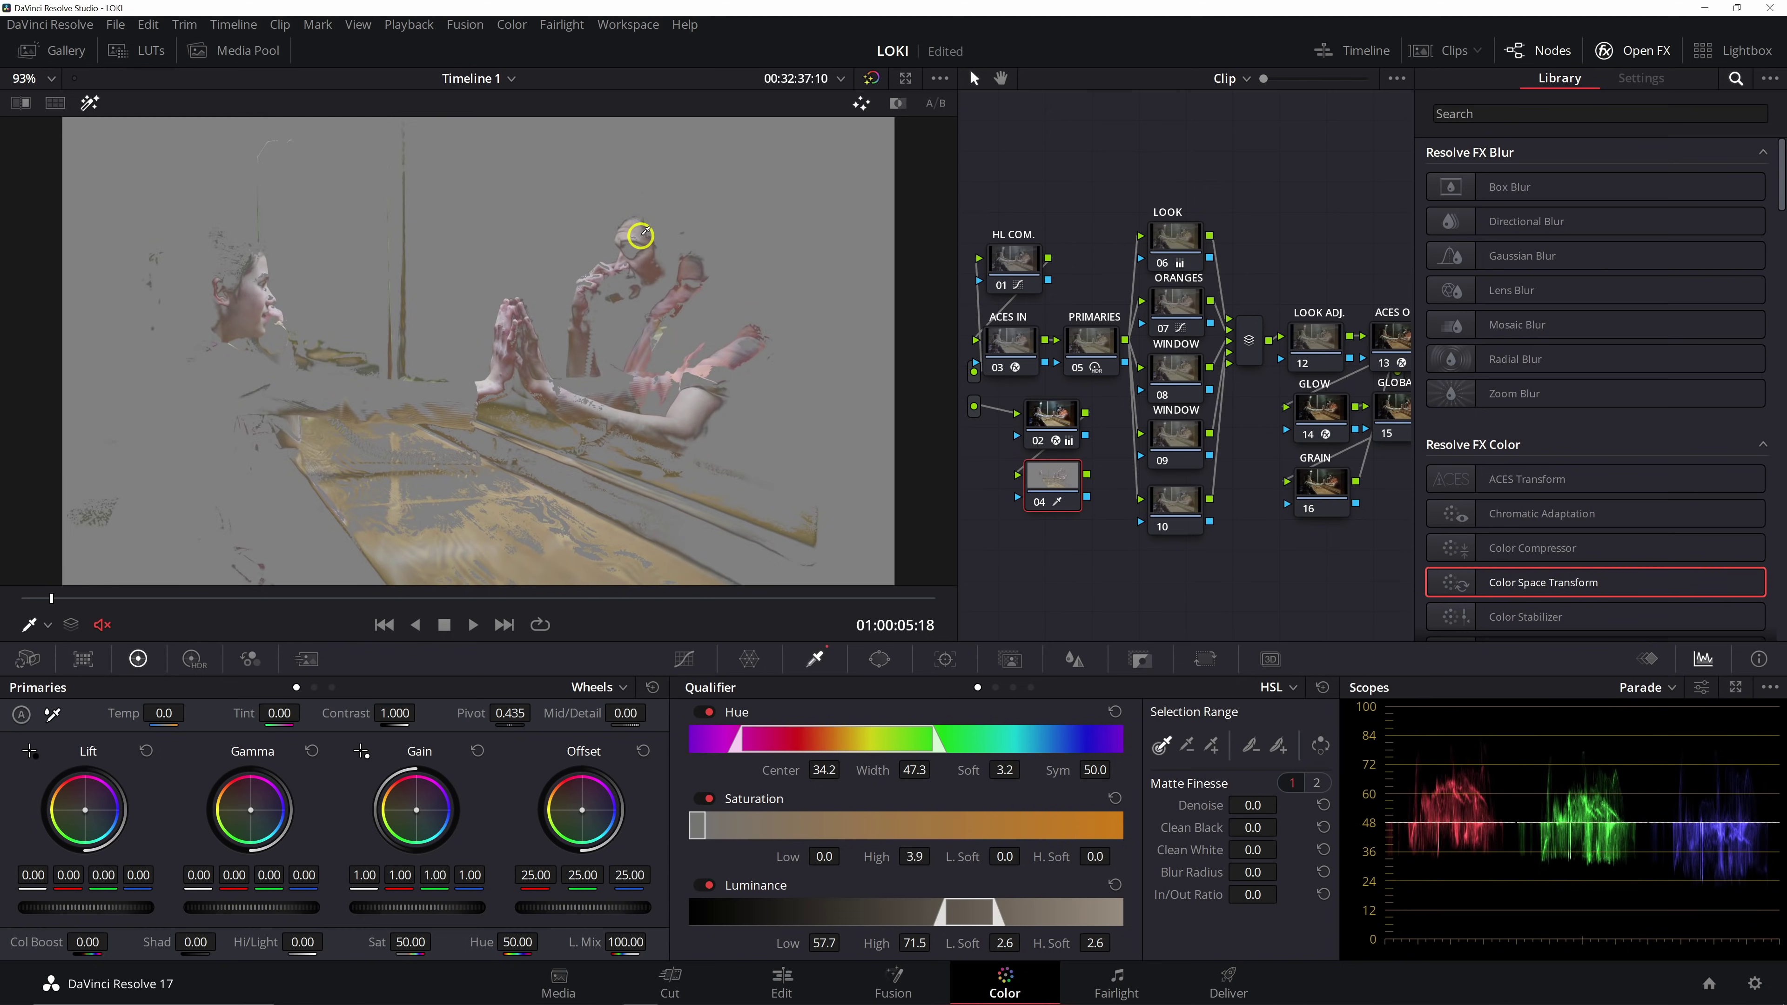
{"action": "left_click_drag", "start_coordinate": [1259, 806], "coordinate": [1326, 808]}
{"action": "left_click_drag", "start_coordinate": [1252, 873], "coordinate": [1339, 870]}
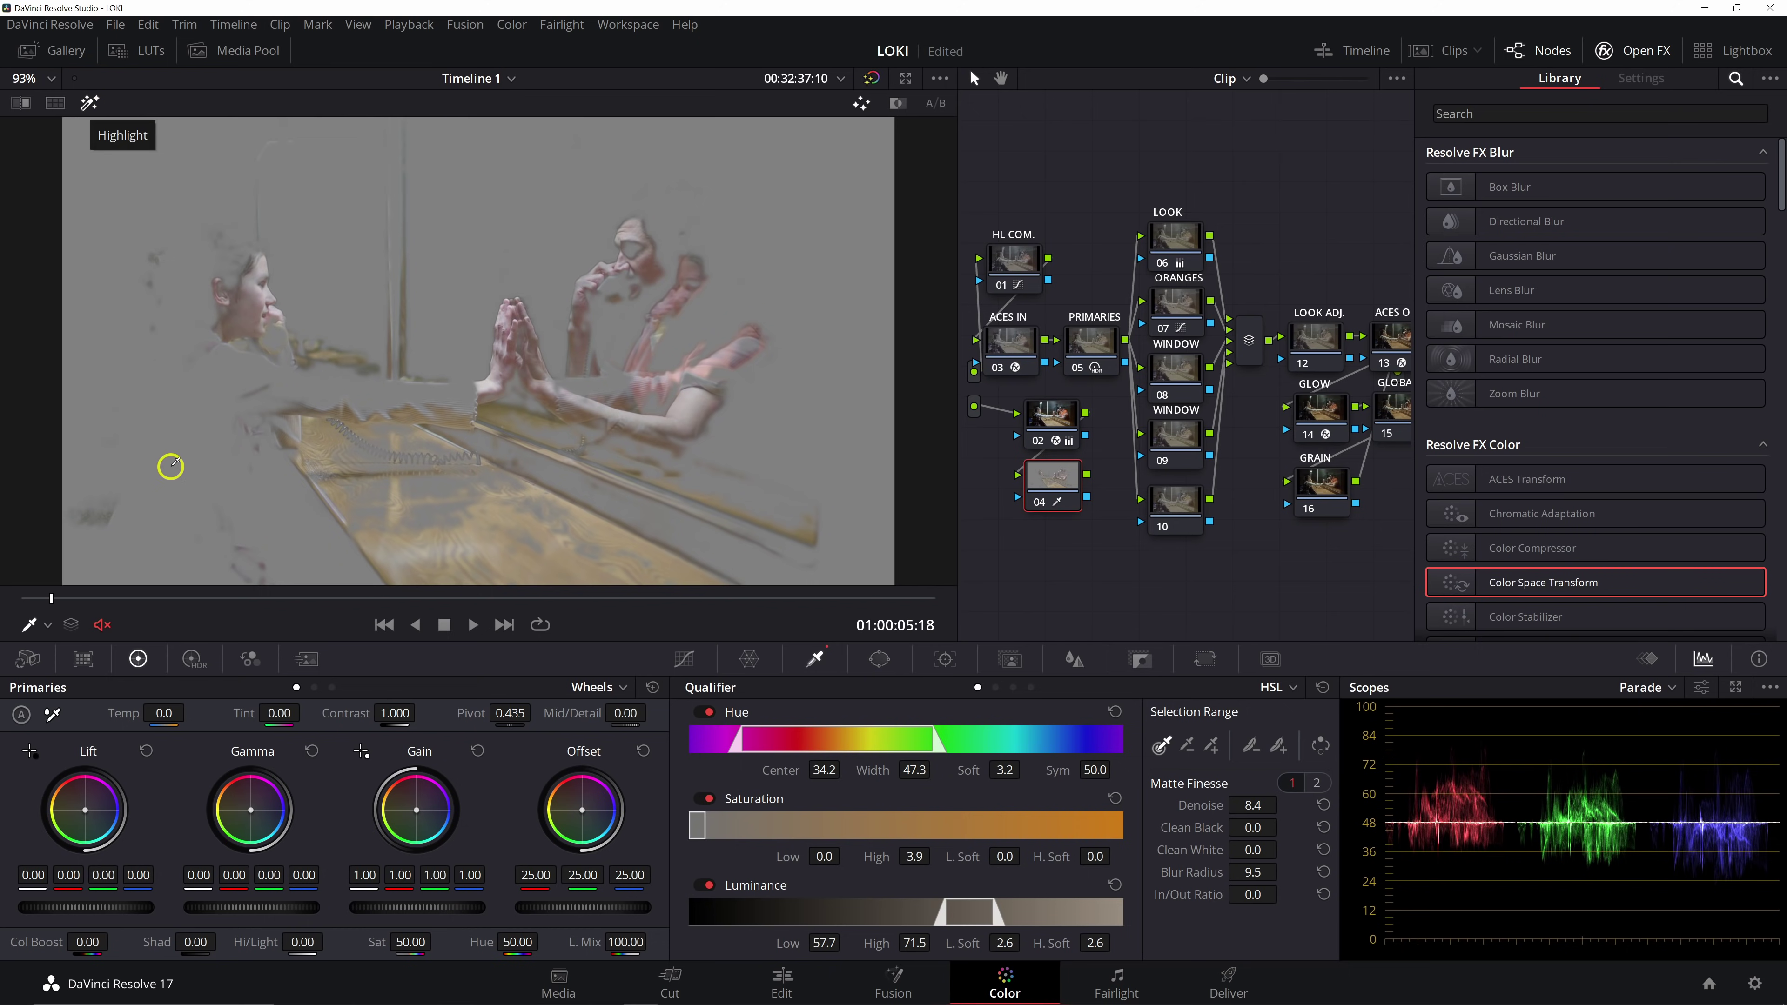
Play the highlighted shot to check how the skin key holds up, and return to its first frame
{"action": "key", "text": "space"}
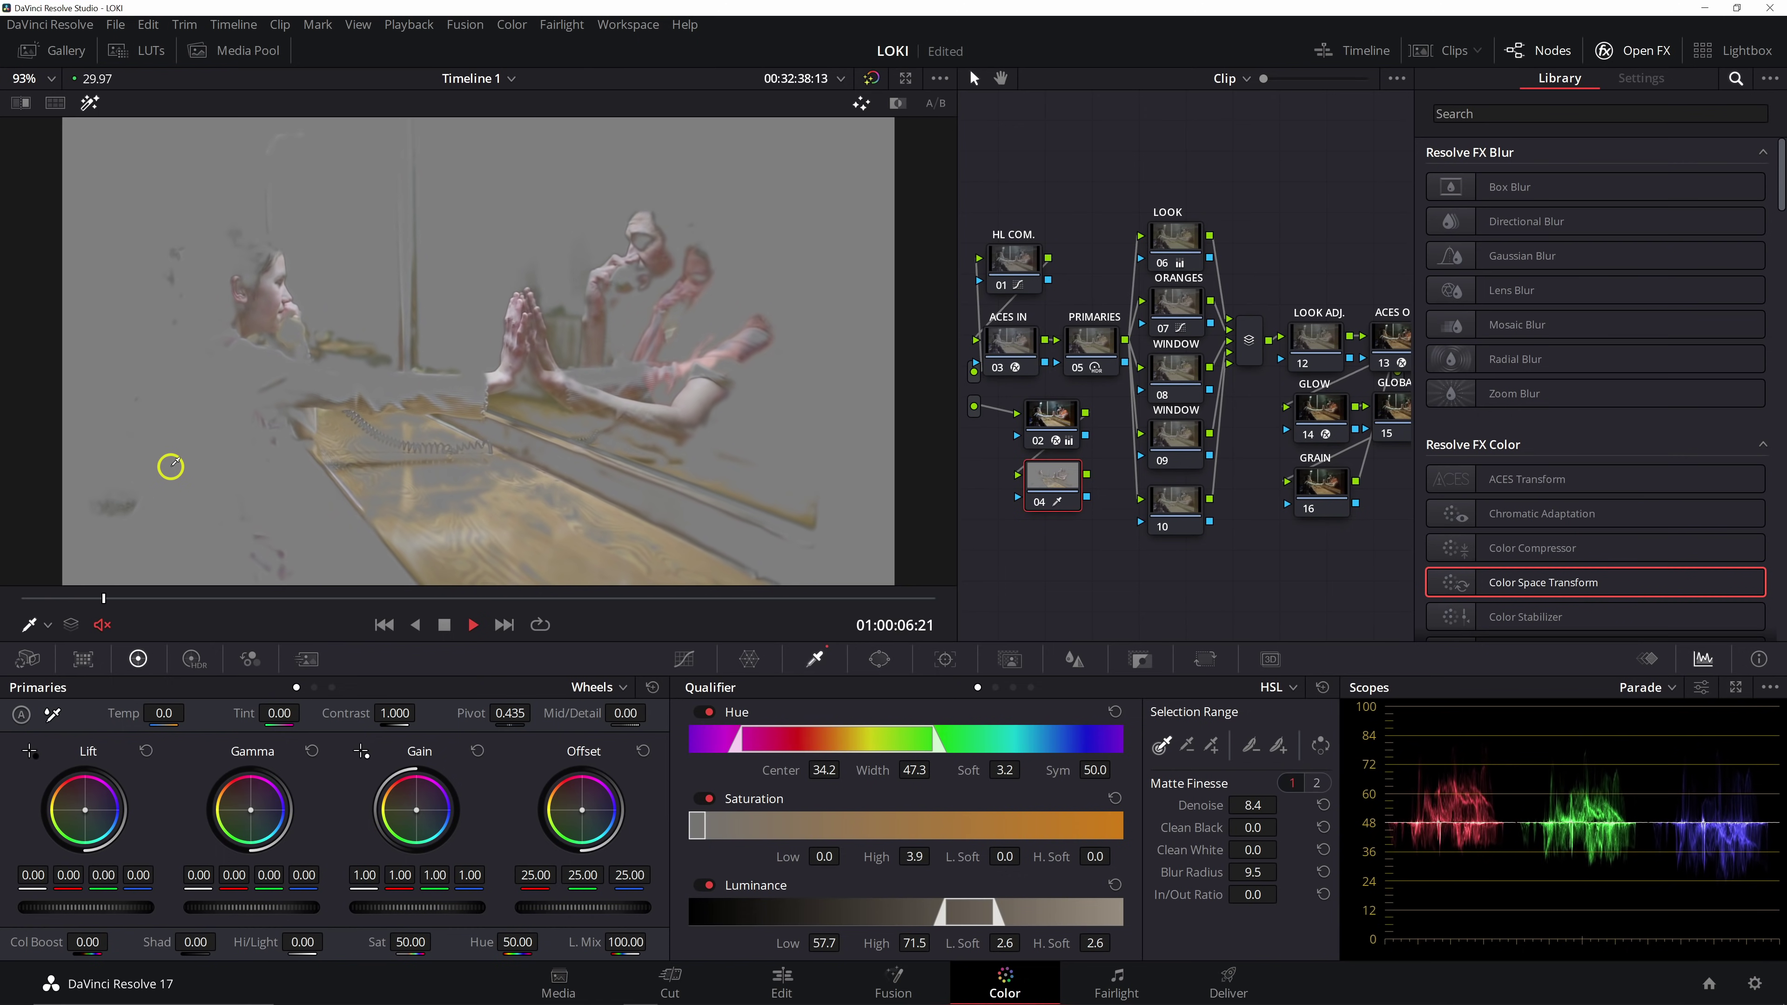
{"action": "key", "text": "space"}
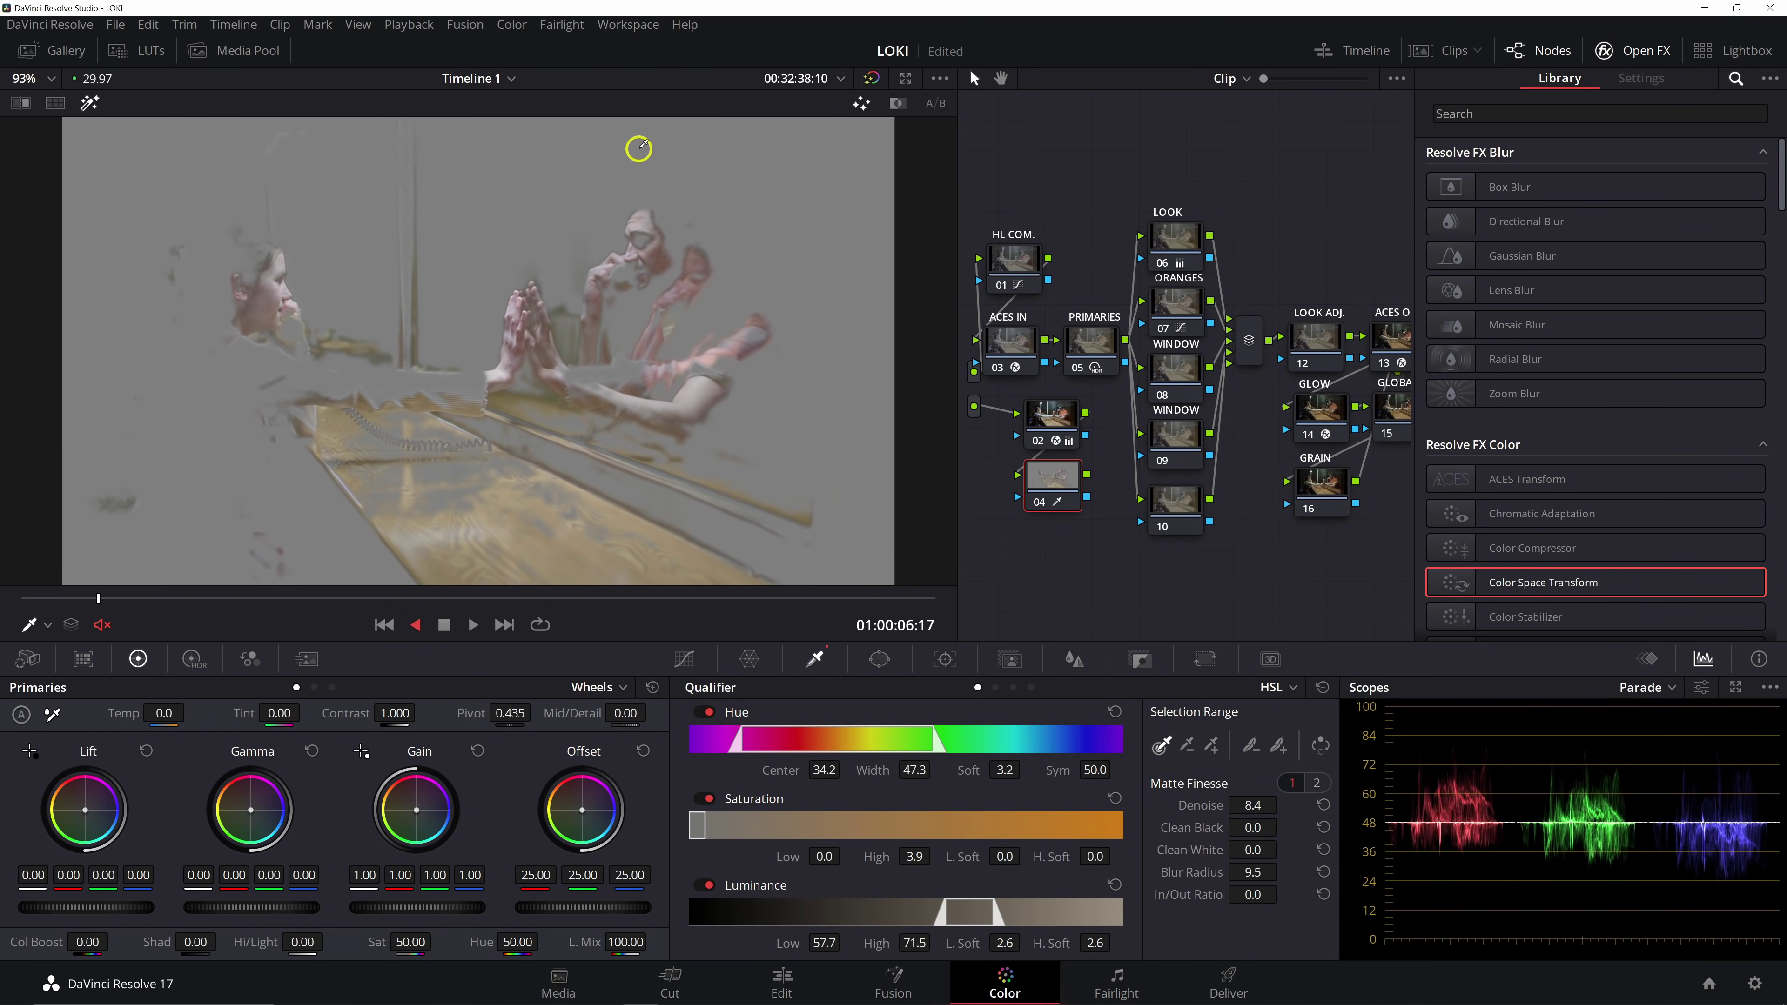
{"action": "key", "text": "Home"}
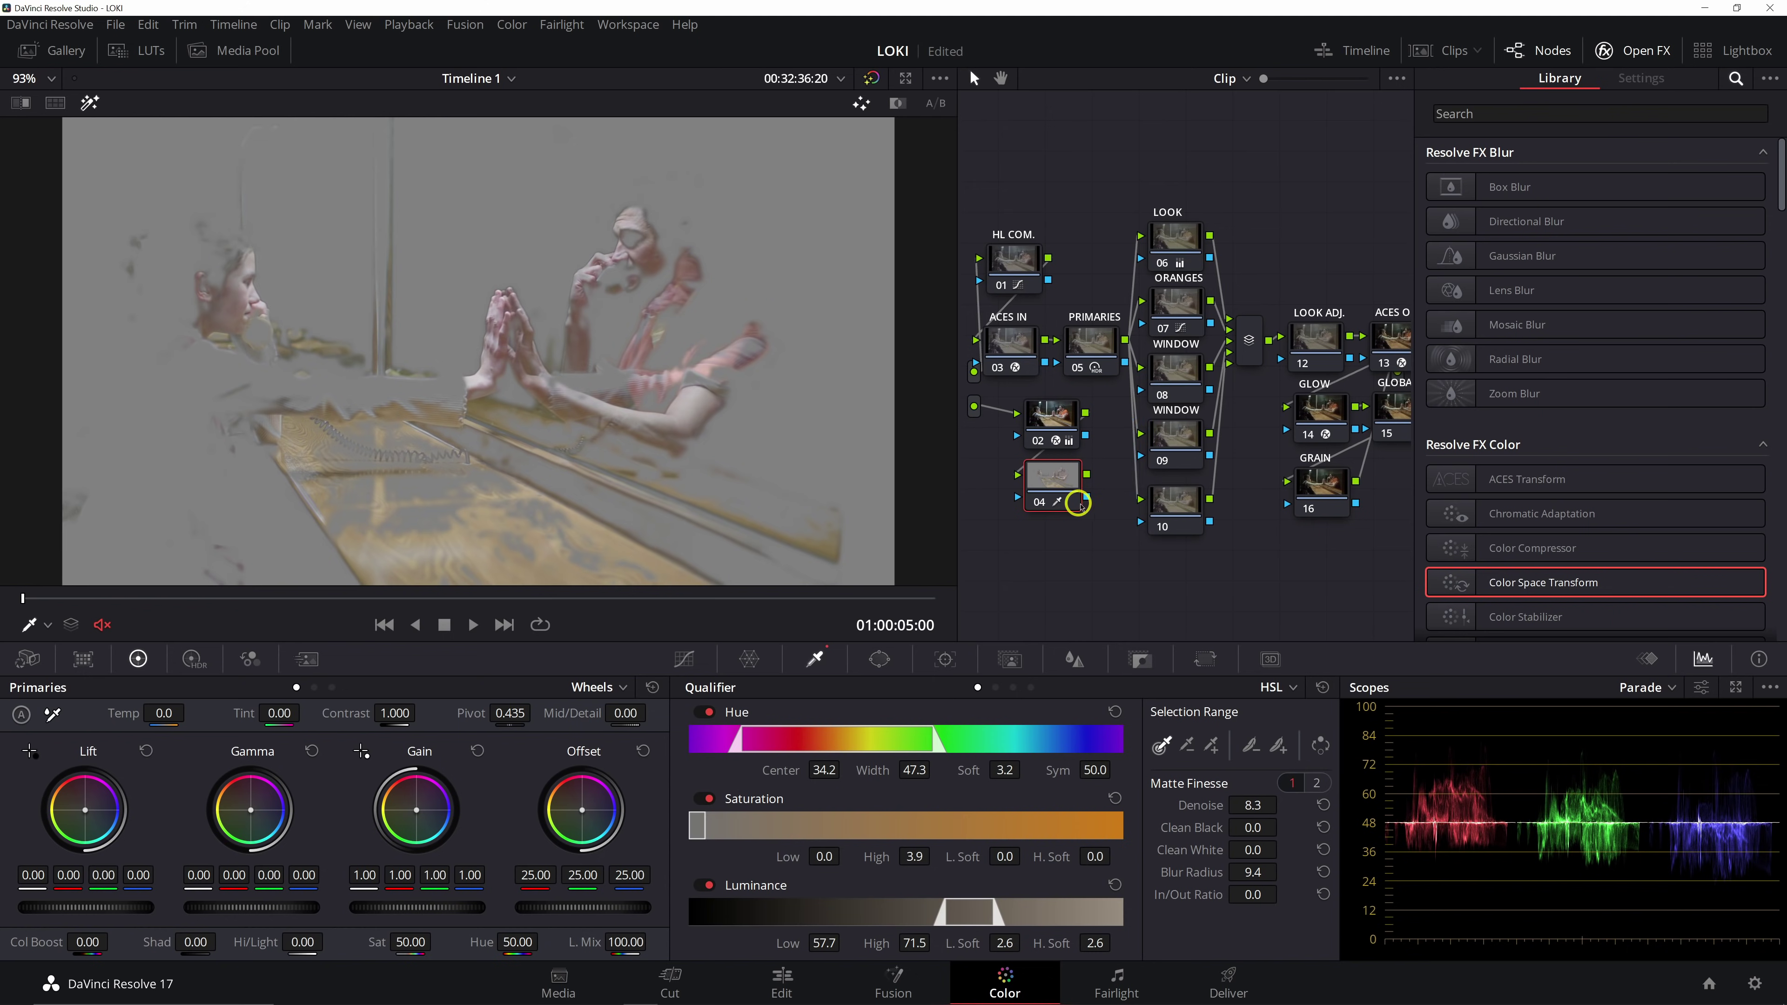
Connect the qualifier node's key output to the lowest parallel node's key input, and label that node SKIN
{"action": "left_click_drag", "start_coordinate": [1086, 498], "coordinate": [1174, 509]}
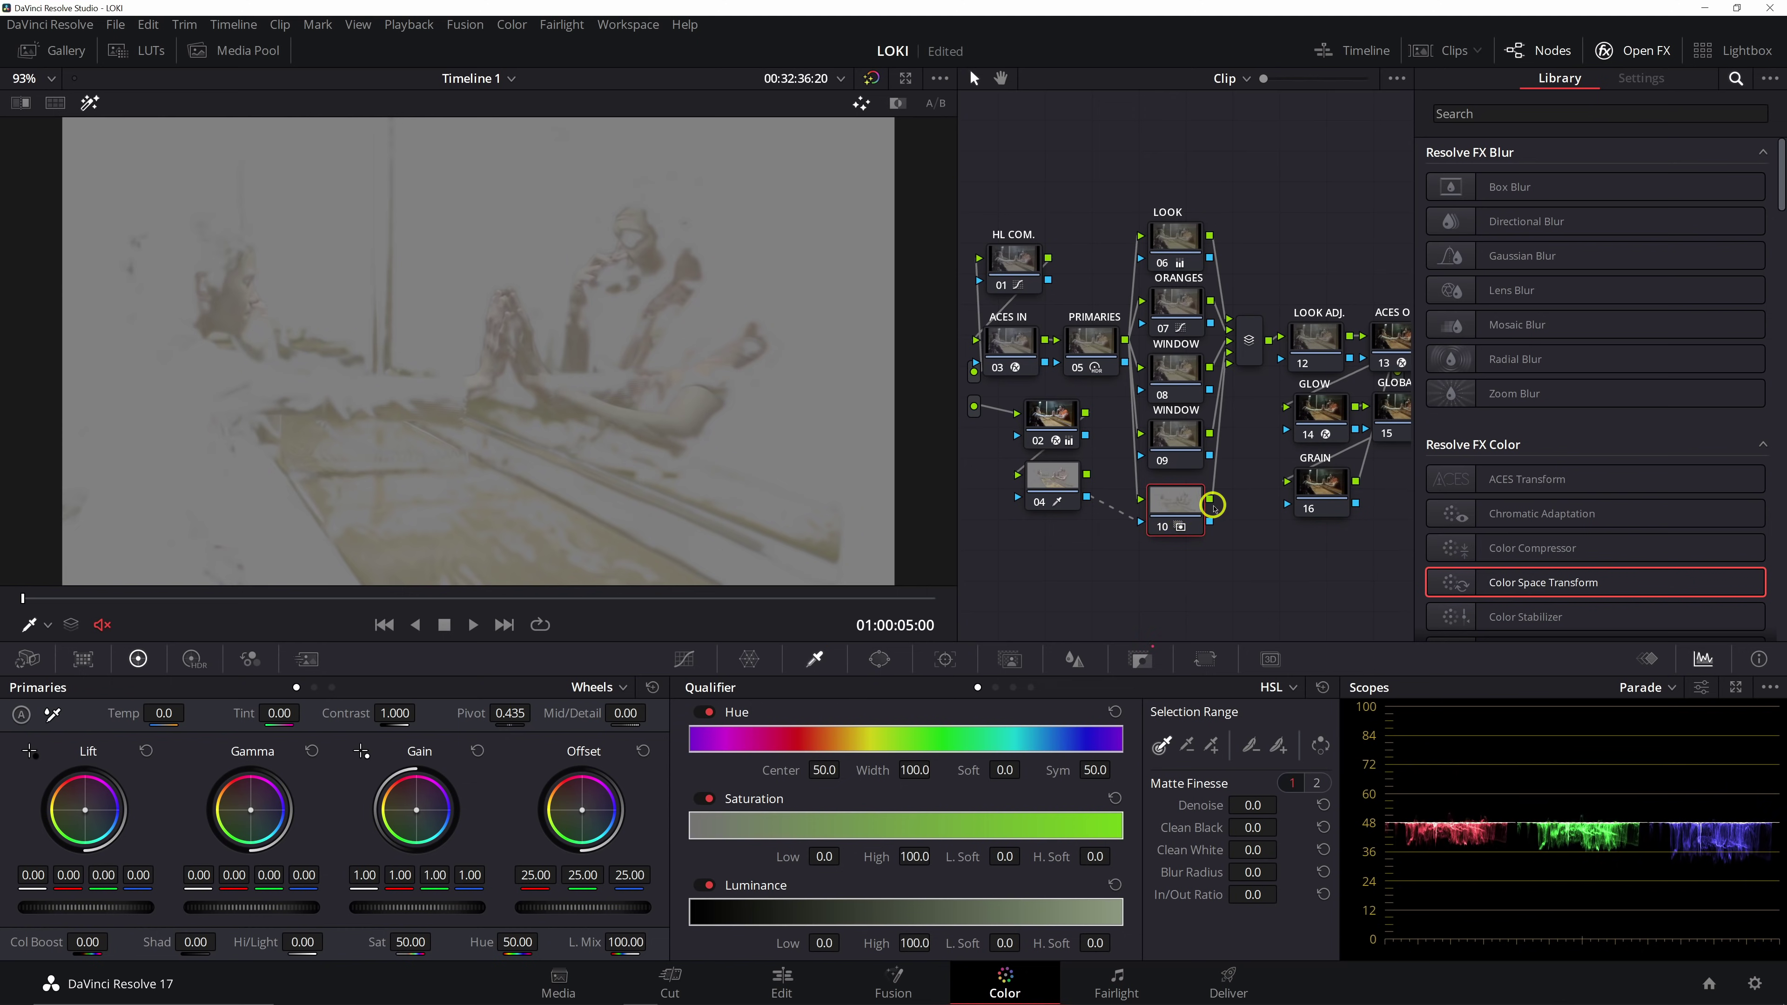
{"action": "type", "text": "SKIN"}
{"action": "key", "text": "Return"}
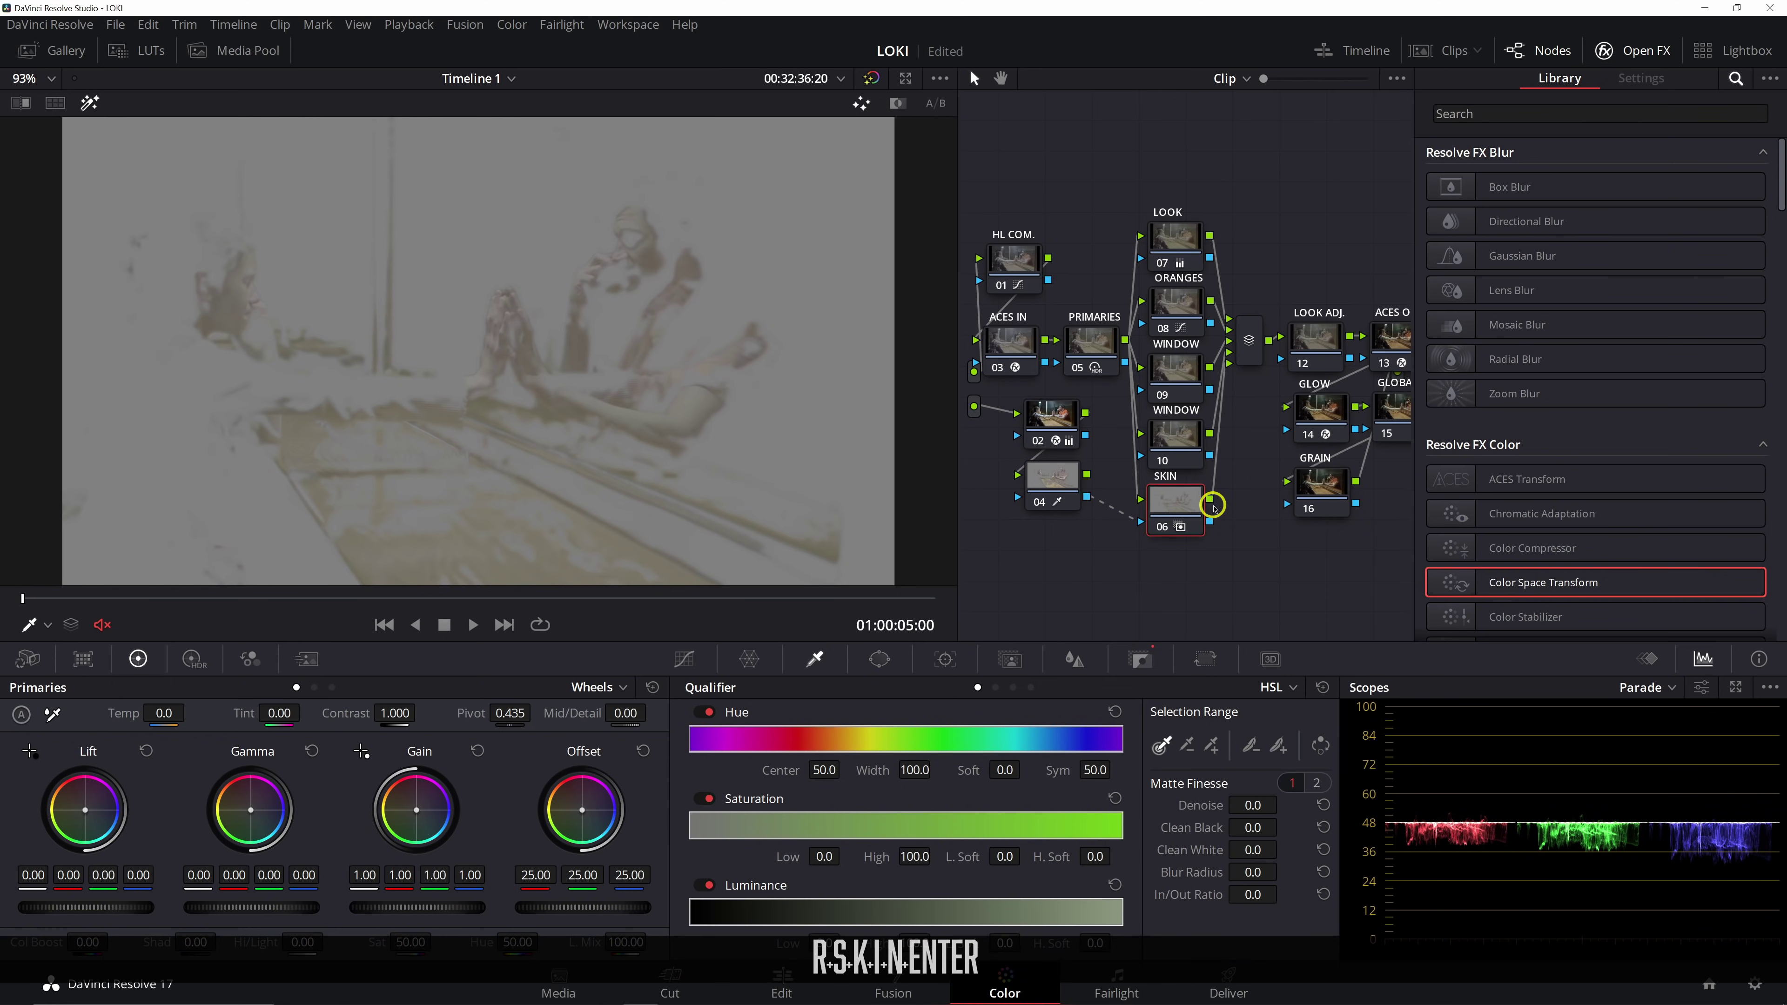
Compare the Highlight views of the qualifier, SKIN and PRIMARIES nodes, and turn Highlight off with SKIN selected
{"action": "left_click", "coordinate": [1059, 479]}
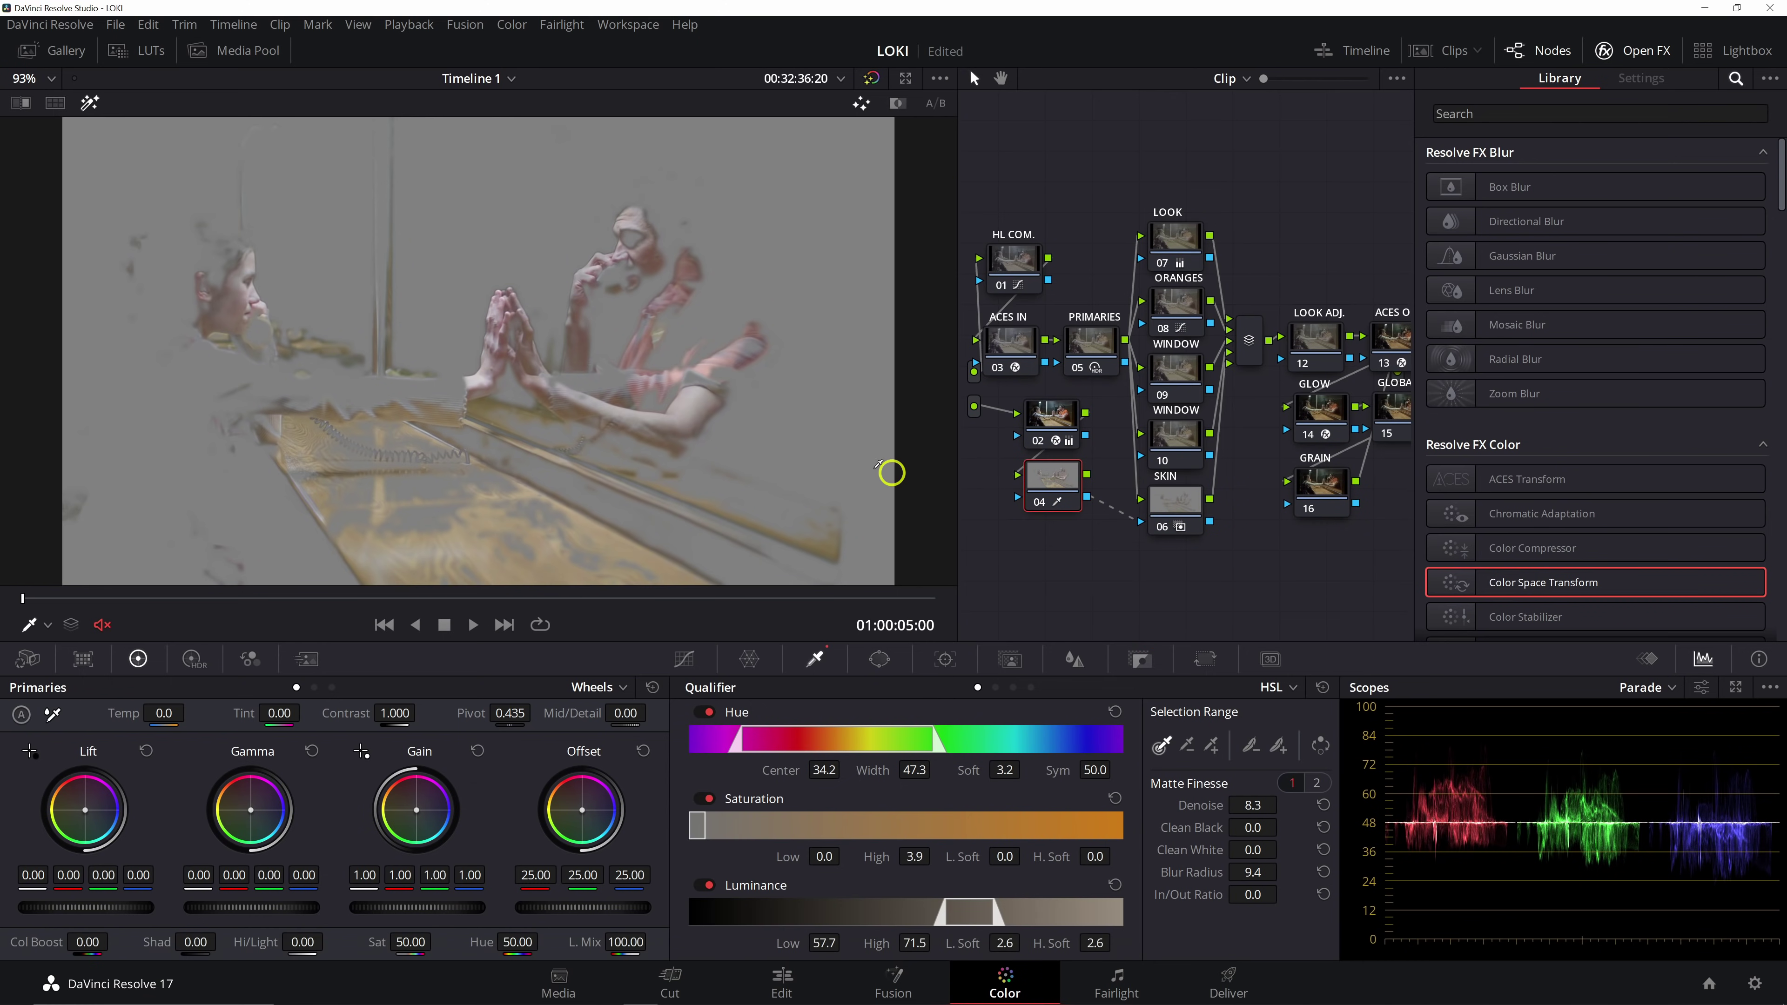
{"action": "left_click", "coordinate": [1174, 501]}
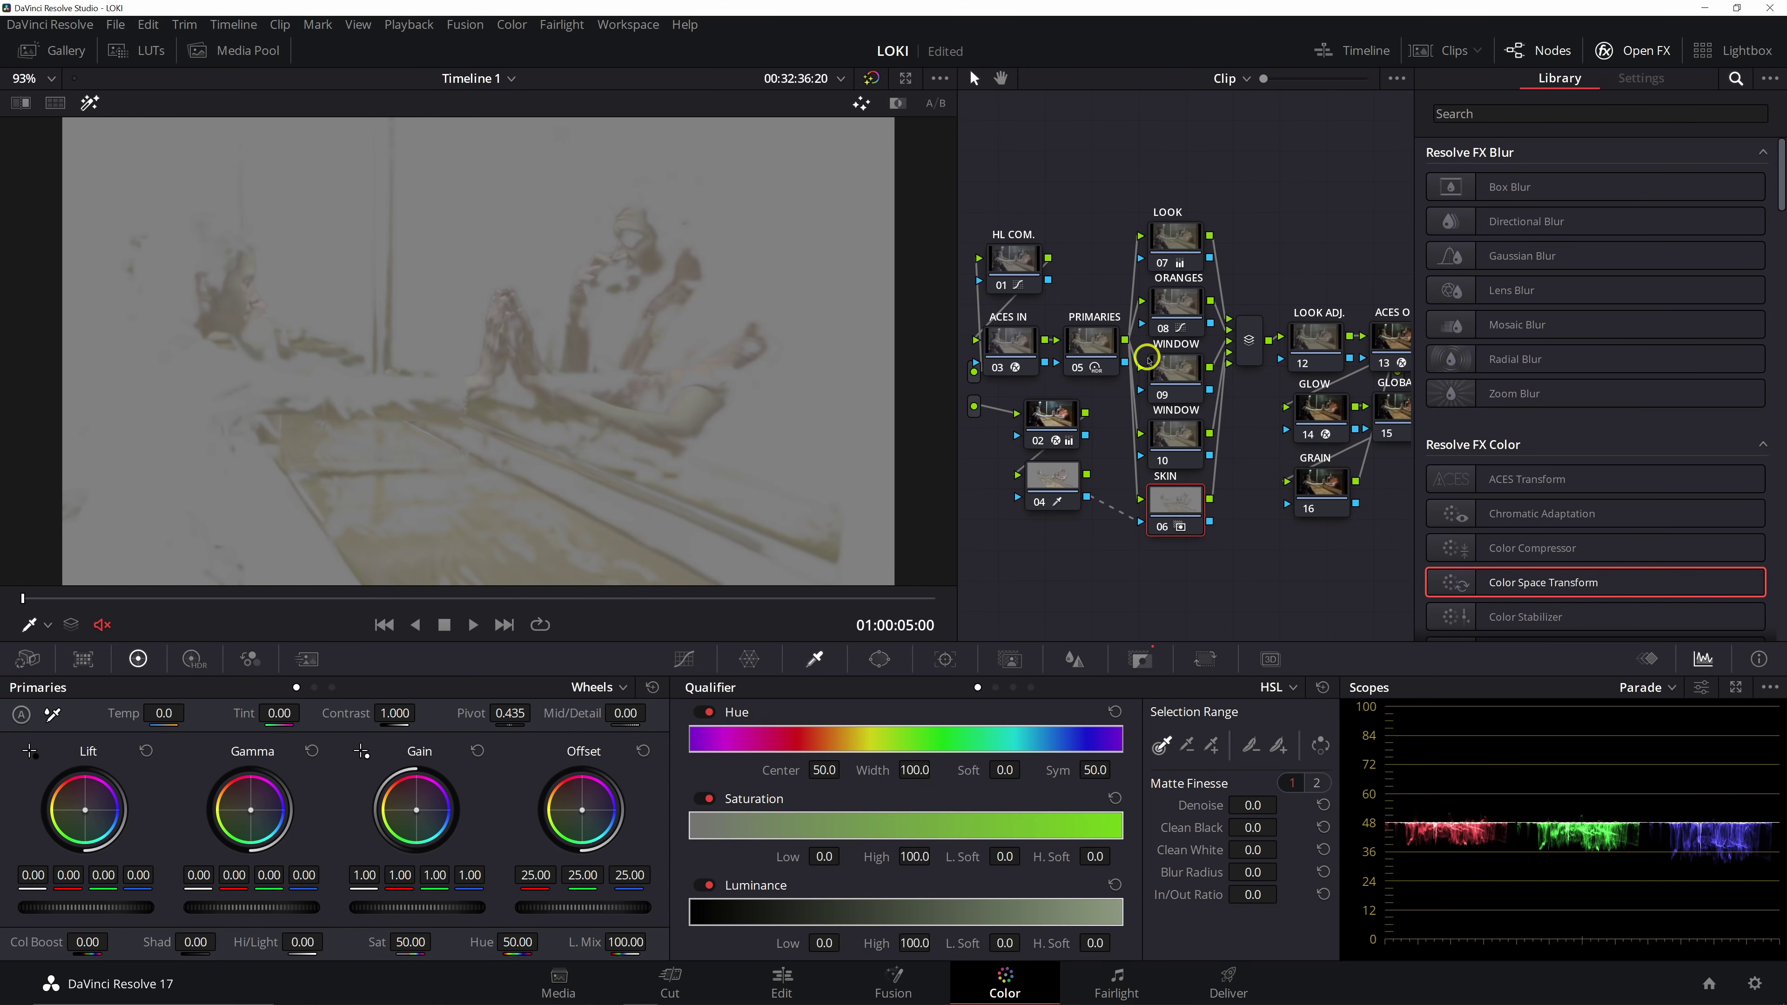
{"action": "left_click", "coordinate": [1094, 343]}
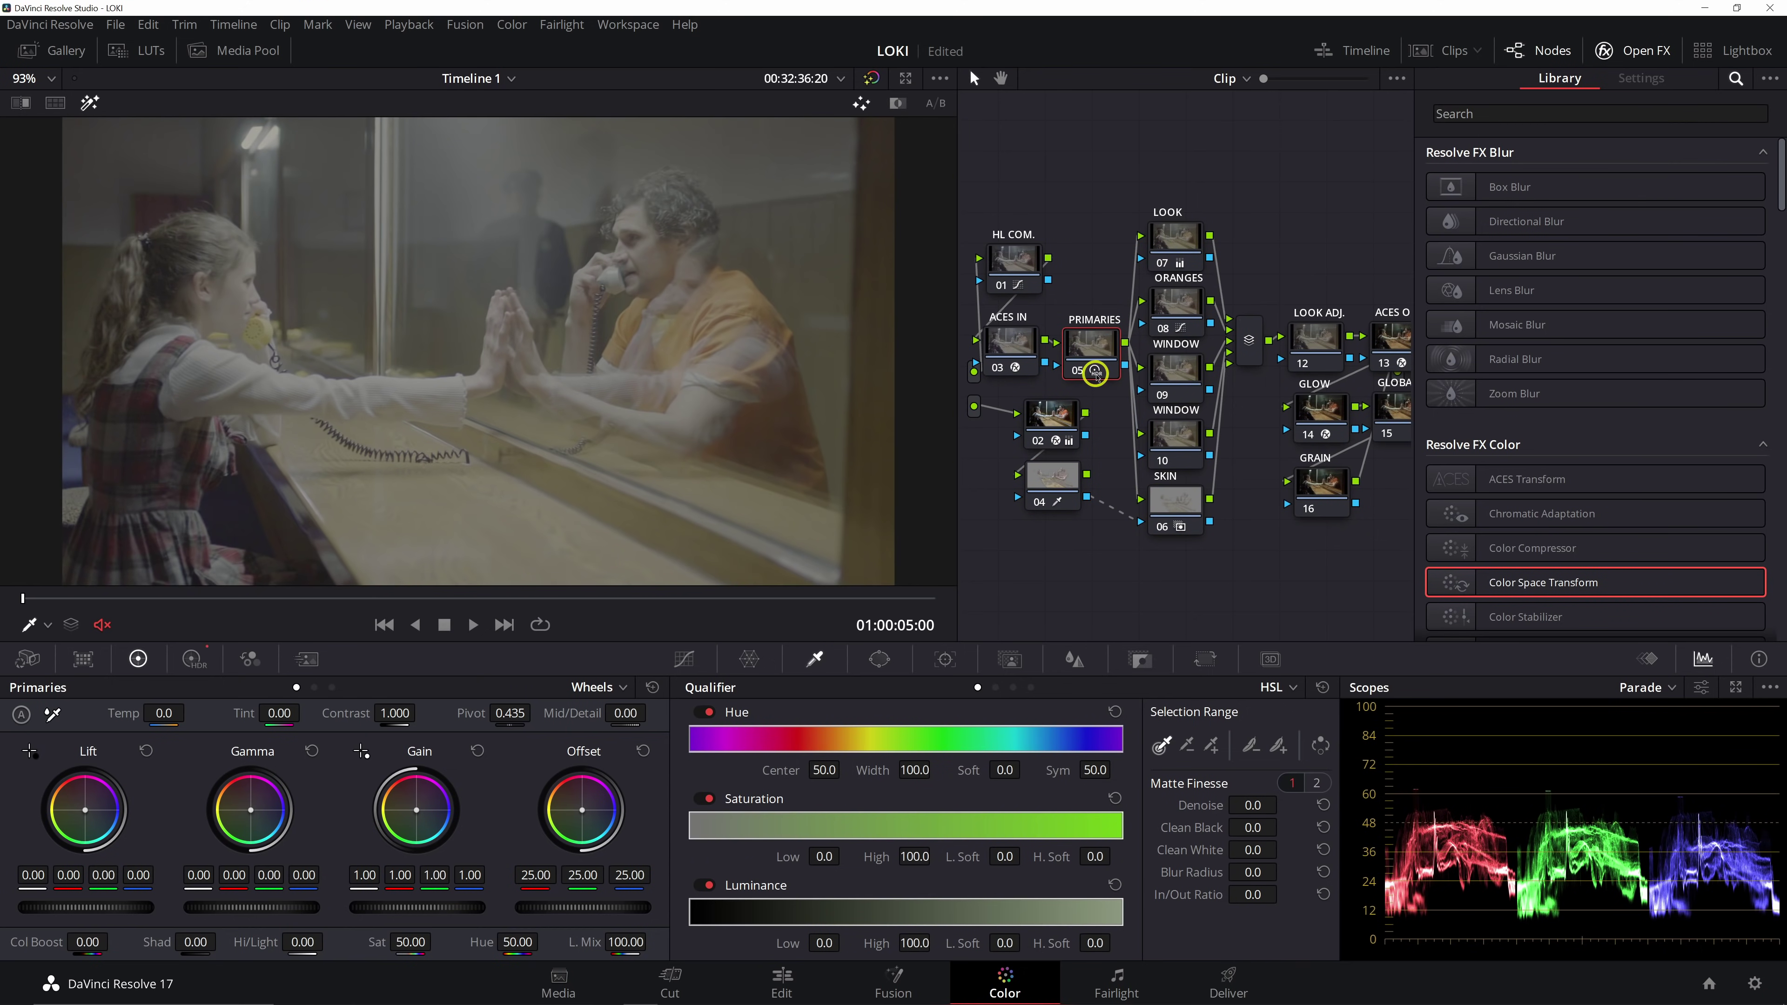
{"action": "left_click", "coordinate": [1160, 484]}
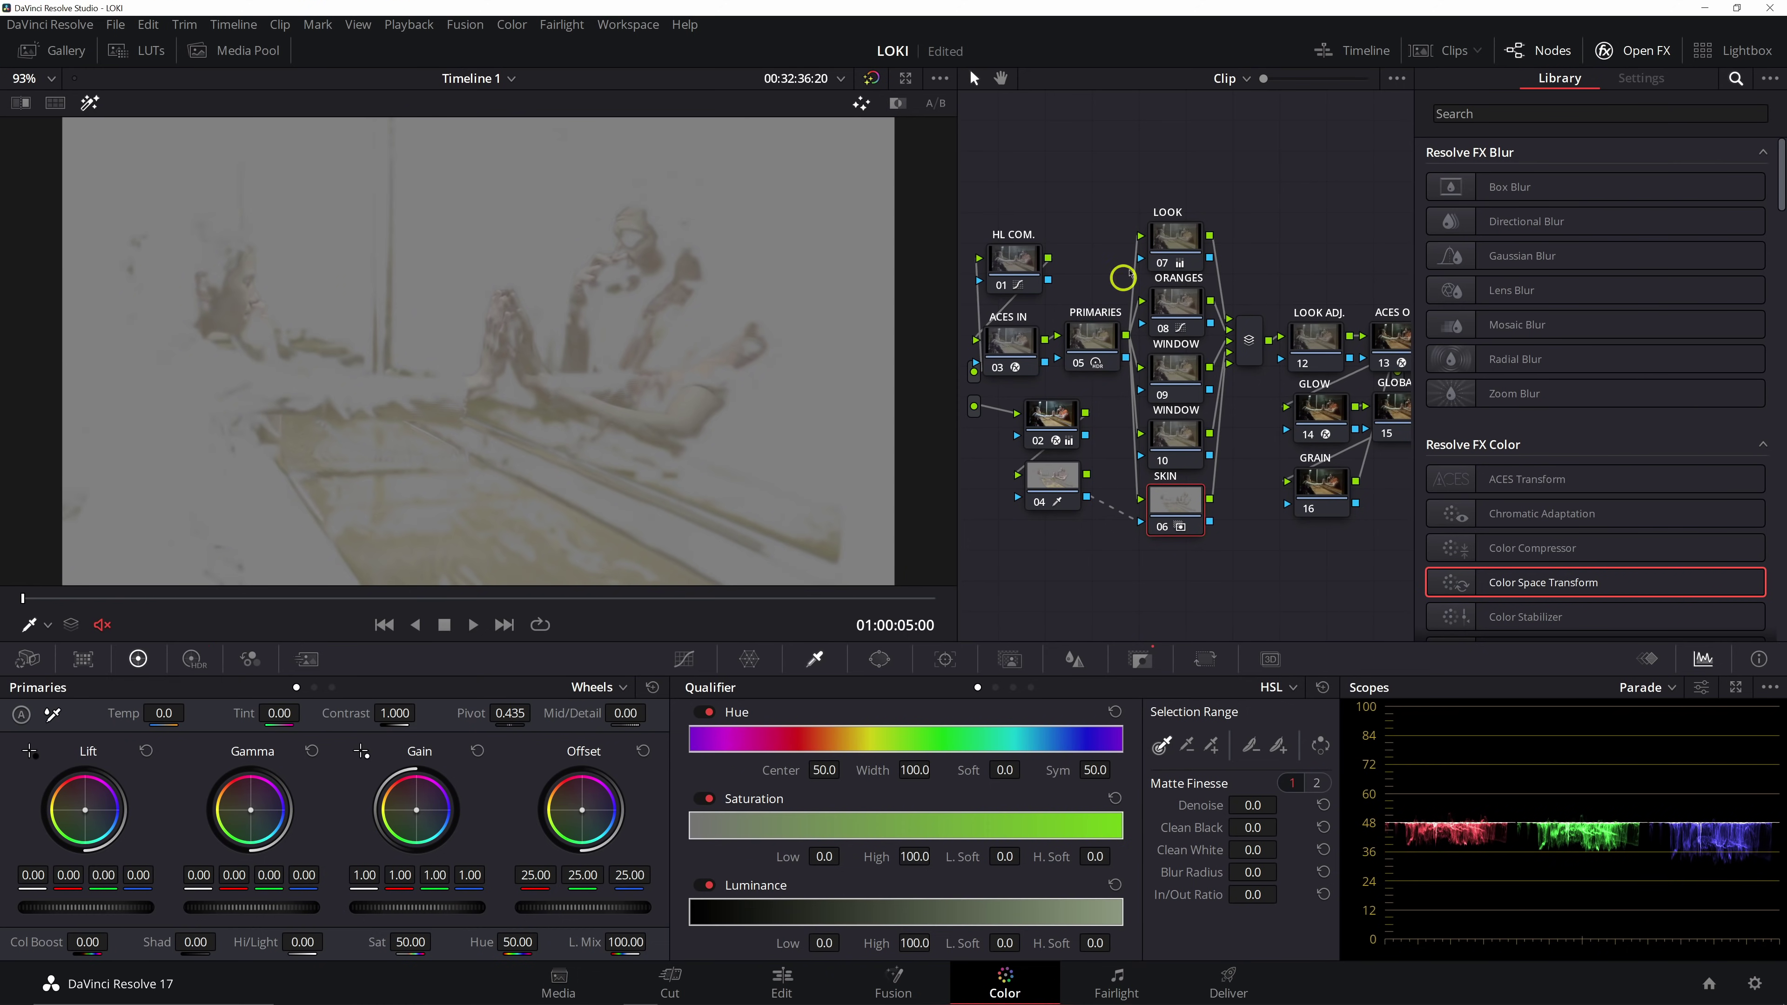
{"action": "left_click", "coordinate": [91, 101]}
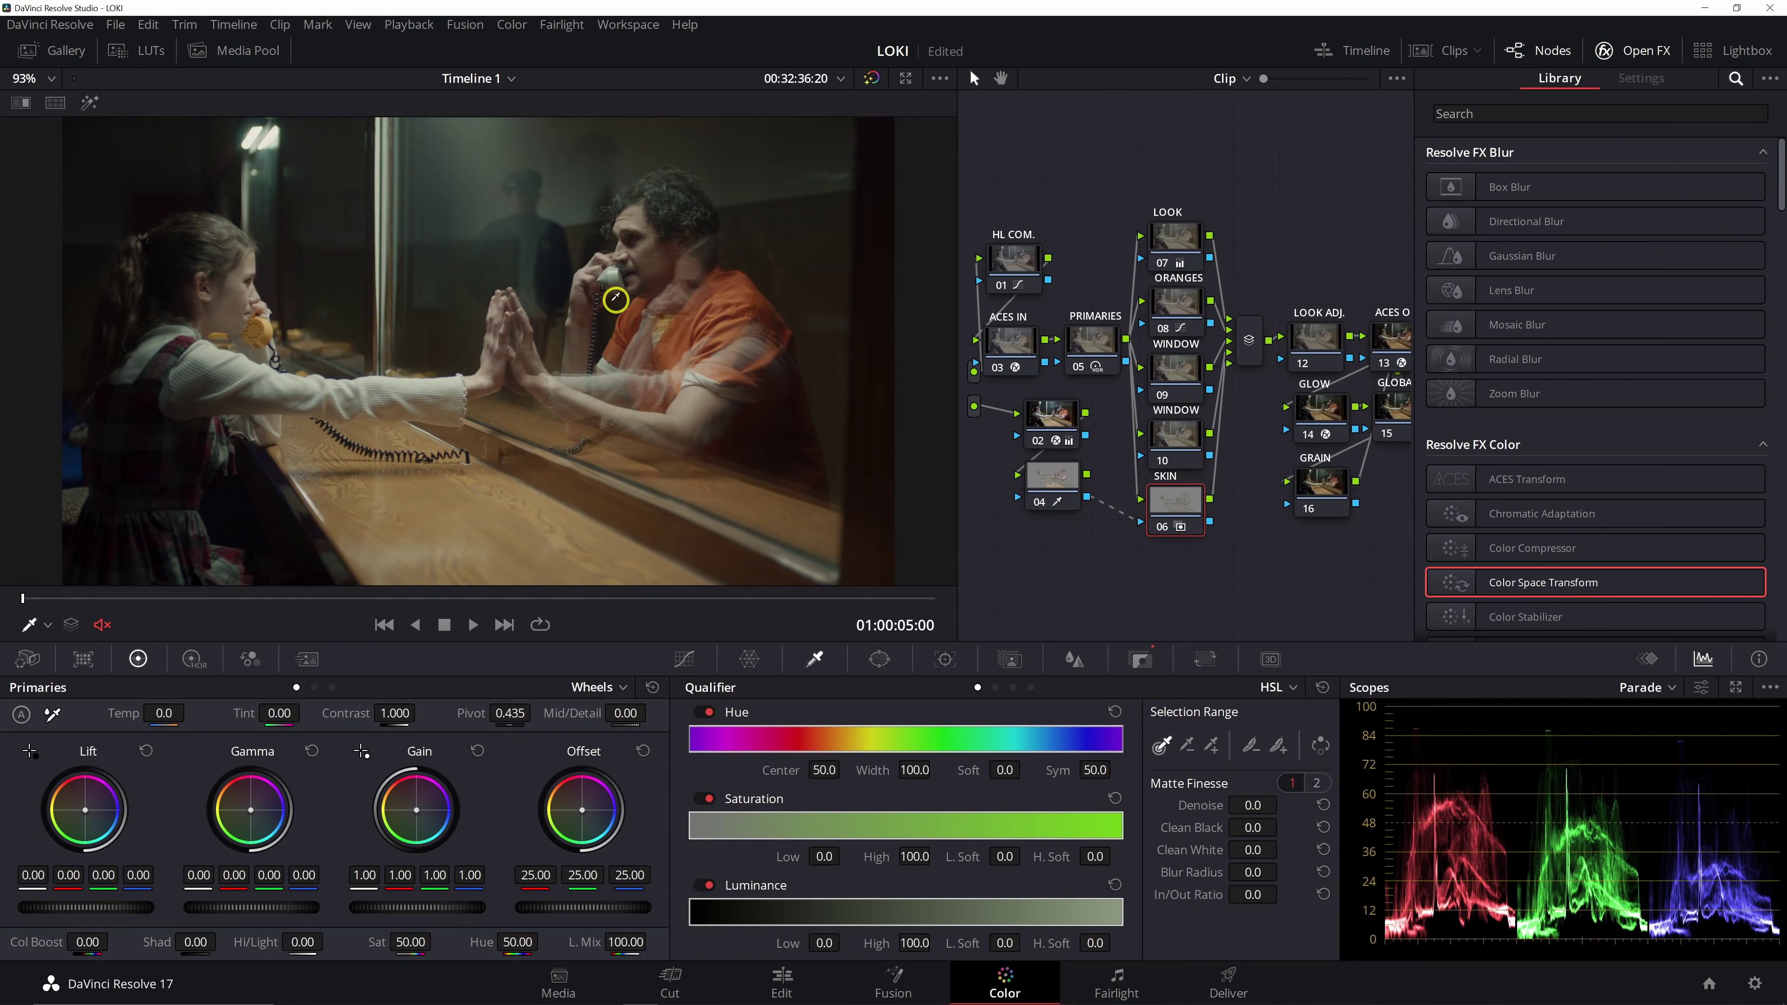
Wipe the prison shot against the Loki reference still, and set the shot's Input Sizing pan to -419.5
{"action": "left_click", "coordinate": [20, 102]}
{"action": "left_click_drag", "start_coordinate": [627, 410], "coordinate": [532, 413]}
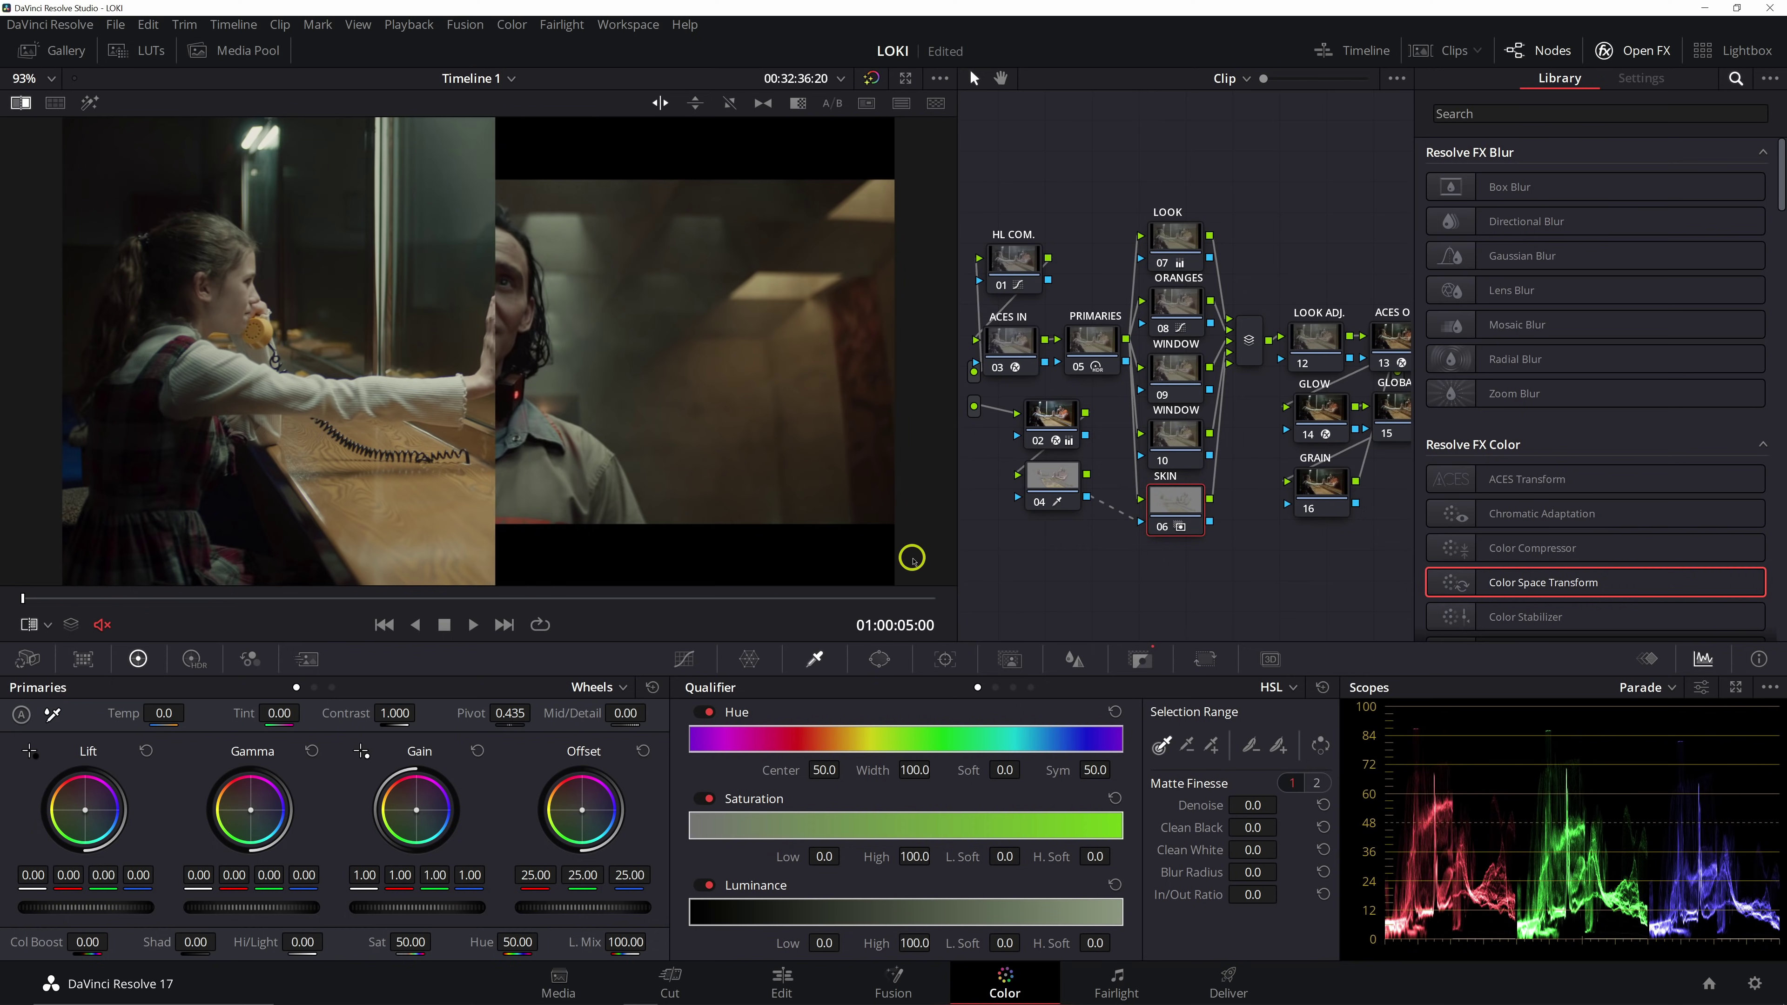
{"action": "left_click", "coordinate": [1141, 662]}
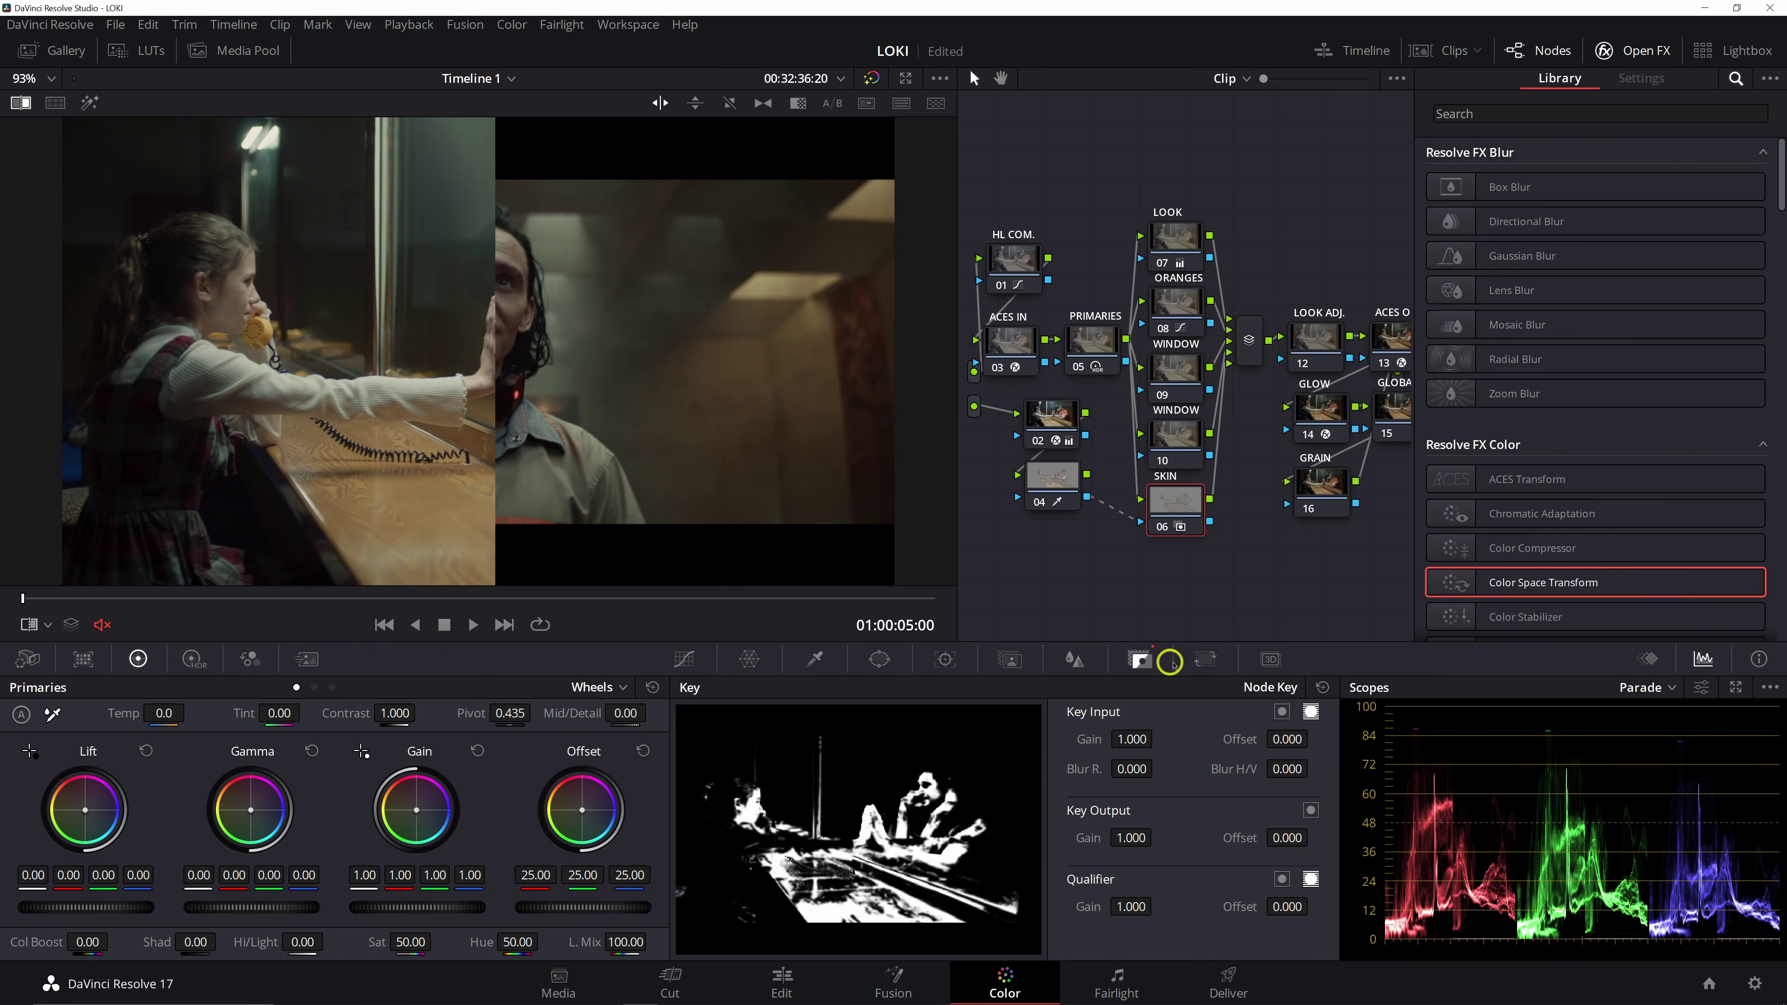
{"action": "left_click", "coordinate": [1204, 659]}
{"action": "left_click_drag", "start_coordinate": [790, 760], "coordinate": [3, 772]}
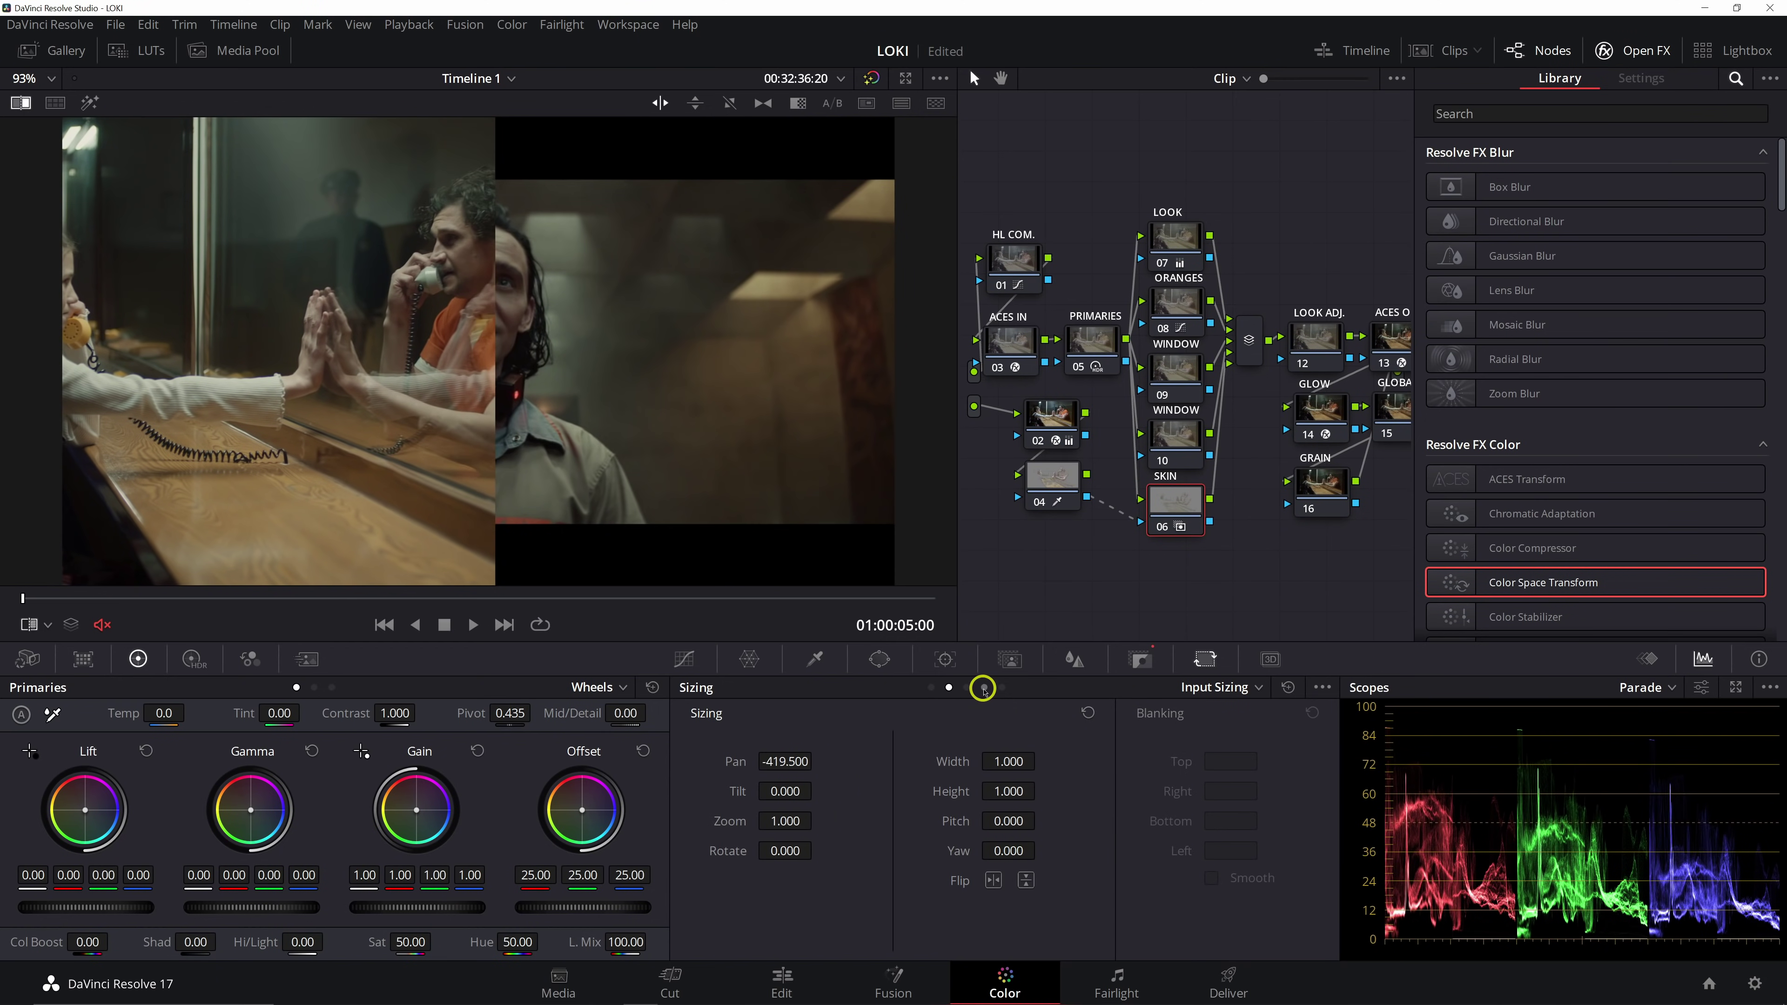
Reframe the reference still with Reference Sizing, using a pan of 96 and a zoom of 1.202
{"action": "left_click", "coordinate": [966, 688]}
{"action": "left_click", "coordinate": [1000, 687]}
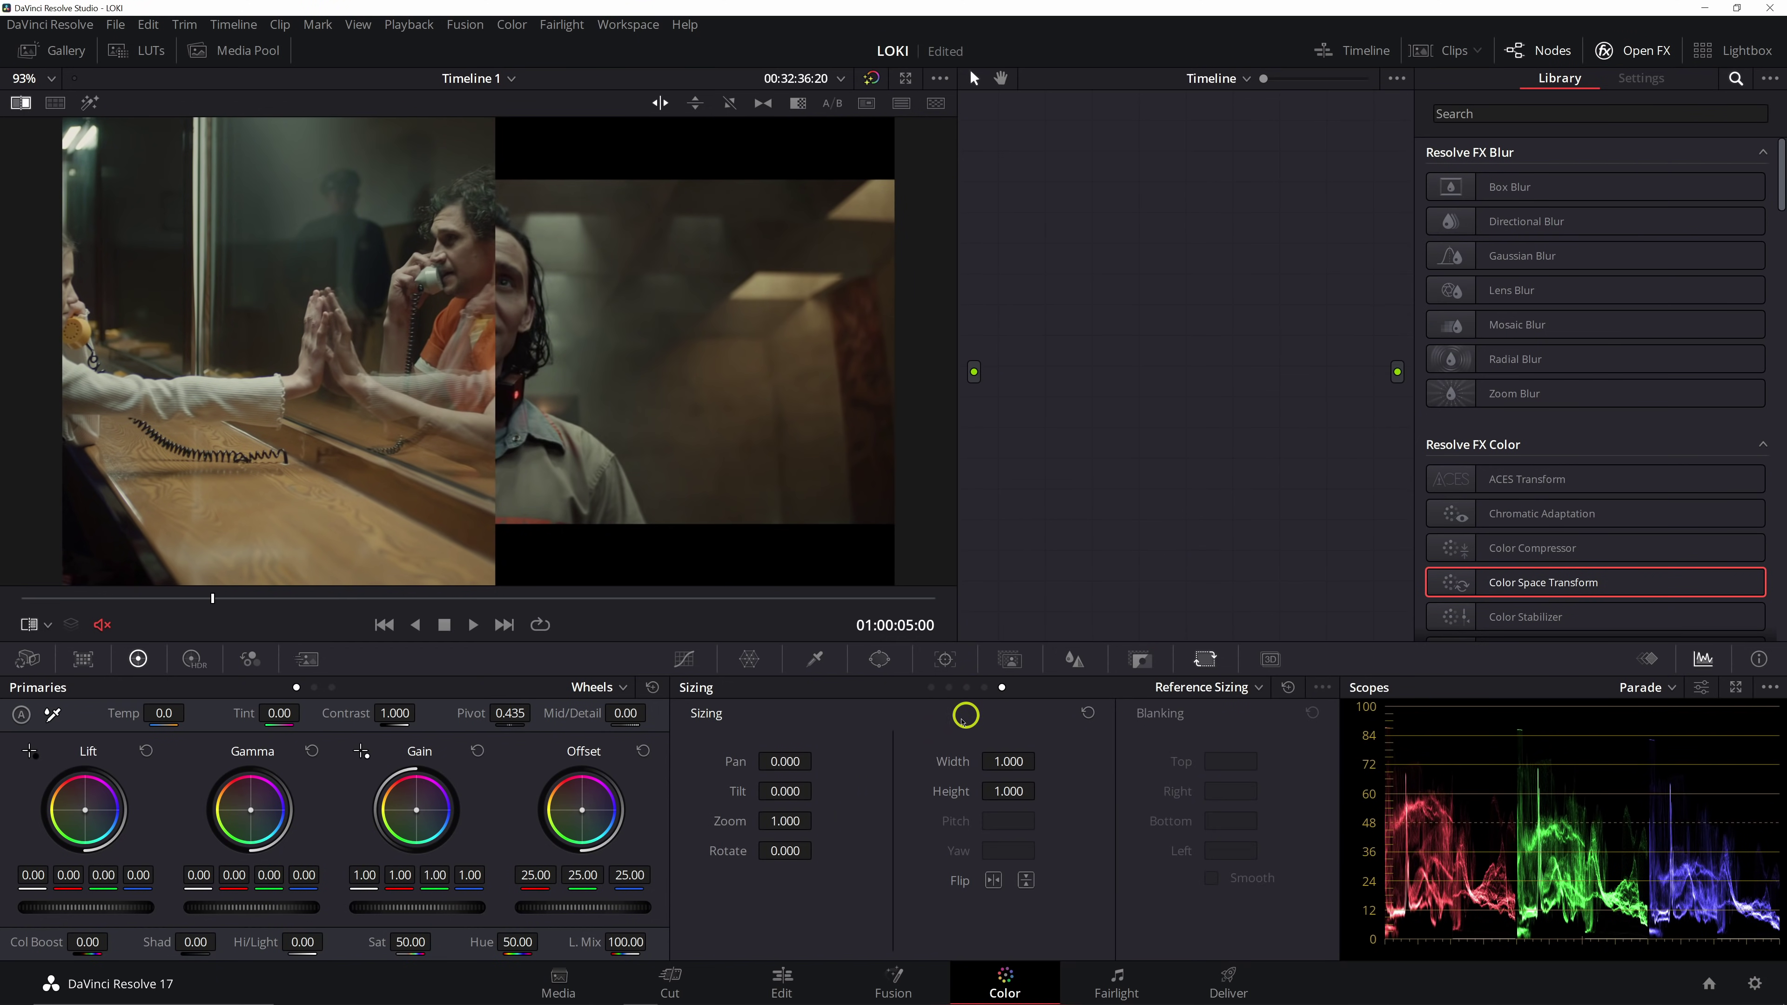
{"action": "left_click_drag", "start_coordinate": [781, 760], "coordinate": [998, 762]}
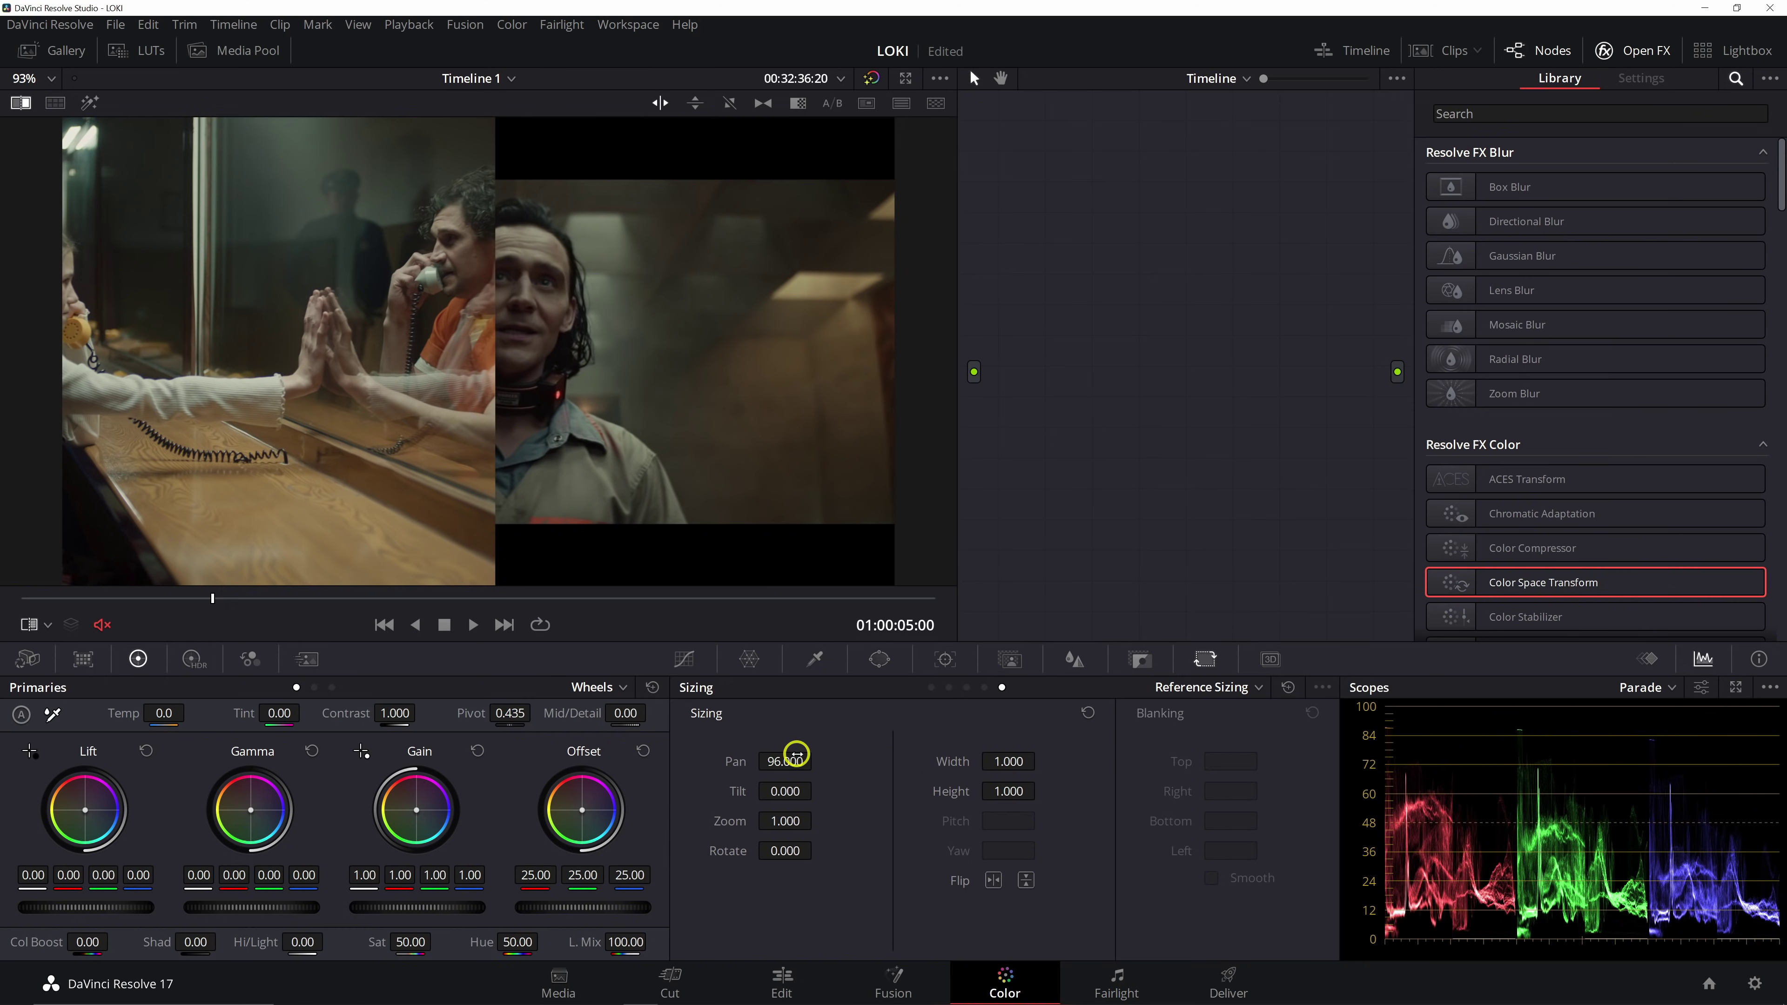
{"action": "left_click_drag", "start_coordinate": [780, 832], "coordinate": [870, 827]}
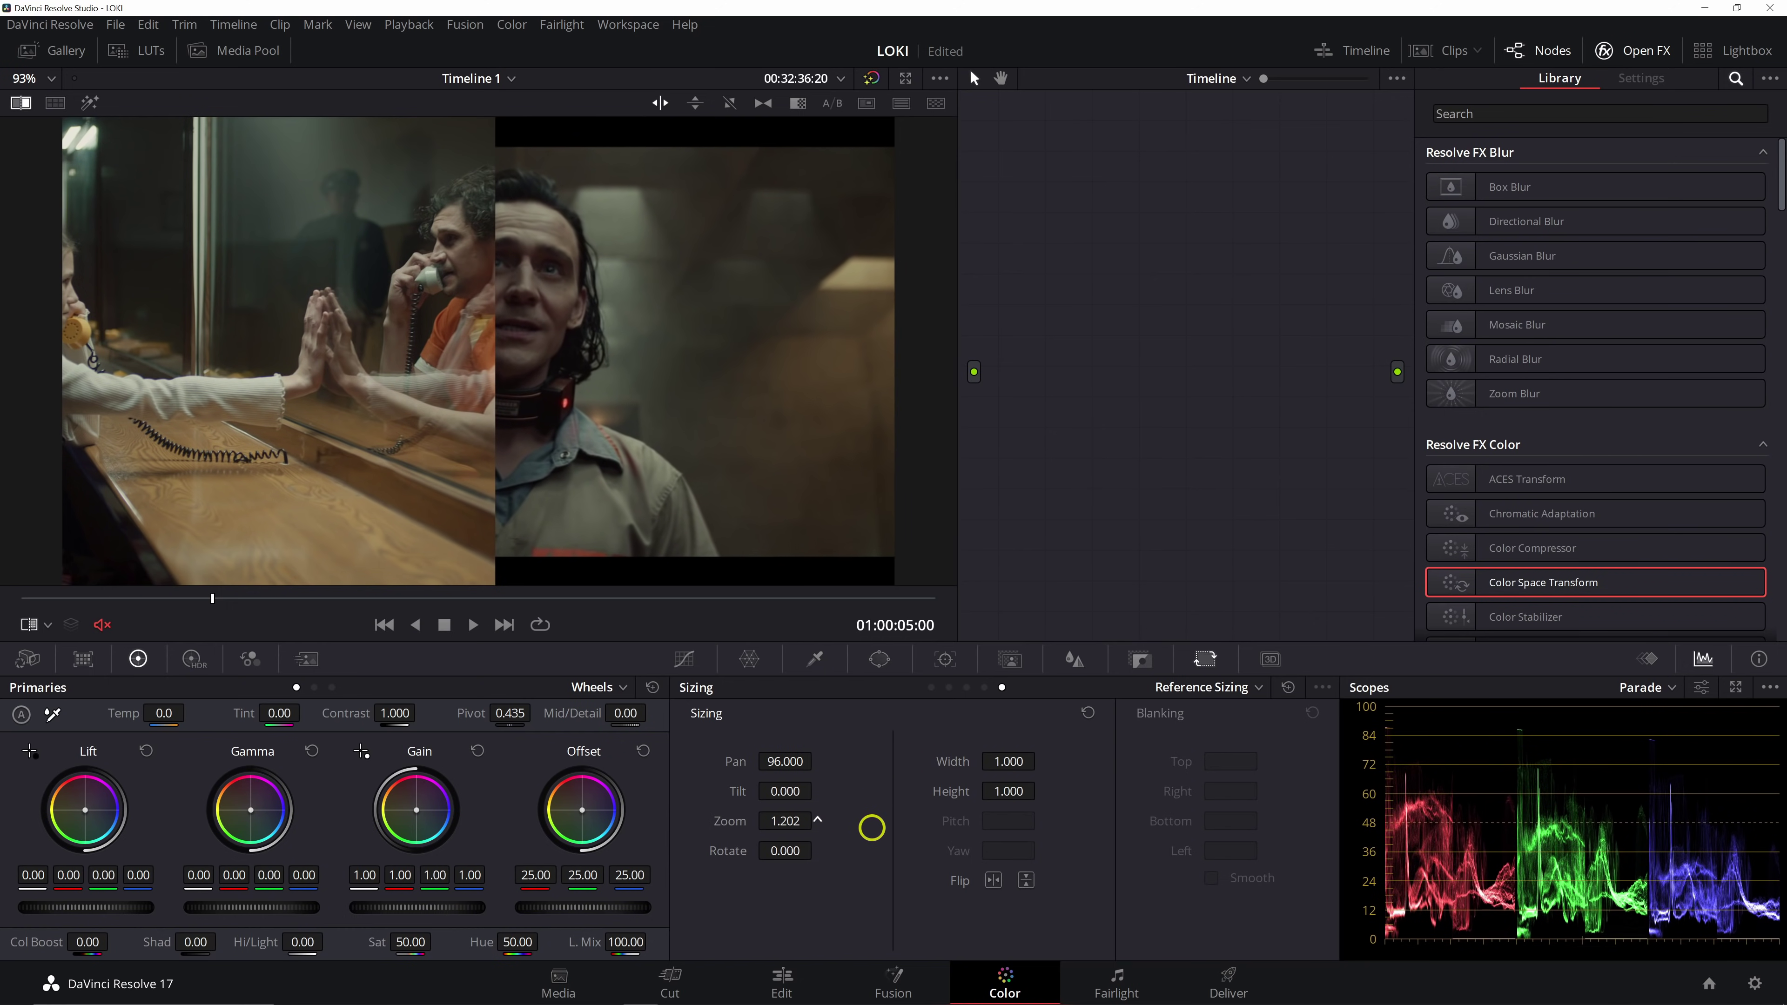
Enlarge the prison shot with Input Sizing to a zoom of 1.254, and shift its pan to -536
{"action": "left_click", "coordinate": [948, 688]}
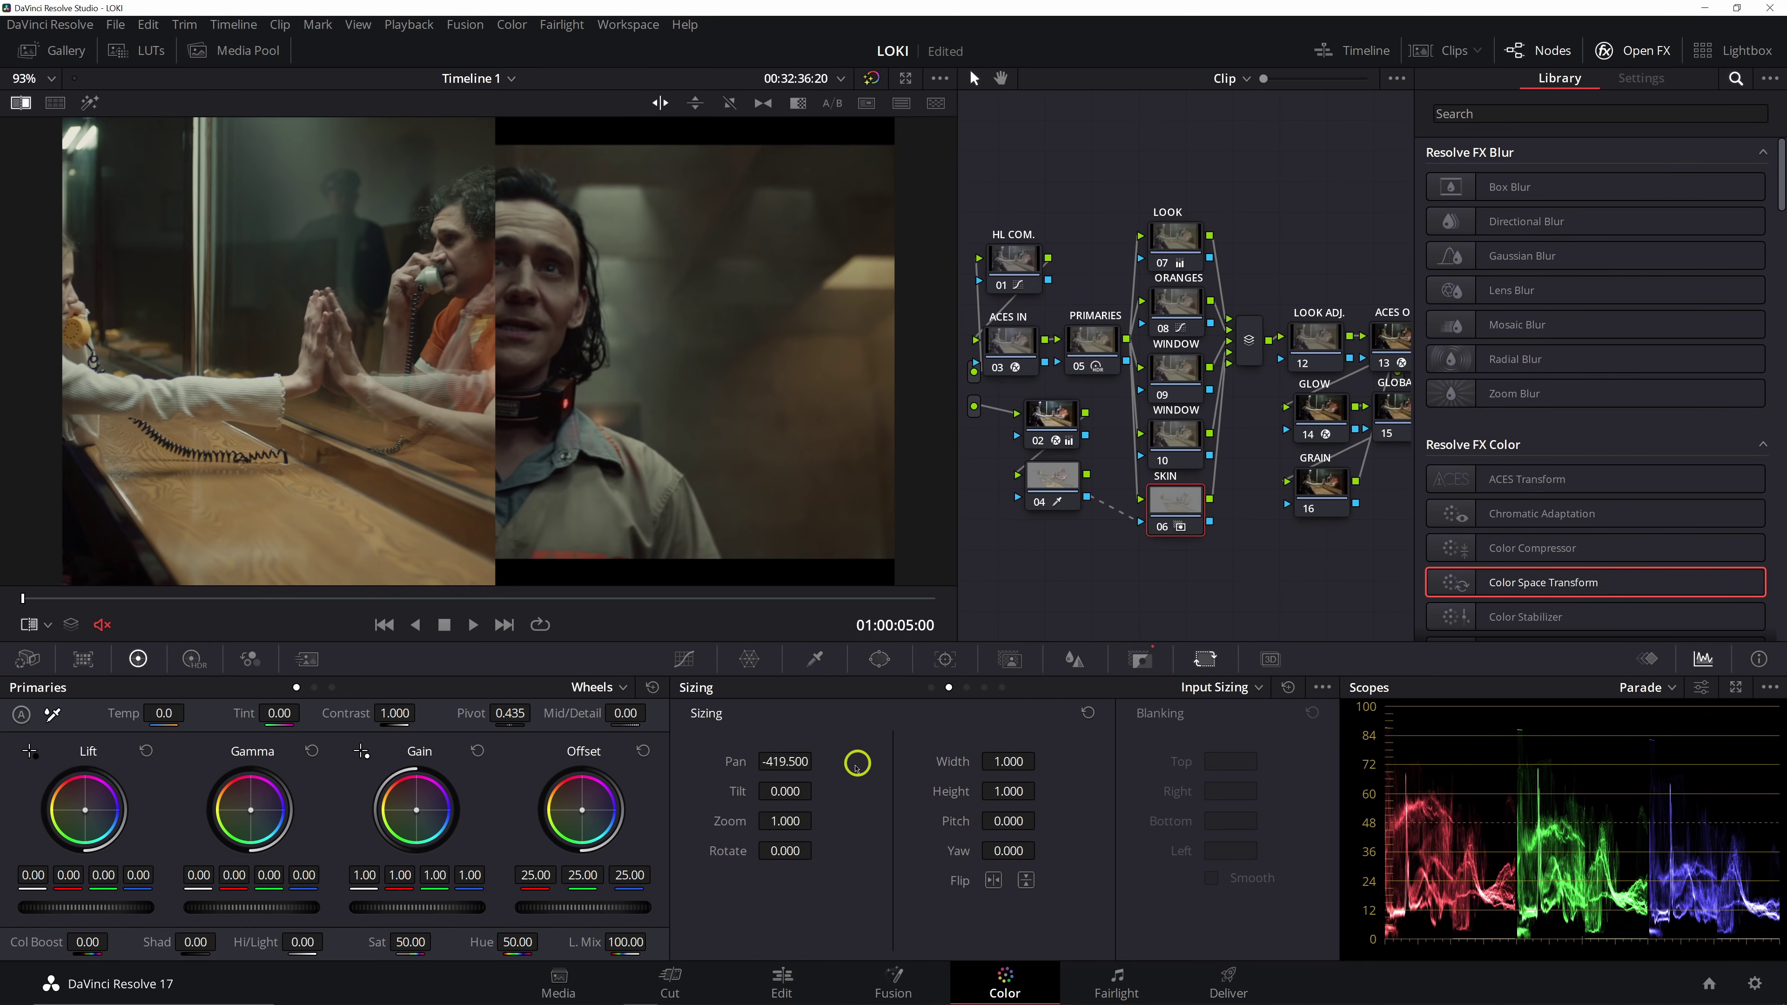
{"action": "left_click_drag", "start_coordinate": [788, 824], "coordinate": [906, 830]}
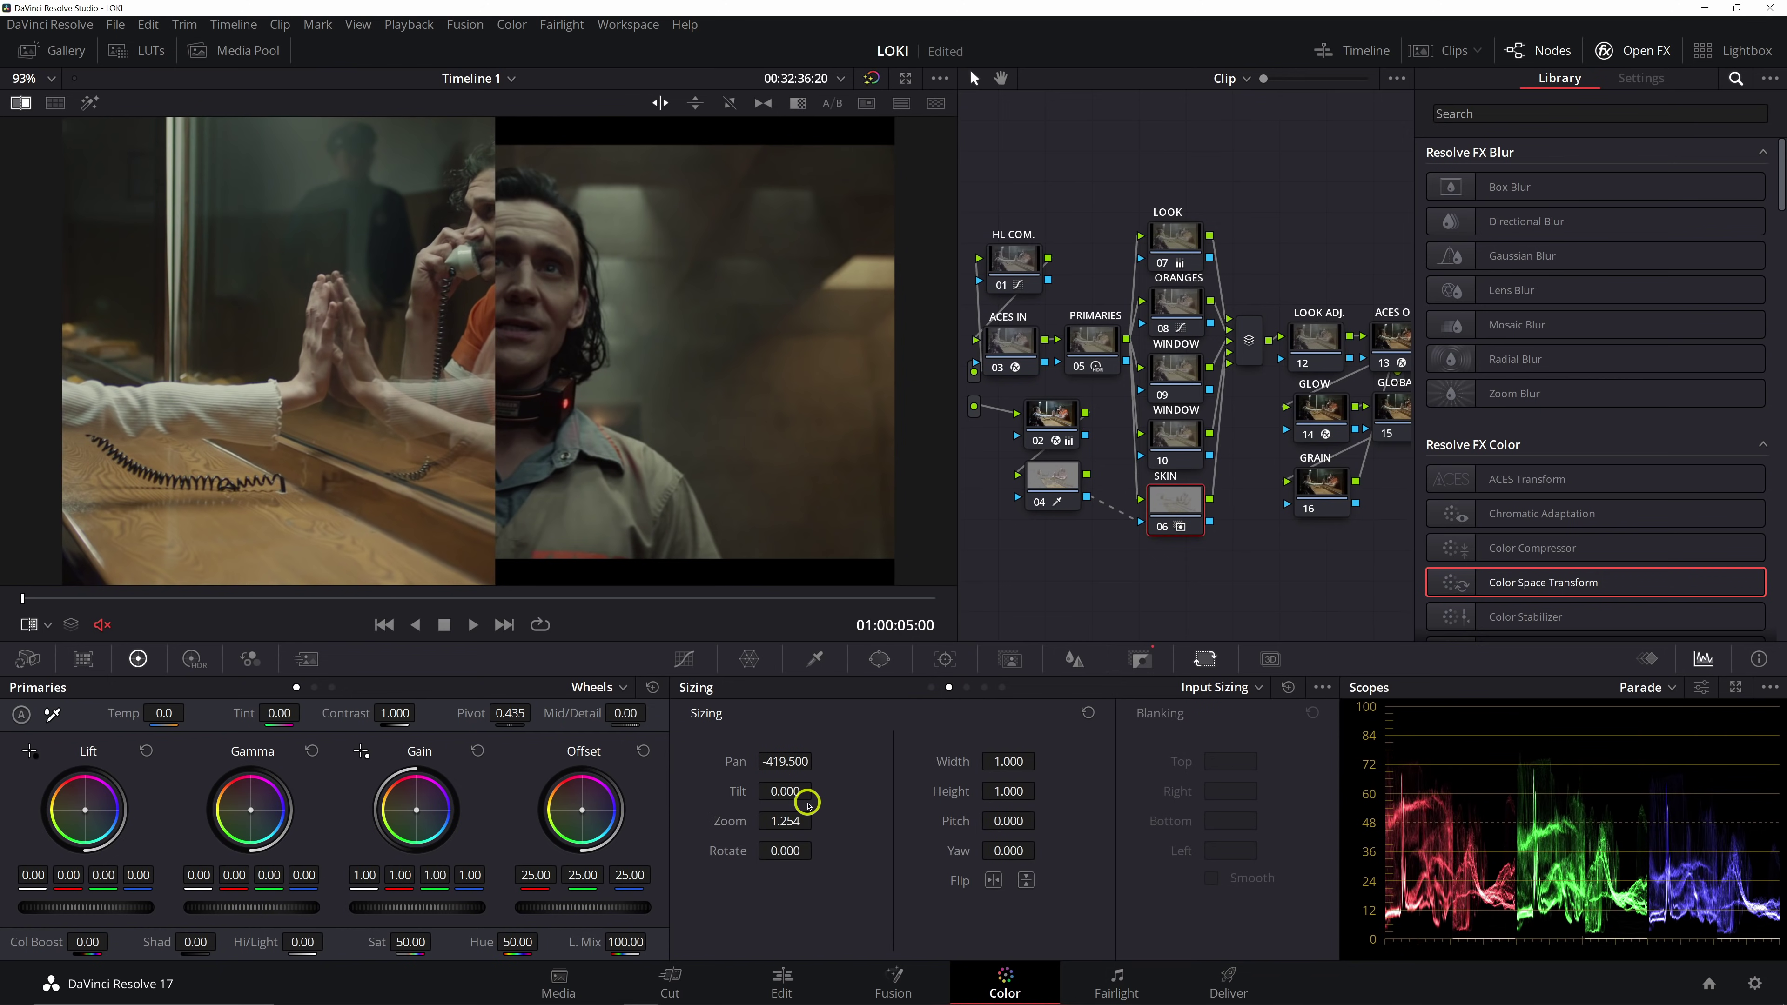
{"action": "left_click_drag", "start_coordinate": [752, 764], "coordinate": [538, 765]}
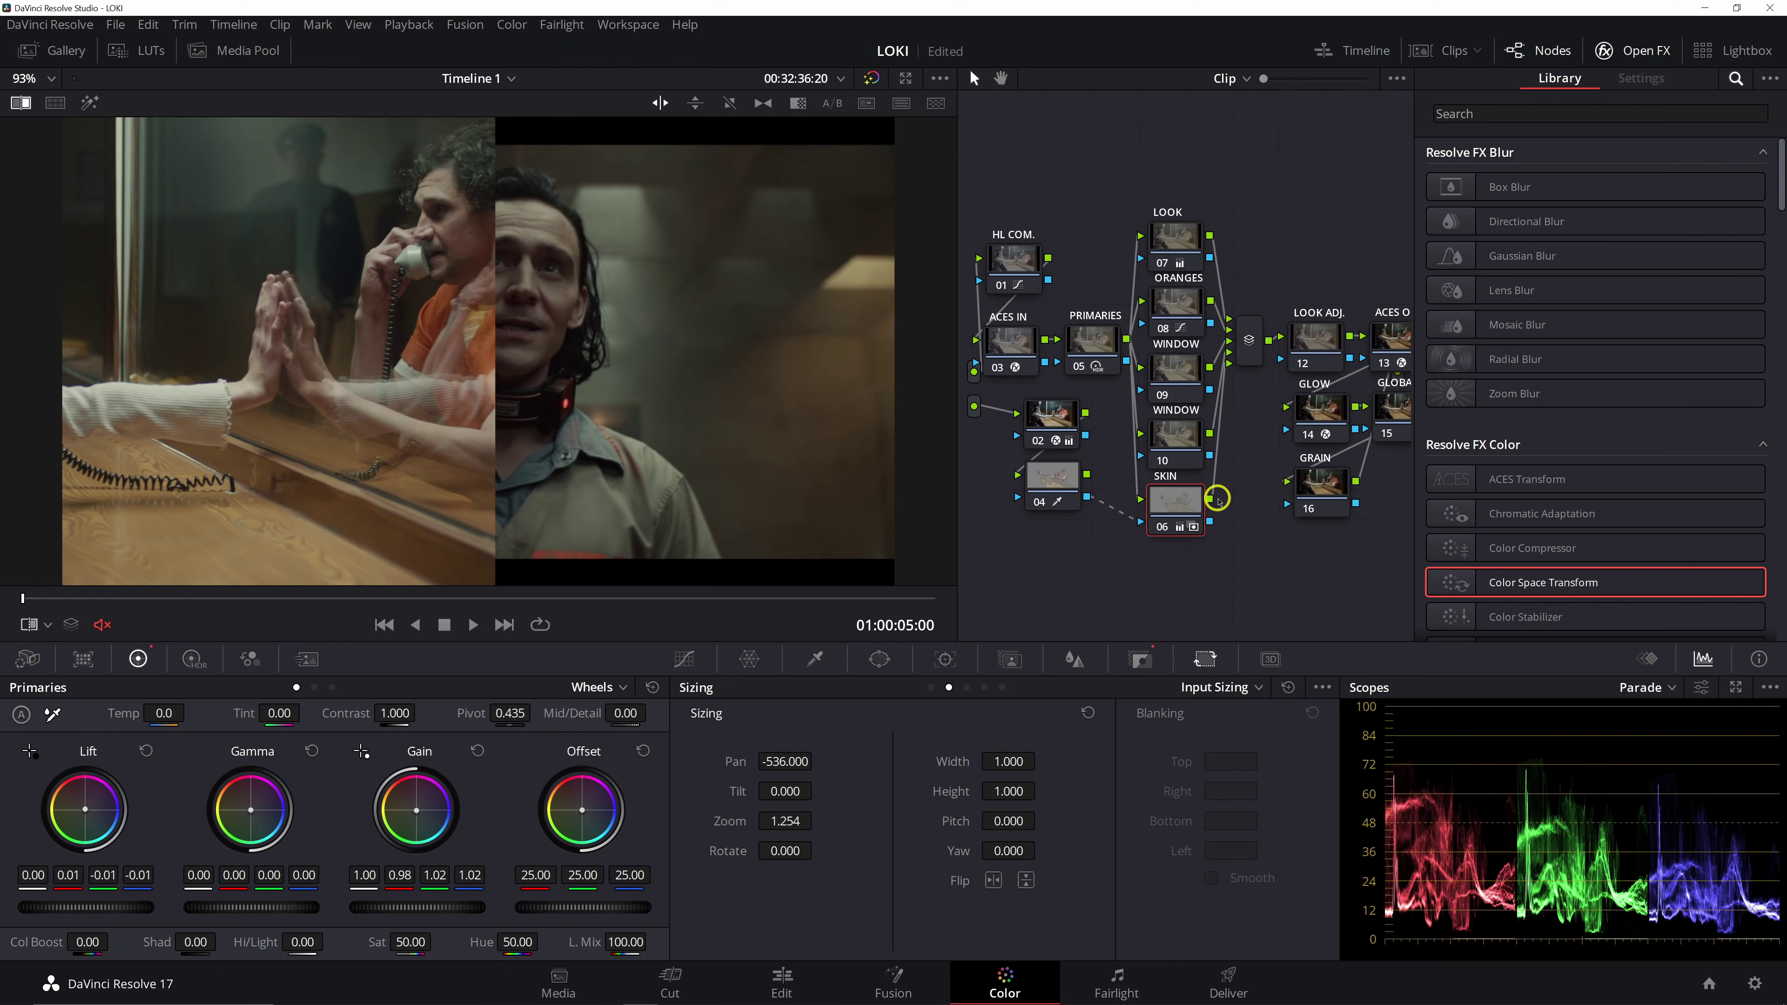
Toggle the SKIN node off and on repeatedly to compare the skin tones with the reference still
{"action": "key", "text": "ctrl+d"}
{"action": "key", "text": "ctrl+d"}
{"action": "key", "text": "ctrl+d"}
{"action": "key", "text": "ctrl+d"}
{"action": "key", "text": "ctrl+d"}
{"action": "key", "text": "ctrl+d"}
{"action": "key", "text": "ctrl+d"}
{"action": "key", "text": "ctrl+d"}
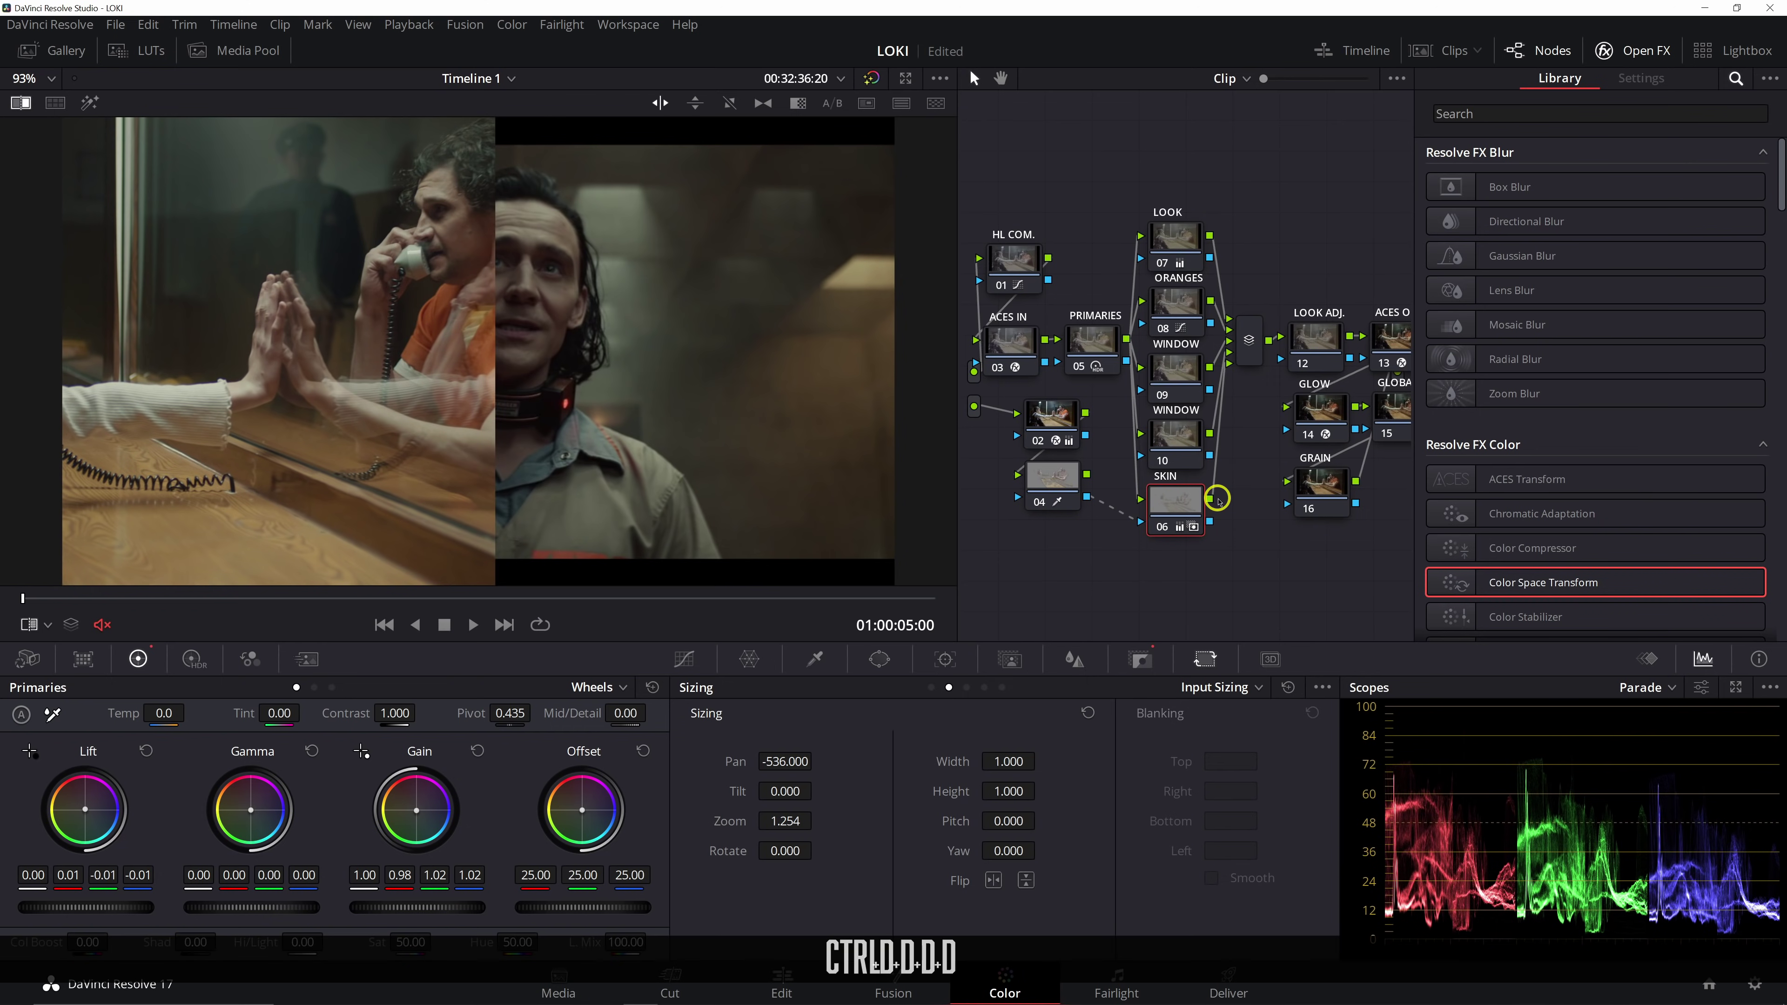
{"action": "key", "text": "ctrl+d"}
{"action": "key", "text": "ctrl+d"}
{"action": "key", "text": "ctrl+d"}
{"action": "key", "text": "ctrl+d"}
{"action": "key", "text": "ctrl+d"}
{"action": "key", "text": "ctrl+d"}
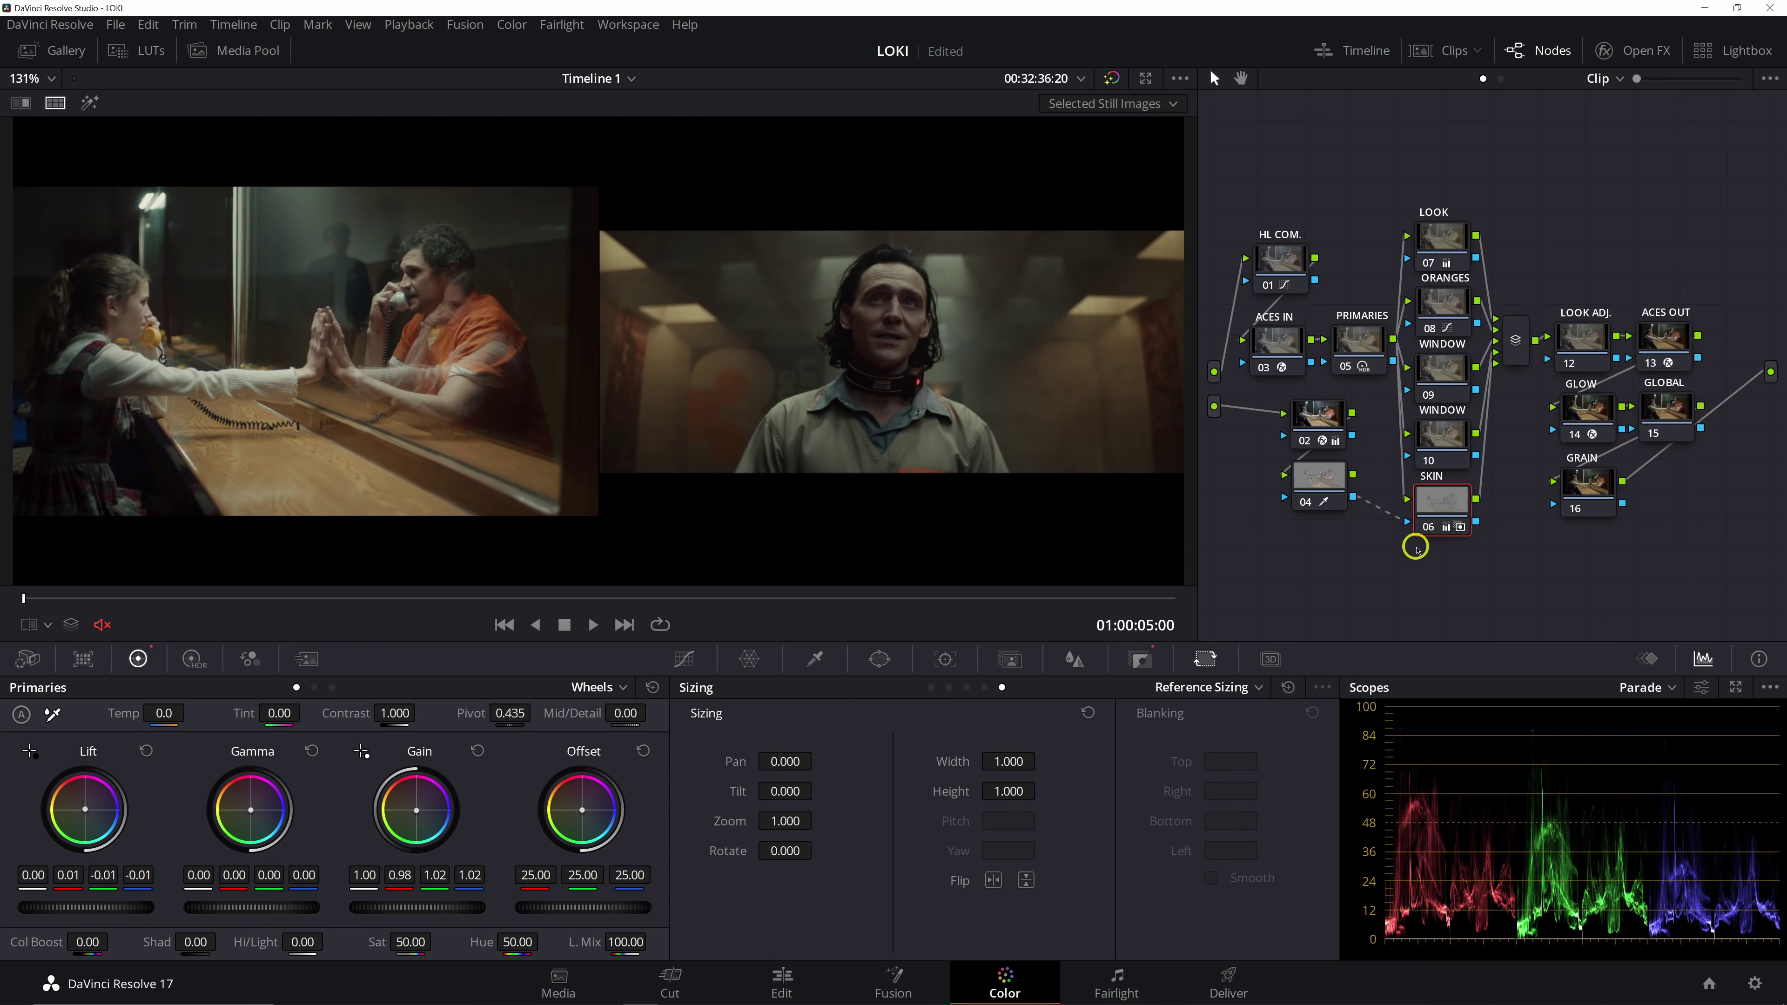
Inspect the girl's face and the hands full-frame with the SKIN node off and on, and return to the split-screen comparison
{"action": "left_click", "coordinate": [55, 104]}
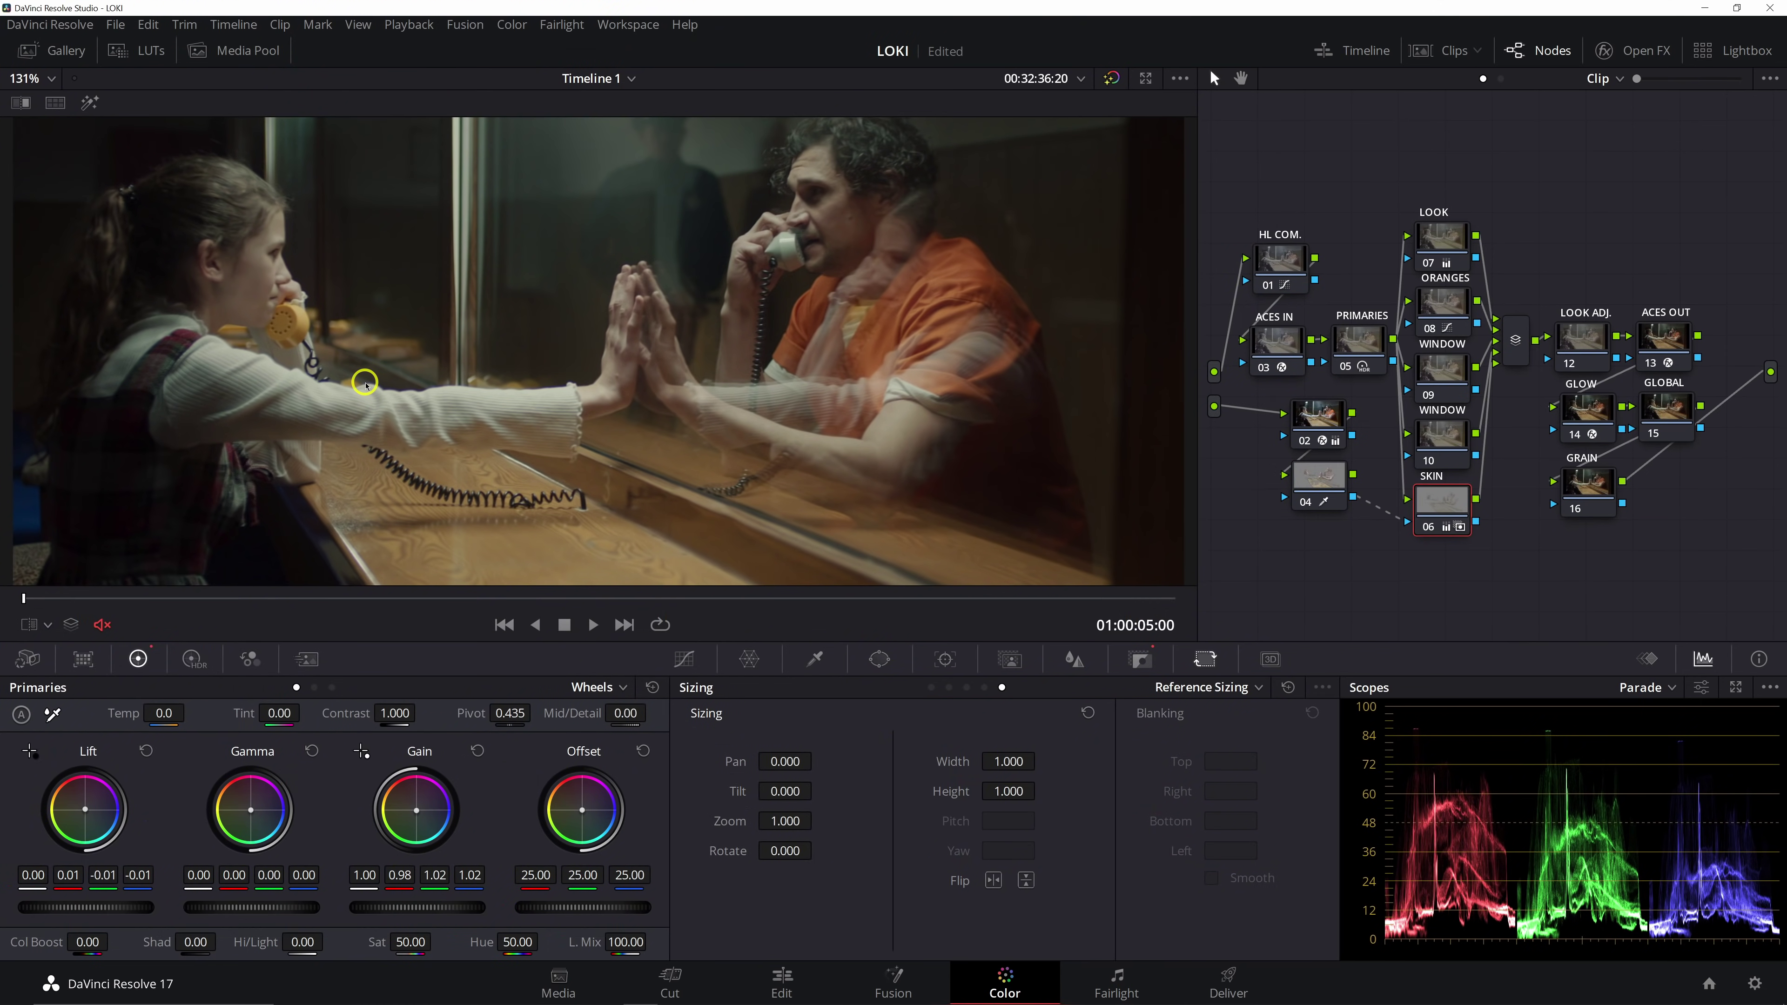
{"action": "scroll", "coordinate": [306, 294], "scroll_direction": "up", "scroll_amount": 3}
{"action": "left_click_drag", "start_coordinate": [306, 294], "coordinate": [742, 422]}
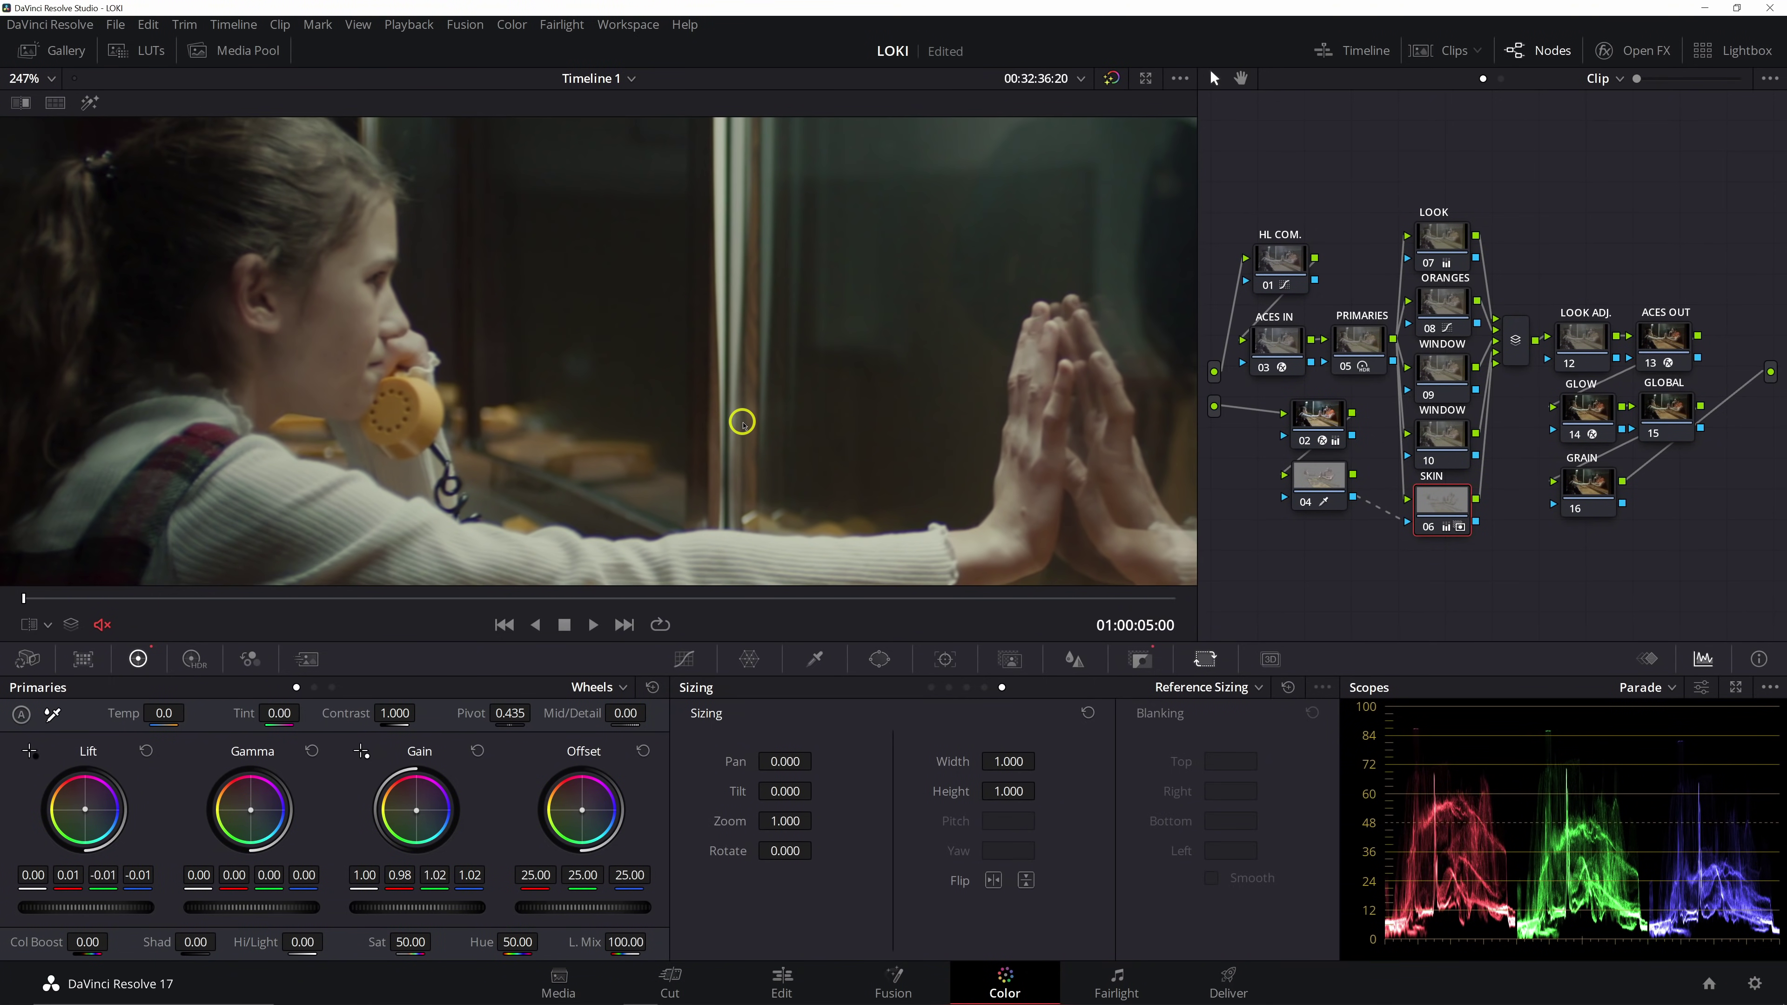
{"action": "key", "text": "ctrl+d"}
{"action": "key", "text": "ctrl+d"}
{"action": "key", "text": "ctrl+d"}
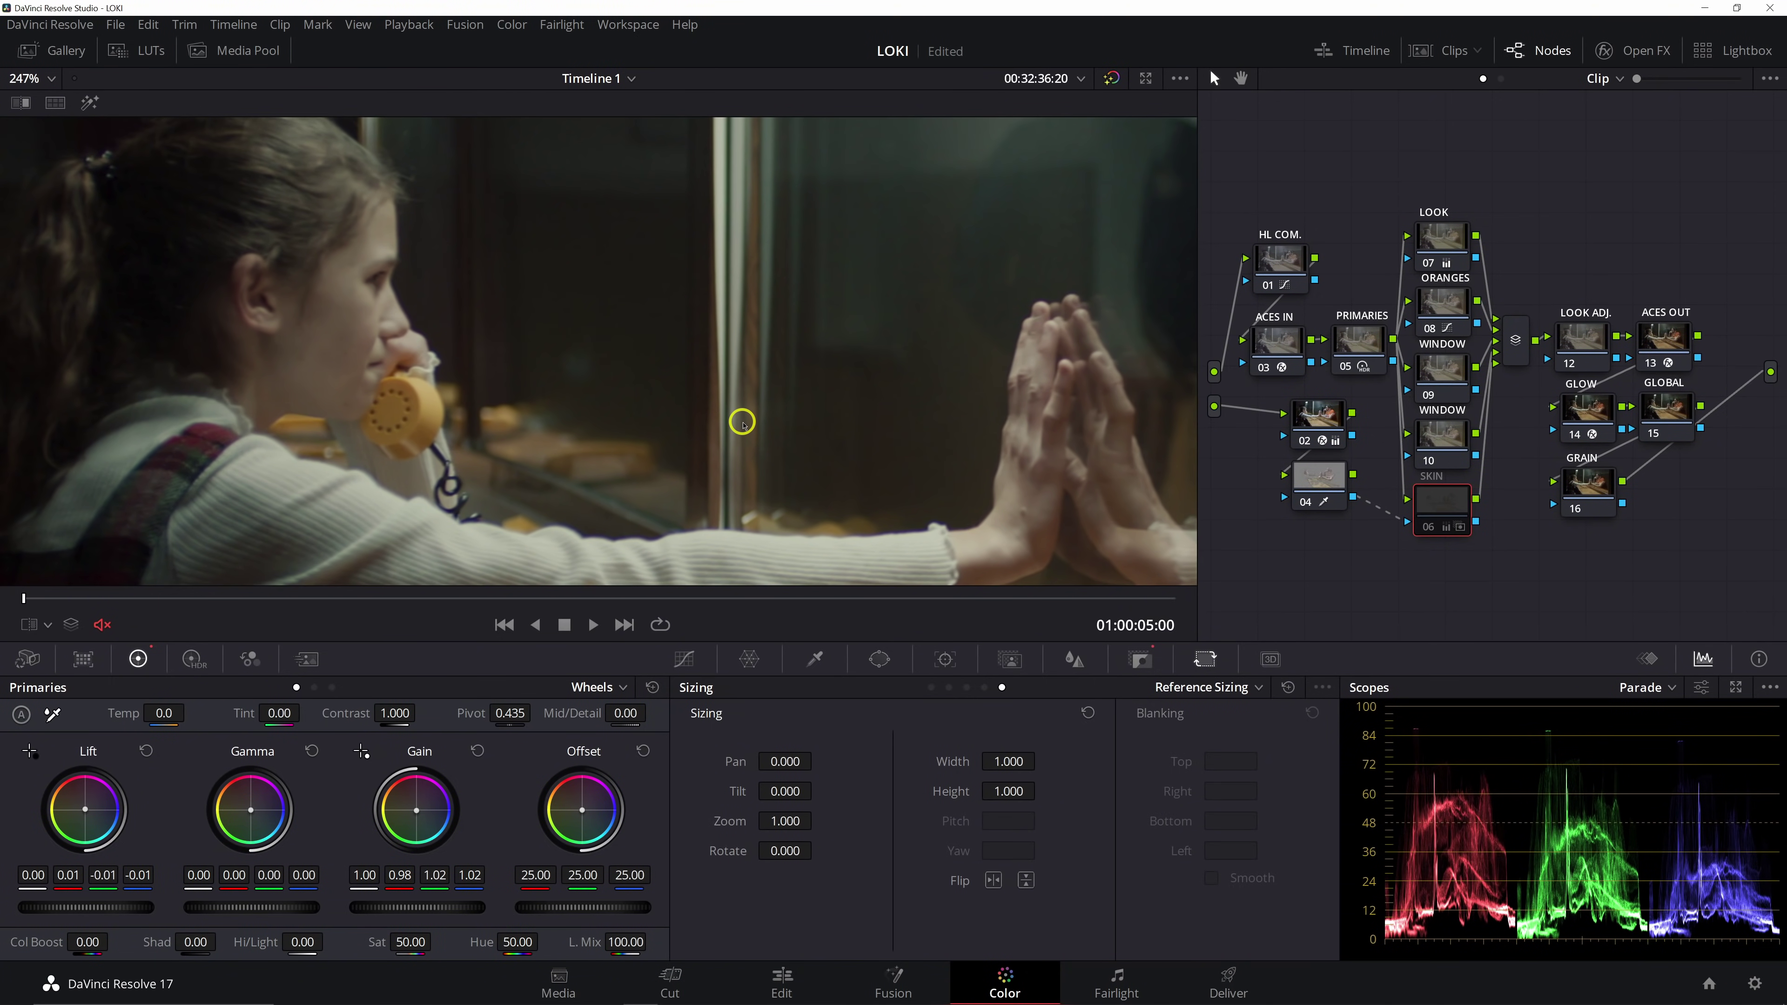
{"action": "key", "text": "ctrl+d"}
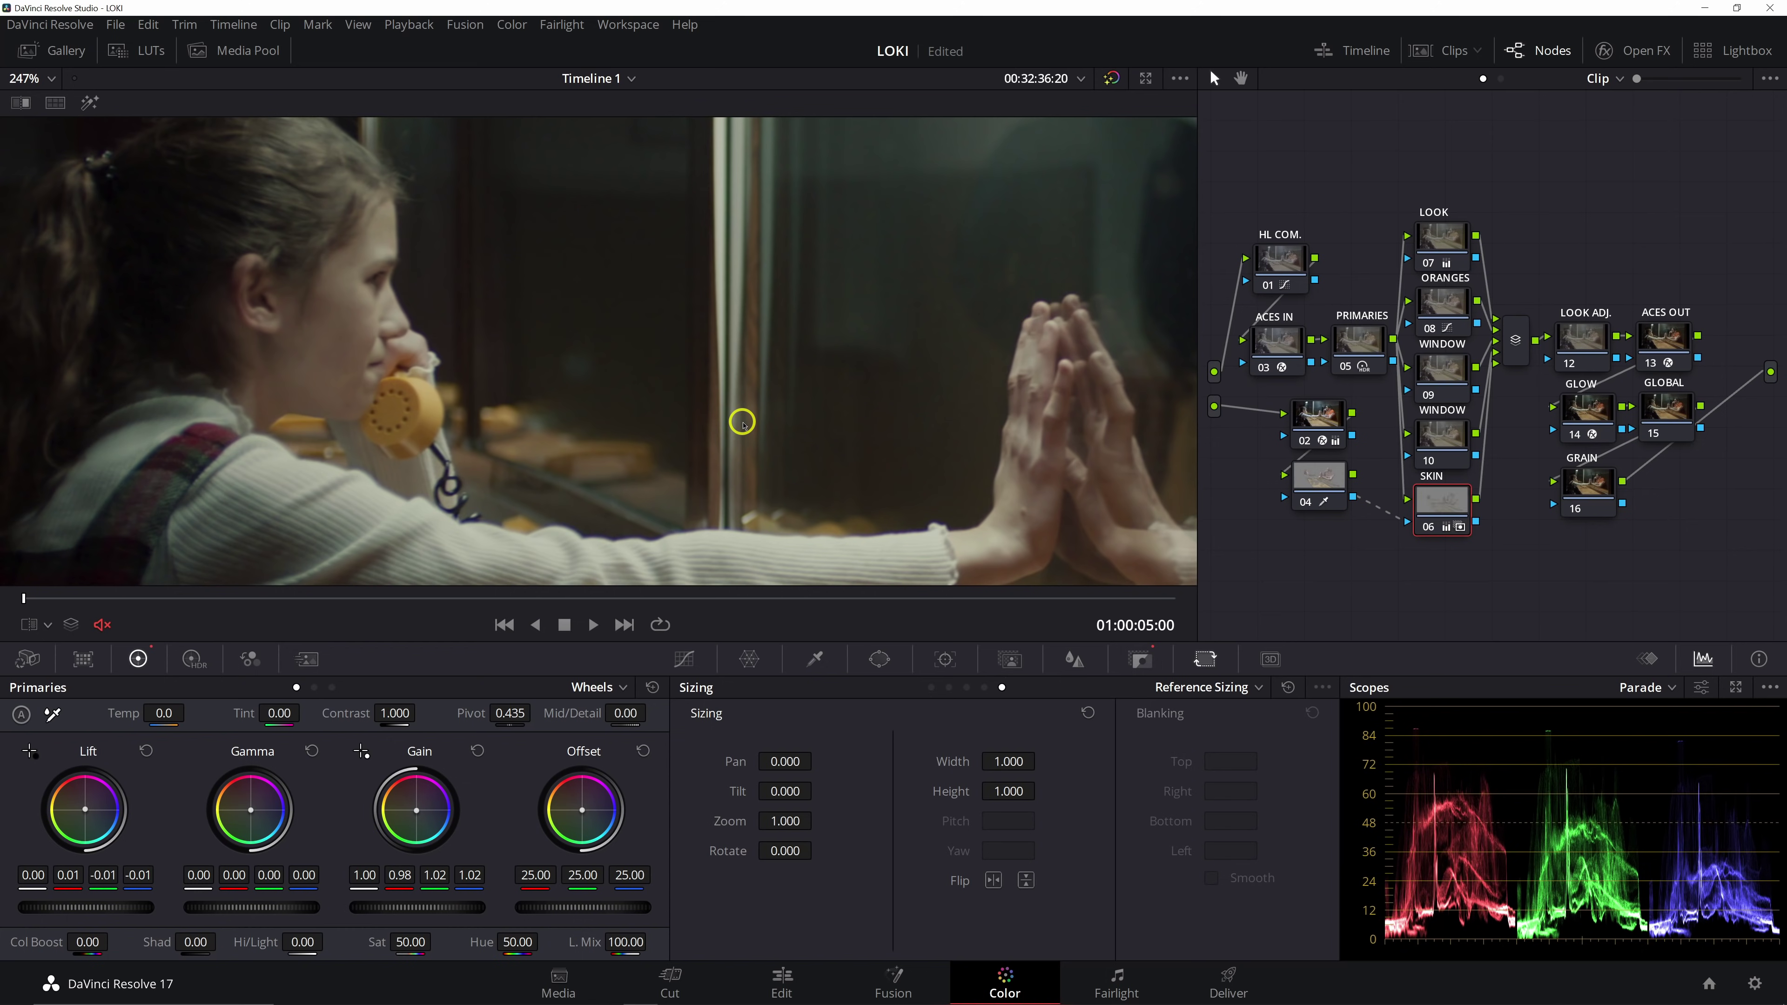
{"action": "key", "text": "ctrl+d"}
{"action": "key", "text": "ctrl+d"}
{"action": "right_click", "coordinate": [630, 378]}
{"action": "left_click", "coordinate": [711, 597]}
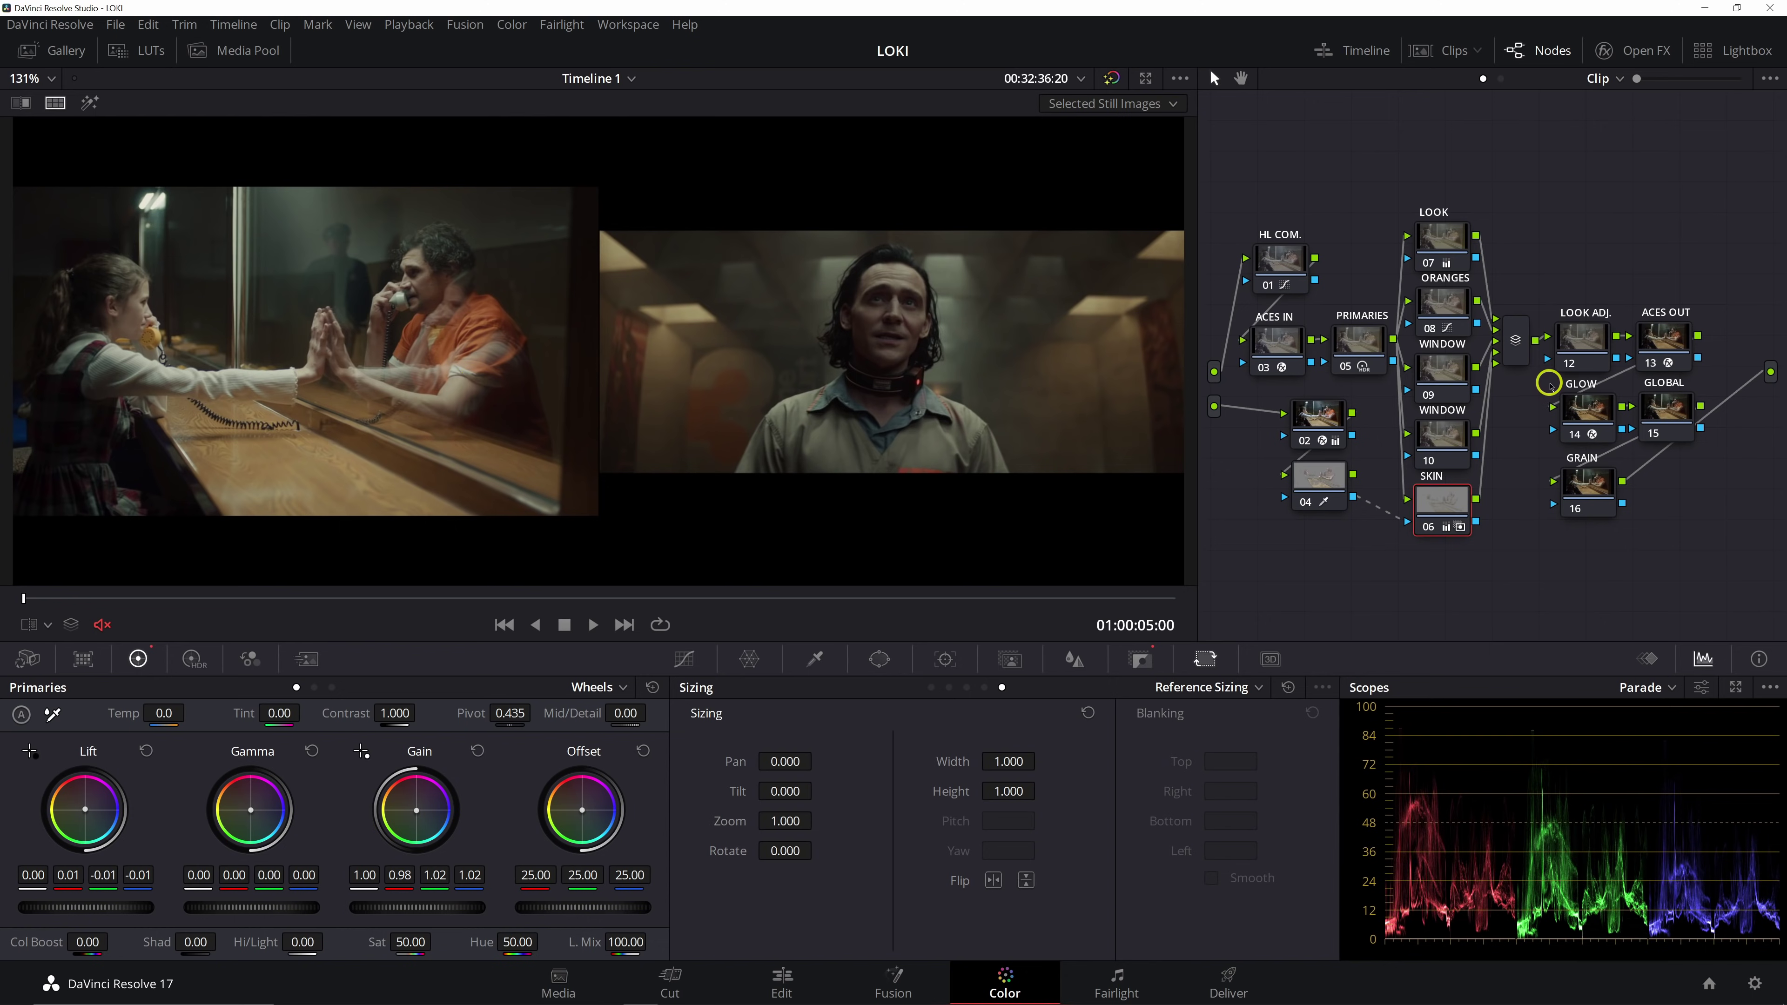
Open the custom curve of the LOOK ADJ. node and try a control point in its upper midtones
{"action": "left_click", "coordinate": [1572, 346]}
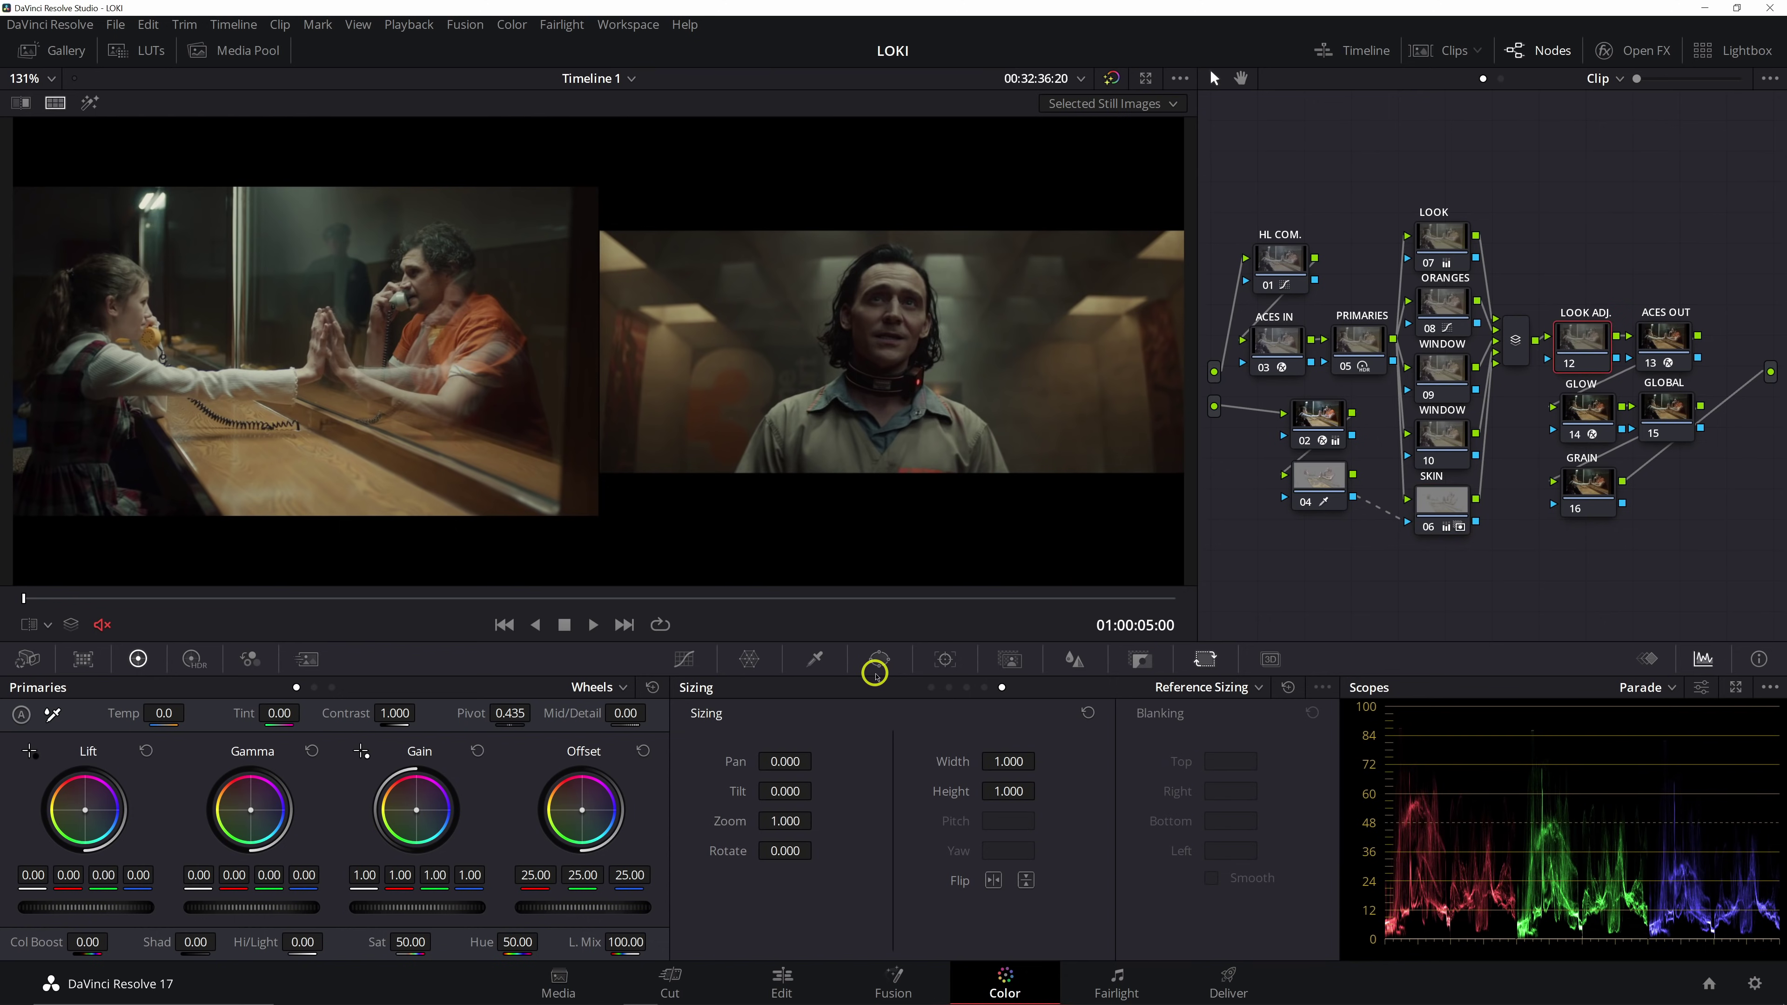
{"action": "left_click", "coordinate": [683, 659]}
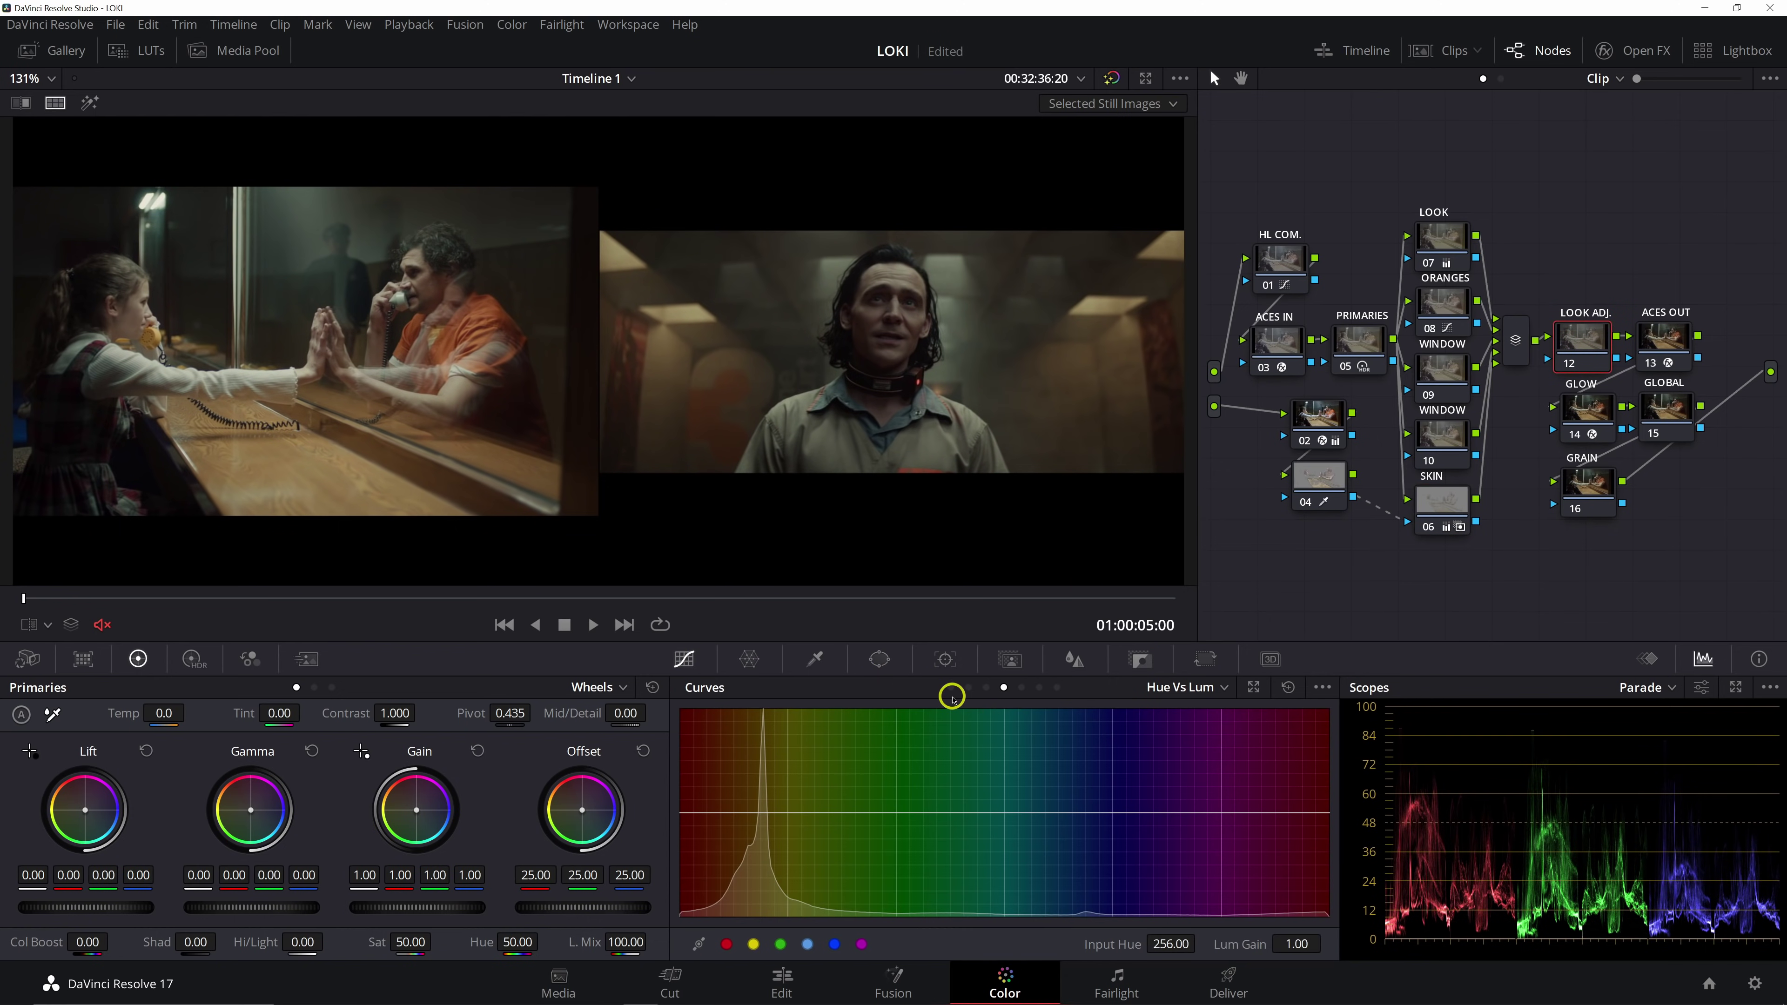
{"action": "left_click", "coordinate": [950, 687]}
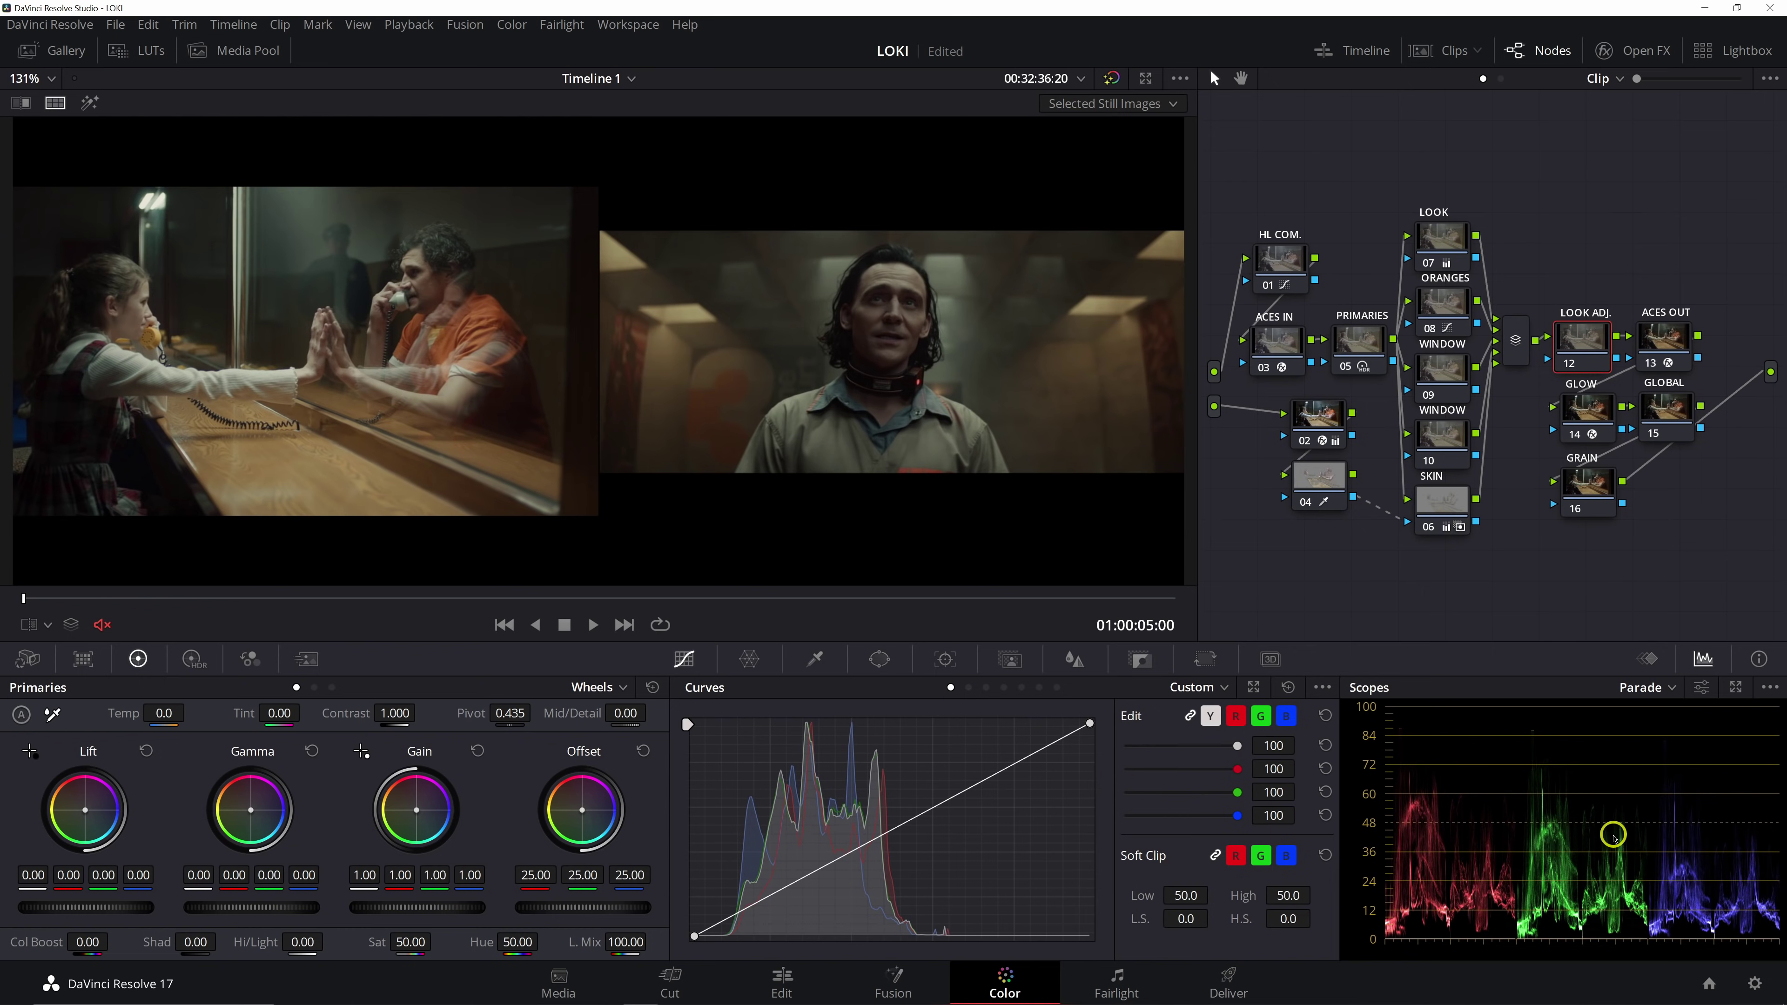
{"action": "left_click", "coordinate": [941, 801]}
{"action": "right_click", "coordinate": [940, 803]}
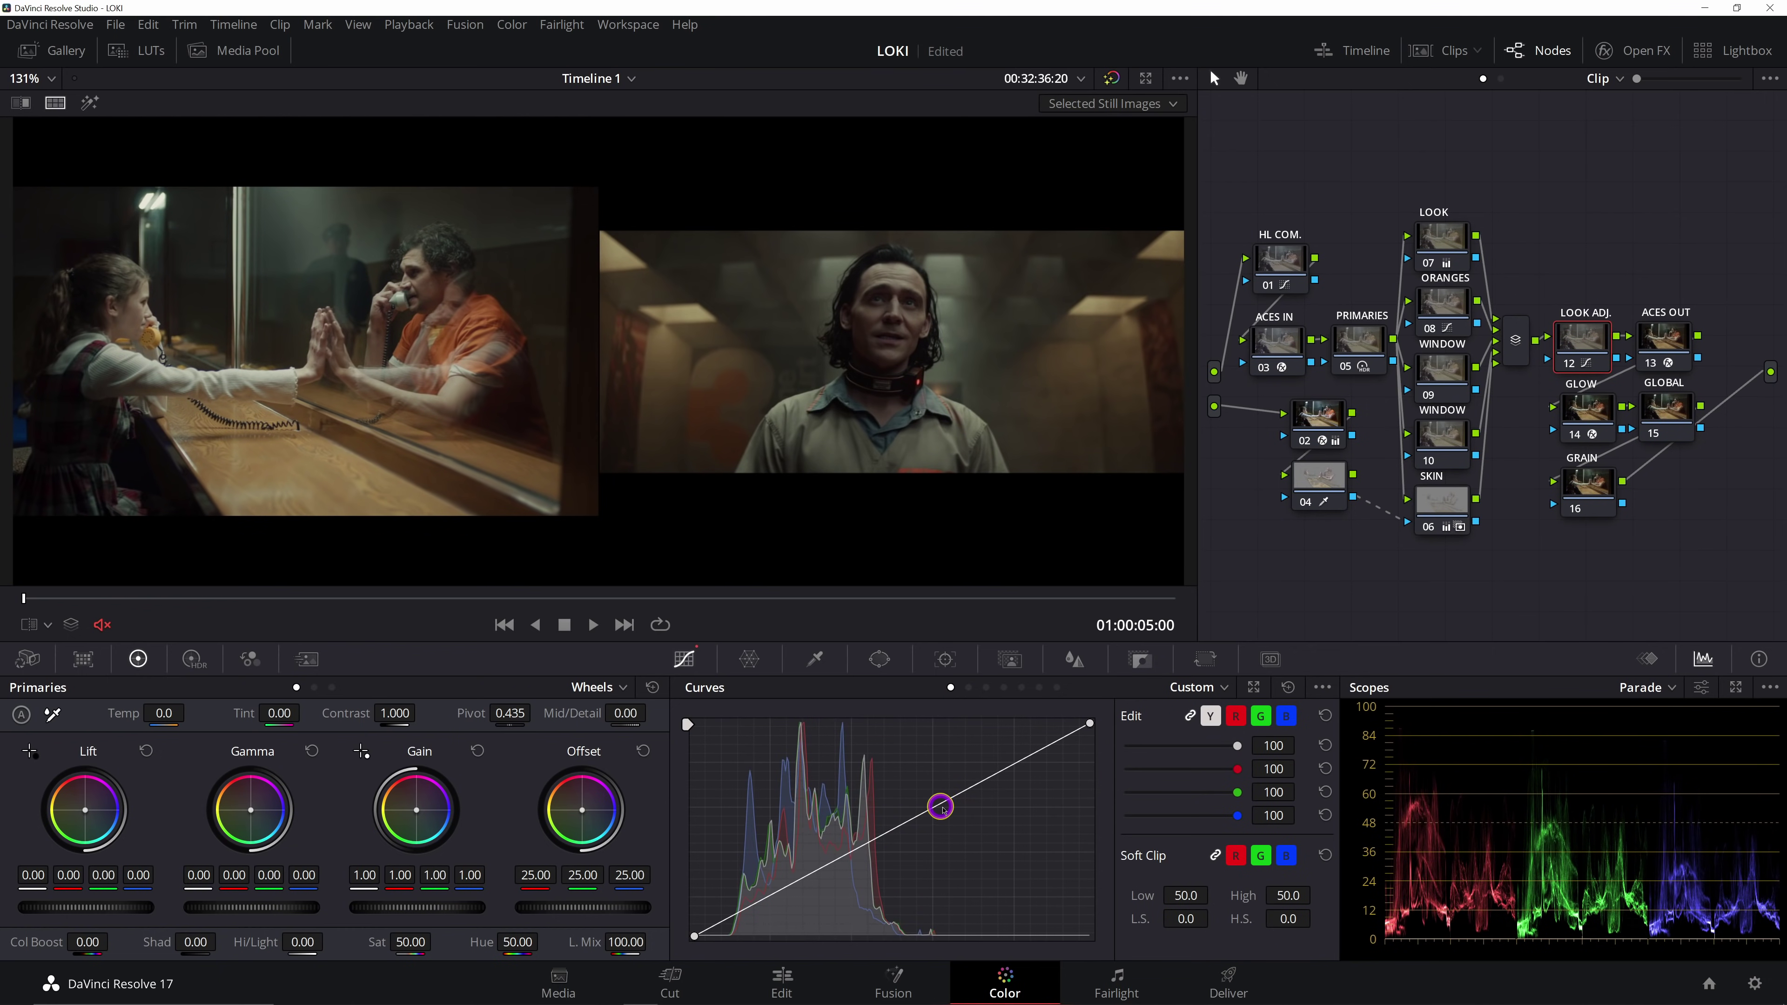
{"action": "left_click", "coordinate": [1333, 697]}
{"action": "left_click", "coordinate": [1355, 814]}
Add a control point to the LOOK ADJ. custom curve, and settle it in the shadows slightly below the diagonal
{"action": "left_click", "coordinate": [906, 819]}
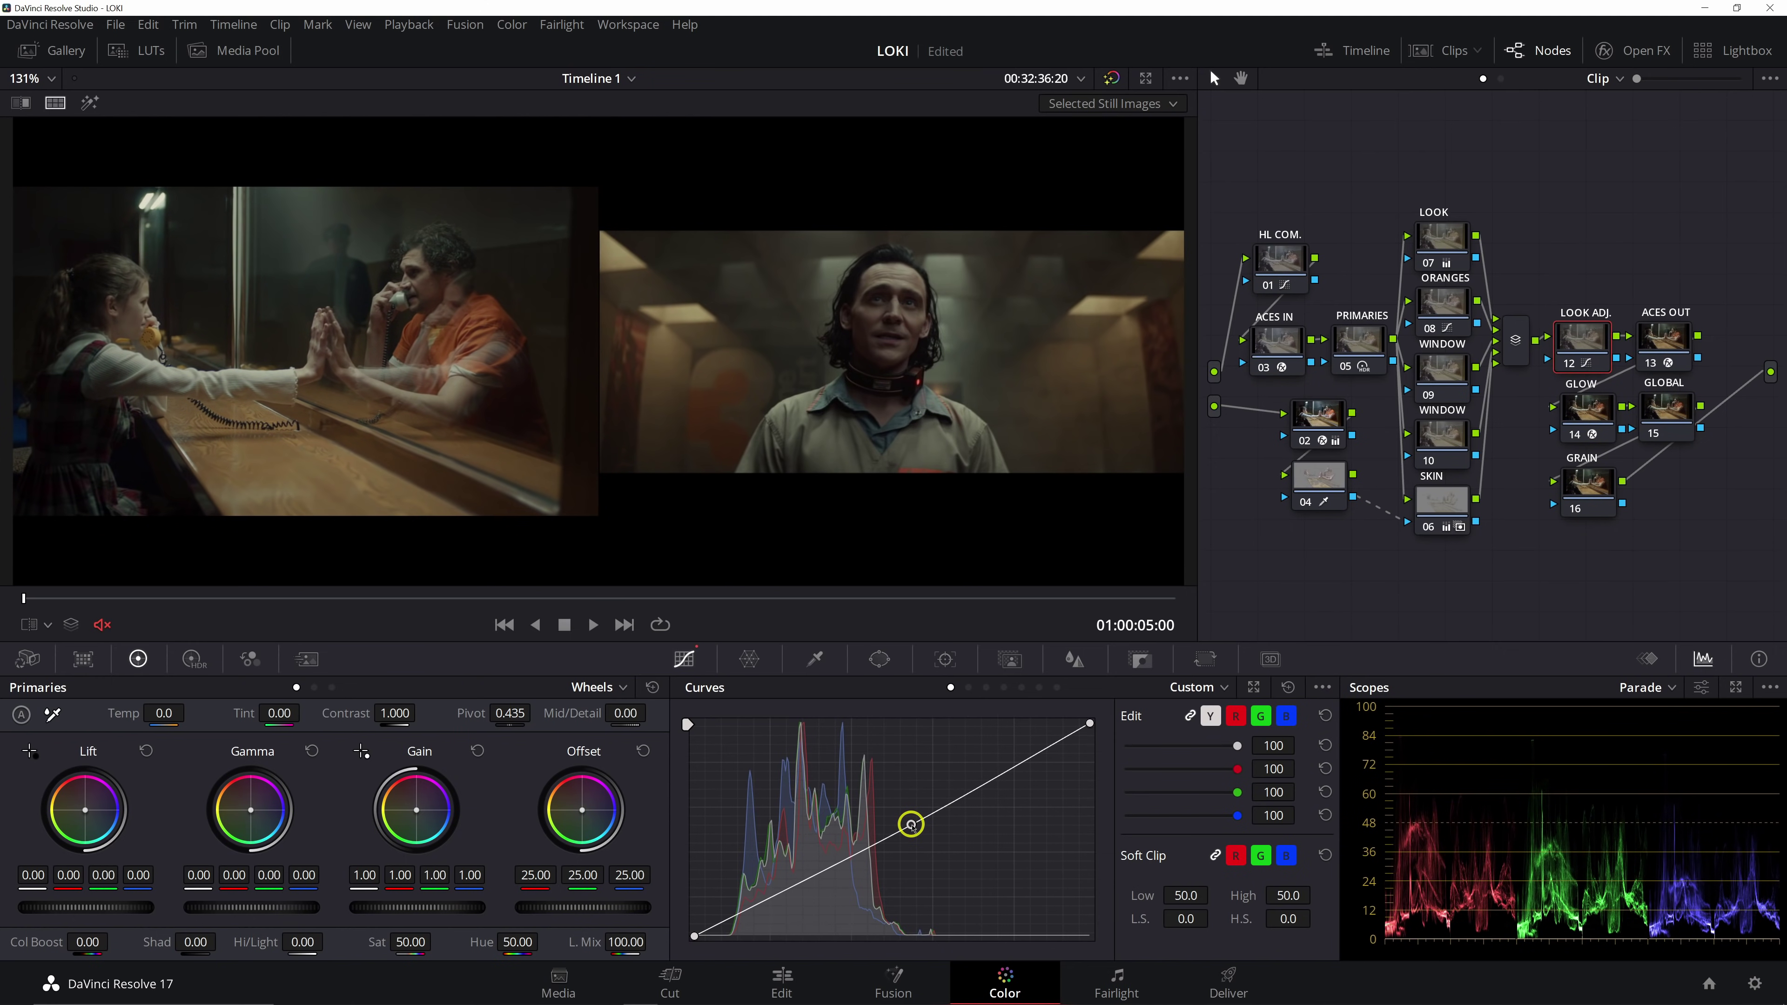
{"action": "right_click", "coordinate": [907, 823]}
{"action": "left_click_drag", "start_coordinate": [907, 824], "coordinate": [910, 825]}
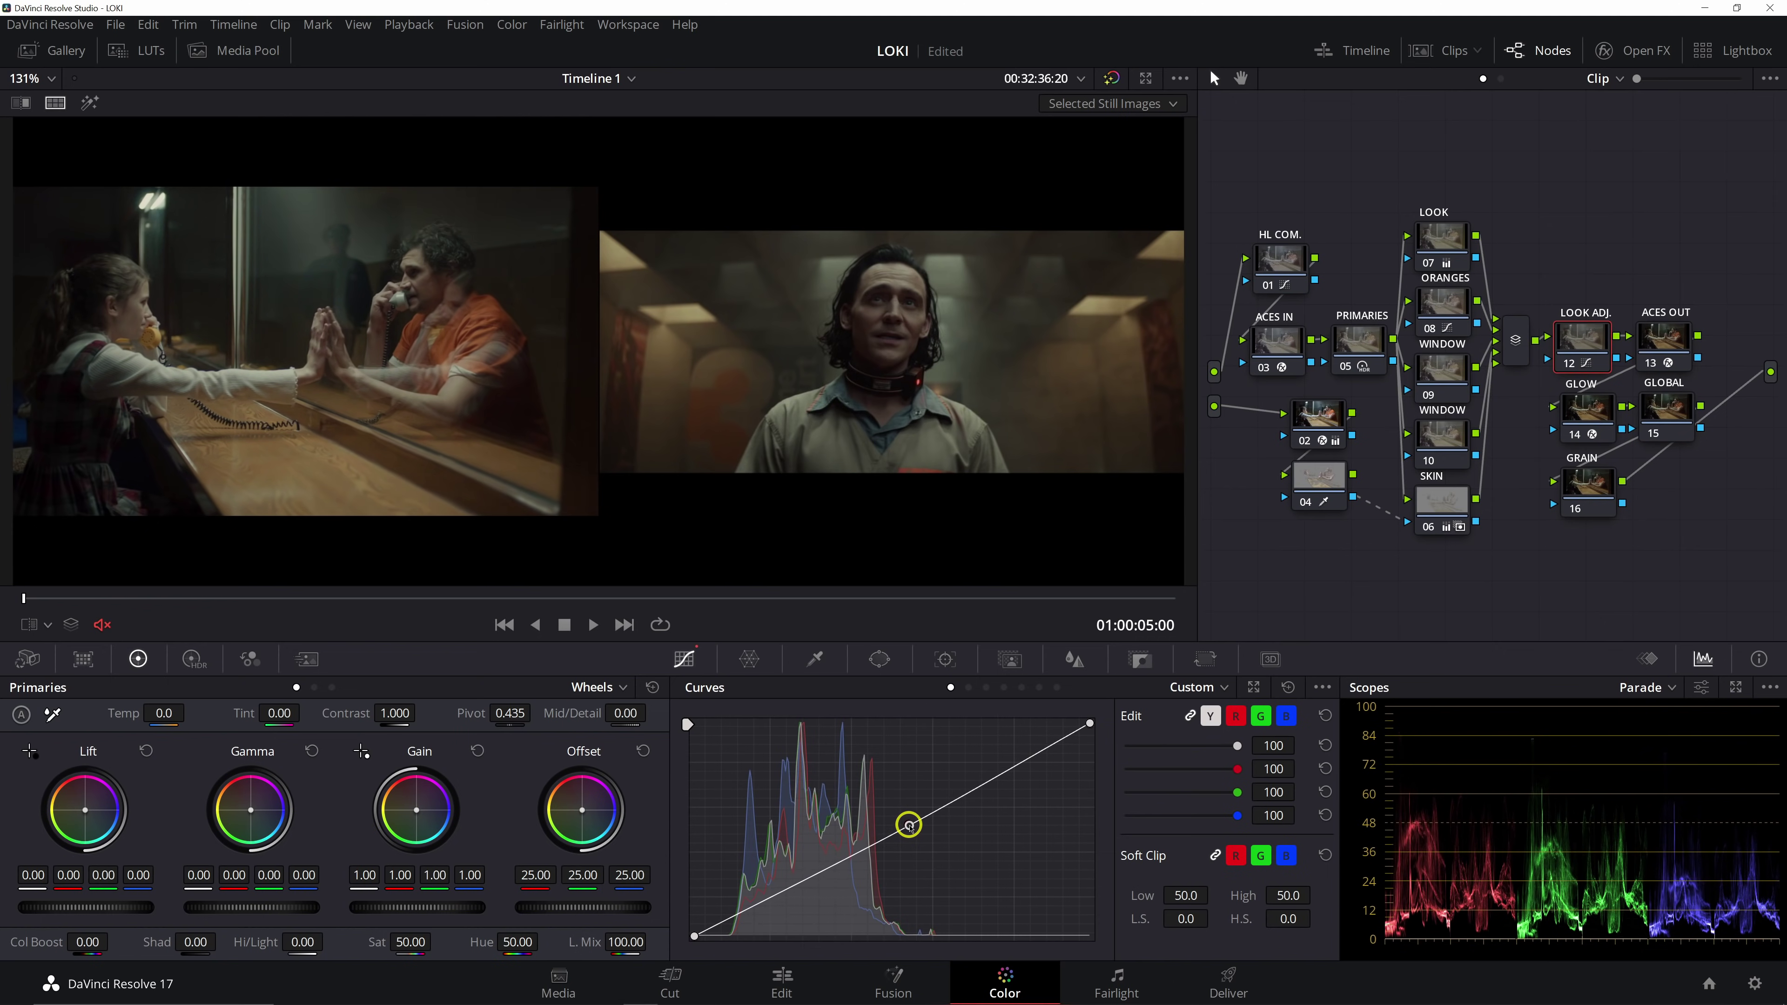
{"action": "left_click_drag", "start_coordinate": [909, 825], "coordinate": [917, 819]}
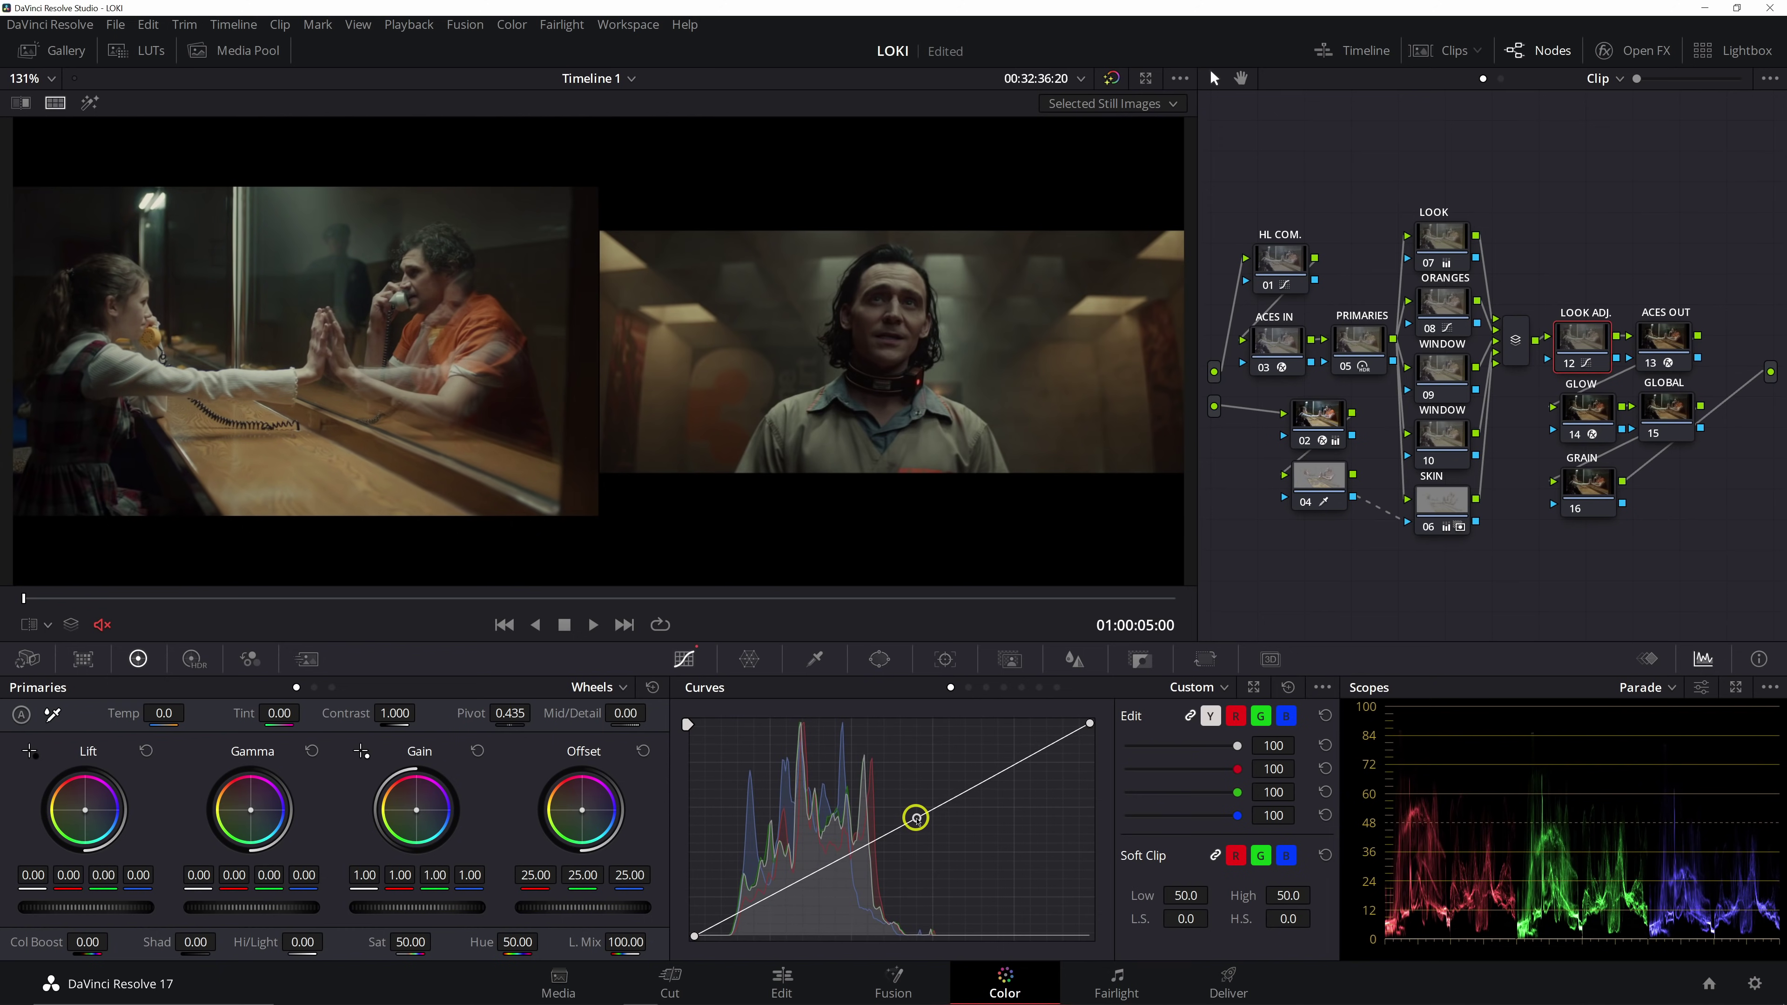
{"action": "left_click_drag", "start_coordinate": [915, 818], "coordinate": [786, 891]}
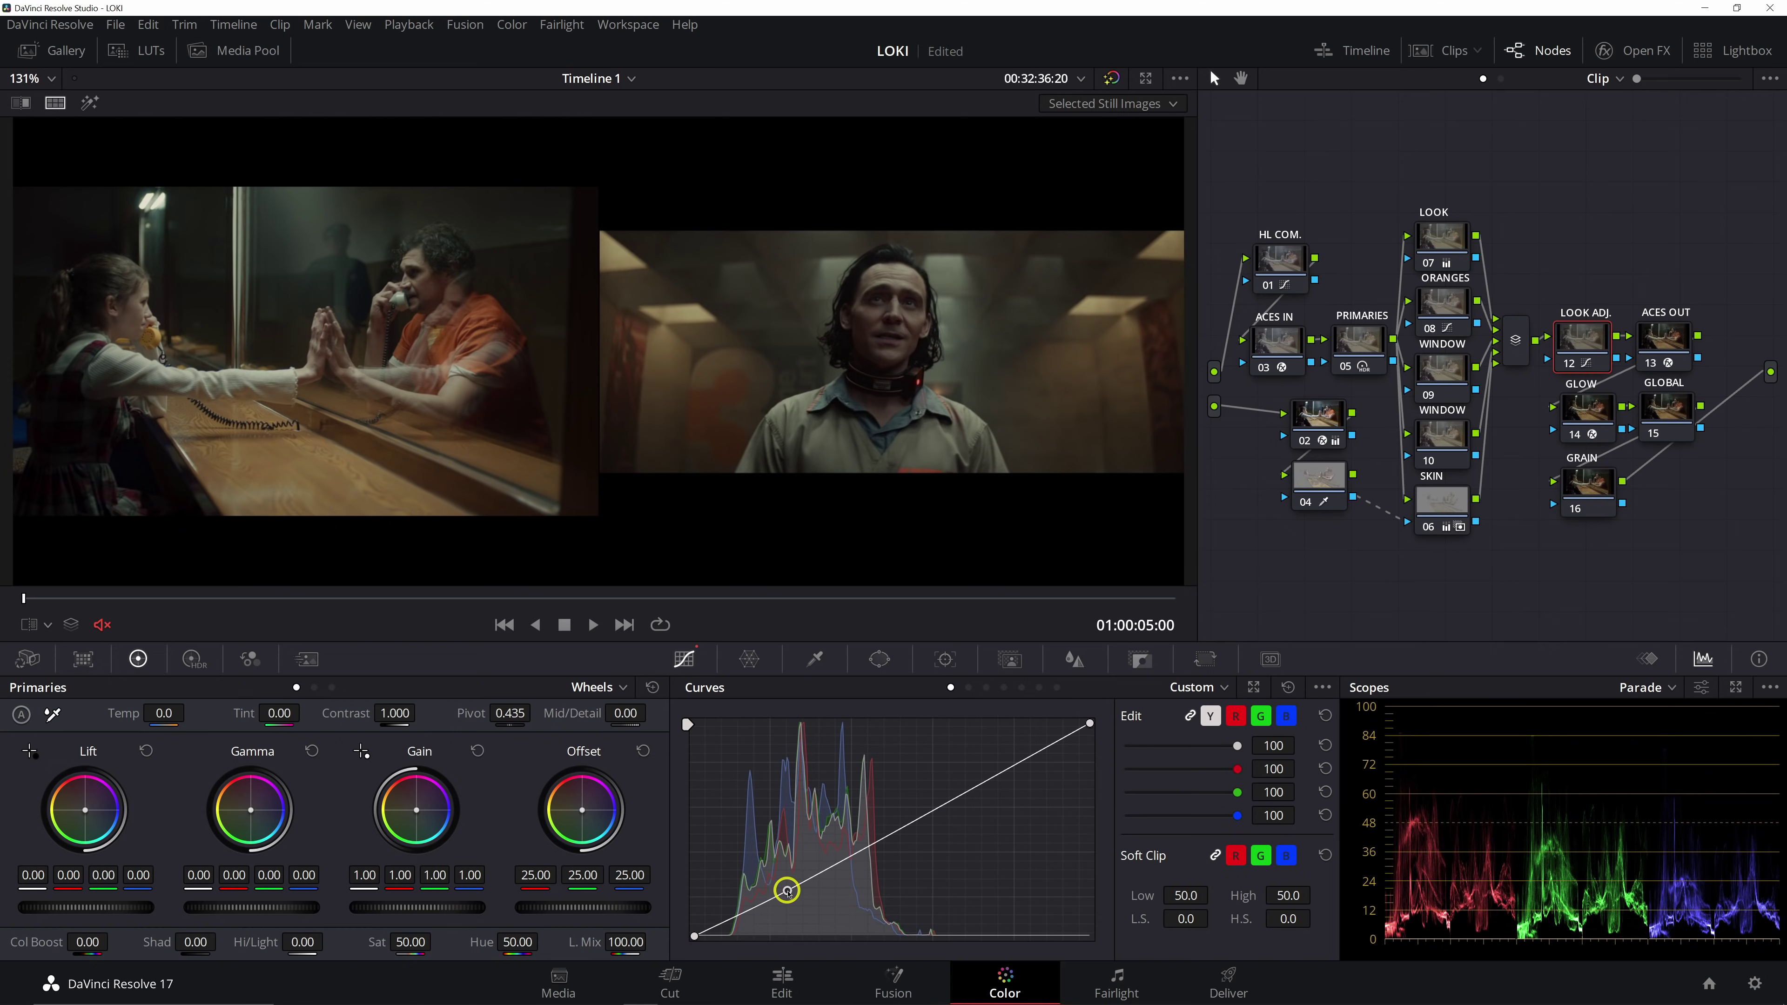
Toggle the LOOK ADJ. node off and on to compare the darkened shadows with the reference still
{"action": "key", "text": "ctrl+d"}
{"action": "key", "text": "ctrl+d"}
{"action": "key", "text": "ctrl+d"}
{"action": "key", "text": "ctrl+d"}
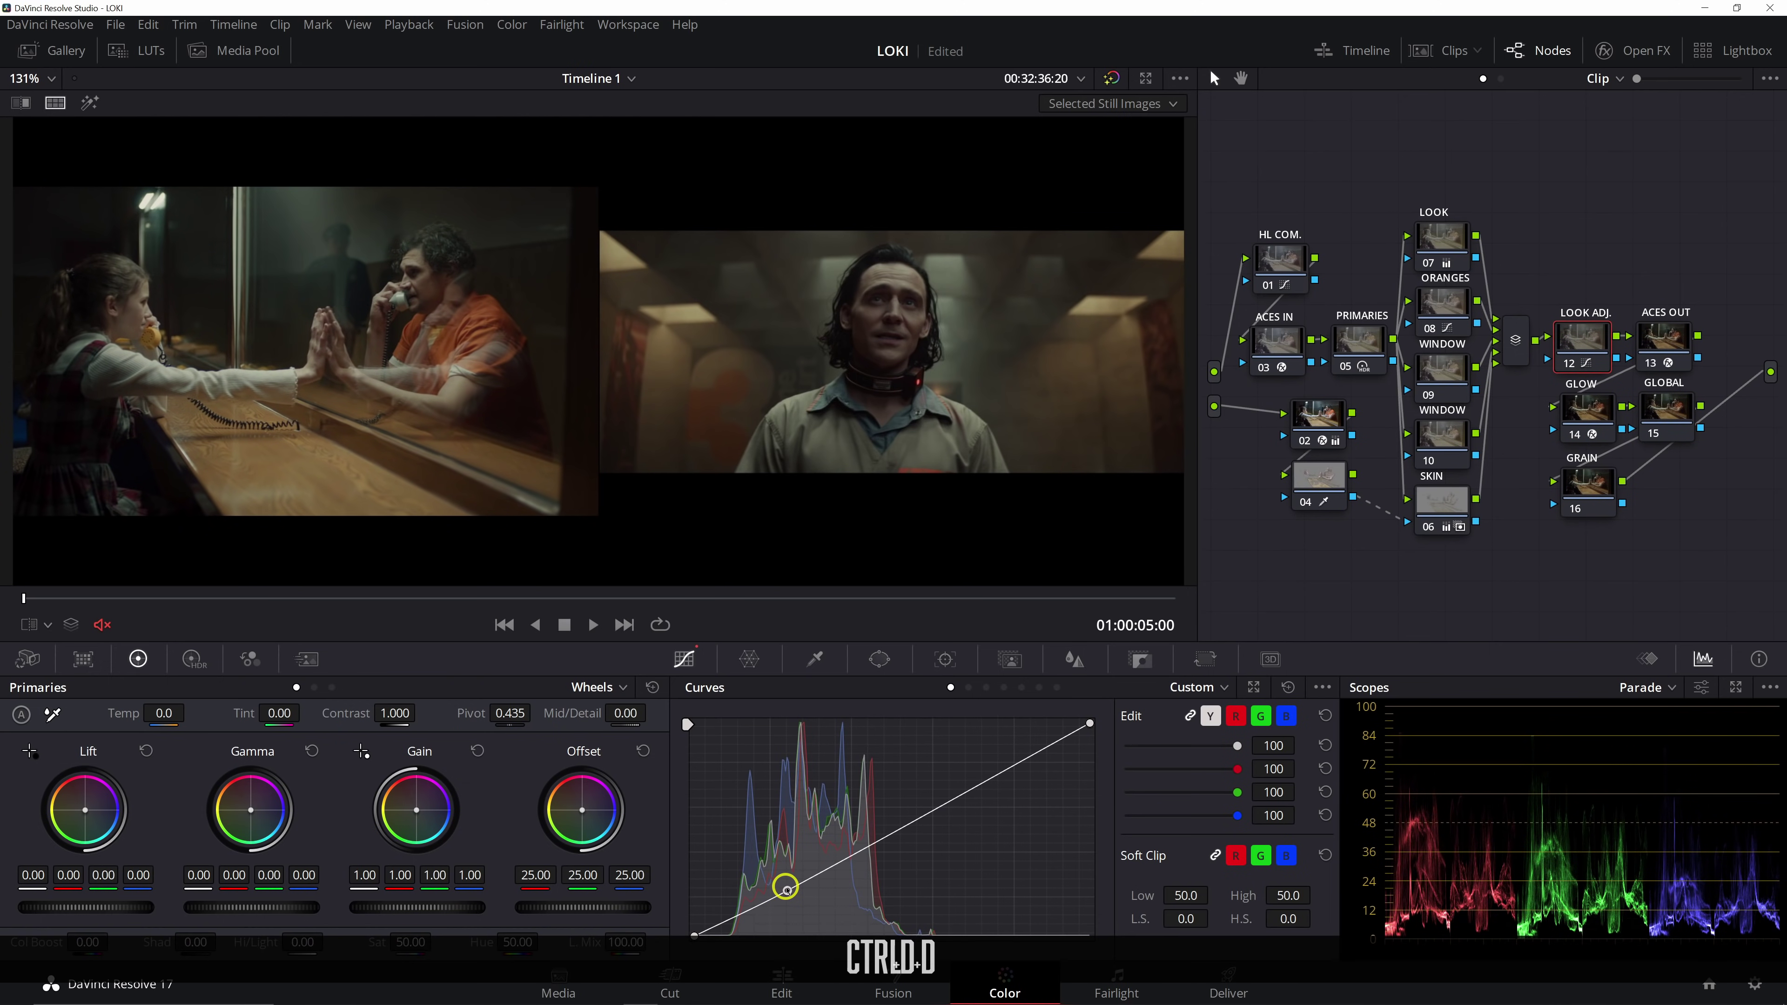
{"action": "key", "text": "ctrl+d"}
{"action": "key", "text": "ctrl+d"}
{"action": "key", "text": "ctrl+d"}
{"action": "key", "text": "ctrl+d"}
{"action": "key", "text": "ctrl+d"}
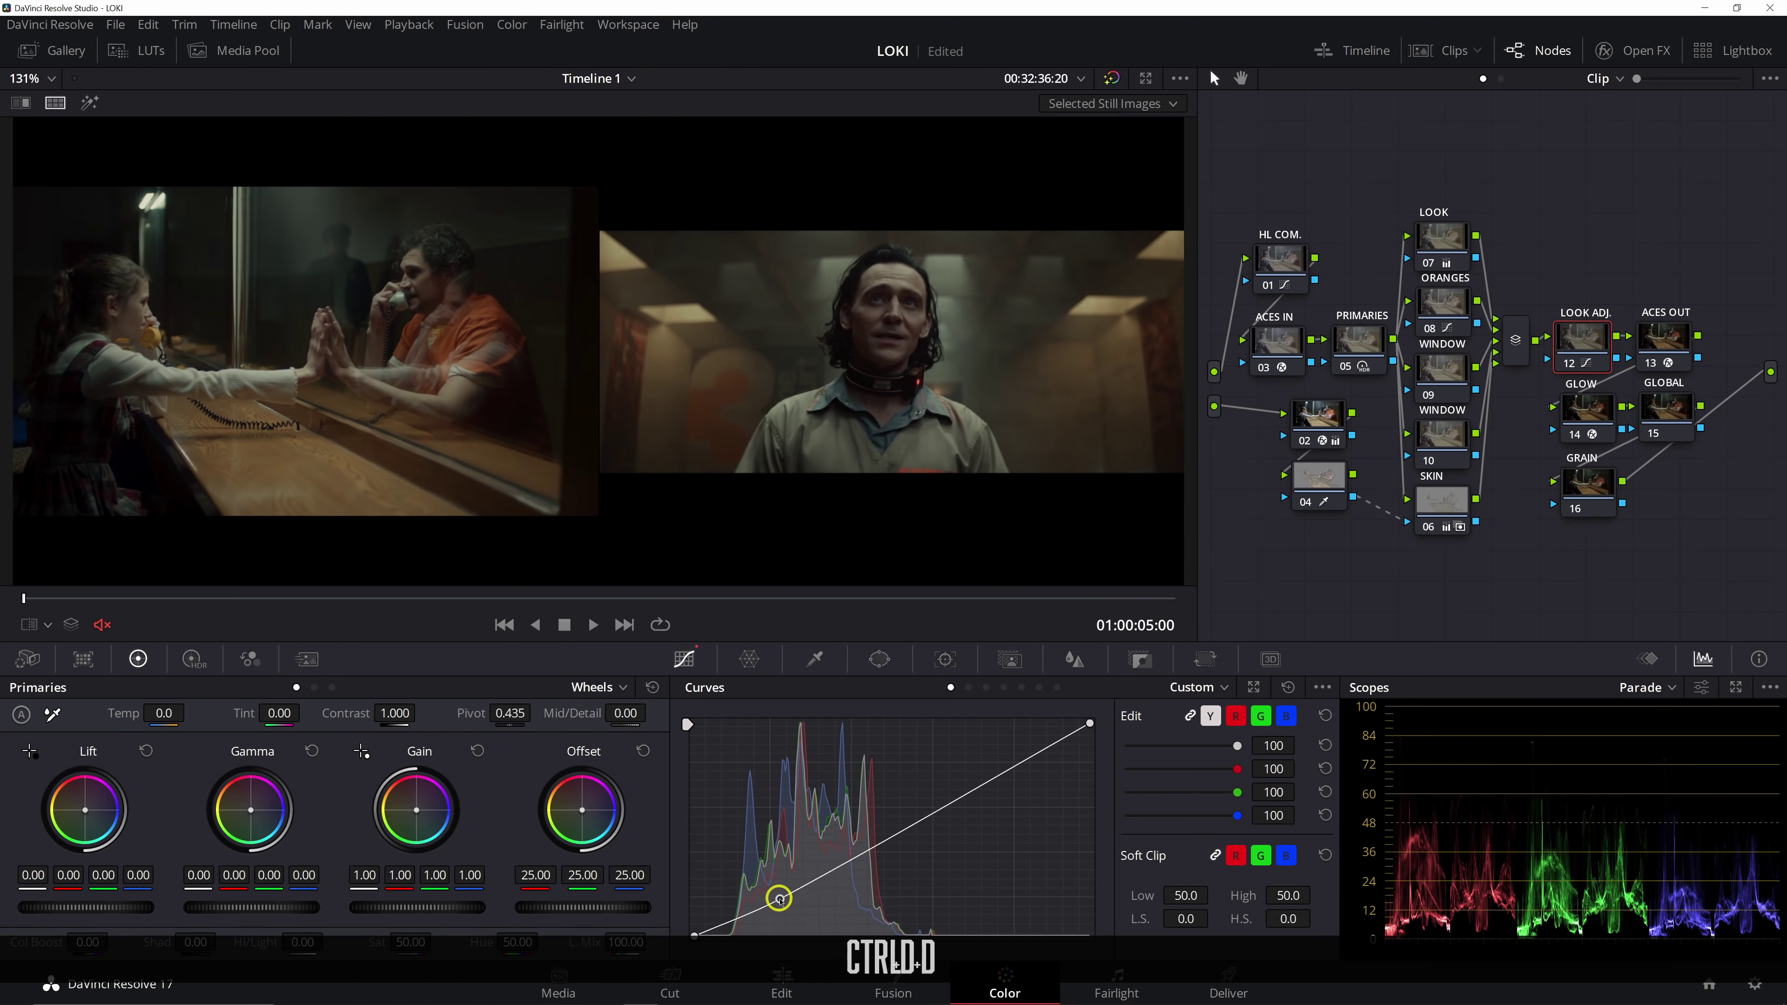
Fine-tune the LOOK ADJ. curve's shadow point, add a slightly raised highlight point, and compare with the node off and on
{"action": "left_click", "coordinate": [774, 898]}
{"action": "key", "text": "ctrl+d"}
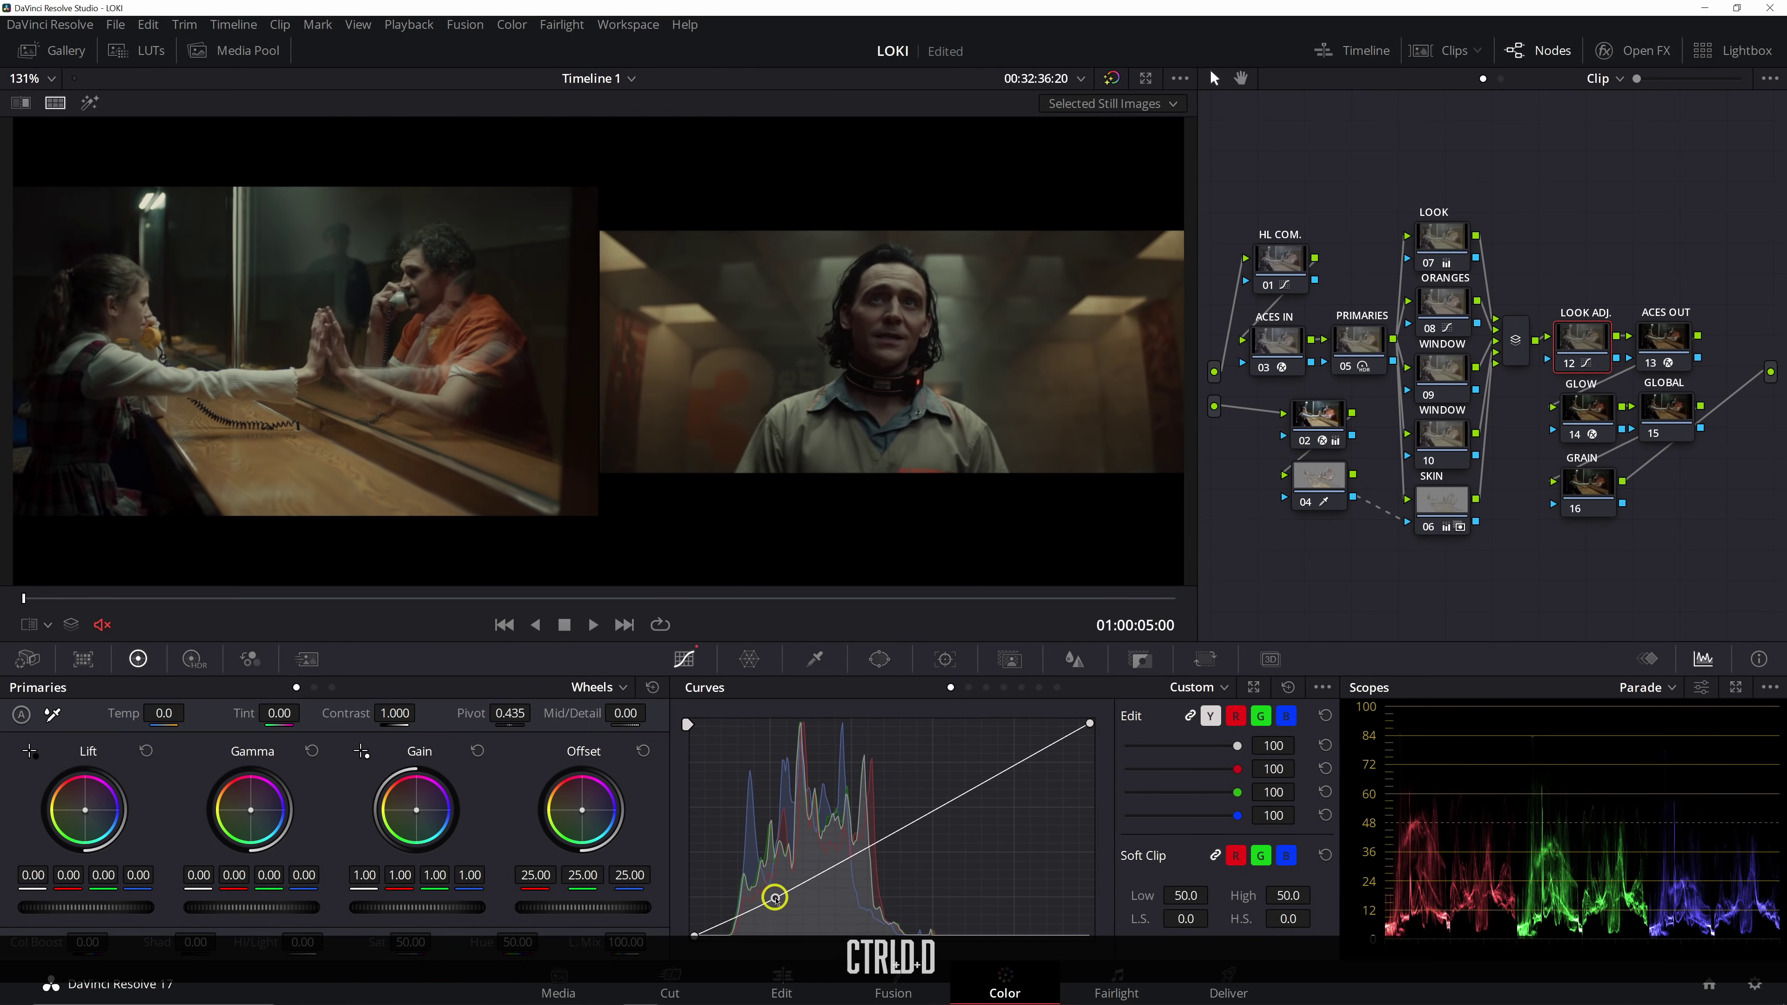
{"action": "left_click", "coordinate": [955, 798]}
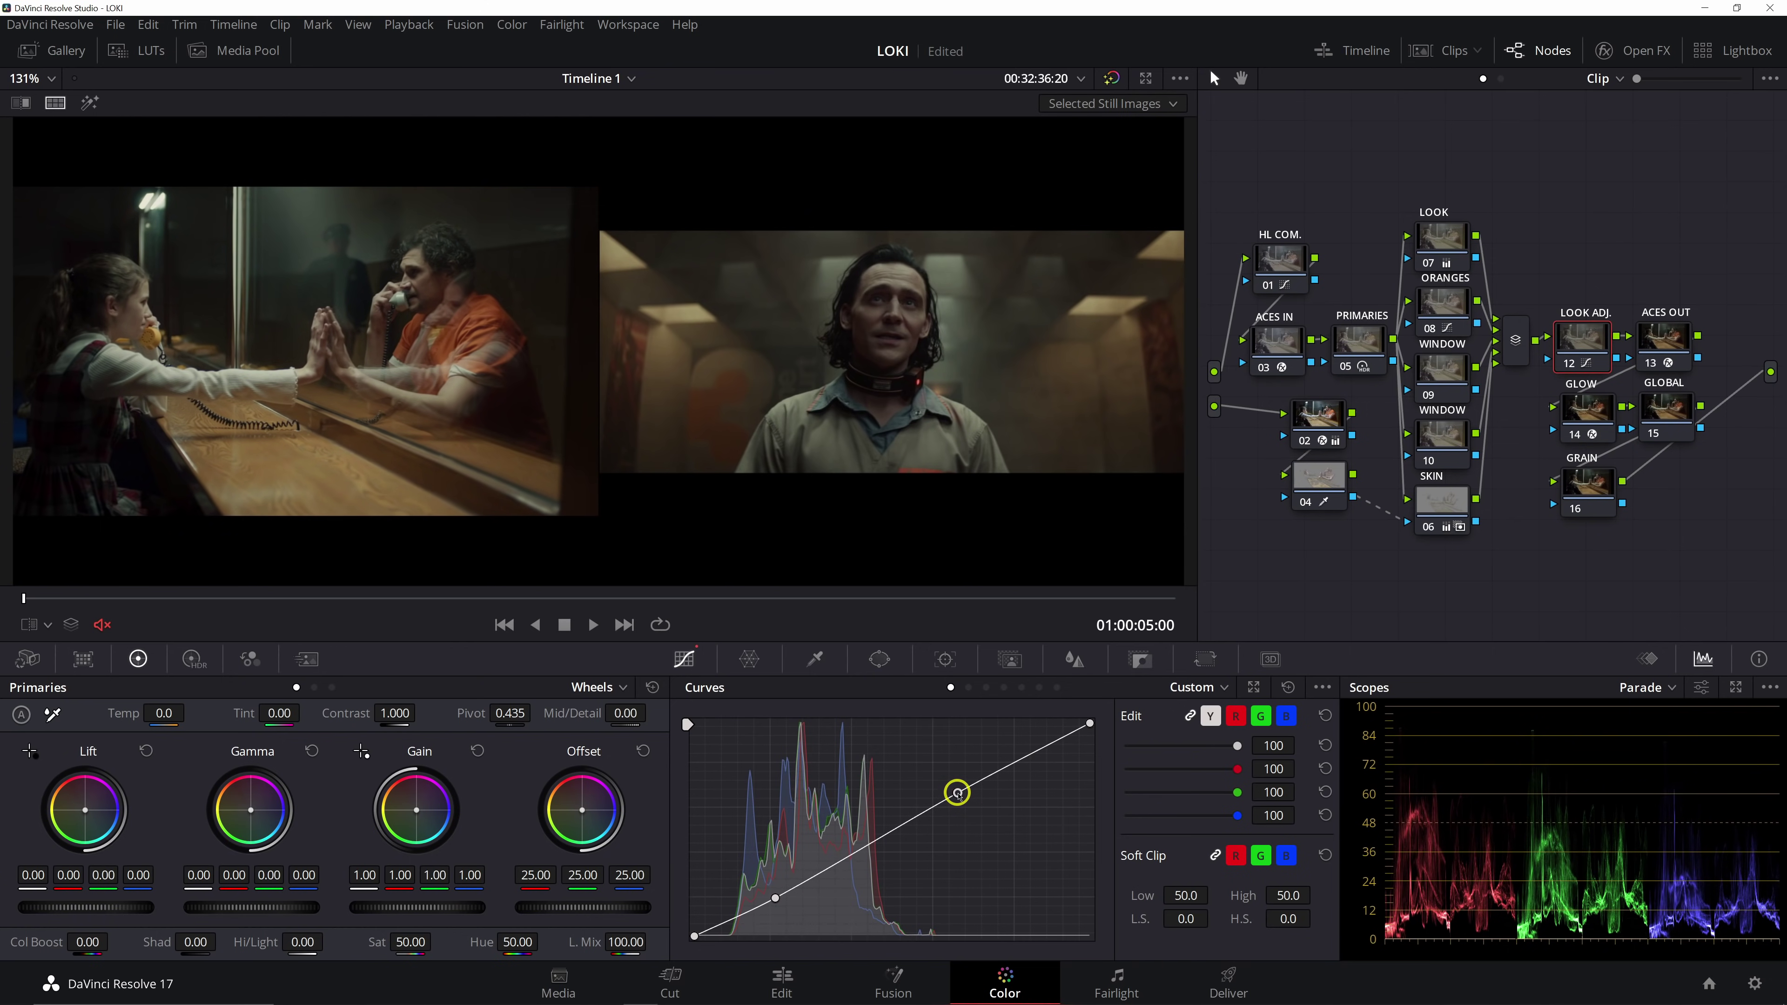
{"action": "key", "text": "ctrl+d"}
{"action": "key", "text": "ctrl+d"}
{"action": "key", "text": "ctrl+d"}
Leave the split-screen comparison to show only the graded frame, and widen the node editor
{"action": "scroll", "coordinate": [874, 378], "scroll_direction": "down", "scroll_amount": 1}
{"action": "scroll", "coordinate": [865, 393], "scroll_direction": "up", "scroll_amount": 1}
{"action": "left_click", "coordinate": [55, 103]}
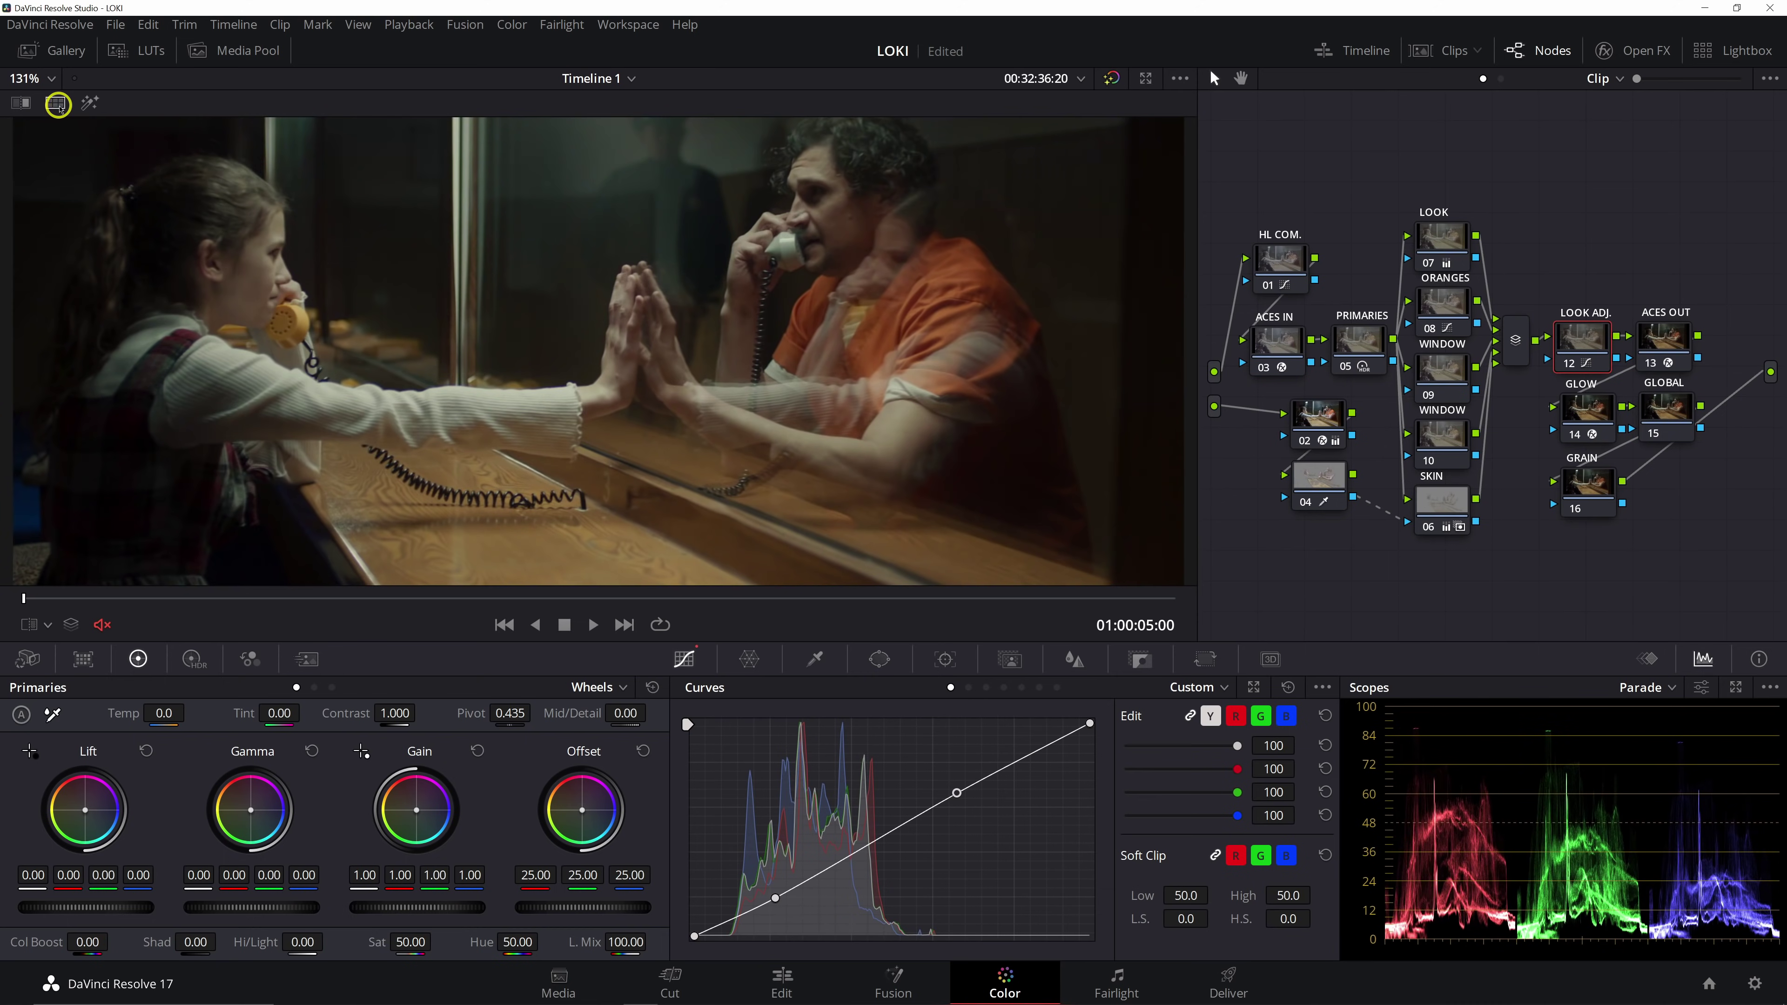
{"action": "scroll", "coordinate": [561, 339], "scroll_direction": "down", "scroll_amount": 3}
{"action": "scroll", "coordinate": [561, 339], "scroll_direction": "up", "scroll_amount": 1}
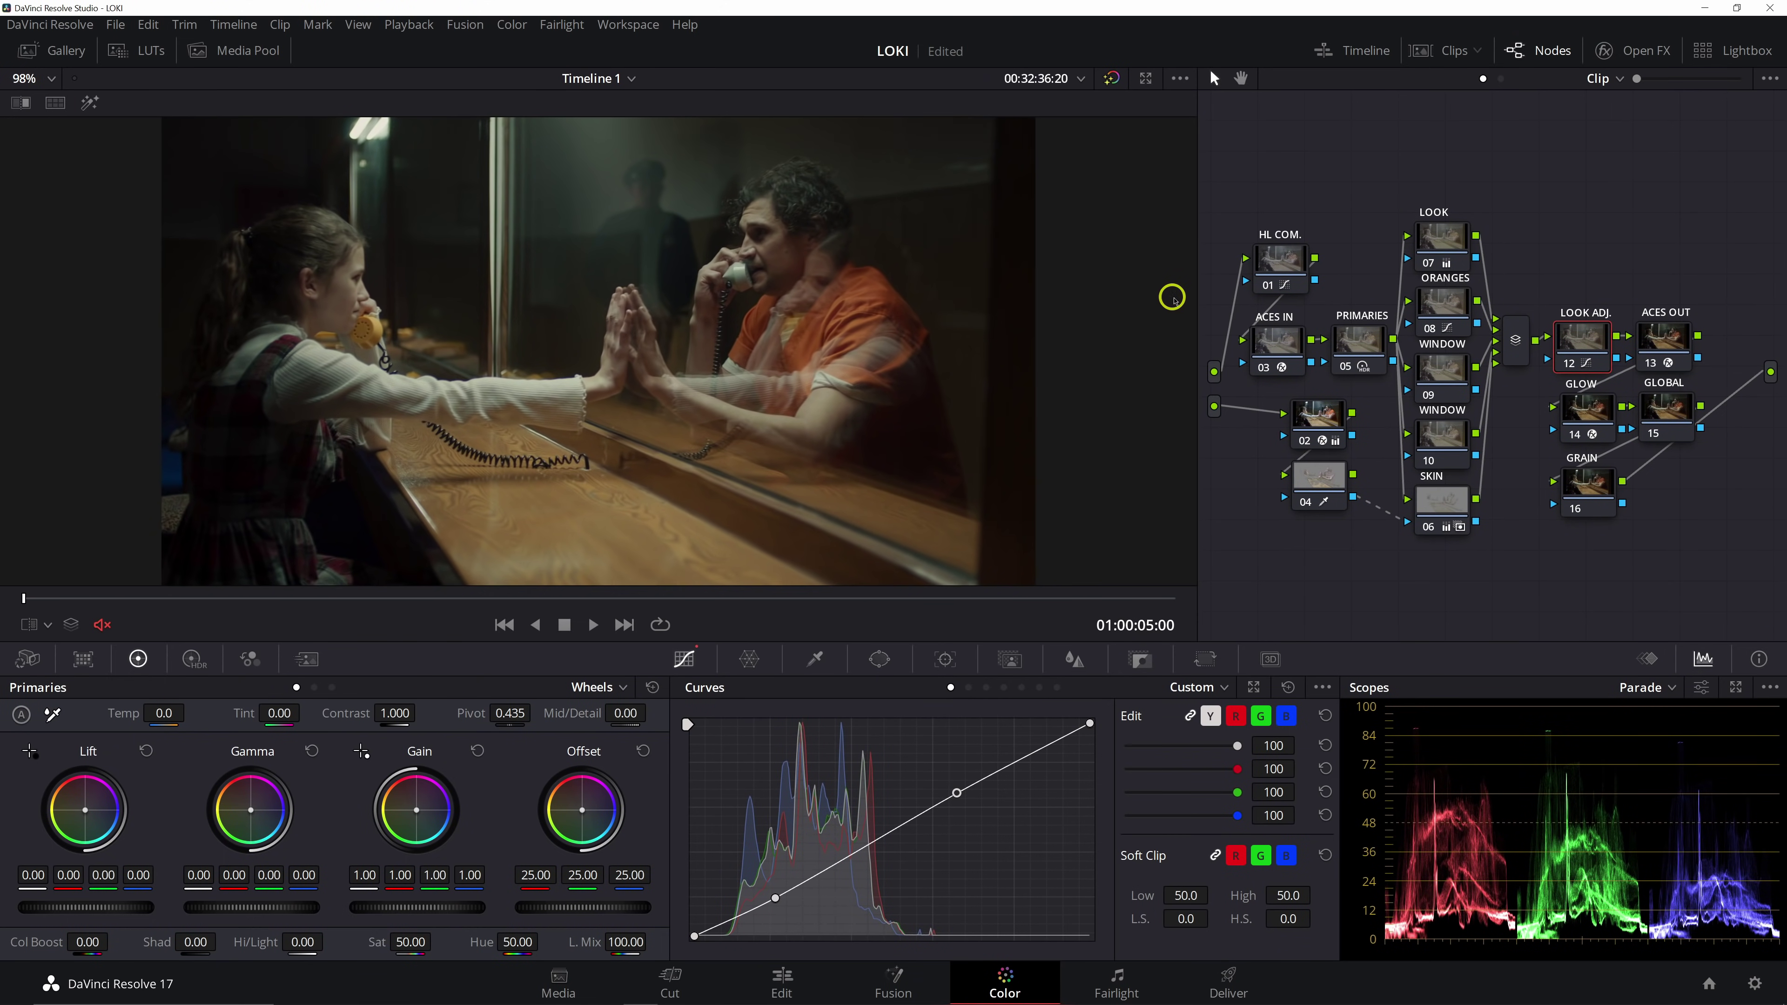
{"action": "left_click_drag", "start_coordinate": [1196, 289], "coordinate": [1047, 296]}
{"action": "scroll", "coordinate": [579, 318], "scroll_direction": "down", "scroll_amount": 1}
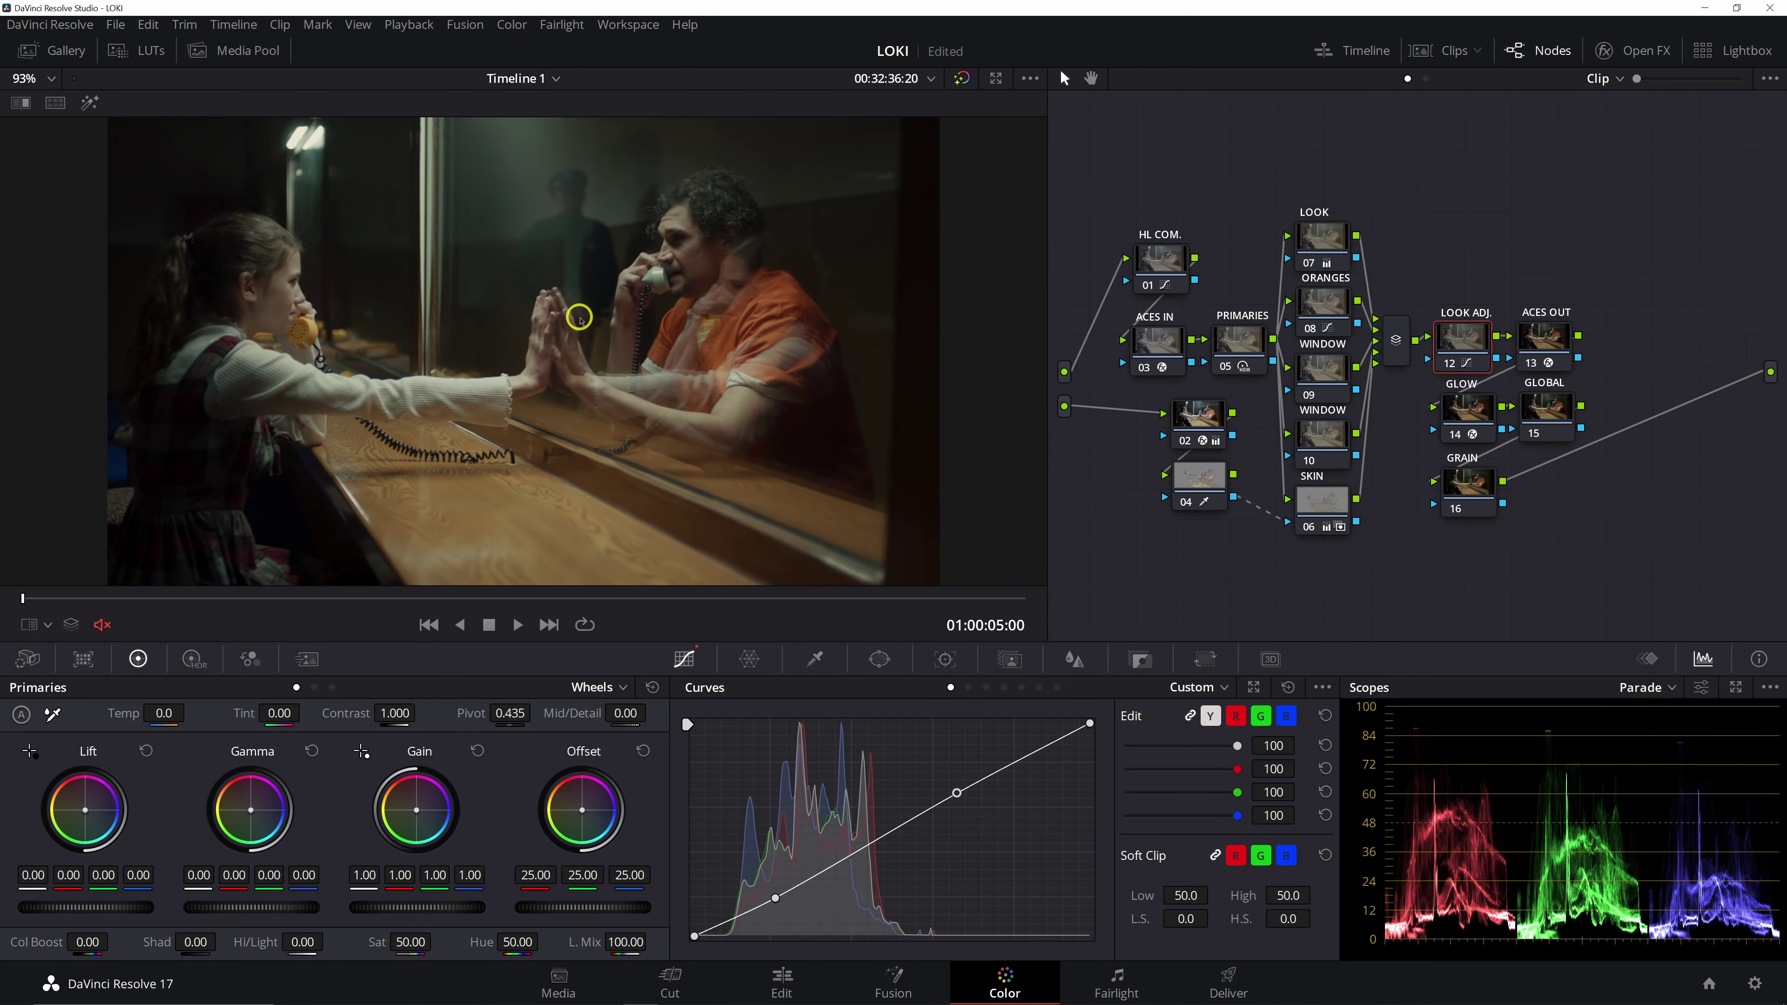
{"action": "scroll", "coordinate": [721, 346], "scroll_direction": "down", "scroll_amount": 1}
Add a circle window to WINDOW node 09, shaped into a wide ellipse over both people, rotated about -2.4 with softness about 7.9
{"action": "left_click", "coordinate": [1319, 374]}
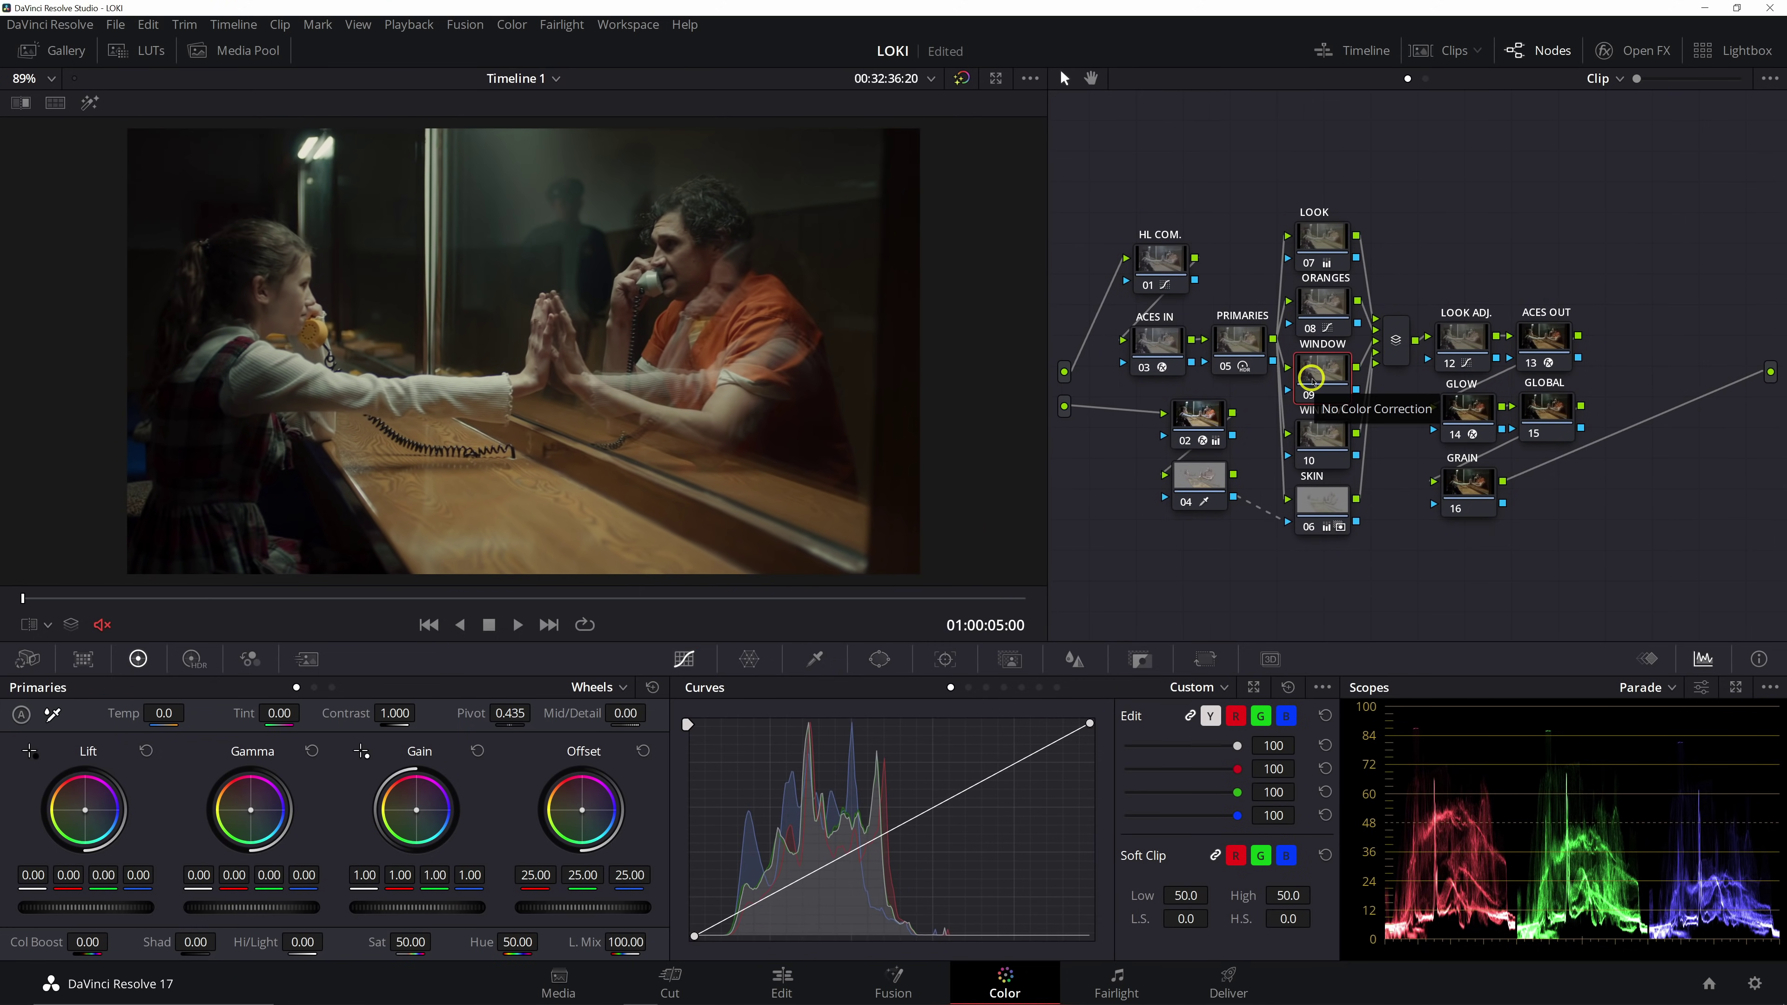
{"action": "left_click", "coordinate": [879, 659]}
{"action": "left_click", "coordinate": [711, 806]}
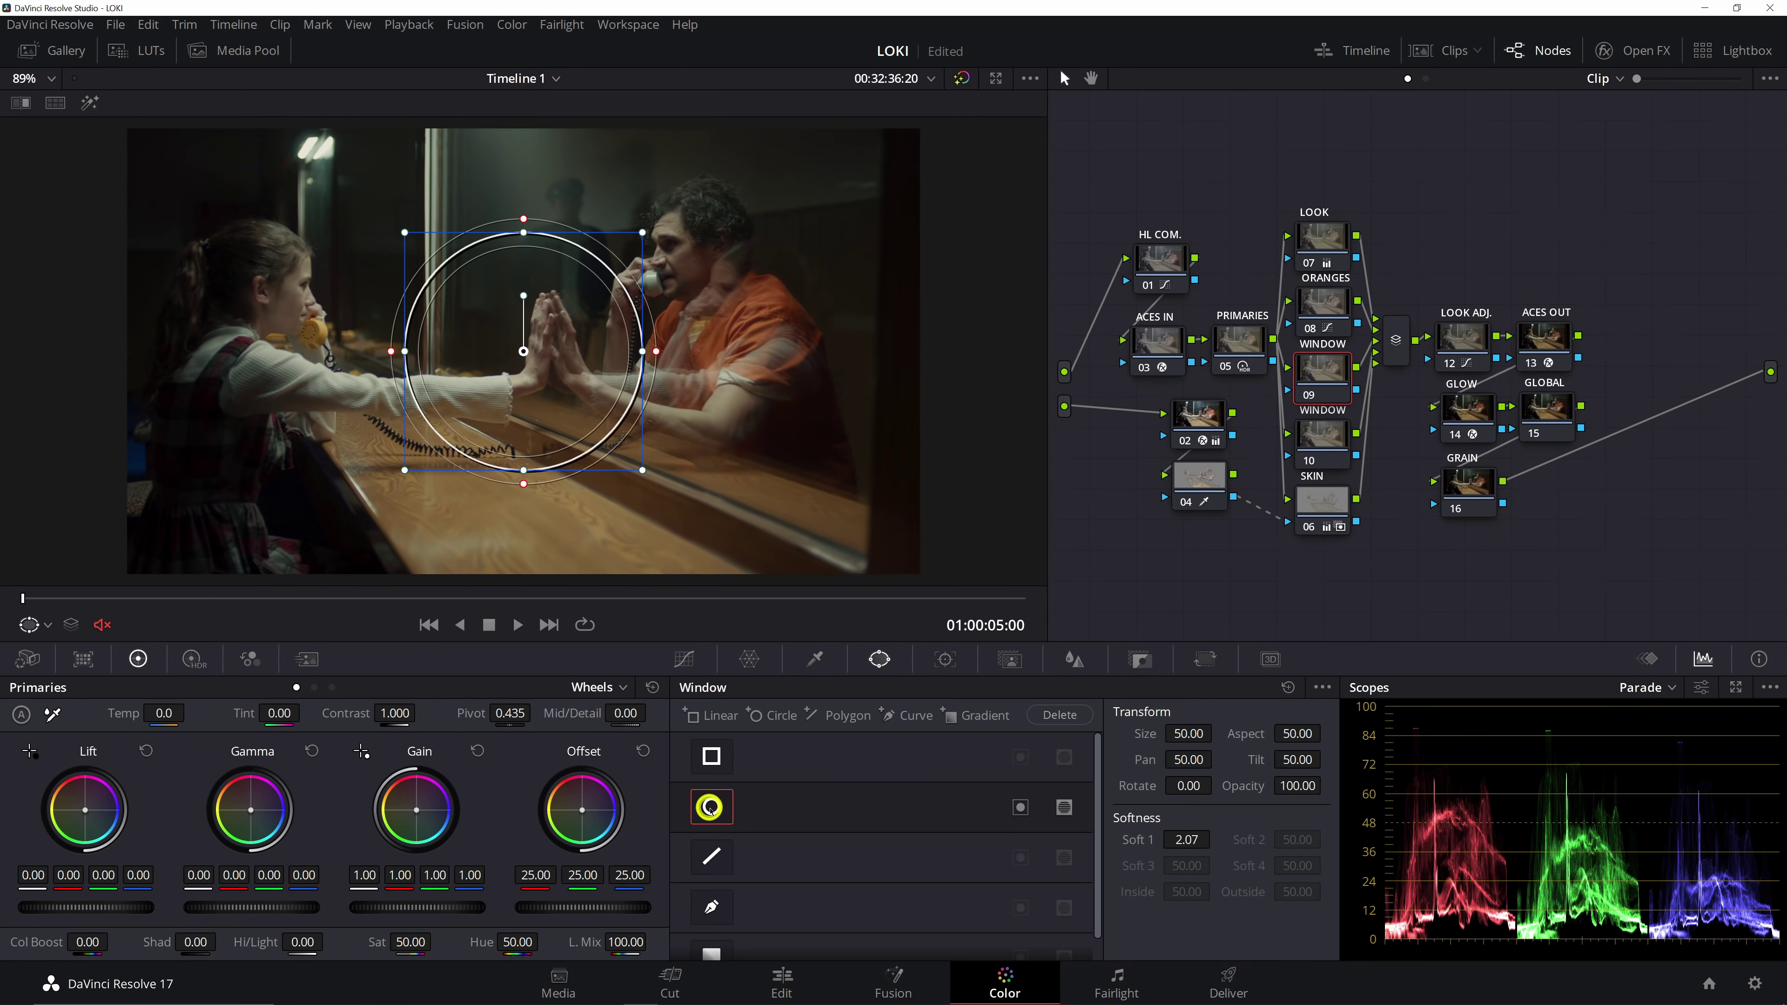
{"action": "scroll", "coordinate": [523, 392], "scroll_direction": "down", "scroll_amount": 4}
{"action": "left_click_drag", "start_coordinate": [616, 351], "coordinate": [1032, 351]}
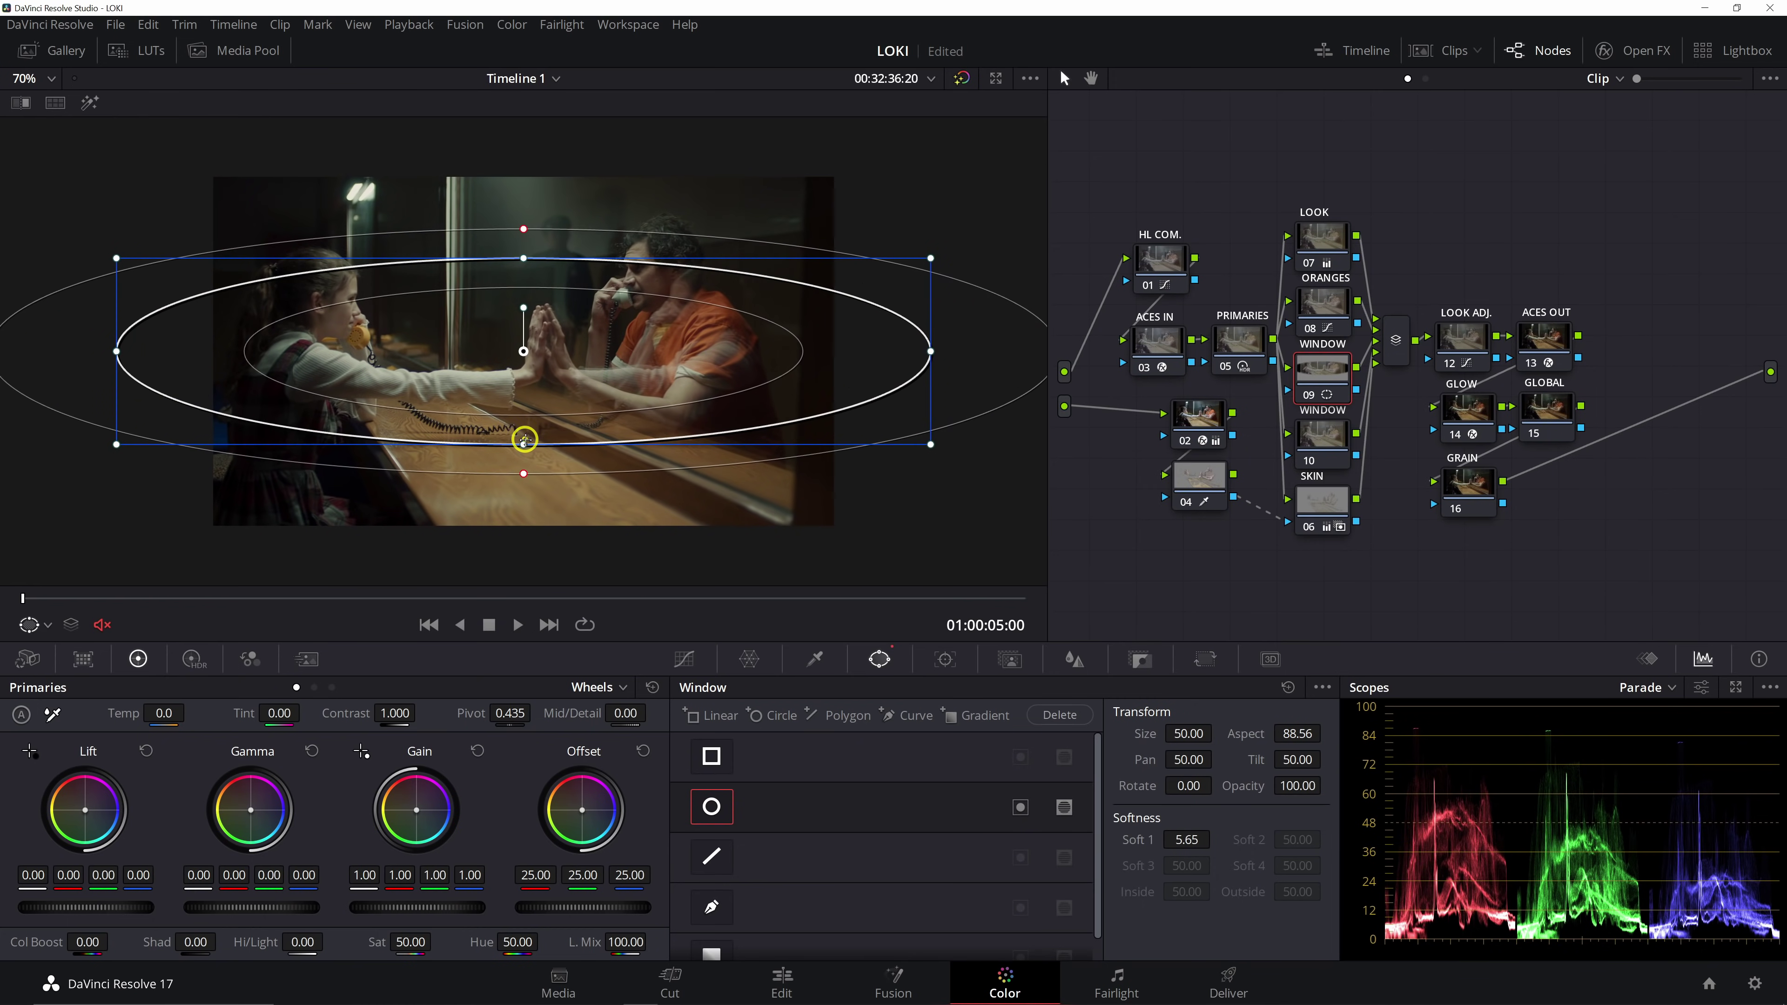
{"action": "left_click_drag", "start_coordinate": [524, 440], "coordinate": [528, 465]}
{"action": "left_click_drag", "start_coordinate": [545, 325], "coordinate": [531, 243]}
{"action": "left_click_drag", "start_coordinate": [539, 416], "coordinate": [541, 467]}
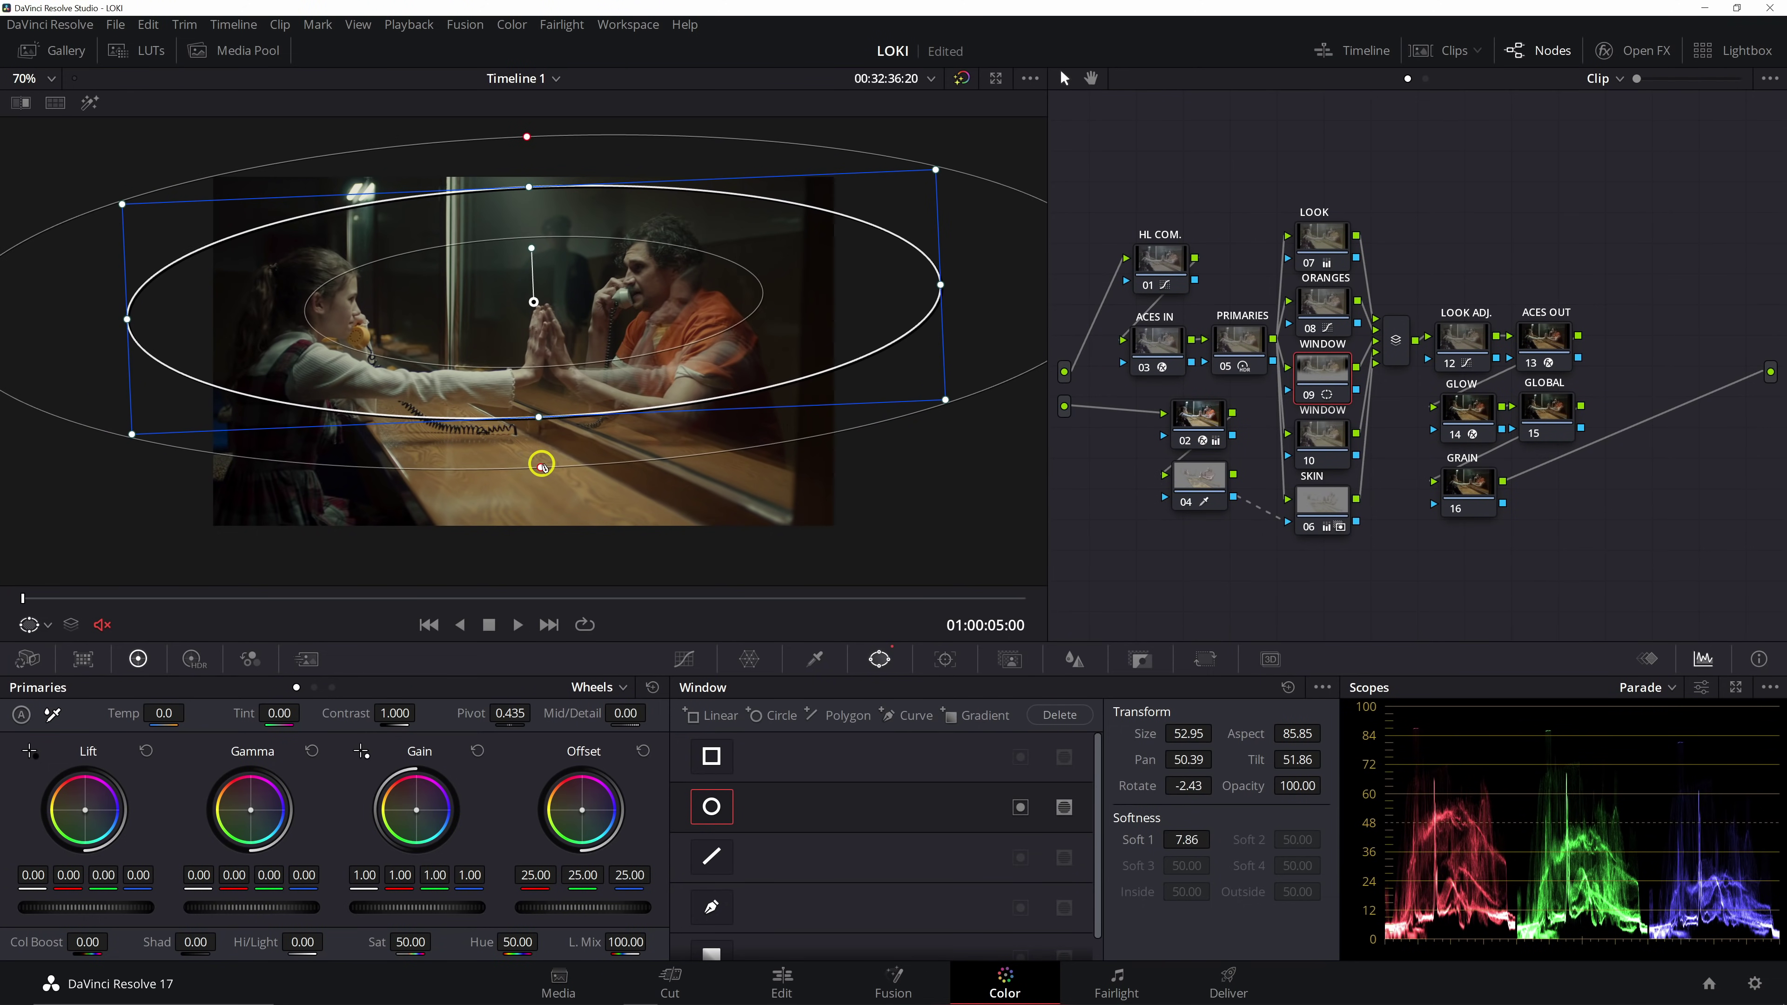
Flatten and soften node 09's ellipse window to size 46.71, aspect 89.31 and softness 10.66, checking its coverage in highlight view
{"action": "key", "text": "shift+h"}
{"action": "mouse_move", "coordinate": [538, 415]}
{"action": "left_mouse_down"}
{"action": "mouse_move", "coordinate": [535, 387]}
{"action": "mouse_move", "coordinate": [545, 441]}
{"action": "left_mouse_up"}
{"action": "key", "text": "shift+h"}
{"action": "key", "text": "shift+h"}
{"action": "key", "text": "shift+h"}
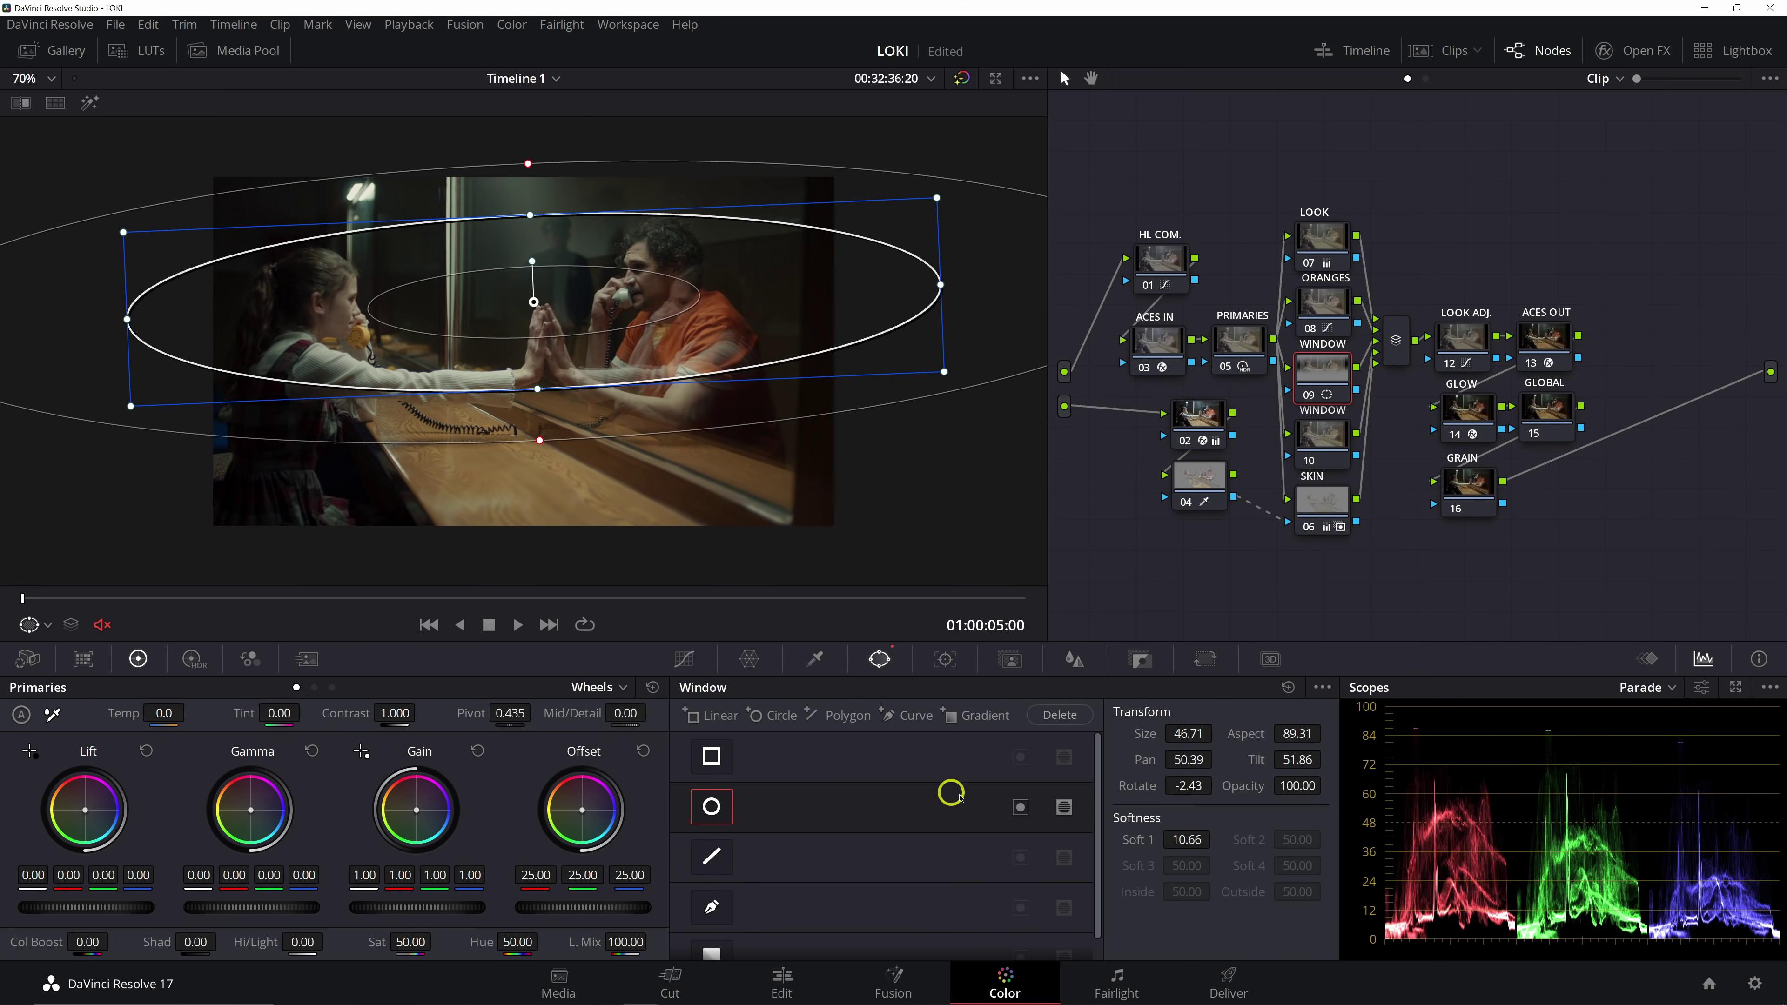
Invert node 09's ellipse window, pull its curve's lower midtones down slightly, and compare with the node off and on
{"action": "left_click", "coordinate": [684, 660]}
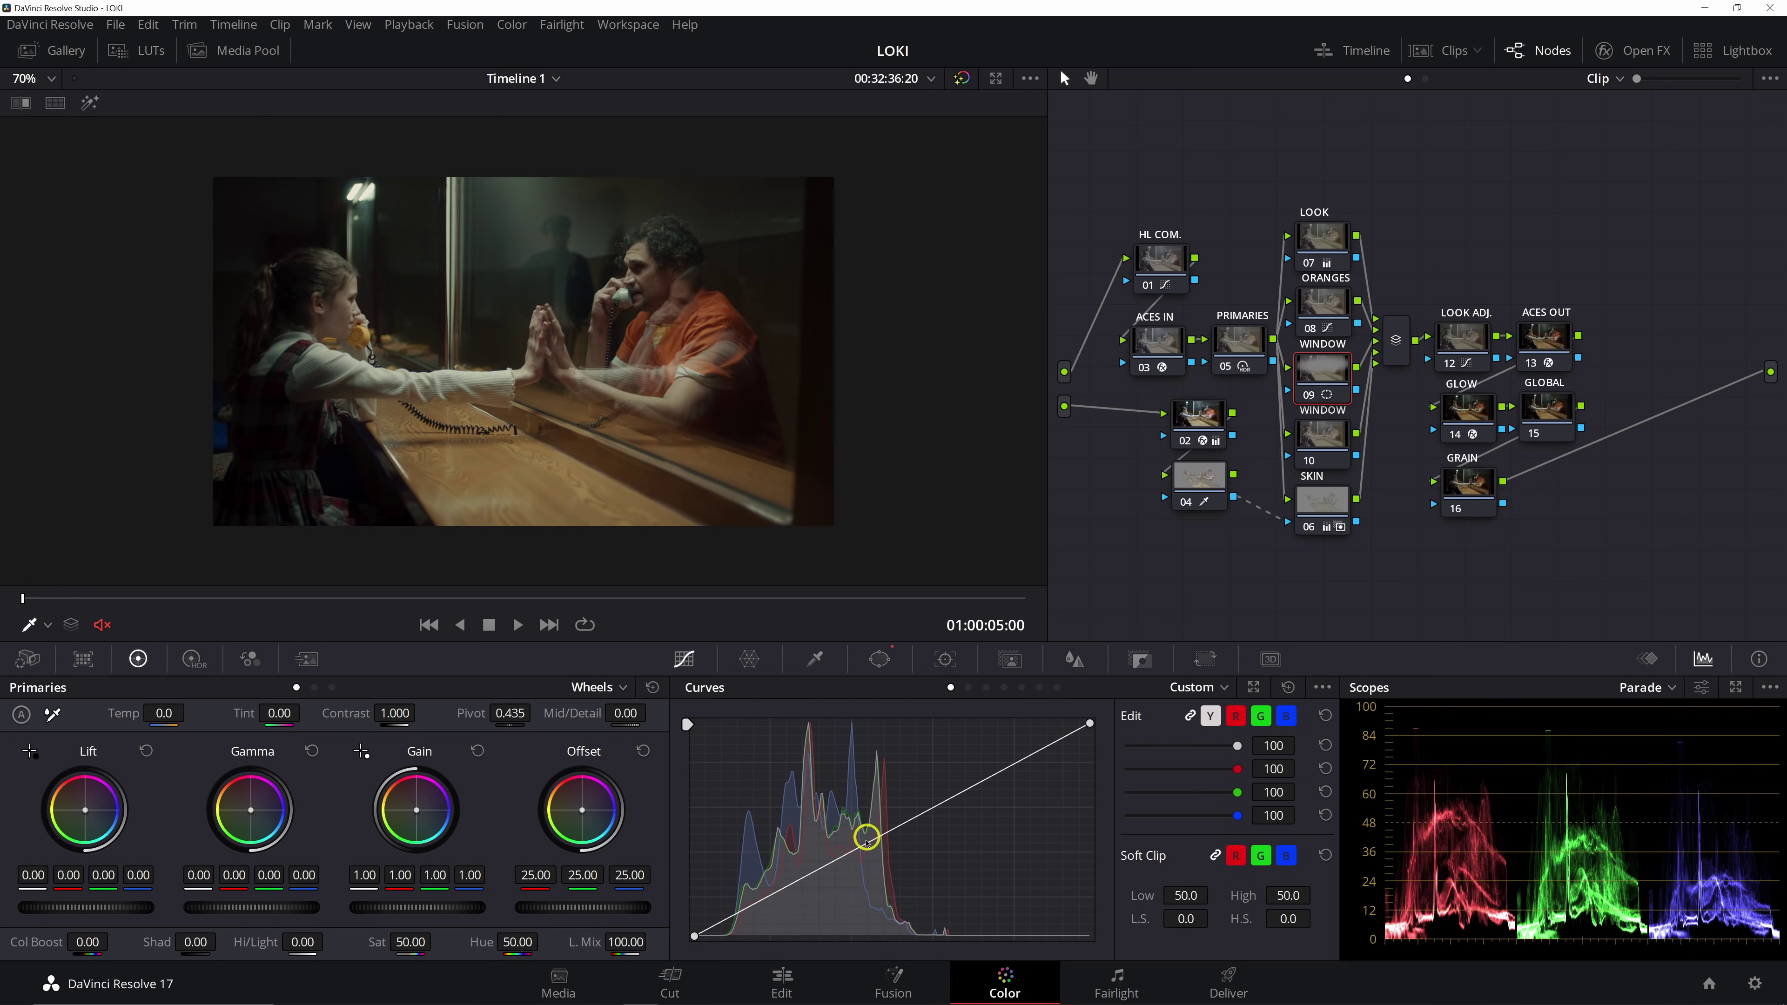
{"action": "left_click_drag", "start_coordinate": [825, 866], "coordinate": [827, 873]}
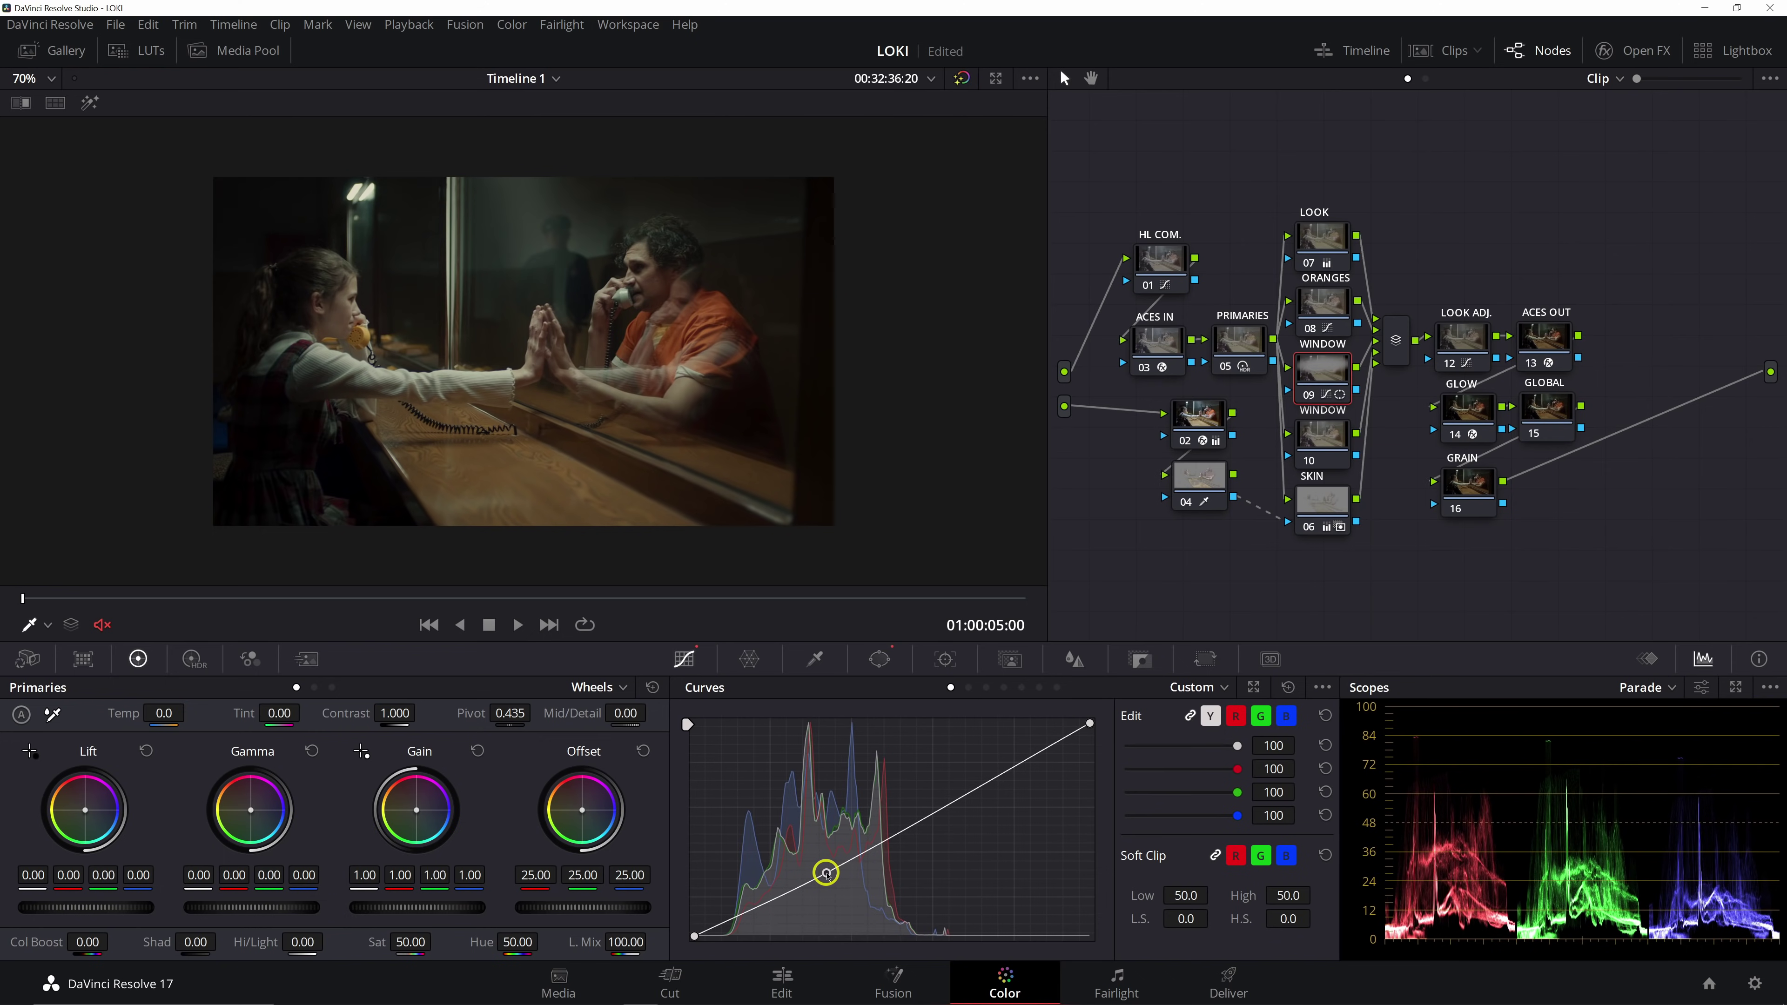
{"action": "key", "text": "ctrl+d"}
{"action": "key", "text": "ctrl+d"}
{"action": "key", "text": "ctrl+d"}
{"action": "key", "text": "ctrl+d"}
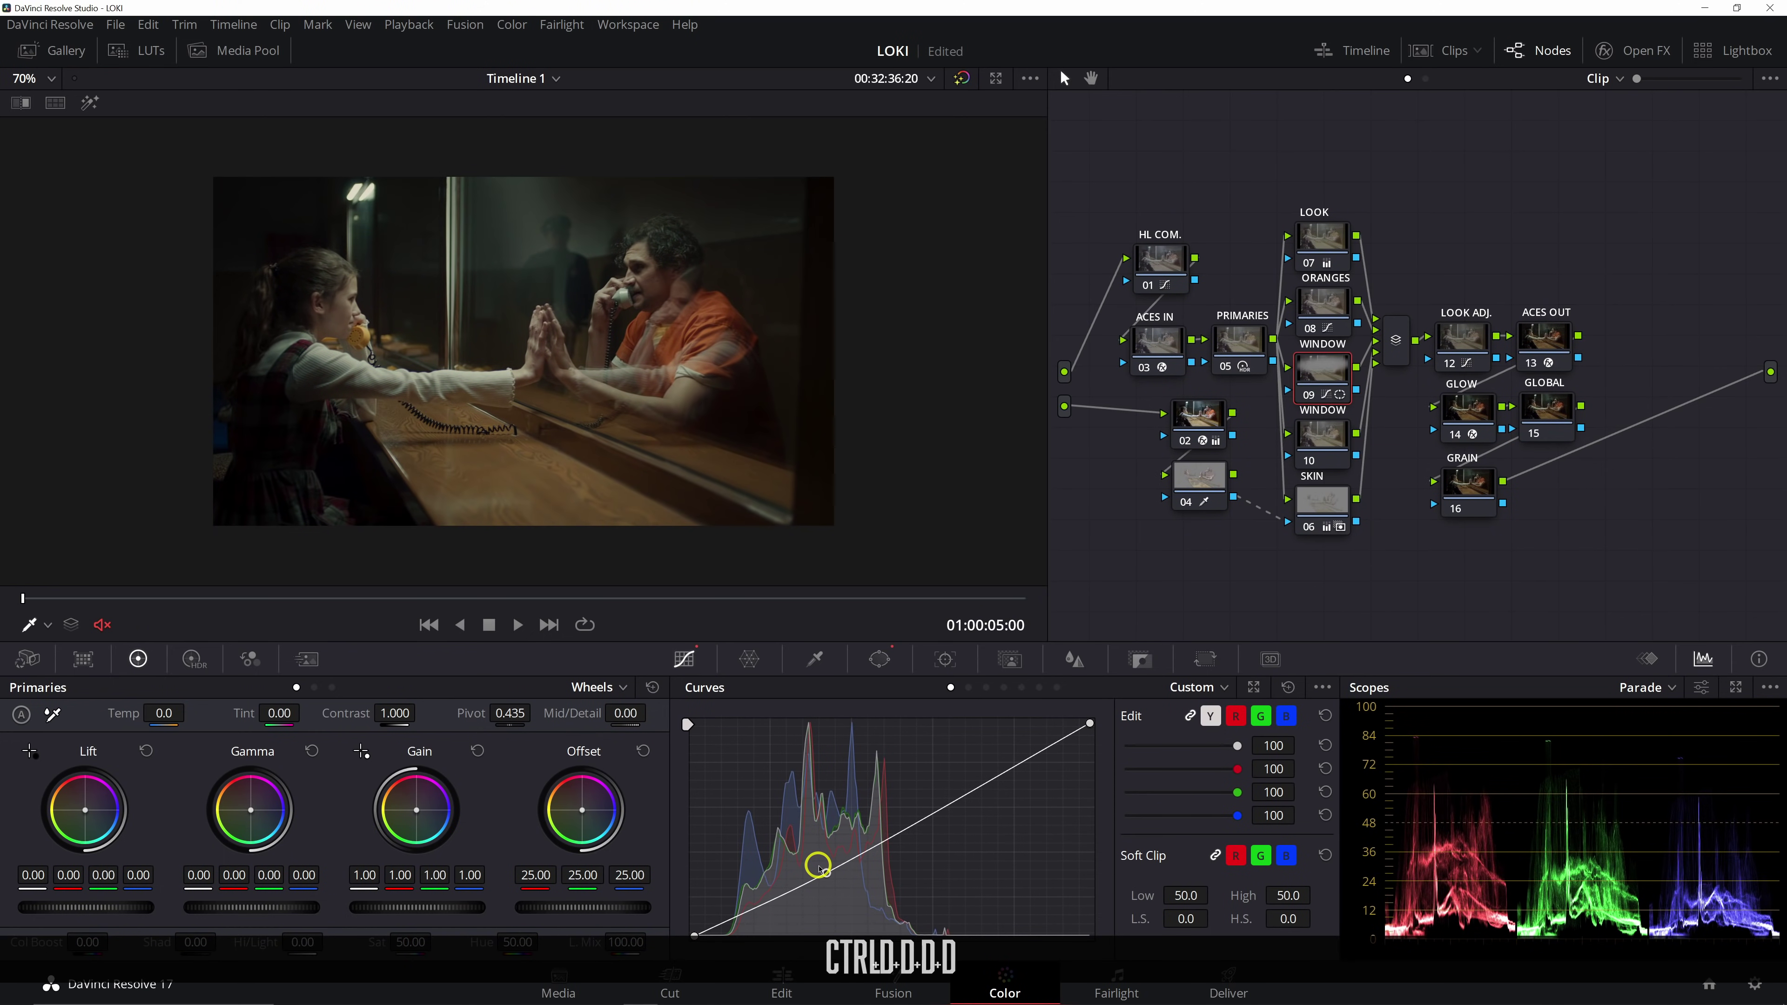
{"action": "key", "text": "ctrl+d"}
{"action": "key", "text": "ctrl+d"}
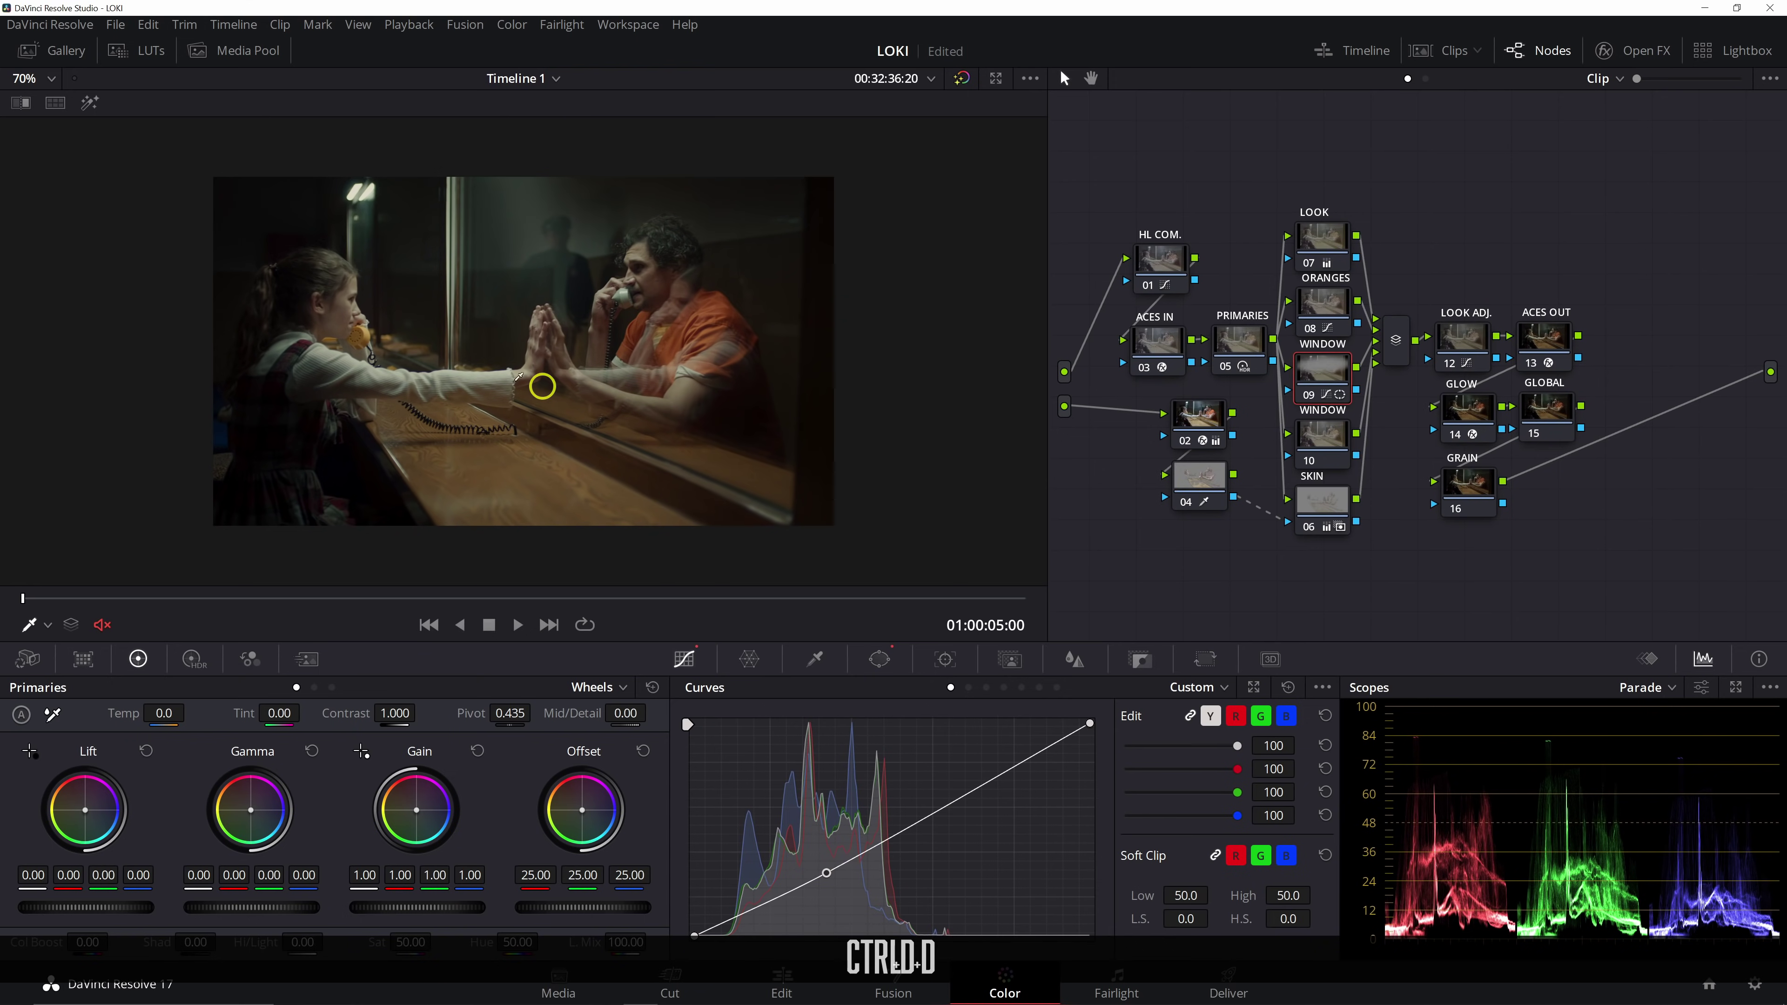
Compare the frame with the reference still in split-screen while toggling WINDOW node 09 off and on
{"action": "left_click", "coordinate": [55, 105]}
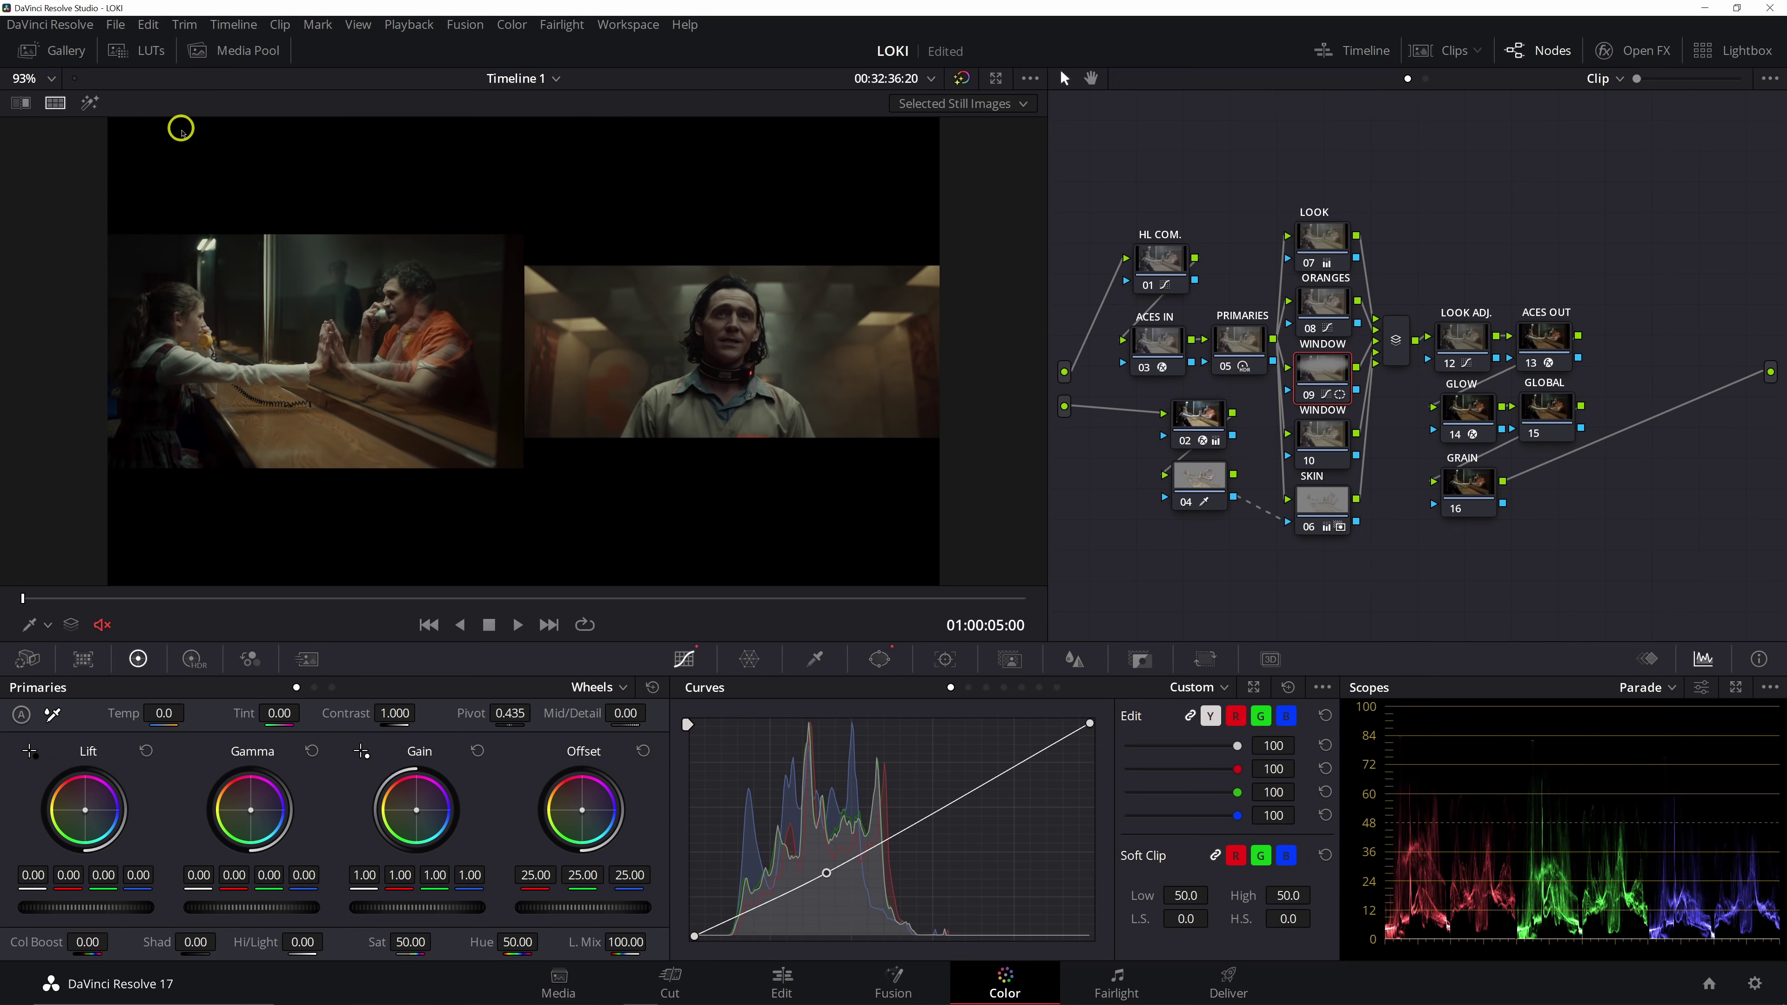
{"action": "key", "text": "ctrl+d"}
{"action": "key", "text": "ctrl+d"}
{"action": "key", "text": "ctrl+d"}
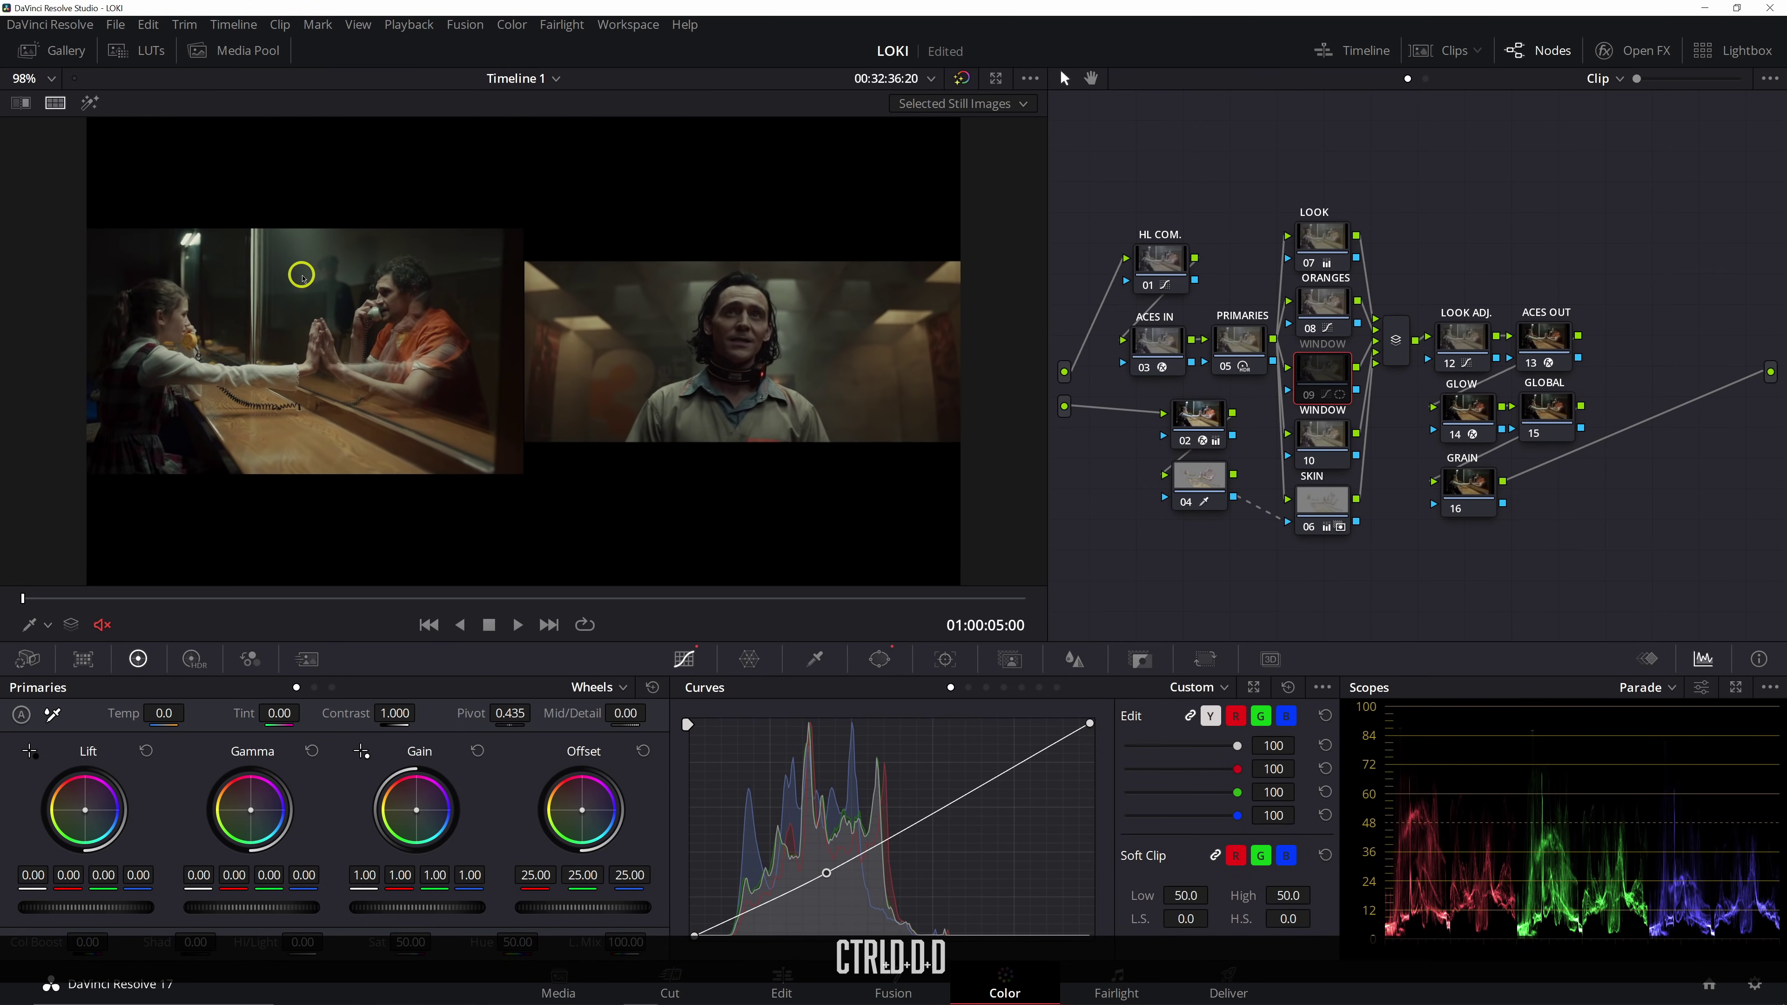
{"action": "scroll", "coordinate": [293, 280], "scroll_direction": "up", "scroll_amount": 2}
{"action": "scroll", "coordinate": [291, 274], "scroll_direction": "down", "scroll_amount": 1}
{"action": "key", "text": "ctrl+d"}
{"action": "key", "text": "ctrl+d"}
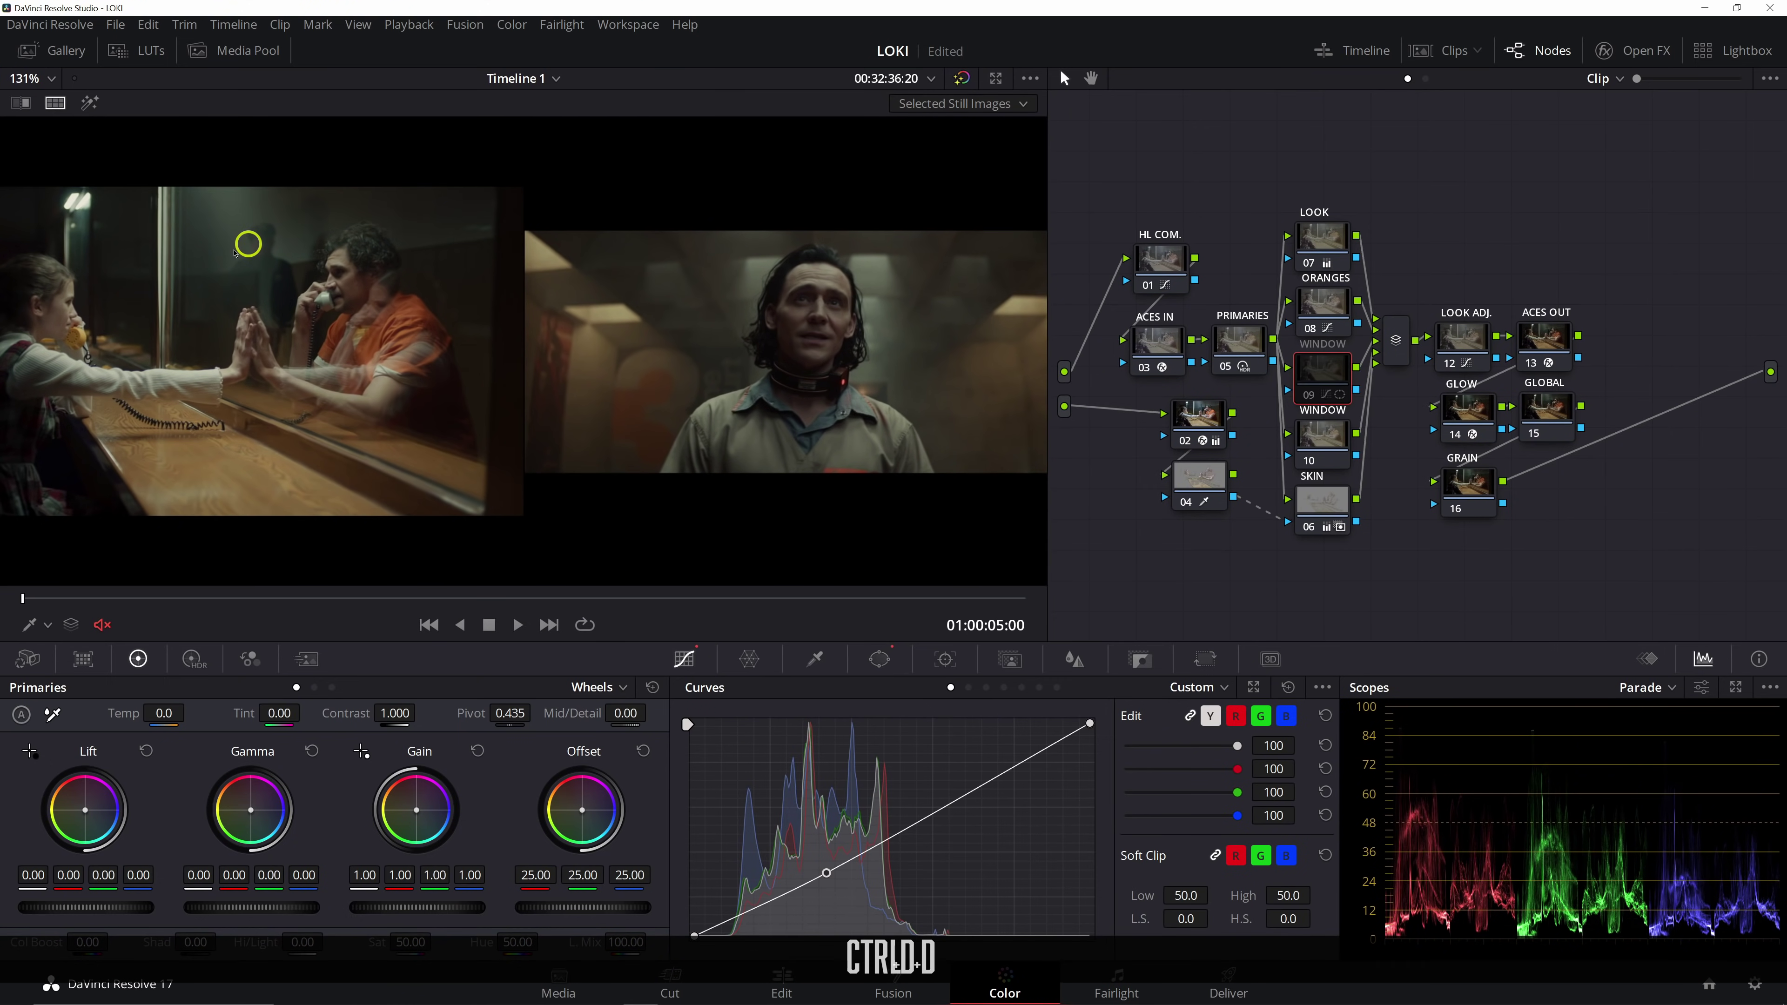
{"action": "key", "text": "ctrl+d"}
{"action": "key", "text": "ctrl+d"}
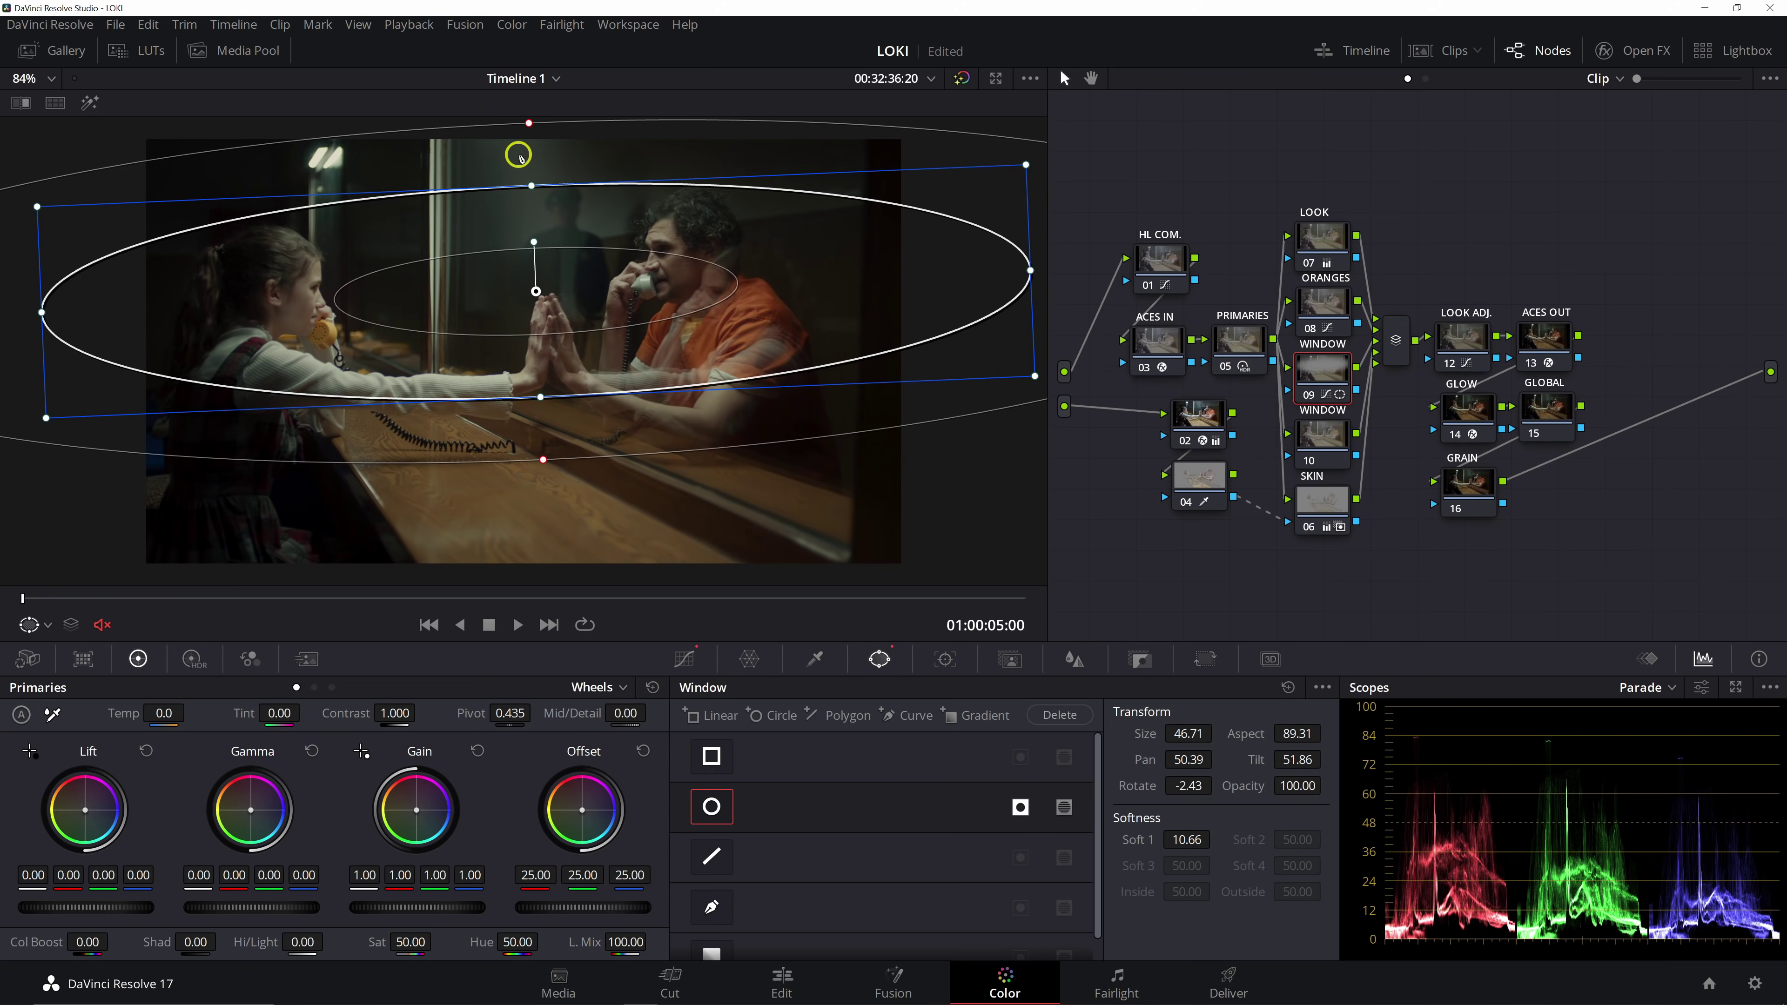
Add a second circle window to node 09, widened over the back wall with softness about 8.6, in mask mode, and check its matte
{"action": "left_click", "coordinate": [773, 715]}
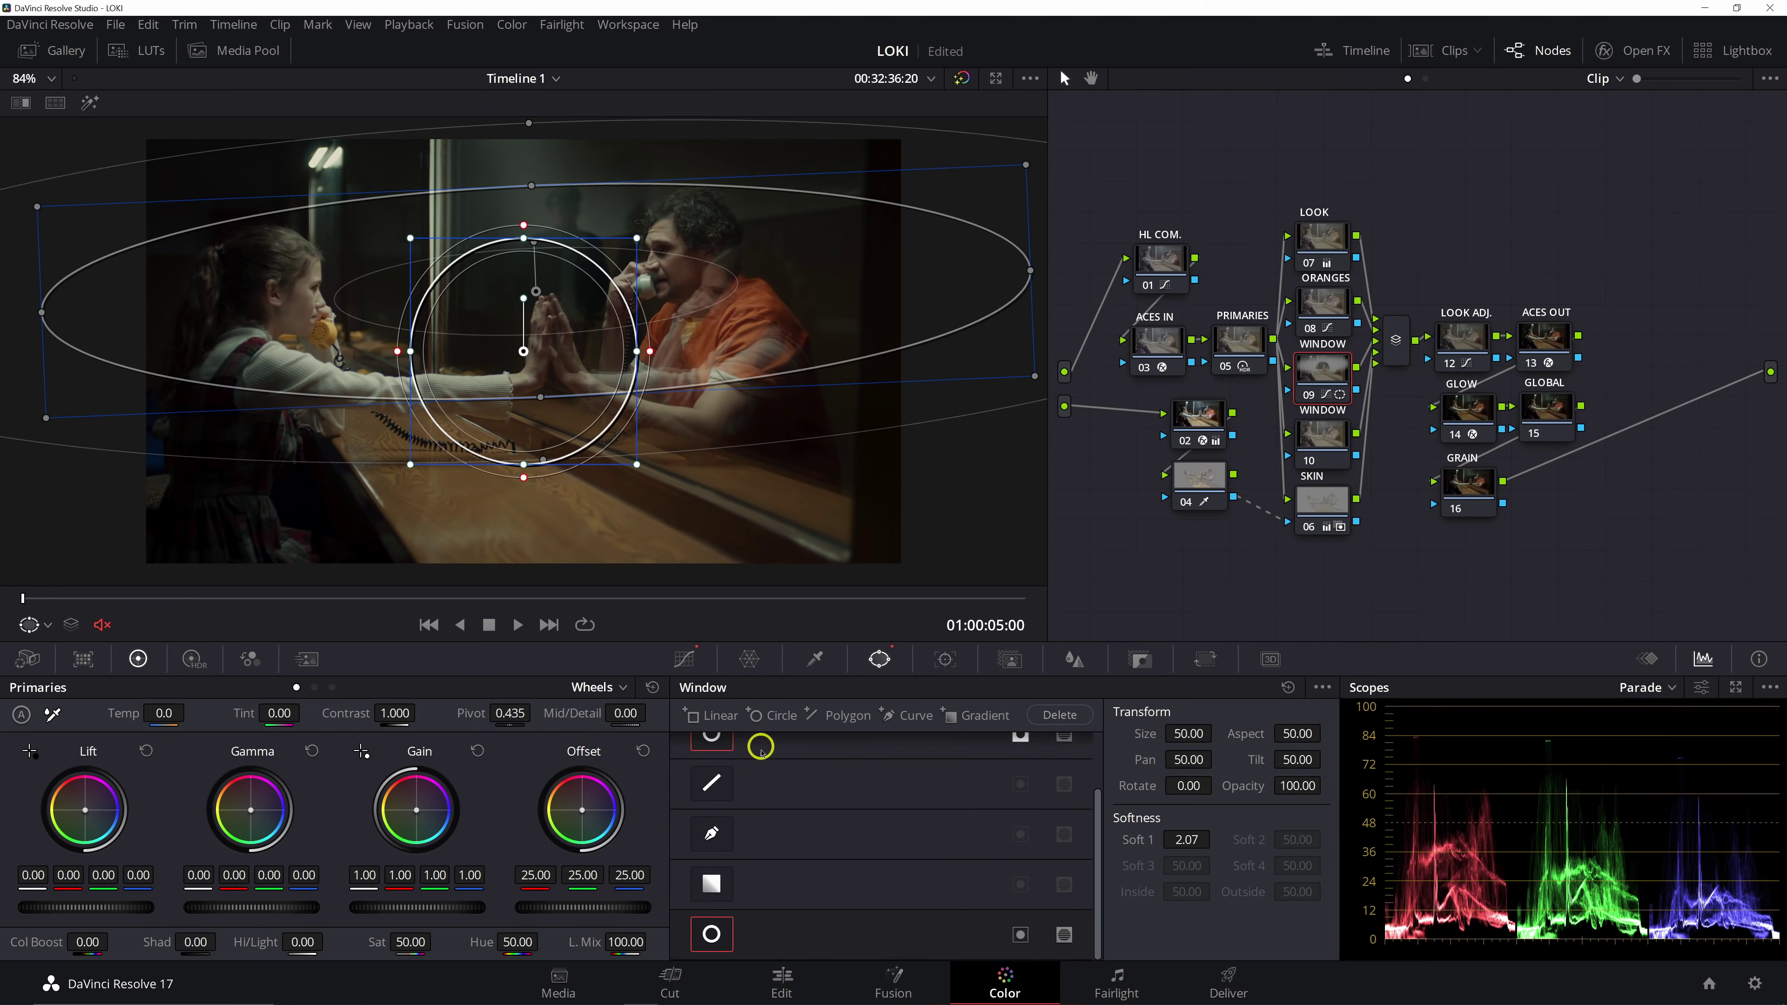
{"action": "left_click_drag", "start_coordinate": [521, 397], "coordinate": [380, 212]}
{"action": "left_click_drag", "start_coordinate": [485, 180], "coordinate": [738, 185]}
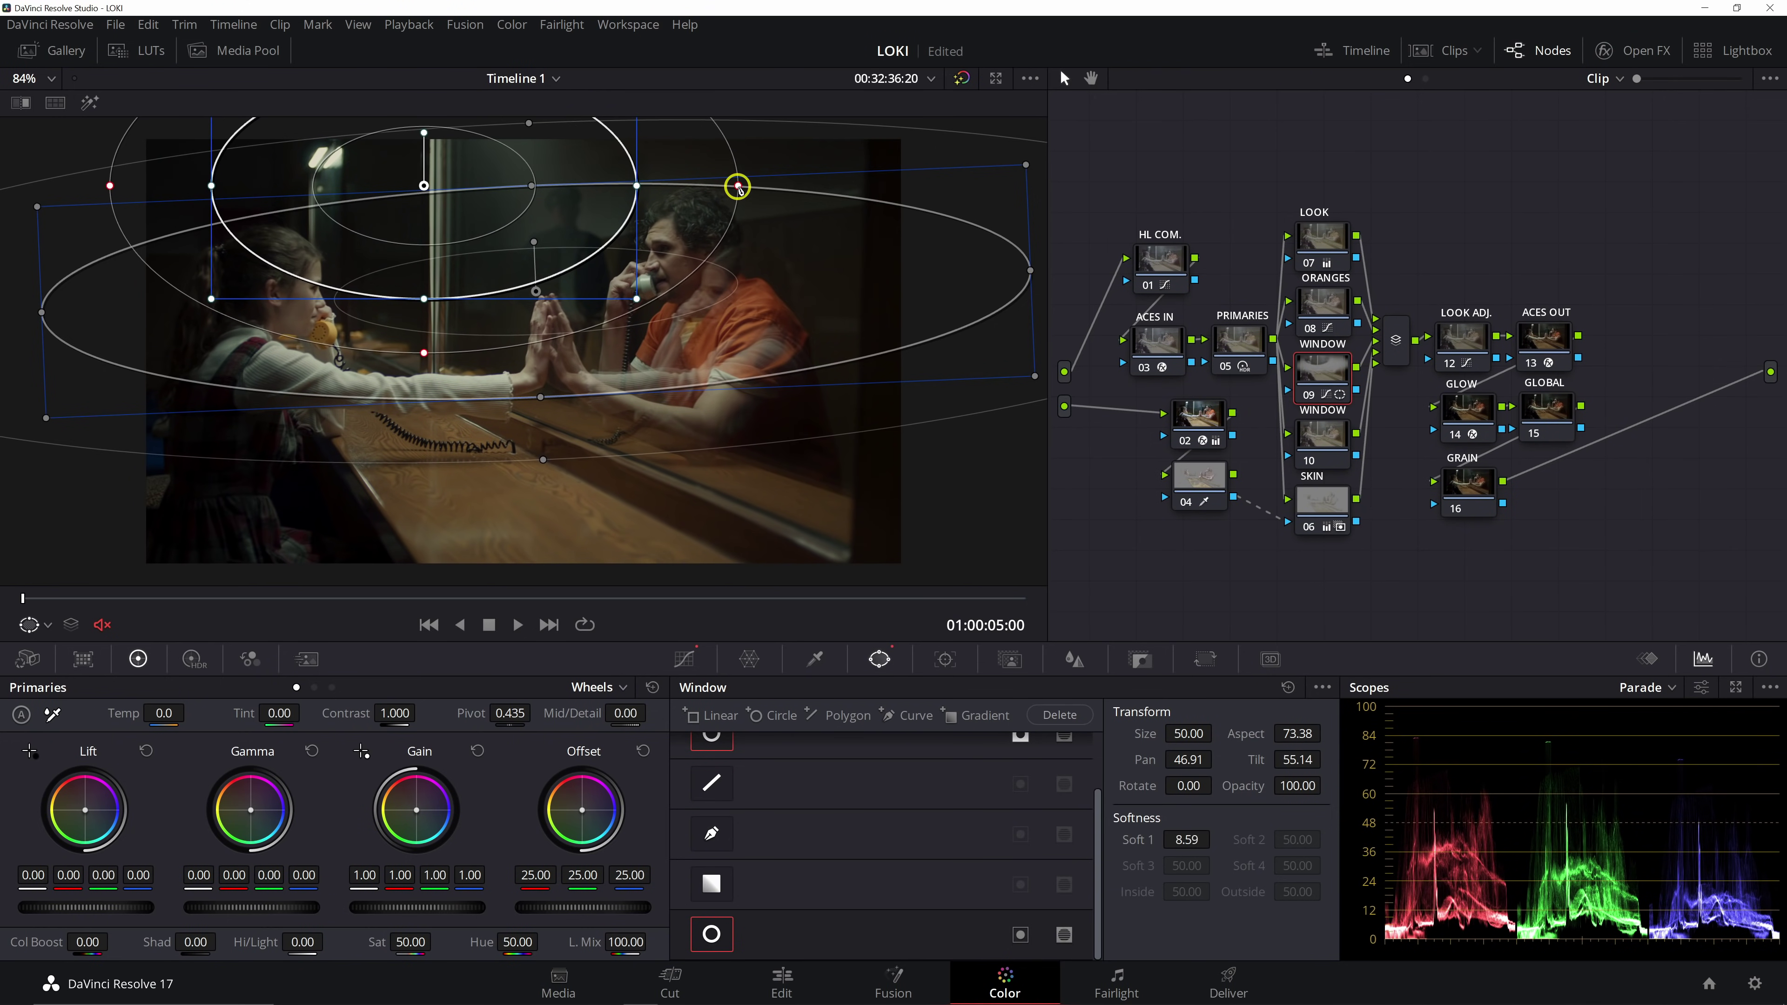
{"action": "key", "text": "shift+h"}
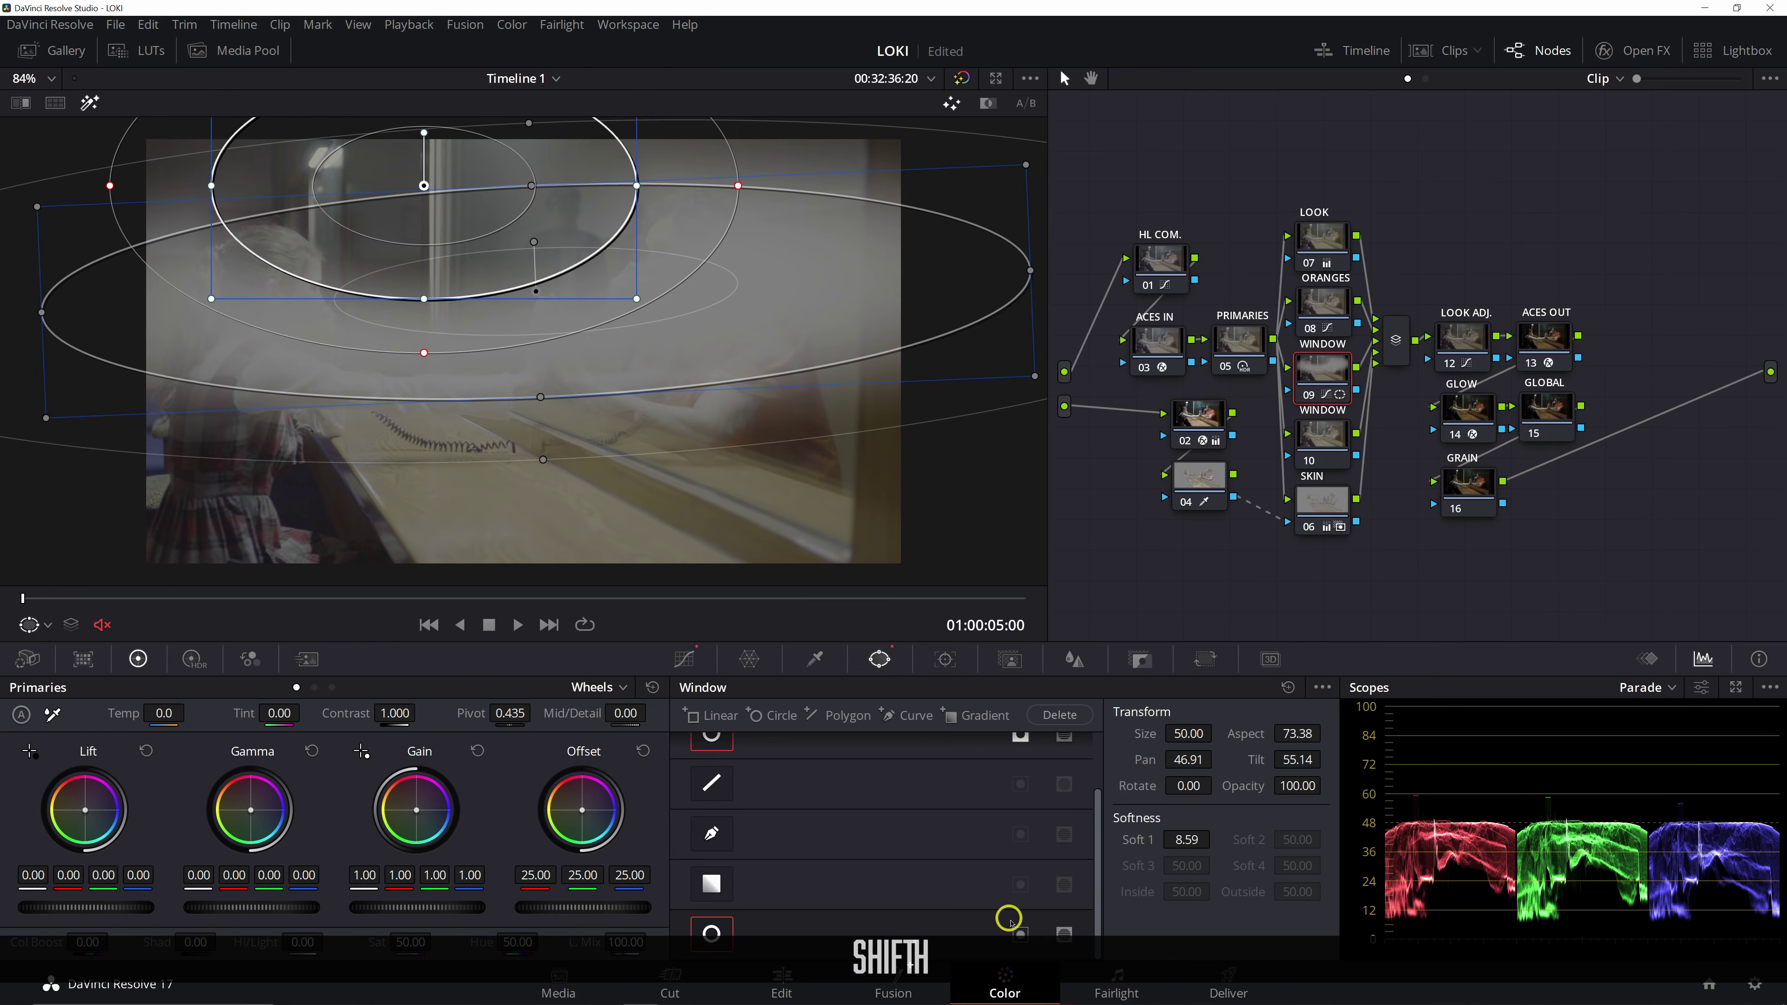
{"action": "left_click", "coordinate": [1062, 932]}
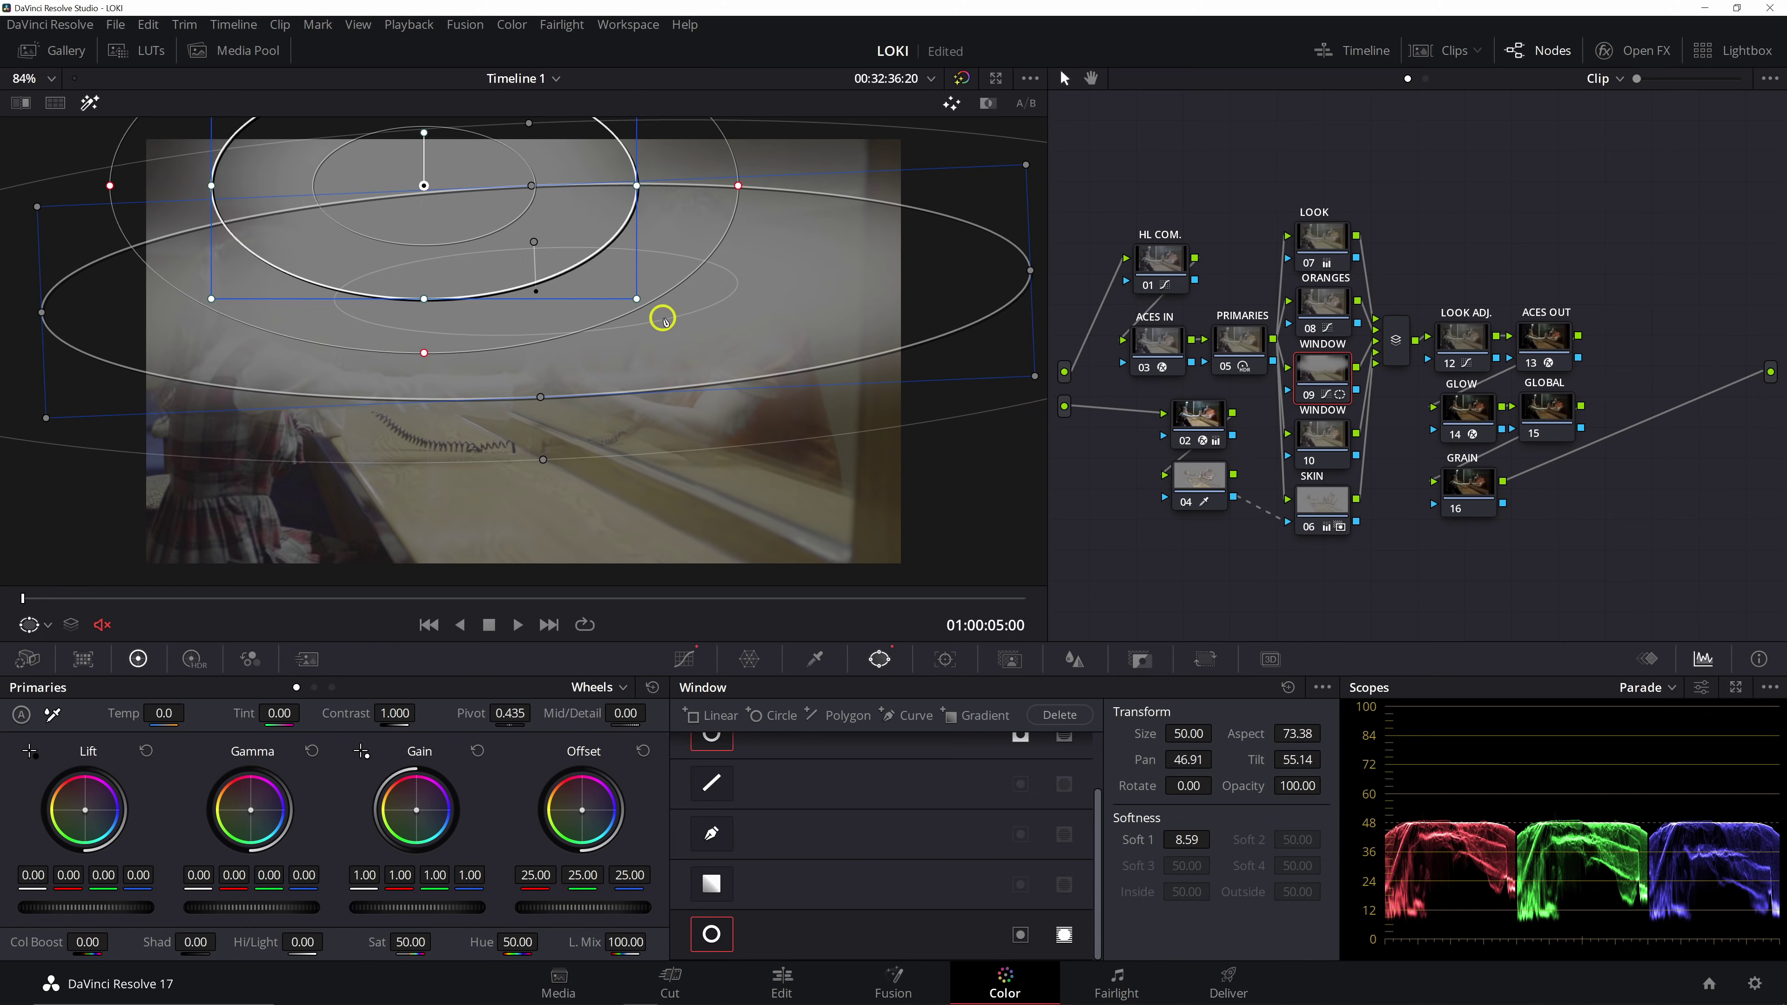
{"action": "left_click", "coordinate": [91, 104]}
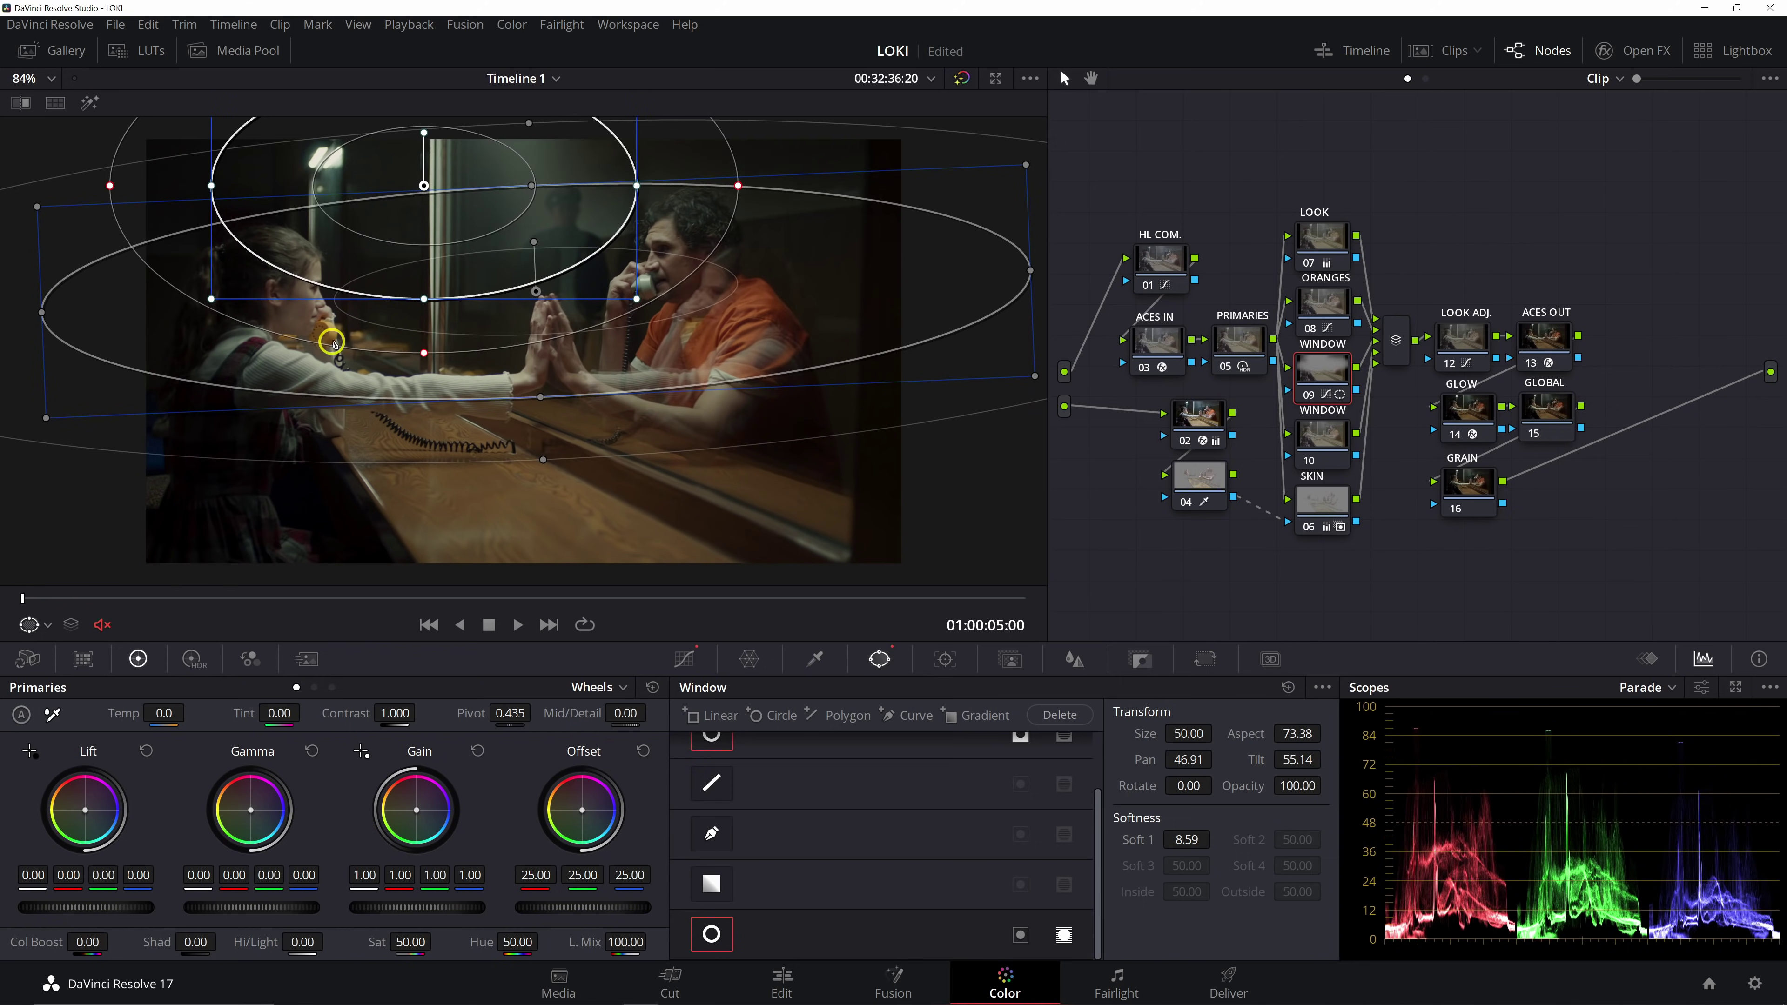
Toggle the second circle window on node 09 off and on to judge its effect on the back wall
{"action": "left_click", "coordinate": [723, 930]}
{"action": "left_click", "coordinate": [723, 929]}
{"action": "left_click", "coordinate": [725, 931]}
{"action": "left_click", "coordinate": [723, 929]}
{"action": "left_click", "coordinate": [722, 928]}
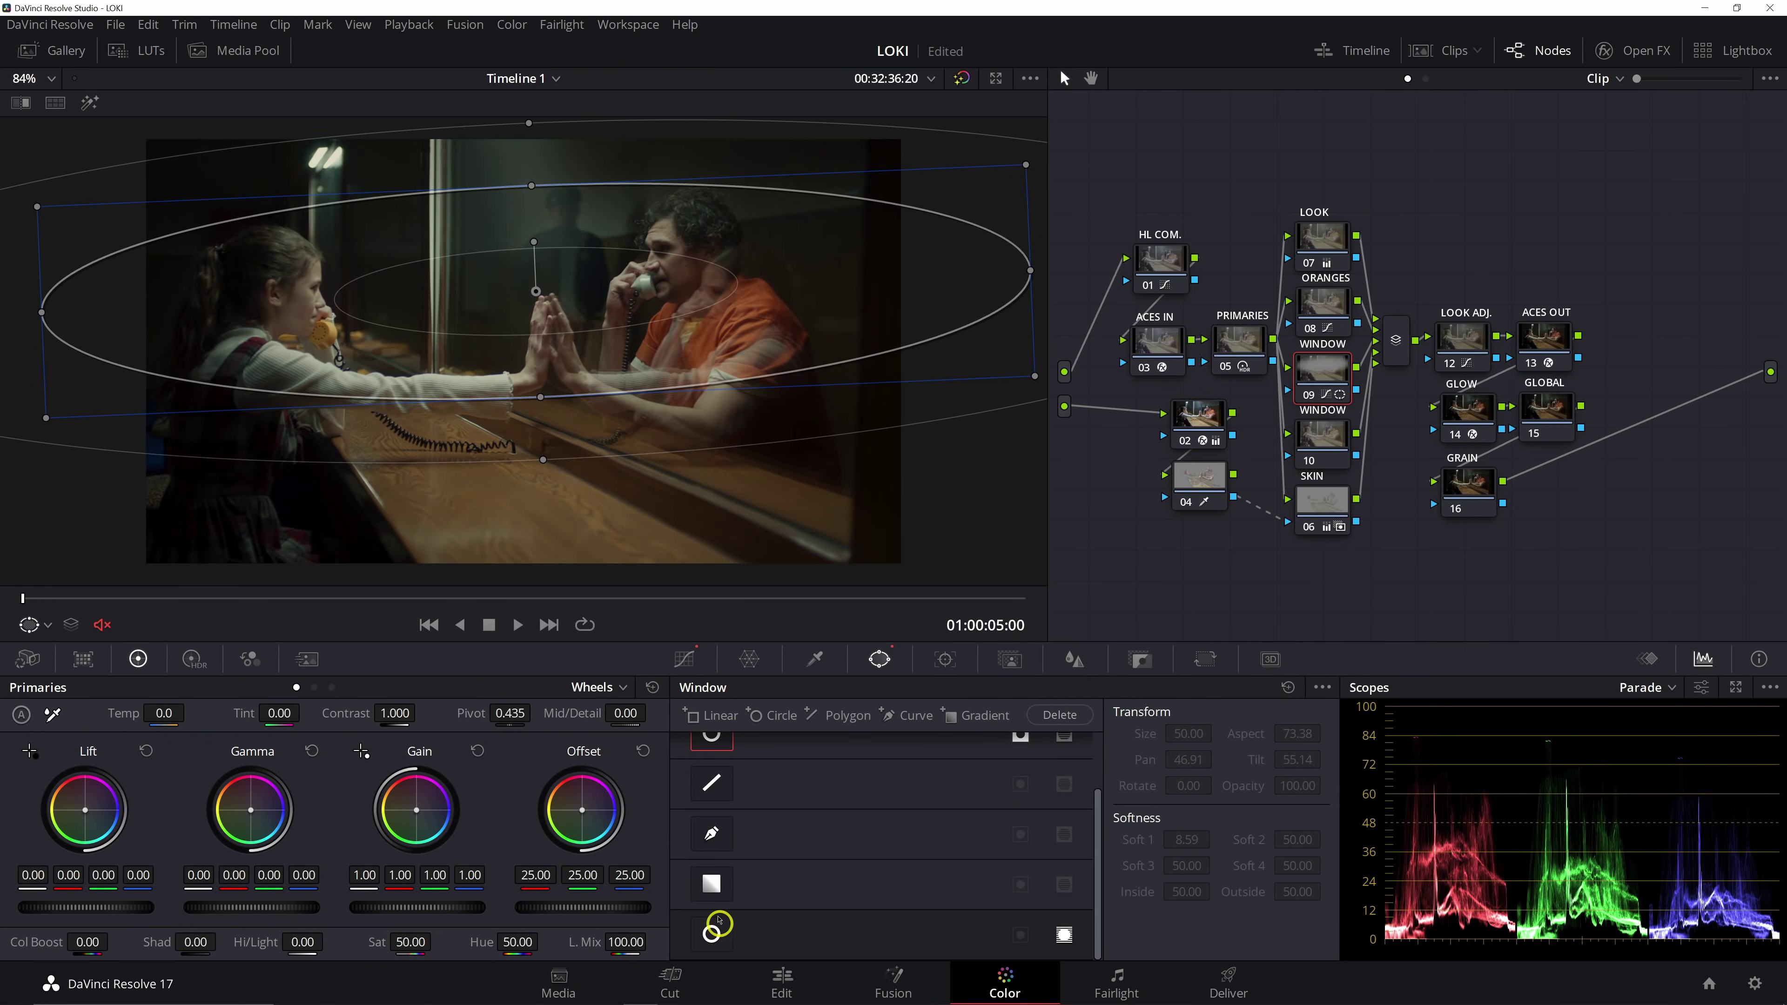
{"action": "left_click", "coordinate": [711, 930]}
{"action": "left_click", "coordinate": [711, 931]}
{"action": "left_click", "coordinate": [710, 930]}
Add a gradient window to WINDOW node 10, rising from the table's lower edge, rotated about 178.2 with softness about 4.5
{"action": "left_click", "coordinate": [1320, 437]}
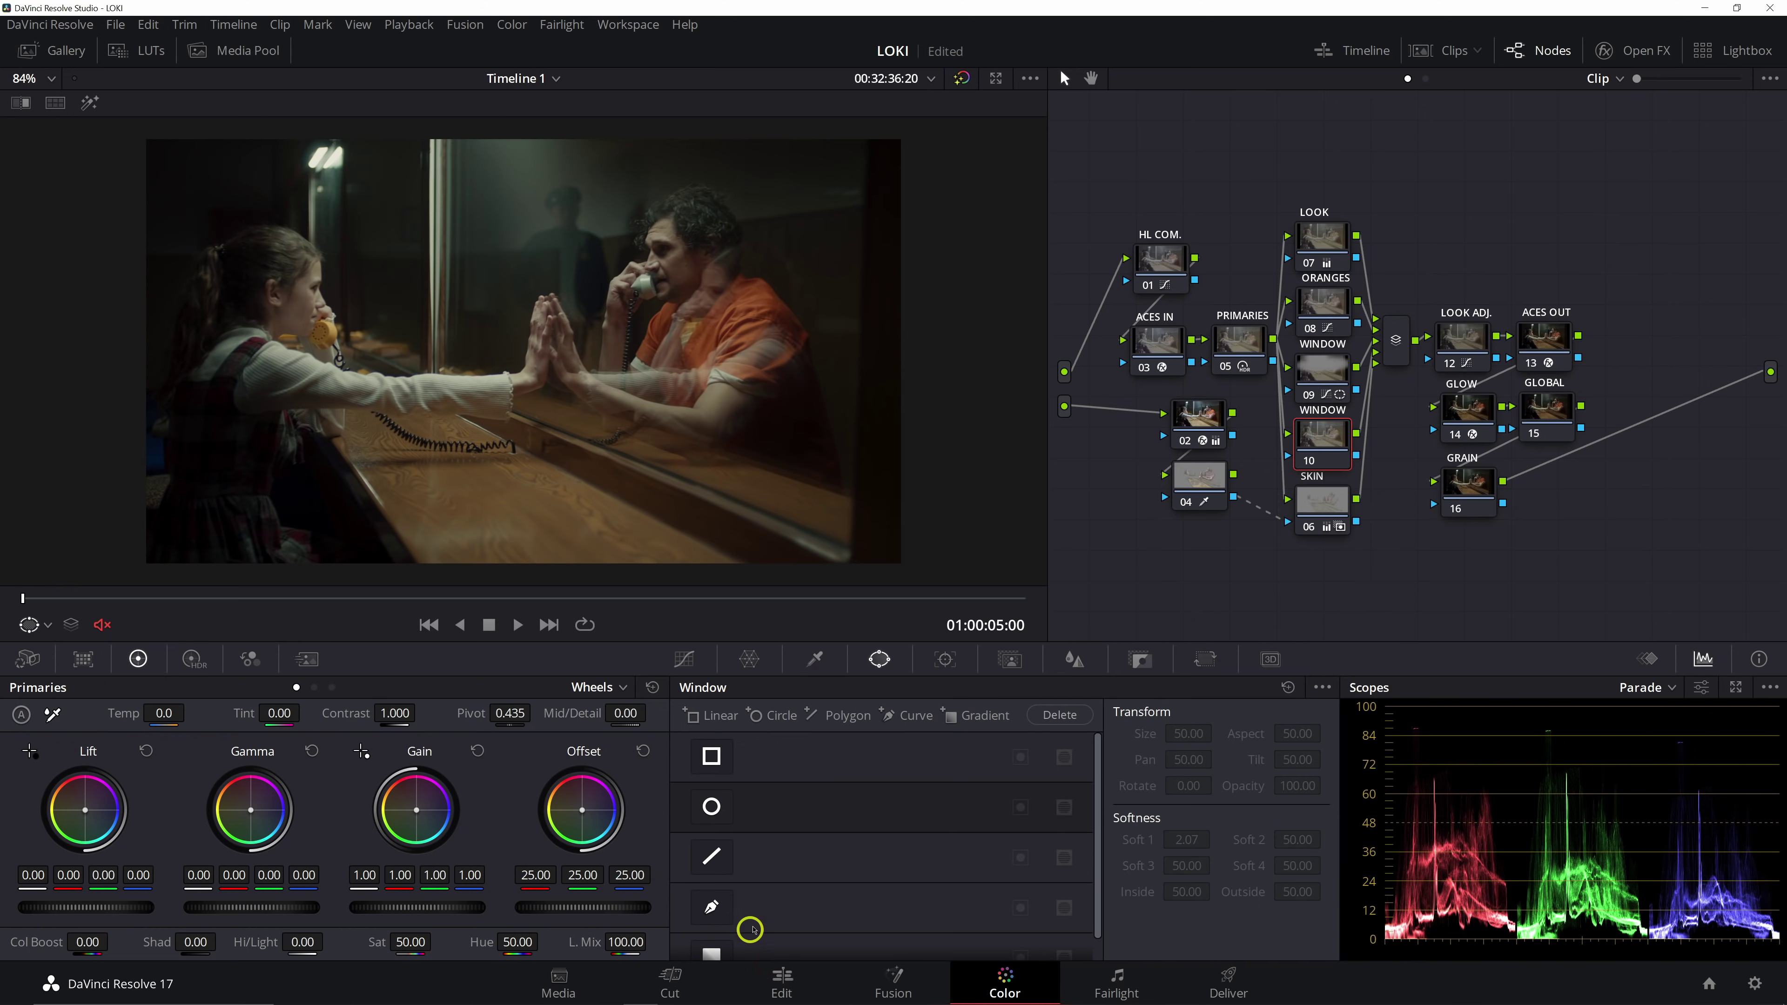
{"action": "scroll", "coordinate": [731, 932], "scroll_direction": "down", "scroll_amount": 1}
{"action": "left_click", "coordinate": [715, 933]}
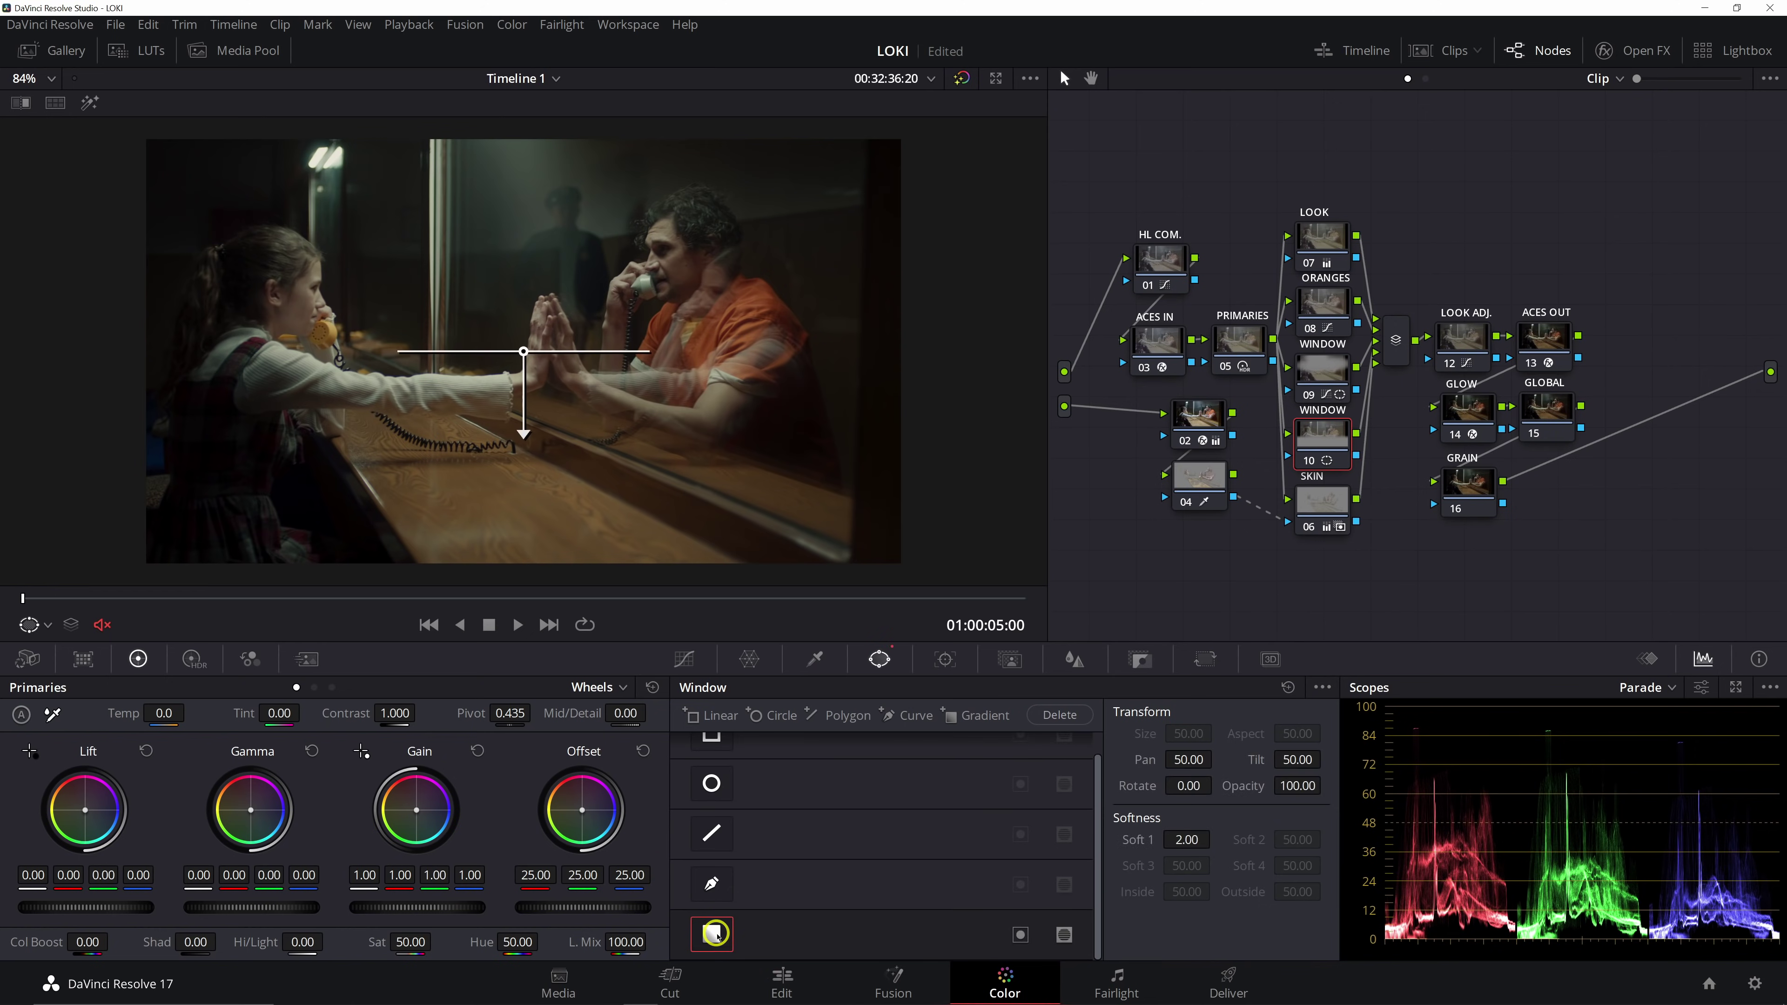
{"action": "left_click_drag", "start_coordinate": [524, 350], "coordinate": [524, 519]}
{"action": "left_click_drag", "start_coordinate": [520, 389], "coordinate": [522, 346]}
{"action": "left_click_drag", "start_coordinate": [529, 519], "coordinate": [530, 539]}
{"action": "key", "text": "shift+h"}
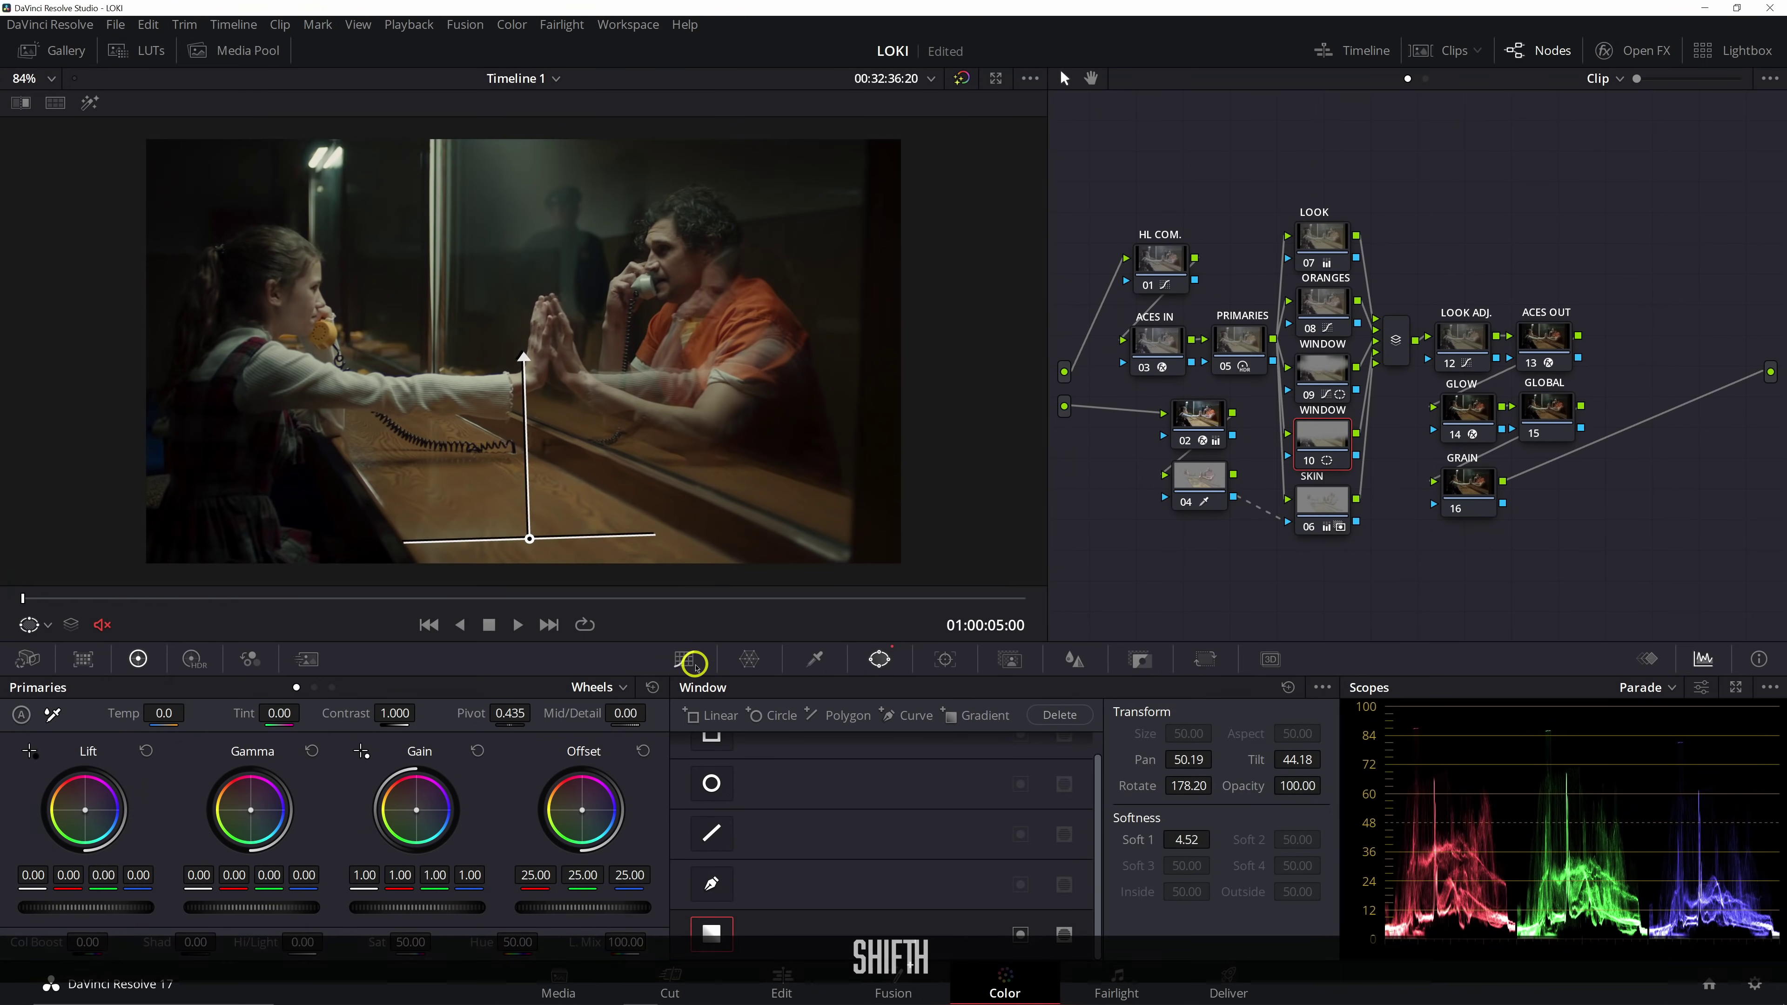
Pull down the shadows on node 10's curve to darken the table area, and compare with the node off and on
{"action": "left_click", "coordinate": [691, 662]}
{"action": "left_click_drag", "start_coordinate": [848, 857], "coordinate": [754, 915]}
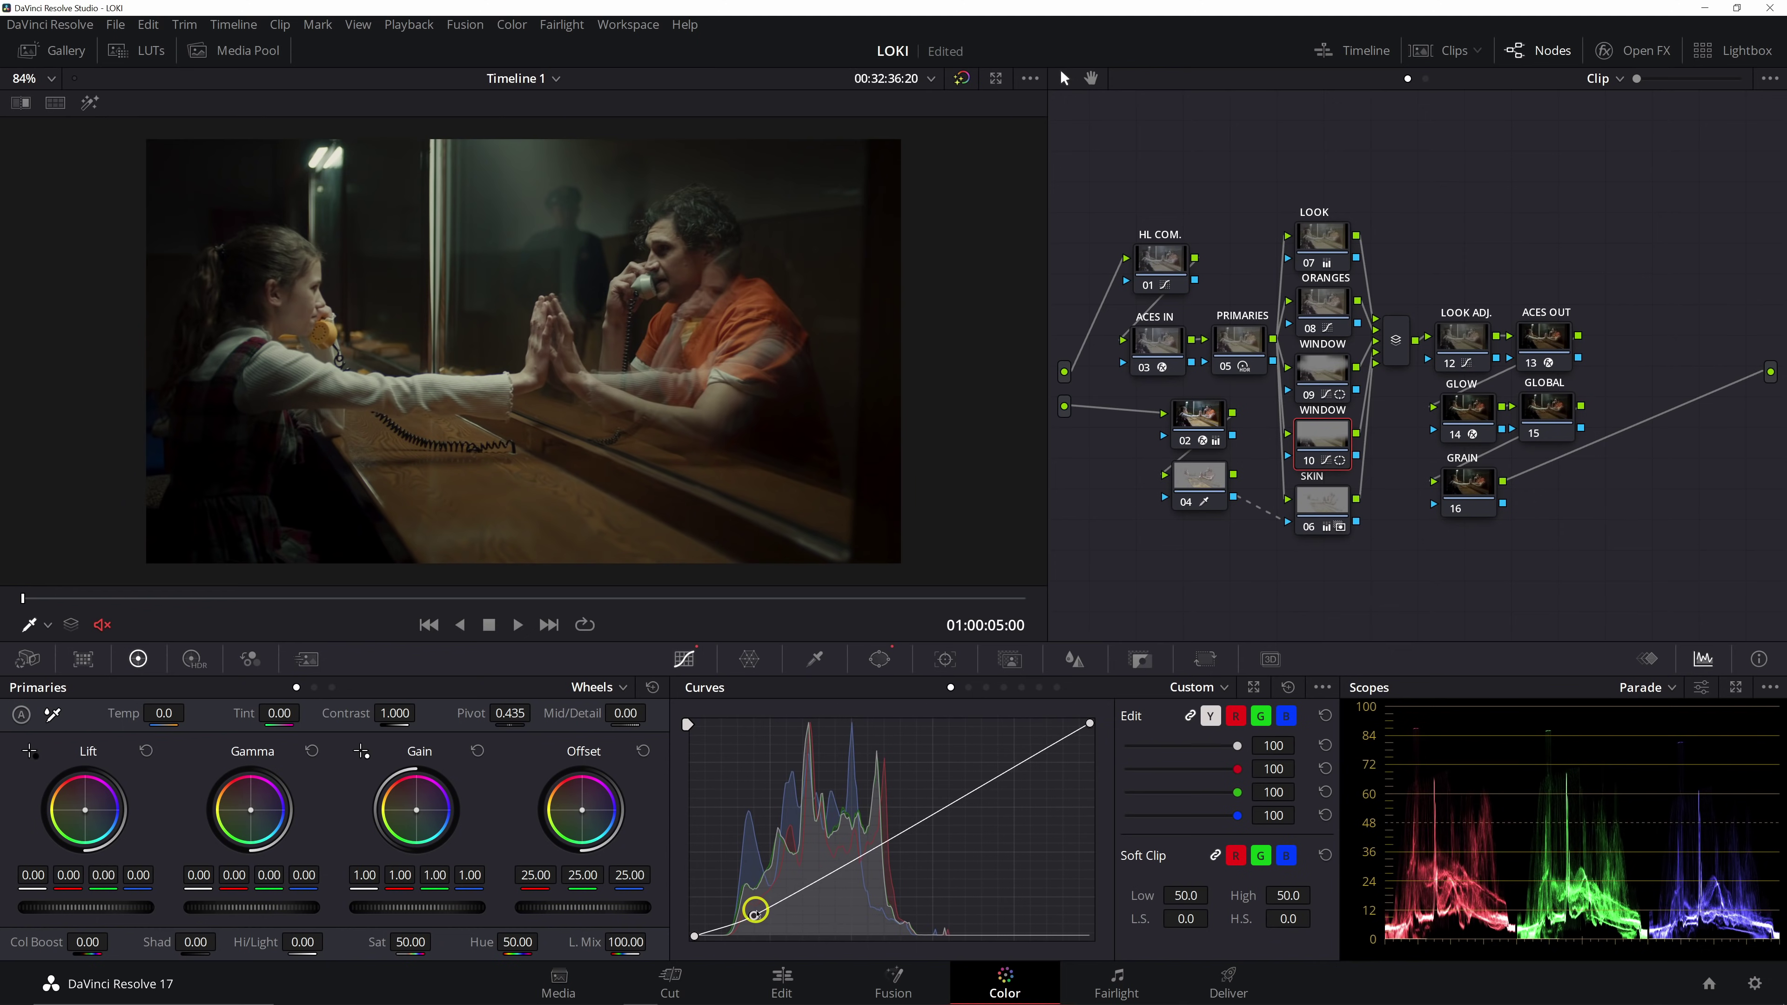
{"action": "key", "text": "ctrl+d"}
{"action": "key", "text": "ctrl+d"}
{"action": "key", "text": "ctrl+d"}
{"action": "key", "text": "ctrl+d"}
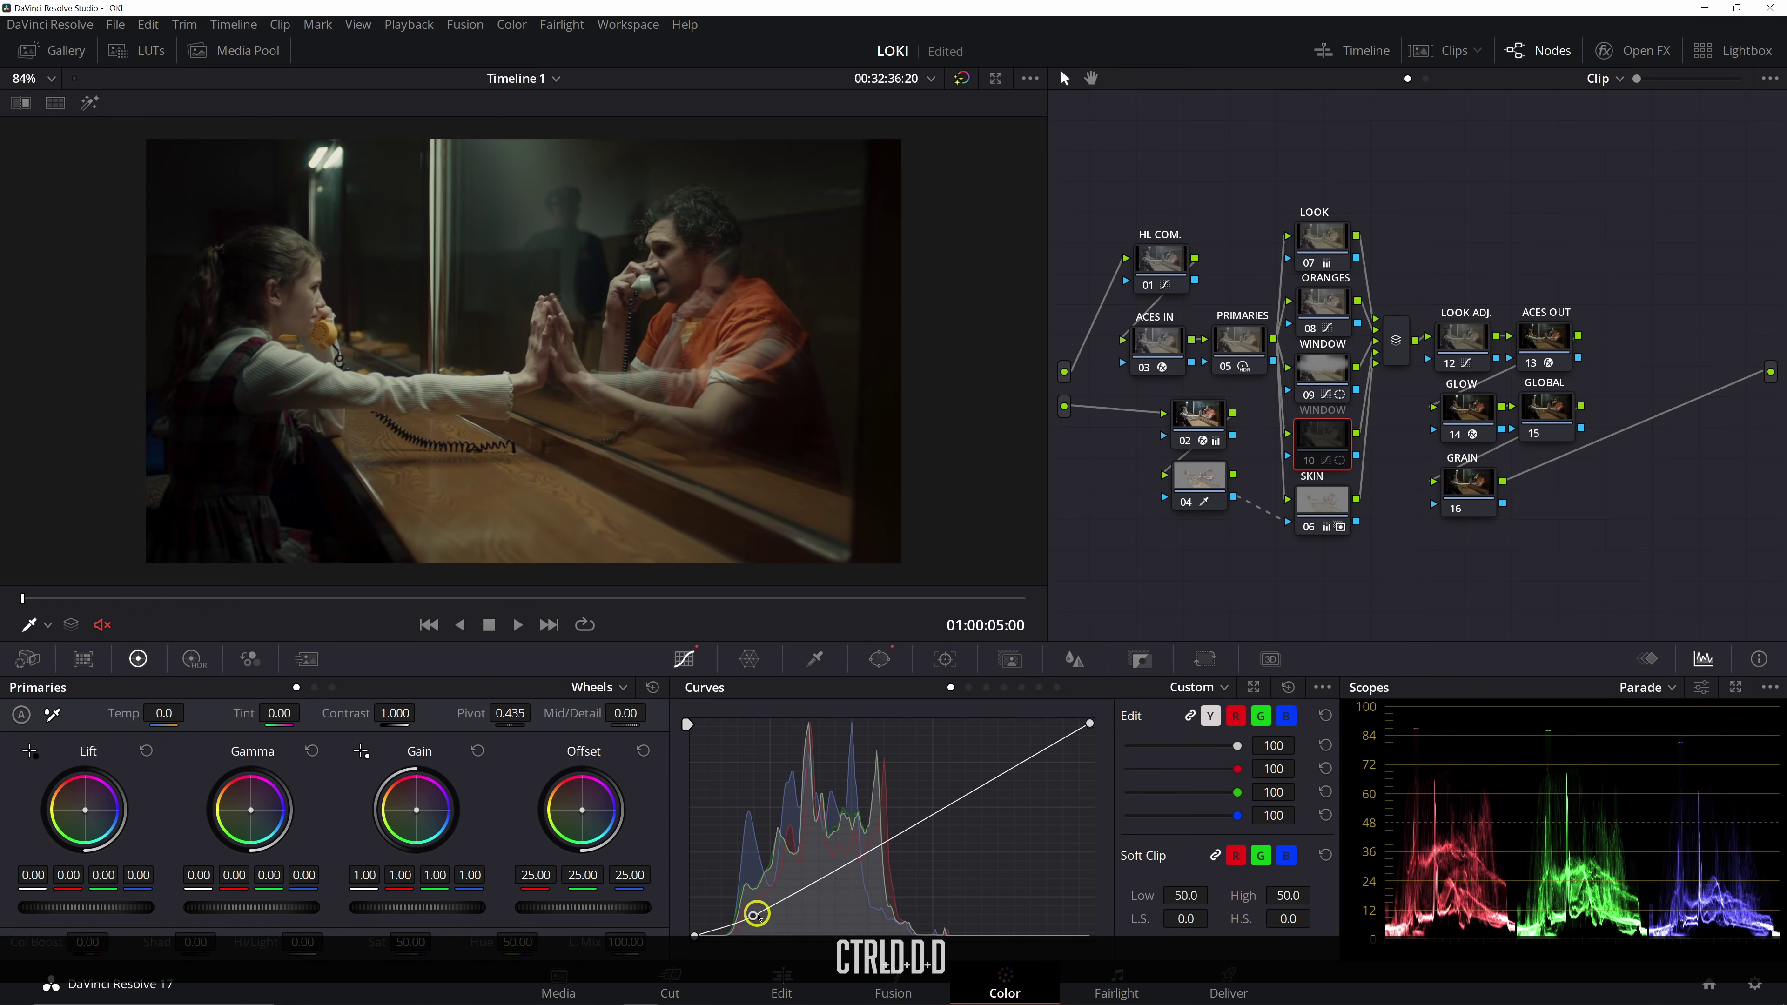
{"action": "key", "text": "ctrl+d"}
{"action": "key", "text": "ctrl+d"}
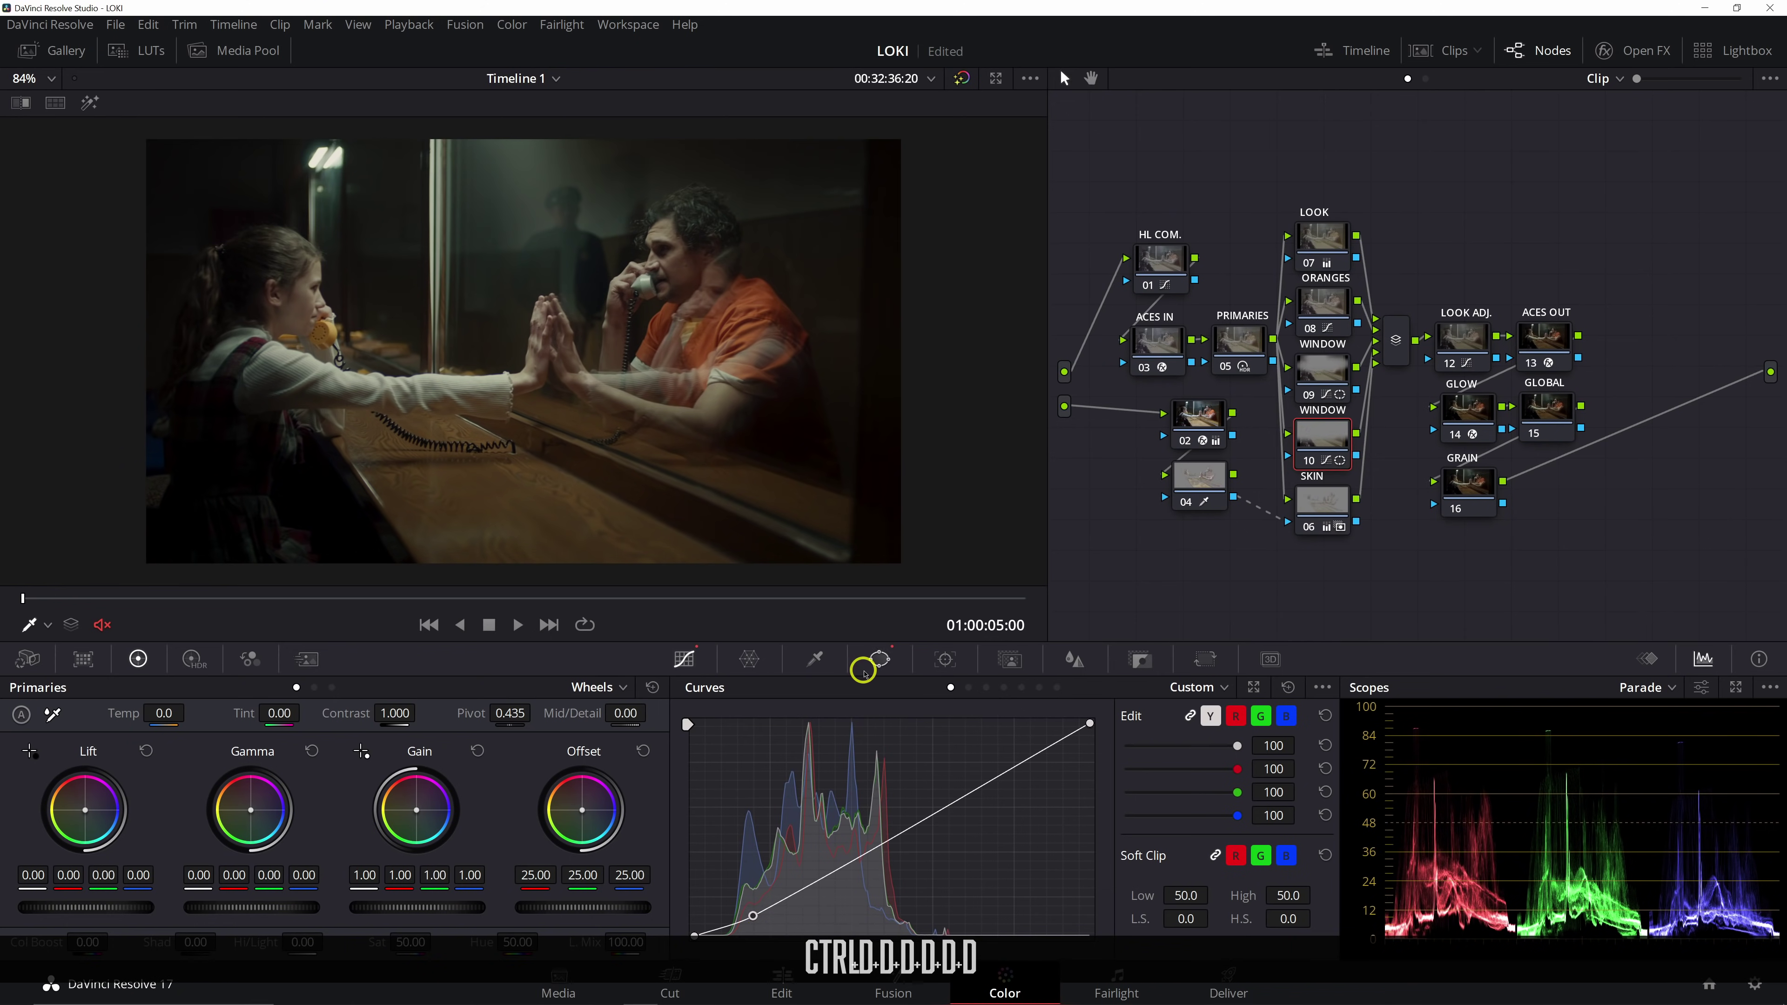
Lower node 10's gradient window to pan 50.39 and tilt 42.85, and compare with the node off and on
{"action": "left_click", "coordinate": [879, 657]}
{"action": "left_click_drag", "start_coordinate": [532, 540], "coordinate": [540, 589]}
{"action": "key", "text": "ctrl+d"}
{"action": "key", "text": "ctrl+d"}
{"action": "key", "text": "ctrl+d"}
{"action": "key", "text": "ctrl+d"}
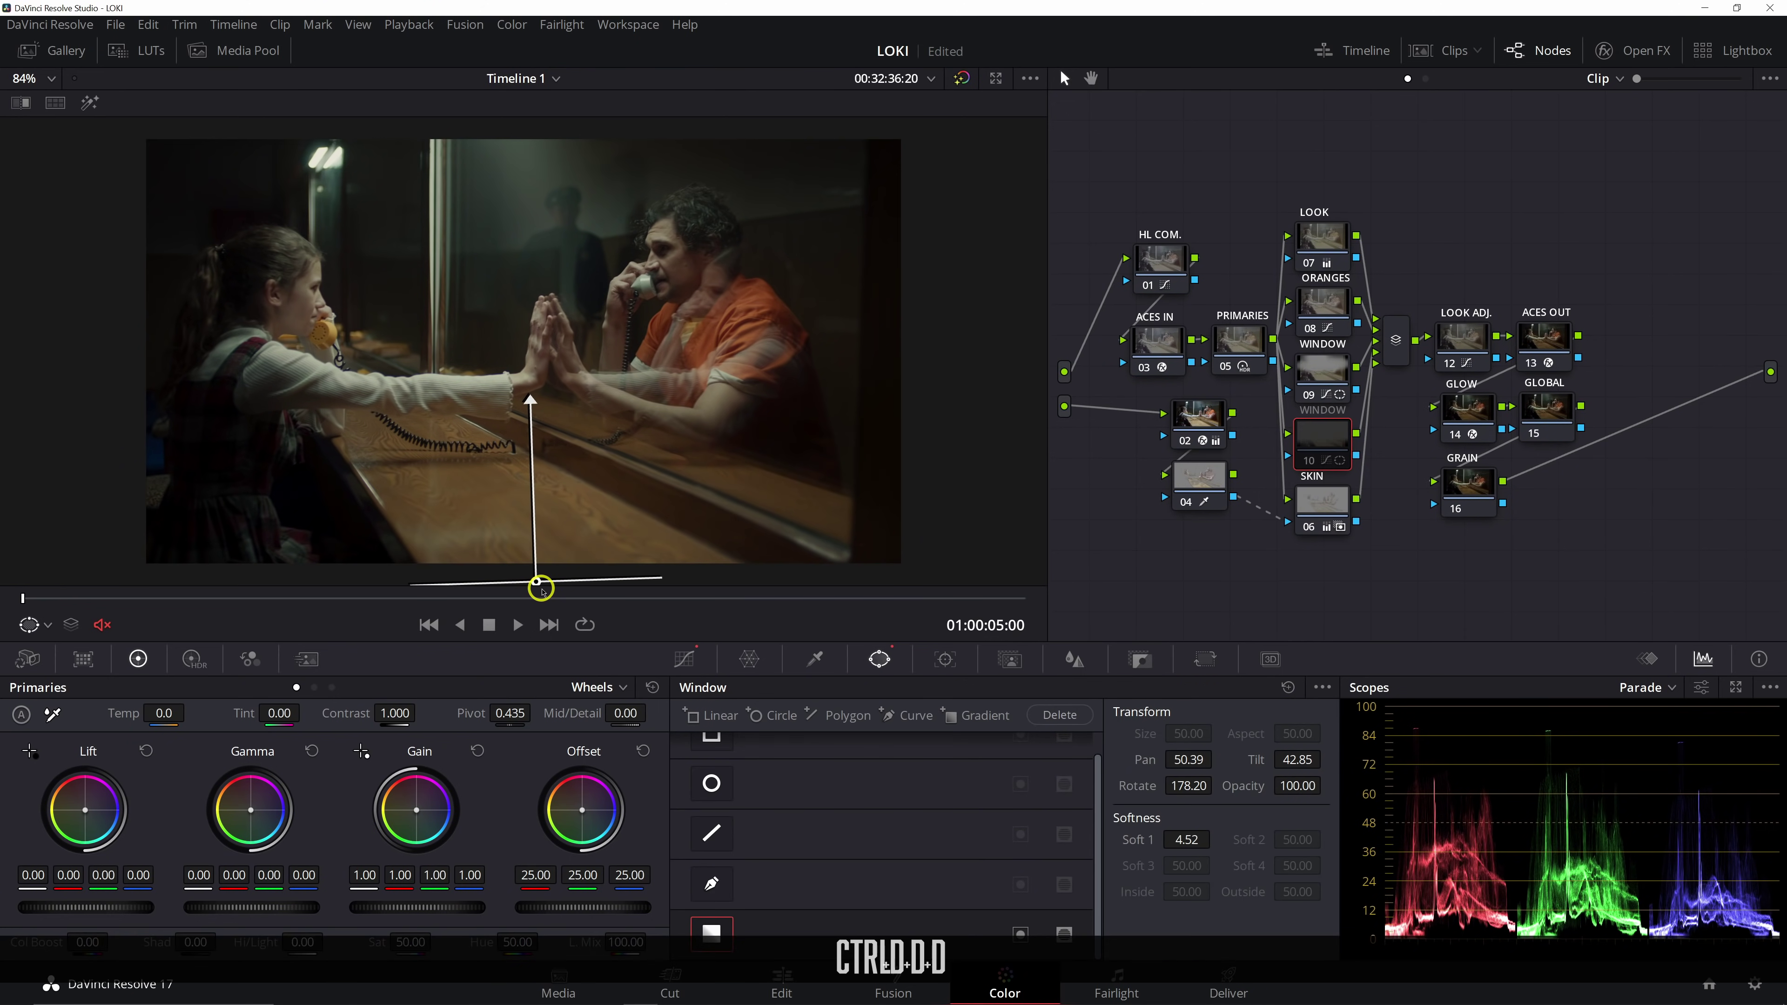
{"action": "key", "text": "ctrl+d"}
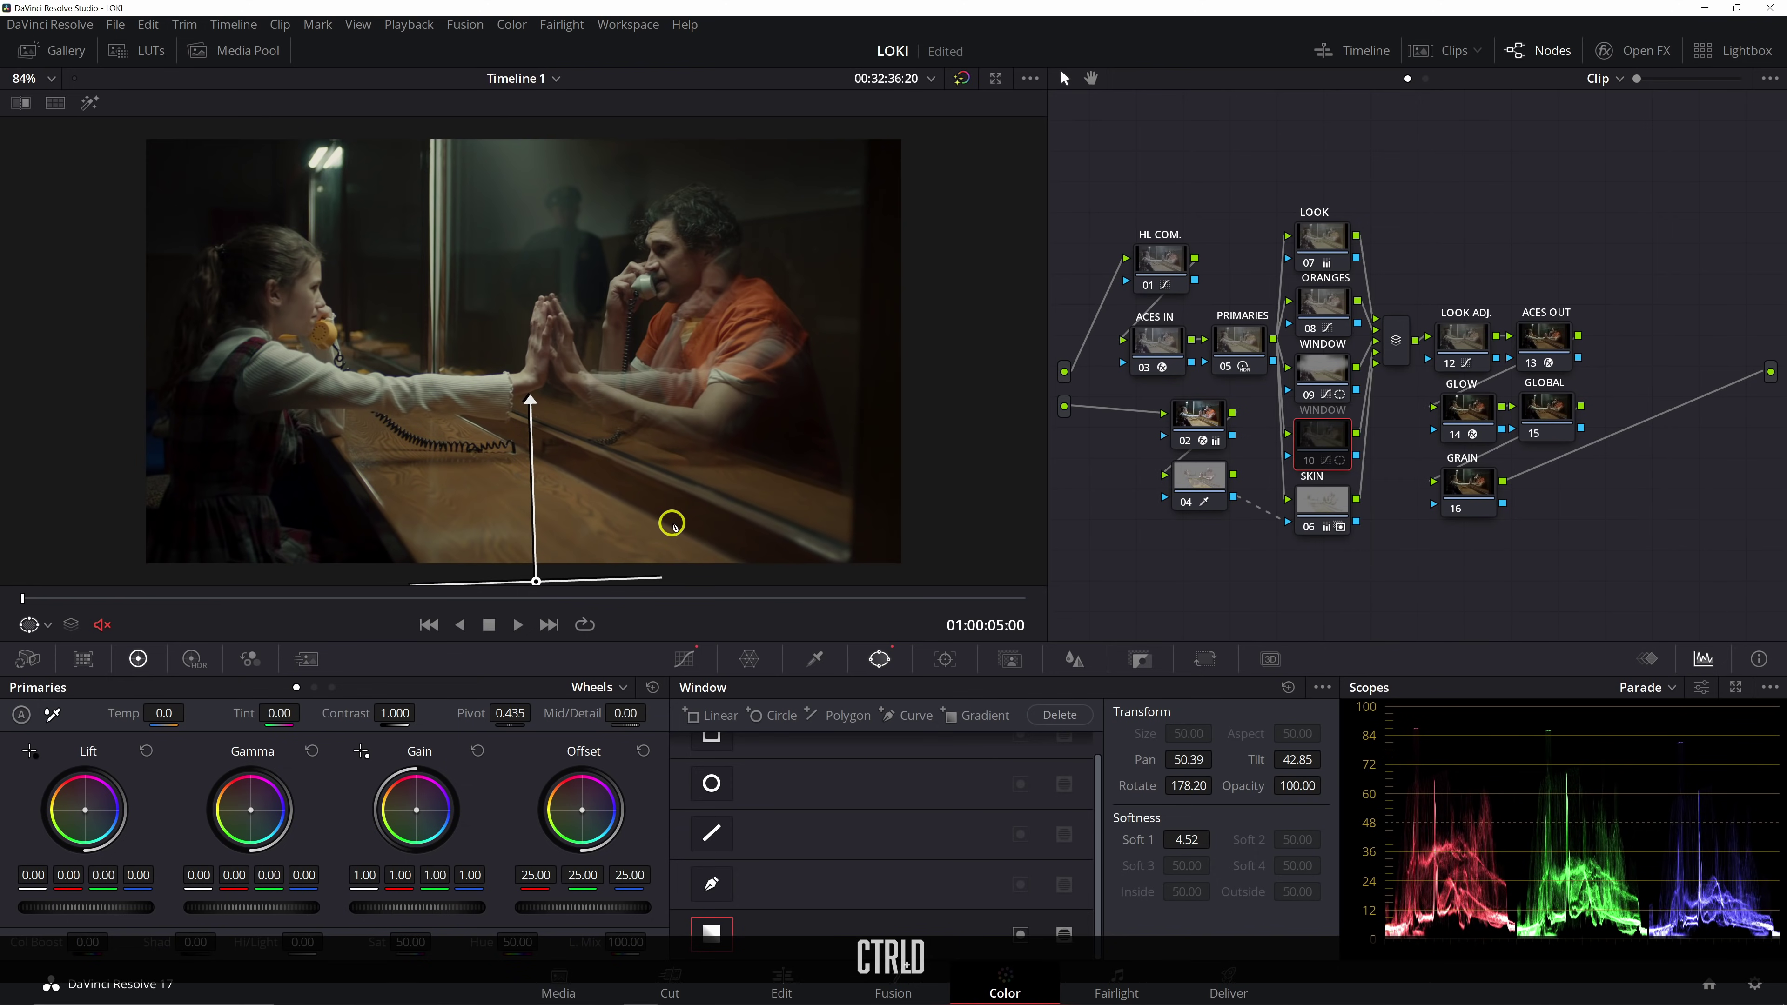
{"action": "key", "text": "ctrl+d"}
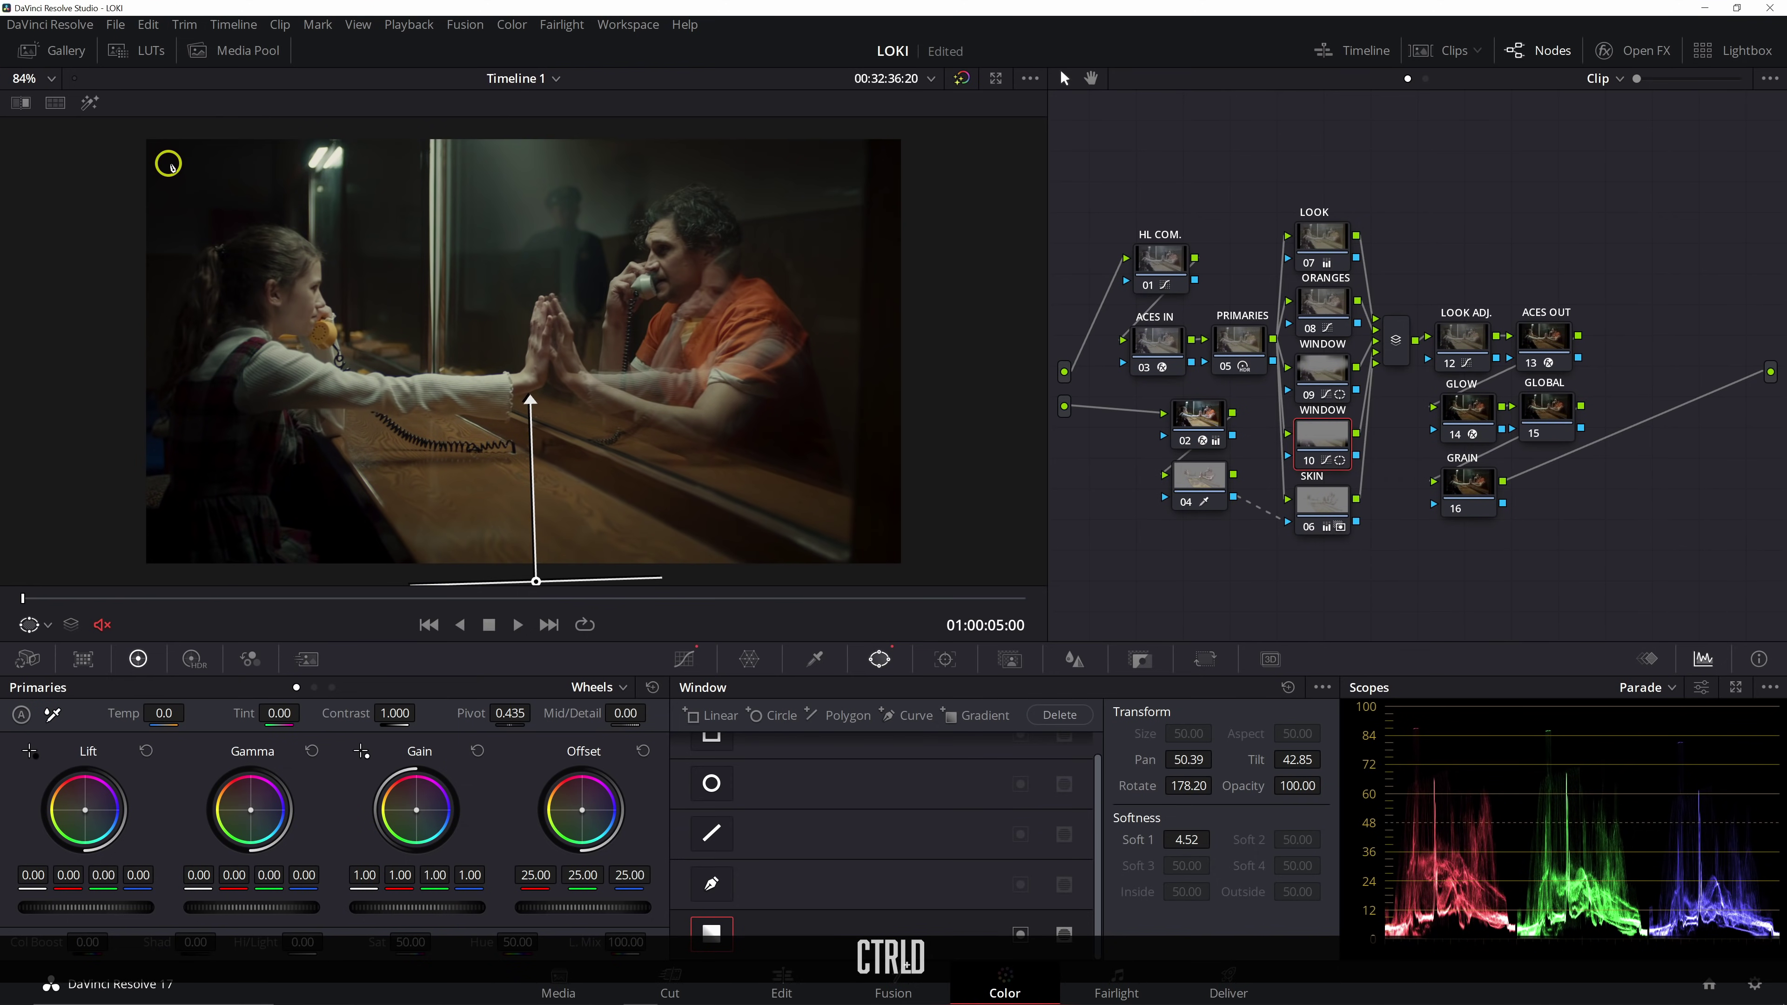
Show the reference still in split-screen and reduce the GLOBAL node's saturation to 32.55
{"action": "left_click", "coordinate": [55, 103]}
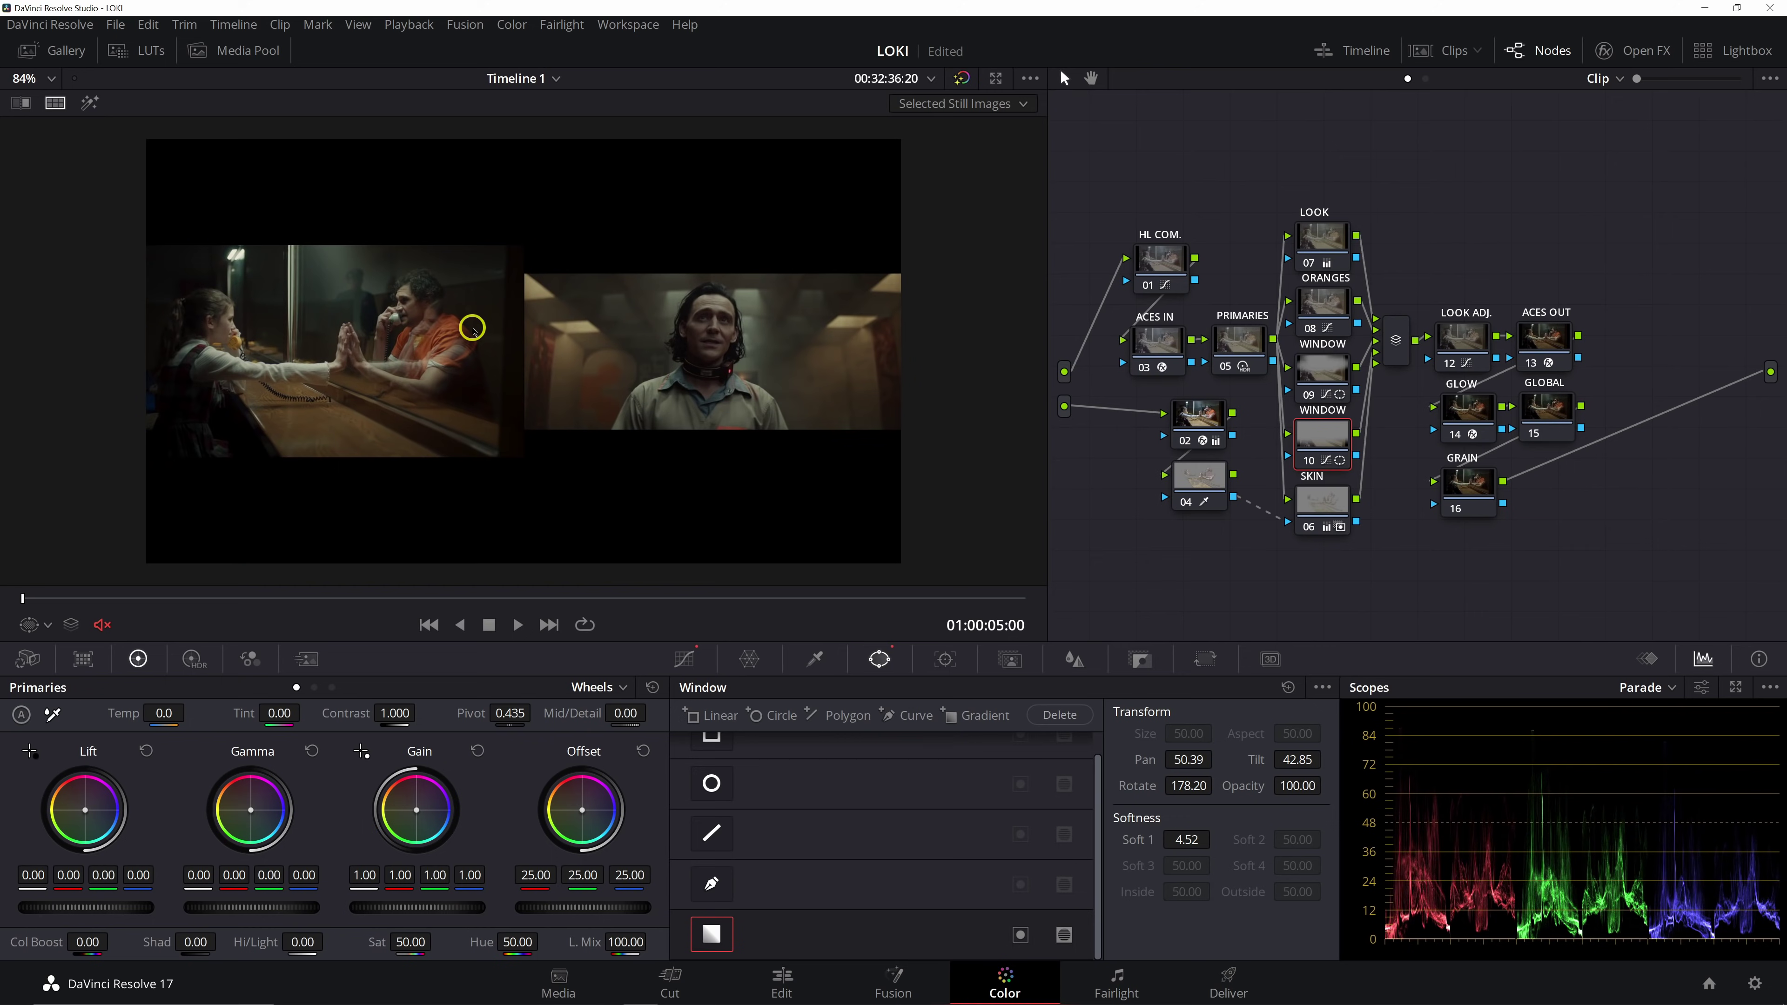
{"action": "scroll", "coordinate": [473, 331], "scroll_direction": "up", "scroll_amount": 4}
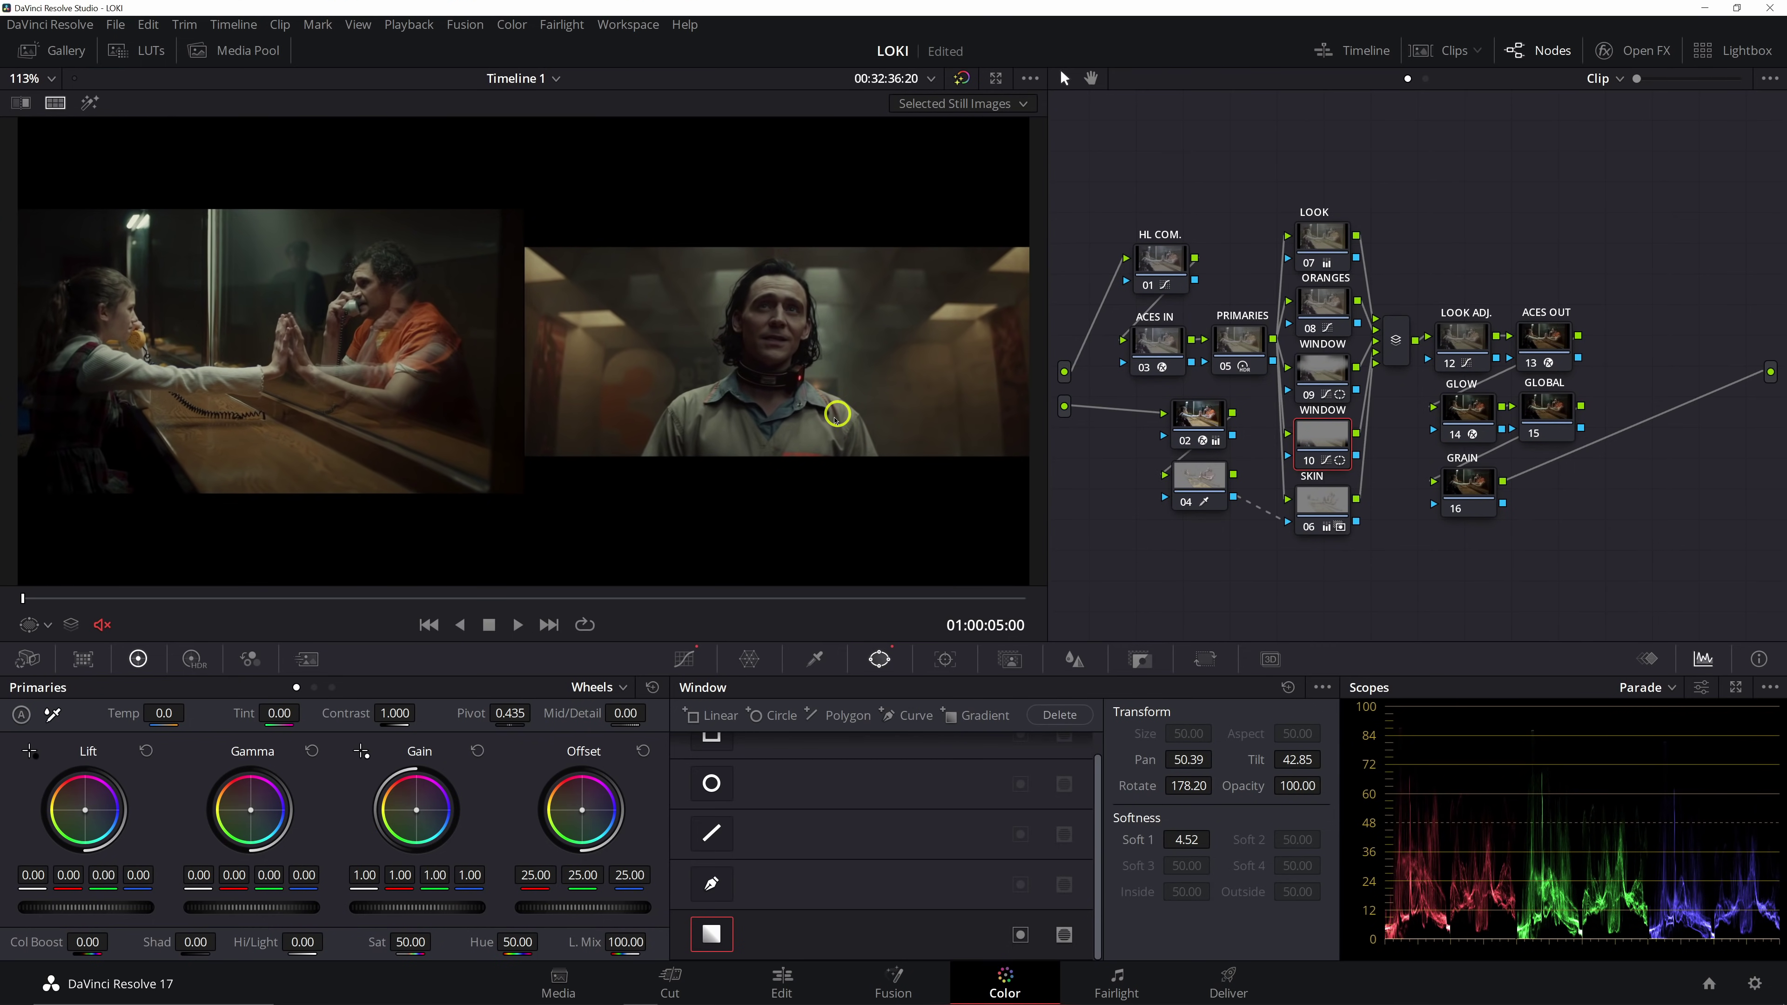
{"action": "left_click", "coordinate": [1552, 410]}
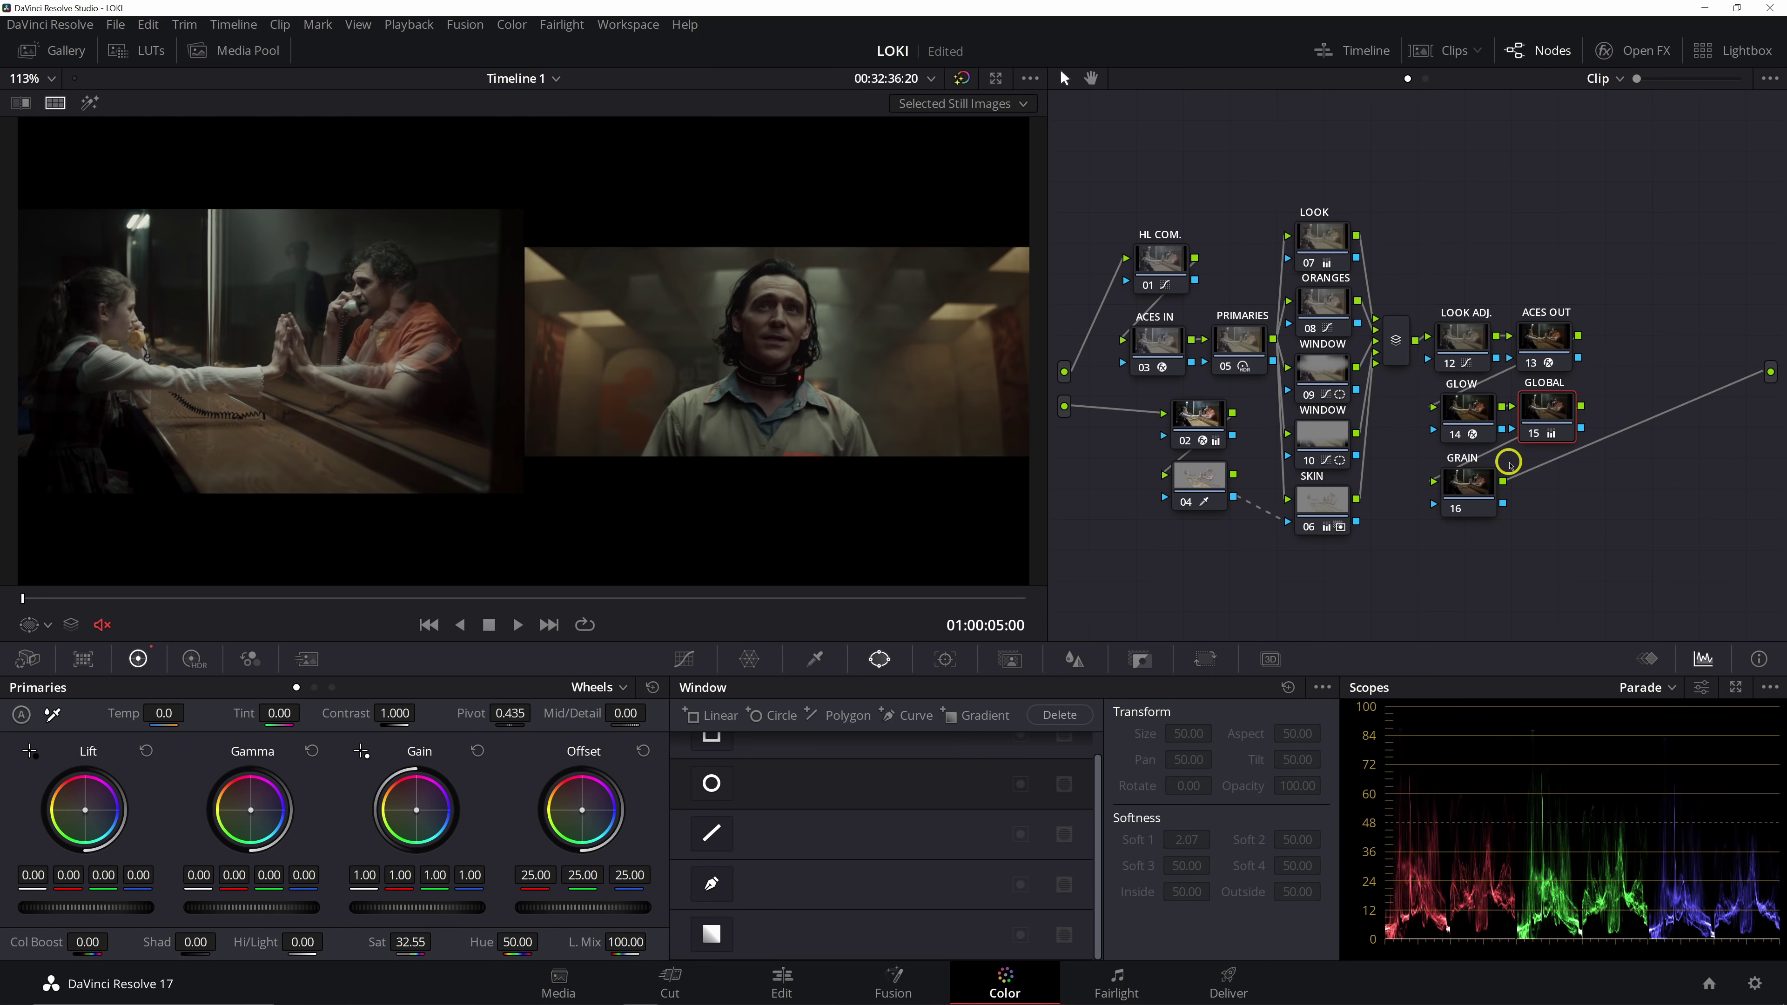
Return to the single graded frame and toggle the SKIN node off and on to examine the skin tones
{"action": "left_click", "coordinate": [1322, 502]}
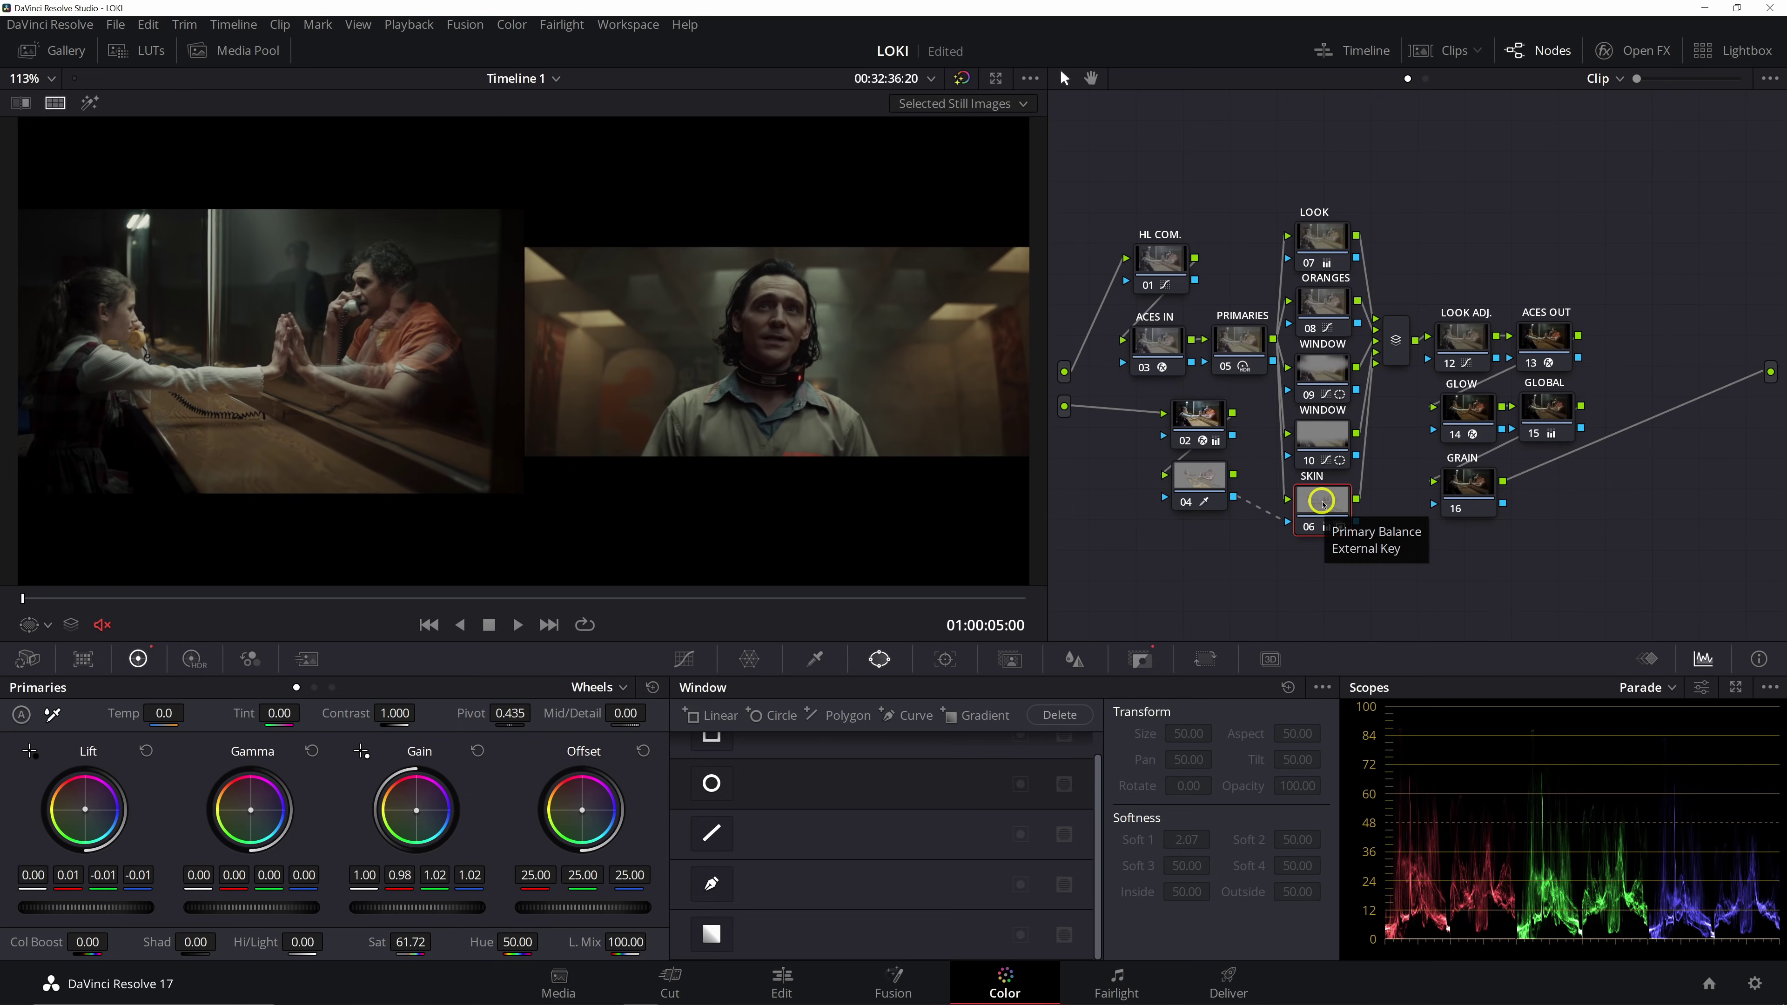
{"action": "left_click", "coordinate": [56, 103]}
{"action": "key", "text": "ctrl+d"}
{"action": "key", "text": "ctrl+d"}
{"action": "key", "text": "ctrl+d"}
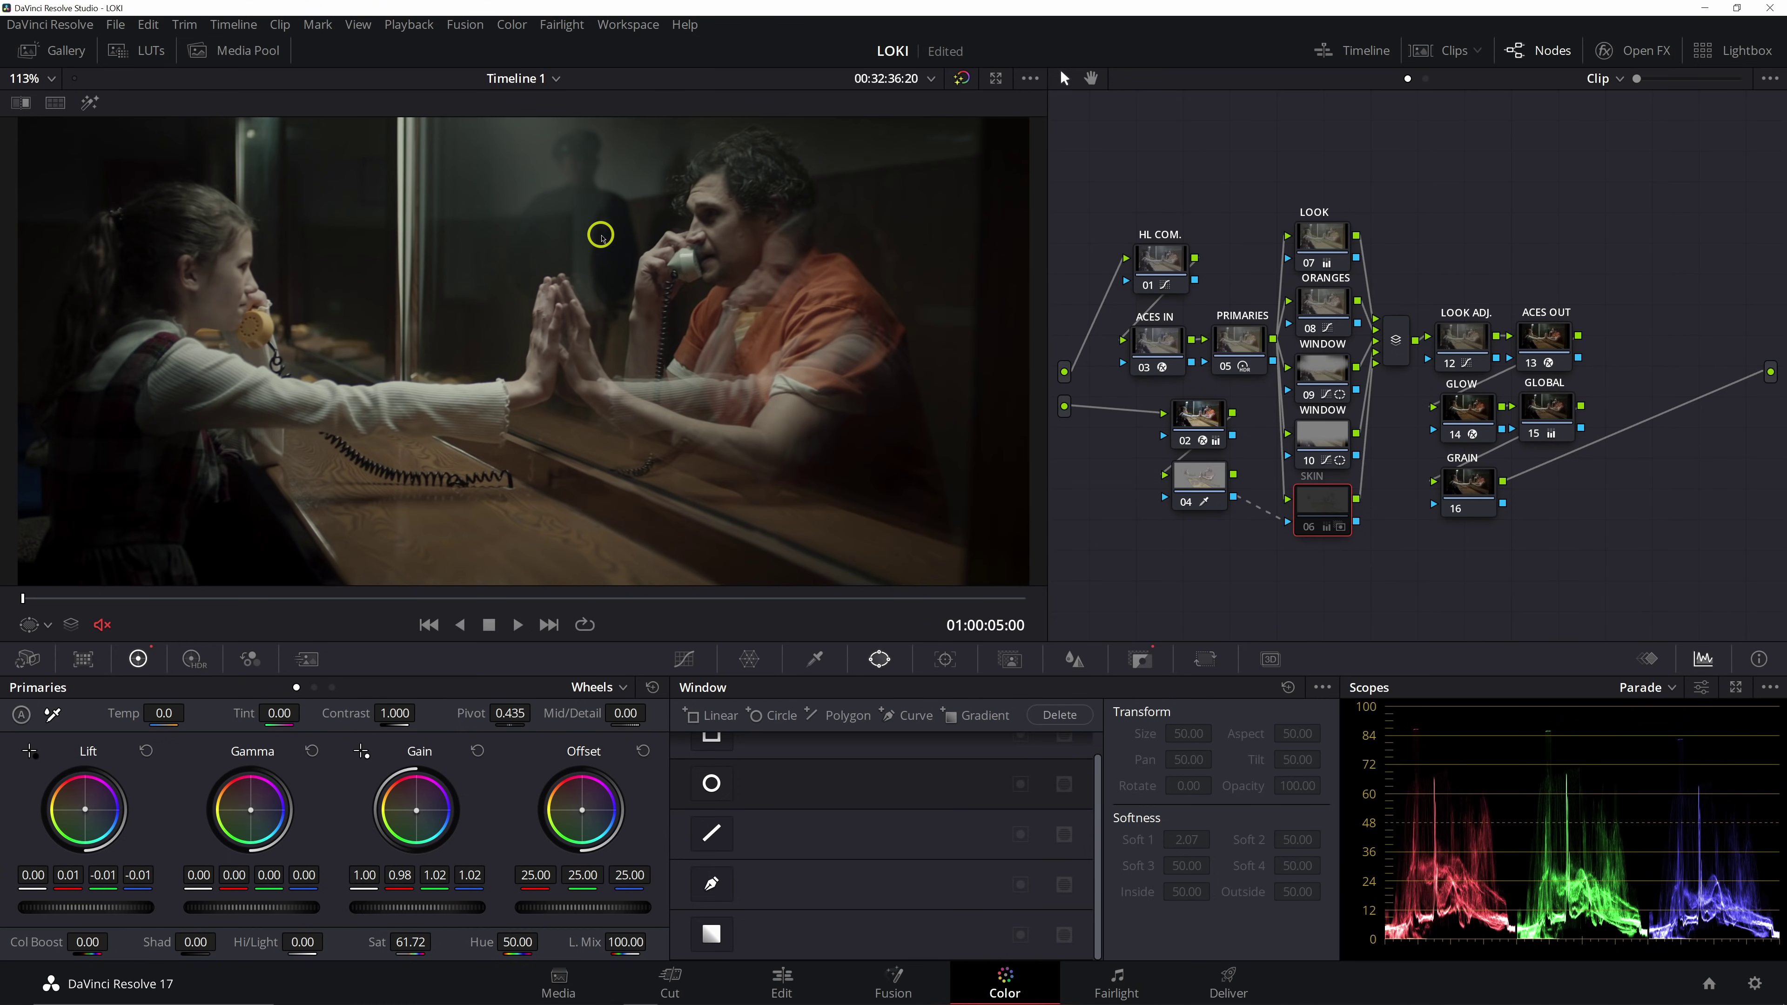
{"action": "key", "text": "ctrl+d"}
{"action": "key", "text": "ctrl+d"}
{"action": "key", "text": "ctrl+d"}
{"action": "key", "text": "ctrl+d"}
{"action": "key", "text": "ctrl+d"}
{"action": "key", "text": "ctrl+d"}
{"action": "key", "text": "ctrl+d"}
{"action": "key", "text": "ctrl+d"}
{"action": "key", "text": "ctrl+d"}
{"action": "key", "text": "ctrl+d"}
{"action": "key", "text": "ctrl+d"}
{"action": "key", "text": "ctrl+d"}
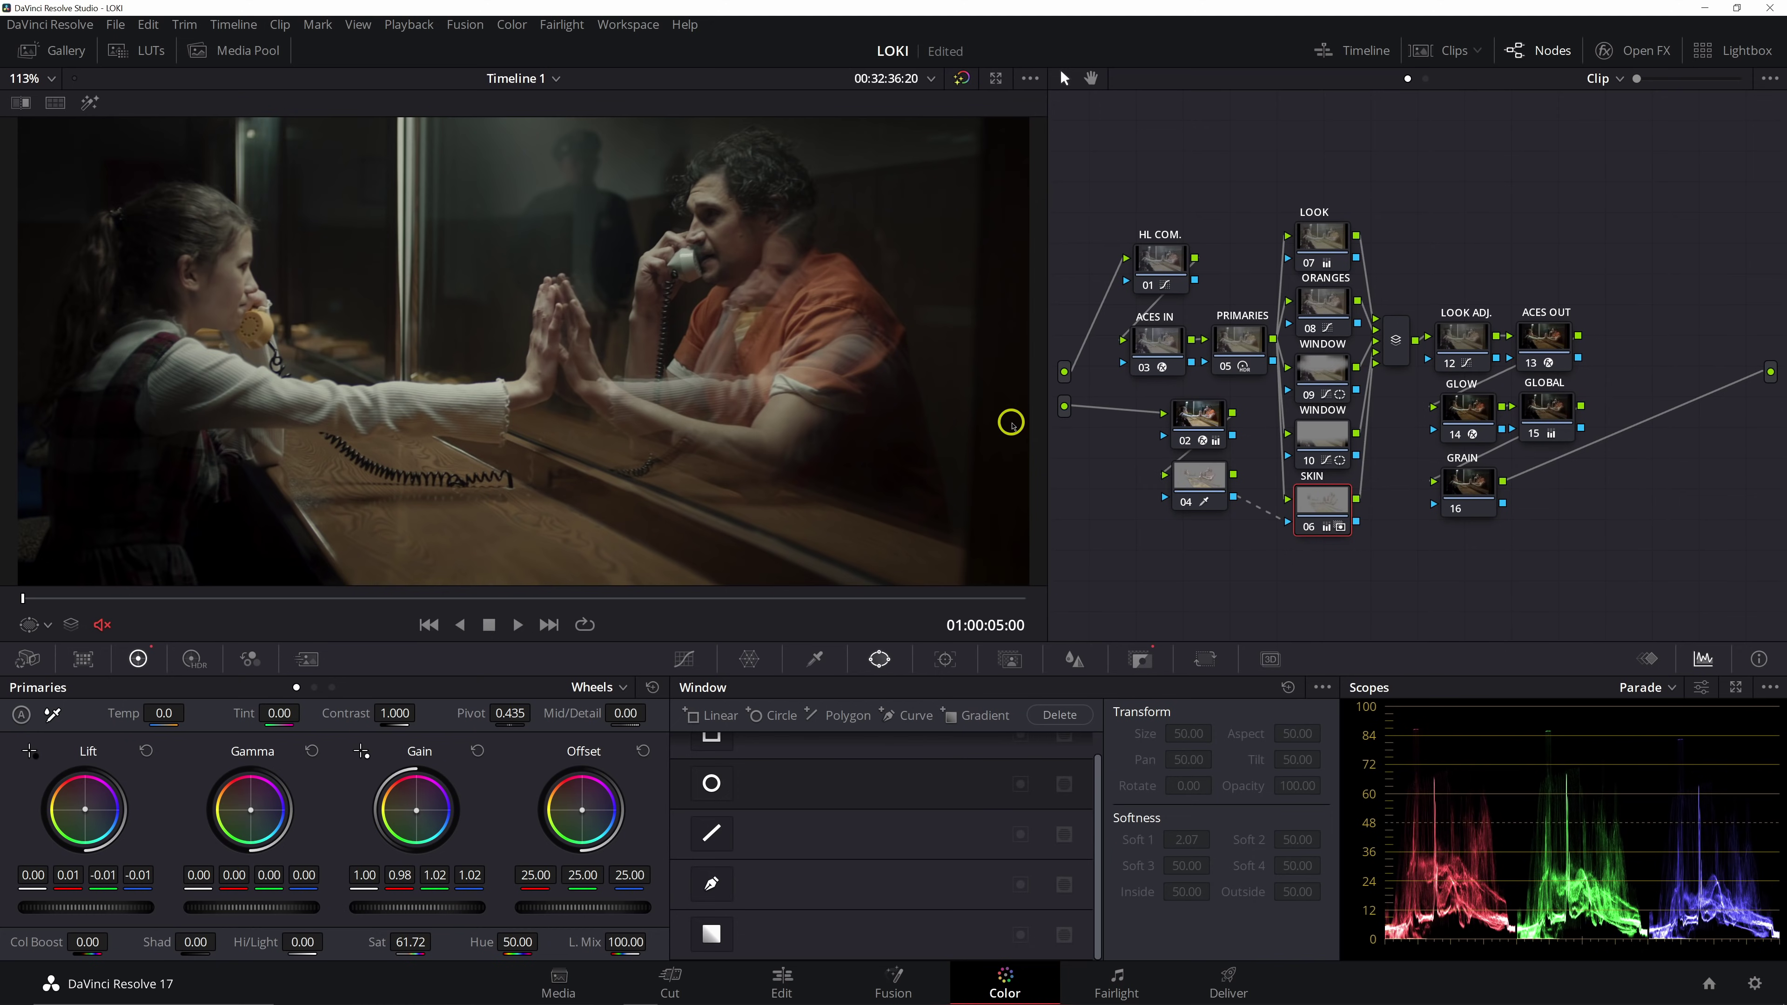
{"action": "scroll", "coordinate": [819, 381], "scroll_direction": "up", "scroll_amount": 1}
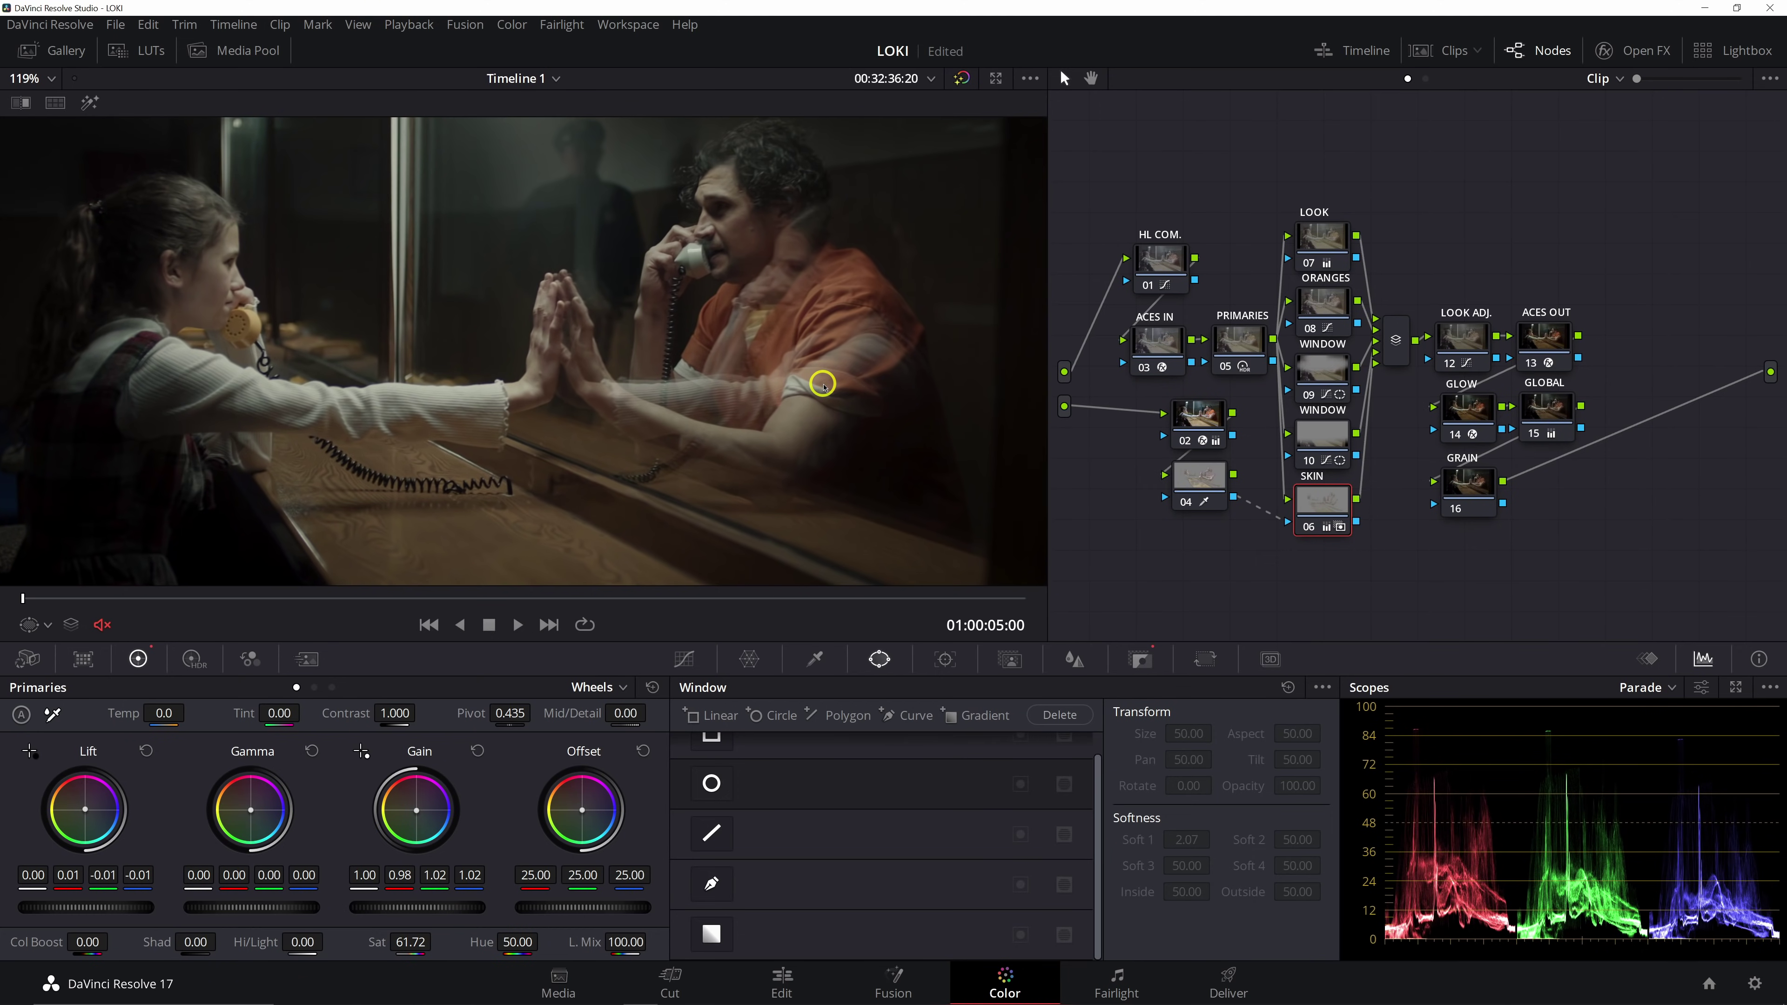
{"action": "scroll", "coordinate": [823, 386], "scroll_direction": "down", "scroll_amount": 4}
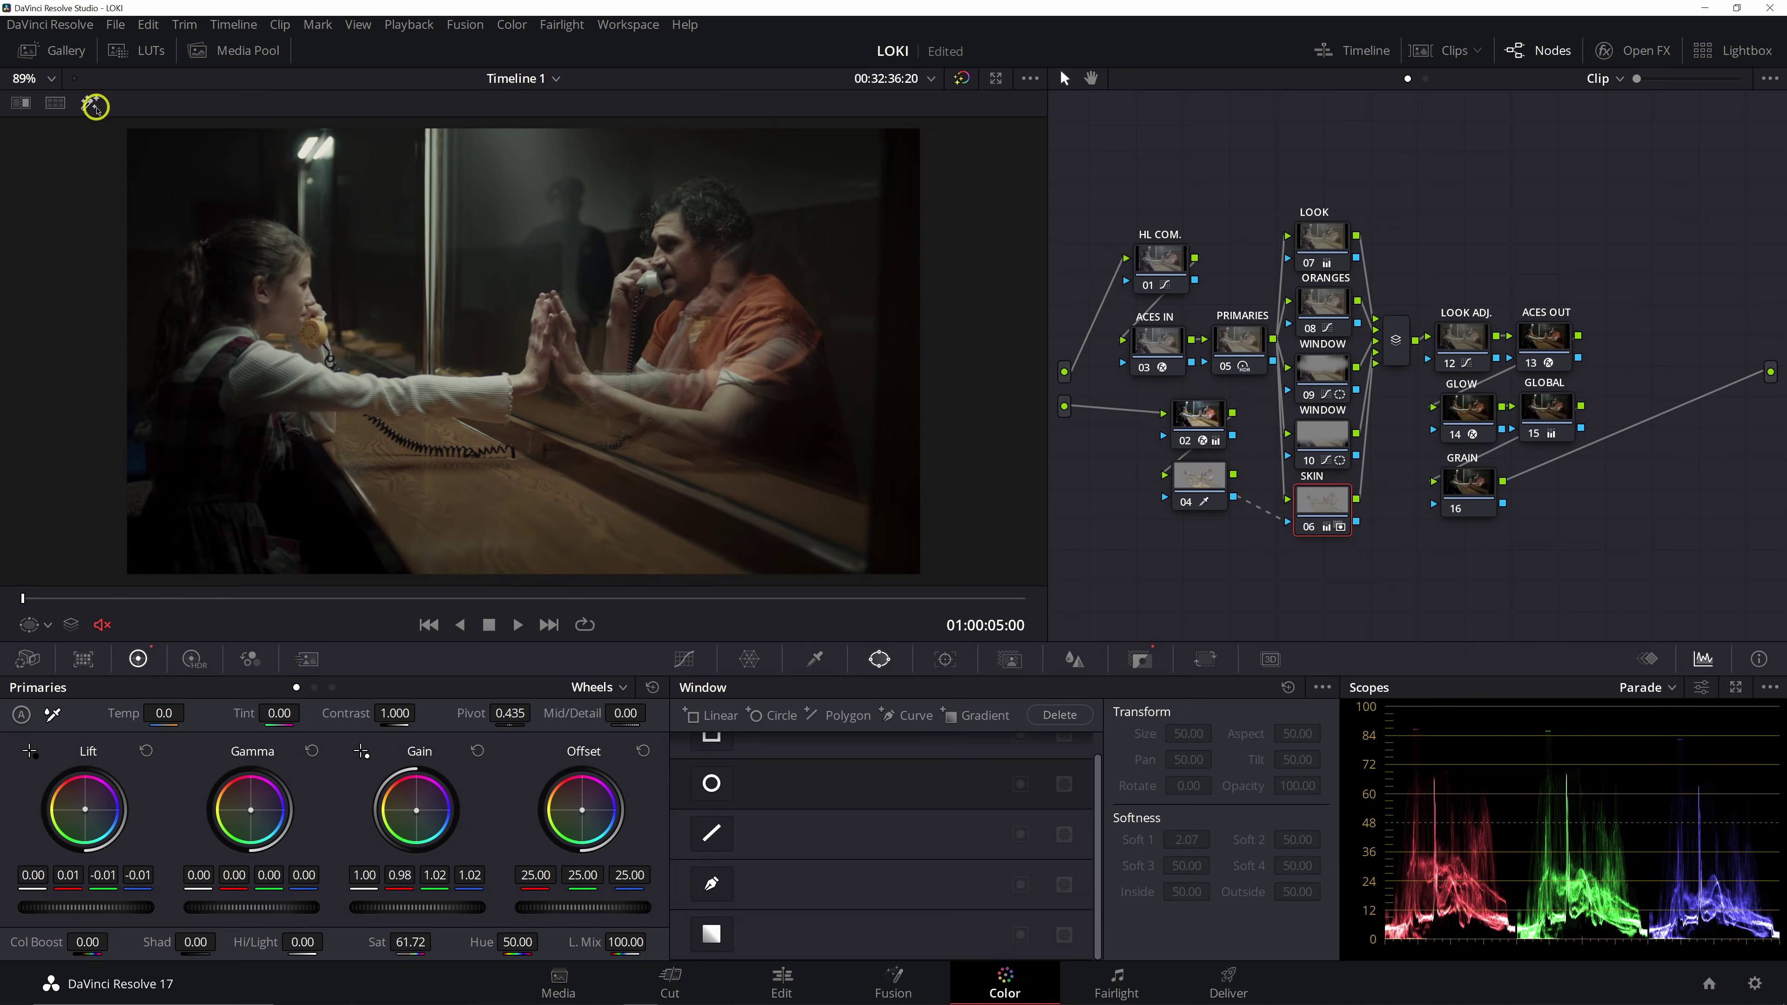
Show the reference still in split-screen and raise the LOOK node's gain to red 1.00, green 1.01 and blue 0.99
{"action": "left_click", "coordinate": [58, 105]}
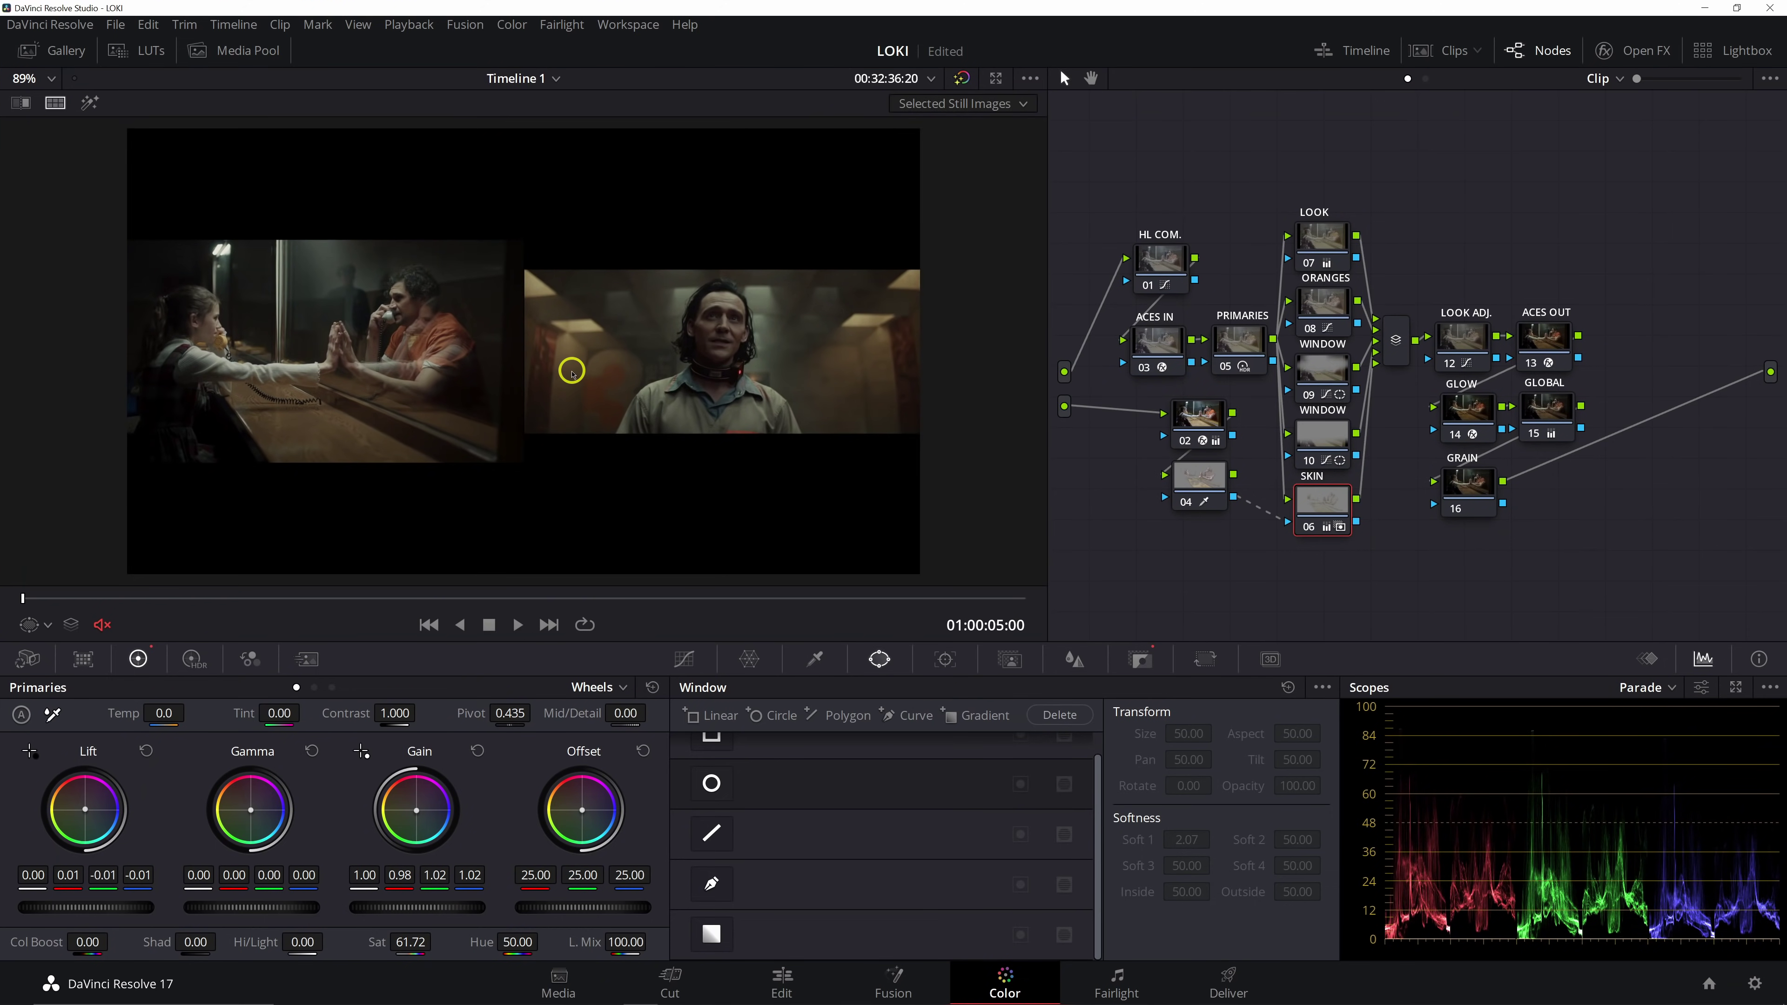
{"action": "scroll", "coordinate": [572, 371], "scroll_direction": "up", "scroll_amount": 4}
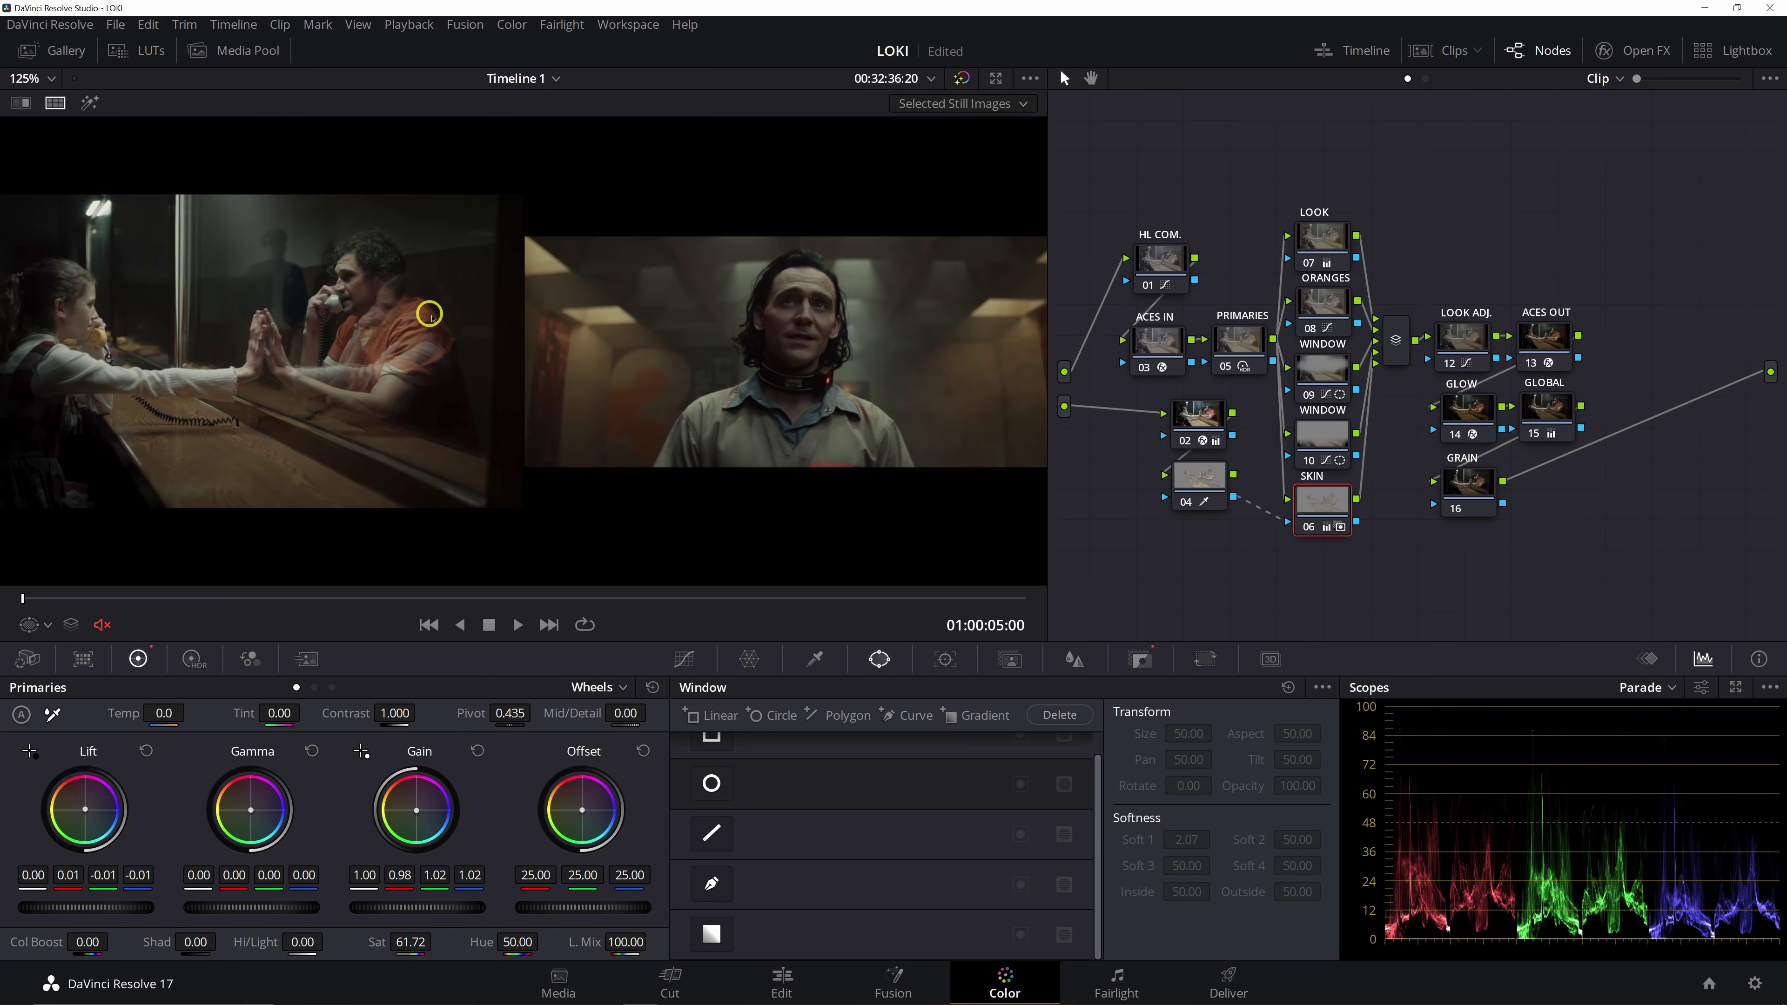
{"action": "key", "text": "ctrl+s"}
{"action": "left_click", "coordinate": [1512, 241]}
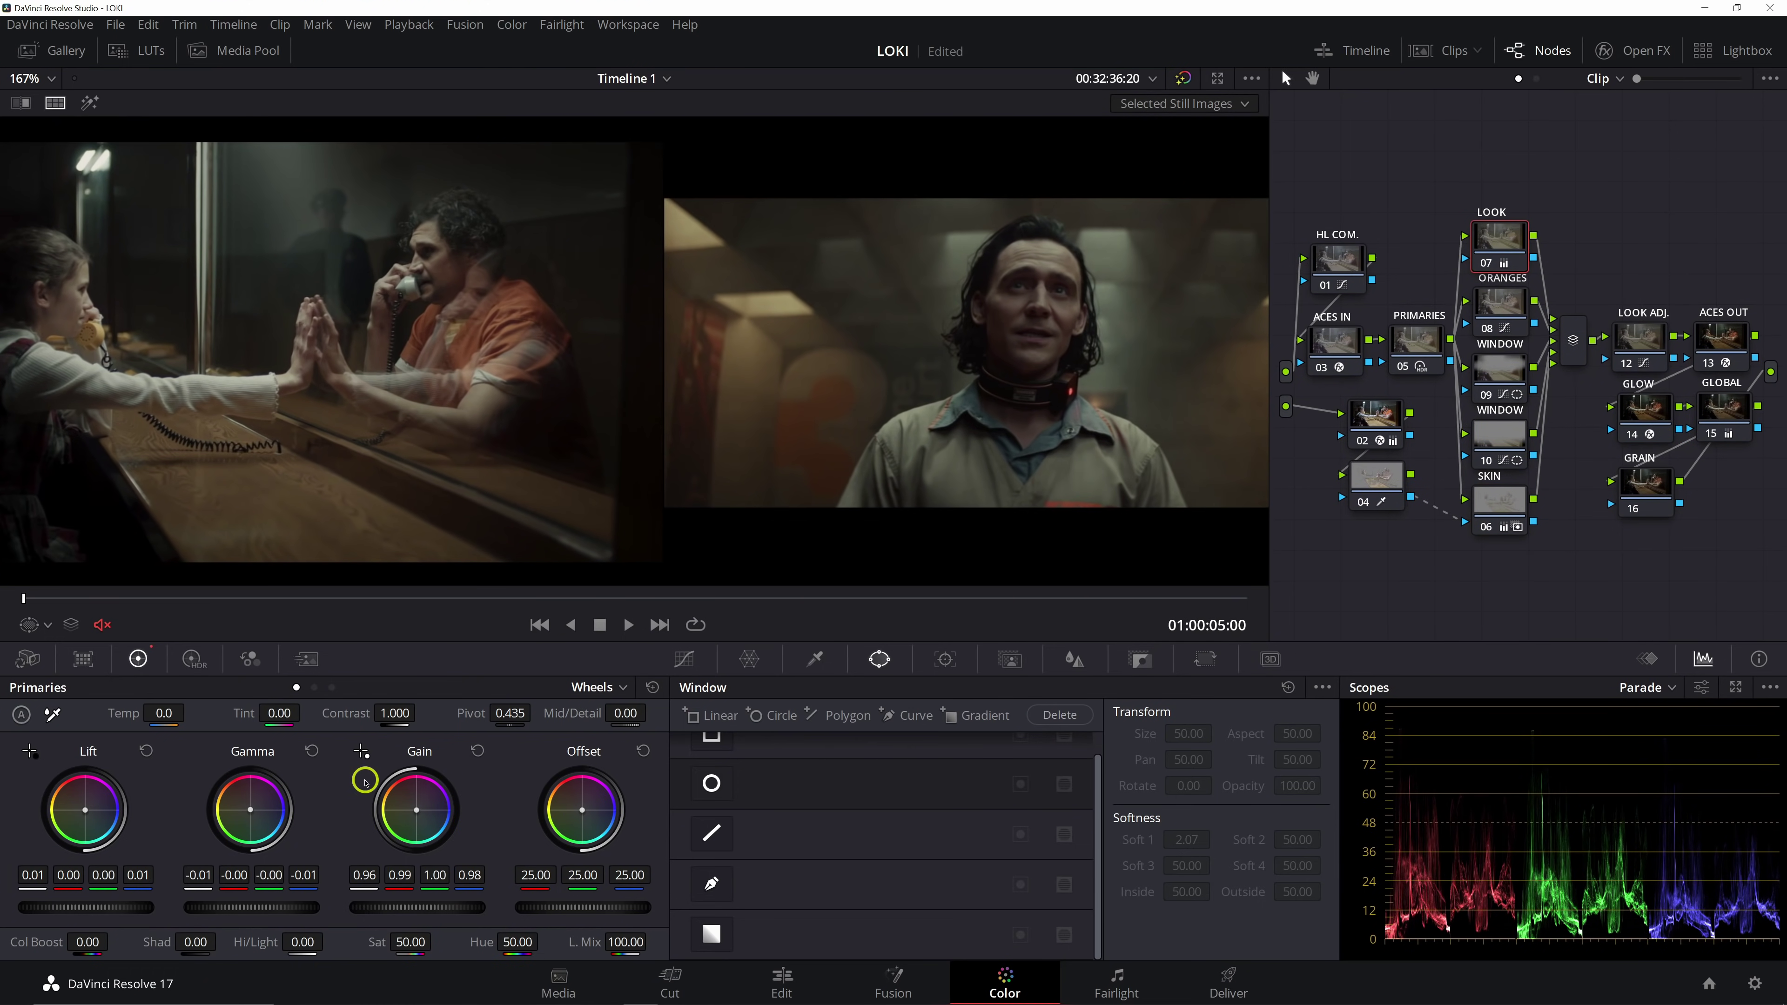
{"action": "left_click", "coordinate": [321, 688]}
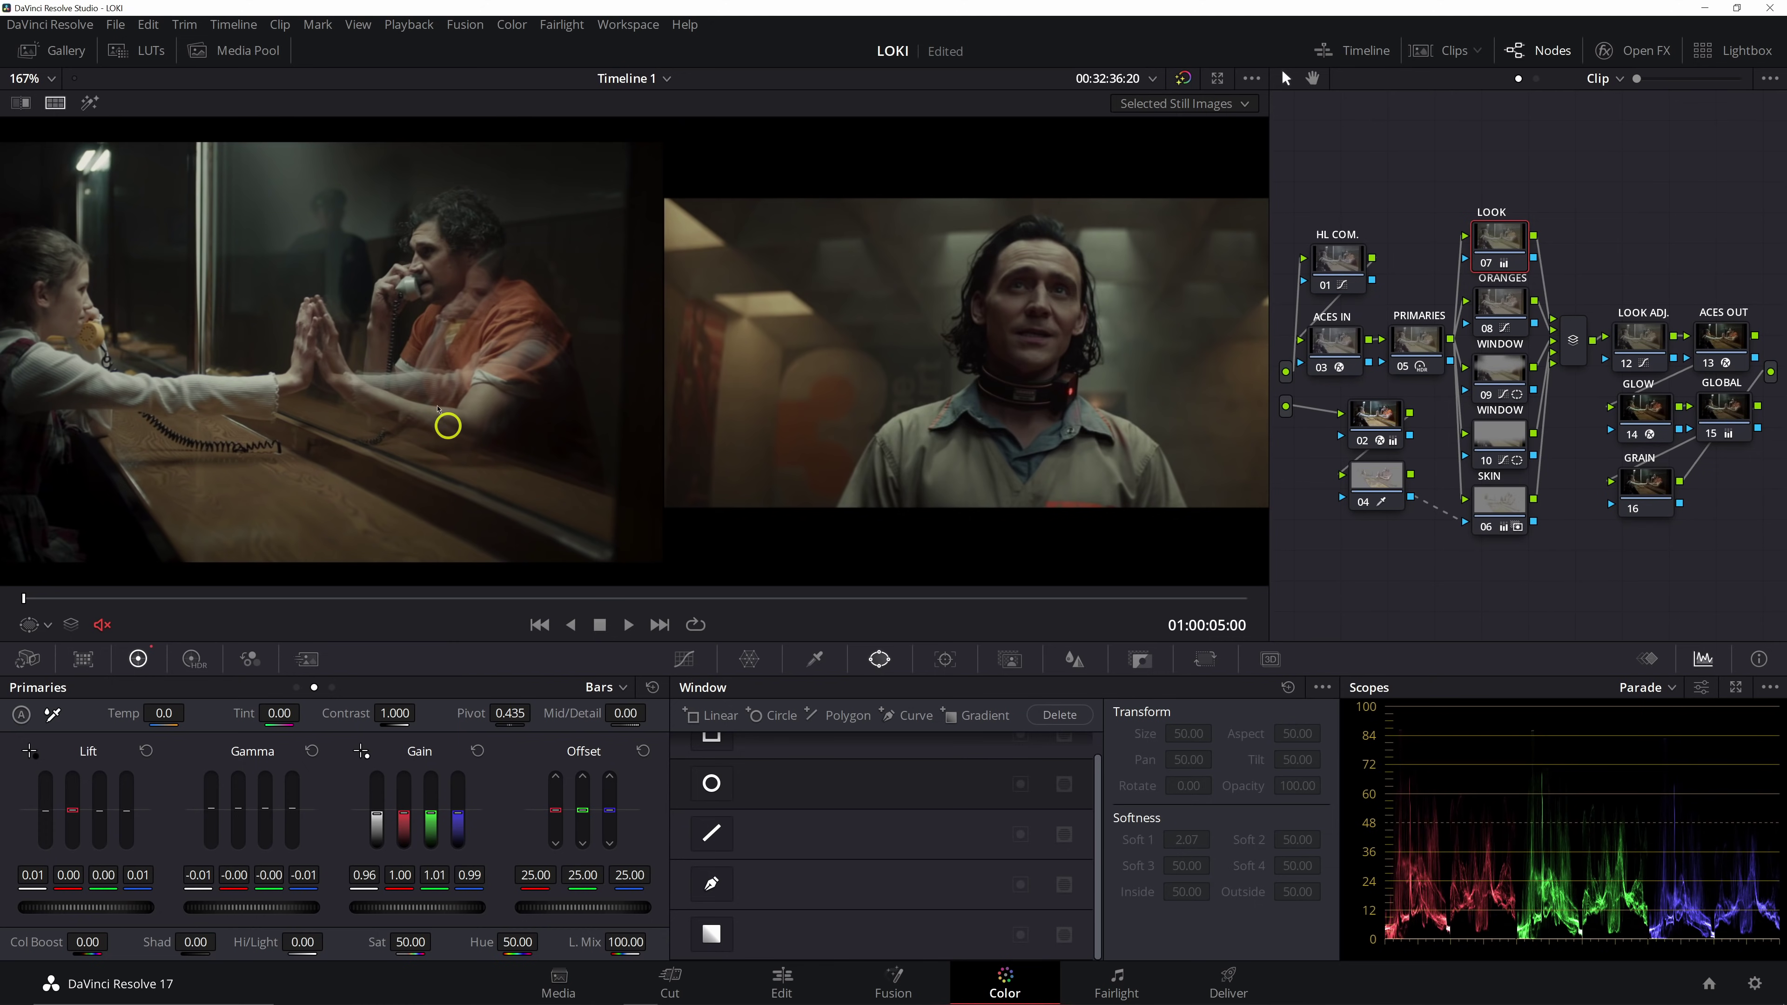
Wipe the reference still against the graded frame to compare the faces, and return to the split-screen comparison
{"action": "left_click", "coordinate": [22, 103]}
{"action": "left_click_drag", "start_coordinate": [631, 343], "coordinate": [685, 476]}
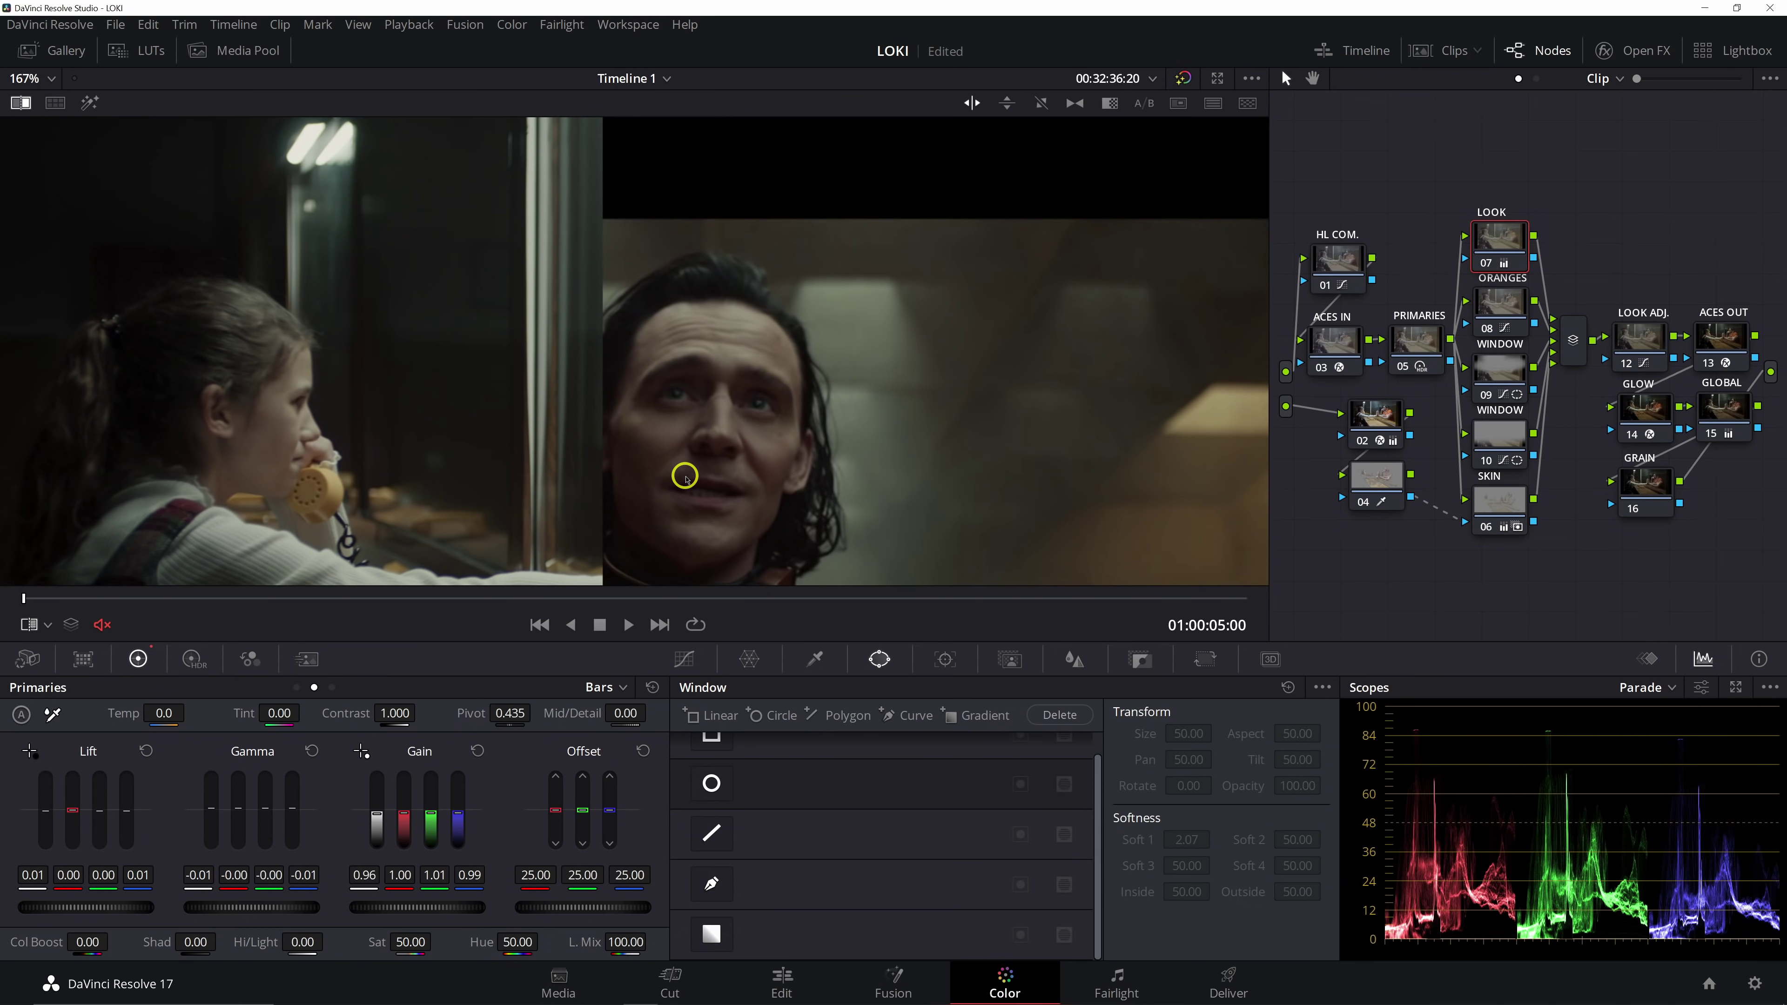
{"action": "left_click", "coordinate": [55, 103]}
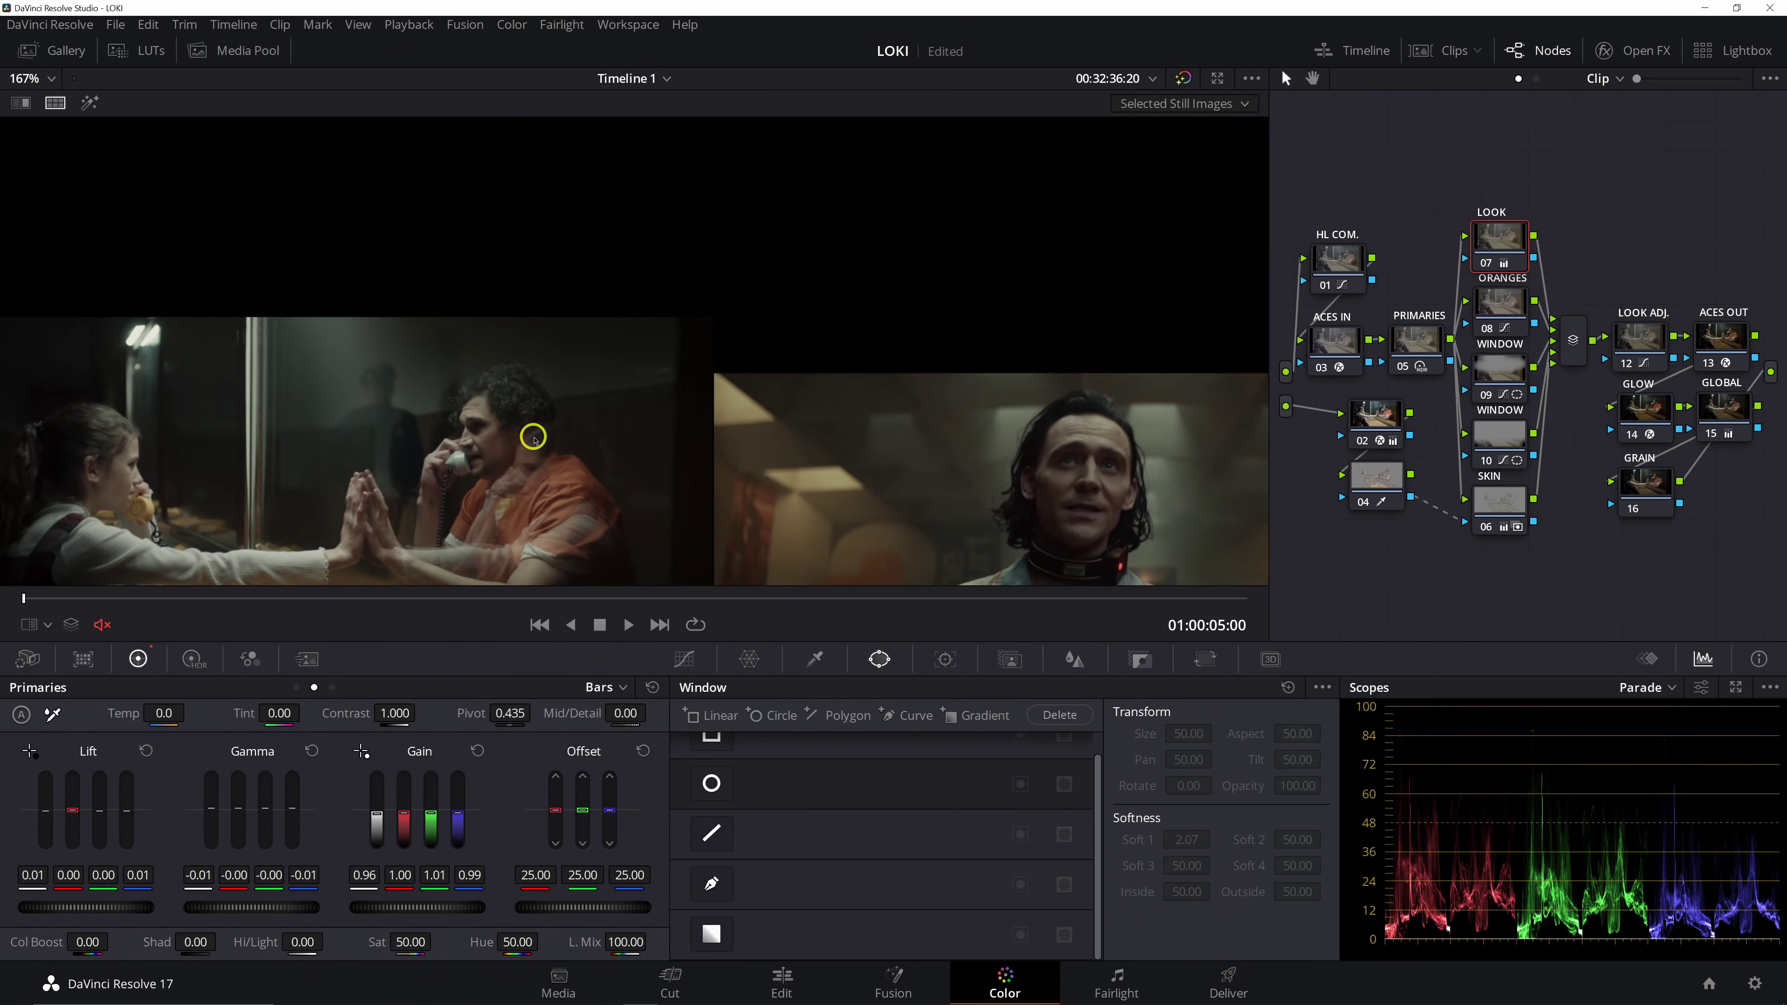
{"action": "left_click_drag", "start_coordinate": [530, 327], "coordinate": [507, 148]}
{"action": "left_click_drag", "start_coordinate": [579, 223], "coordinate": [589, 257]}
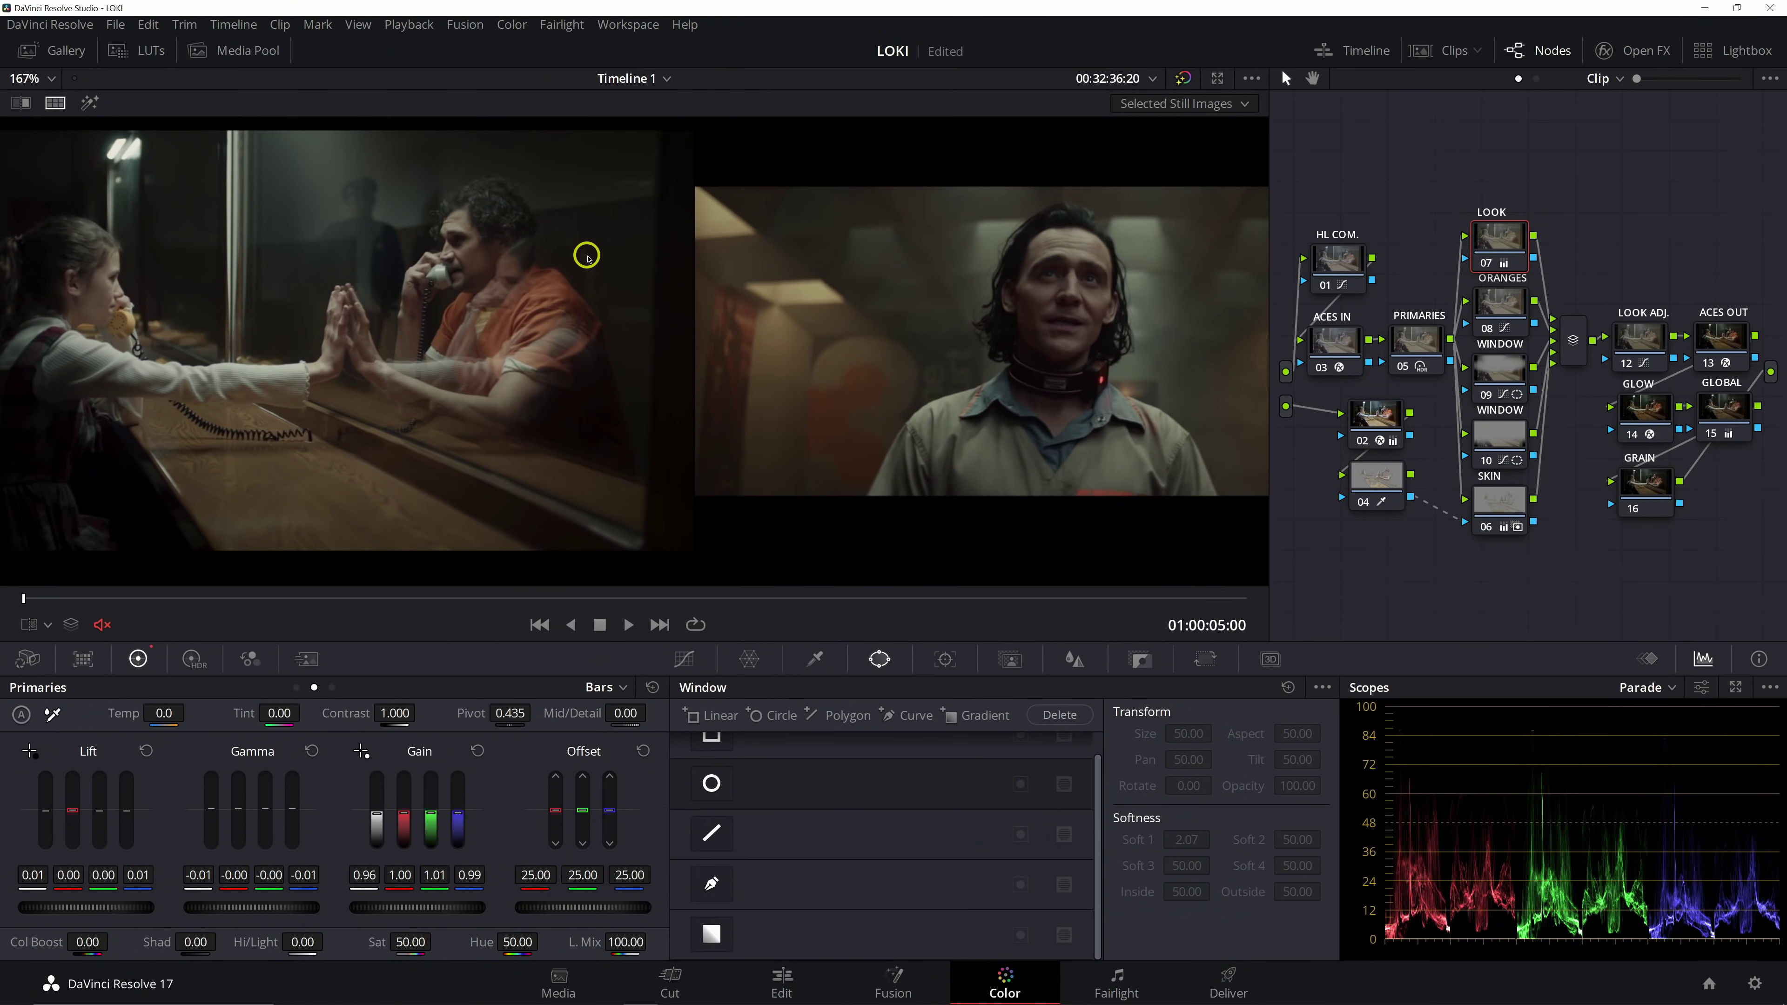
Pull down the deepest shadows on the LOOK node's custom curve, anchor its midtones, and compare with the node off and on
{"action": "key", "text": "alt+c"}
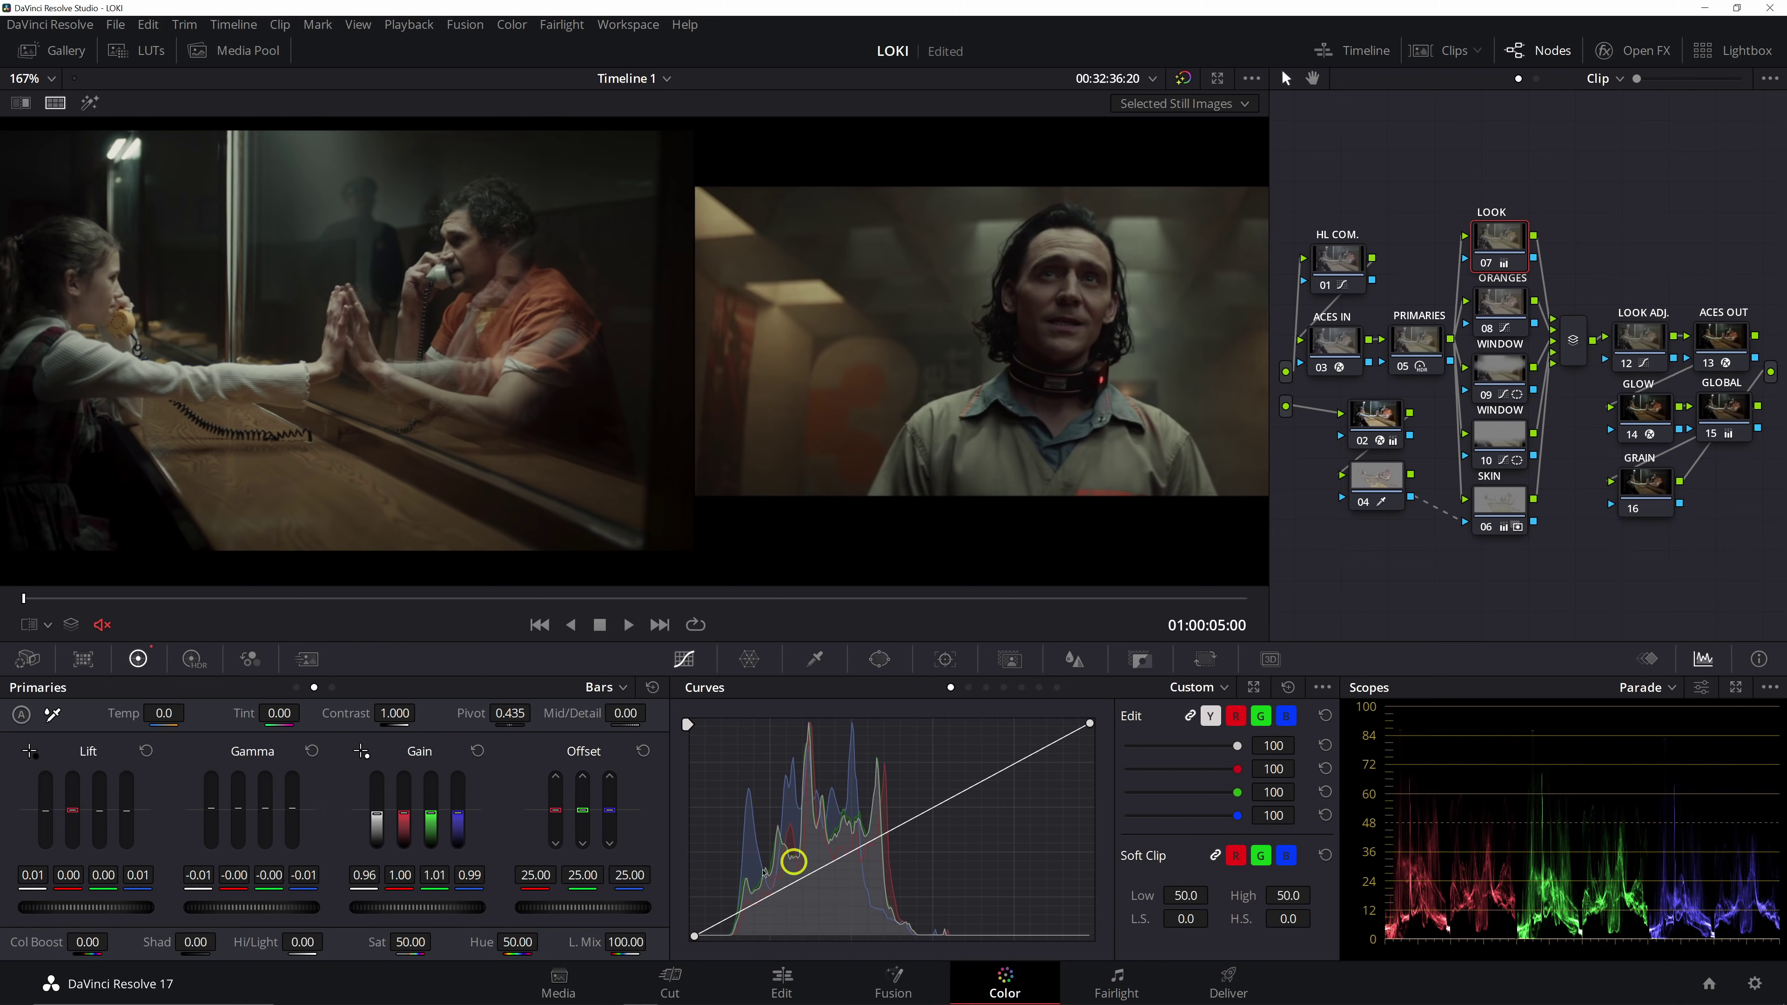
{"action": "left_click_drag", "start_coordinate": [718, 924], "coordinate": [713, 931]}
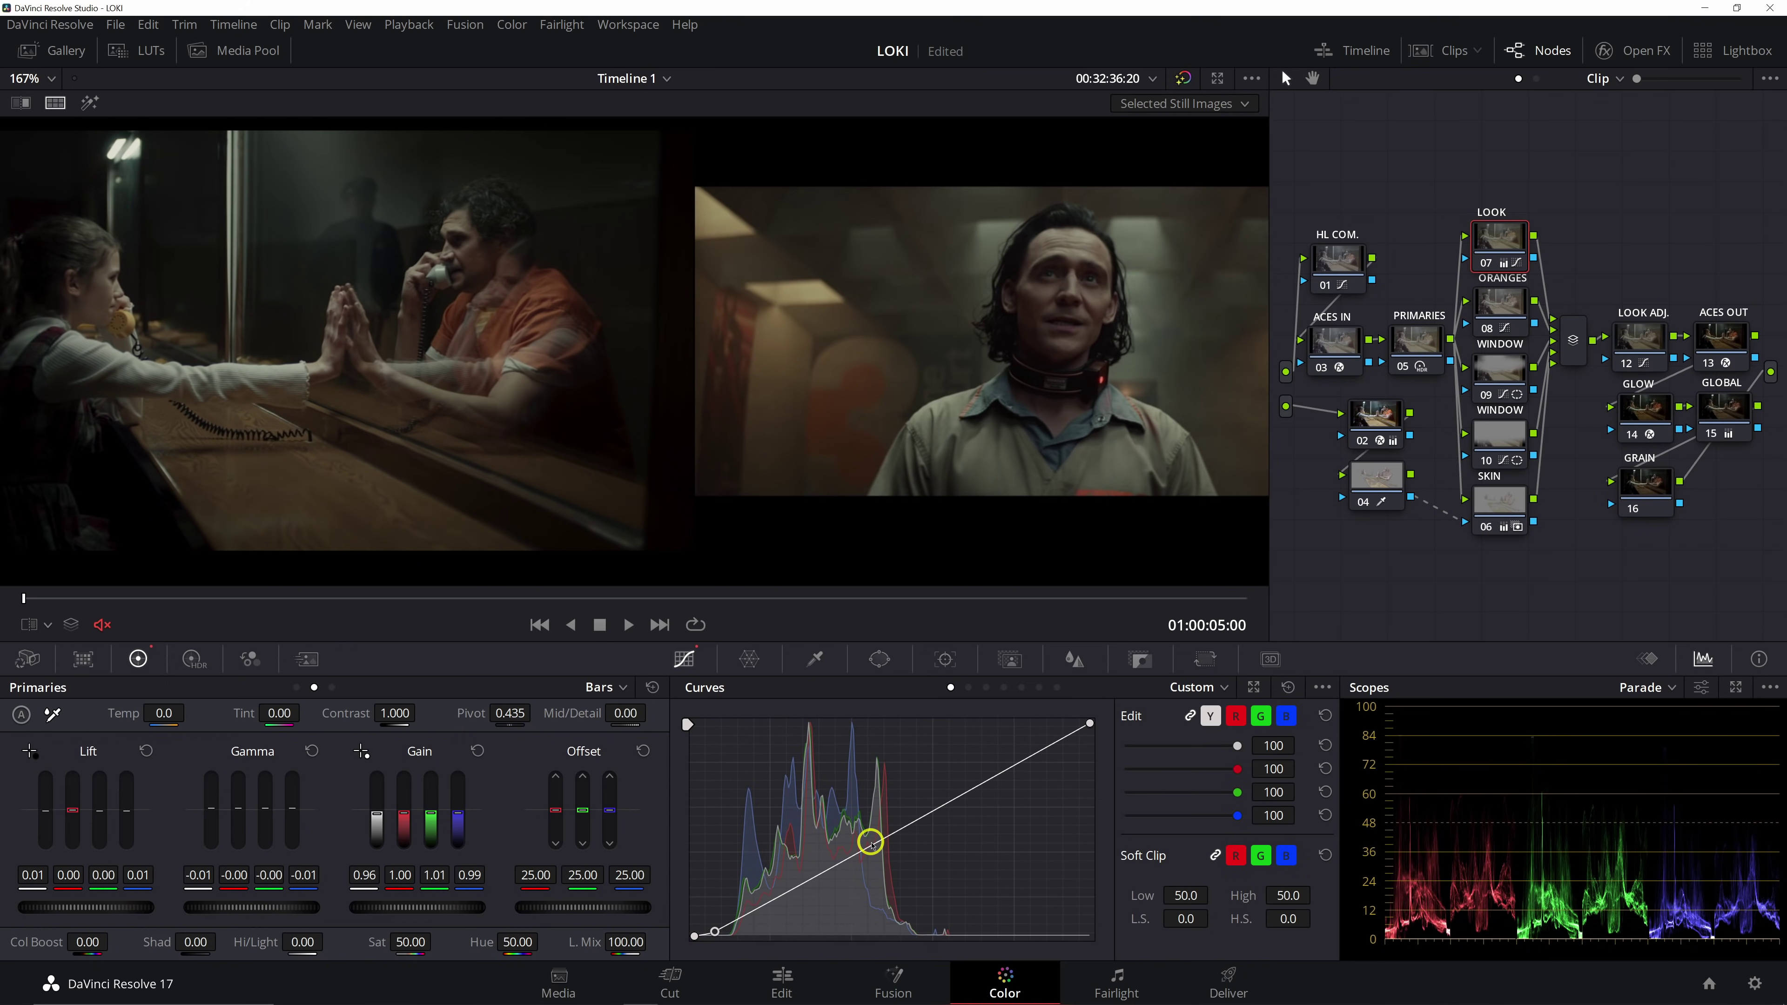
{"action": "left_click", "coordinate": [872, 840]}
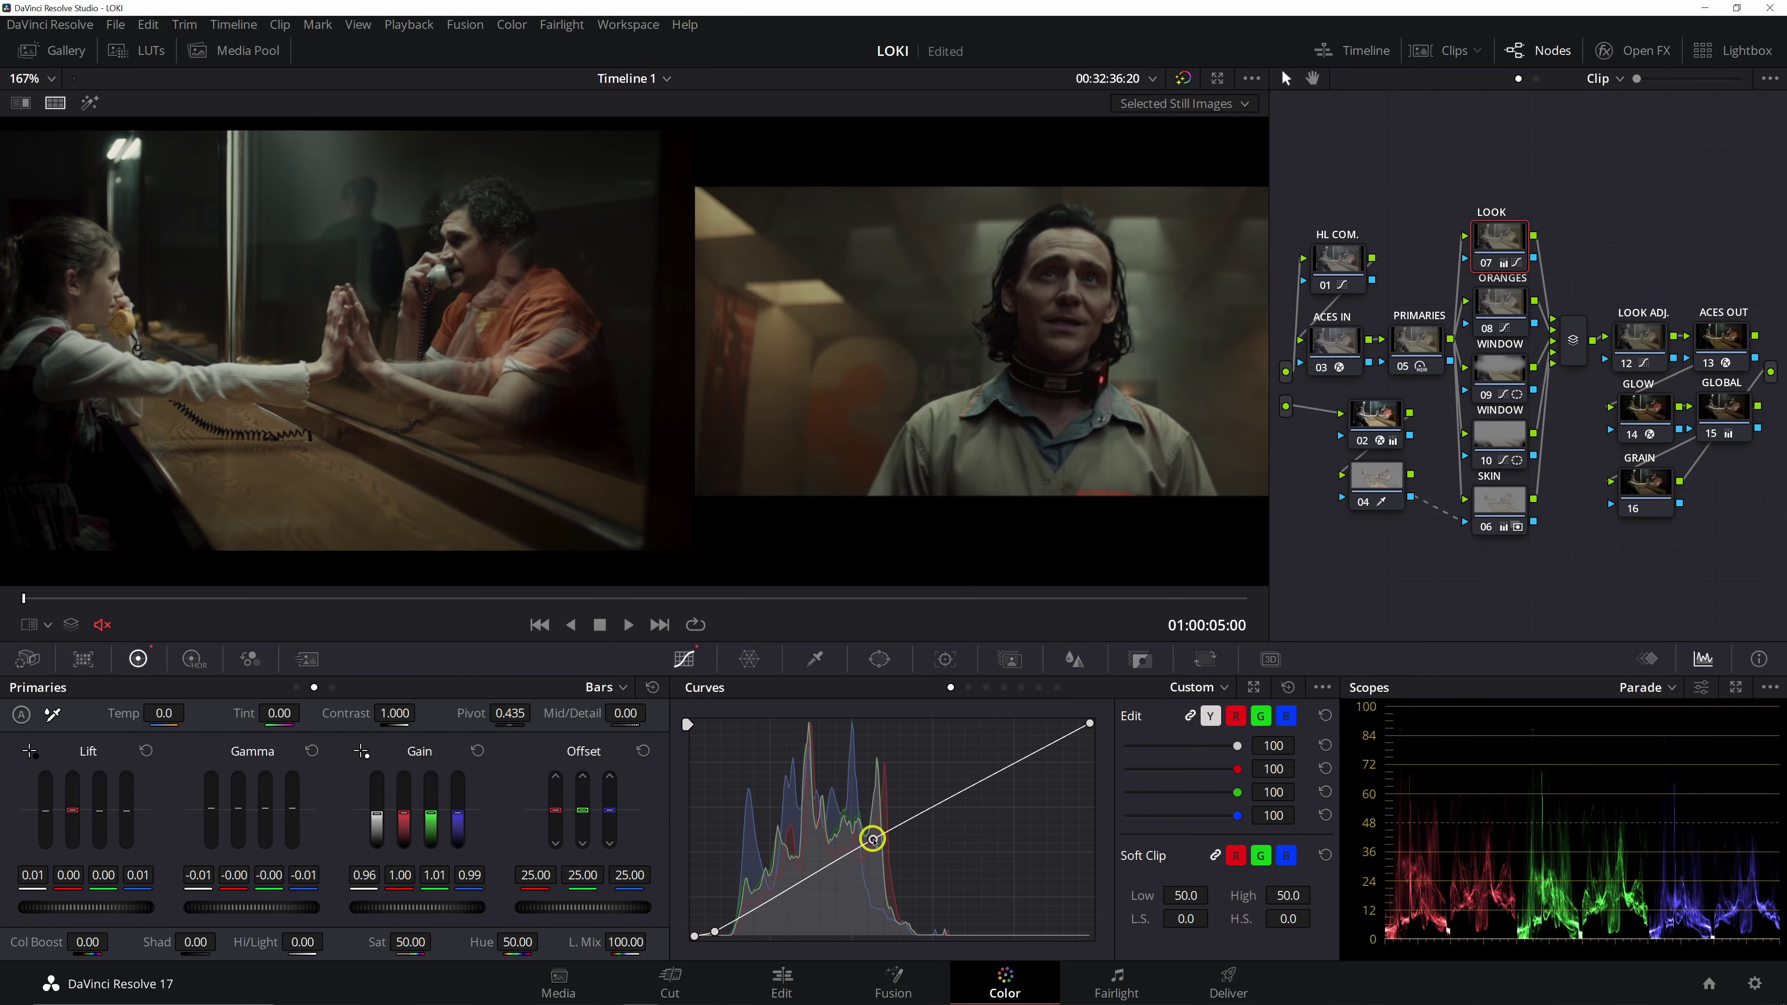
{"action": "key", "text": "ctrl+d"}
On the LOOK ADJ. node, tint the log shadows toward blue with red -0.04, green 0.01 and blue 0.03
{"action": "left_click", "coordinate": [1613, 322]}
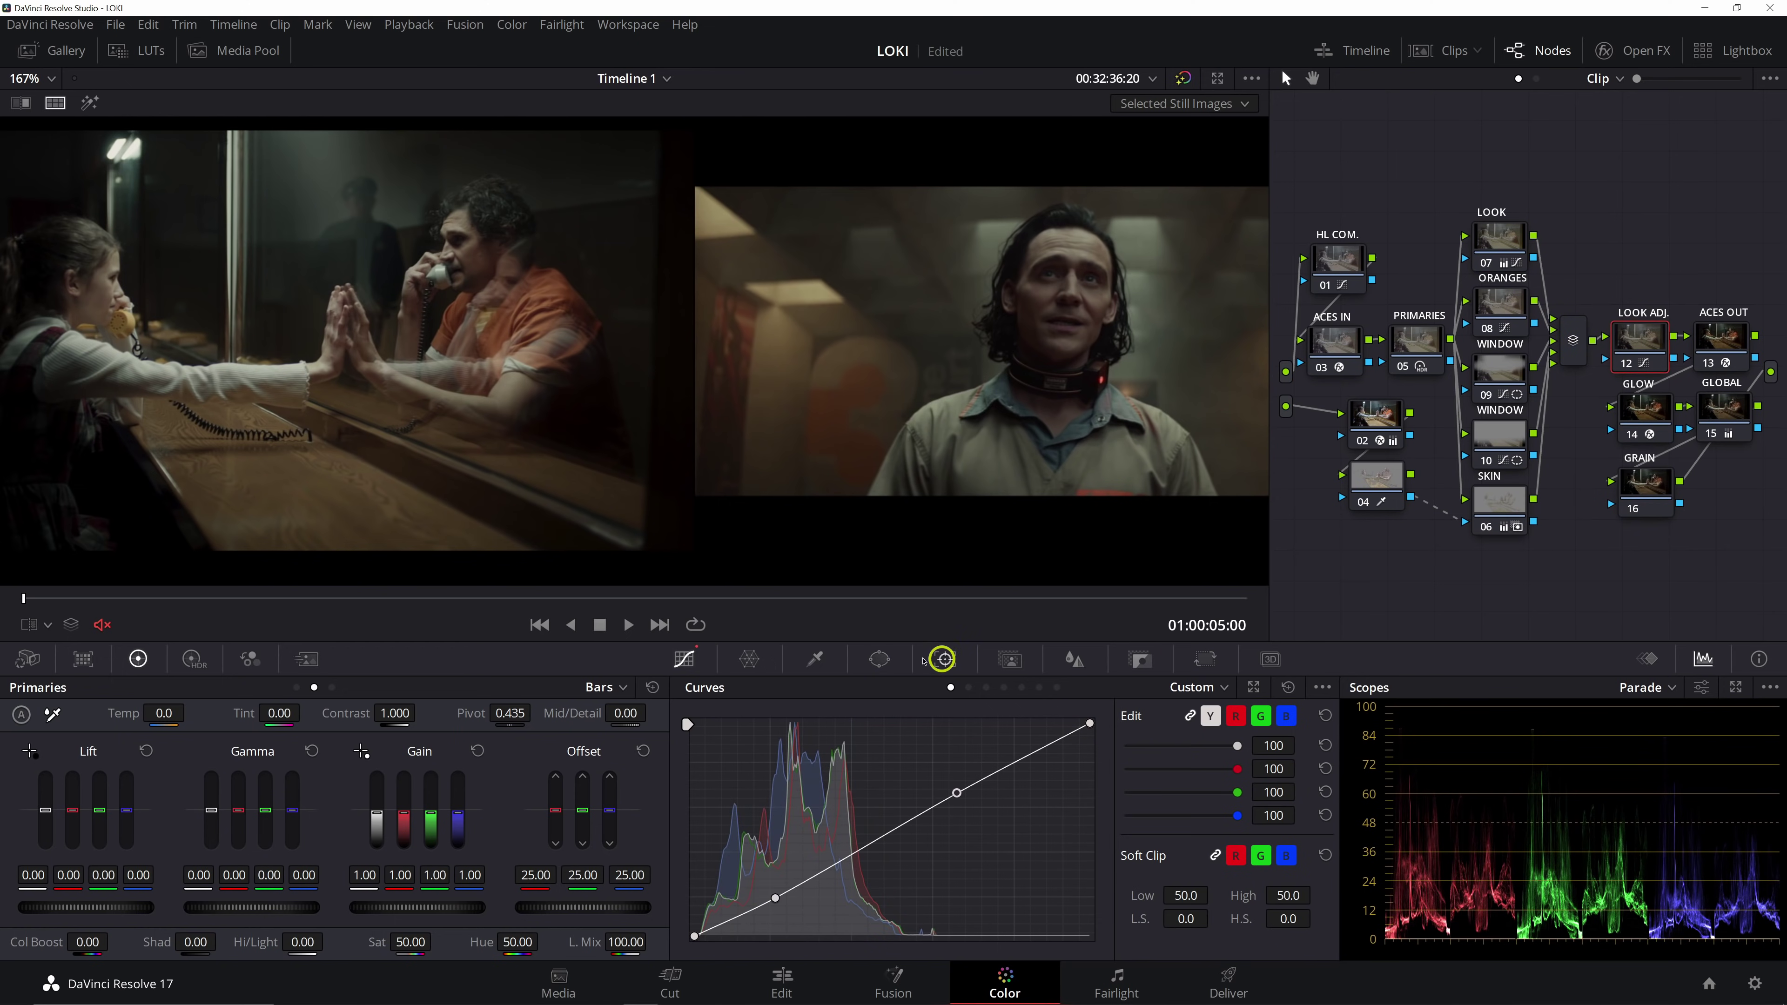
{"action": "left_click", "coordinate": [330, 688]}
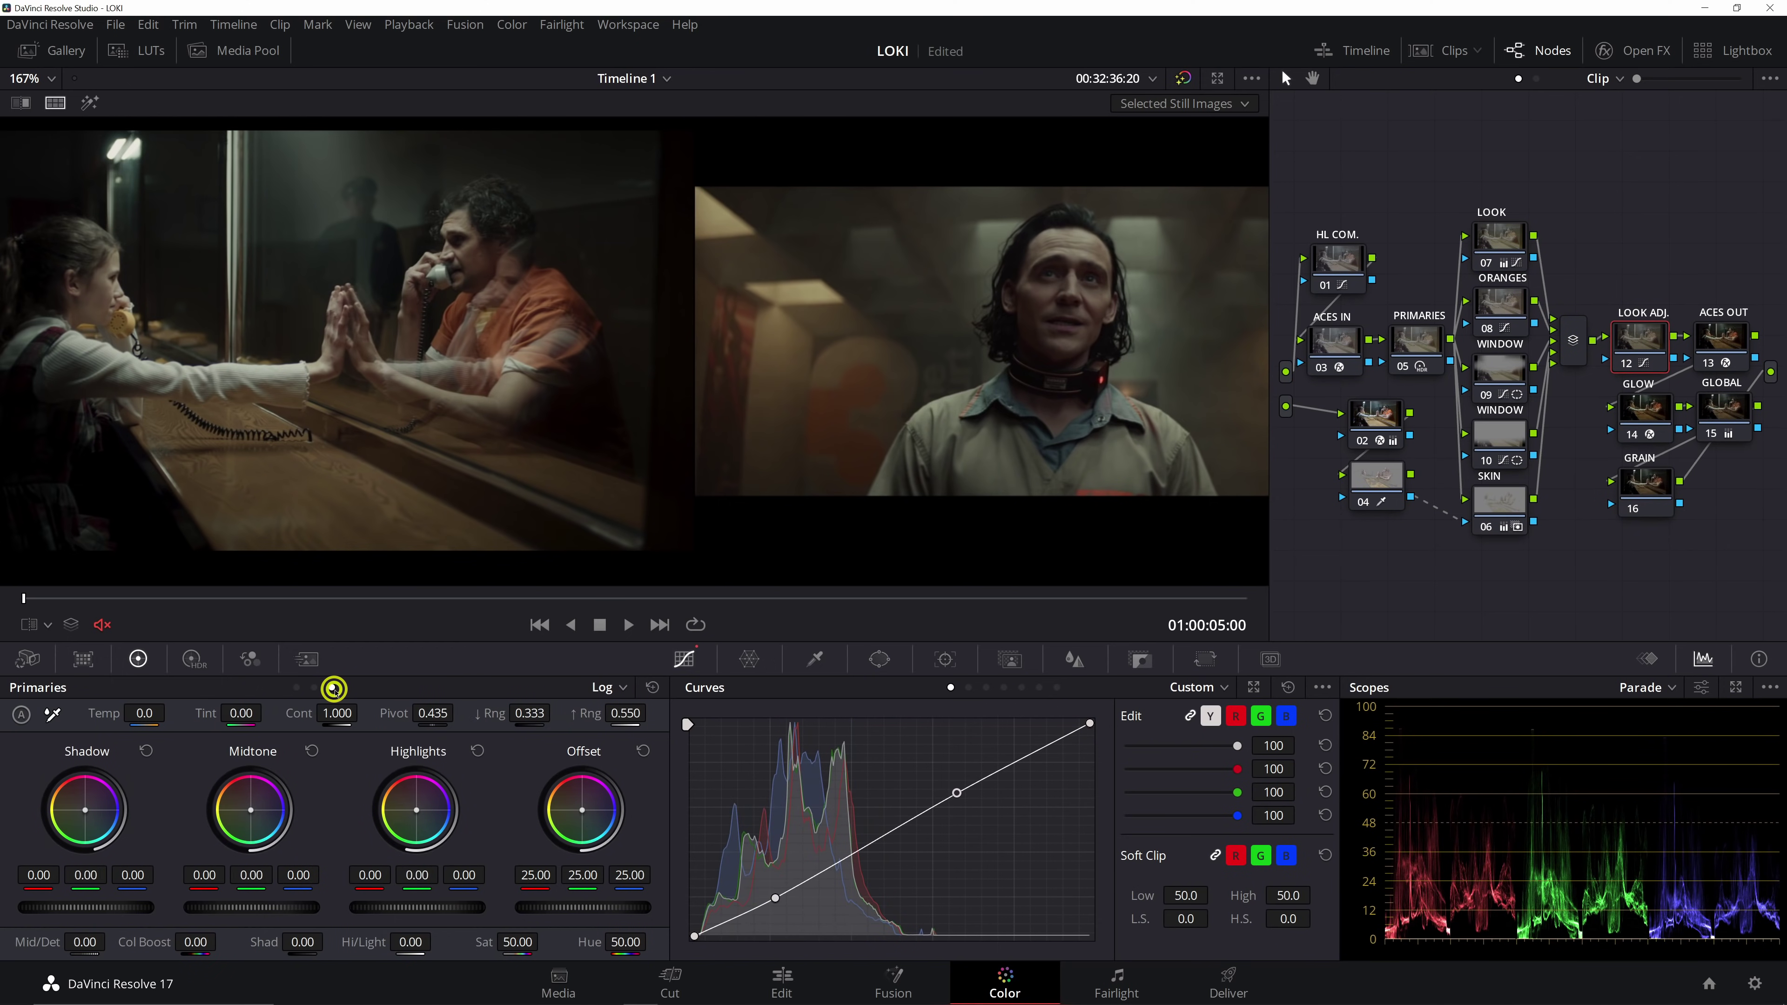
{"action": "left_click_drag", "start_coordinate": [86, 810], "coordinate": [92, 819]}
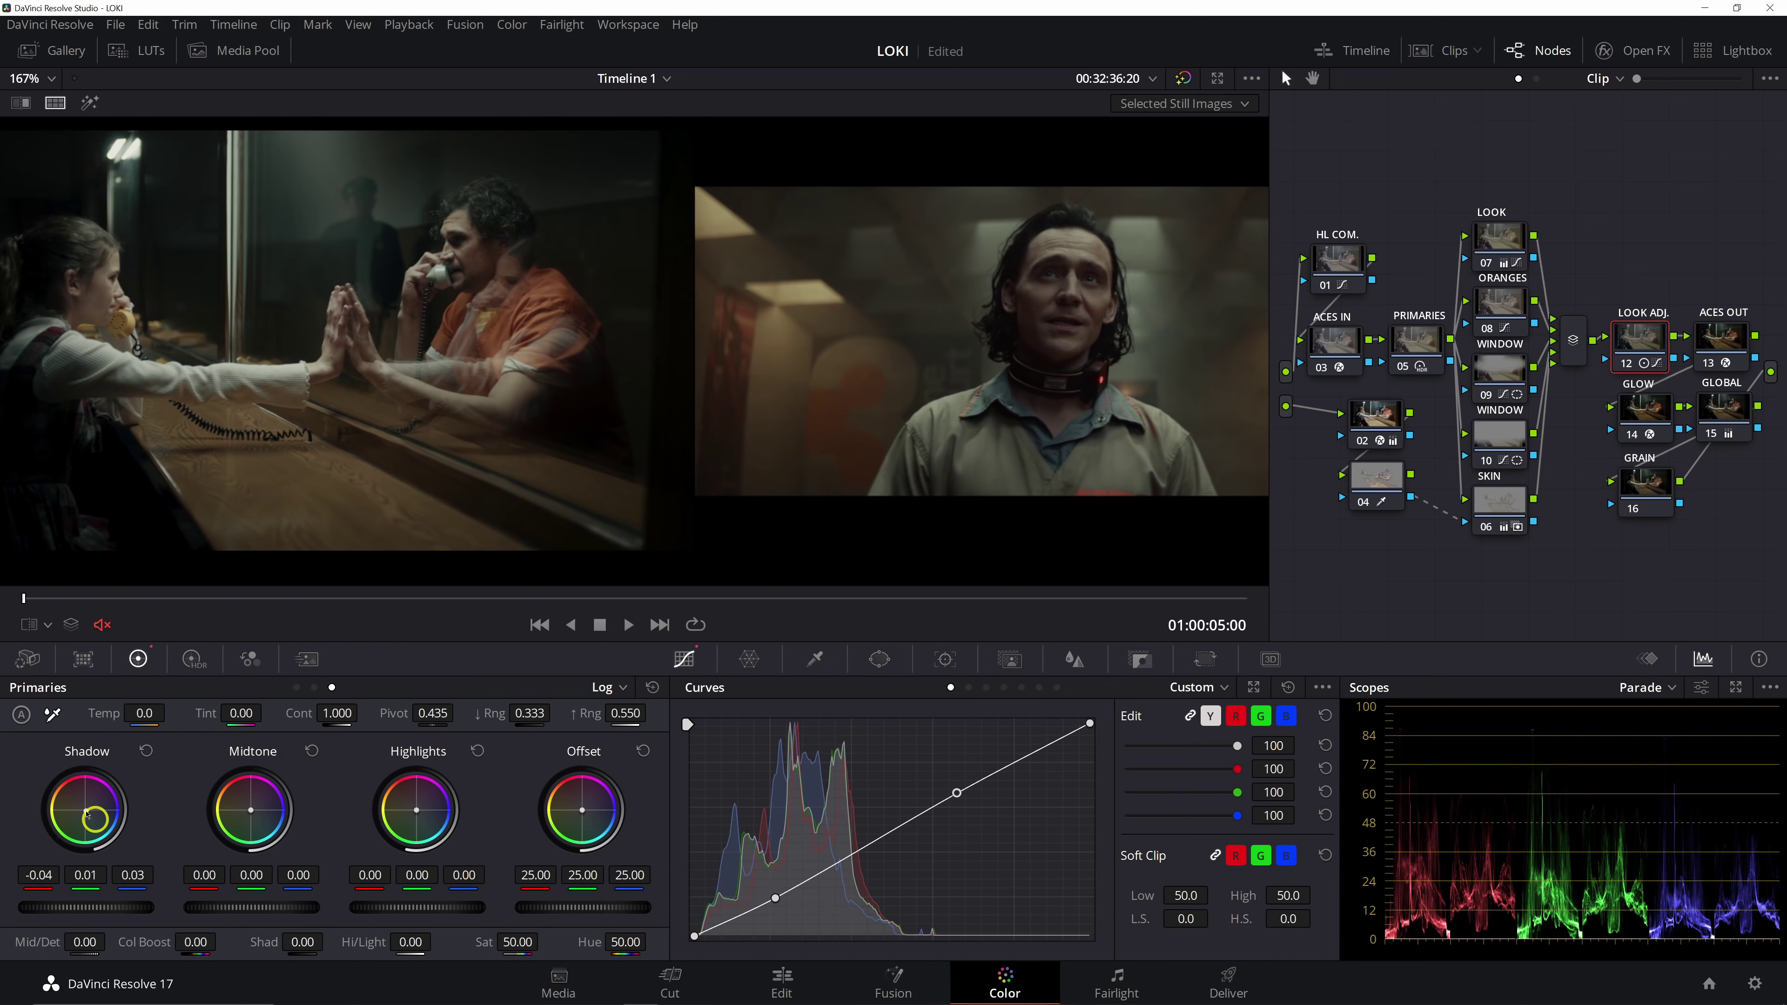
Reset the LOOK ADJ. node's shadow wheel and repeatedly undo and redo to compare the picture with and without the blue tint
{"action": "left_click", "coordinate": [147, 750]}
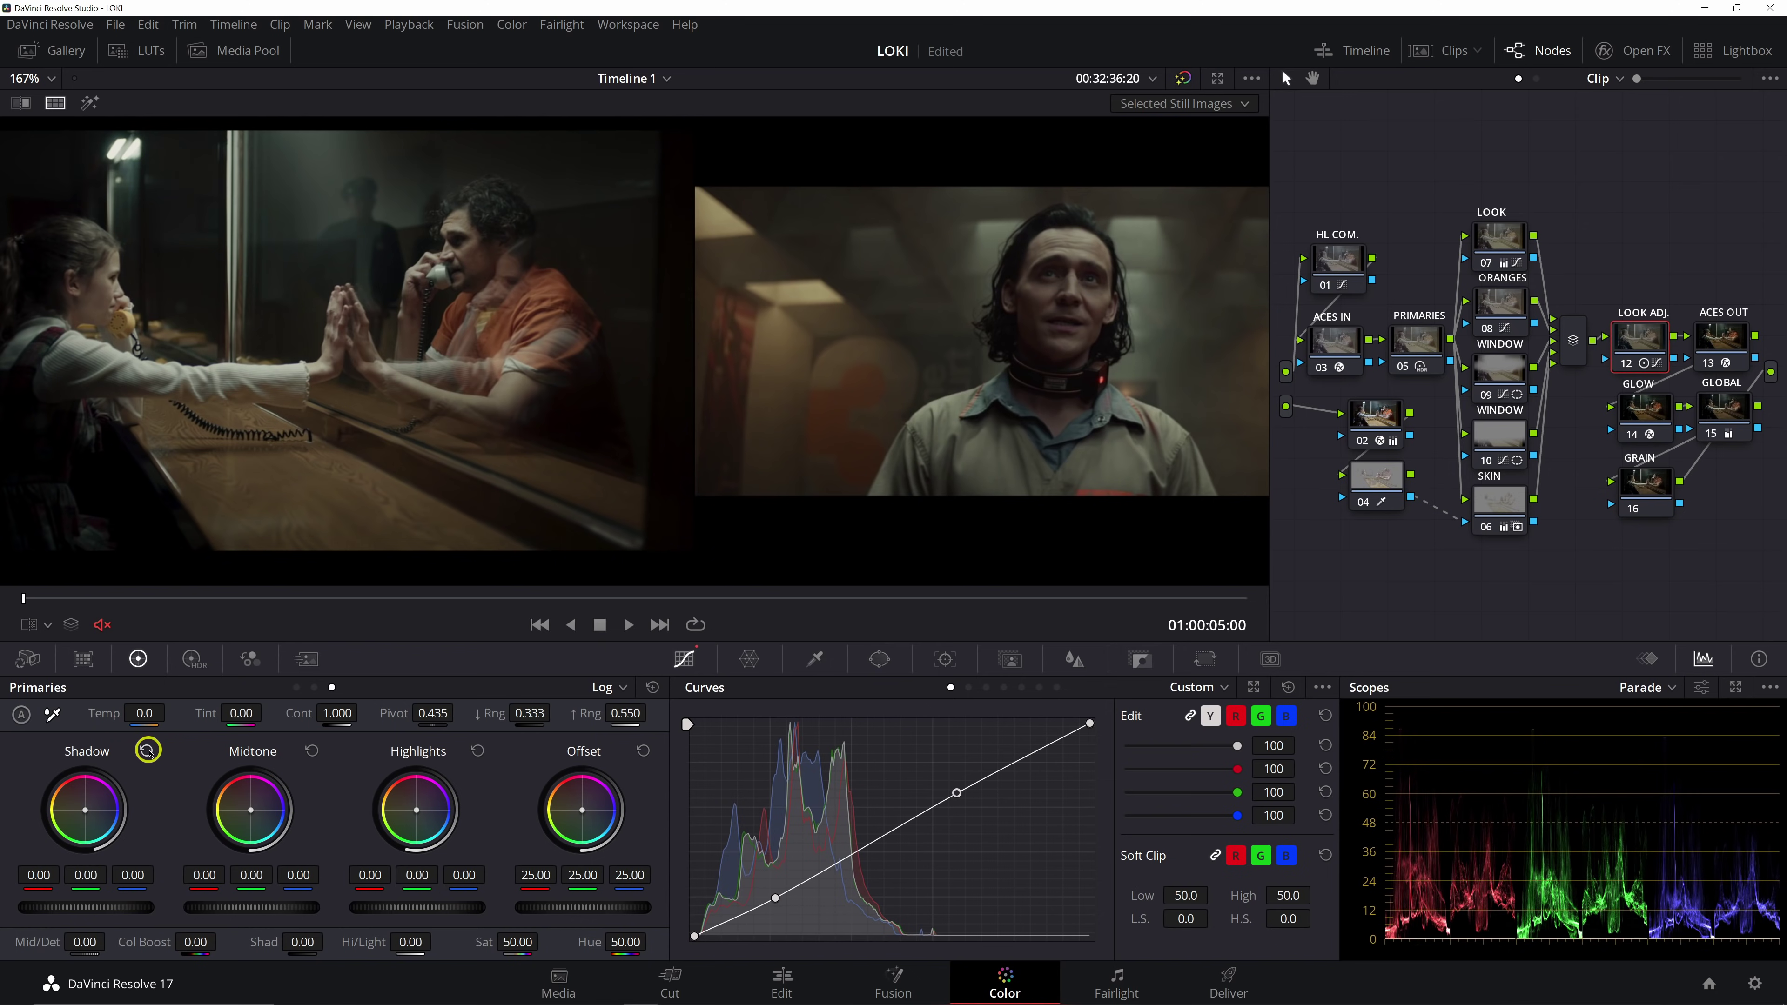
{"action": "key", "text": "ctrl+z"}
{"action": "key", "text": "ctrl+shift+z"}
{"action": "key", "text": "ctrl+shift+z"}
{"action": "key", "text": "ctrl+shift+z"}
{"action": "key", "text": "ctrl+shift+z"}
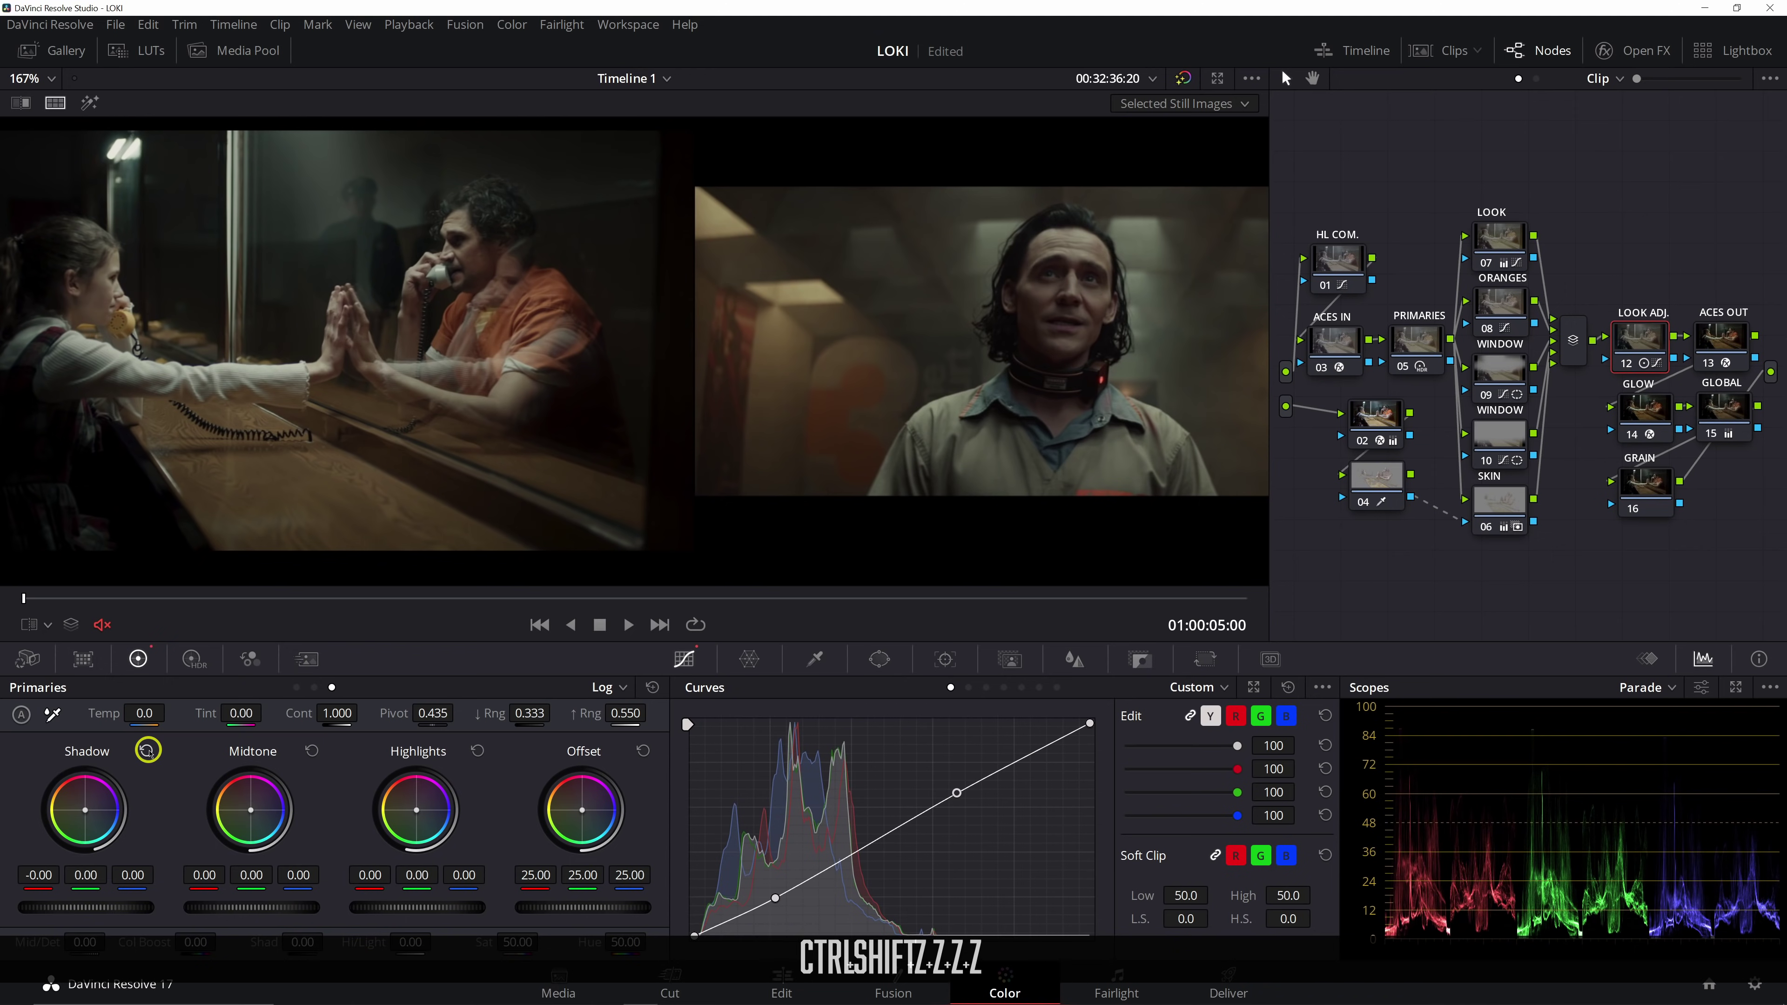
{"action": "key", "text": "ctrl+shift+z"}
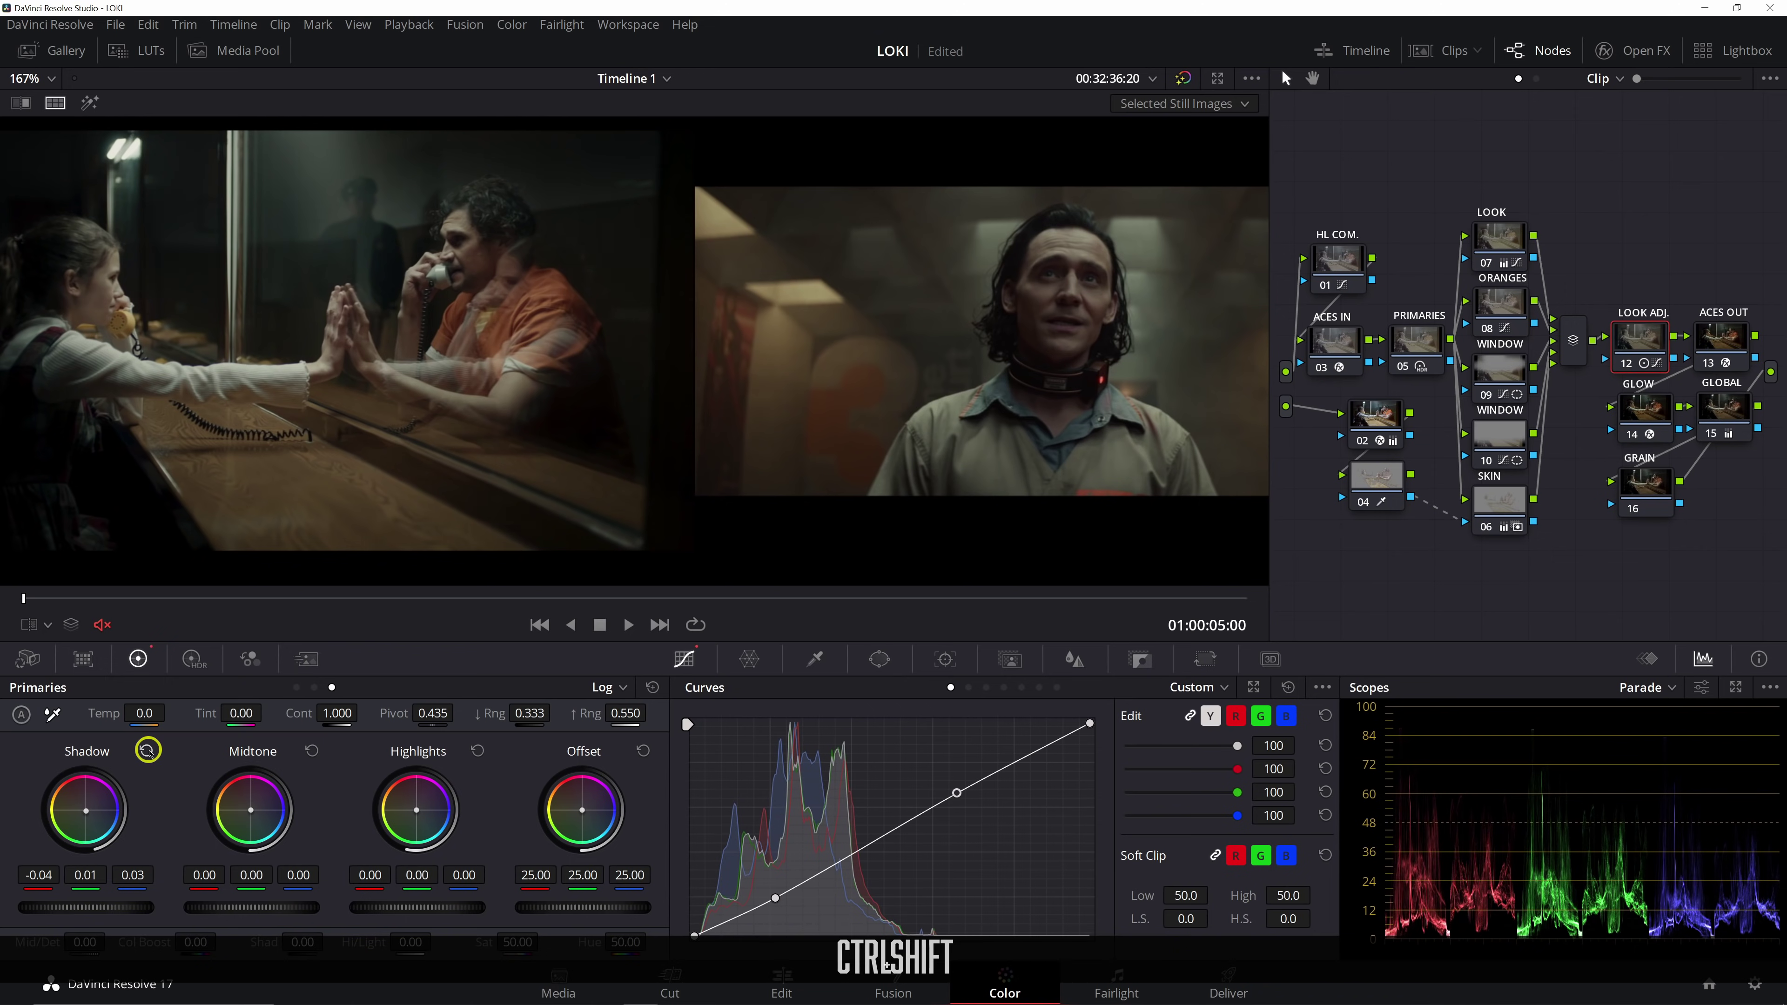
{"action": "key", "text": "ctrl+shift+z"}
{"action": "key", "text": "ctrl+shift+z"}
{"action": "key", "text": "ctrl+shift+z"}
{"action": "key", "text": "ctrl+shift+z"}
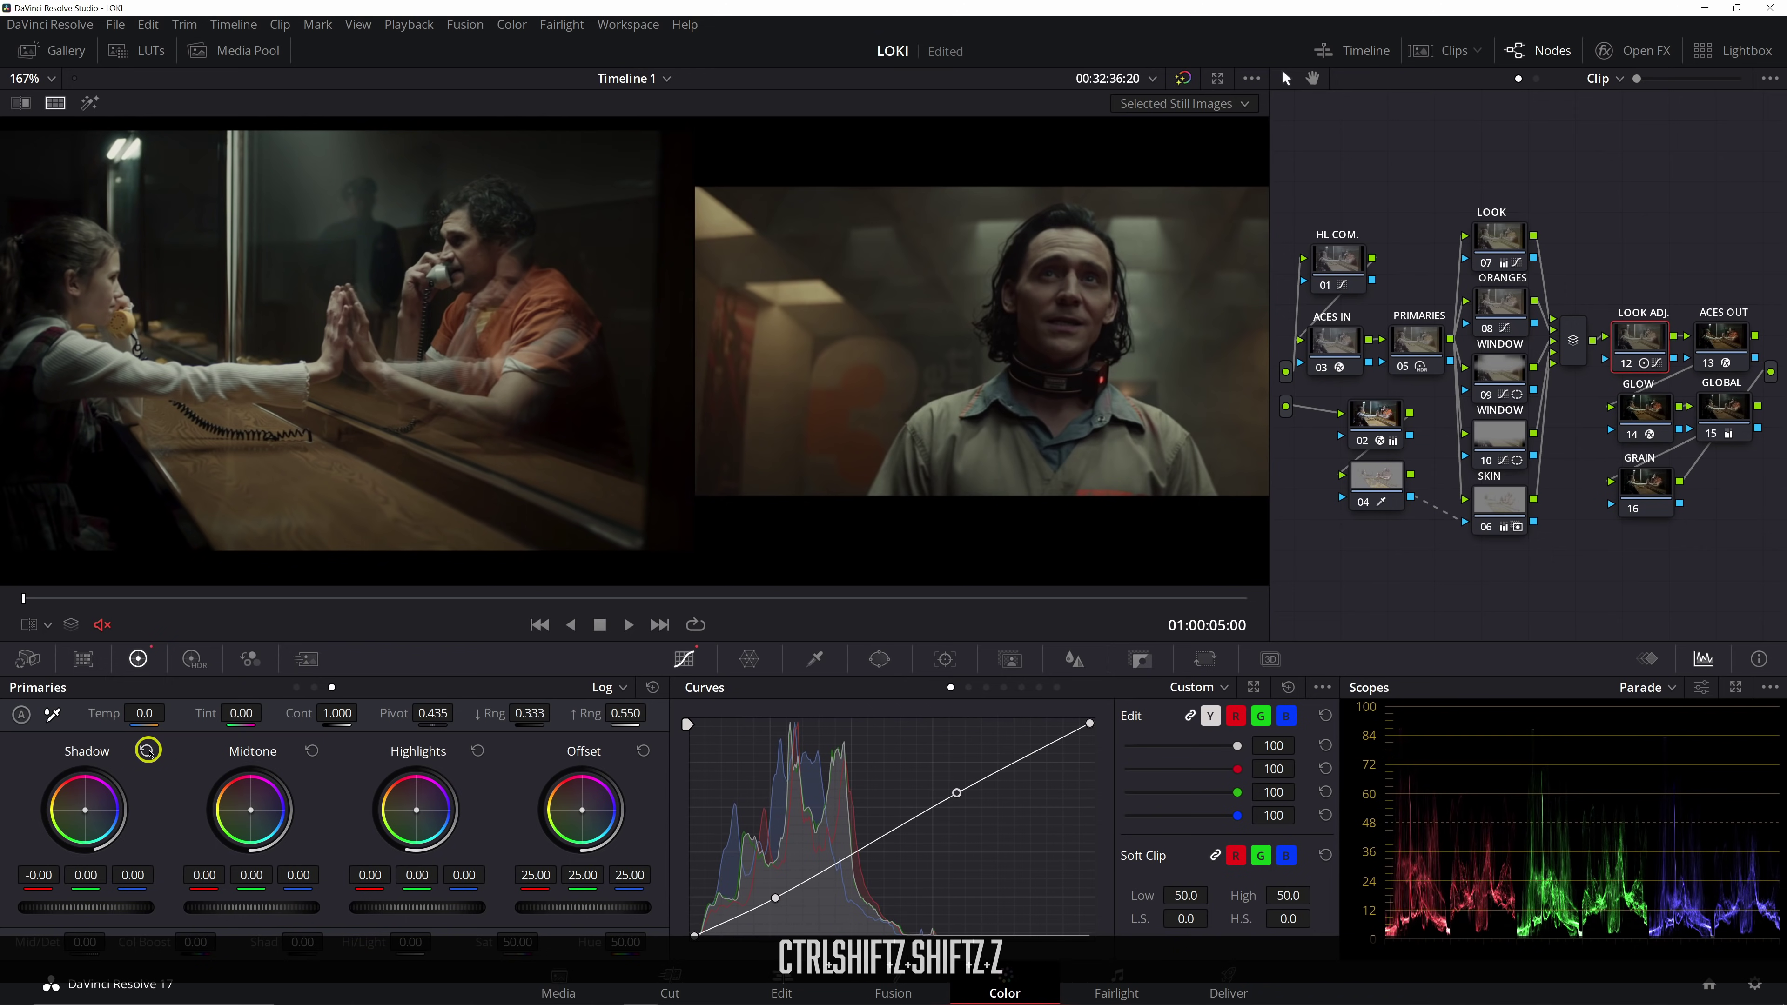
Lower the LOOK ADJ. node's log low range to 0.271 and check the single graded frame at 01:00:06:23
{"action": "mouse_move", "coordinate": [492, 713]}
{"action": "left_mouse_down"}
{"action": "mouse_move", "coordinate": [447, 712]}
{"action": "mouse_move", "coordinate": [466, 712]}
{"action": "left_mouse_up"}
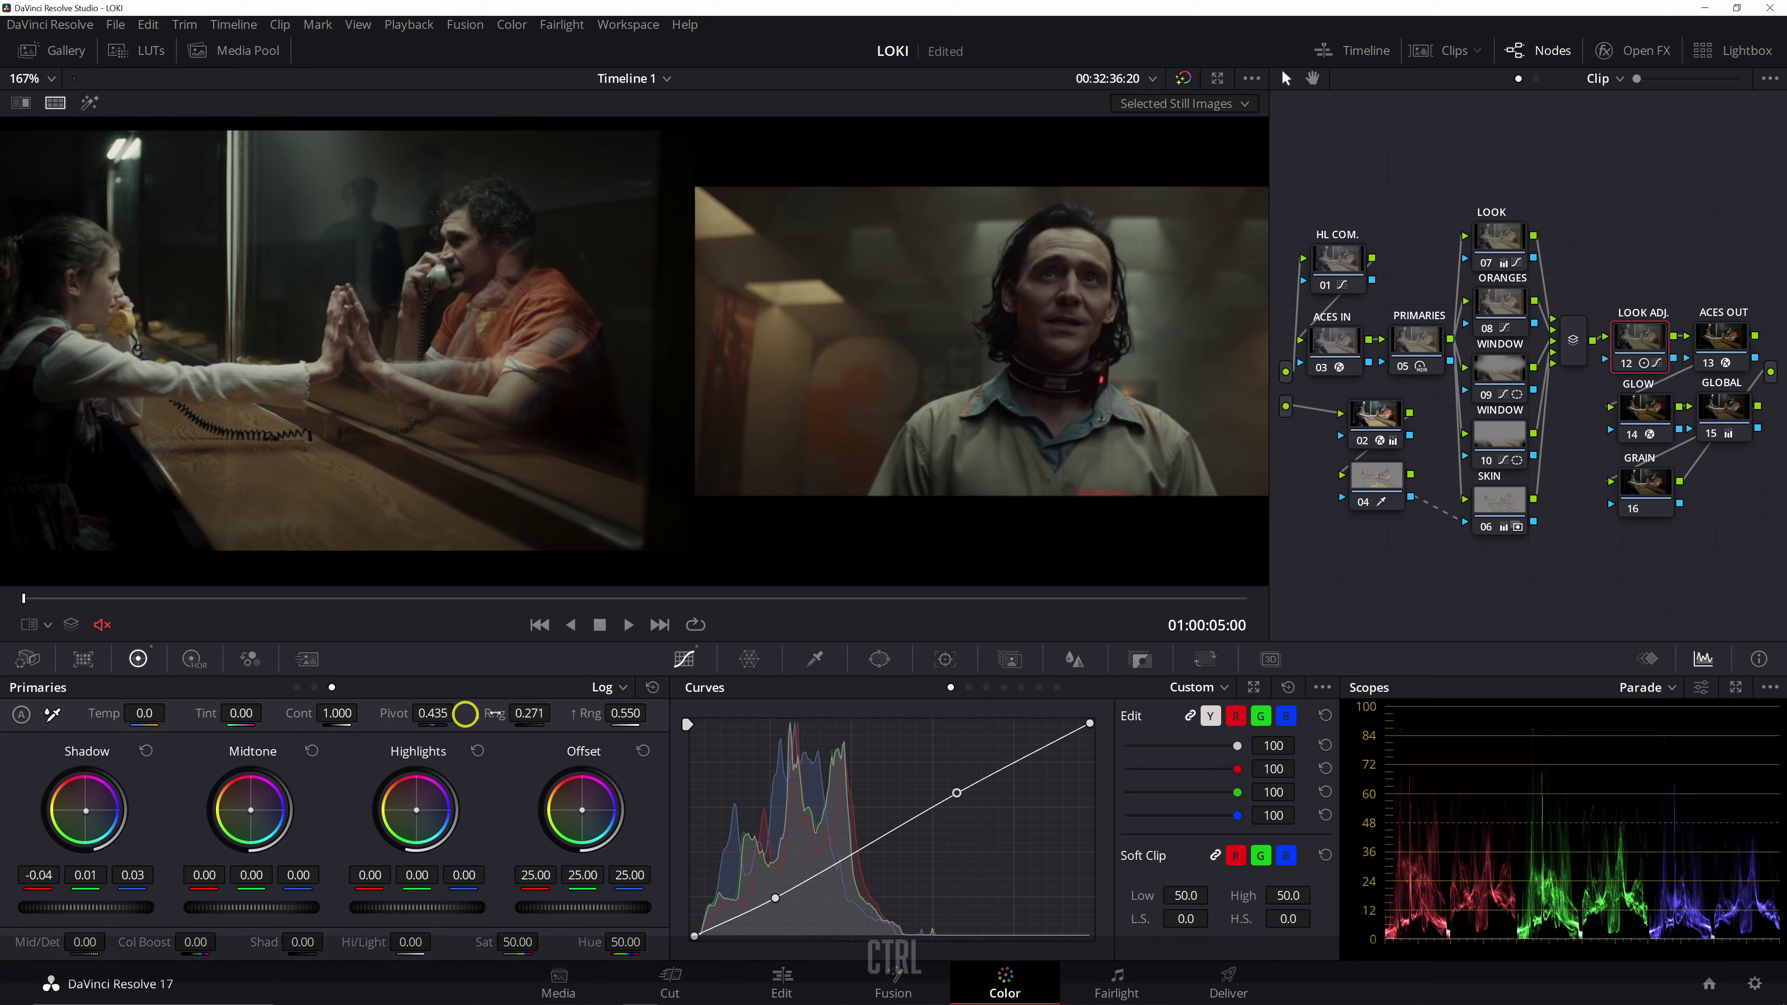
{"action": "key", "text": "ctrl+z"}
{"action": "key", "text": "shift+z"}
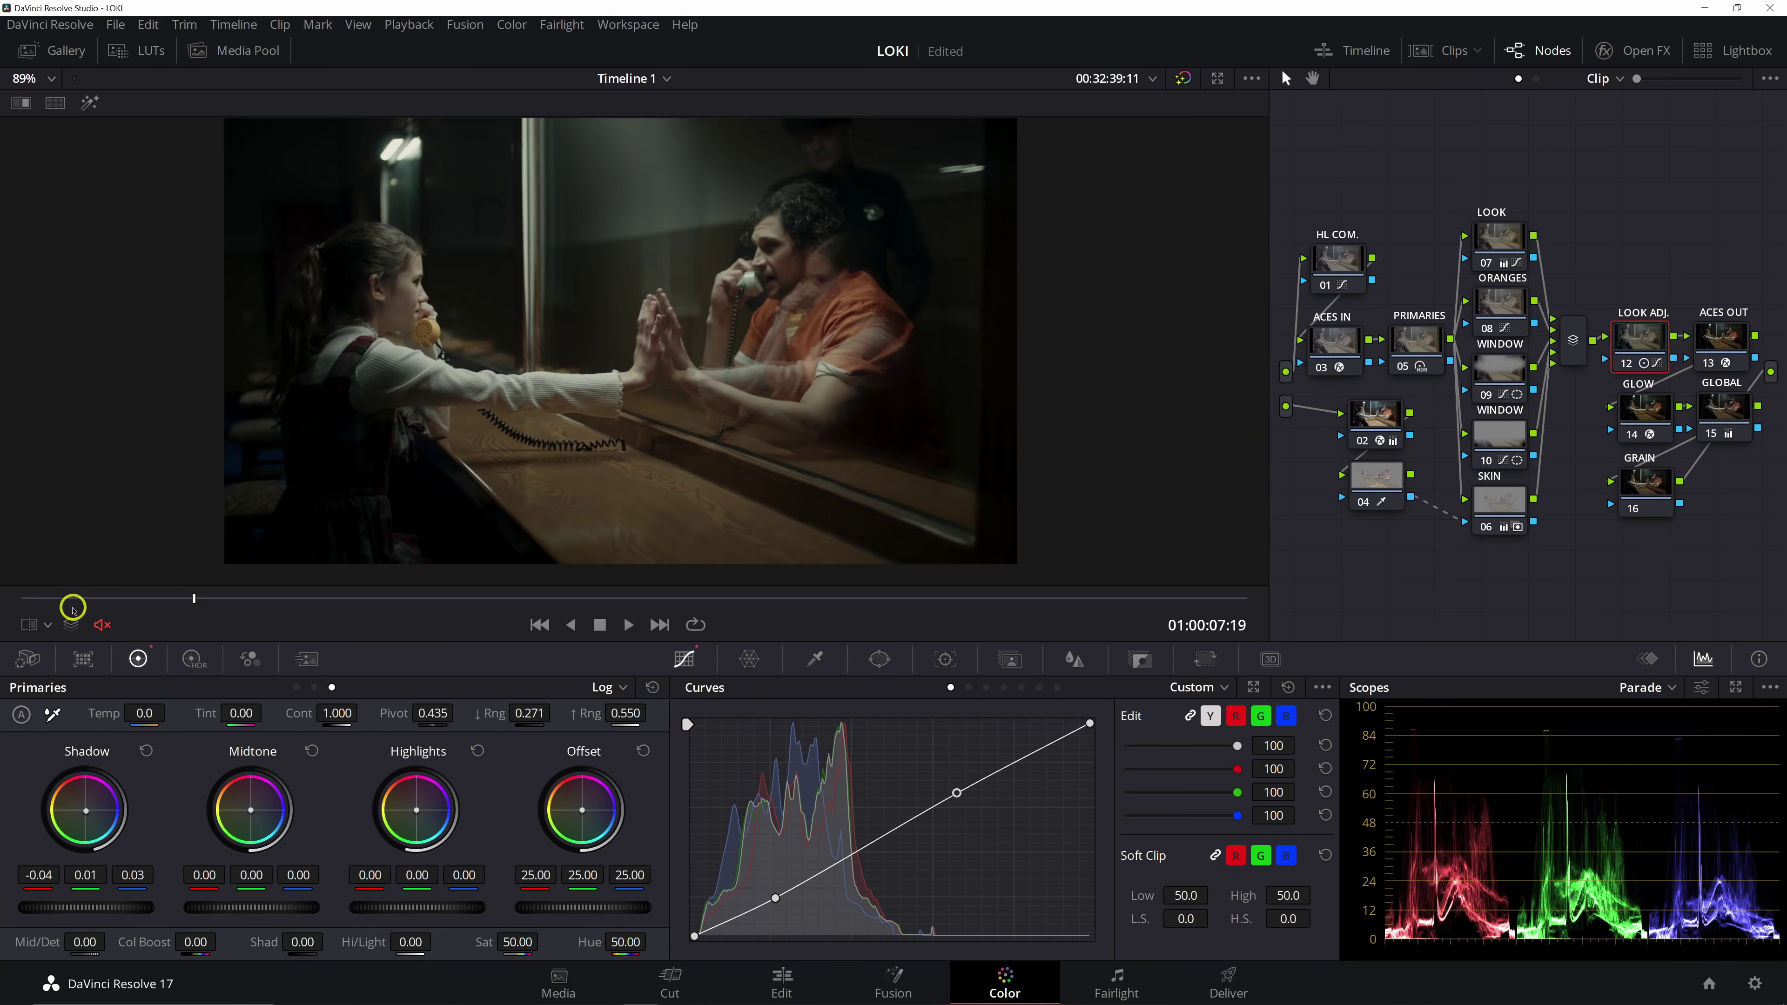
{"action": "left_click_drag", "start_coordinate": [79, 600], "coordinate": [138, 595]}
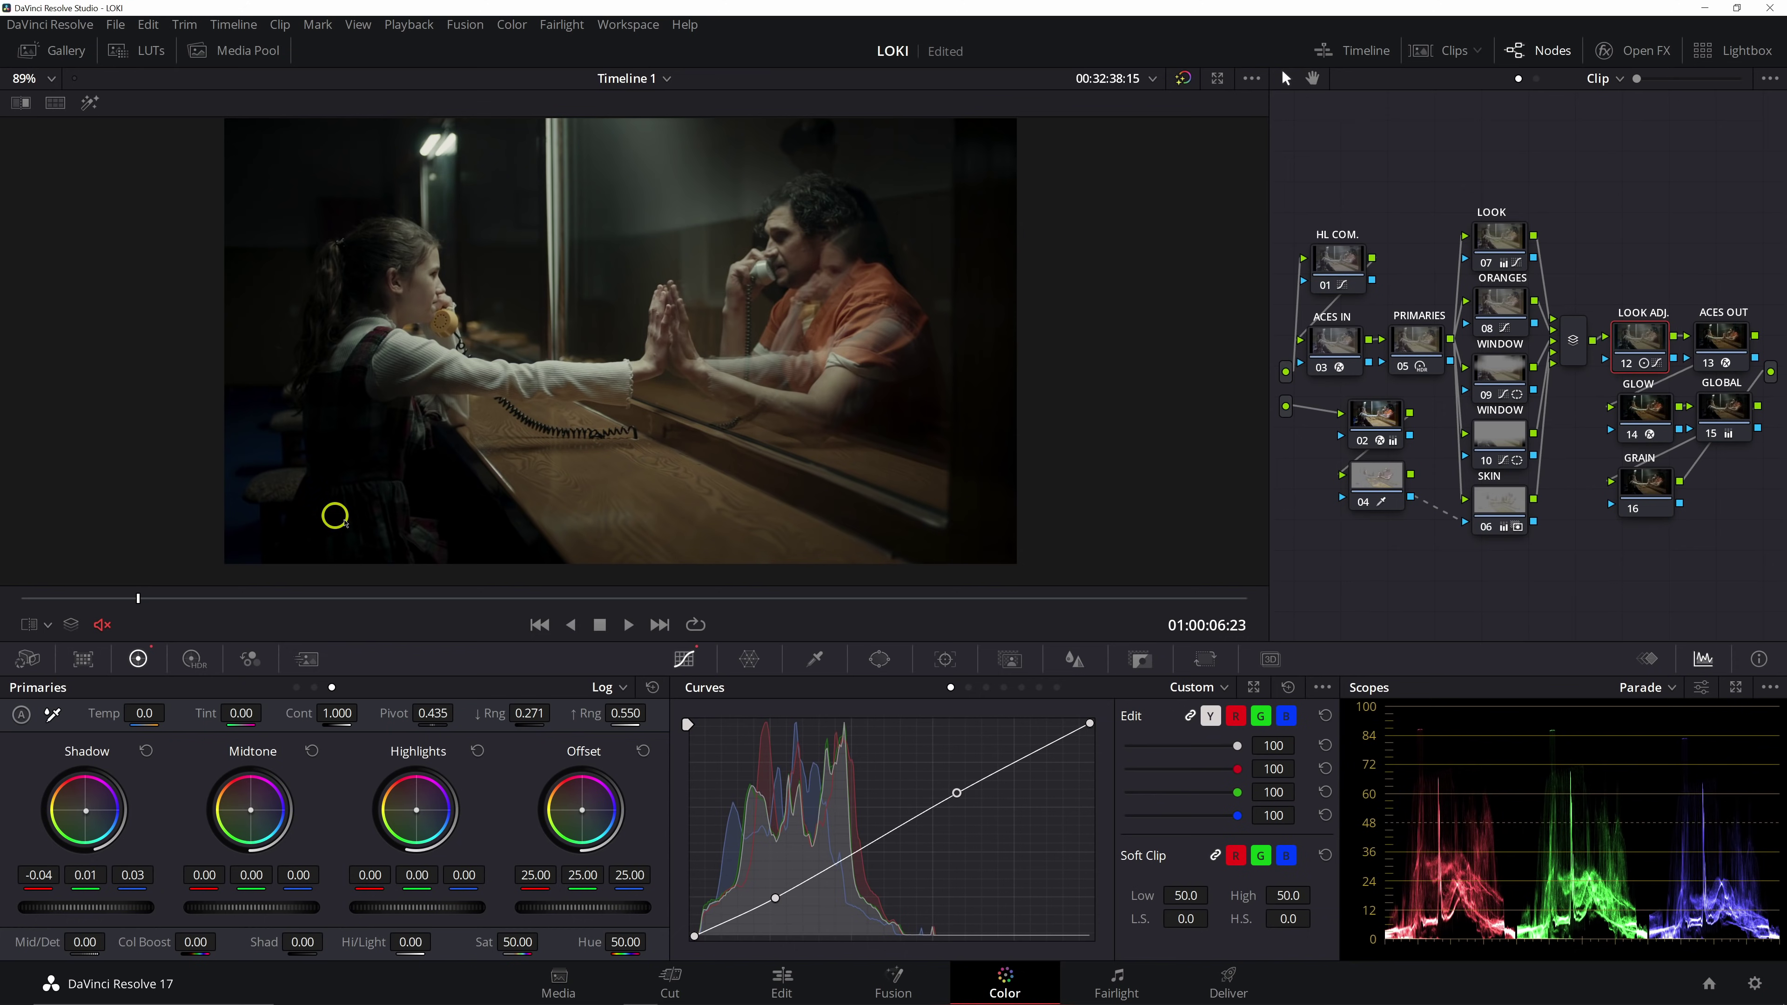
On the GLOBAL node's Hue Vs Sat curve, lower the cyan saturation to 0.81 and pull the blues down further
{"action": "left_click", "coordinate": [985, 687]}
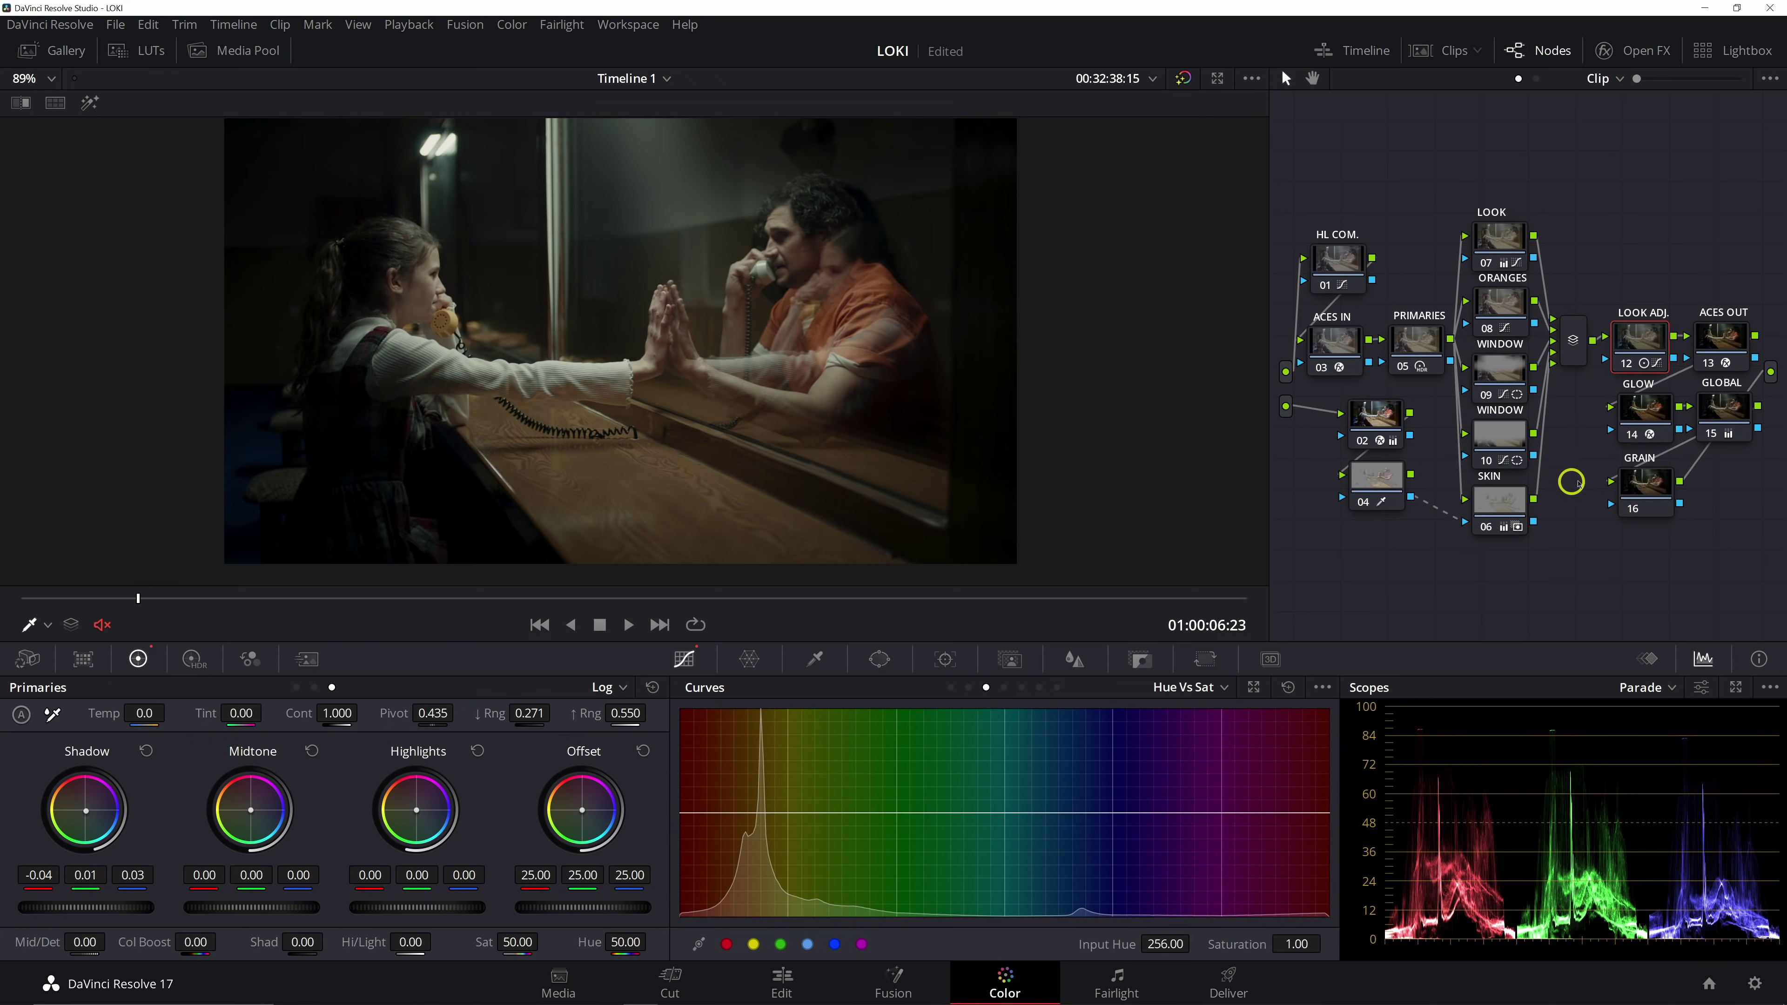
{"action": "left_click", "coordinate": [1717, 405]}
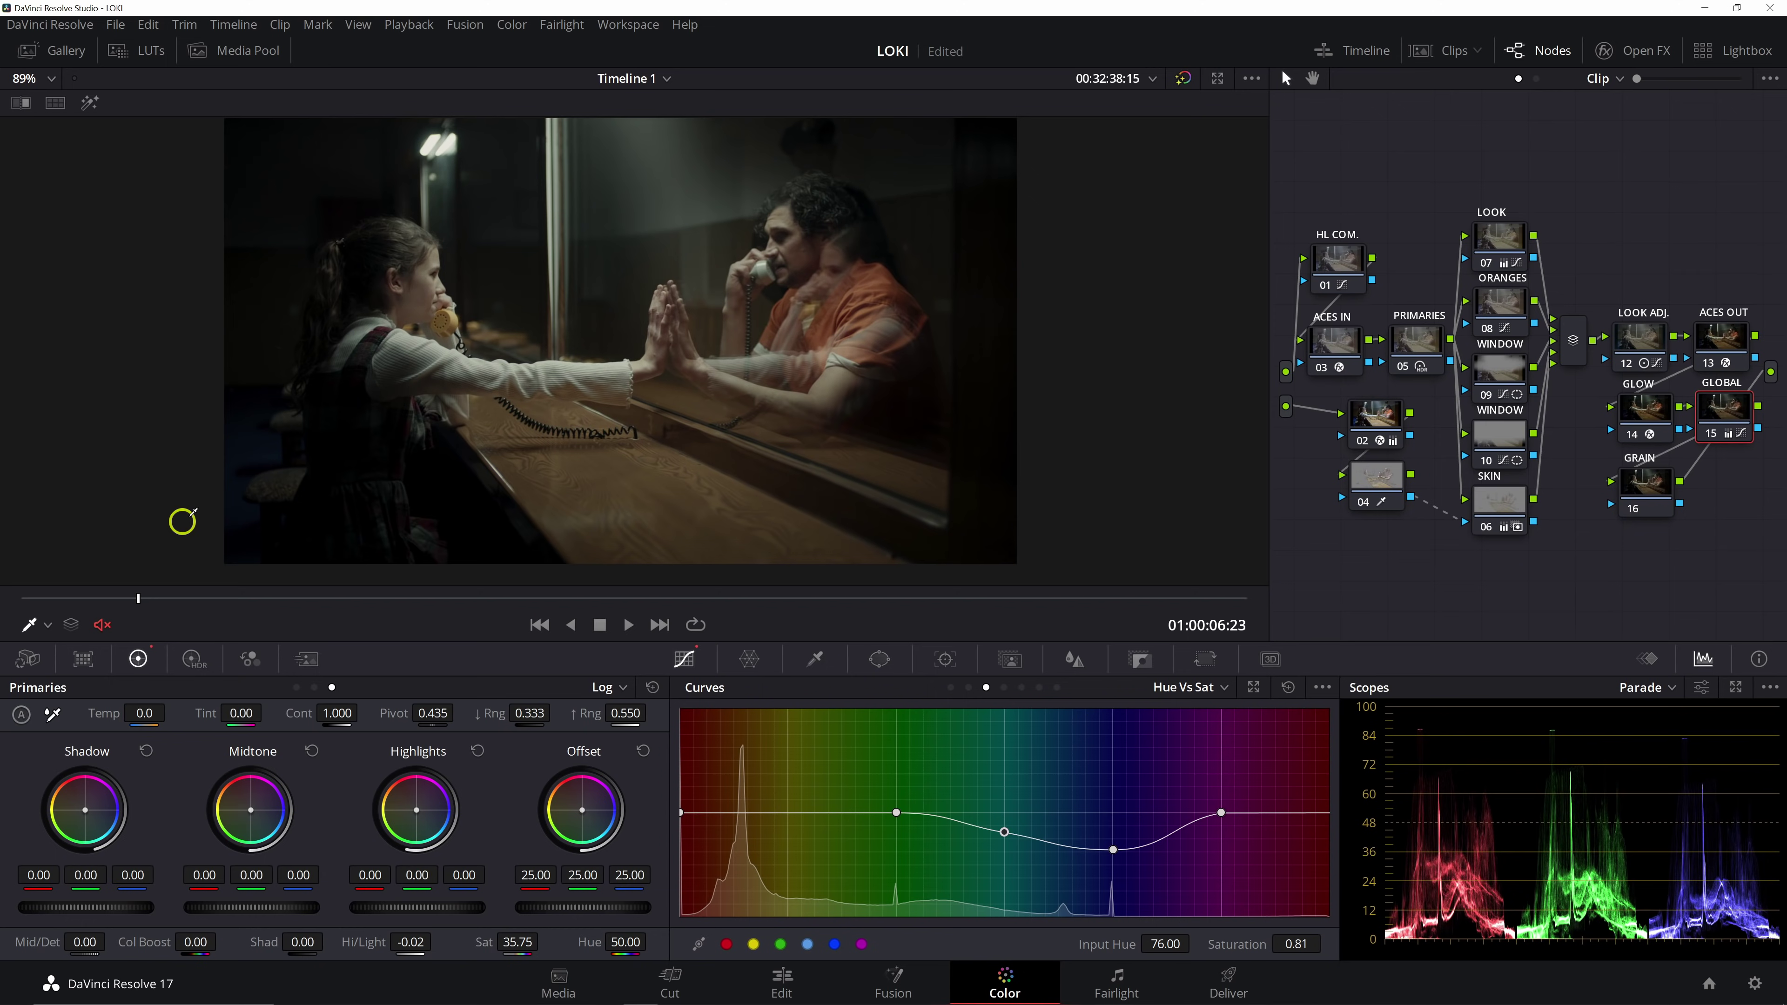
{"action": "mouse_move", "coordinate": [160, 597]}
{"action": "left_mouse_down"}
{"action": "mouse_move", "coordinate": [693, 597]}
{"action": "mouse_move", "coordinate": [55, 624]}
{"action": "mouse_move", "coordinate": [153, 624]}
{"action": "left_mouse_up"}
Apply the Film Grain effect to the GRAIN node with the 16mm 500T preset
{"action": "left_click", "coordinate": [1645, 485]}
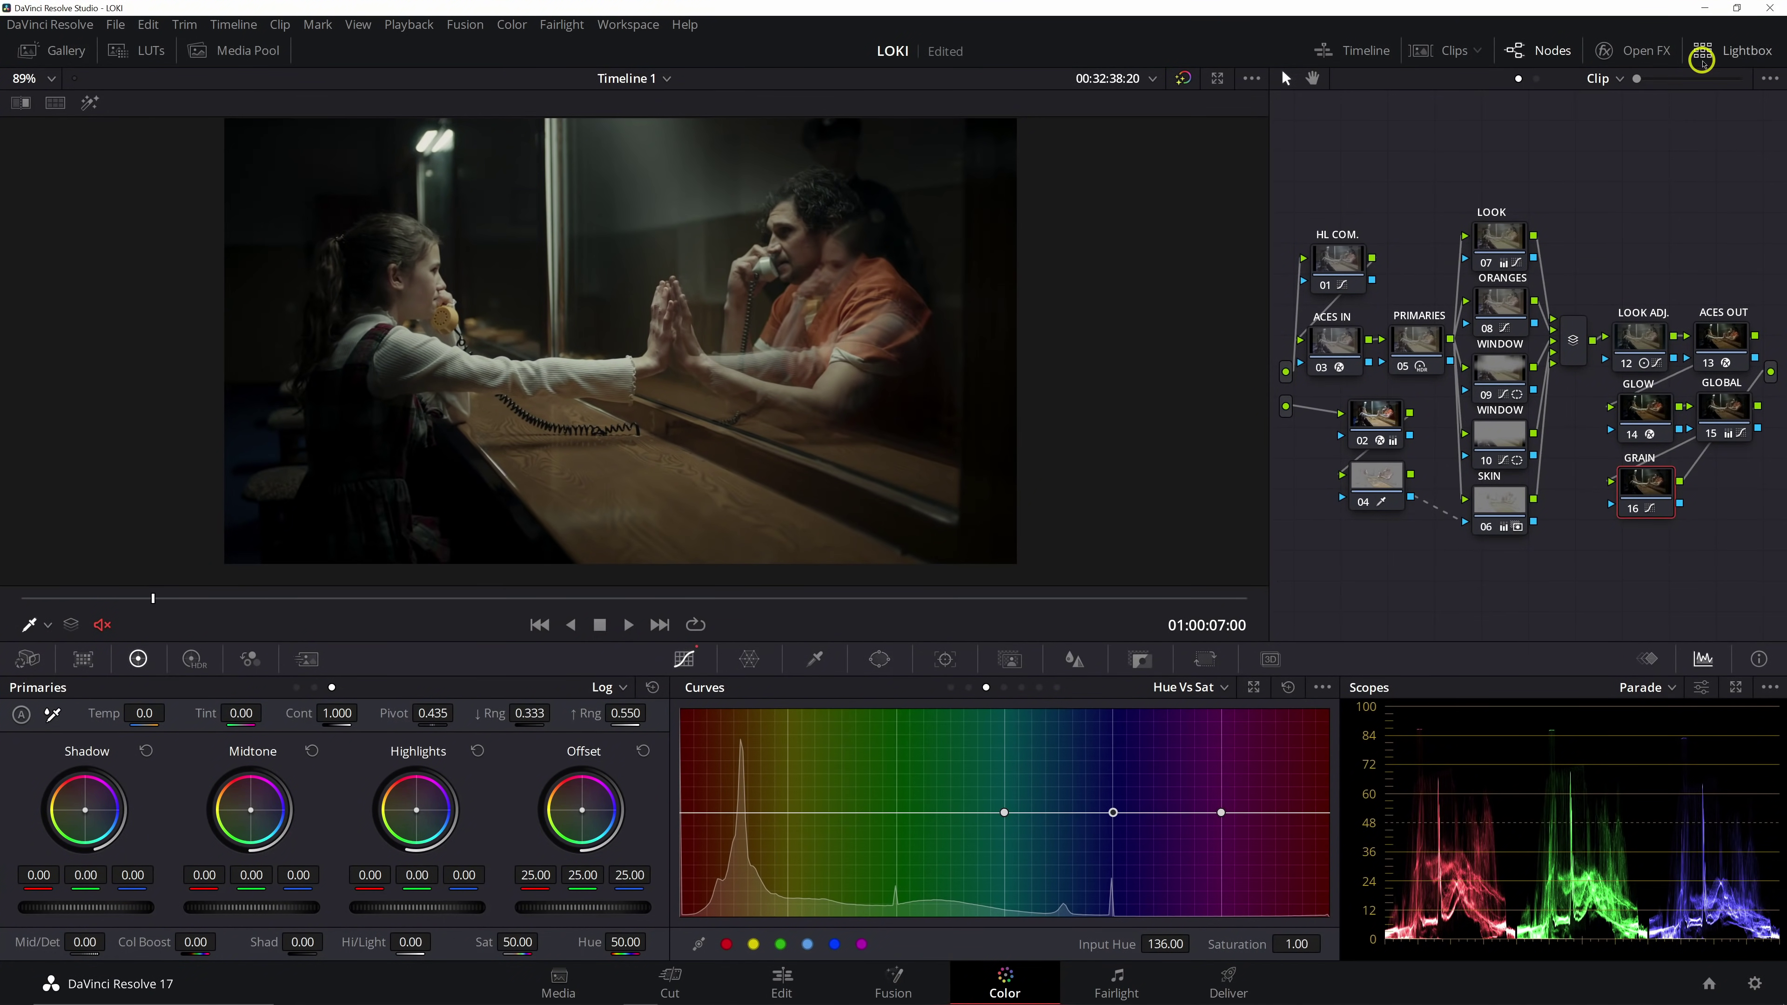
{"action": "left_click", "coordinate": [1611, 51]}
{"action": "left_click", "coordinate": [1474, 108]}
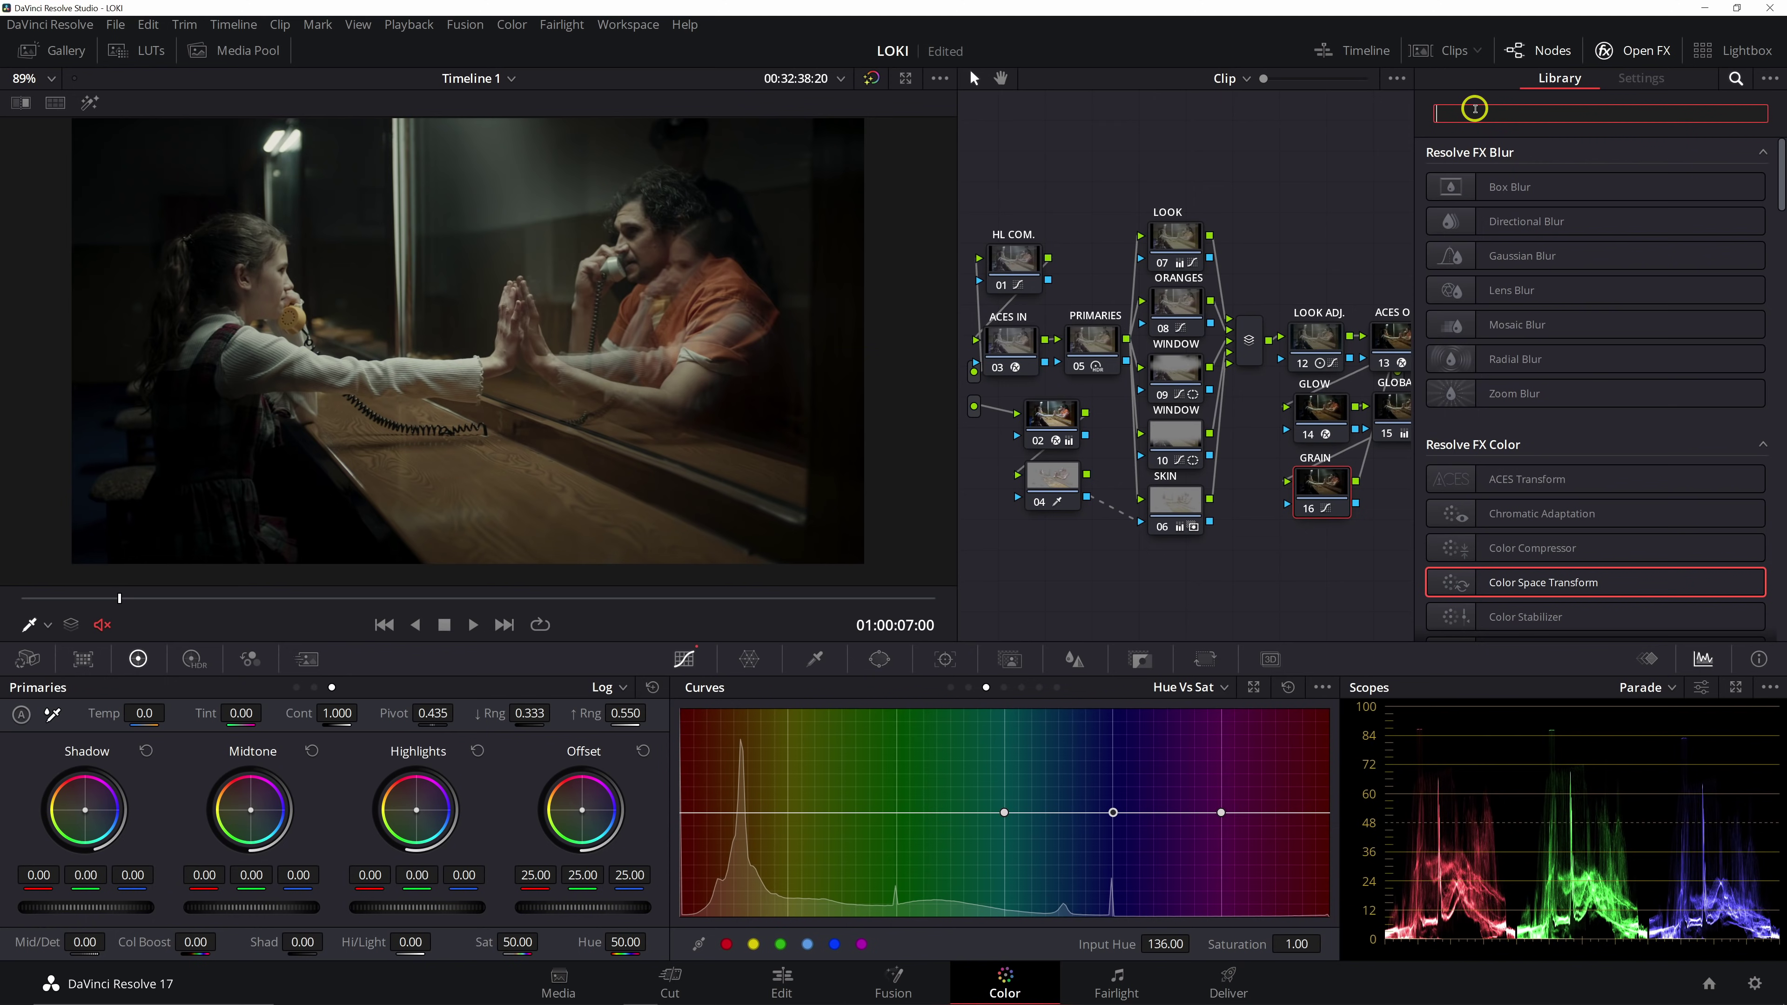
{"action": "type", "text": "GRA"}
{"action": "left_click_drag", "start_coordinate": [1485, 187], "coordinate": [1329, 479]}
{"action": "left_click", "coordinate": [1583, 177]}
{"action": "scroll", "coordinate": [1567, 368], "scroll_direction": "down", "scroll_amount": 1}
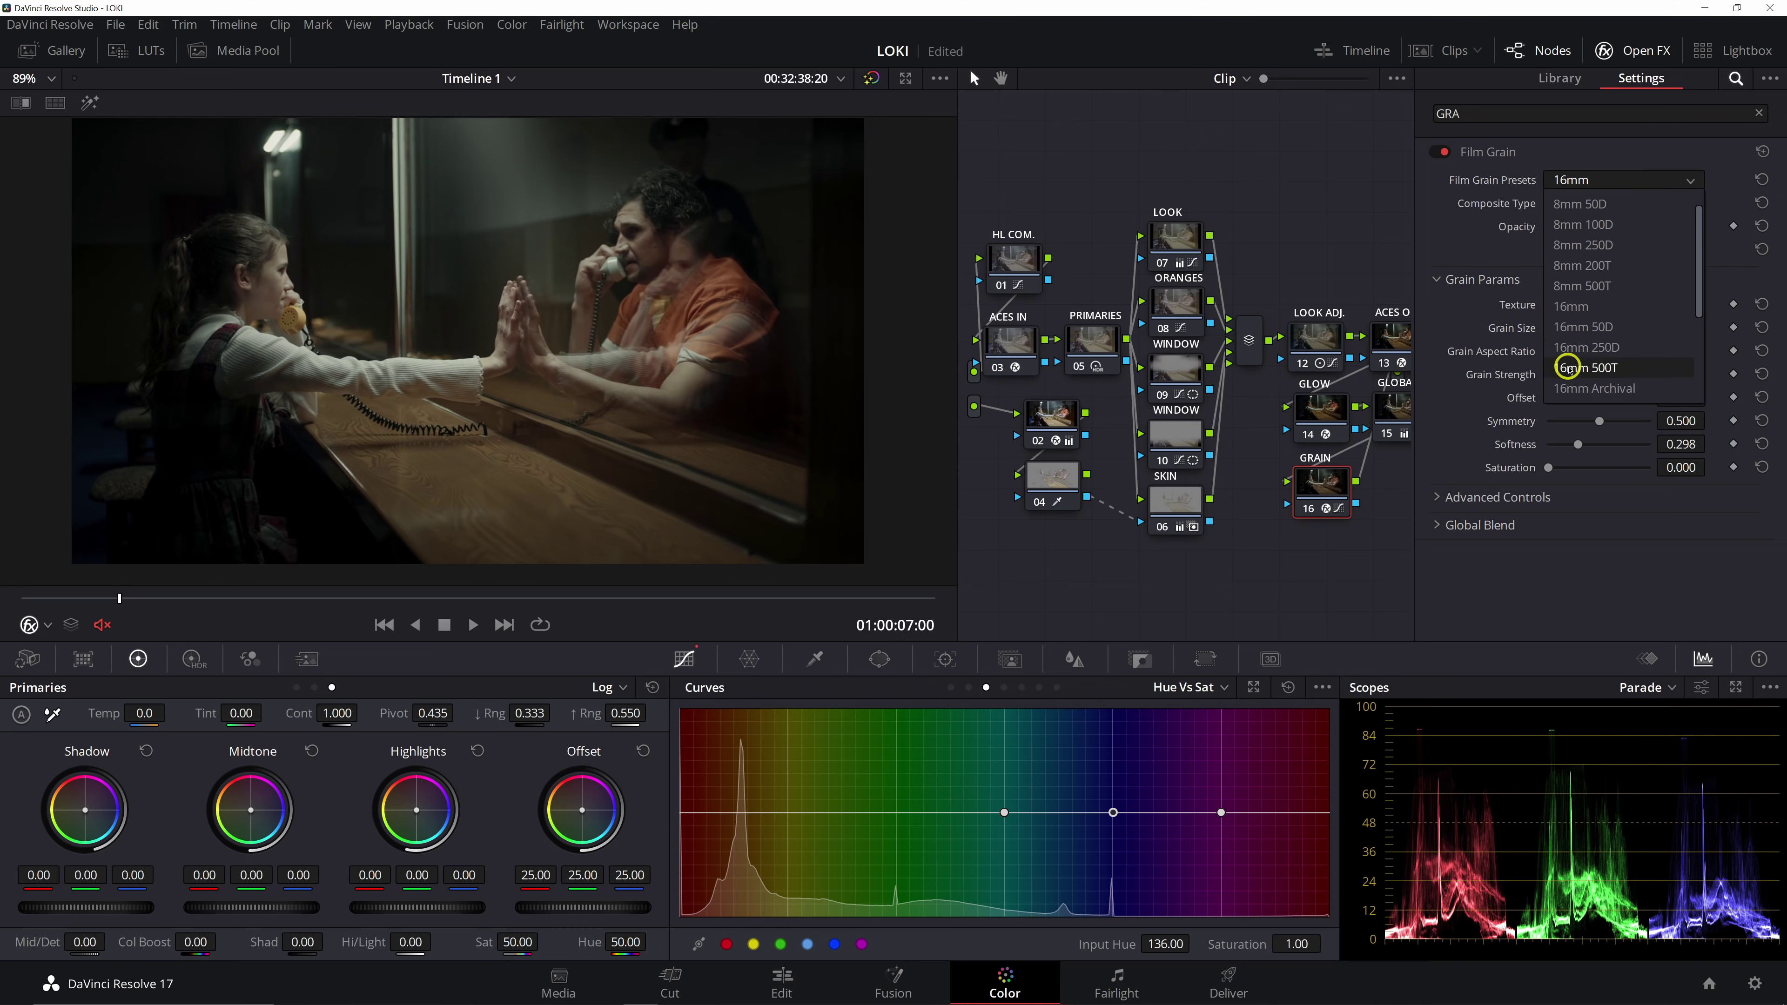
{"action": "left_click", "coordinate": [1627, 366]}
Set the film grain's softness to 0.230 and its grain strength to 0.413, judging the texture on the man's face
{"action": "scroll", "coordinate": [582, 263], "scroll_direction": "up", "scroll_amount": 4}
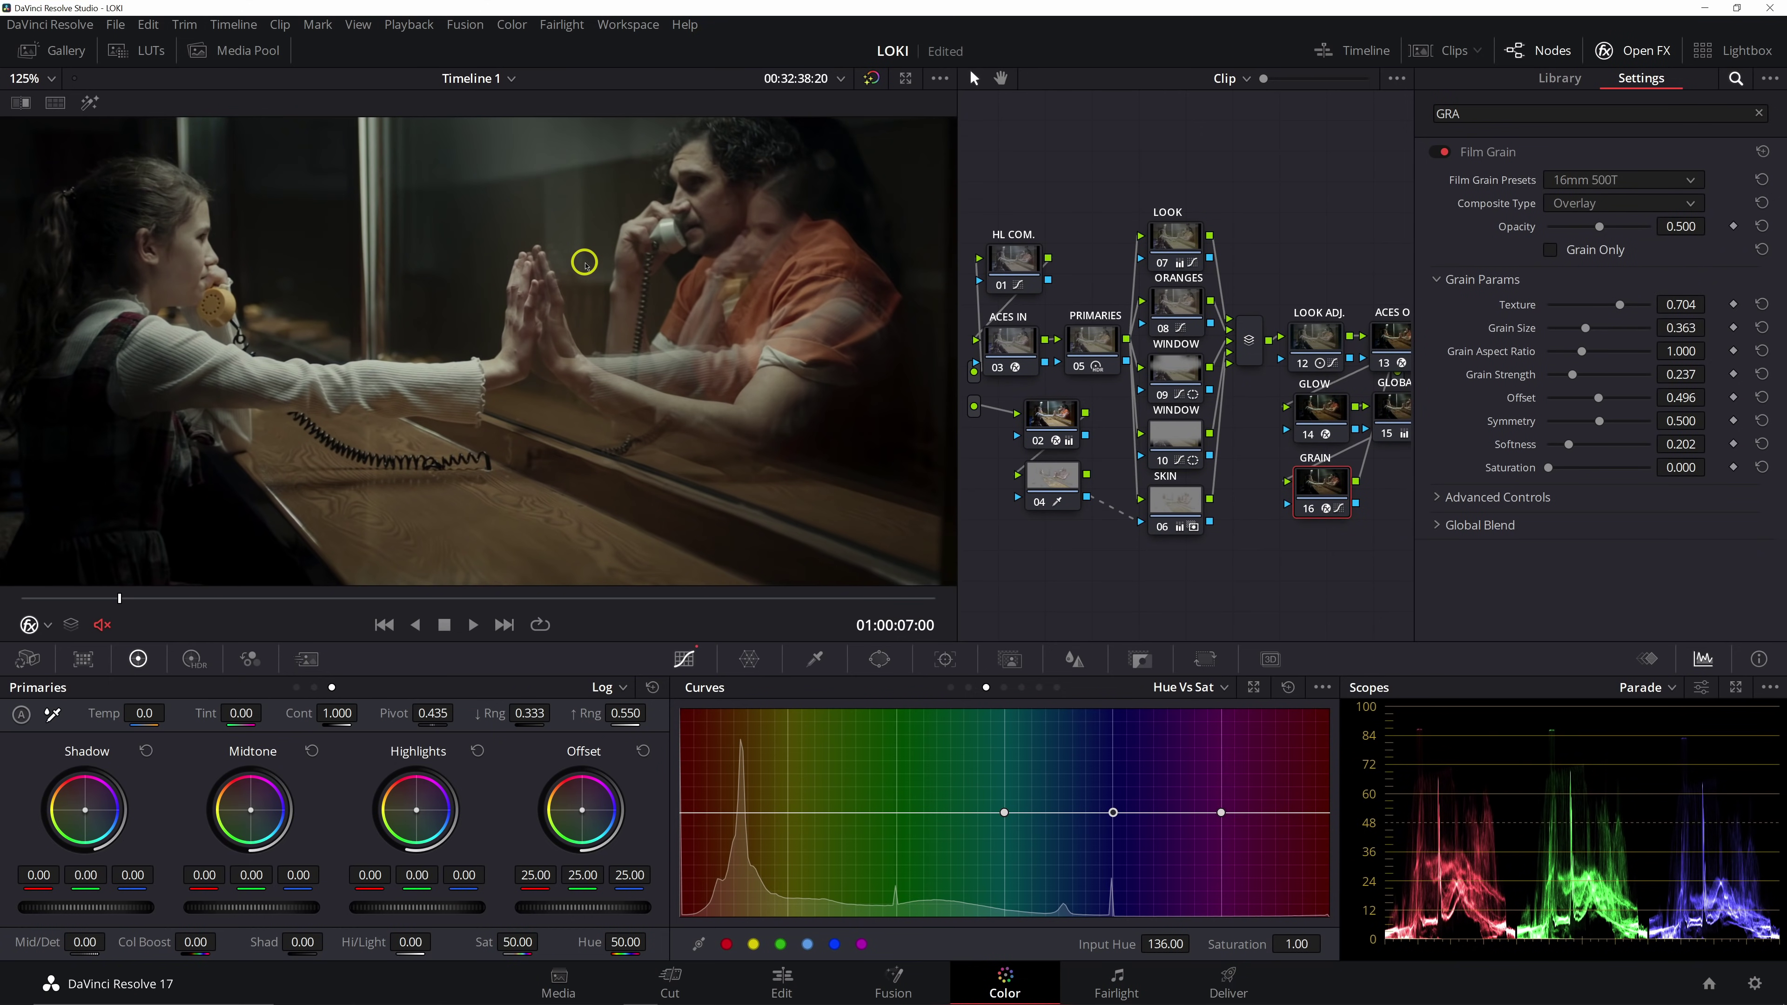
{"action": "scroll", "coordinate": [643, 288], "scroll_direction": "up", "scroll_amount": 5}
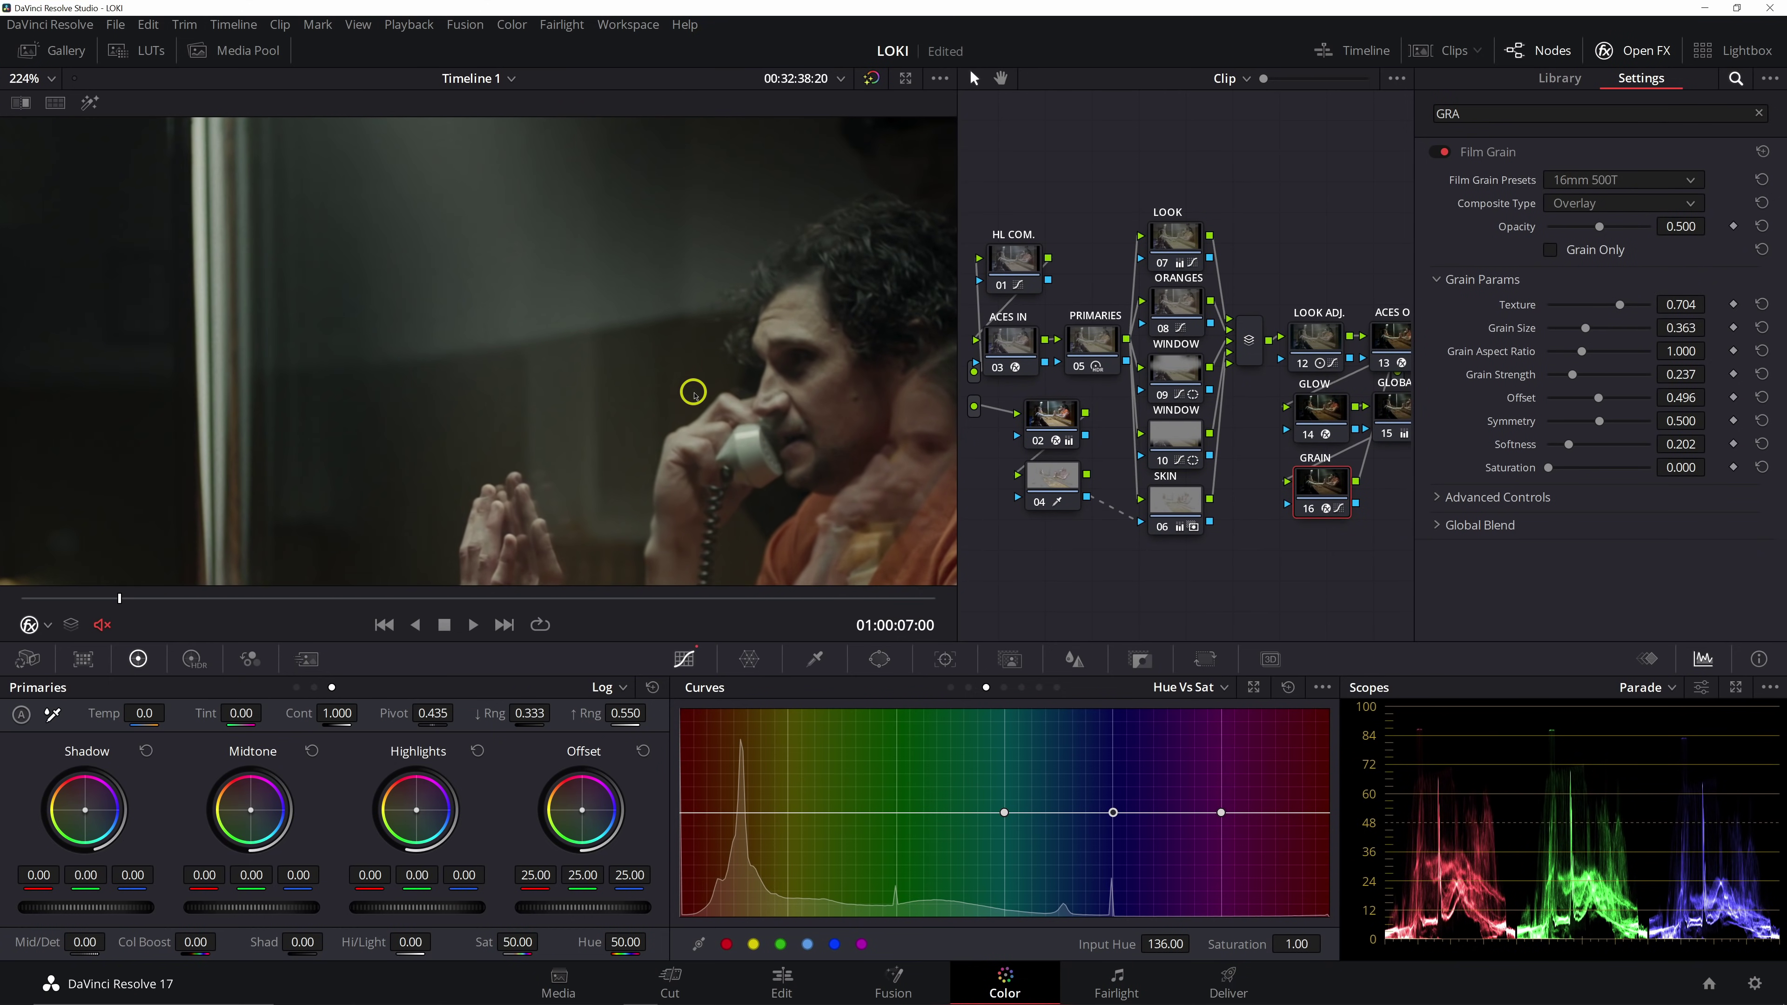
{"action": "scroll", "coordinate": [598, 327], "scroll_direction": "down", "scroll_amount": 2}
{"action": "scroll", "coordinate": [475, 331], "scroll_direction": "up", "scroll_amount": 3}
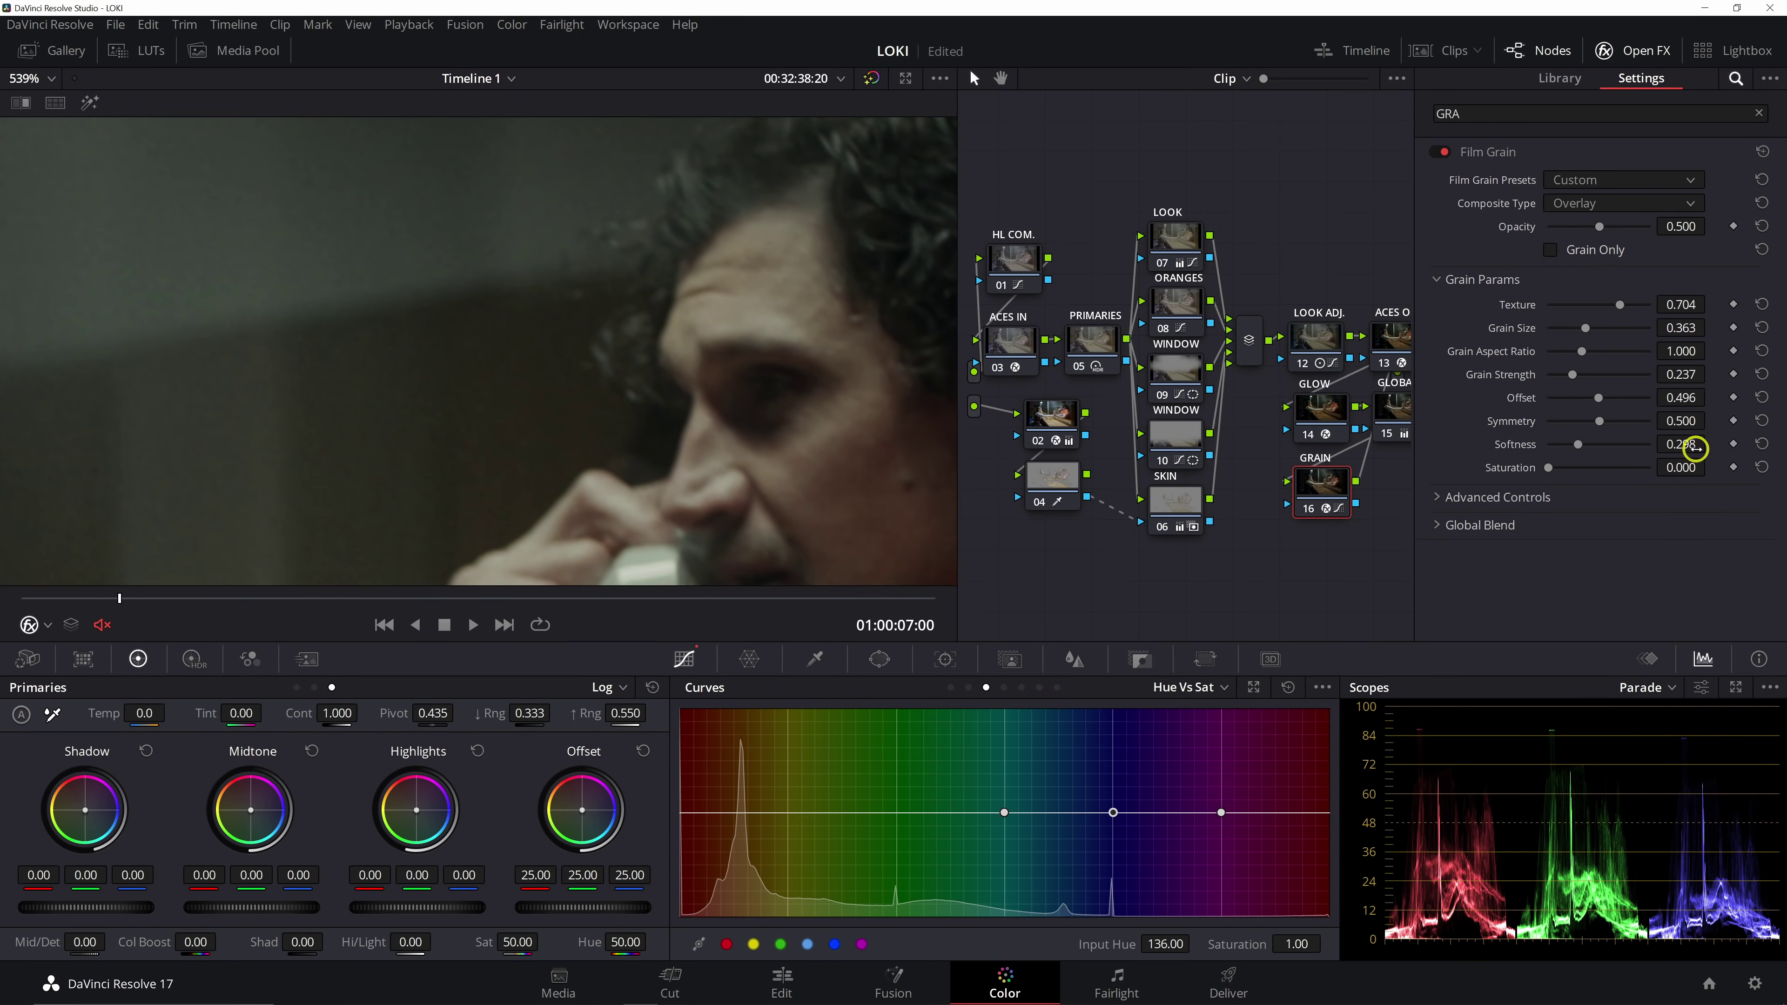
{"action": "left_click_drag", "start_coordinate": [1681, 443], "coordinate": [1635, 445]}
{"action": "left_click_drag", "start_coordinate": [1574, 377], "coordinate": [1589, 383]}
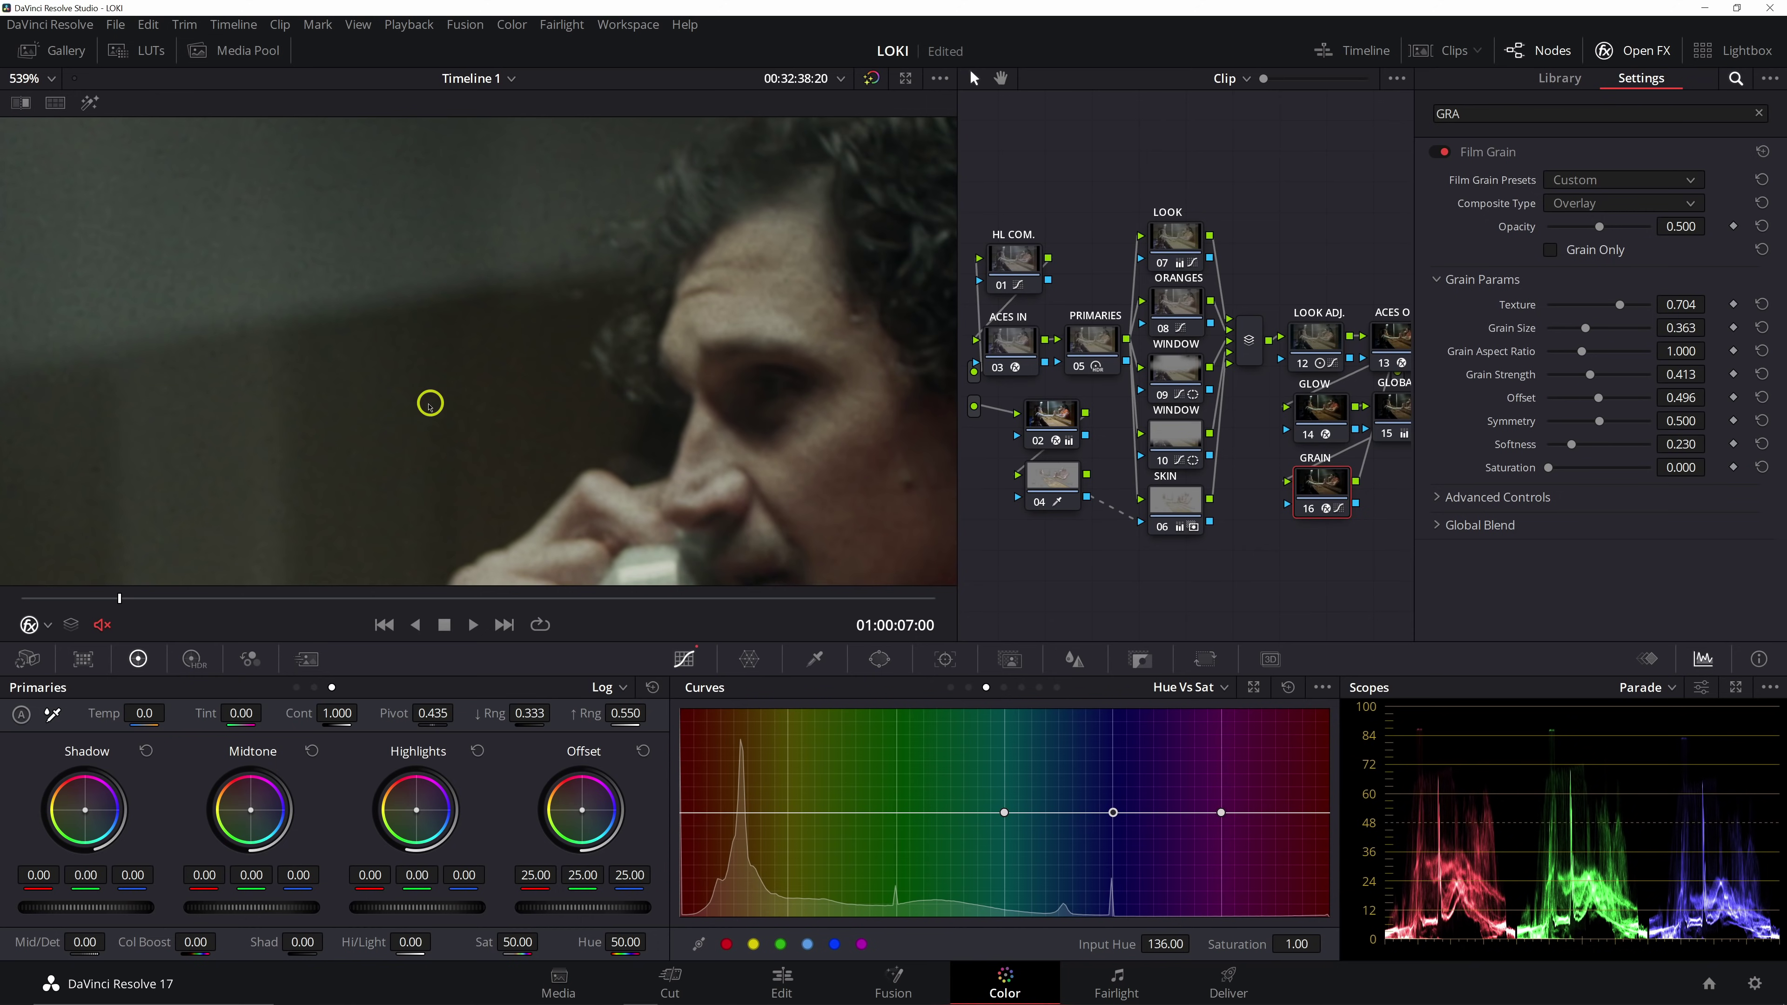
Restore the full frame in the viewer and play the graded scene full screen to review the look
{"action": "scroll", "coordinate": [492, 406], "scroll_direction": "down", "scroll_amount": 2}
{"action": "right_click", "coordinate": [422, 402]}
{"action": "left_click", "coordinate": [533, 621]}
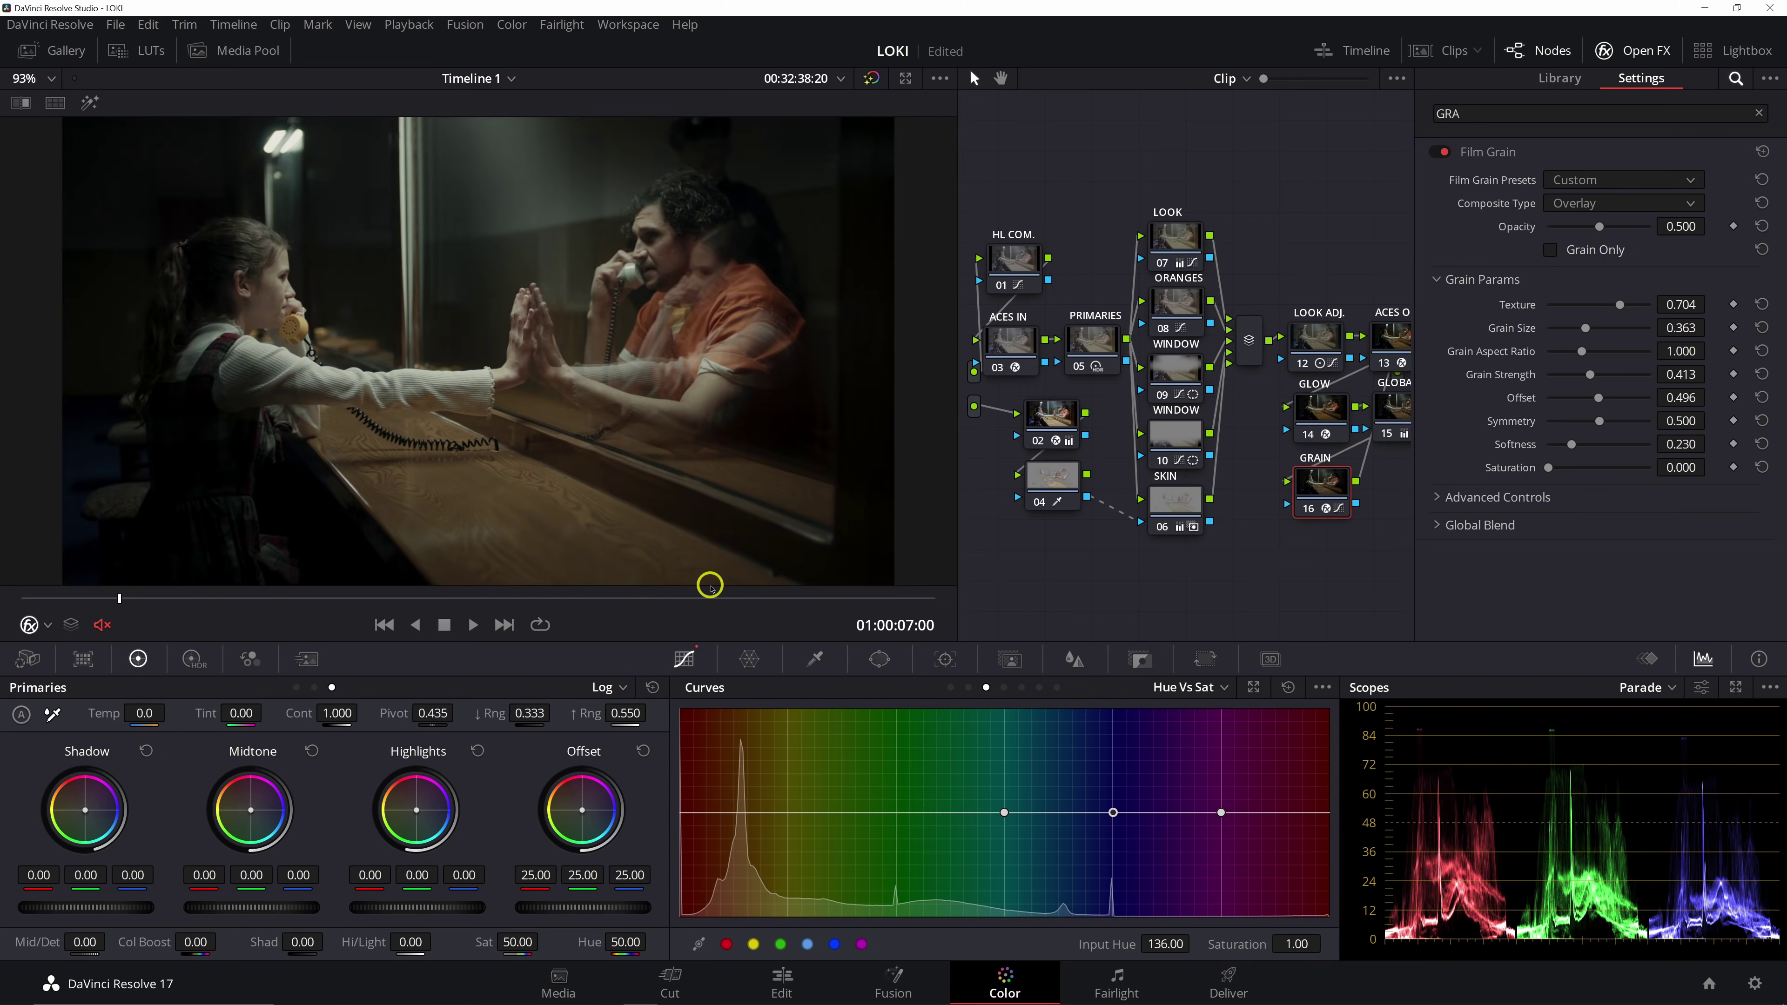
{"action": "key", "text": "ctrl+f"}
{"action": "key", "text": "space"}
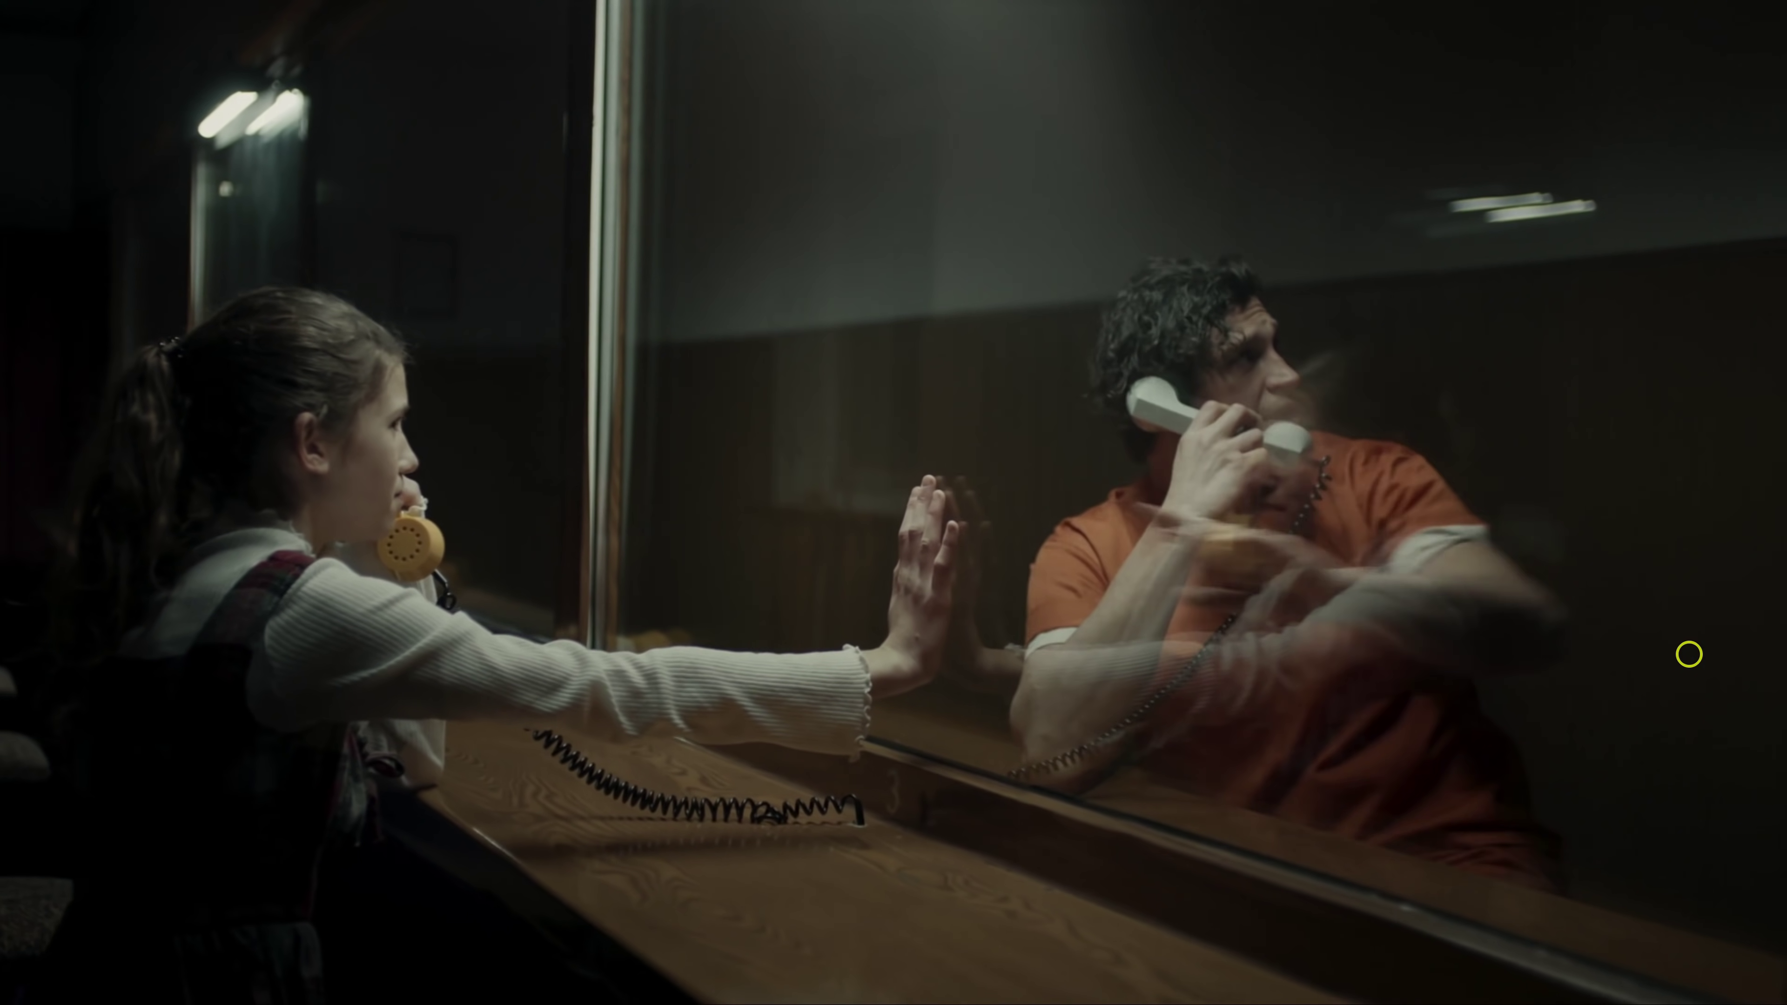
{"action": "key", "text": "space"}
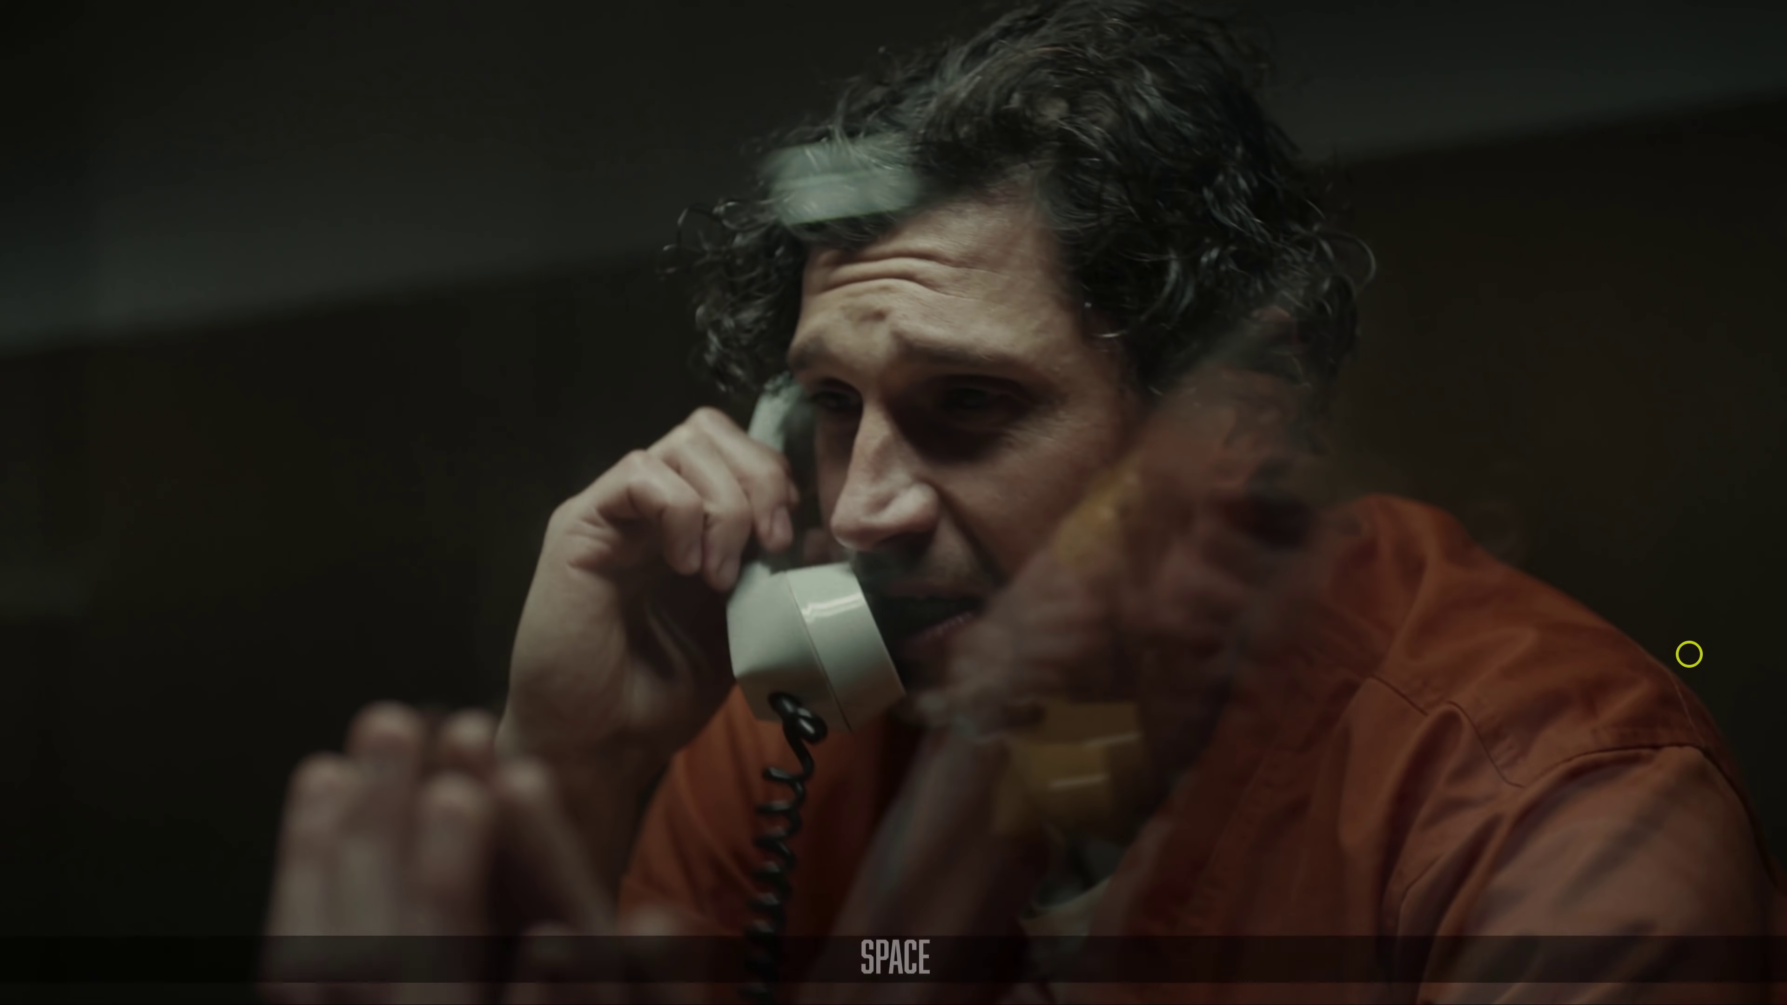
{"action": "key", "text": "Escape"}
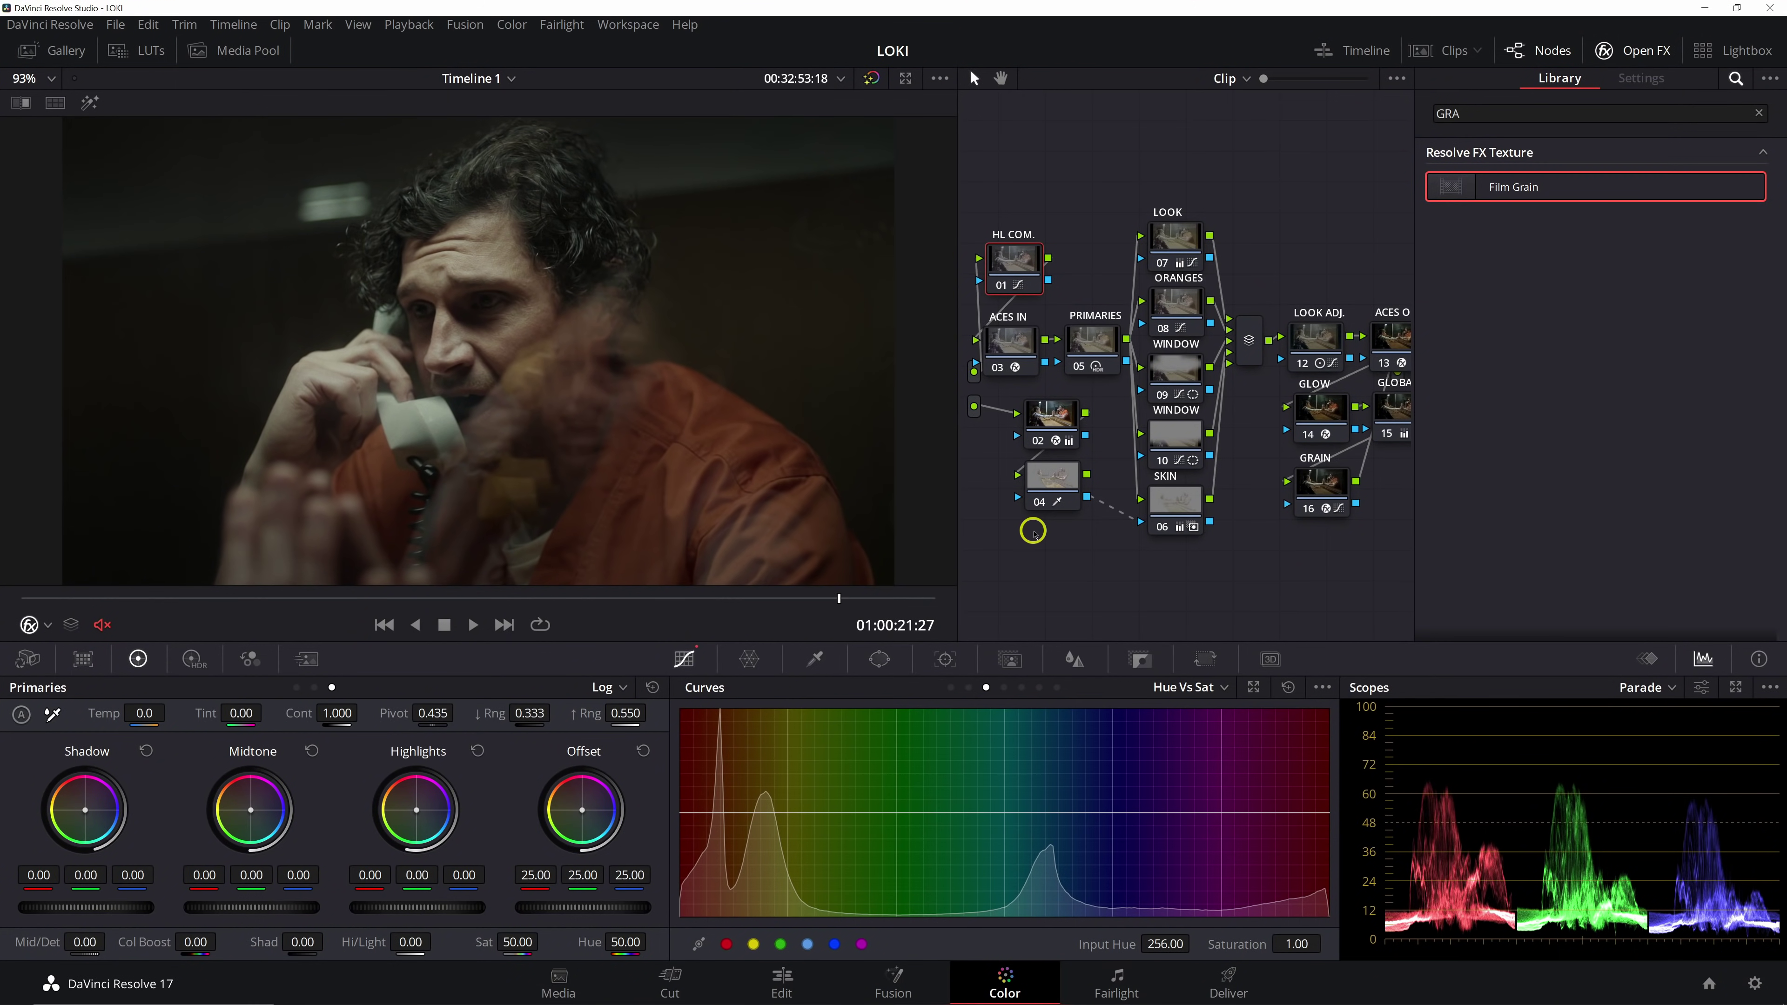
Compare the man's graded close-up at 01:00:21:27 with the reference still in split-screen
{"action": "key", "text": "ctrl+alt+w"}
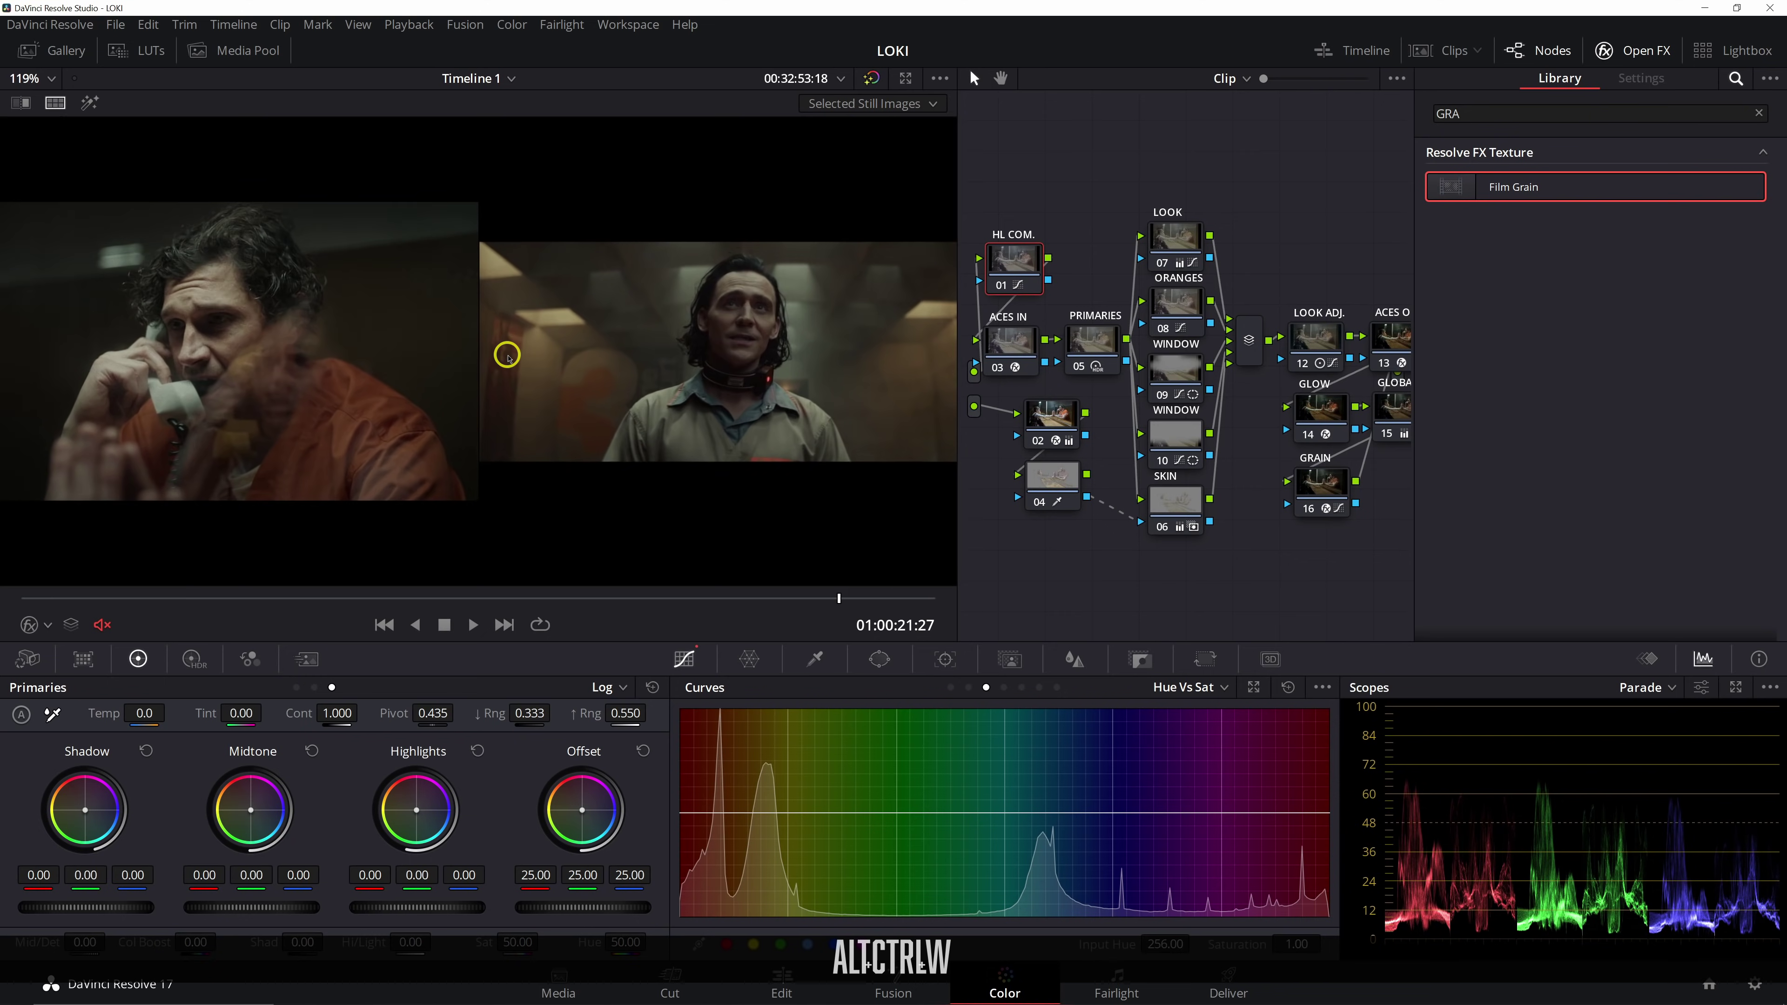
{"action": "scroll", "coordinate": [506, 356], "scroll_direction": "up", "scroll_amount": 2}
{"action": "scroll", "coordinate": [508, 357], "scroll_direction": "up", "scroll_amount": 1}
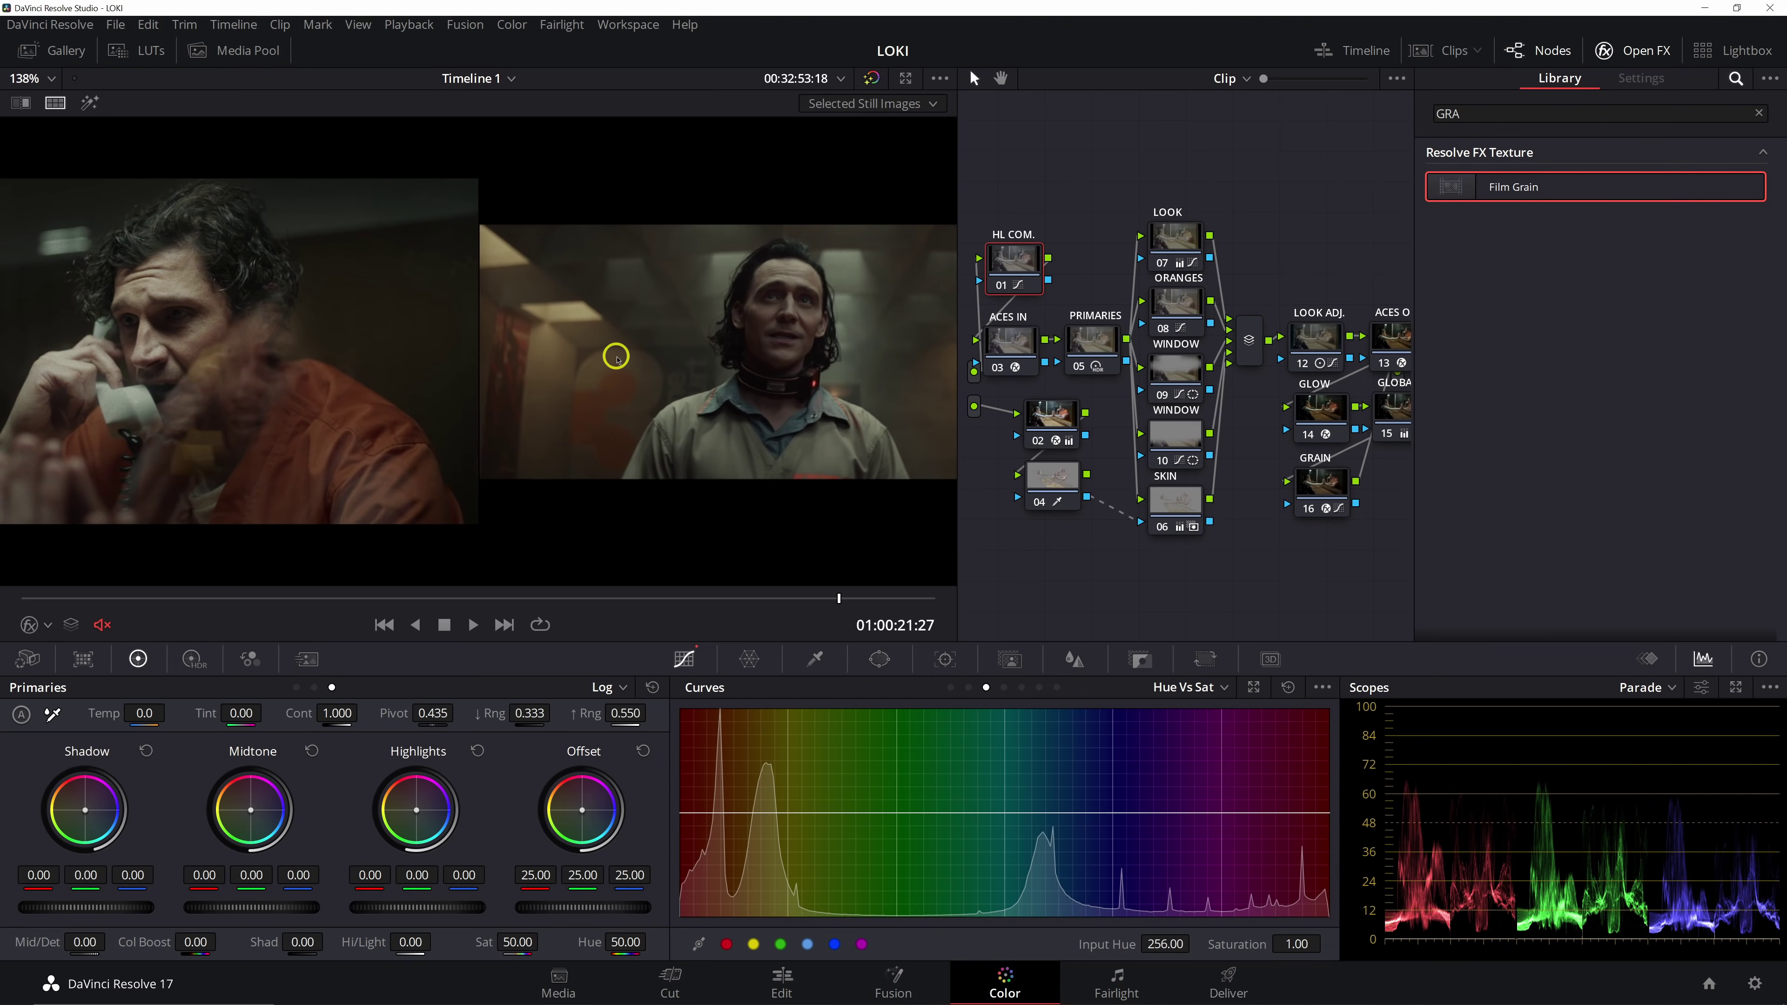
Bypass the whole node tree at 01:00:17:11 and re-enable only the ACES IN and ACES OUT nodes
{"action": "key", "text": "ctrl+f"}
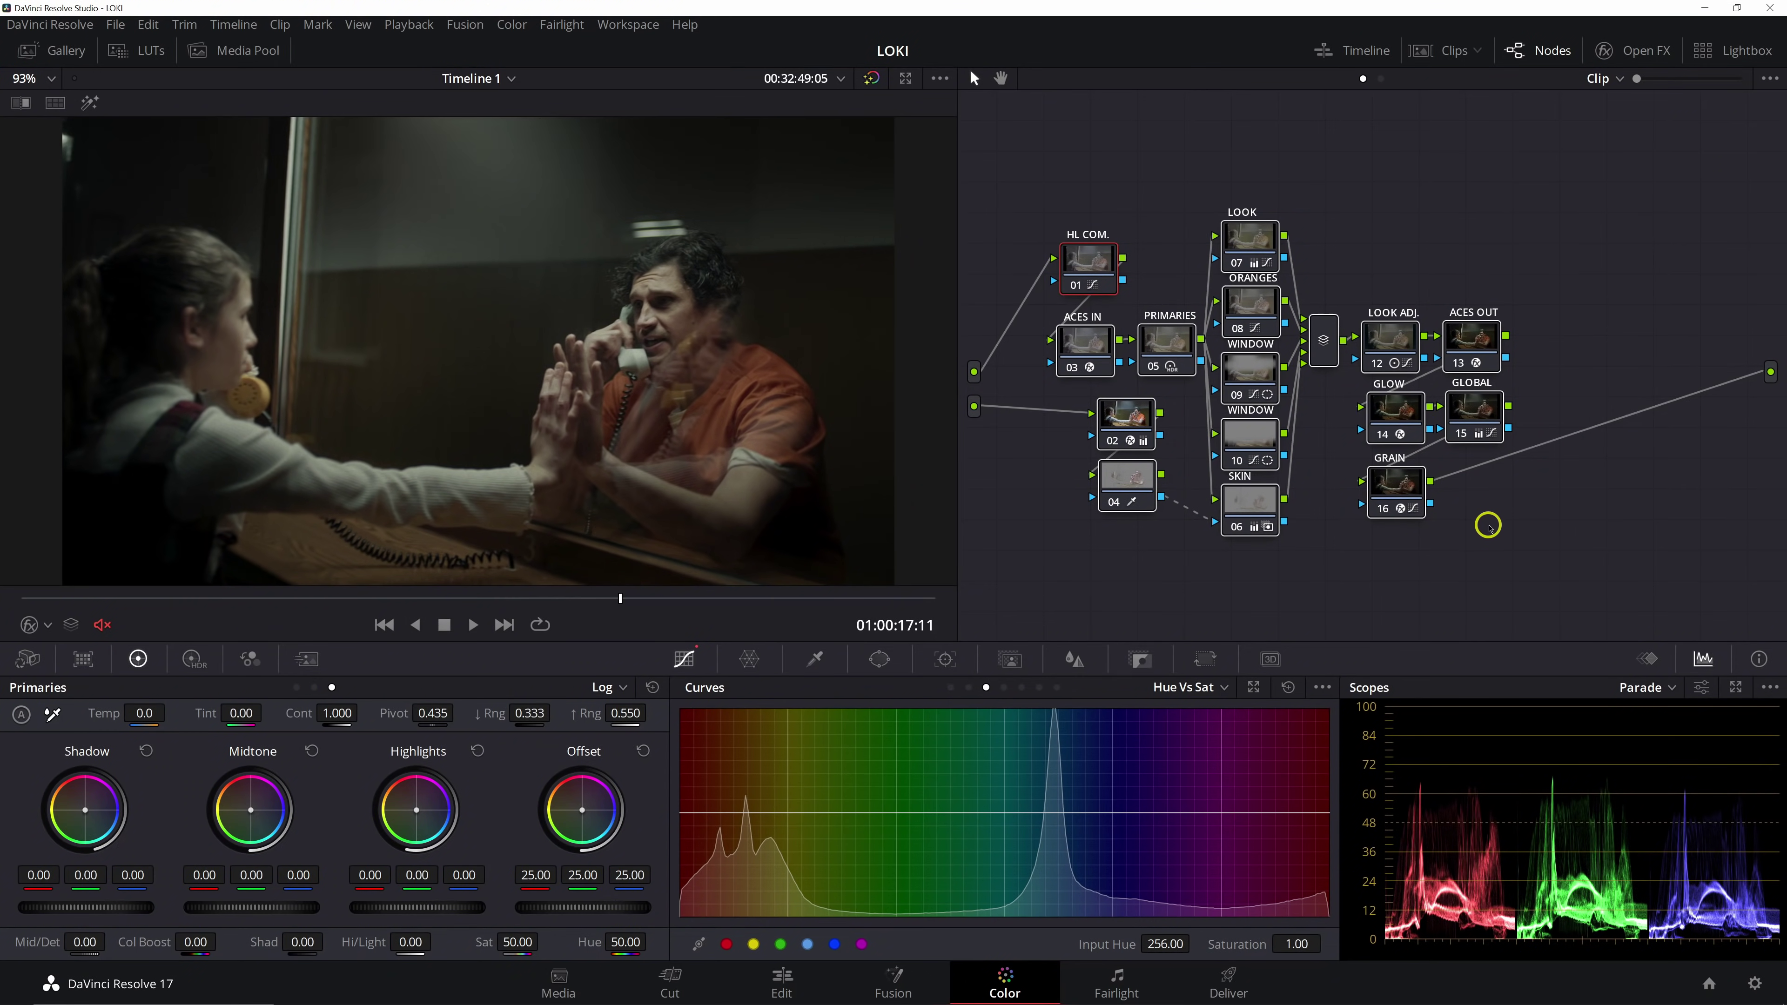
{"action": "key", "text": "ctrl+d"}
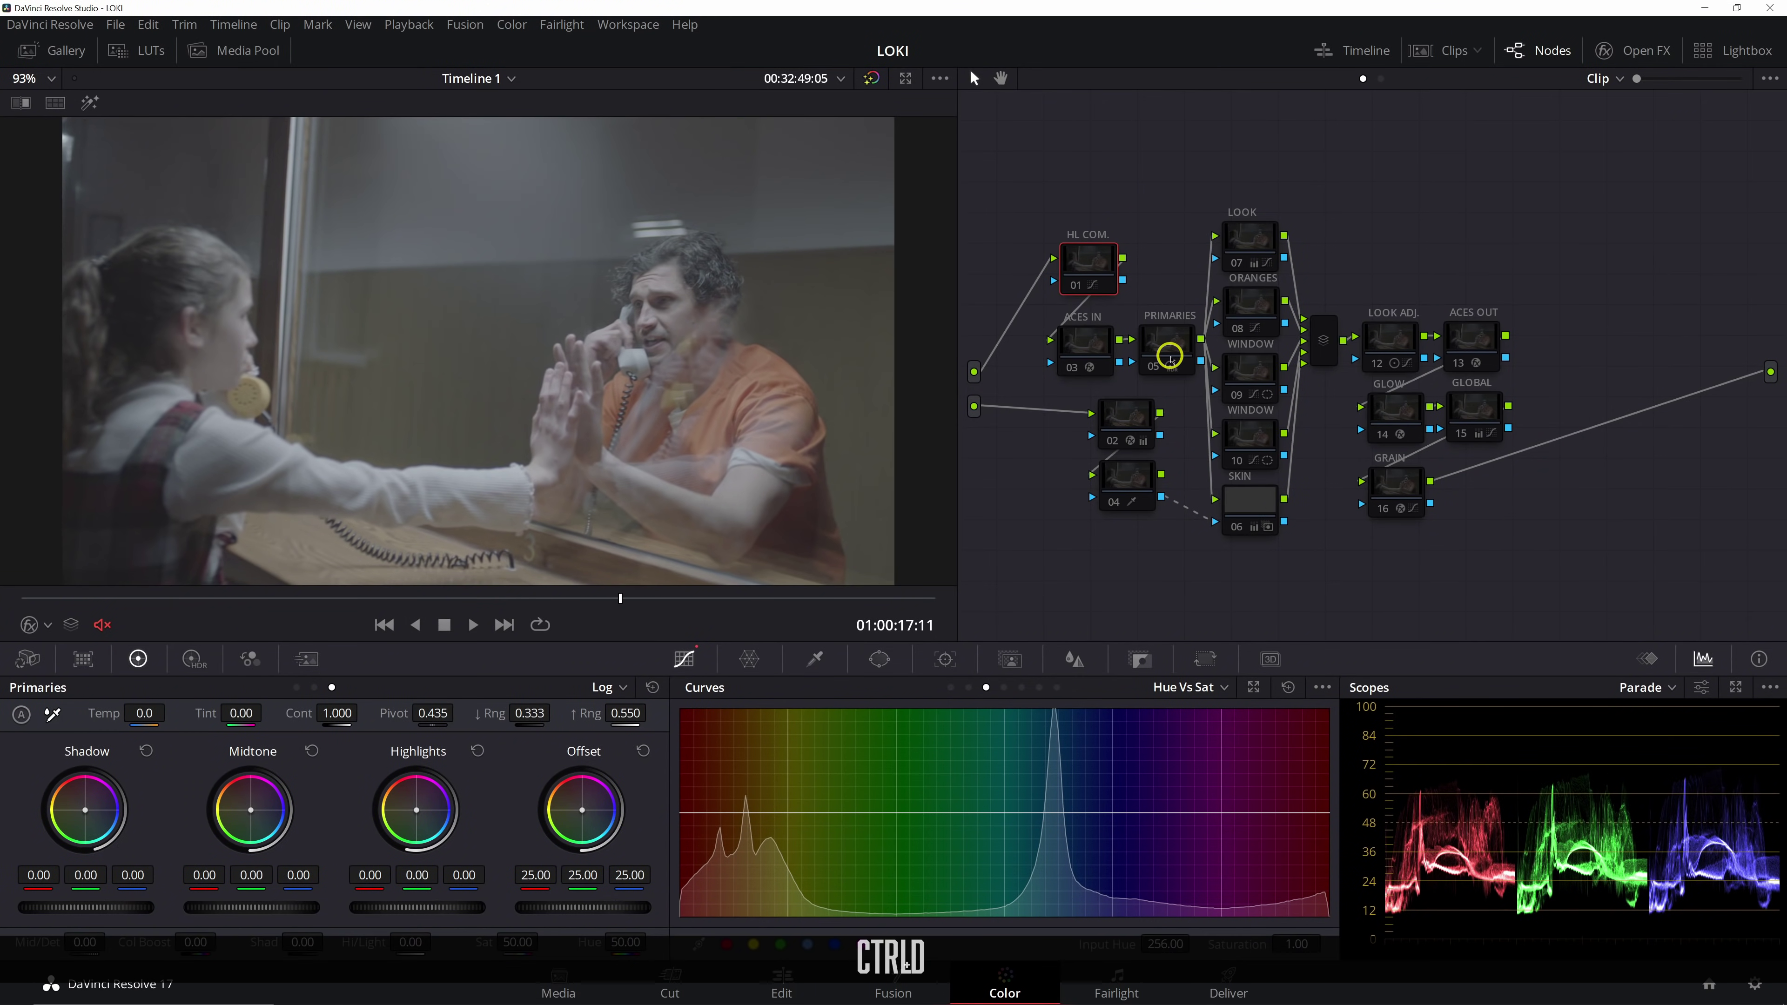
{"action": "left_click", "coordinate": [1095, 349]}
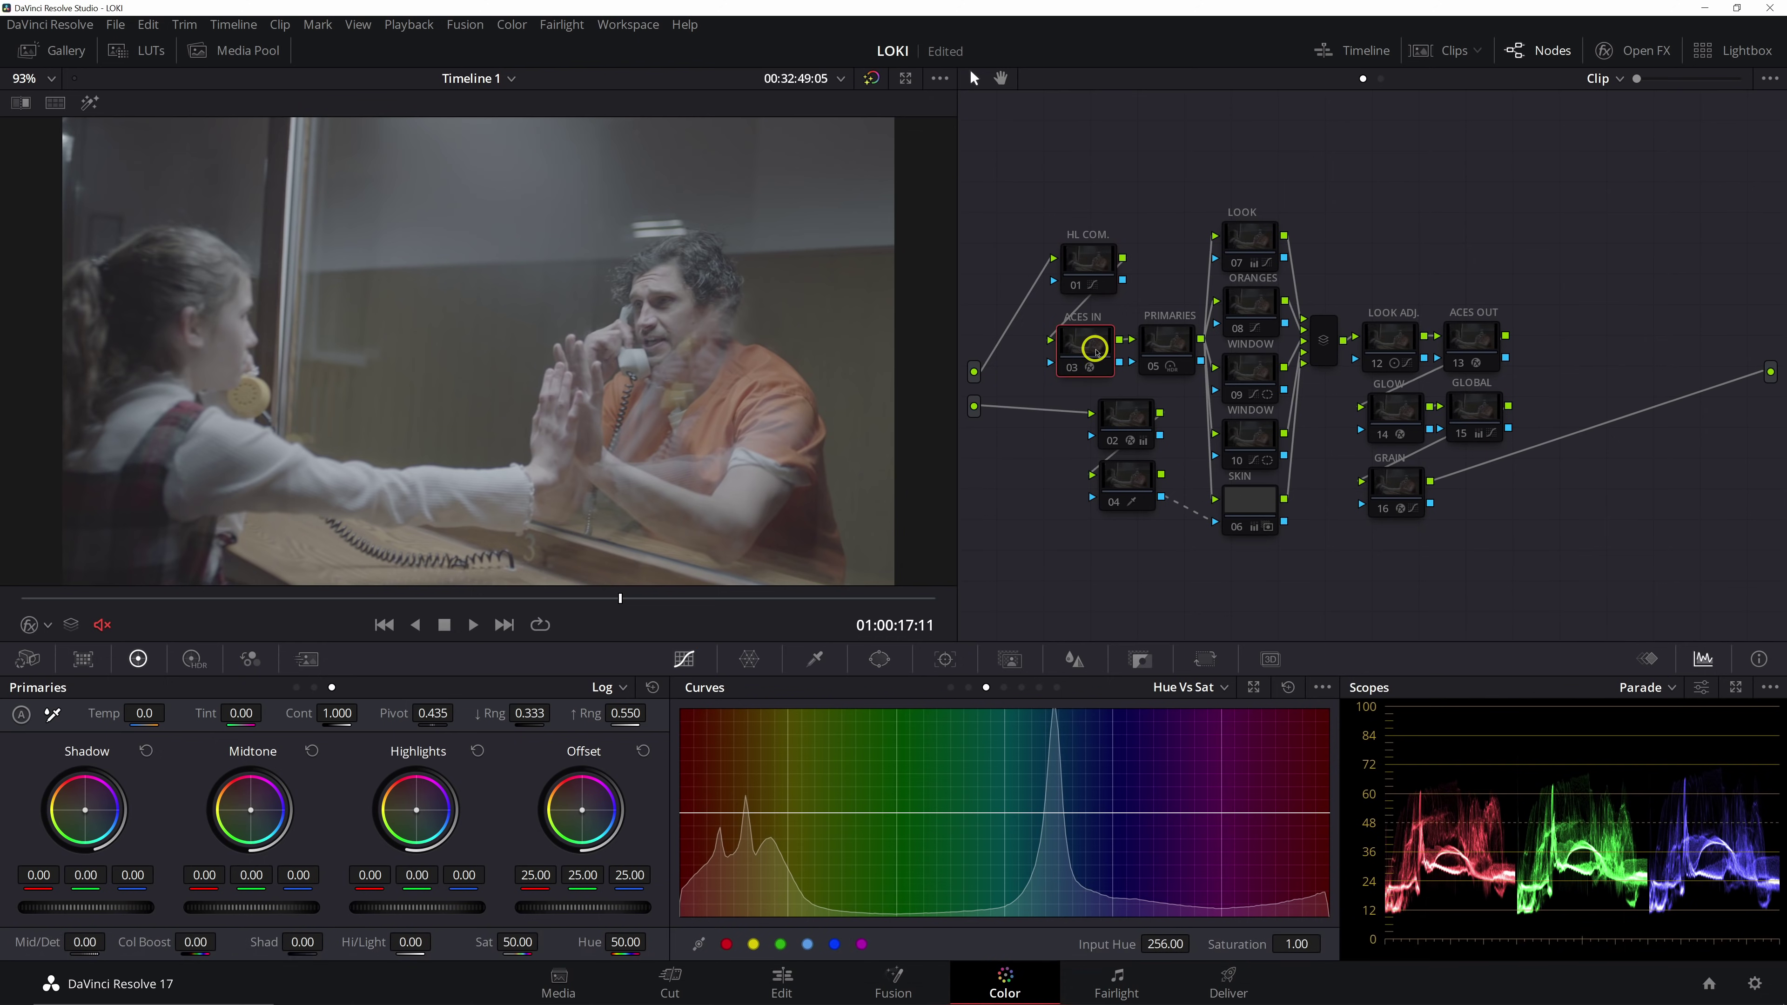
{"action": "key", "text": "ctrl+d"}
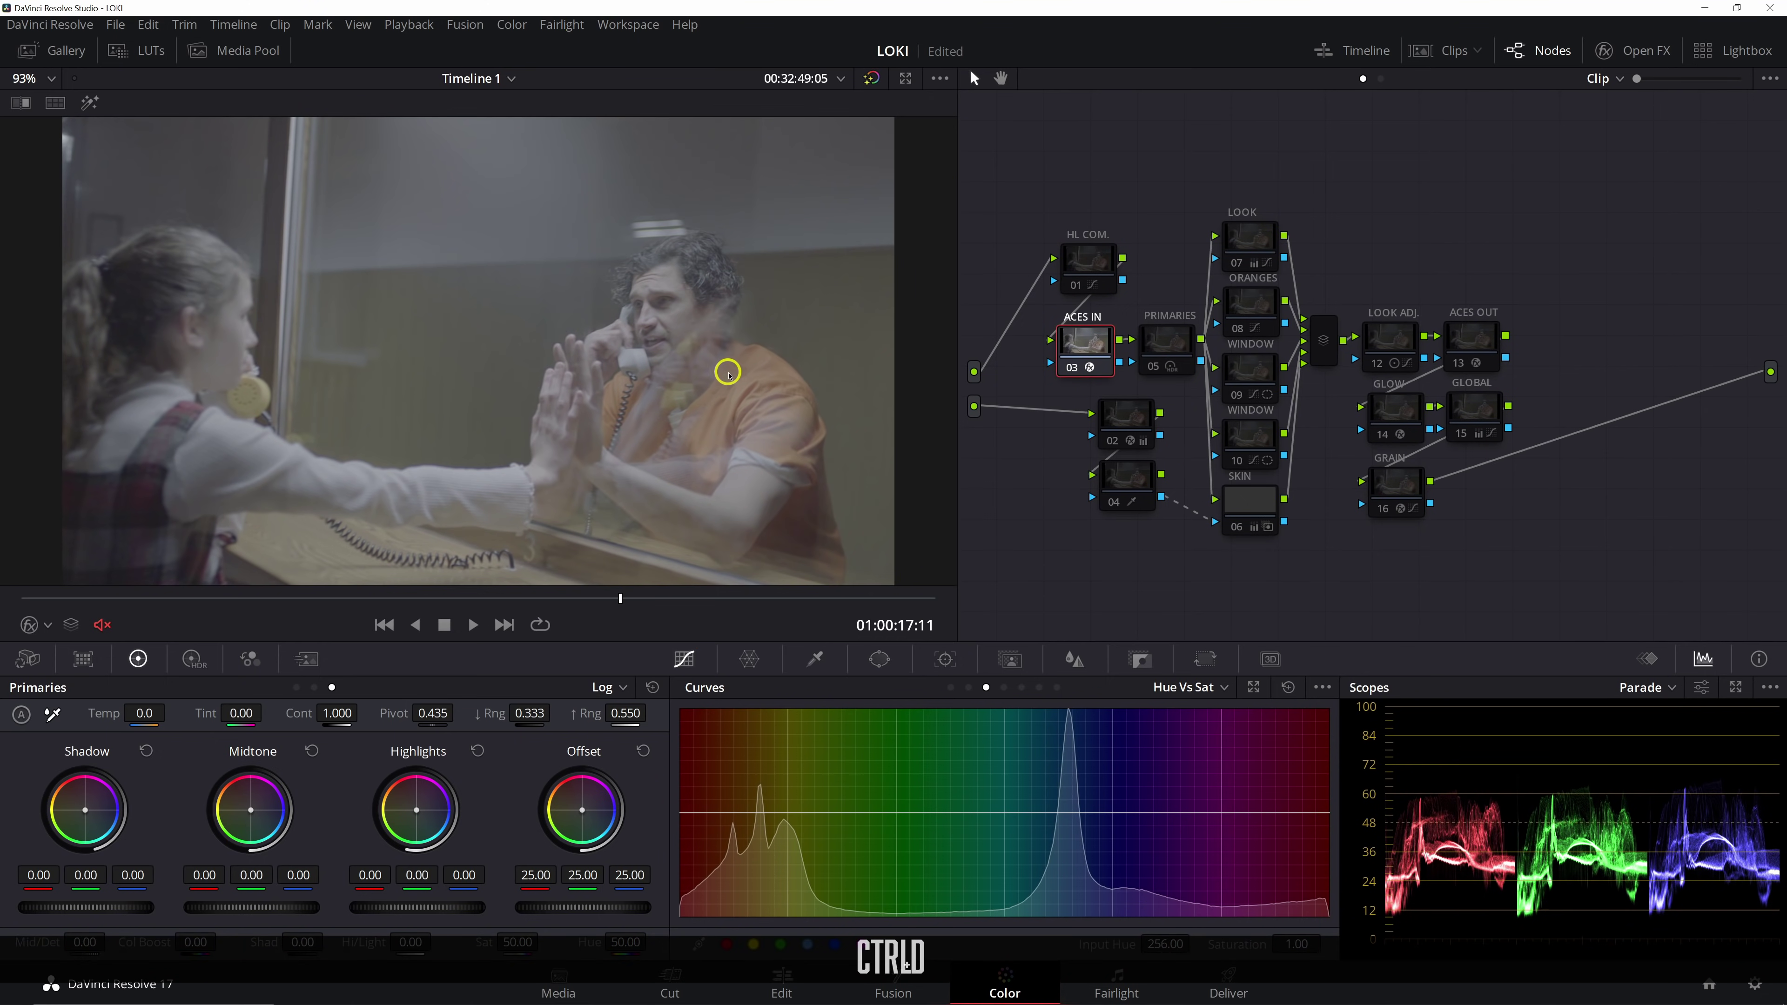
{"action": "left_click", "coordinate": [1472, 339]}
{"action": "key", "text": "ctrl+d"}
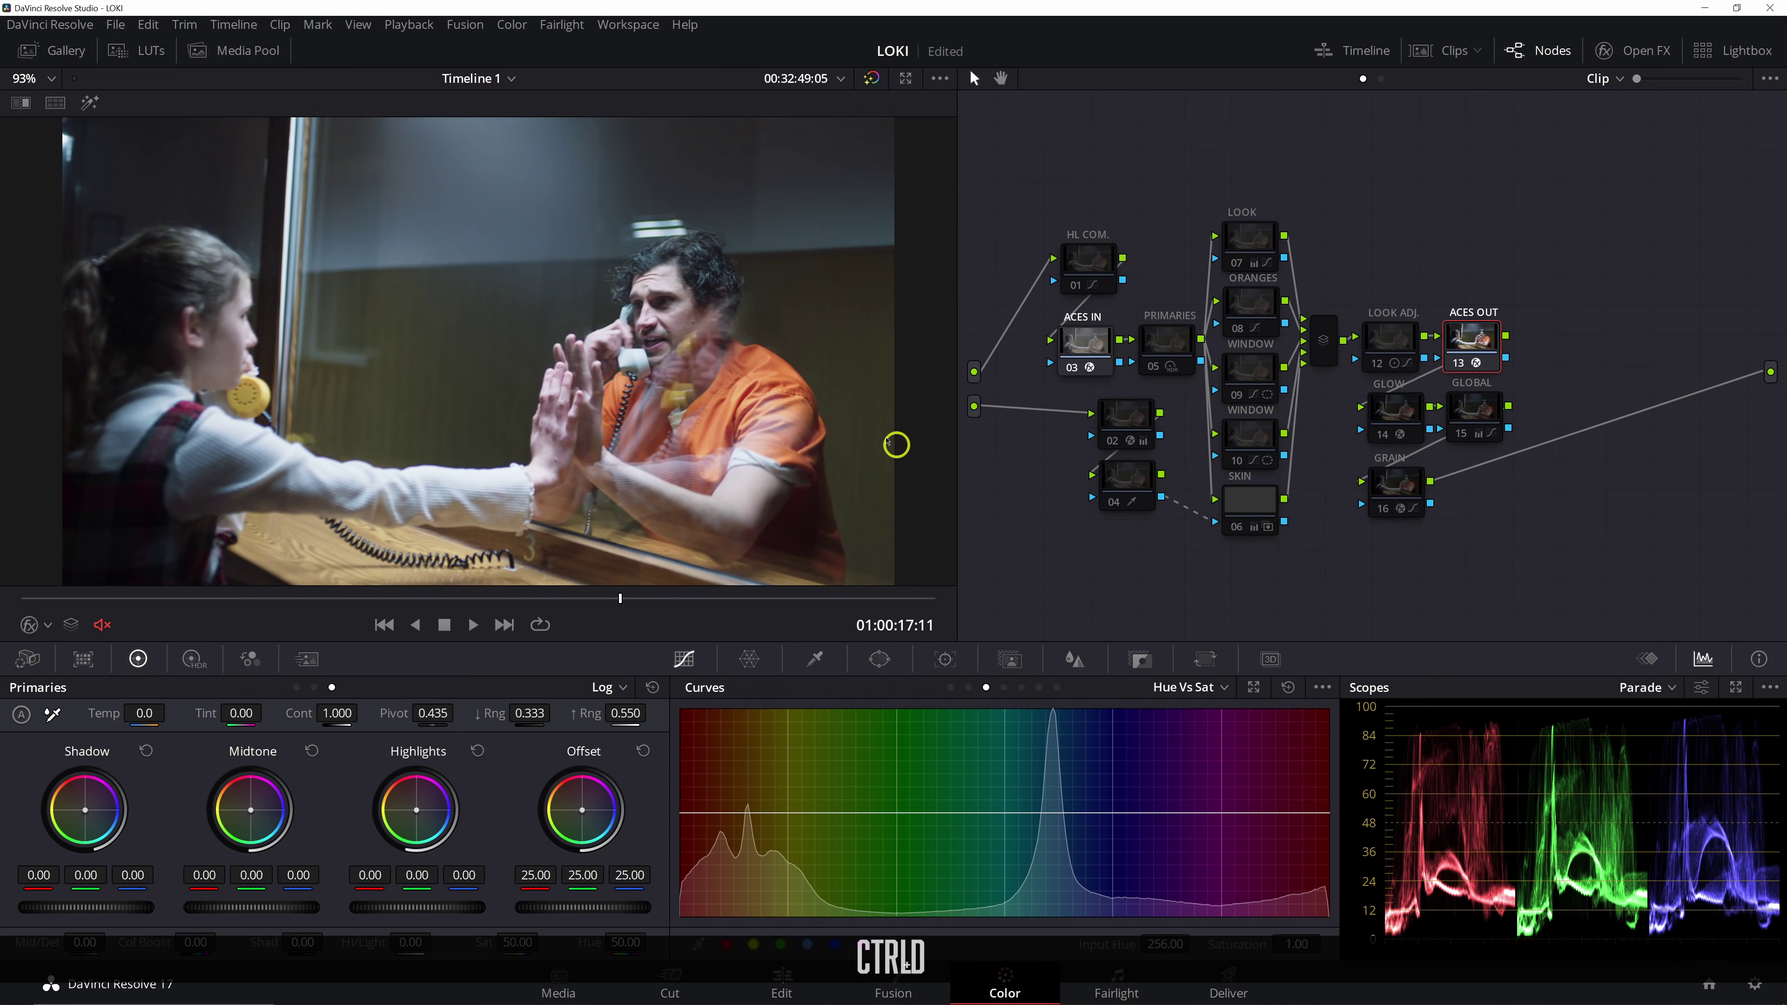
Re-enable the HL COM. node, comparing it on and off, and display its custom curve with editable splines
{"action": "key", "text": "ctrl+d"}
{"action": "key", "text": "ctrl+d"}
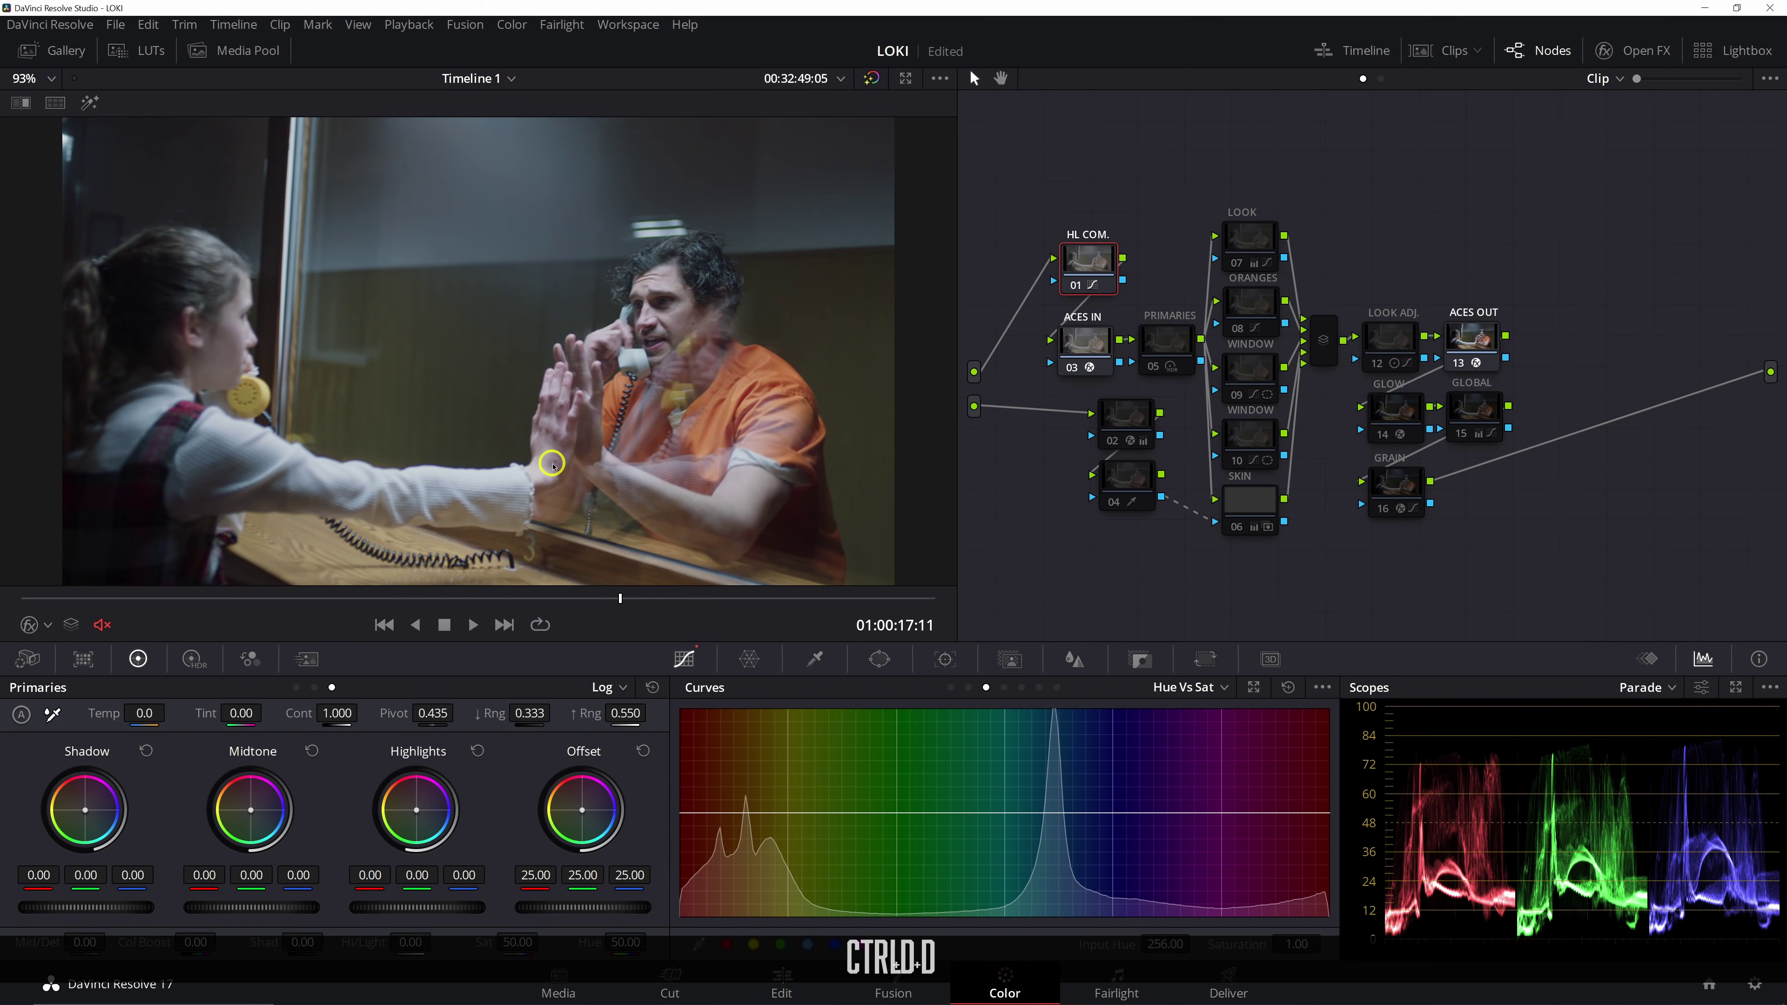
{"action": "key", "text": "ctrl"}
{"action": "key", "text": "ctrl+d"}
{"action": "key", "text": "ctrl+d"}
{"action": "left_click", "coordinate": [949, 689]}
{"action": "left_click", "coordinate": [1321, 689]}
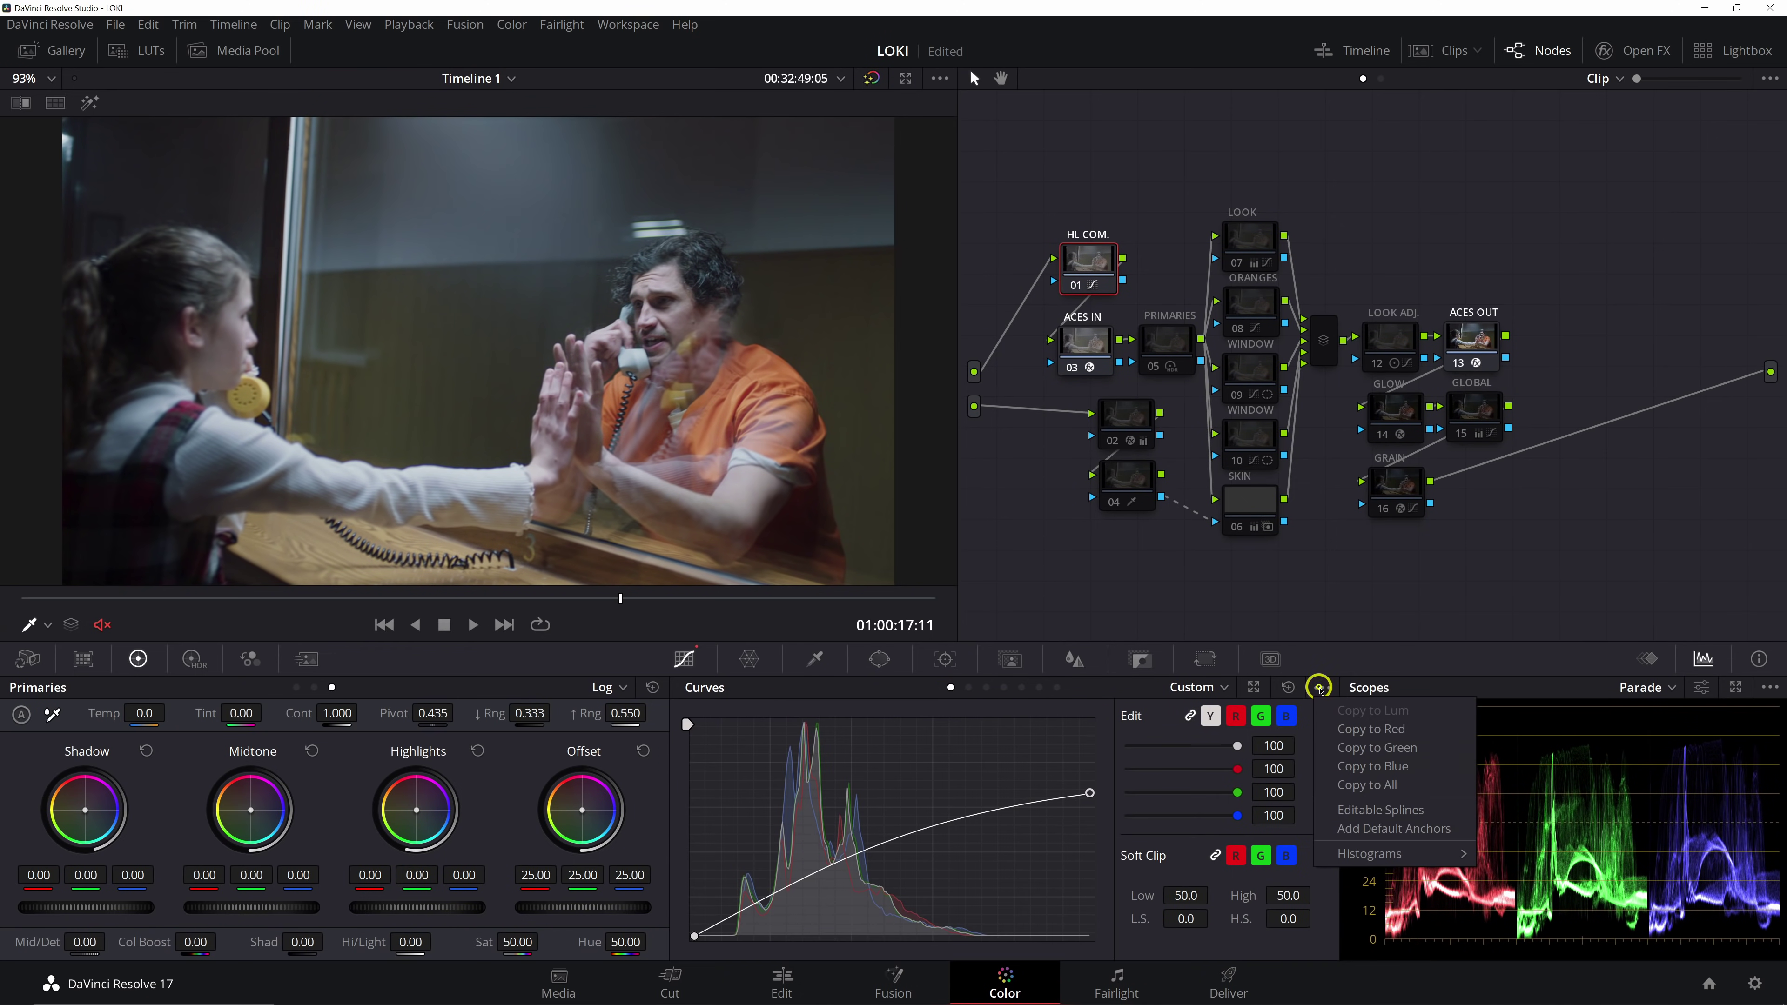
{"action": "left_click", "coordinate": [1357, 806]}
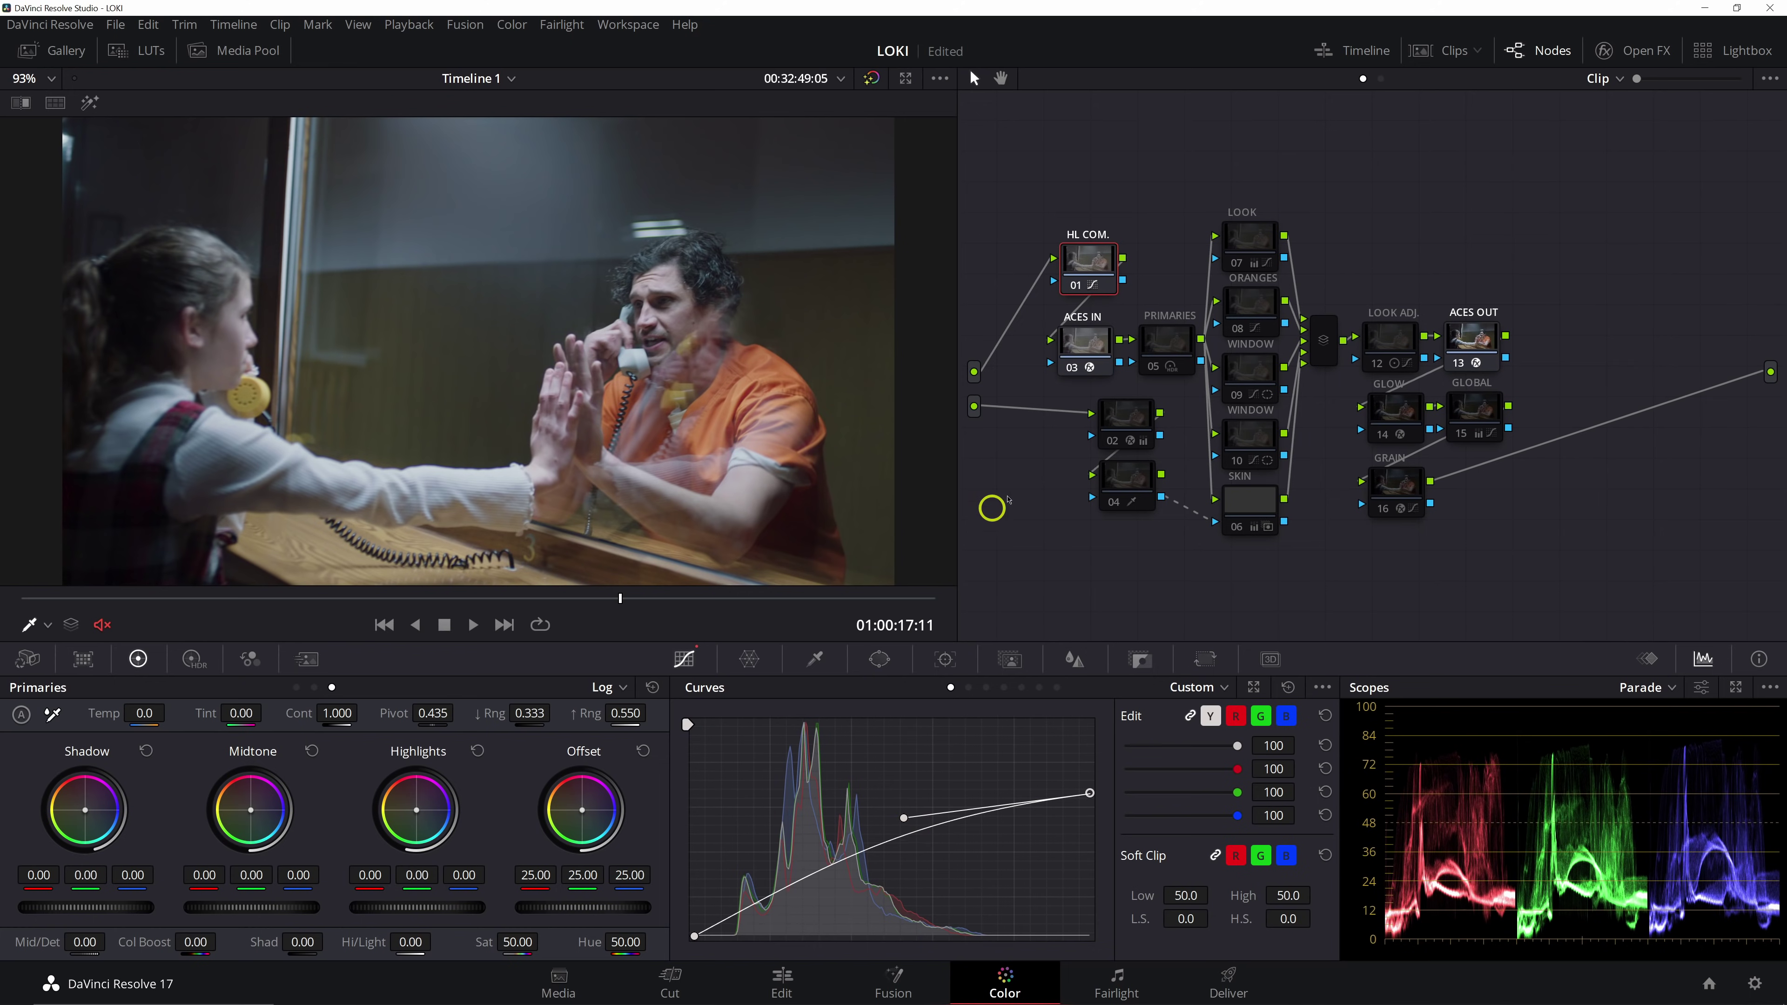
Re-enable the PRIMARIES node with an on/off comparison, and switch the LOOK node back on
{"action": "left_click", "coordinate": [1181, 346]}
{"action": "key", "text": "ctrl+d"}
{"action": "key", "text": "ctrl+d"}
{"action": "key", "text": "ctrl+d"}
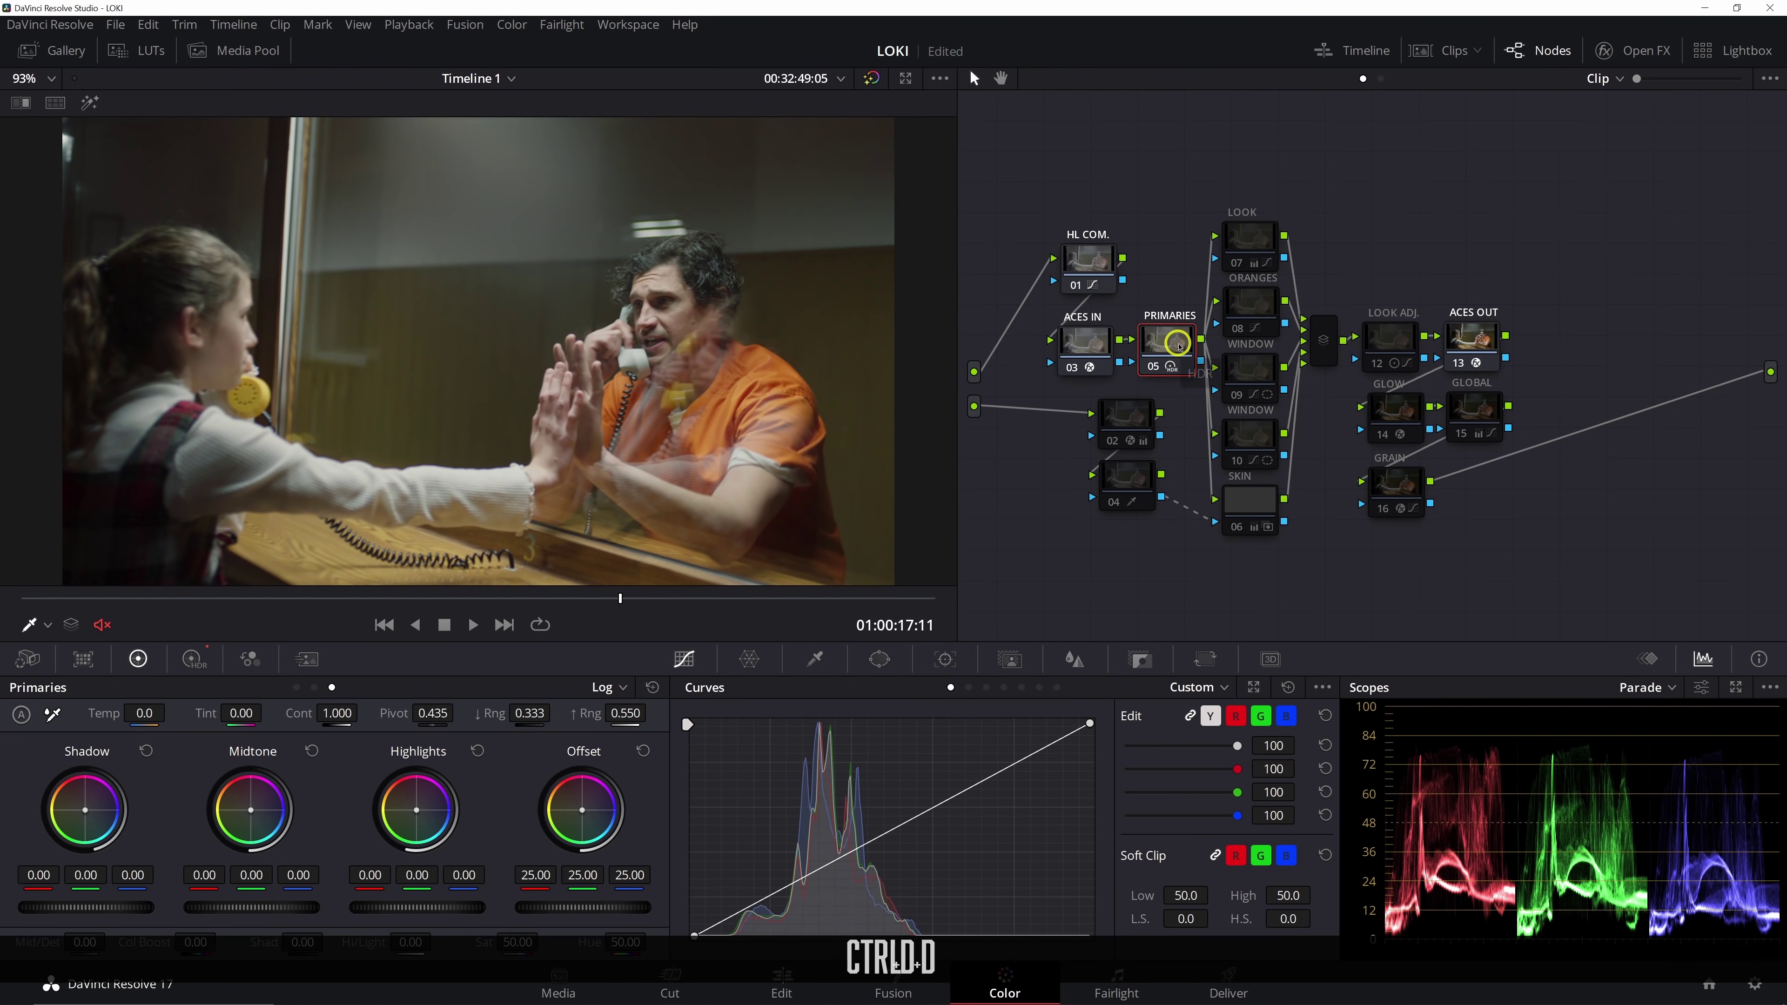
{"action": "left_click", "coordinate": [1244, 230]}
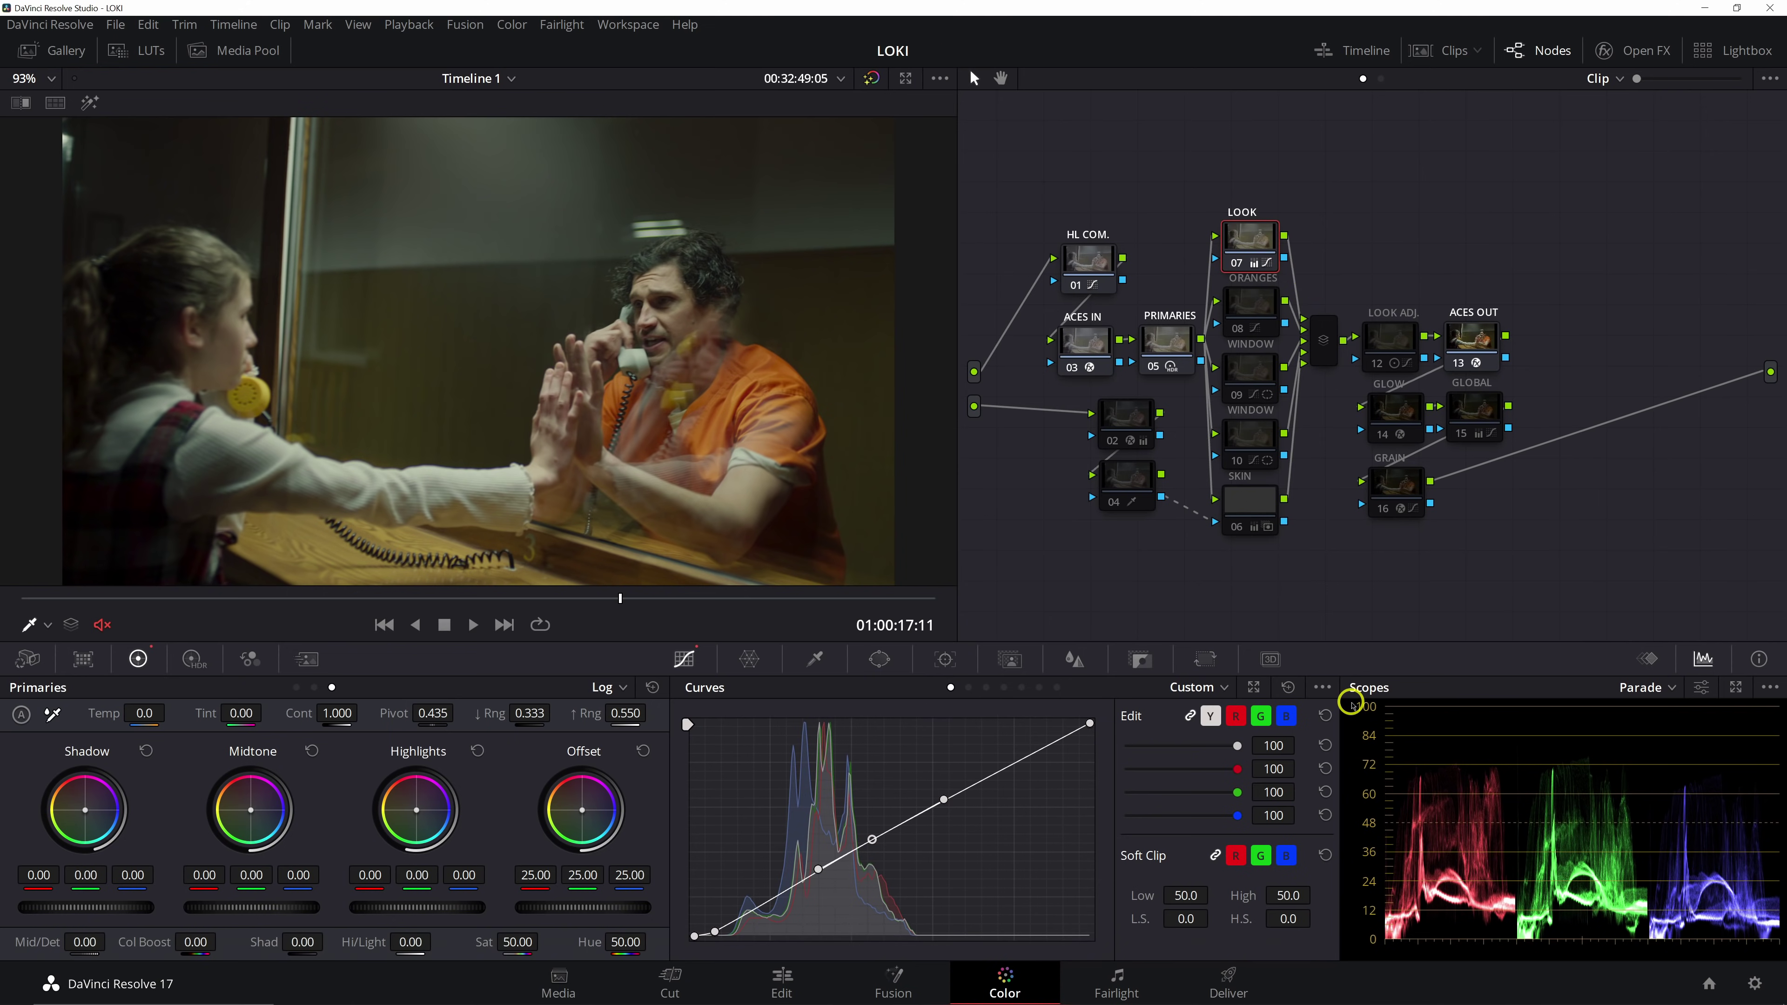
Re-enable the ORANGES node, toggling it repeatedly to compare the orange jumpsuit and phone with and without it
{"action": "left_click", "coordinate": [1252, 310]}
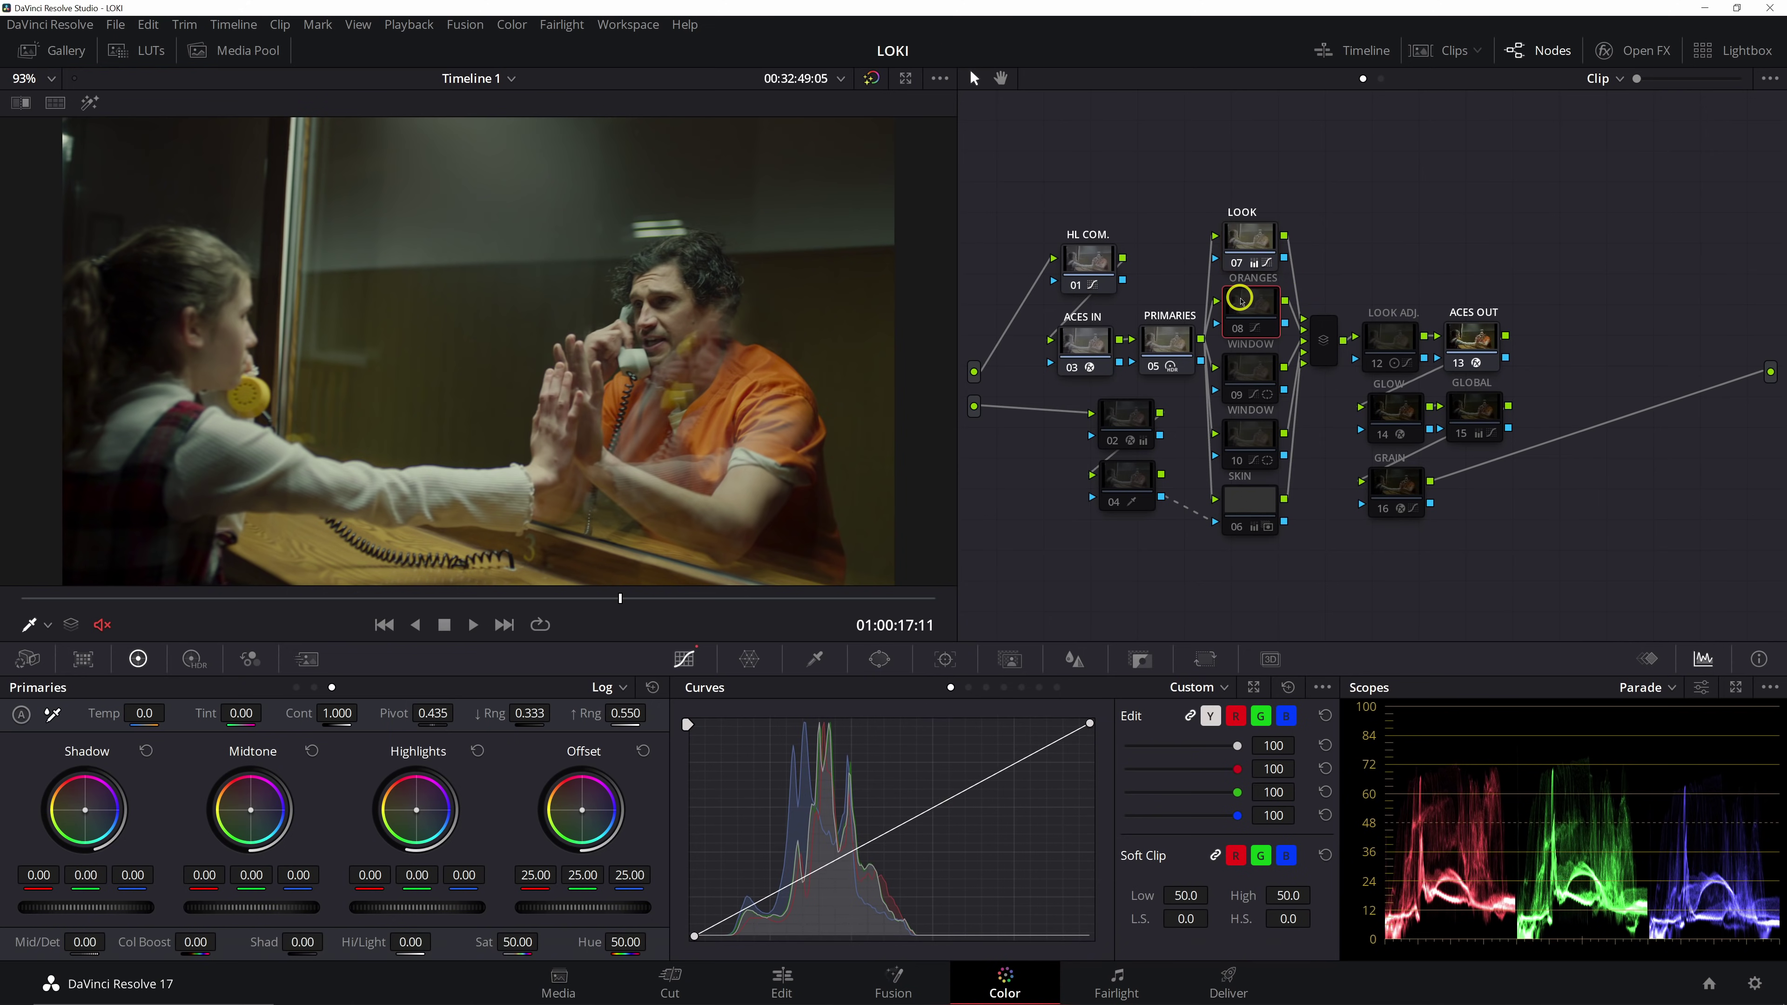
{"action": "key", "text": "ctrl+d"}
{"action": "key", "text": "ctrl+d"}
{"action": "key", "text": "ctrl+d"}
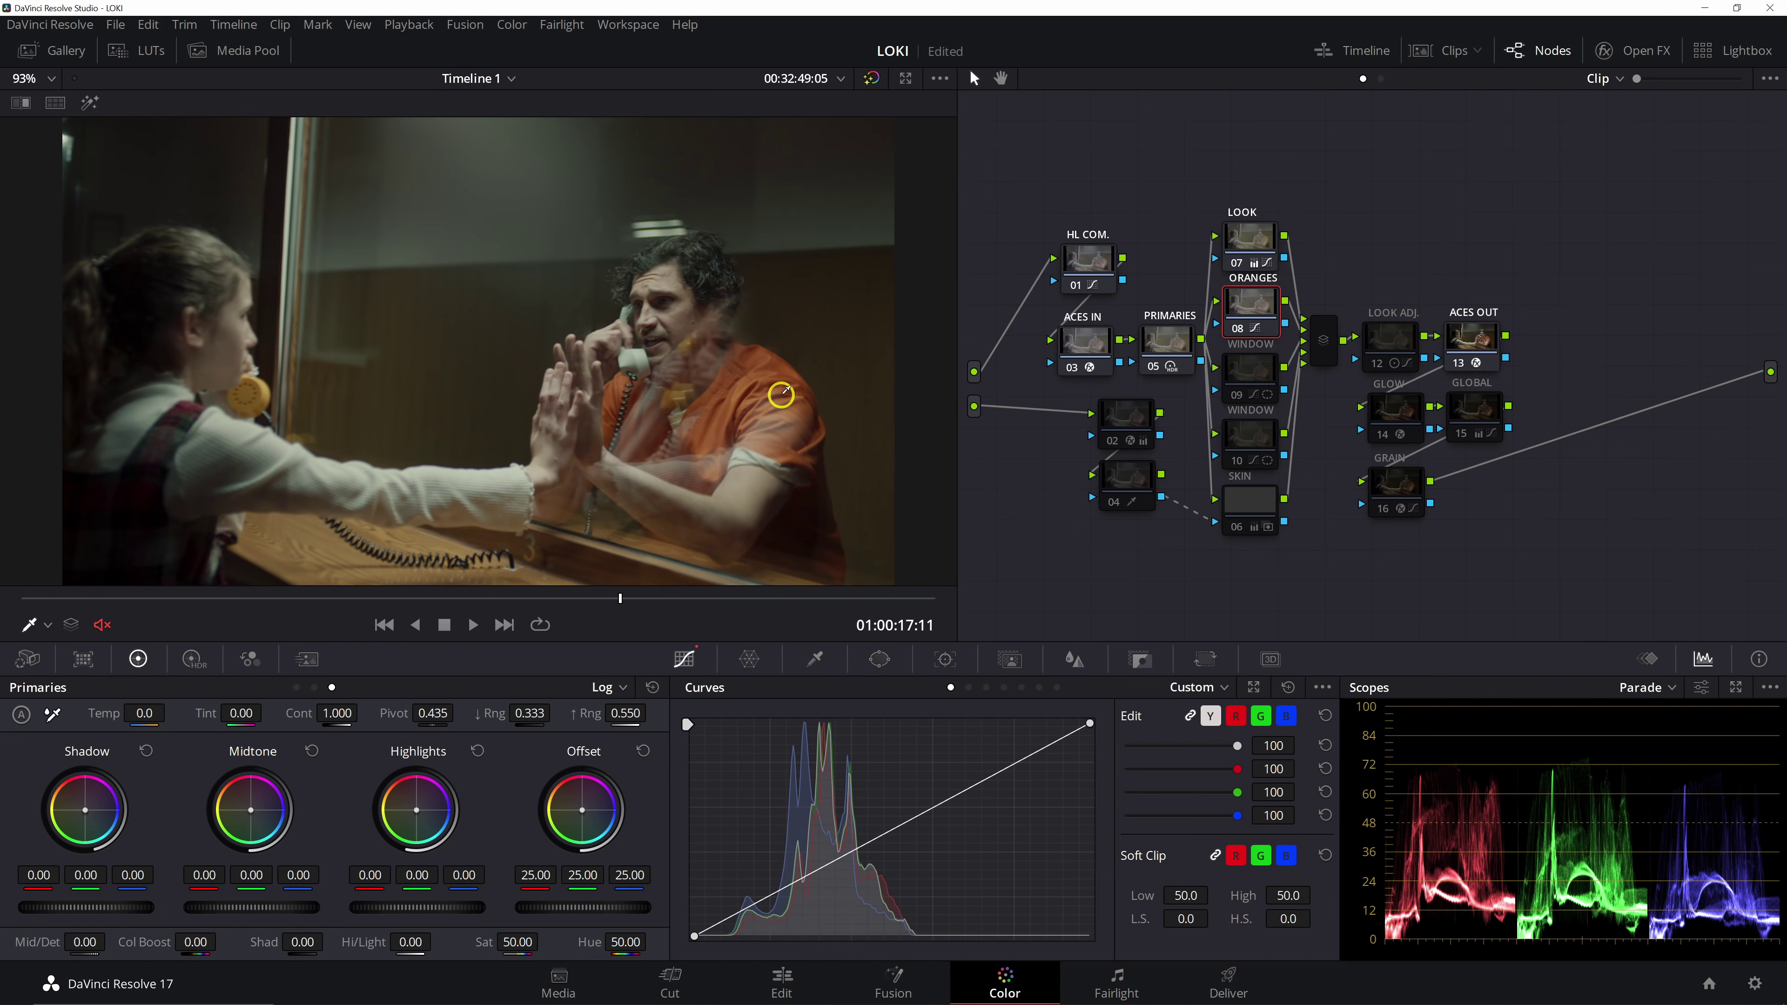
{"action": "key", "text": "ctrl+d"}
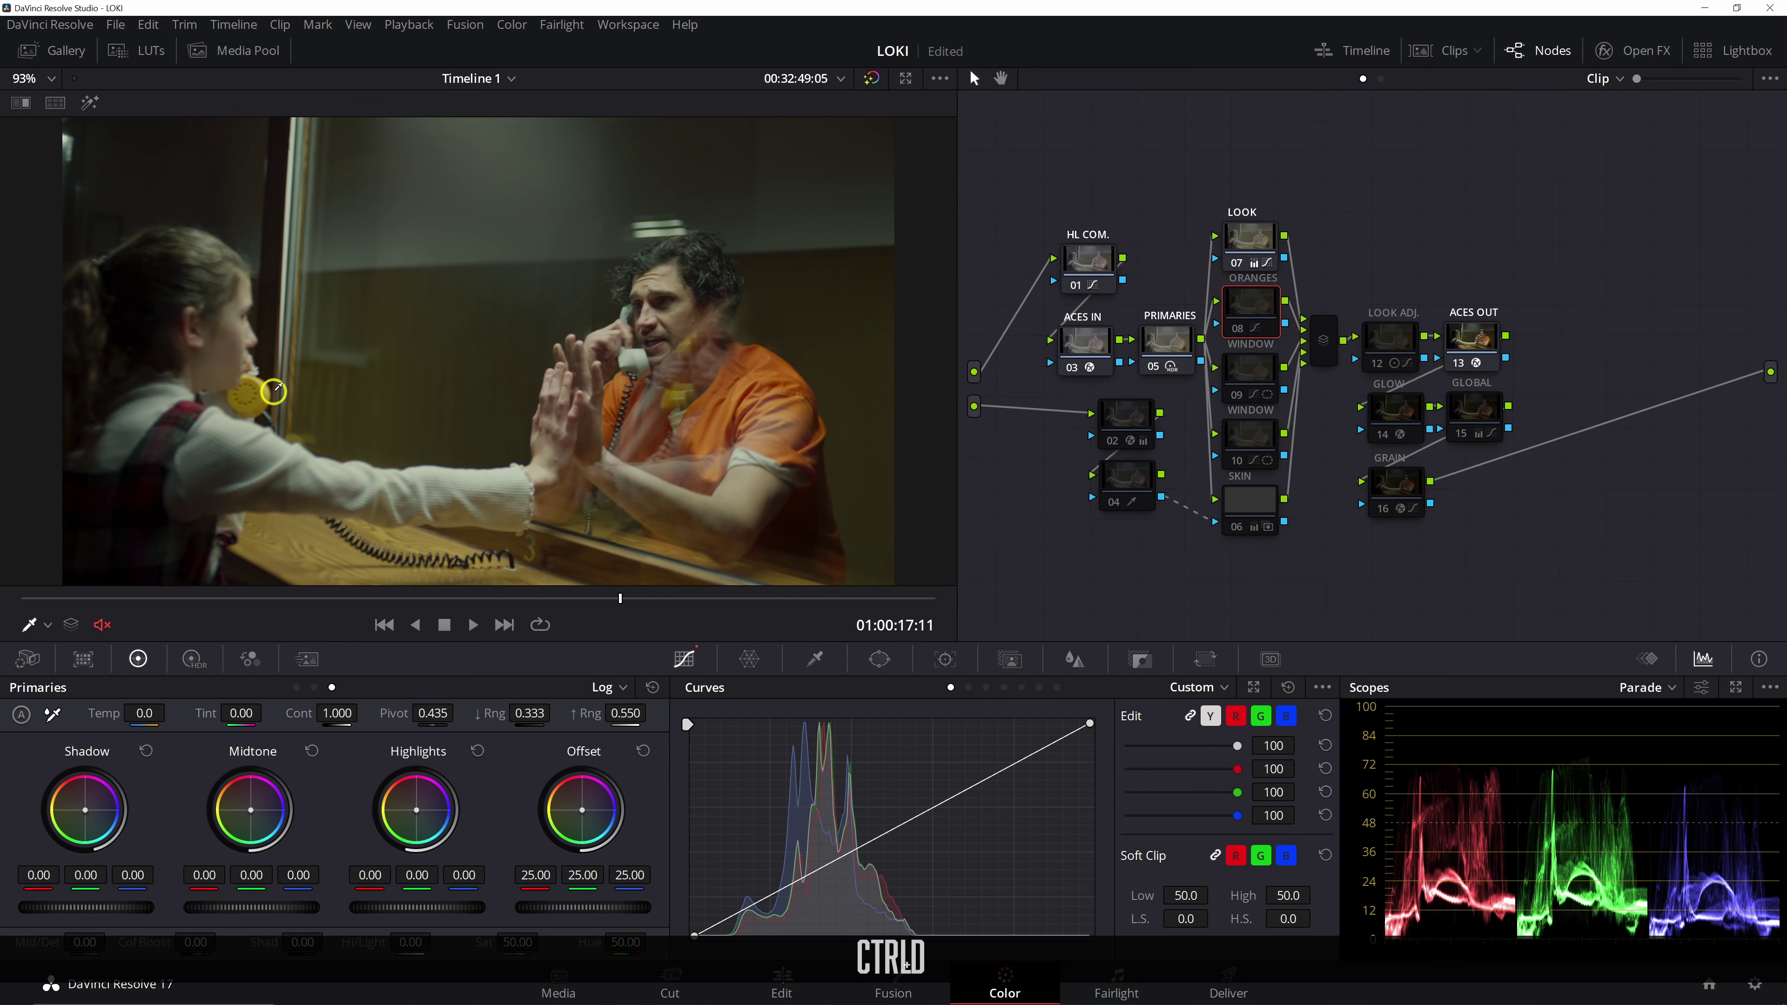
{"action": "key", "text": "ctrl+d"}
{"action": "key", "text": "ctrl+d"}
{"action": "key", "text": "ctrl+d"}
{"action": "key", "text": "ctrl+d"}
{"action": "key", "text": "ctrl+d"}
{"action": "key", "text": "ctrl+d"}
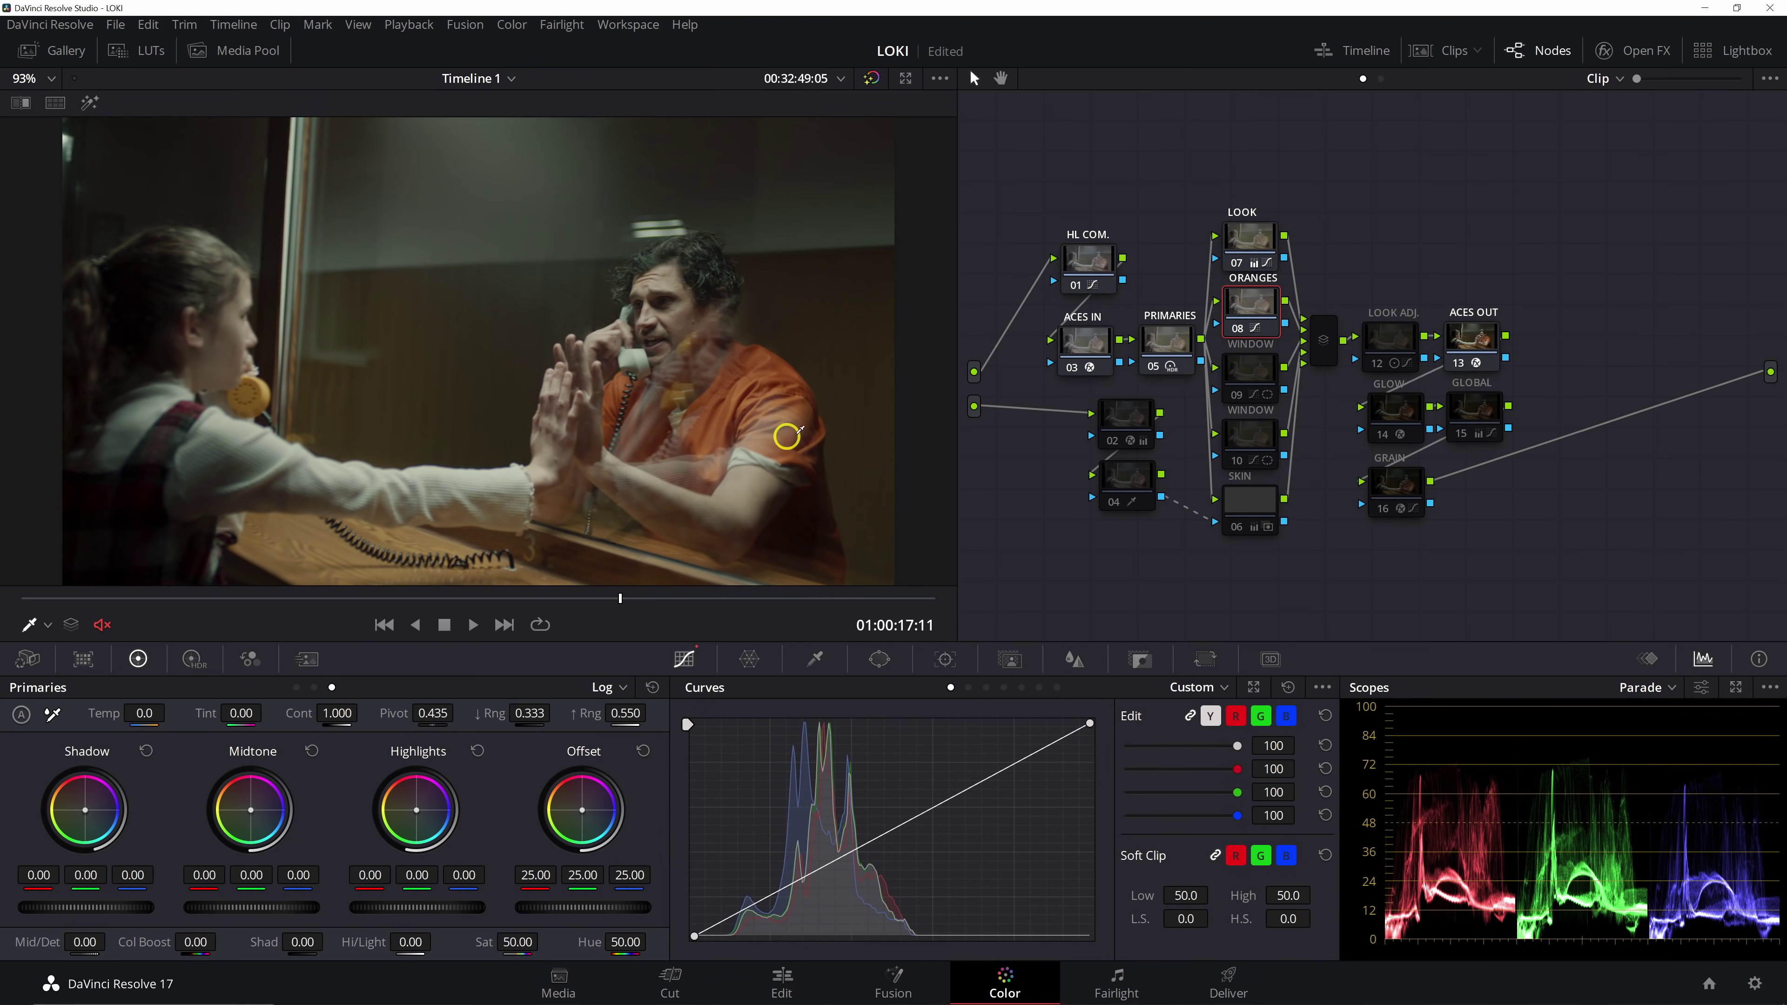
Re-enable the GLOW node and compare it on and off on the wider shot at 01:00:11:05
{"action": "key", "text": "ctrl+d"}
{"action": "key", "text": "ctrl+d"}
{"action": "key", "text": "ctrl+d"}
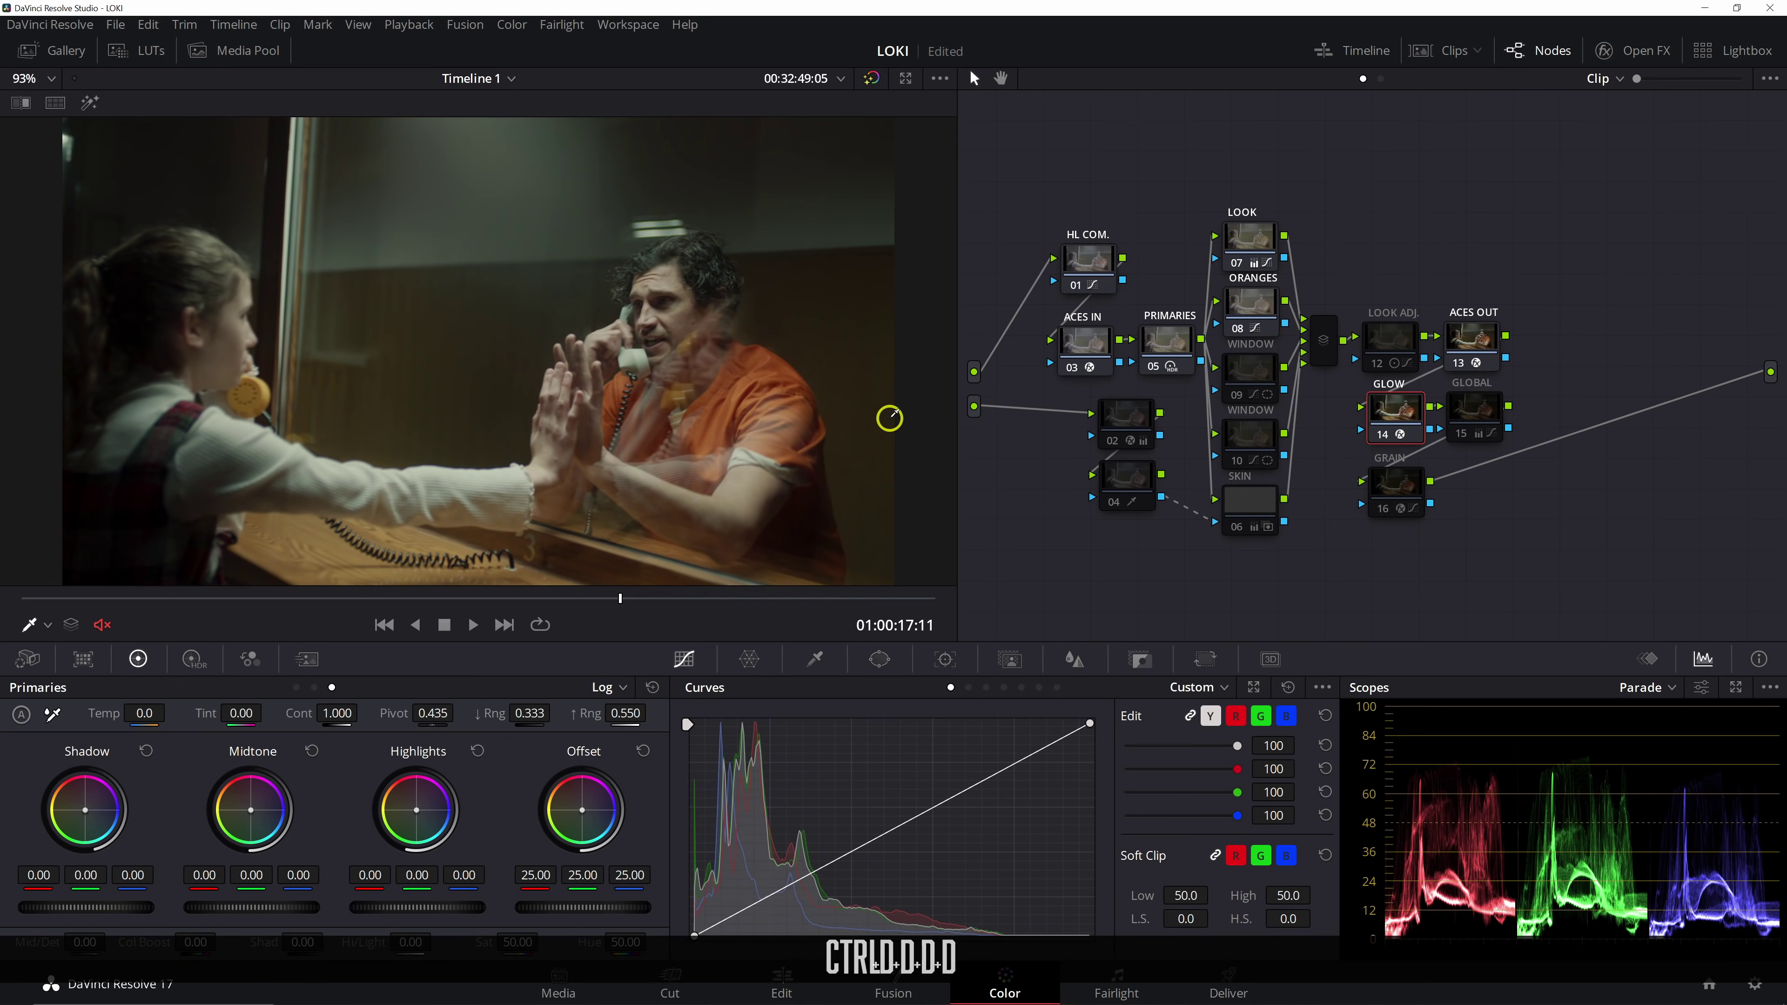
{"action": "left_click_drag", "start_coordinate": [609, 594], "coordinate": [318, 598]}
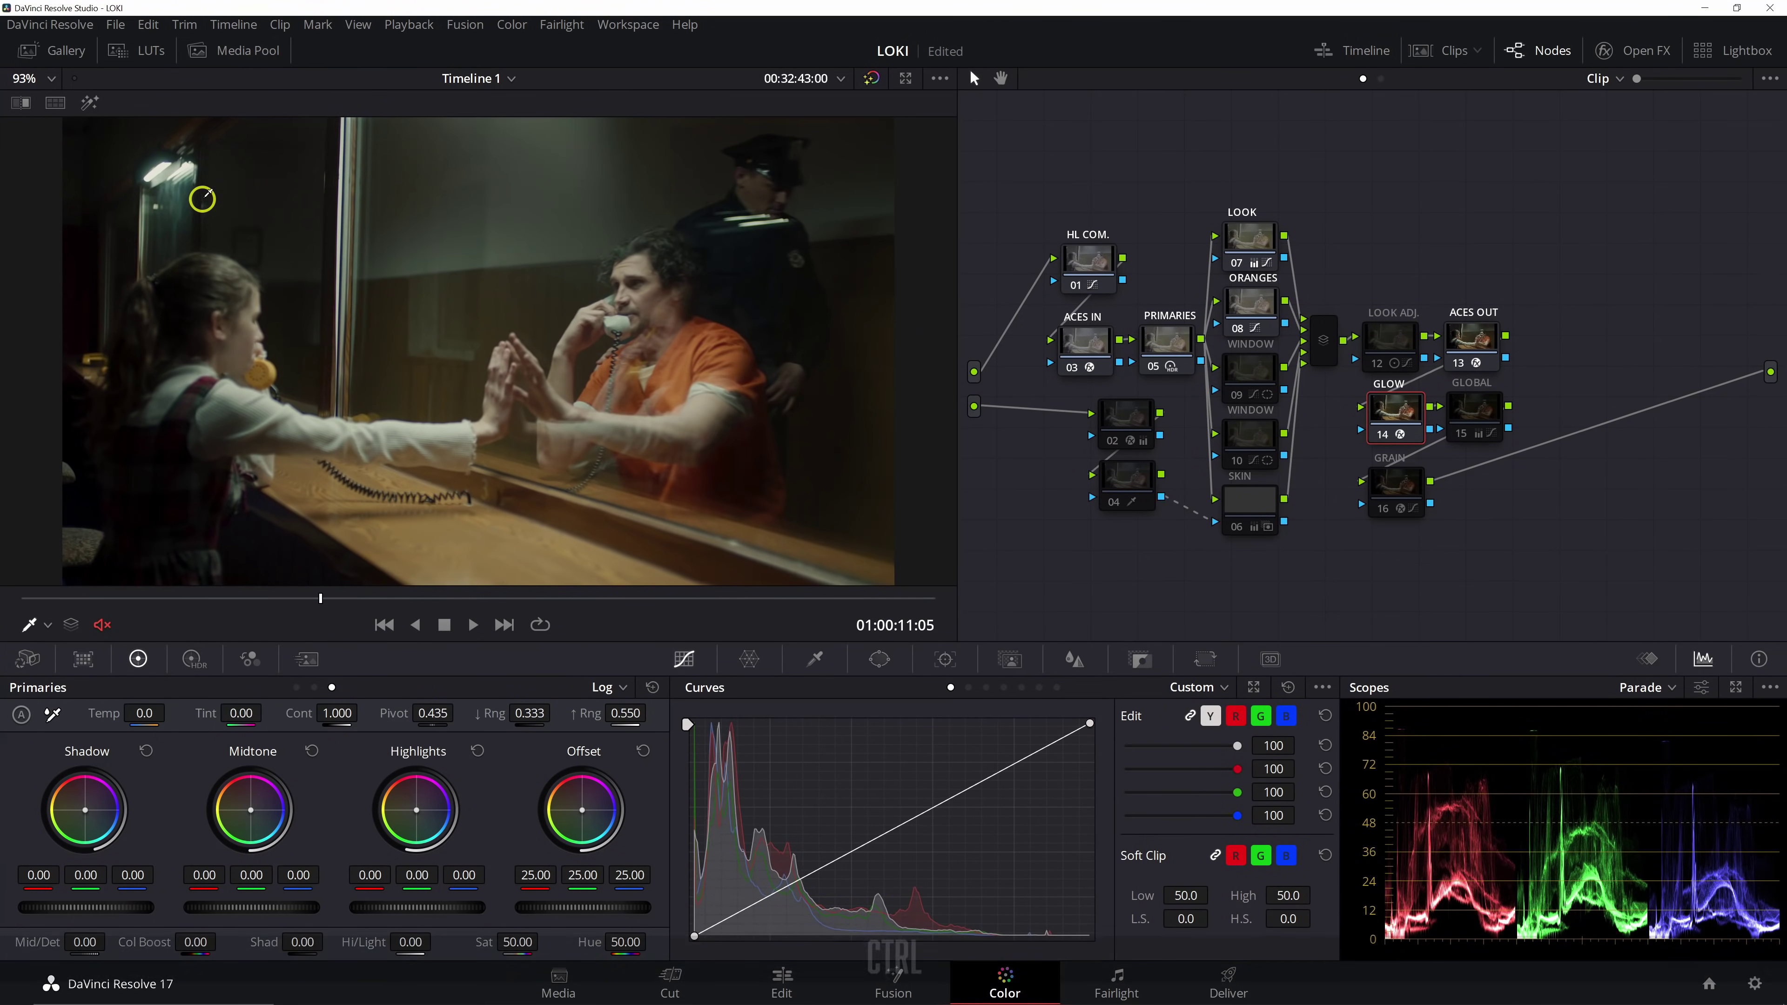
{"action": "key", "text": "ctrl+d"}
{"action": "key", "text": "ctrl+d"}
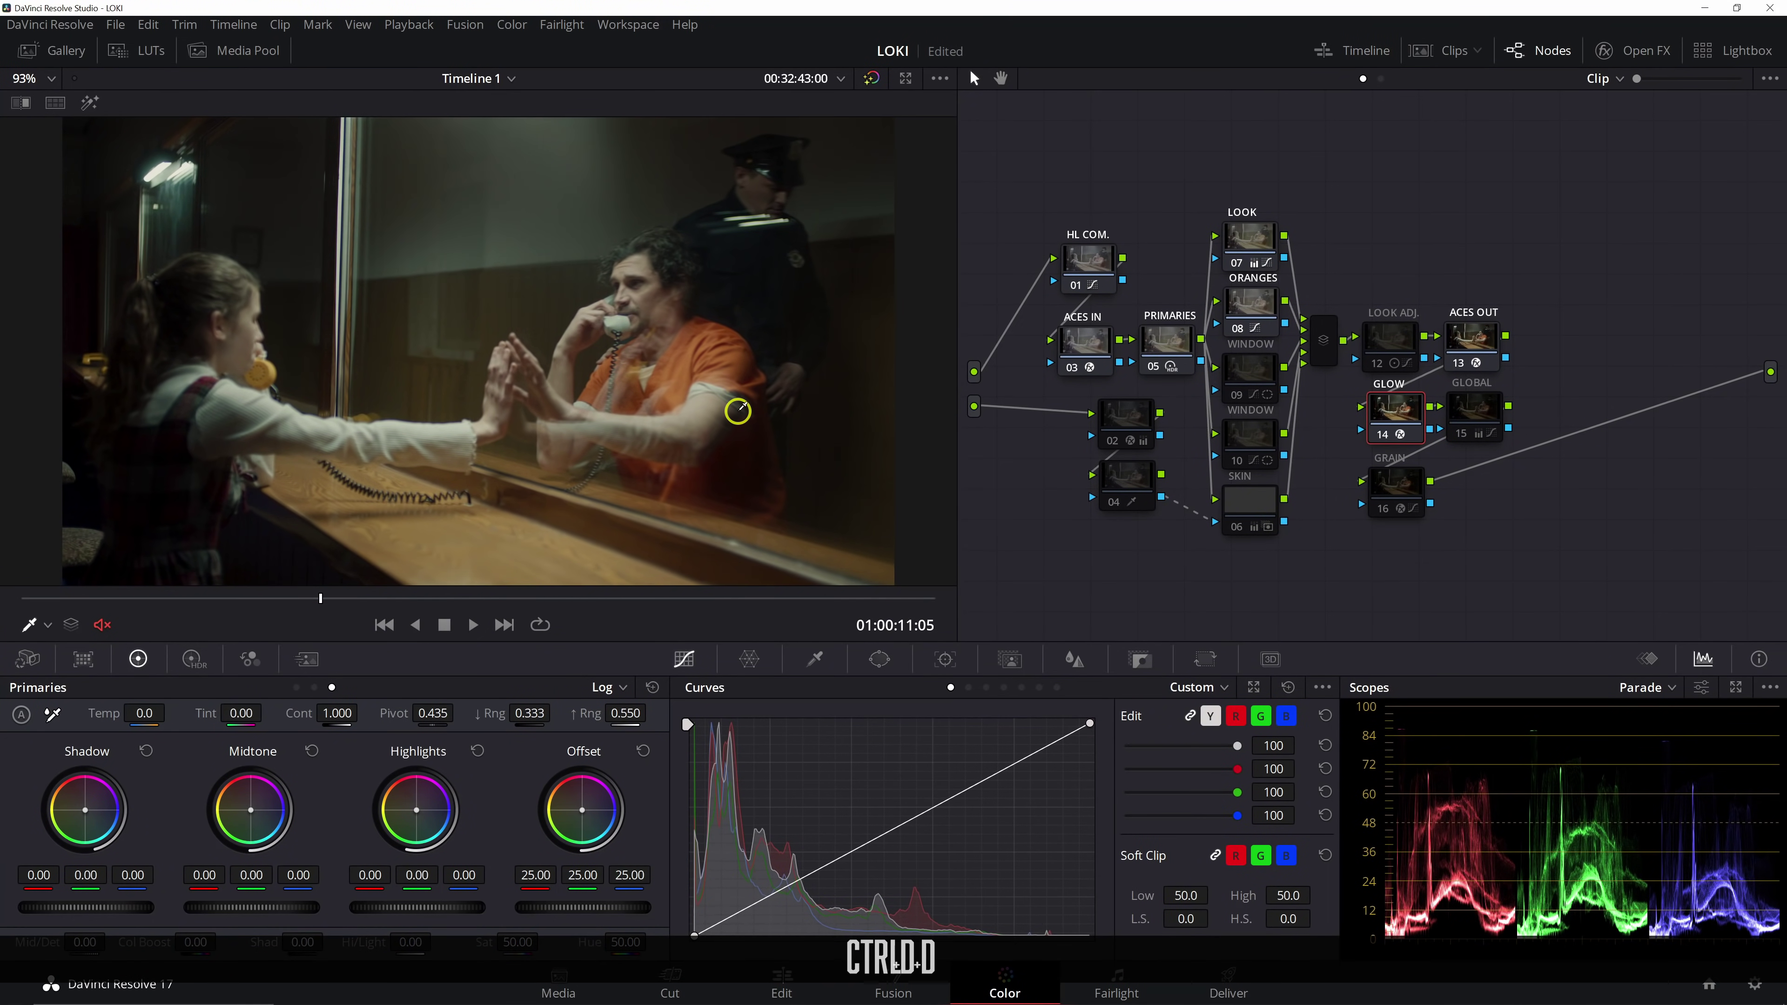
{"action": "key", "text": "ctrl+d"}
{"action": "key", "text": "ctrl+d"}
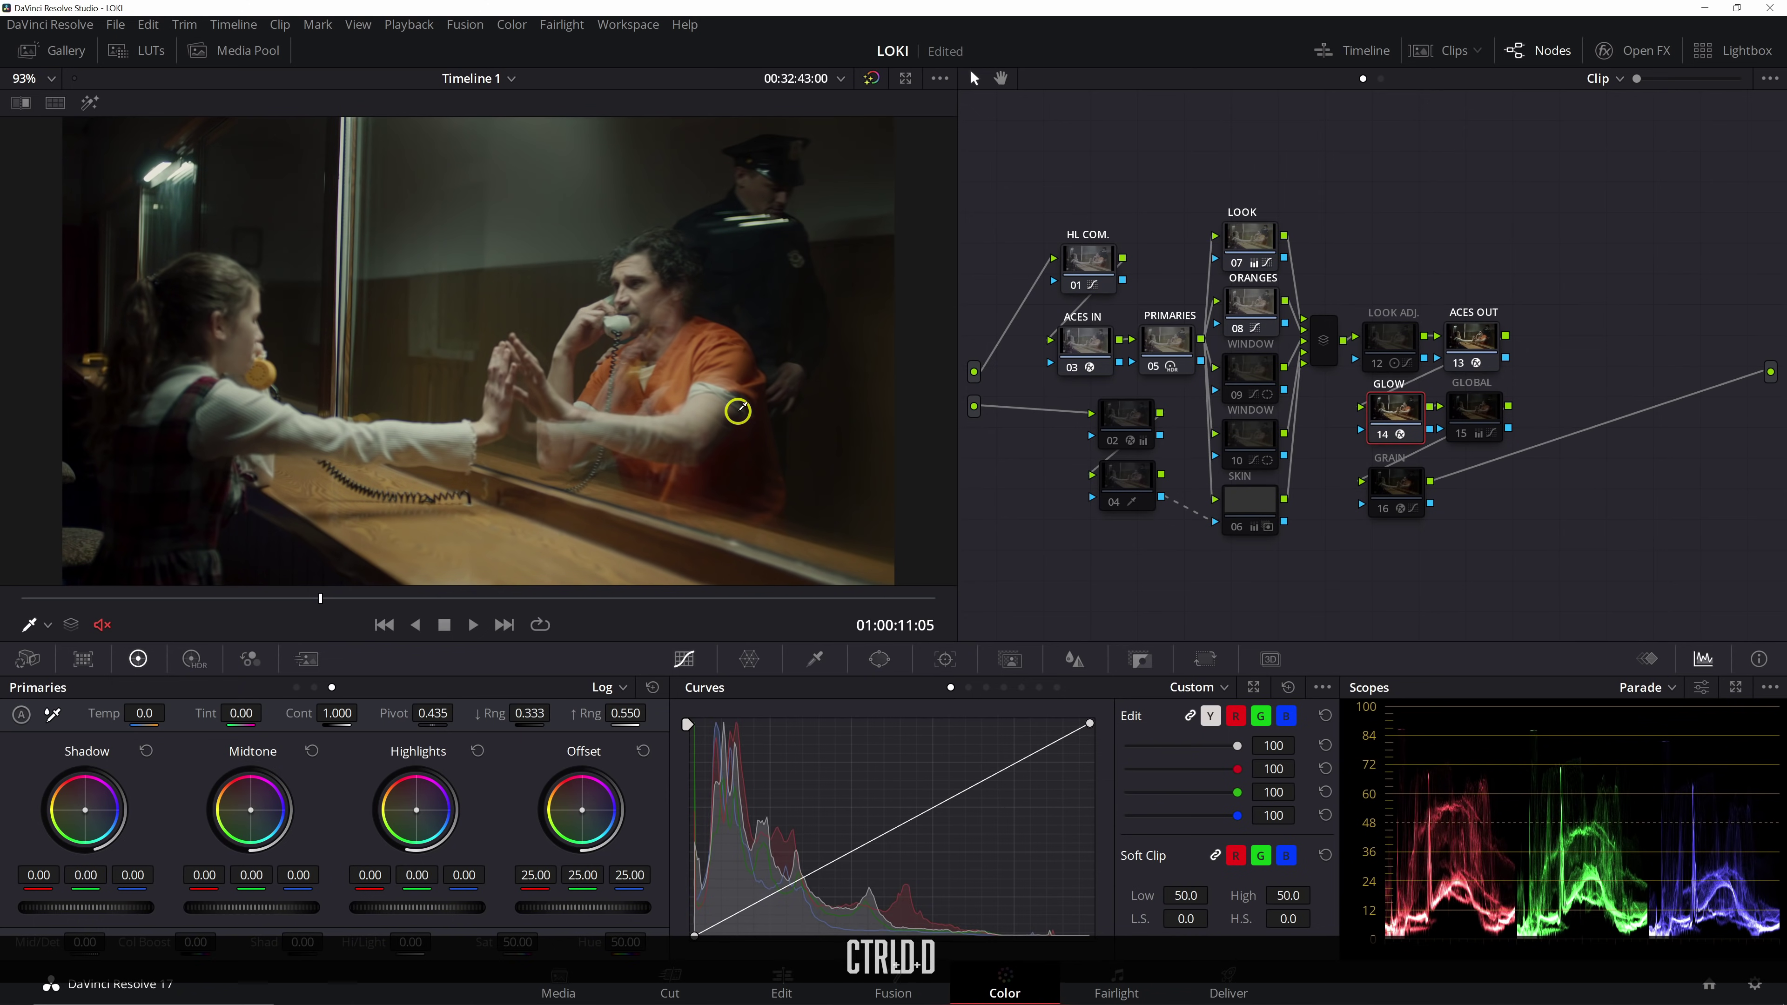
{"action": "key", "text": "ctrl+d"}
{"action": "key", "text": "ctrl+d"}
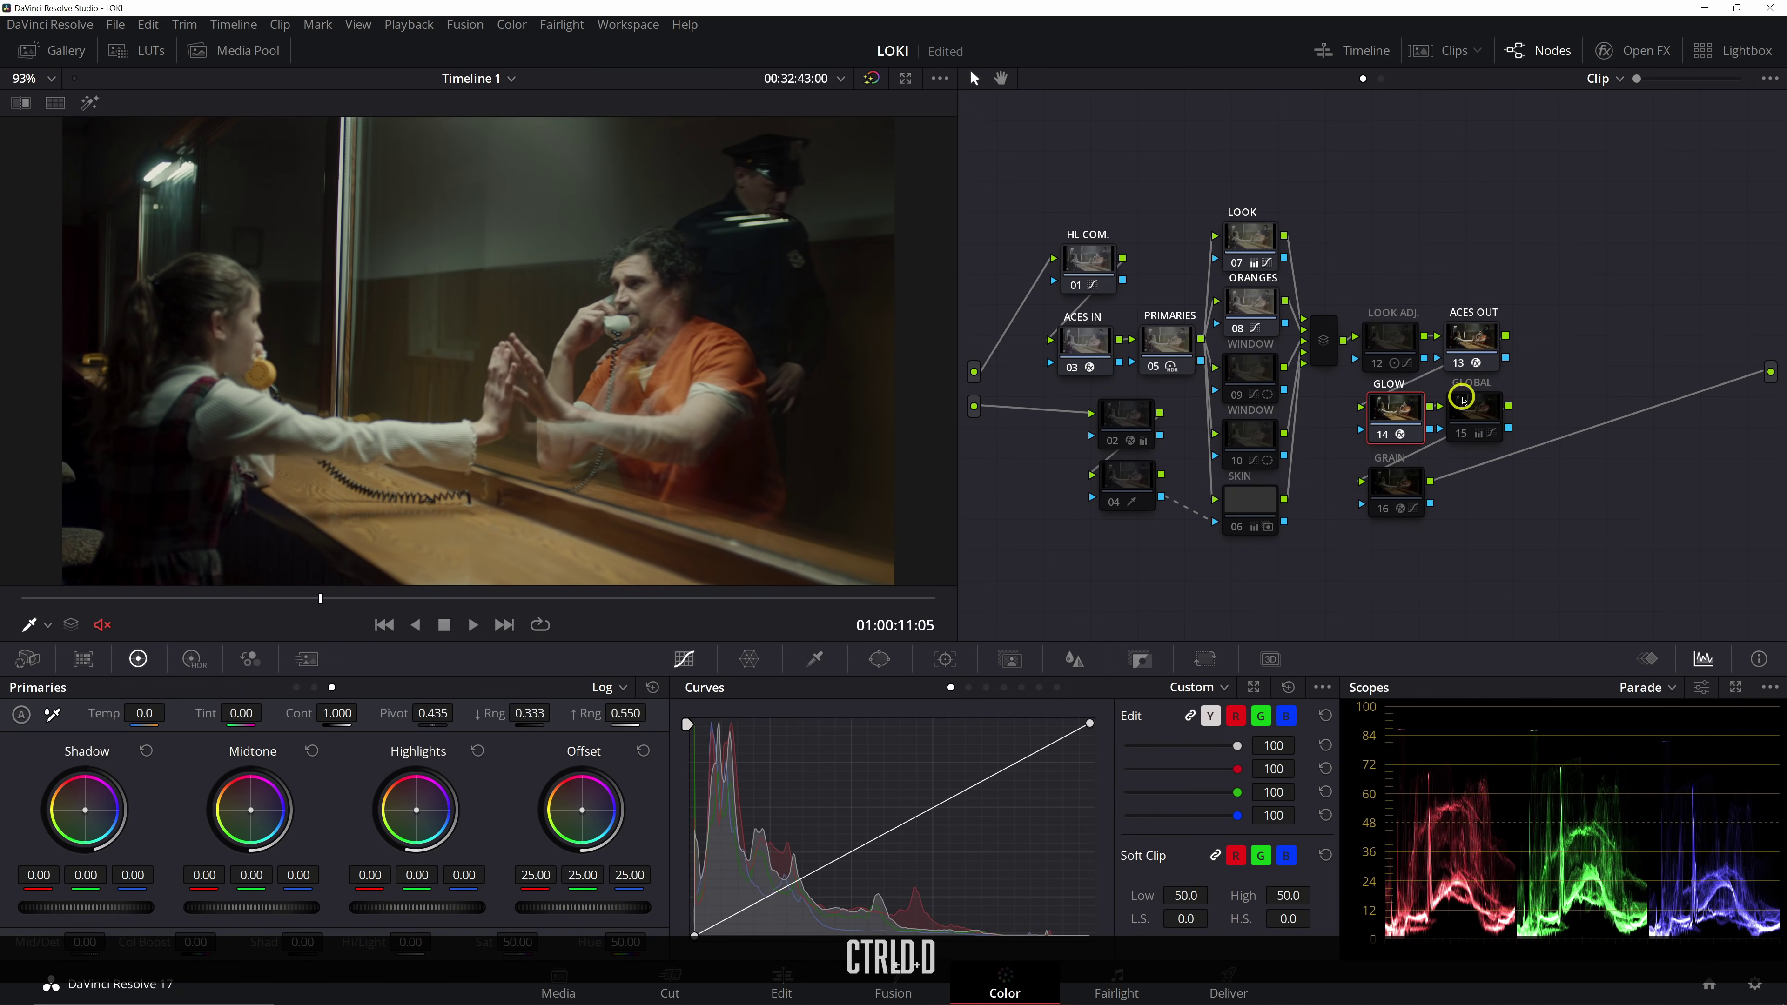
Re-enable the LOOK ADJ. node, toggling it to compare the picture before and after
{"action": "left_click", "coordinate": [1372, 348]}
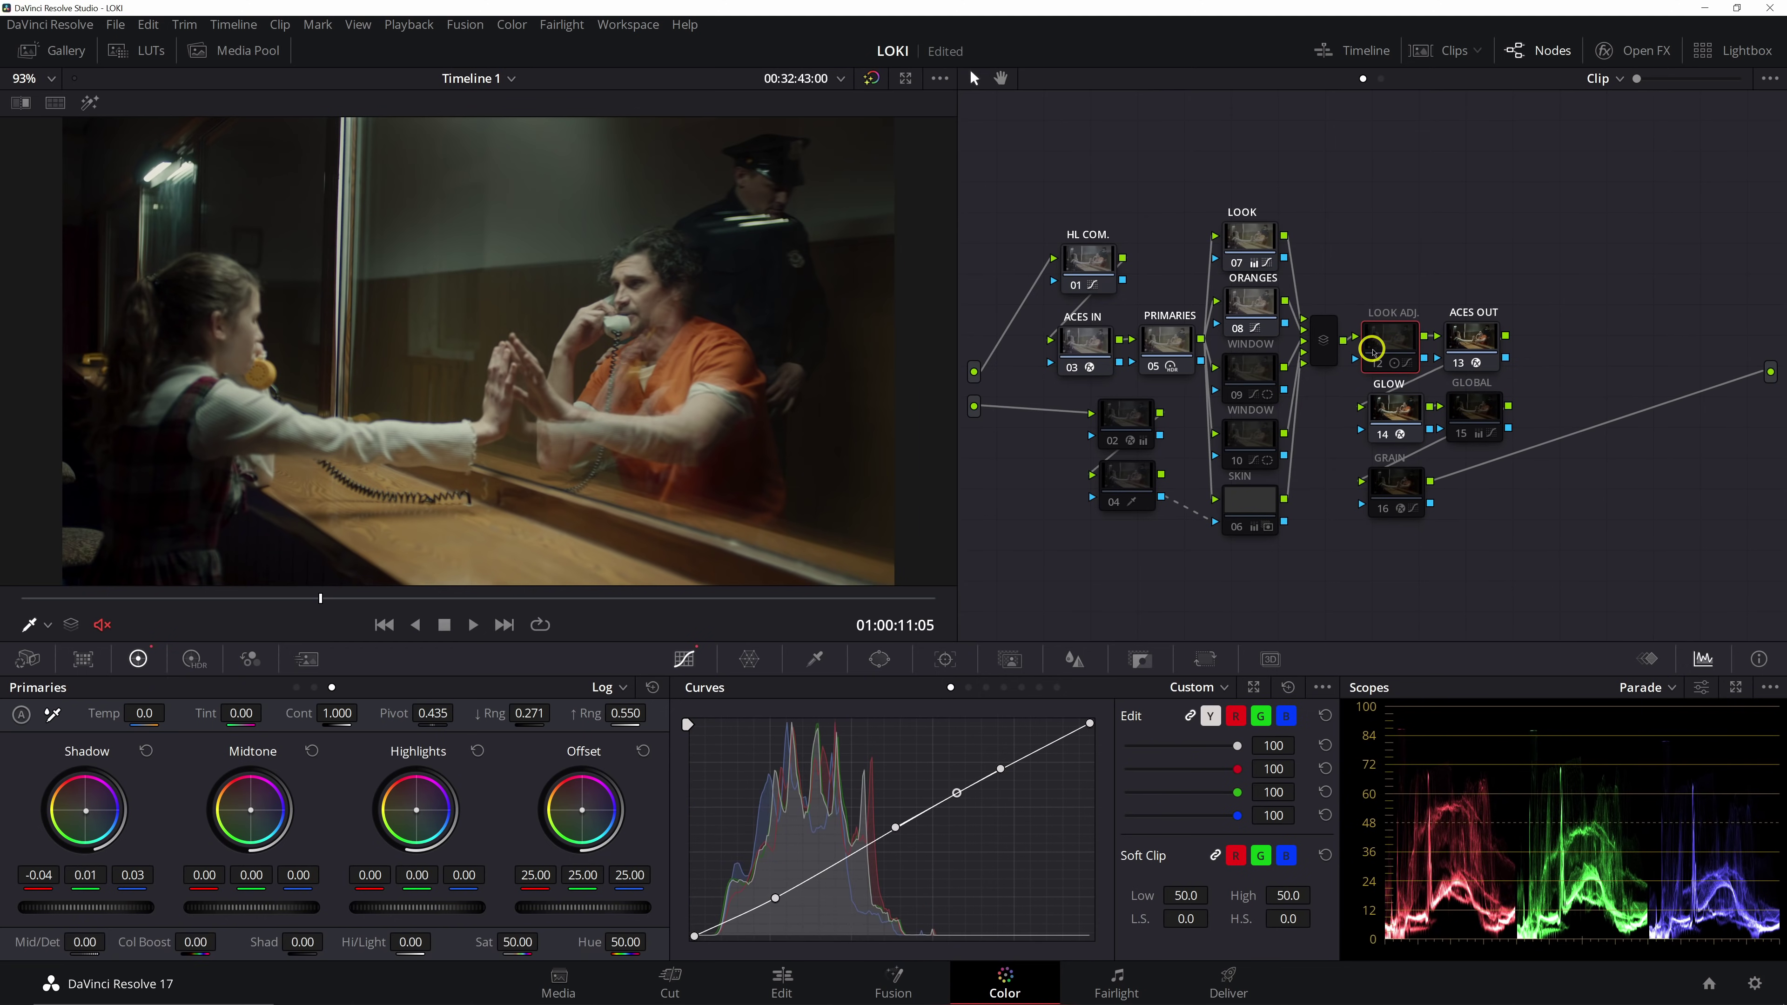
{"action": "key", "text": "ctrl+d"}
{"action": "key", "text": "ctrl+d"}
{"action": "key", "text": "ctrl+d"}
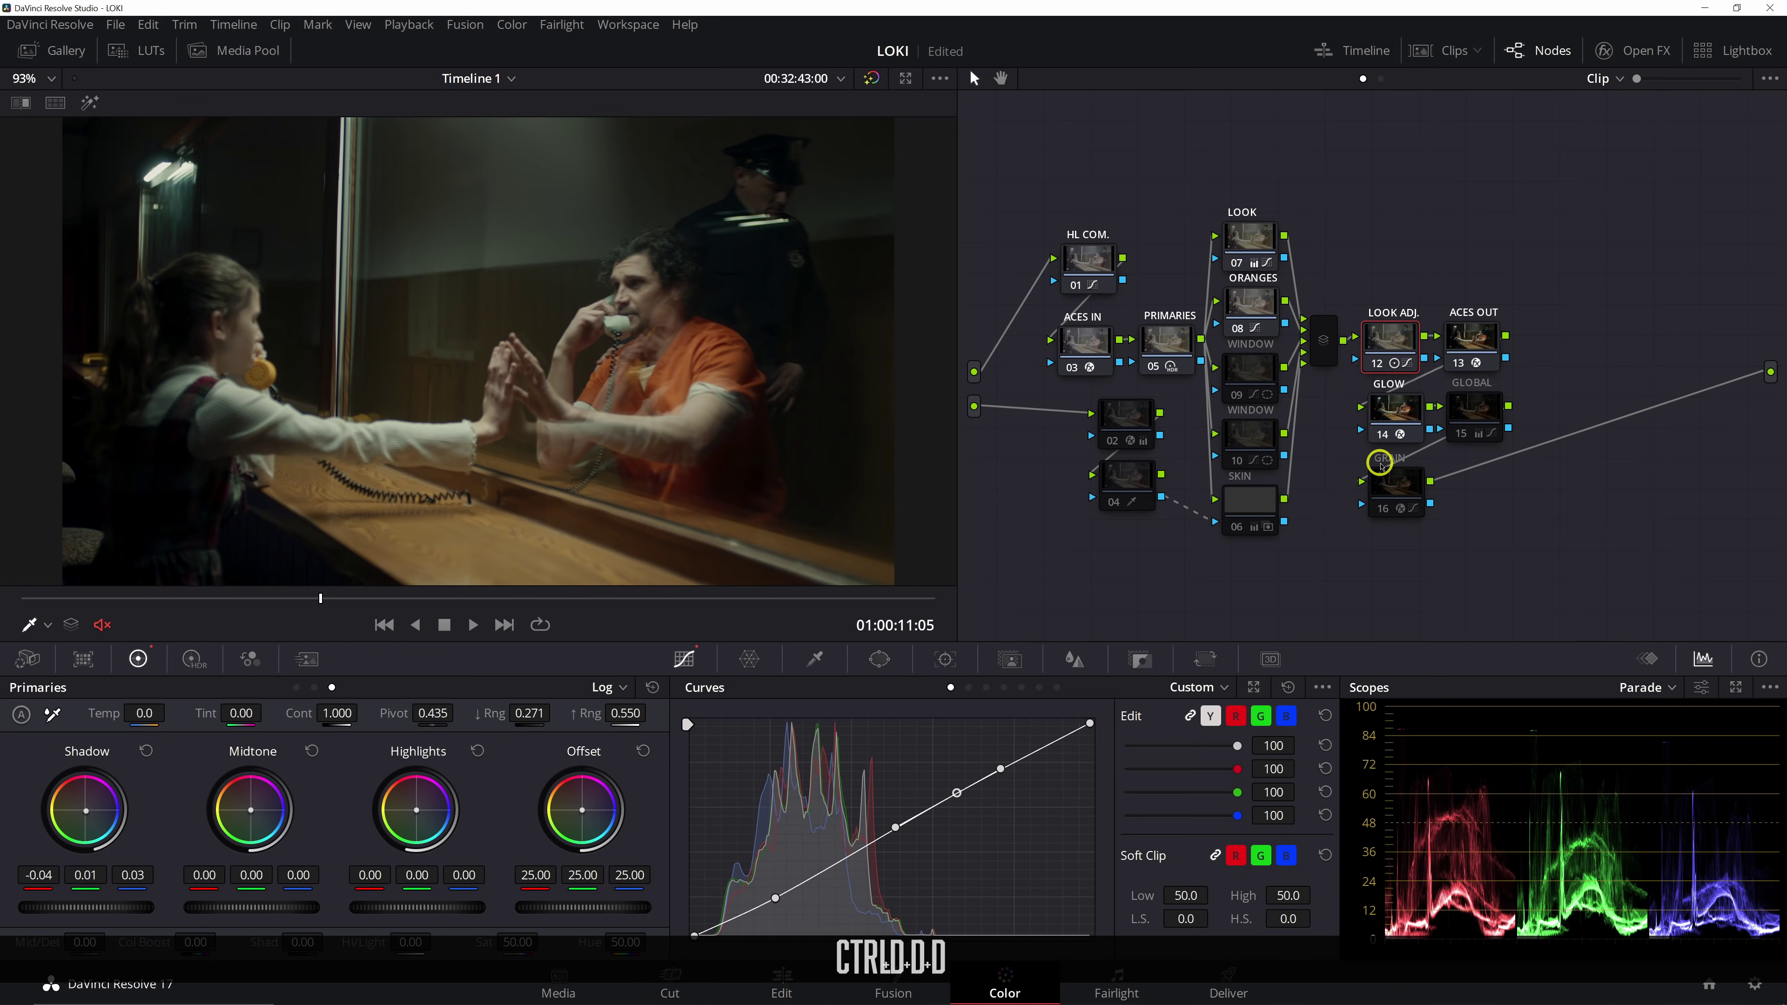
{"action": "key", "text": "ctrl+d"}
{"action": "key", "text": "ctrl+d"}
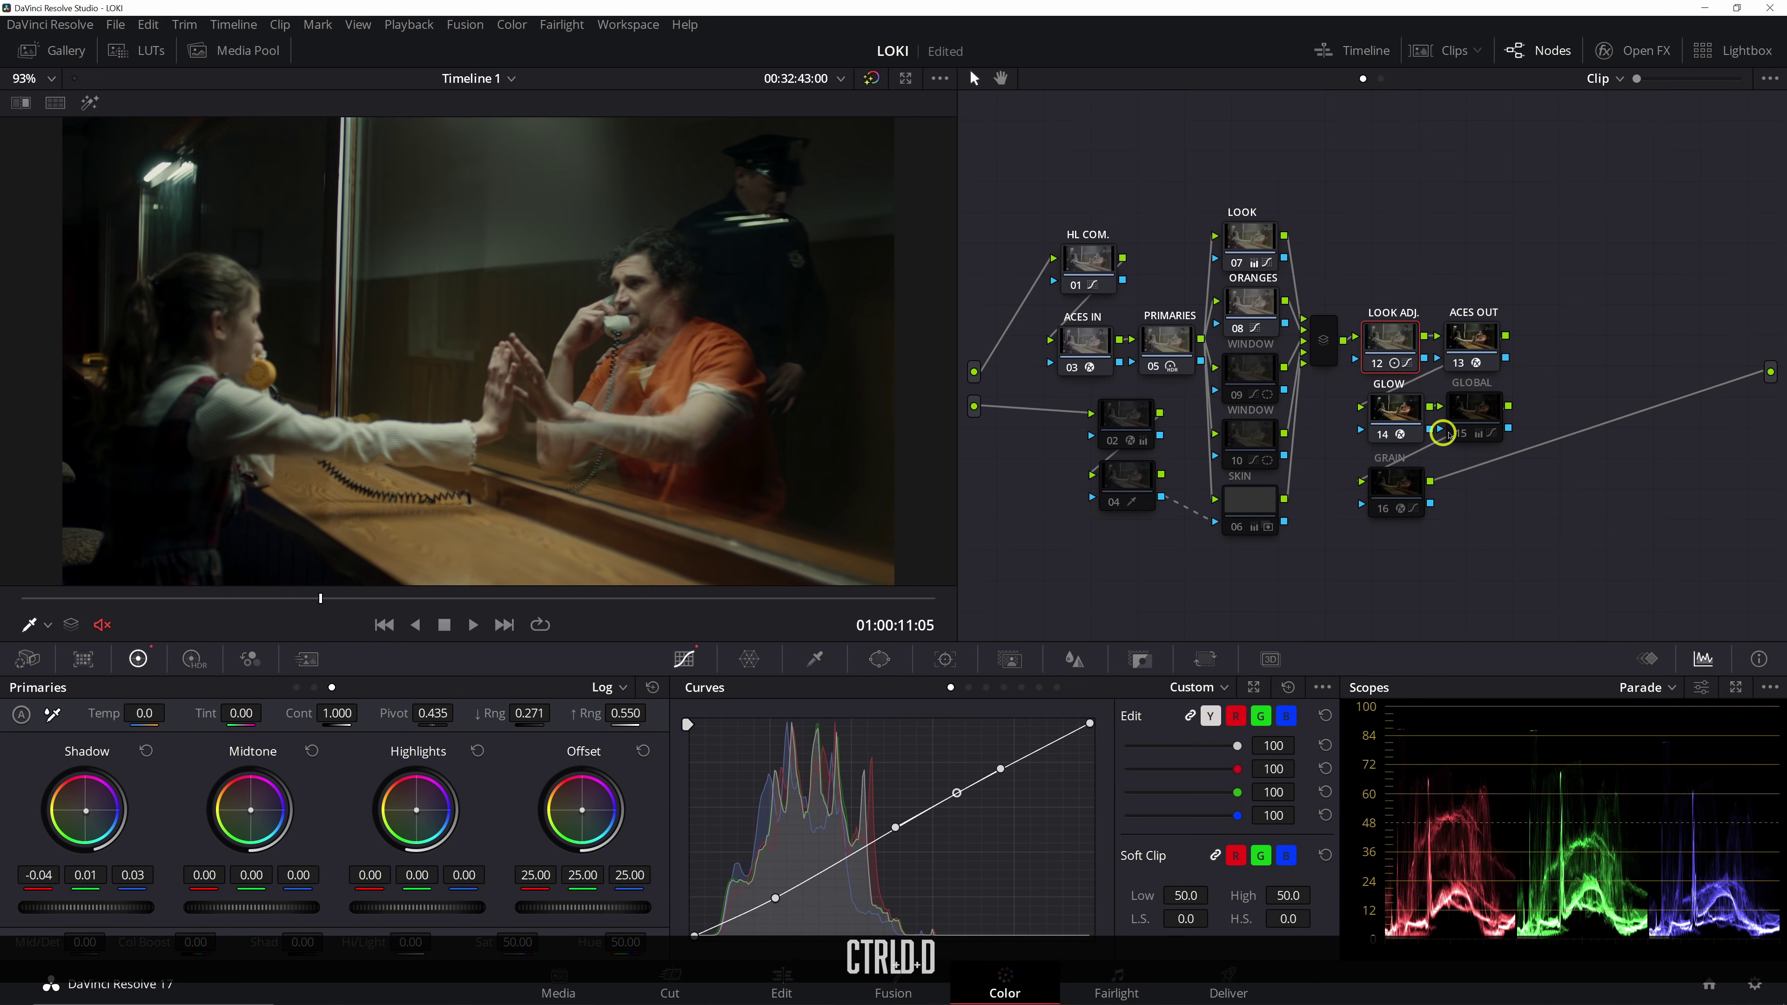
Re-enable both WINDOW nodes, 09 and 10, and compare the picture with and without node 09
{"action": "left_click", "coordinate": [1477, 405]}
{"action": "left_click", "coordinate": [1241, 387]}
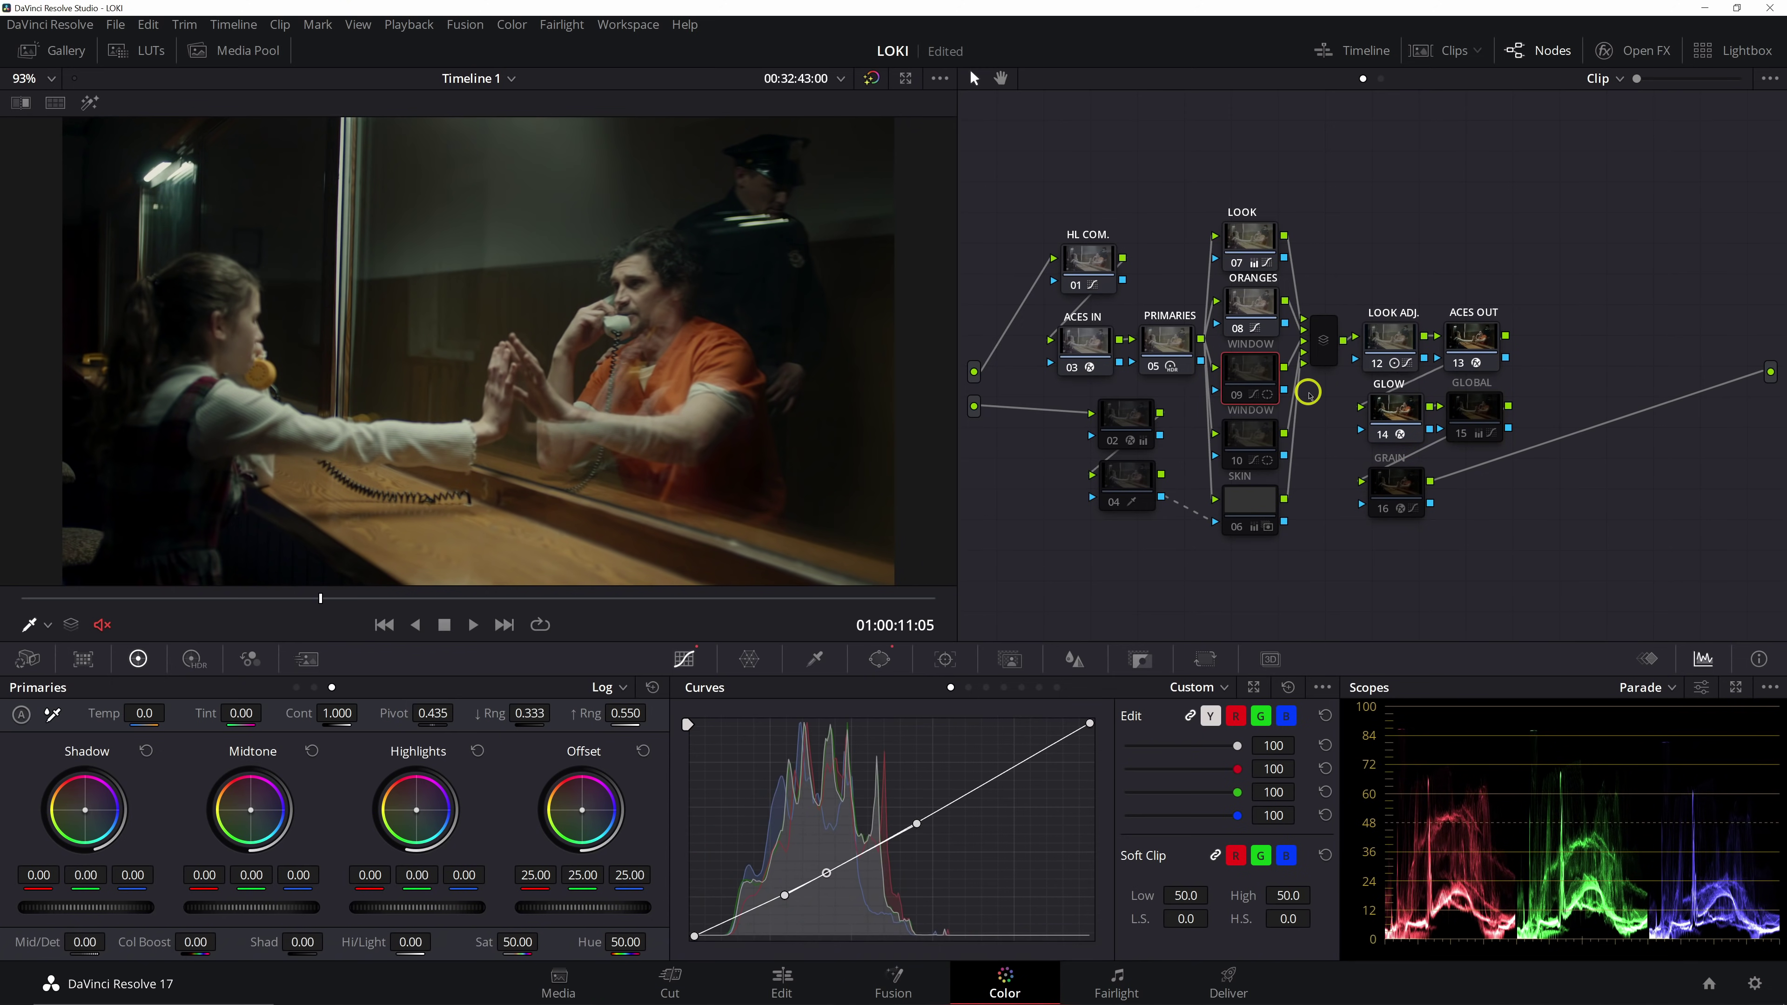
{"action": "key", "text": "ctrl+d"}
{"action": "key", "text": "ctrl+d"}
{"action": "key", "text": "ctrl+d"}
{"action": "left_click", "coordinate": [1260, 430]}
{"action": "key", "text": "ctrl+d"}
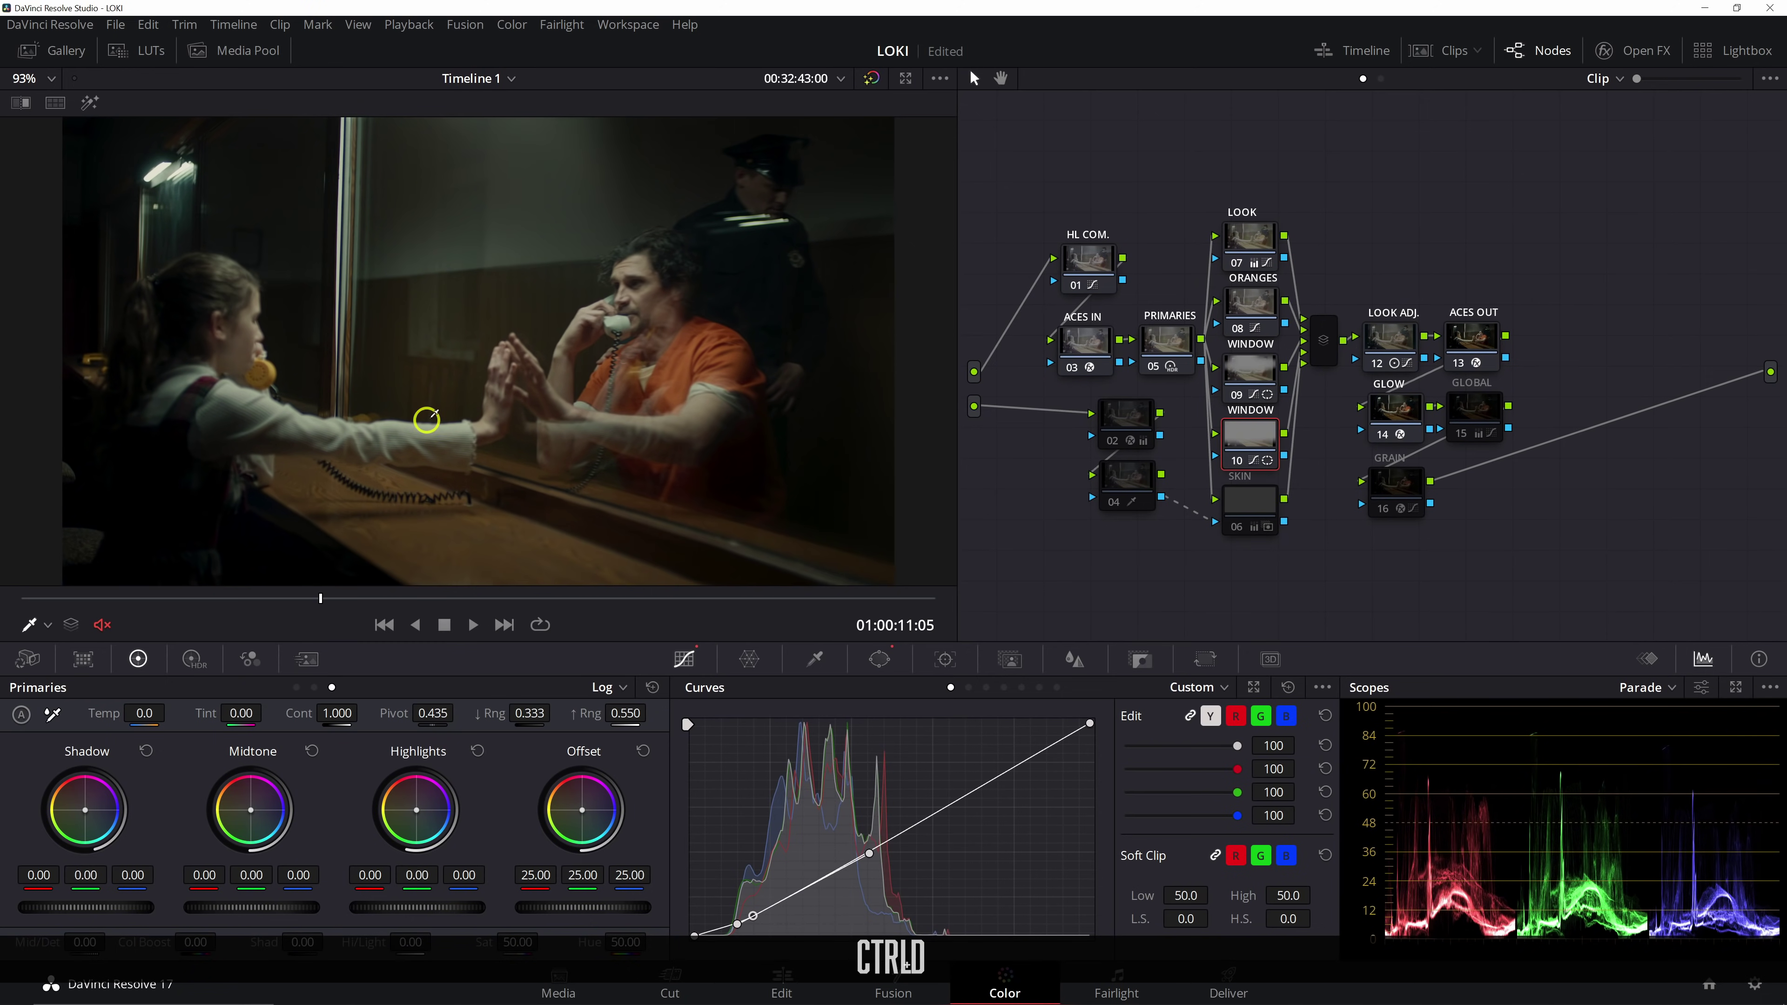
{"action": "left_click", "coordinate": [1244, 380]}
{"action": "key", "text": "ctrl+d"}
{"action": "key", "text": "ctrl+d"}
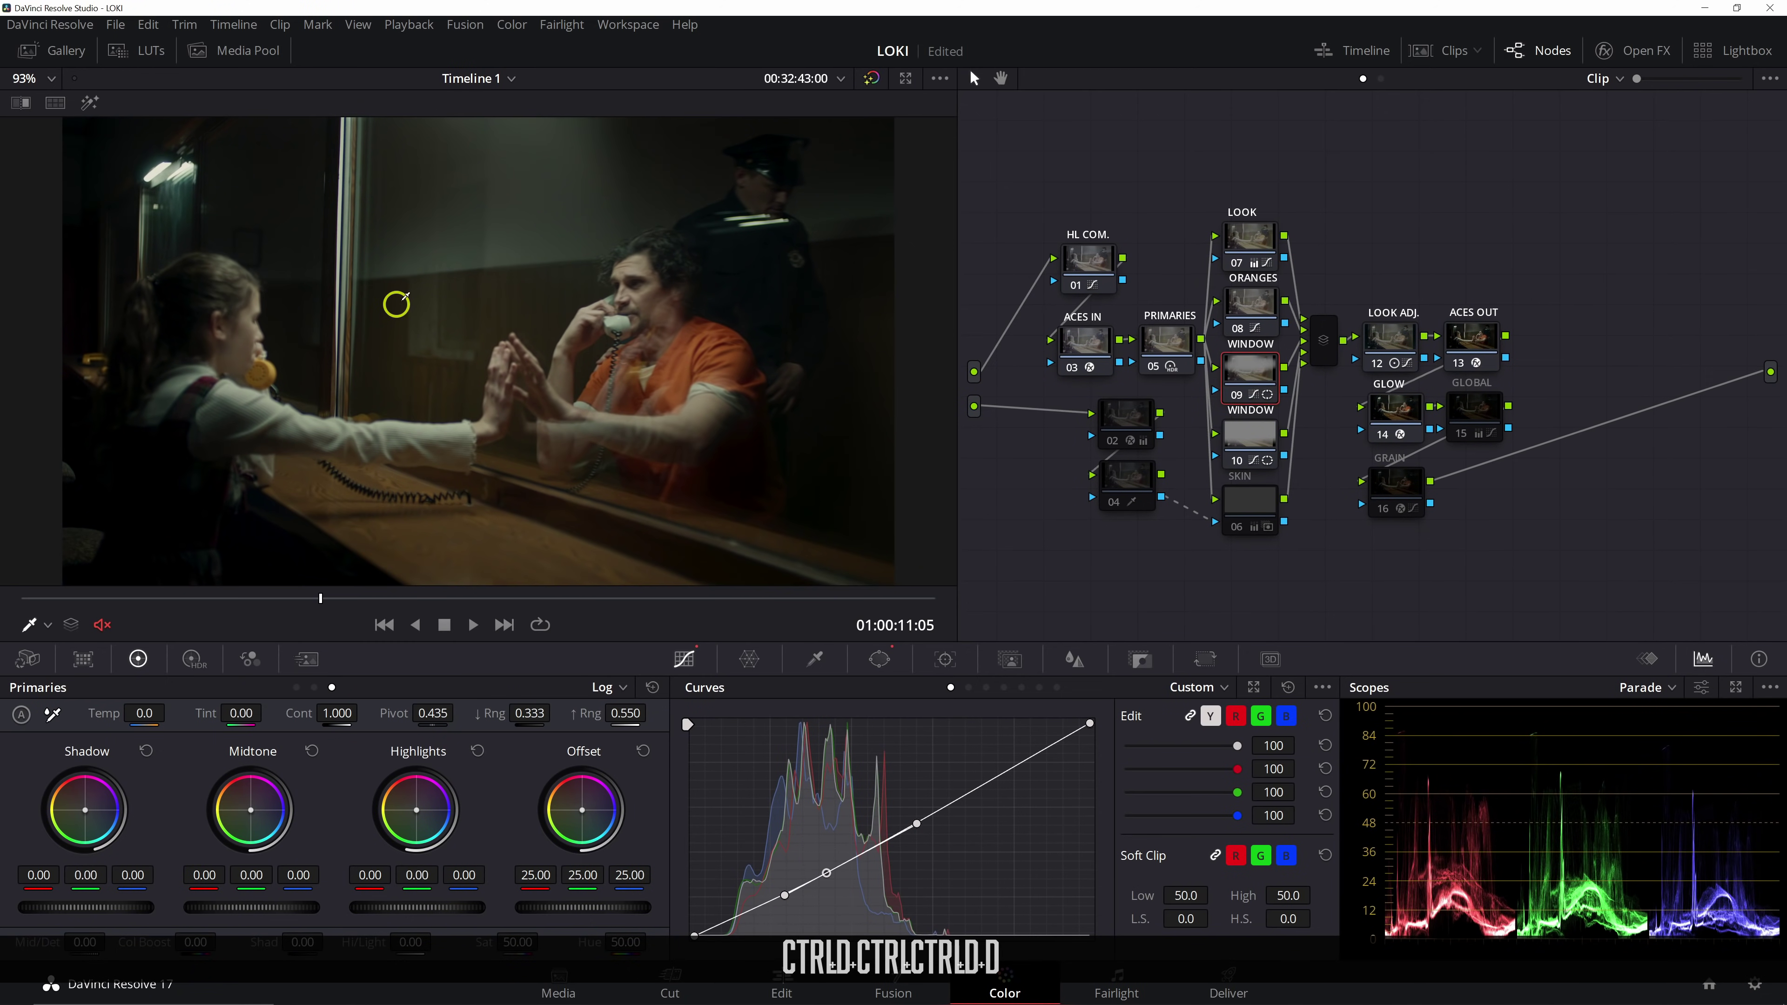
Shift node 09's wide elliptical window to pan 50.44 and tilt 51.55, and check it at 01:00:19:23
{"action": "left_click", "coordinate": [879, 659]}
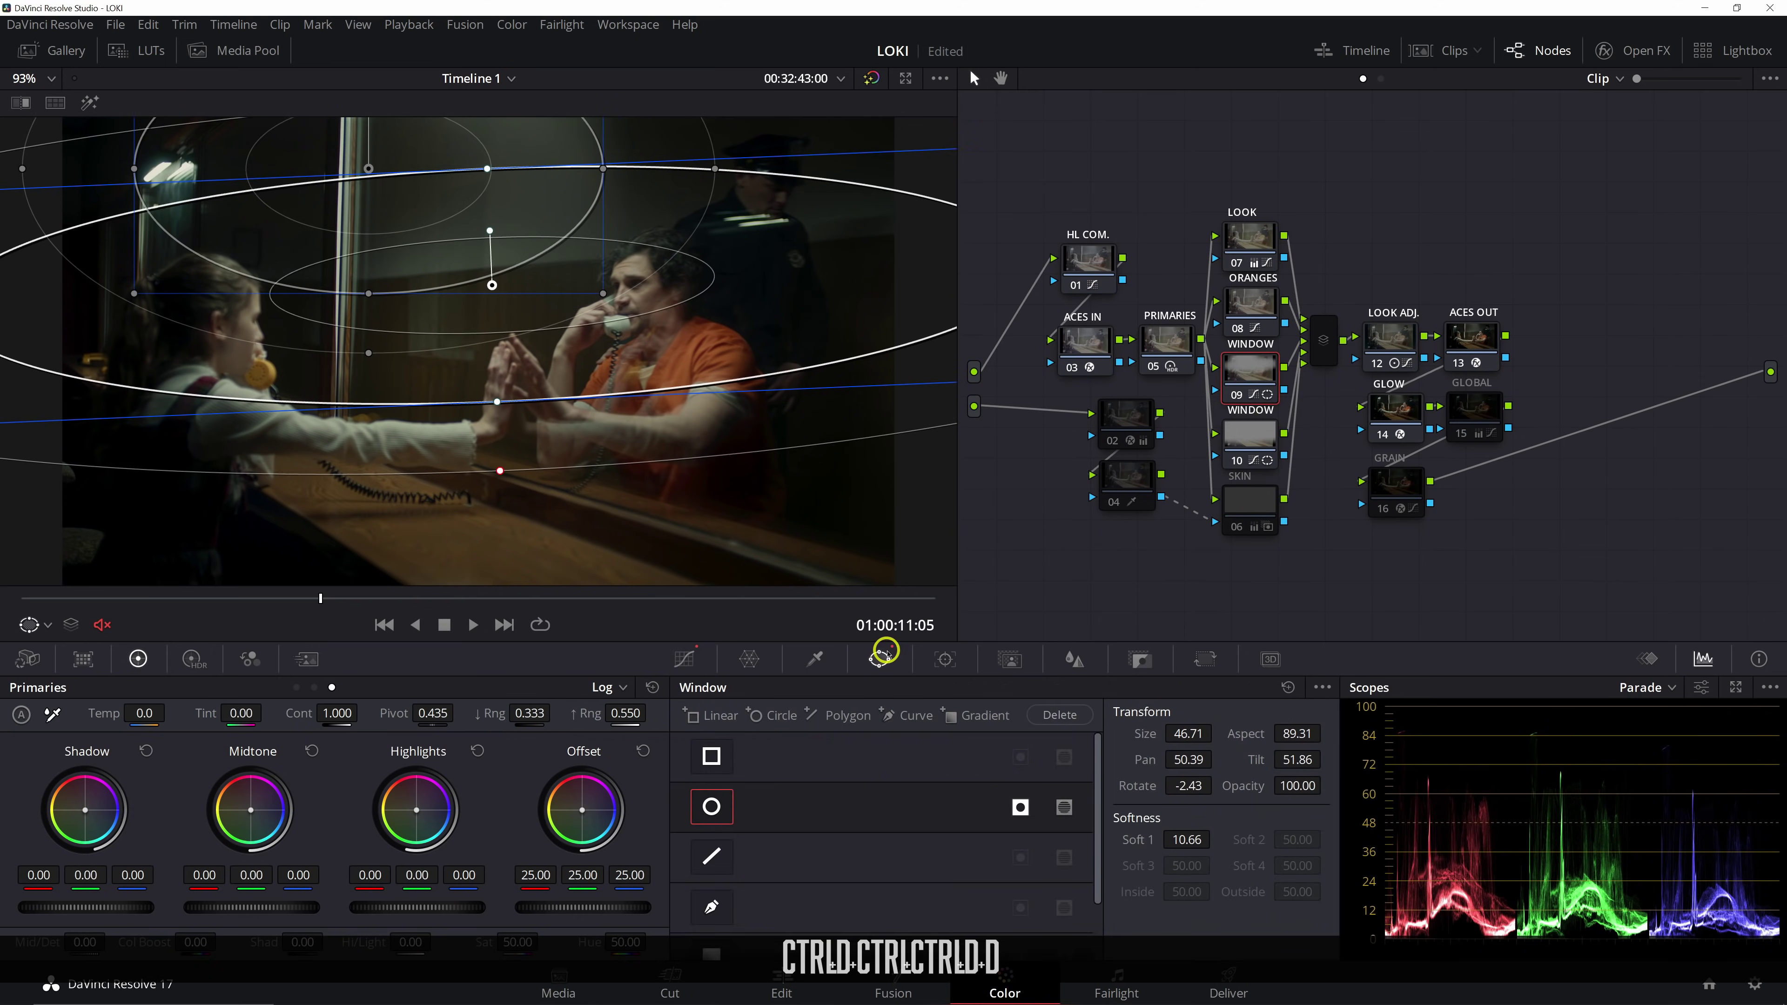
{"action": "left_click_drag", "start_coordinate": [721, 394], "coordinate": [730, 352]}
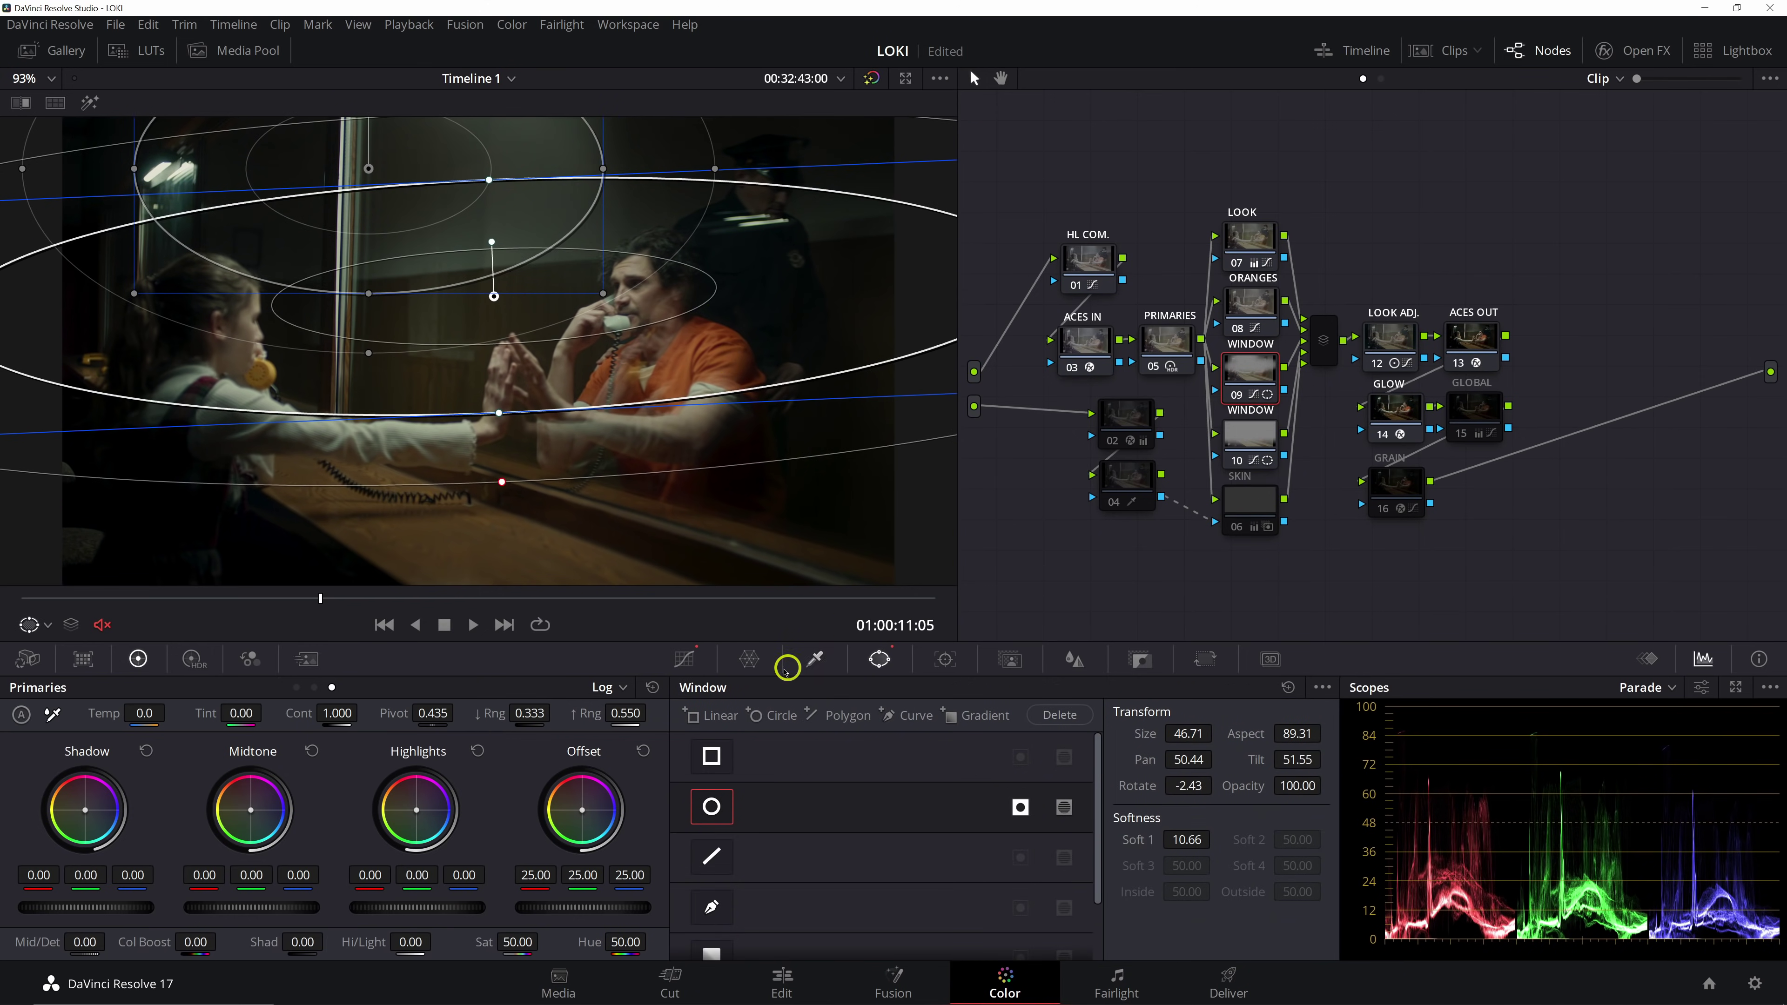
{"action": "left_click_drag", "start_coordinate": [315, 591], "coordinate": [735, 597]}
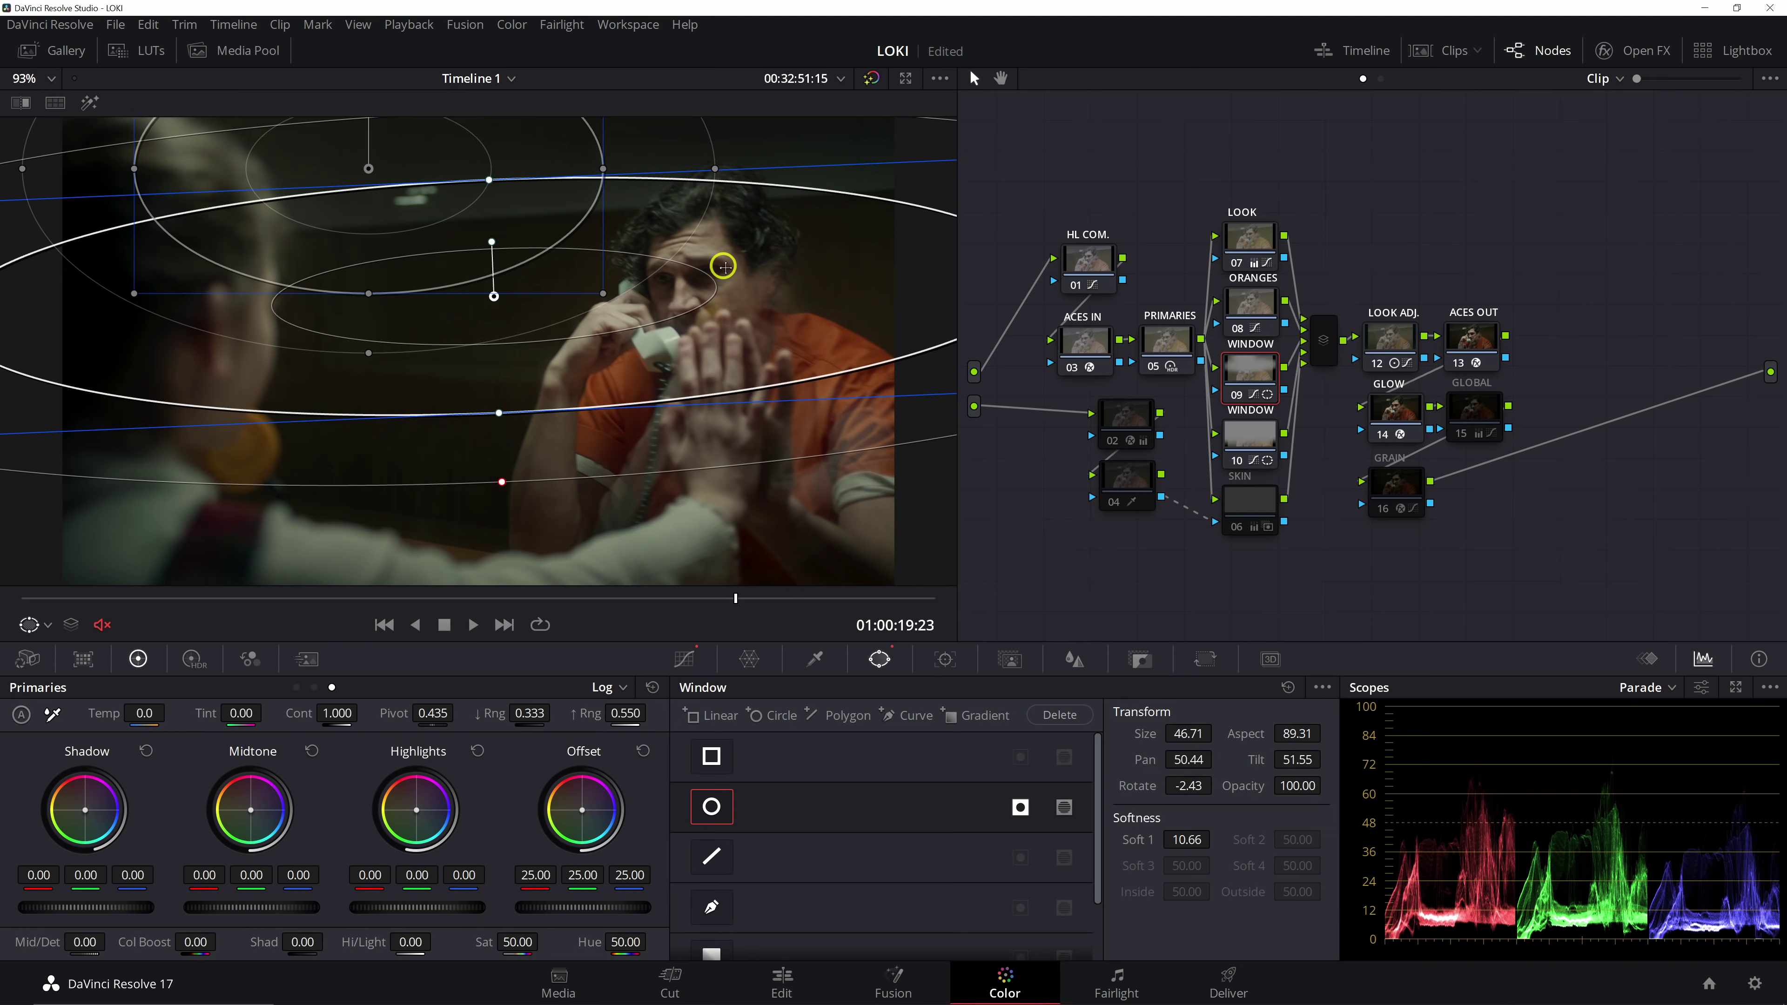
Compare WINDOW node 10's gradient on and off at 01:00:07:26
{"action": "left_click", "coordinate": [706, 600]}
{"action": "left_click_drag", "start_coordinate": [707, 600], "coordinate": [160, 594]}
{"action": "left_click", "coordinate": [1256, 434]}
{"action": "key", "text": "ctrl+d"}
{"action": "key", "text": "ctrl+d"}
{"action": "key", "text": "ctrl+d"}
{"action": "scroll", "coordinate": [486, 483], "scroll_direction": "down", "scroll_amount": 2}
{"action": "key", "text": "ctrl+d"}
{"action": "key", "text": "ctrl+d"}
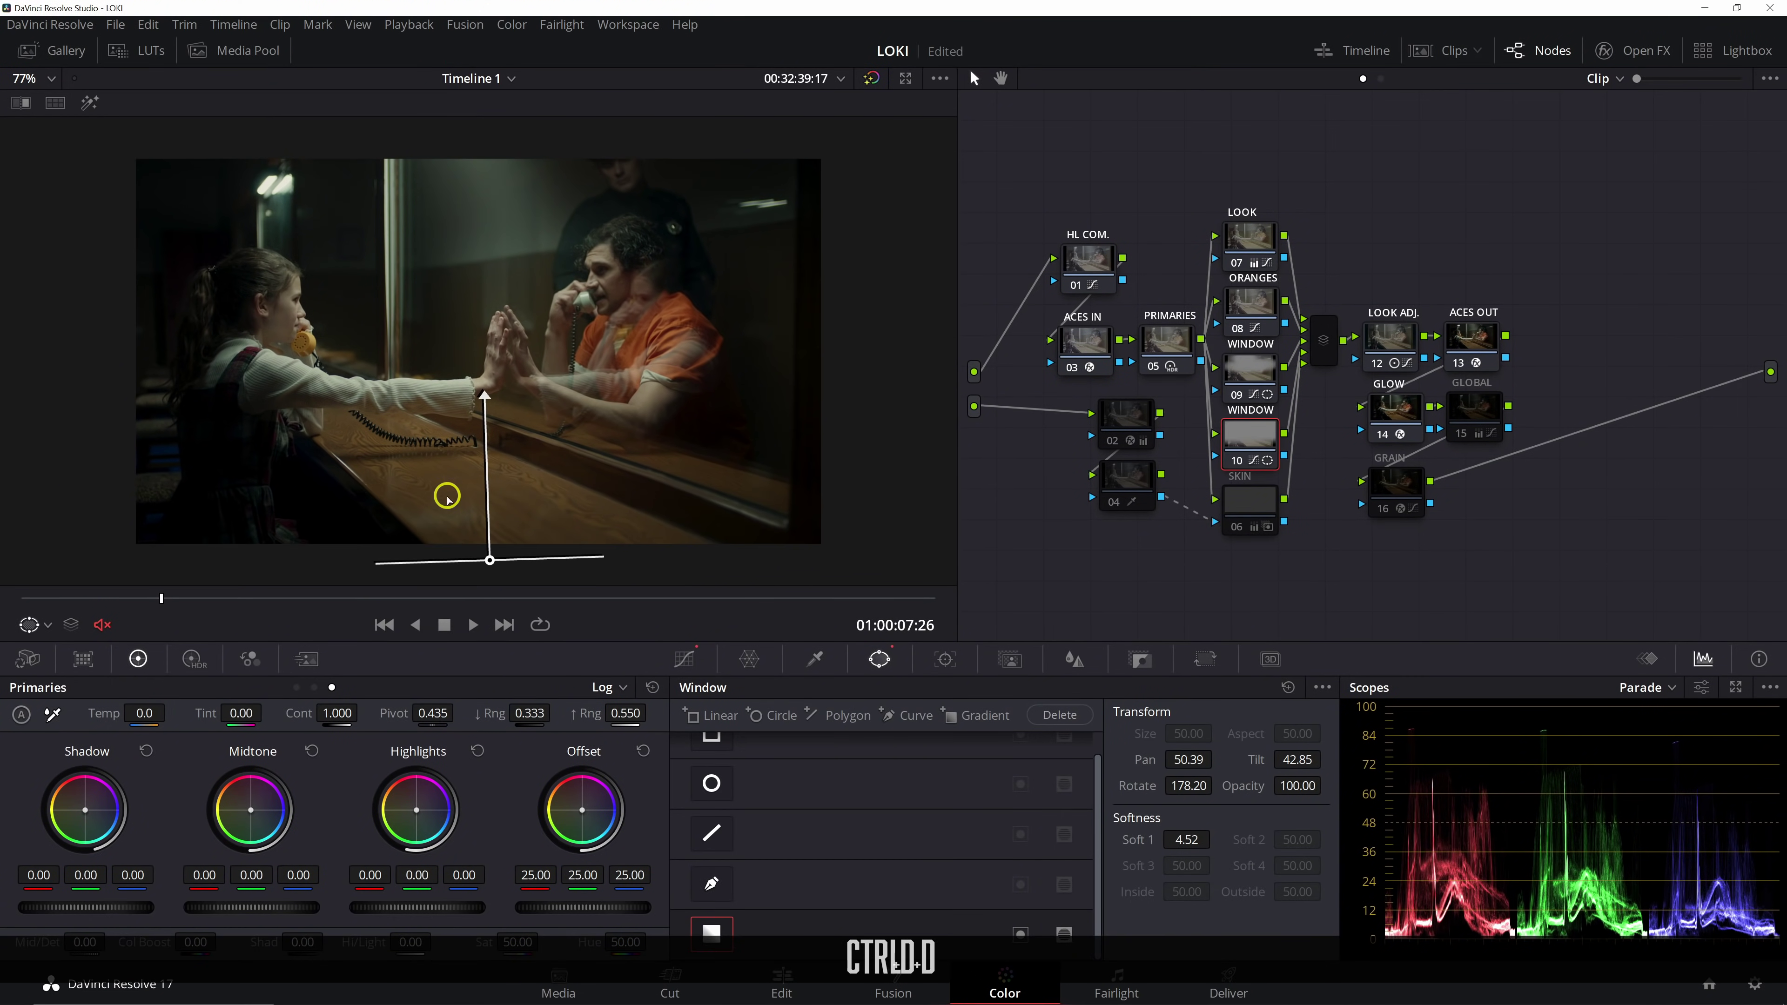
Re-enable the GLOBAL node, nodes 02 and 04, and the SKIN node, comparing the skin adjustment on and off
{"action": "left_click", "coordinate": [1472, 412]}
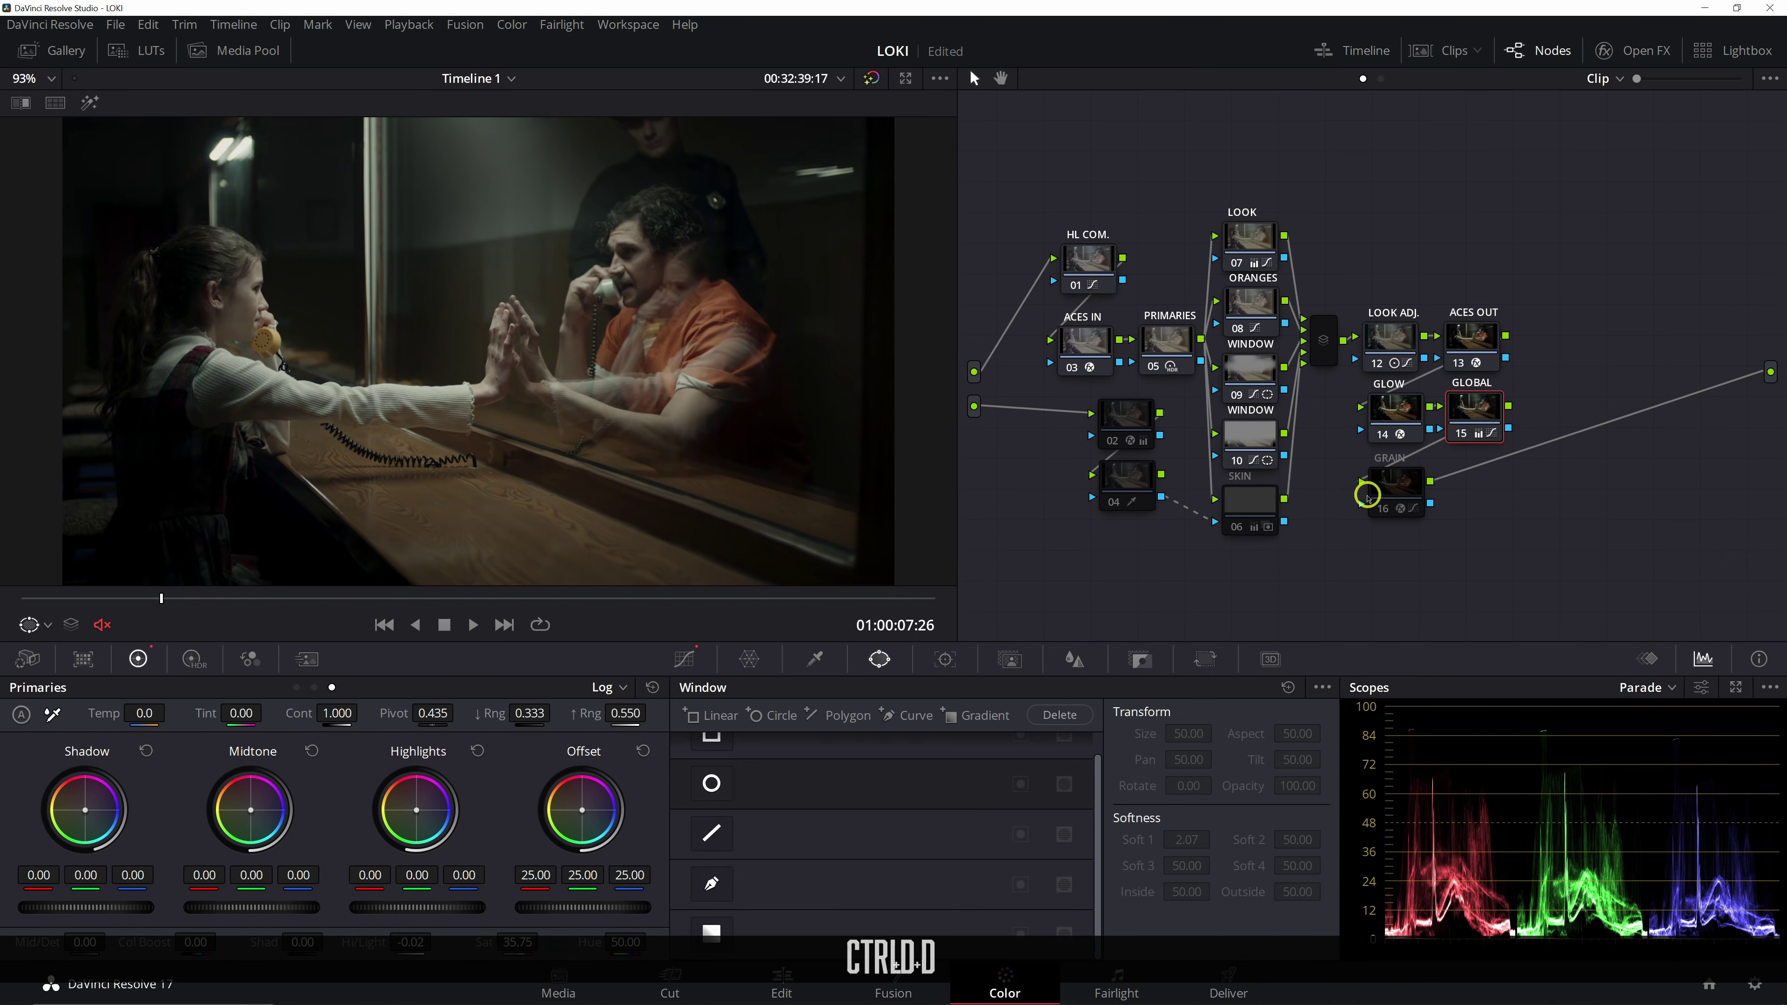
{"action": "left_click", "coordinate": [1262, 501]}
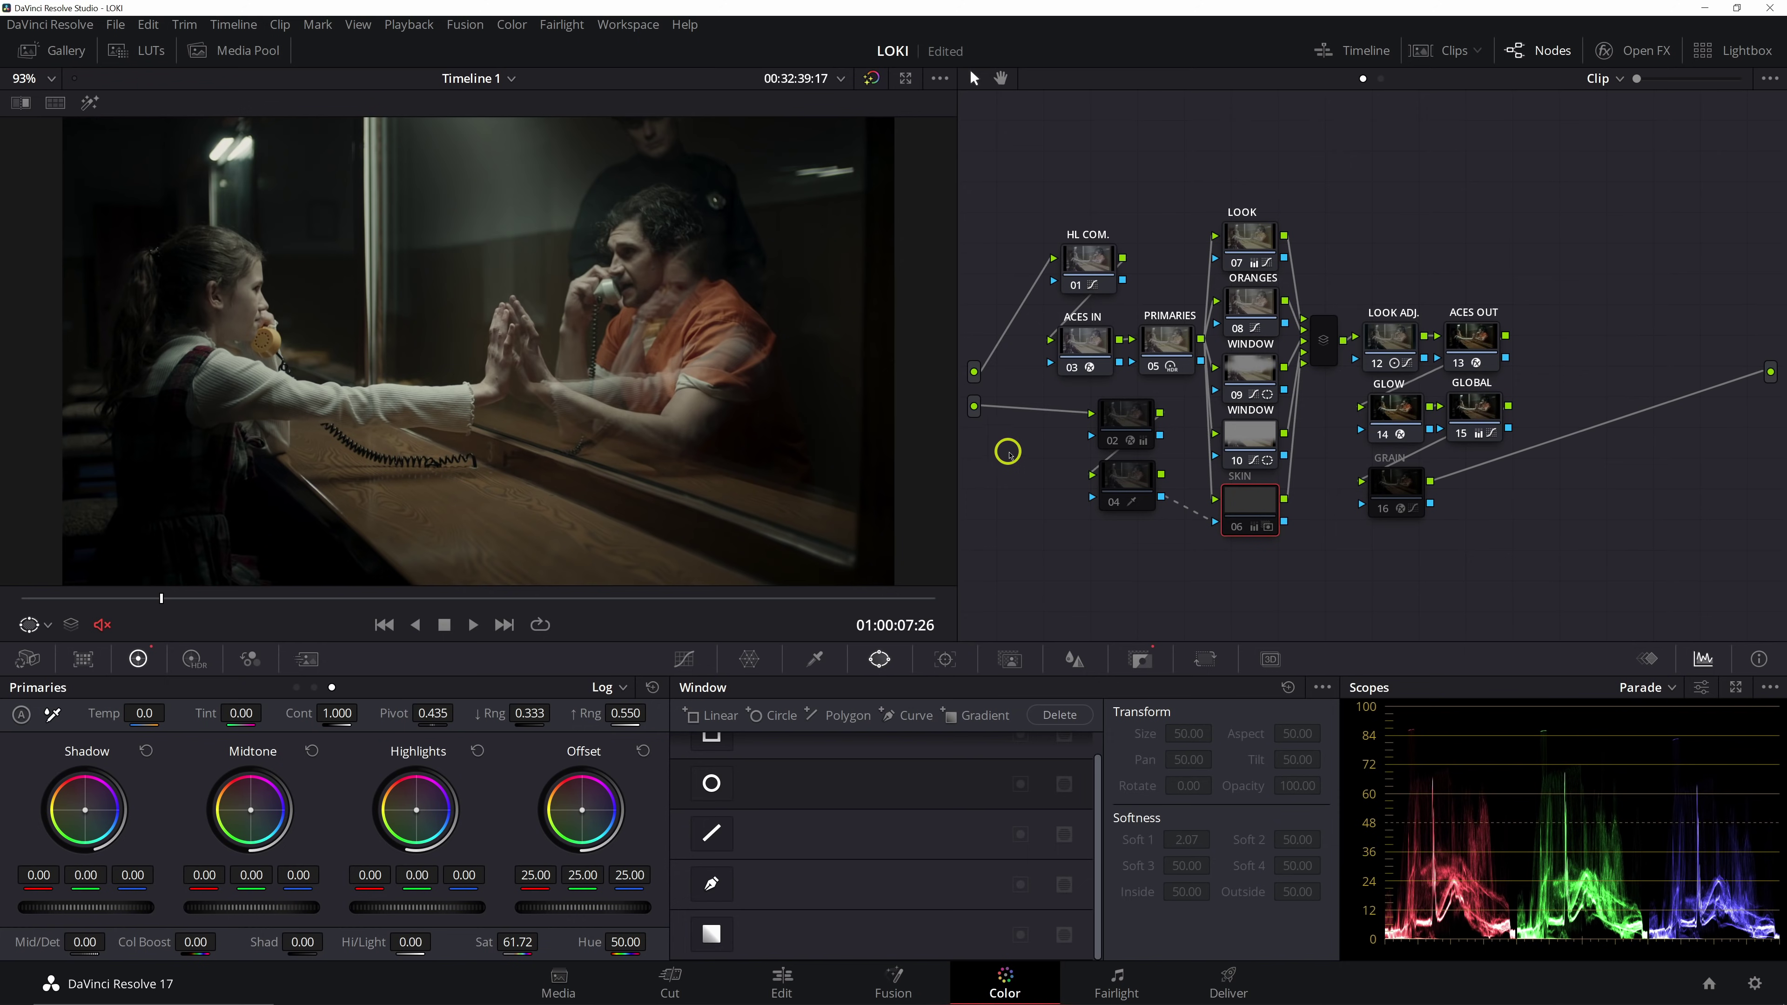
{"action": "left_click", "coordinate": [1117, 419]}
{"action": "left_click", "coordinate": [1133, 487]}
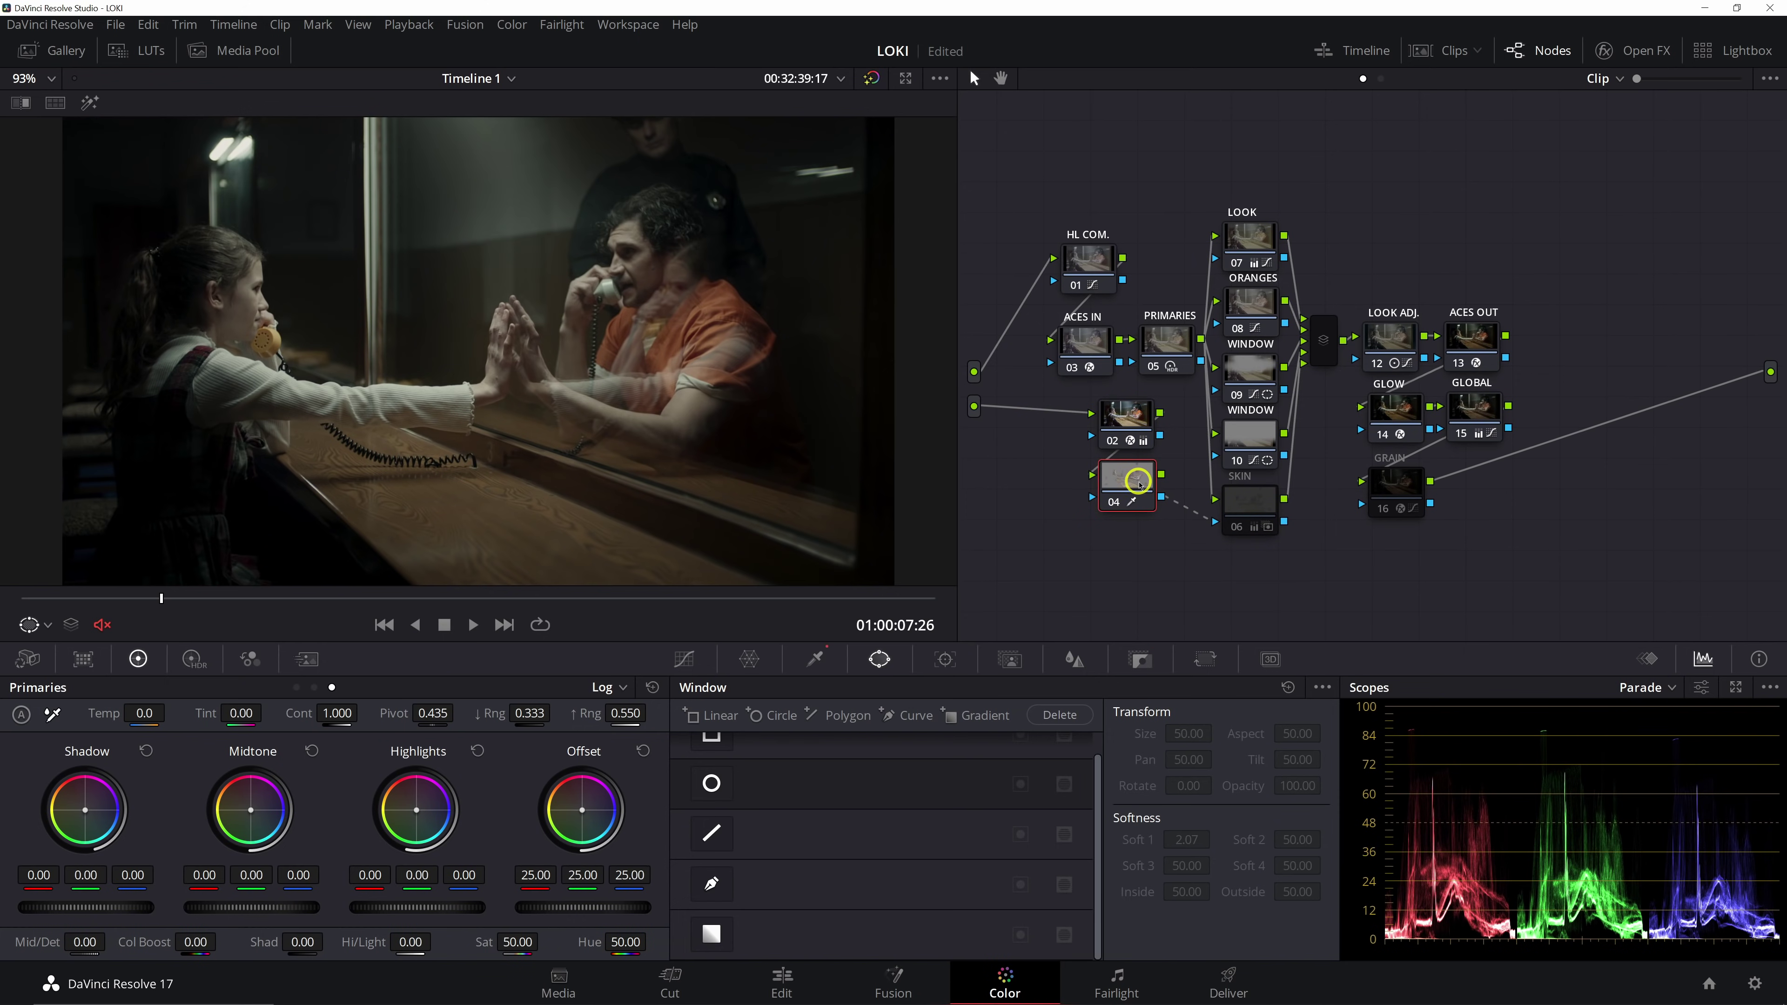
{"action": "left_click", "coordinate": [1250, 508]}
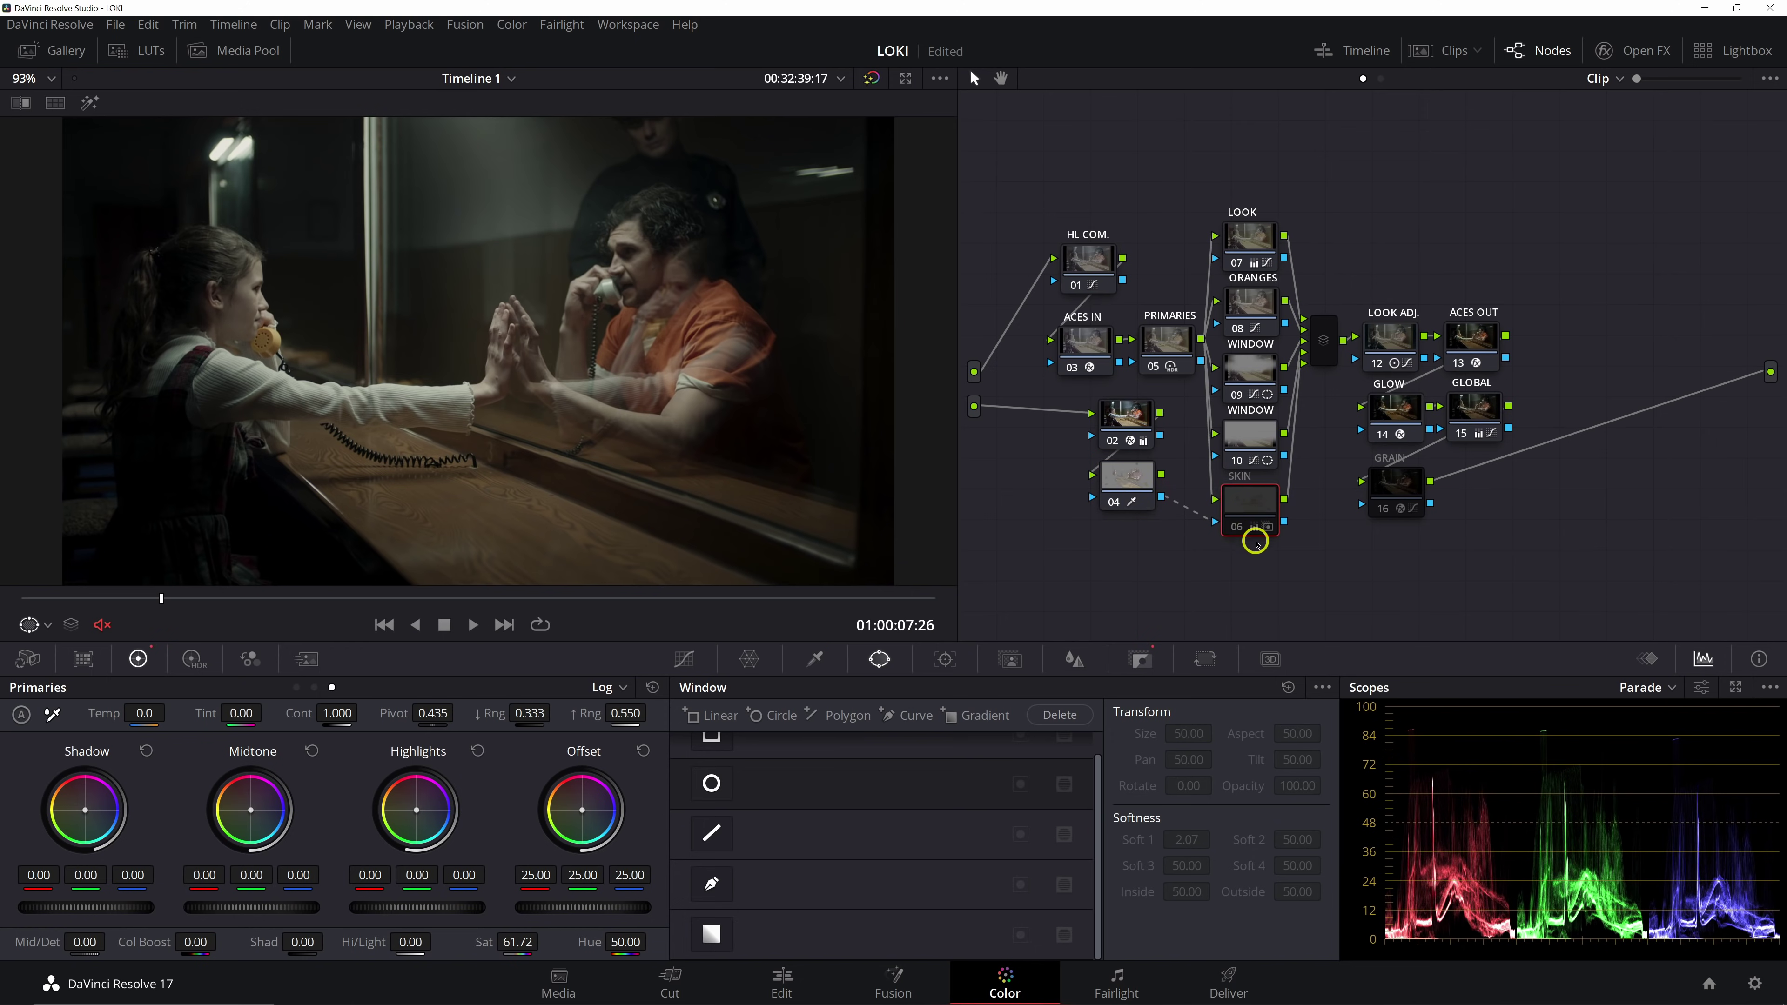
{"action": "key", "text": "ctrl+d"}
{"action": "key", "text": "ctrl+d"}
{"action": "key", "text": "ctrl+d"}
Re-enable the GRAIN node
{"action": "left_click", "coordinate": [1416, 516]}
{"action": "key", "text": "ctrl+d"}
{"action": "key", "text": "ctrl+d"}
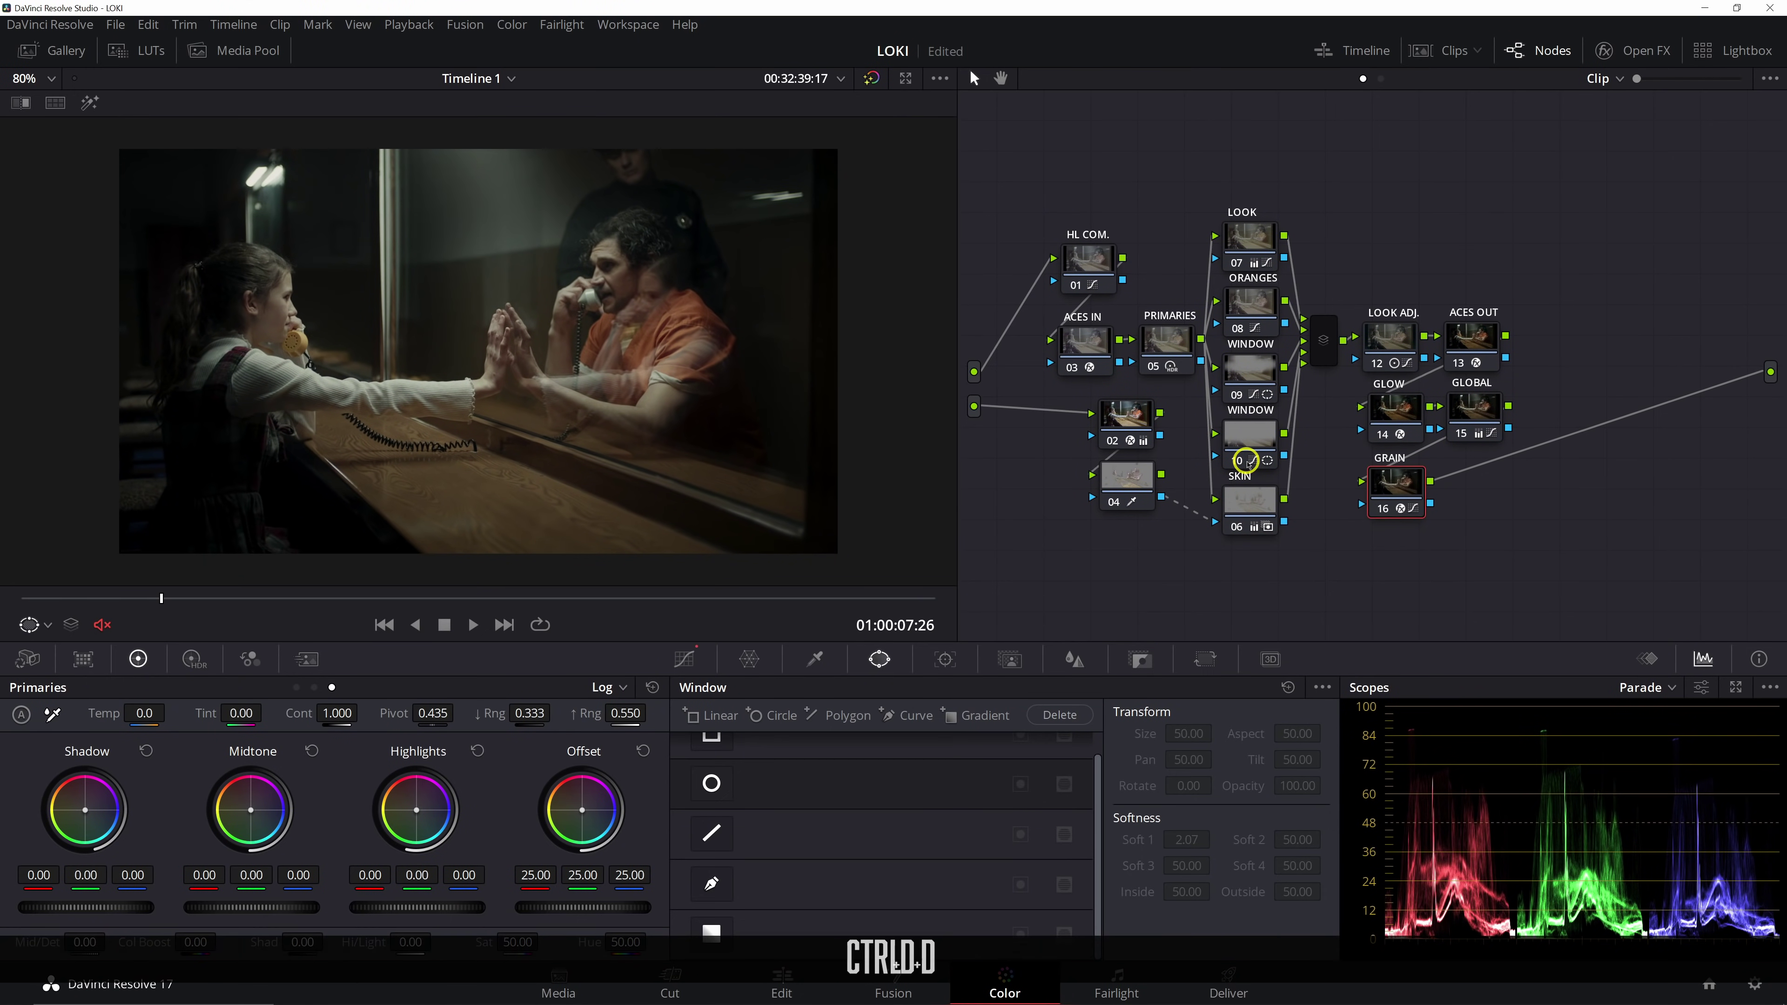